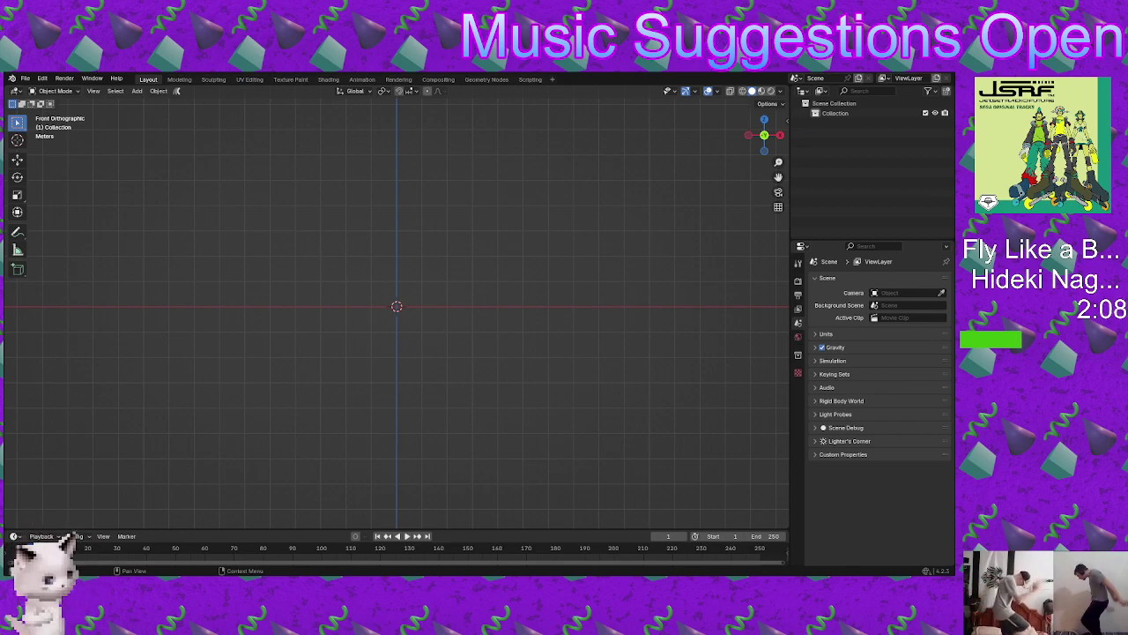
pyautogui.moveTo(438, 305); pyautogui.dragTo(431, 330, button='middle')
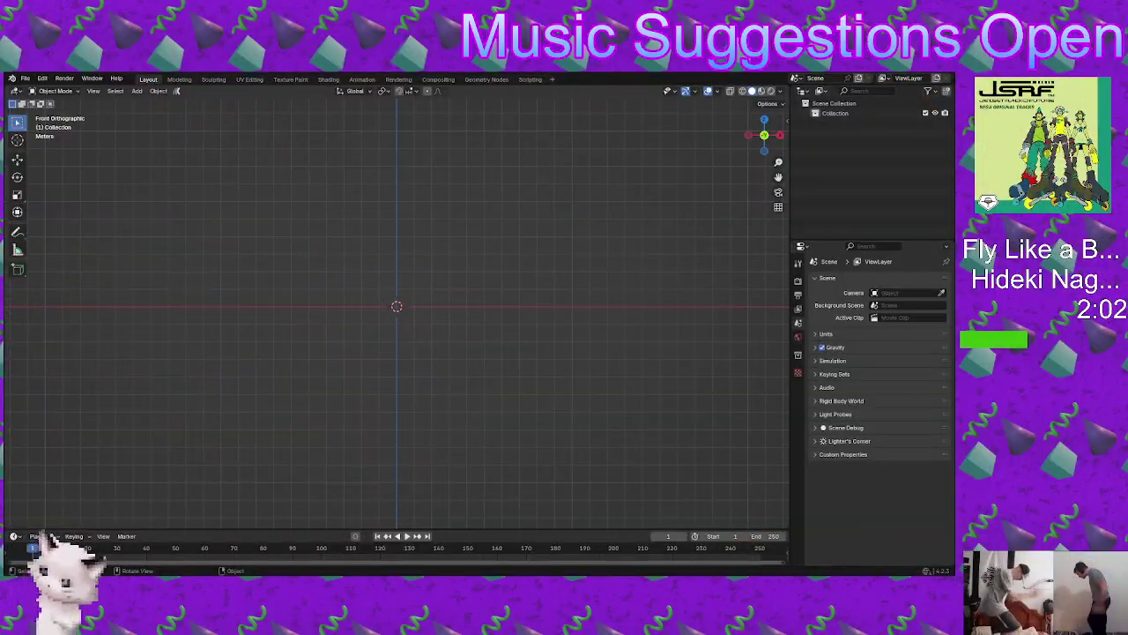
pyautogui.moveTo(599, 300); pyautogui.dragTo(441, 267, button='middle')
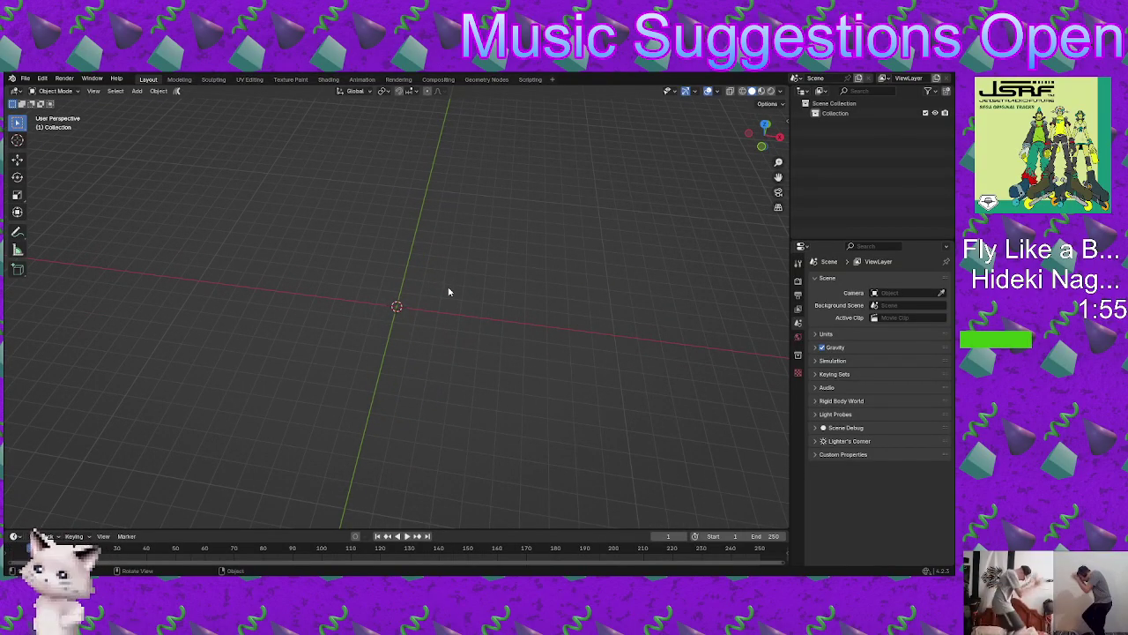
pyautogui.moveTo(451, 292)
pyautogui.mouseDown(button='middle')
pyautogui.moveTo(446, 269)
pyautogui.moveTo(459, 312)
pyautogui.moveTo(465, 294)
pyautogui.mouseUp(button='middle')
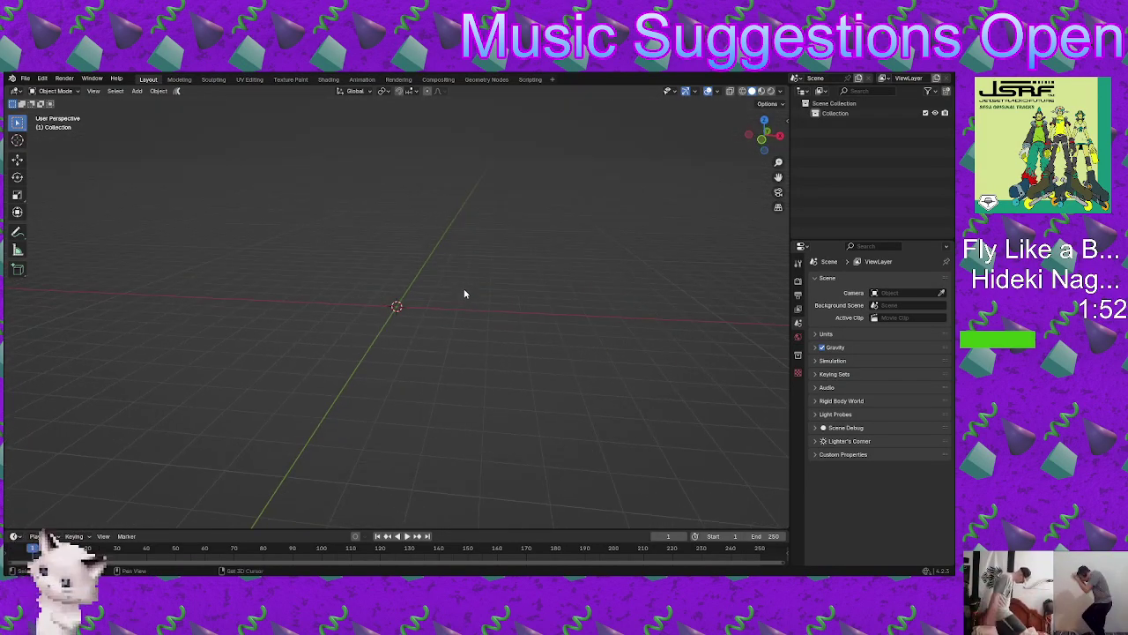
# Step: Import the four monkey character reference images as image empties in the front orthographic view, left of the origin
pyautogui.press('KP_1')
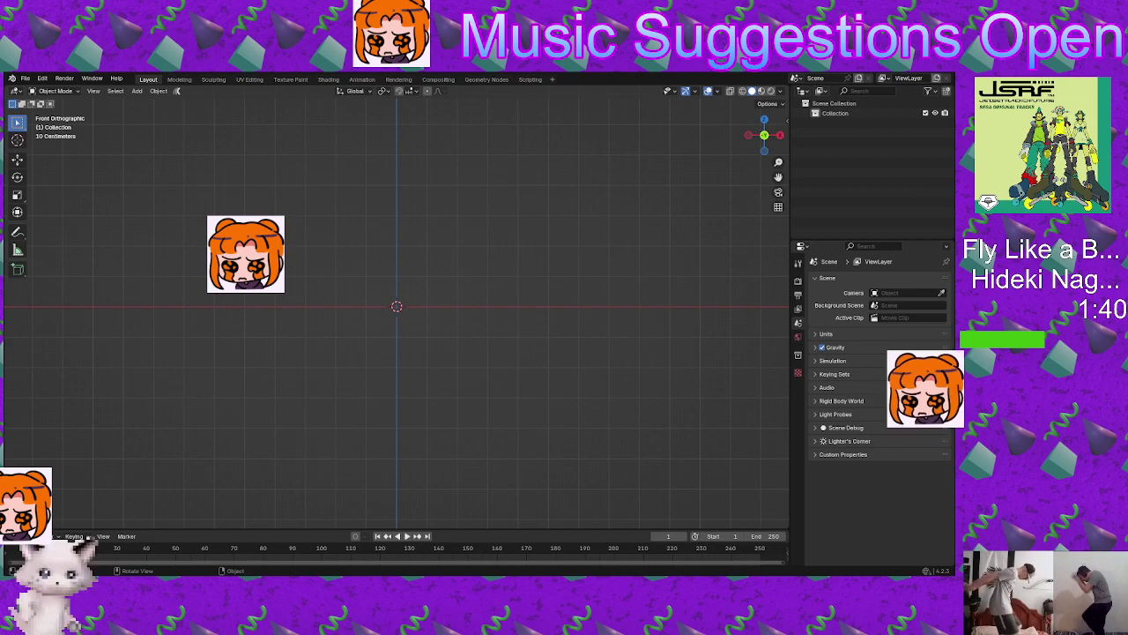
pyautogui.moveTo(3, 149); pyautogui.dragTo(187, 149)
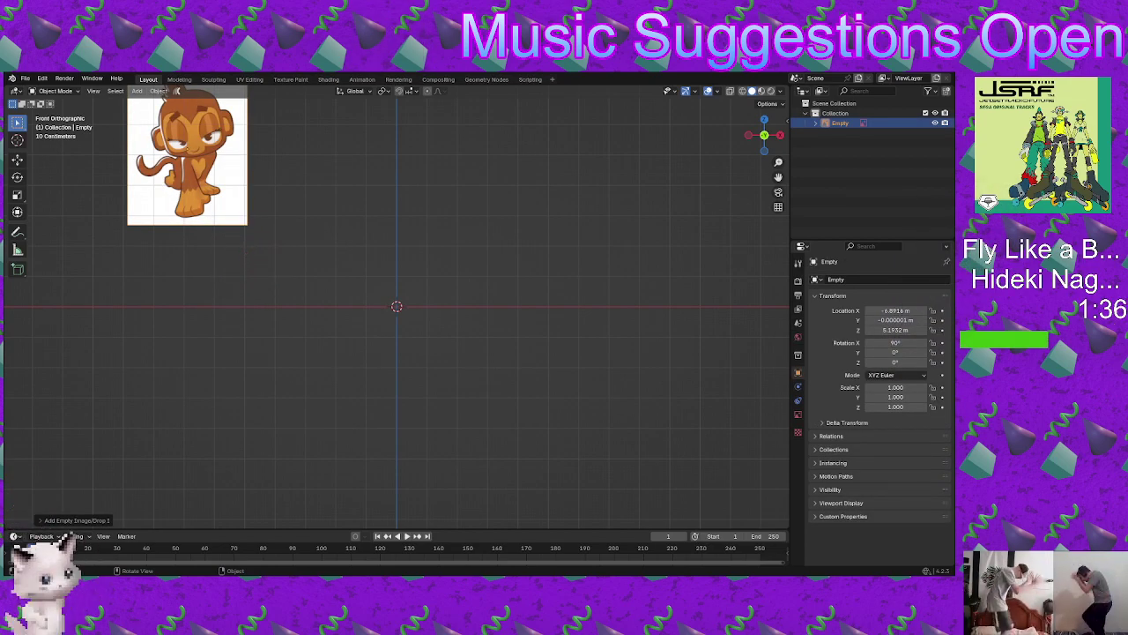
pyautogui.moveTo(3, 262); pyautogui.dragTo(125, 262)
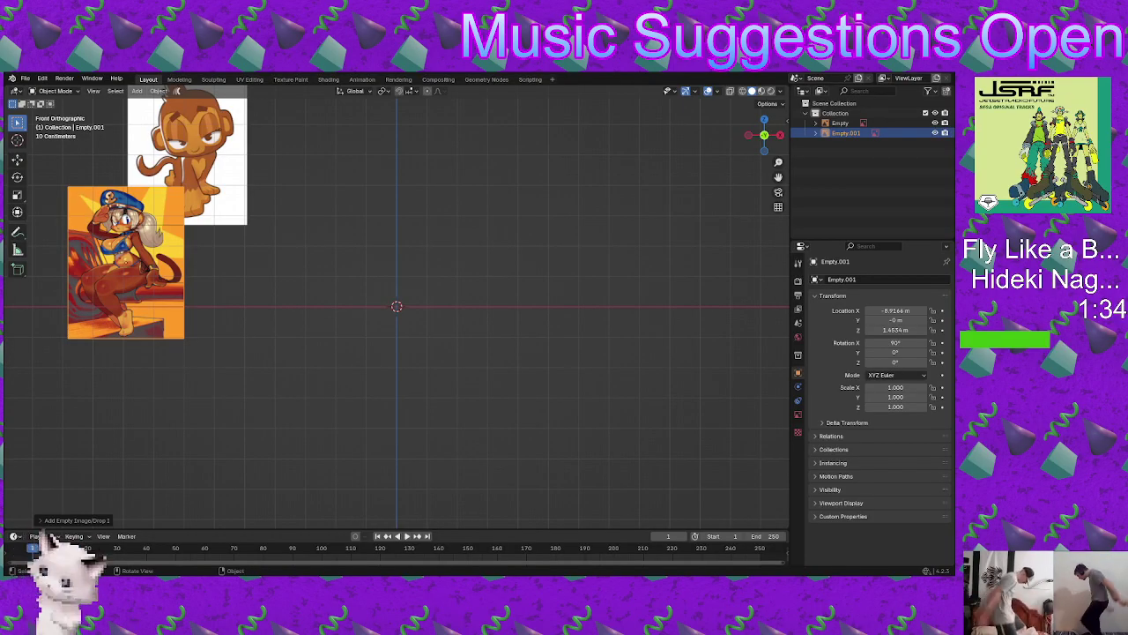
pyautogui.moveTo(4, 132); pyautogui.dragTo(312, 133)
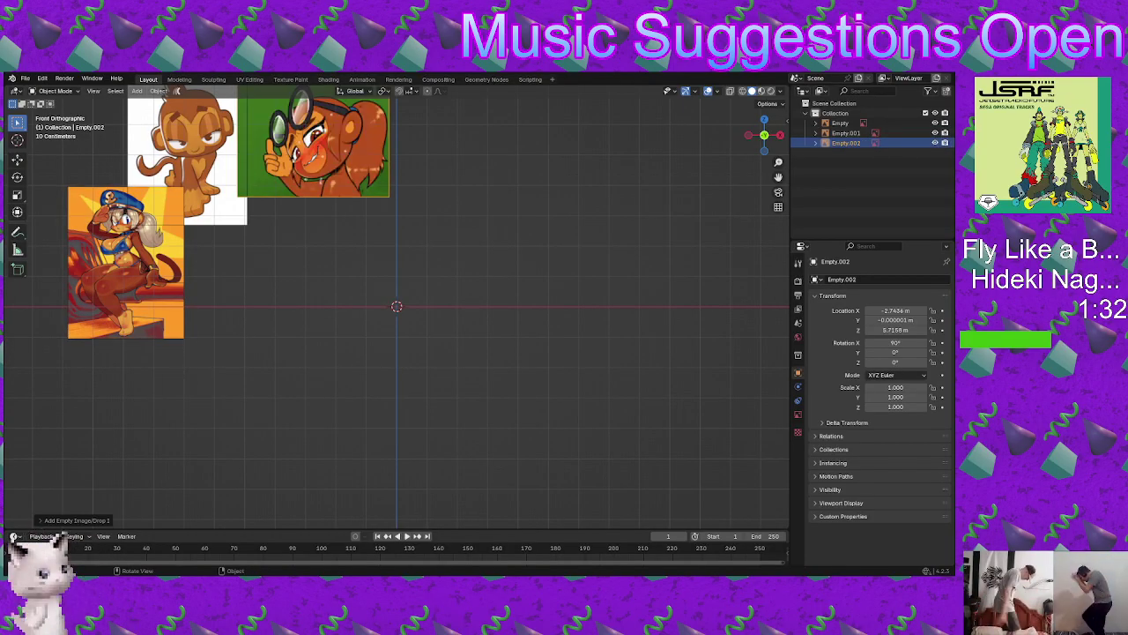
pyautogui.moveTo(176, 91); pyautogui.dragTo(230, 278)
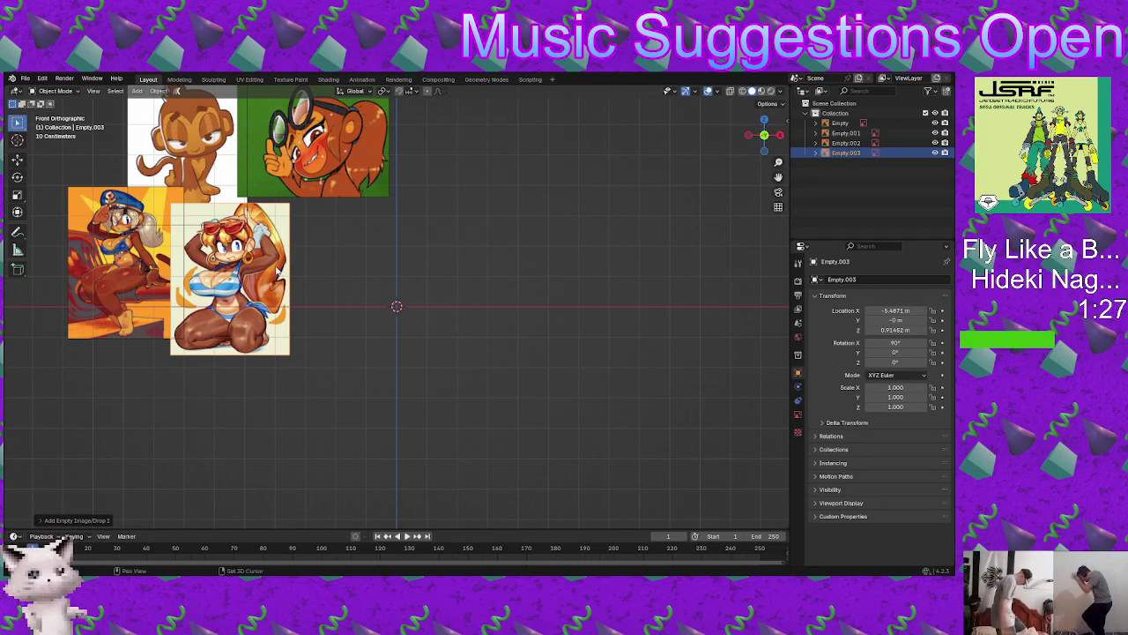
# Step: Move the striped-bikini character image sideways so it sits beside the sailor-hat image without overlapping it
pyautogui.keyDown('shift'); pyautogui.moveTo(279, 270); pyautogui.dragTo(505, 325, button='middle'); pyautogui.keyUp('shift')
pyautogui.scroll(2, 552, 333)
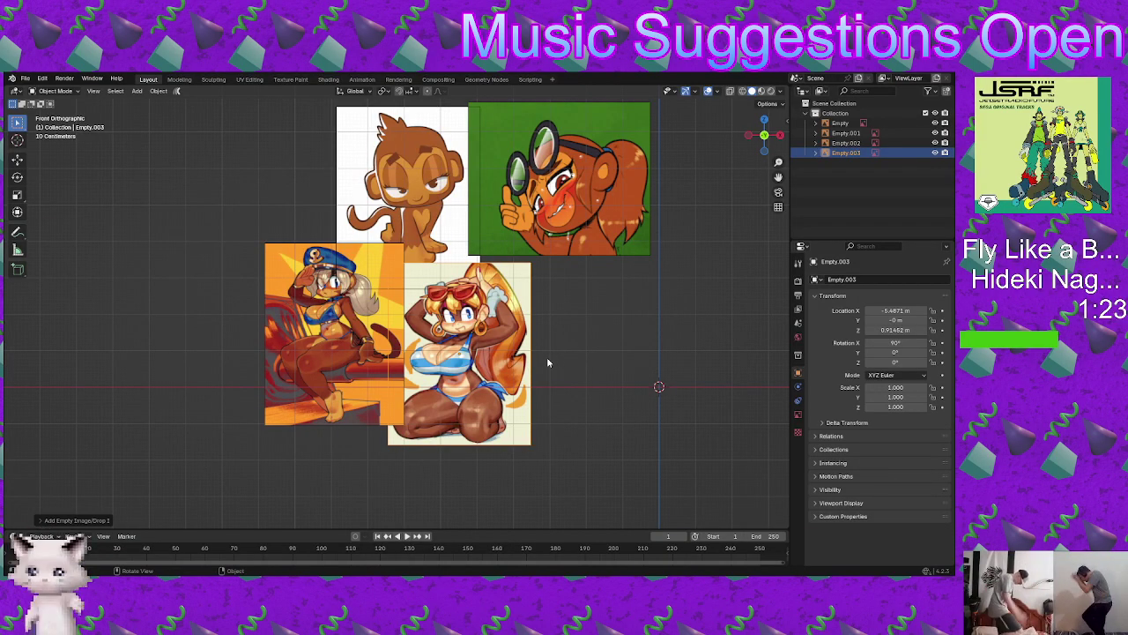
pyautogui.keyDown('shift'); pyautogui.moveTo(547, 362); pyautogui.dragTo(542, 371, button='middle'); pyautogui.keyUp('shift')
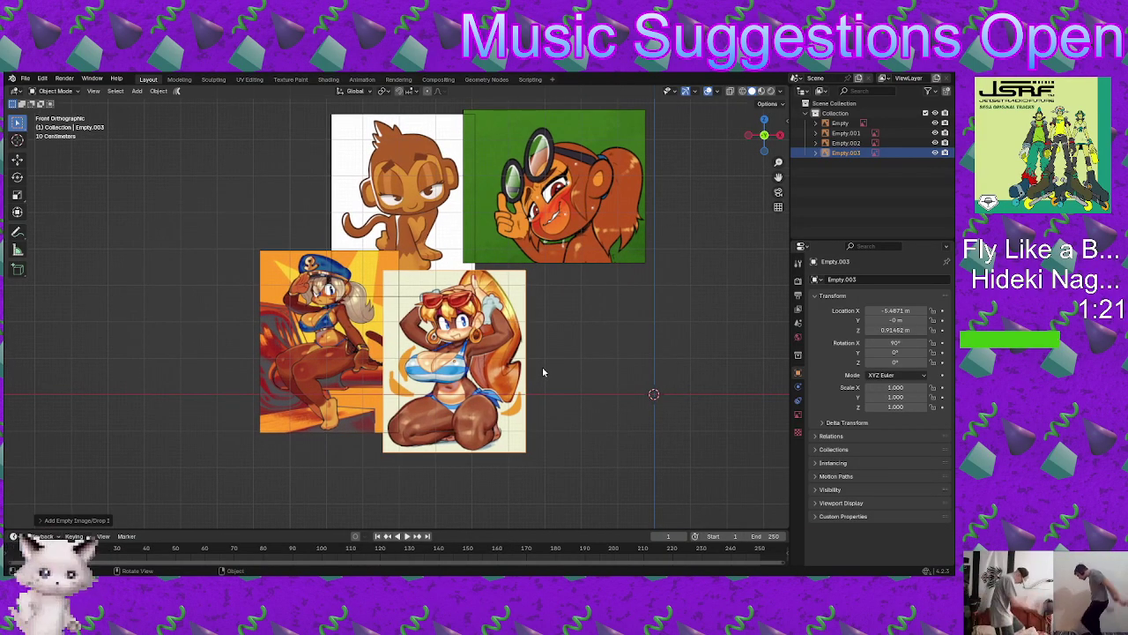
pyautogui.press('g')
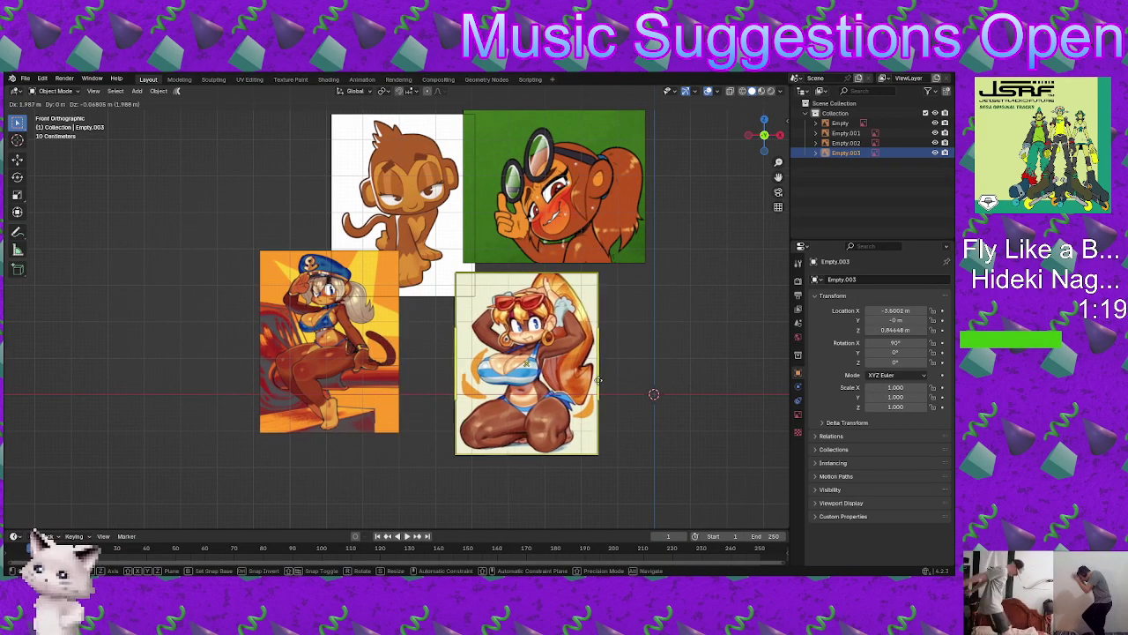
pyautogui.click(543, 374)
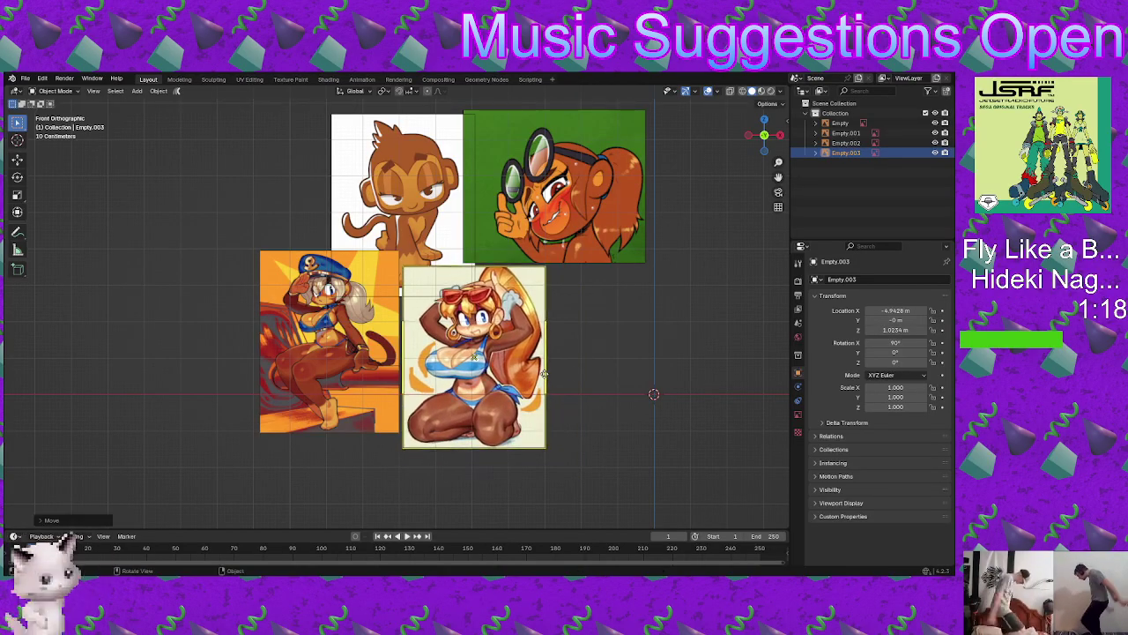
pyautogui.click(637, 344)
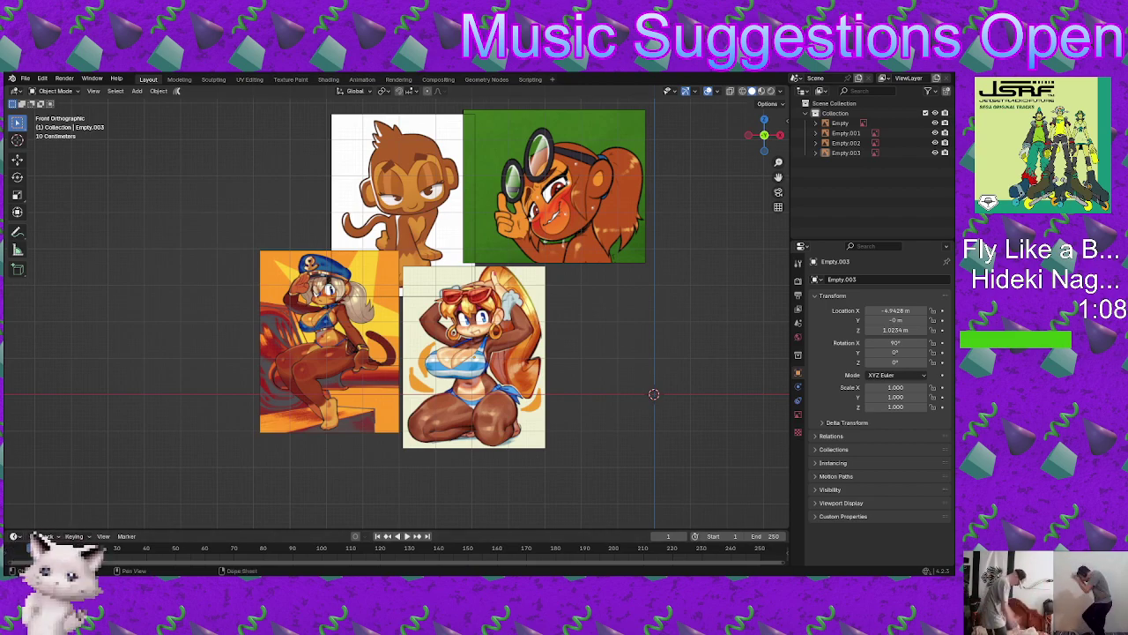
# Step: Move the standing monkey image above the sailor-hat image, and place the green goggles image beside it
pyautogui.click(399, 252)
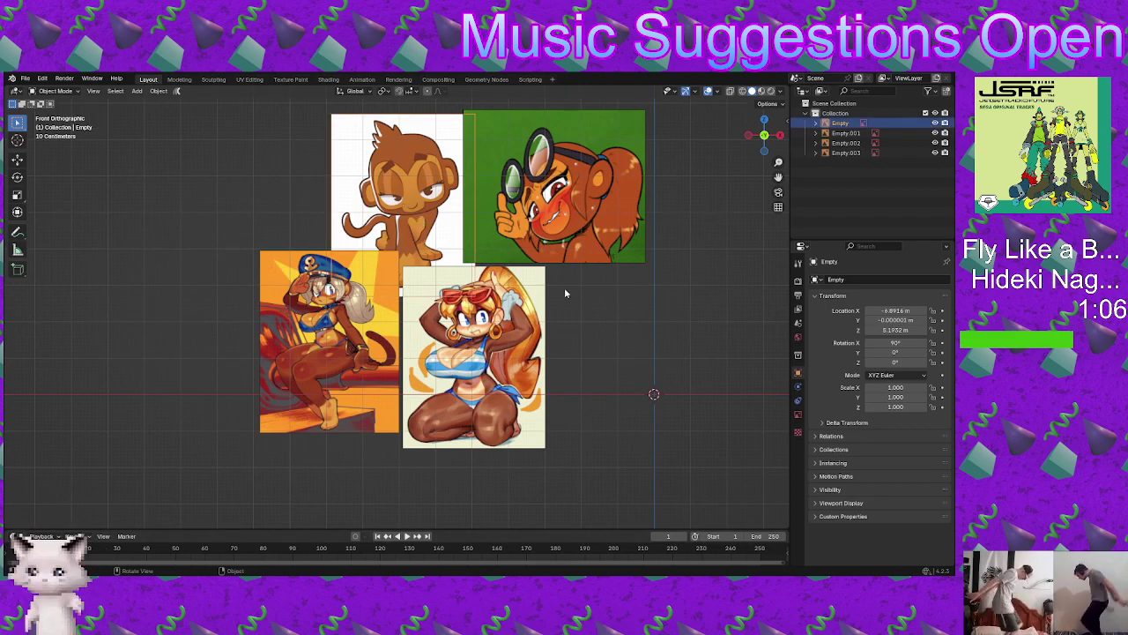
pyautogui.press('g')
pyautogui.click(500, 239)
pyautogui.click(564, 215)
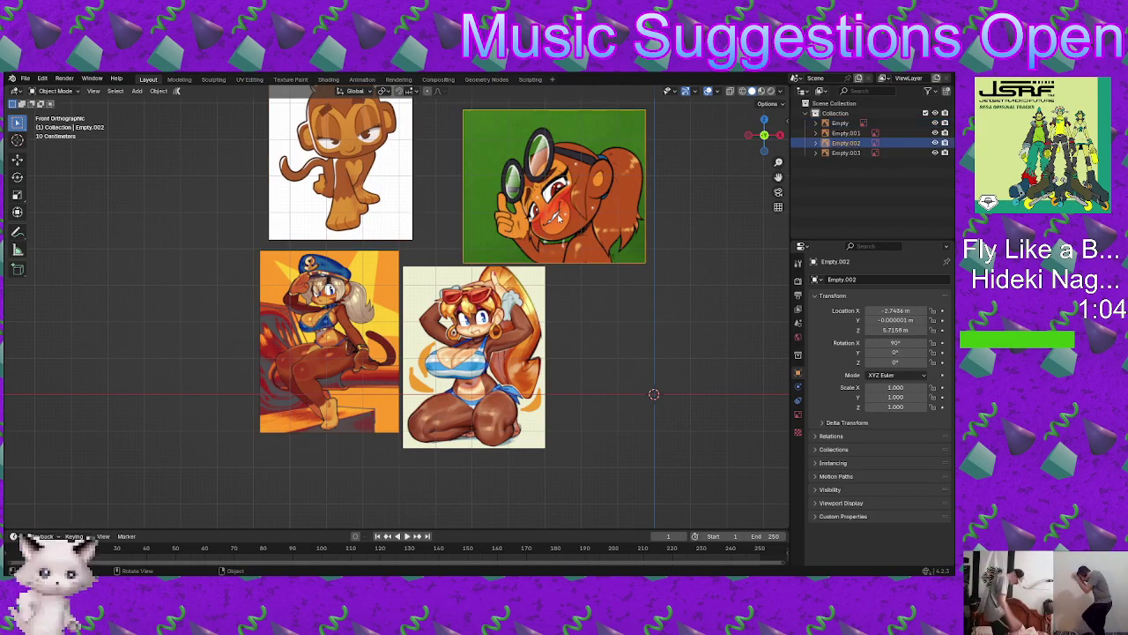
pyautogui.press('g')
pyautogui.click(520, 211)
# Step: Make the green goggles reference image display on both sides and in perspective views
pyautogui.keyDown('shift'); pyautogui.moveTo(520, 216); pyautogui.dragTo(520, 275, button='middle'); pyautogui.keyUp('shift')
pyautogui.moveTo(497, 350); pyautogui.dragTo(471, 391, button='middle')
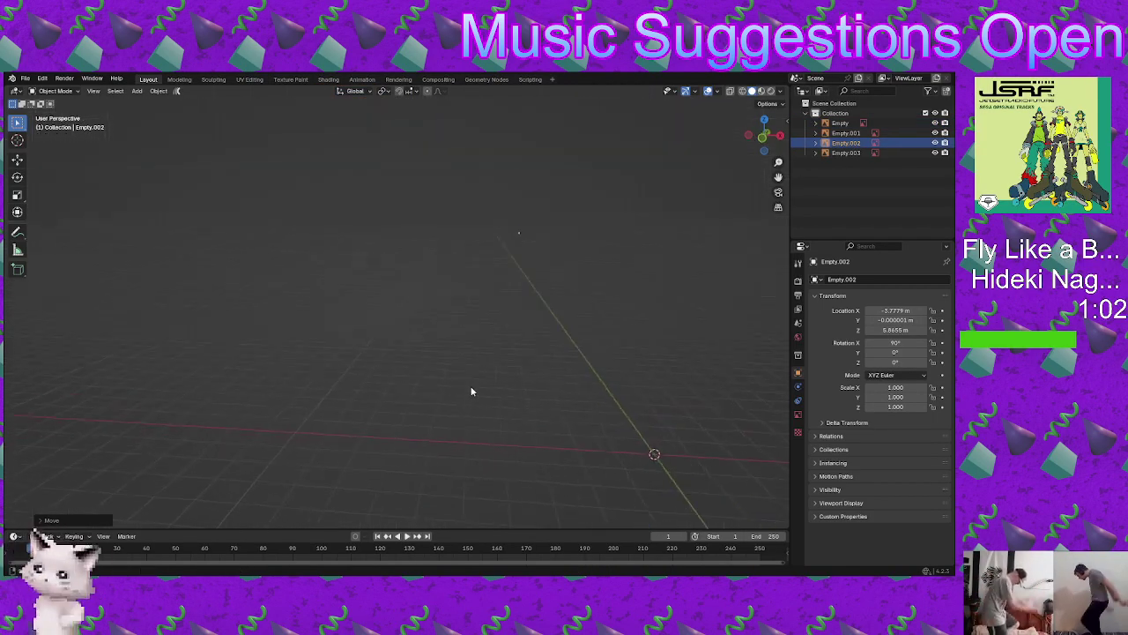
pyautogui.scroll(-3, 469, 387)
pyautogui.keyDown('alt'); pyautogui.moveTo(566, 383); pyautogui.dragTo(428, 361, button='middle'); pyautogui.keyUp('alt')
pyautogui.keyDown('shift'); pyautogui.moveTo(568, 383); pyautogui.dragTo(558, 341, button='middle'); pyautogui.keyUp('shift')
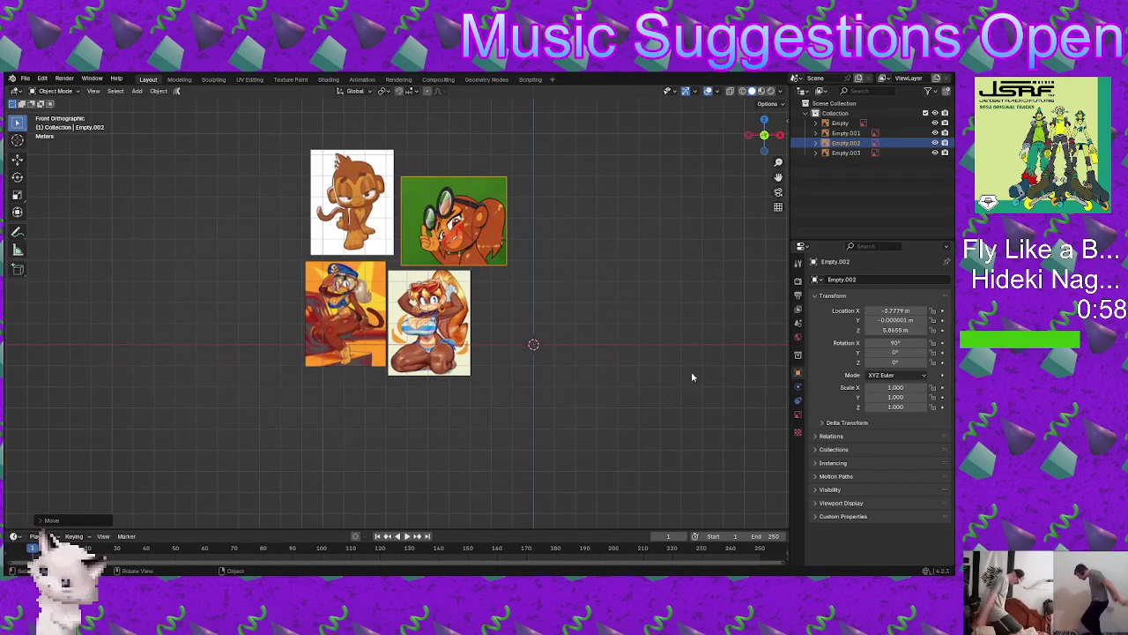
pyautogui.click(798, 415)
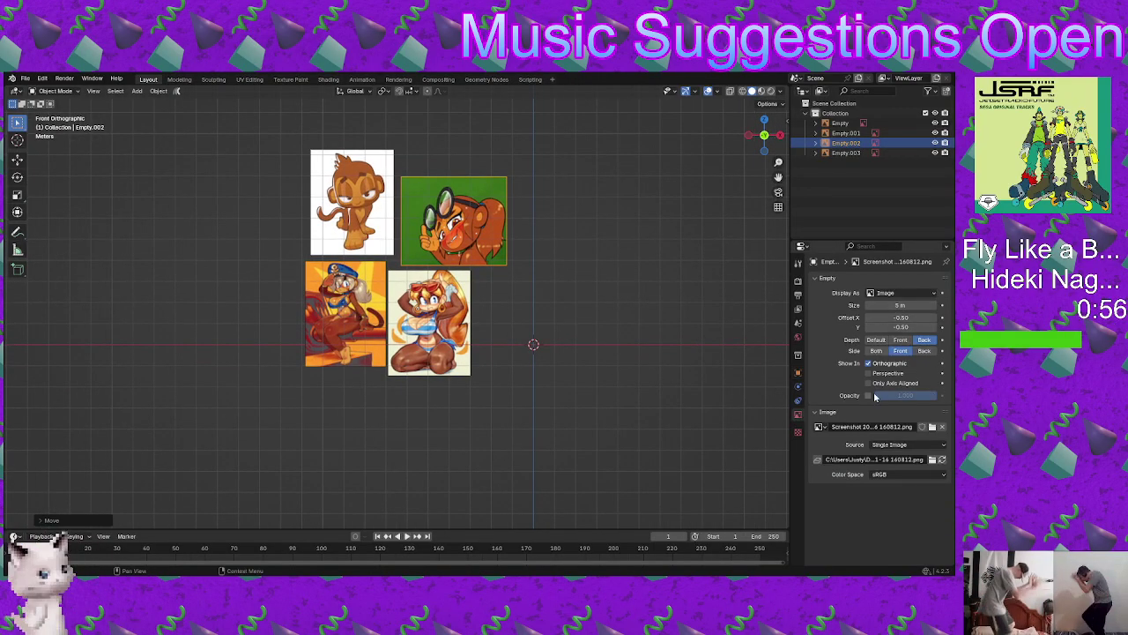
pyautogui.click(876, 351)
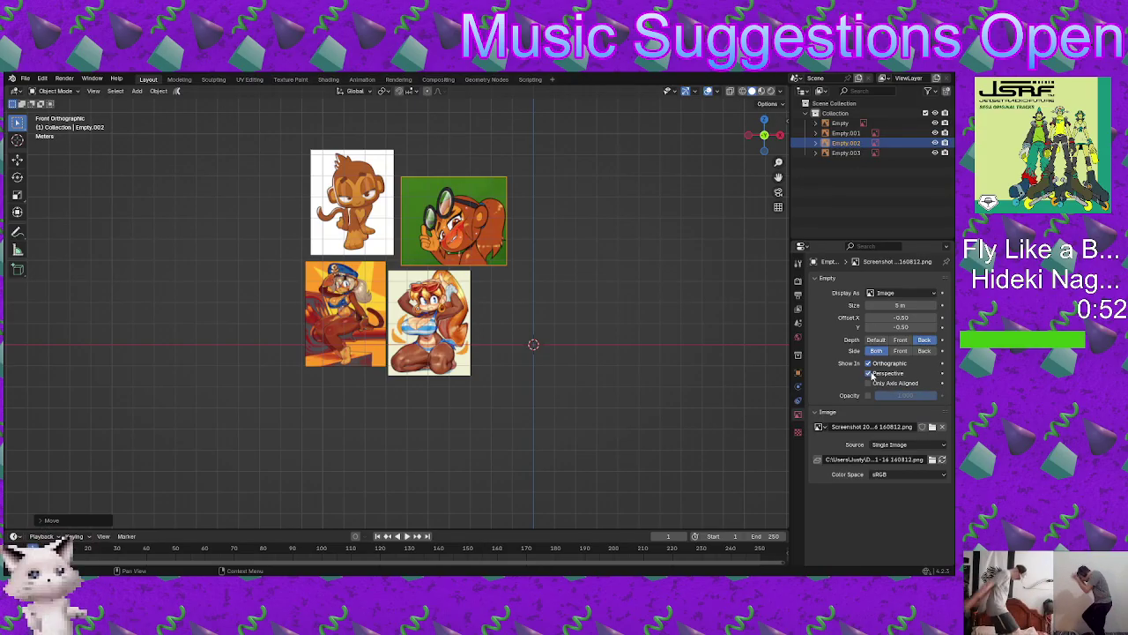
# Step: Enable both-side and perspective display for the standing monkey image and the striped-bikini image
pyautogui.click(321, 220)
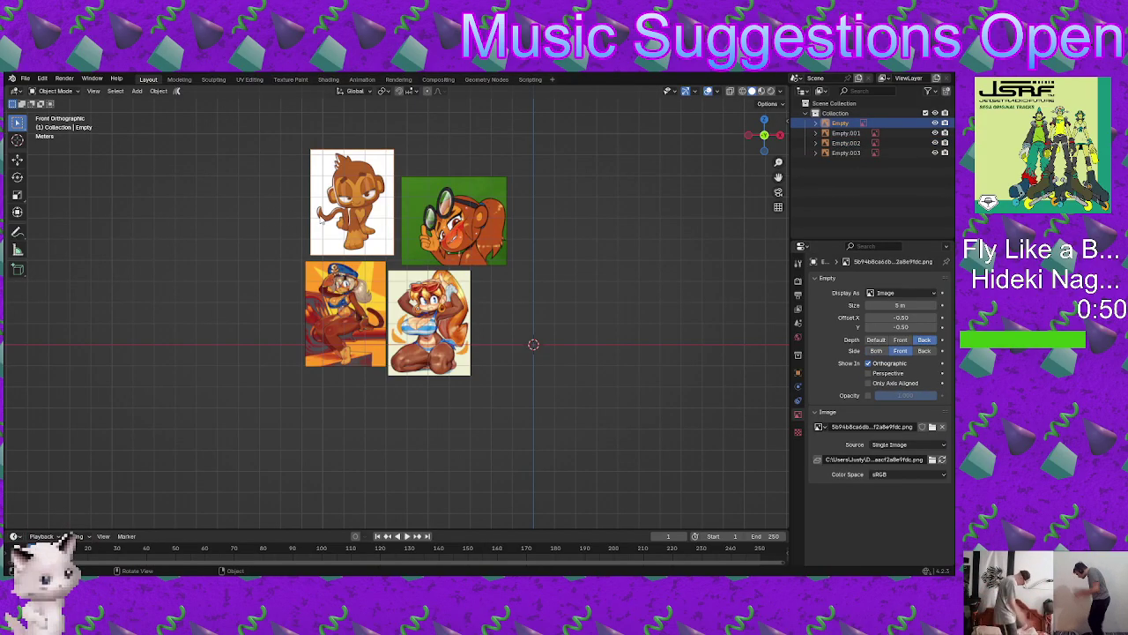
pyautogui.click(879, 351)
pyautogui.click(871, 375)
pyautogui.click(394, 324)
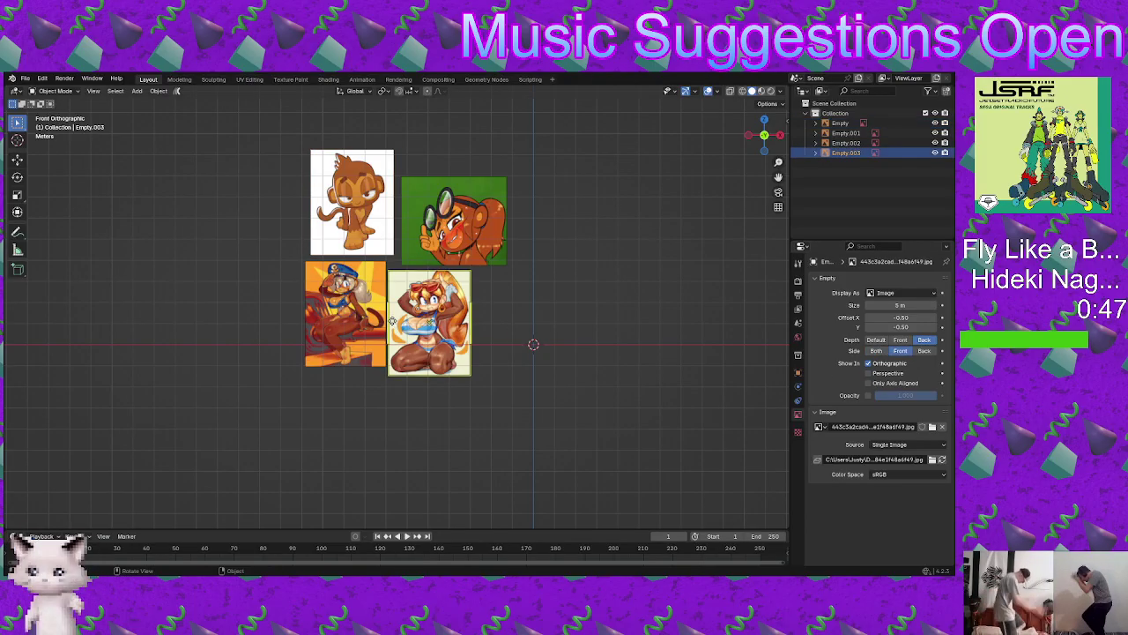
pyautogui.click(869, 374)
pyautogui.click(877, 351)
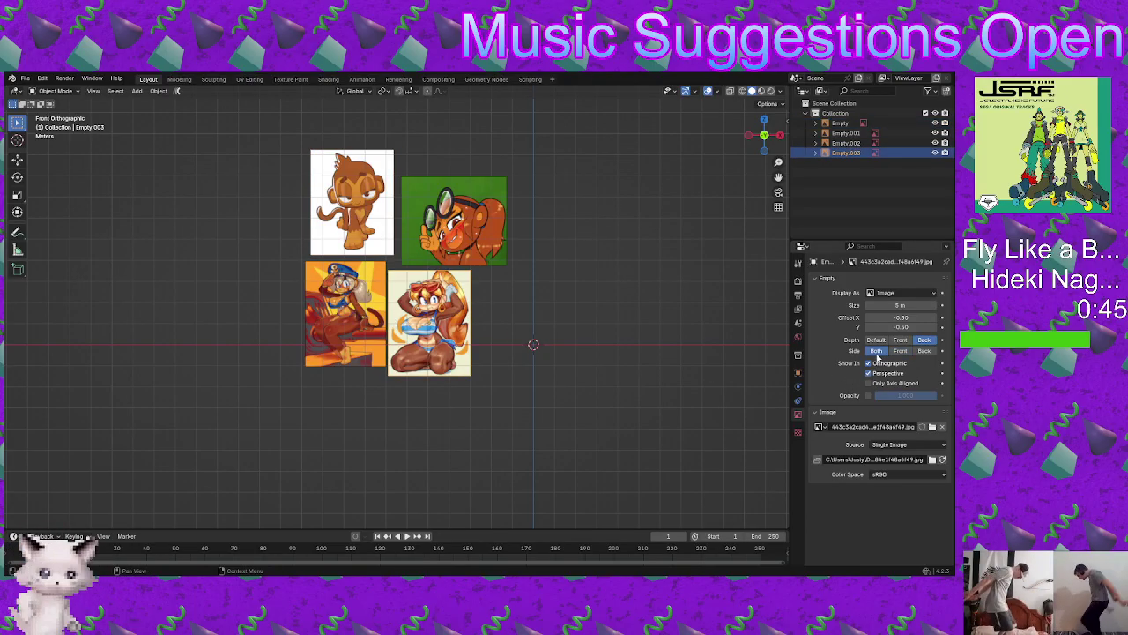
# Step: Set the sailor-hat reference image to show on both sides and in perspective as well
pyautogui.keyDown('shift'); pyautogui.moveTo(484, 306); pyautogui.dragTo(588, 332, button='middle'); pyautogui.keyUp('shift')
pyautogui.click(590, 331)
pyautogui.click(404, 328)
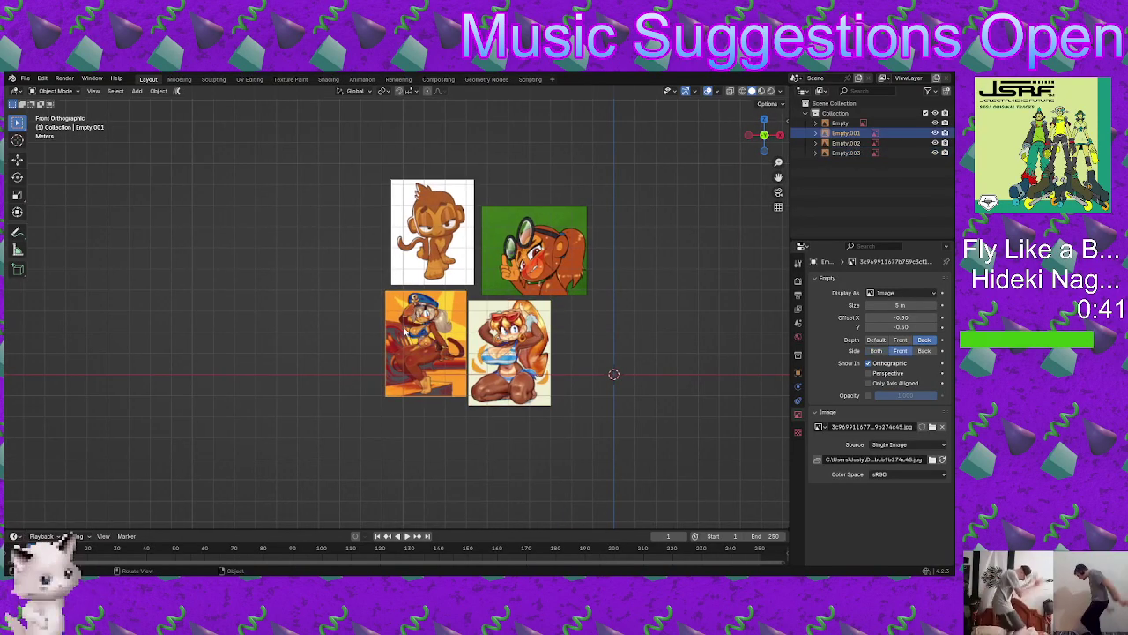
pyautogui.click(877, 350)
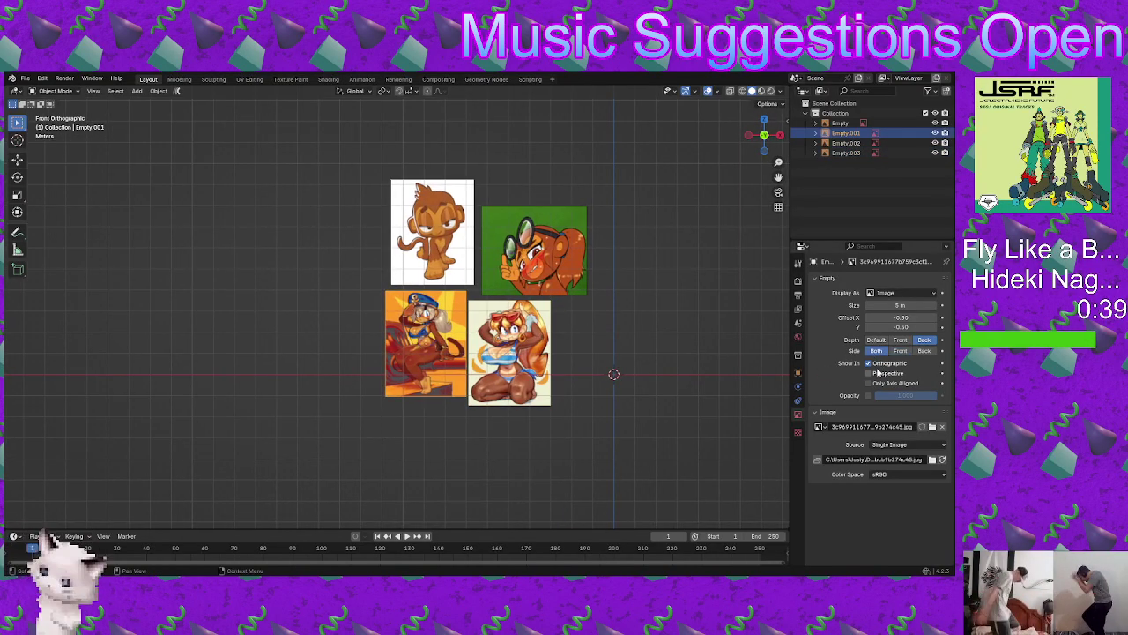
# Step: Try sketching a rounded square head above a bean-shaped body with the Annotate tool, left of the reference images
pyautogui.scroll(3, 516, 262)
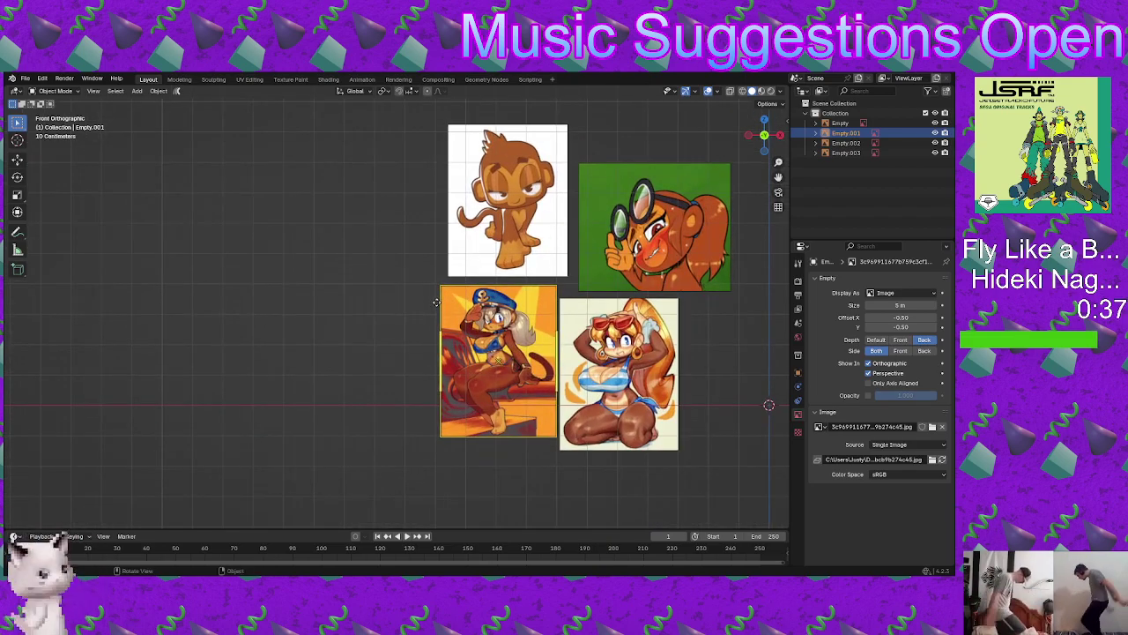
pyautogui.keyDown('shift'); pyautogui.moveTo(515, 262); pyautogui.dragTo(552, 274, button='middle'); pyautogui.keyUp('shift')
pyautogui.click(17, 231)
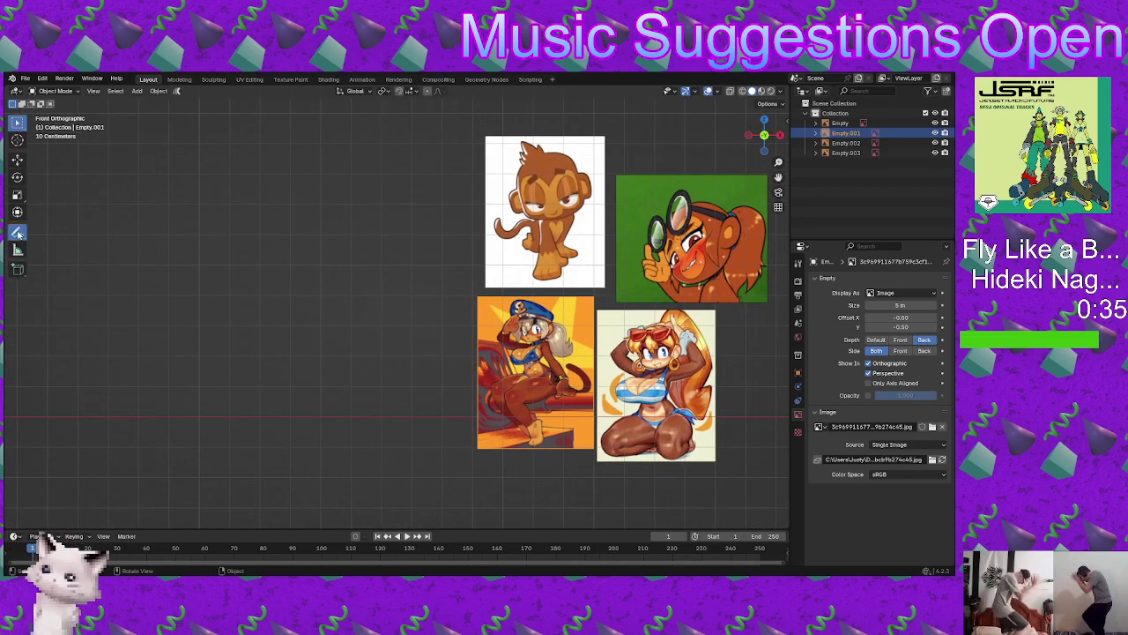
pyautogui.moveTo(301, 319)
pyautogui.mouseDown()
pyautogui.moveTo(287, 378)
pyautogui.moveTo(337, 370)
pyautogui.moveTo(300, 311)
pyautogui.moveTo(346, 351)
pyautogui.mouseUp()
pyautogui.hotkey('ctrl', 'z')
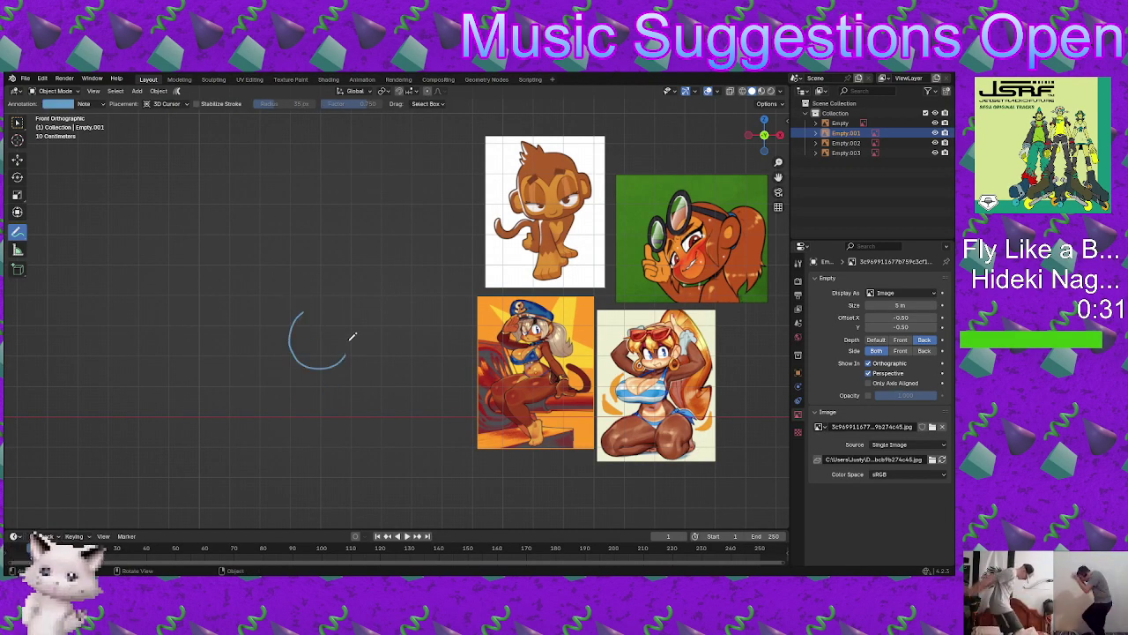
pyautogui.hotkey('ctrl', 'z')
pyautogui.moveTo(295, 316)
pyautogui.mouseDown()
pyautogui.moveTo(292, 348)
pyautogui.moveTo(312, 408)
pyautogui.moveTo(322, 353)
pyautogui.moveTo(243, 229)
pyautogui.moveTo(368, 194)
pyautogui.moveTo(362, 308)
pyautogui.moveTo(298, 313)
pyautogui.mouseUp()
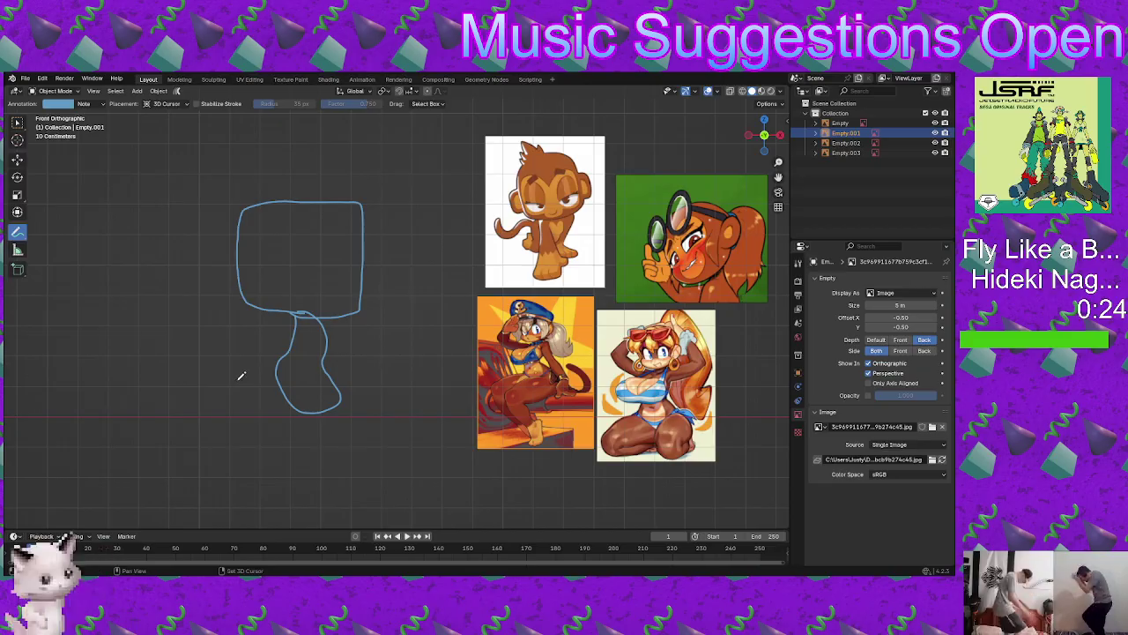
# Step: Try a long vertical annotation stroke left of the head sketch, and undo all annotation strokes
pyautogui.keyDown('shift'); pyautogui.moveTo(236, 381); pyautogui.dragTo(402, 386, button='middle'); pyautogui.keyUp('shift')
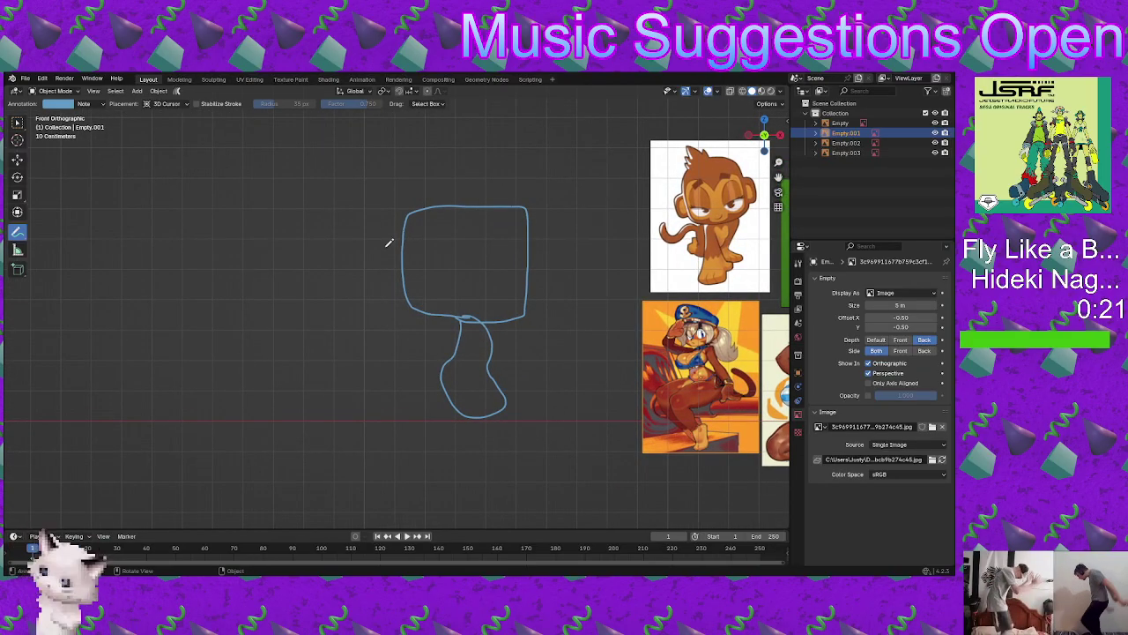
pyautogui.moveTo(381, 255)
pyautogui.keyDown('shift'); pyautogui.mouseDown(button='middle')
pyautogui.moveTo(445, 291)
pyautogui.moveTo(411, 298)
pyautogui.mouseUp(button='middle'); pyautogui.keyUp('shift')
pyautogui.scroll(-1, 445, 291)
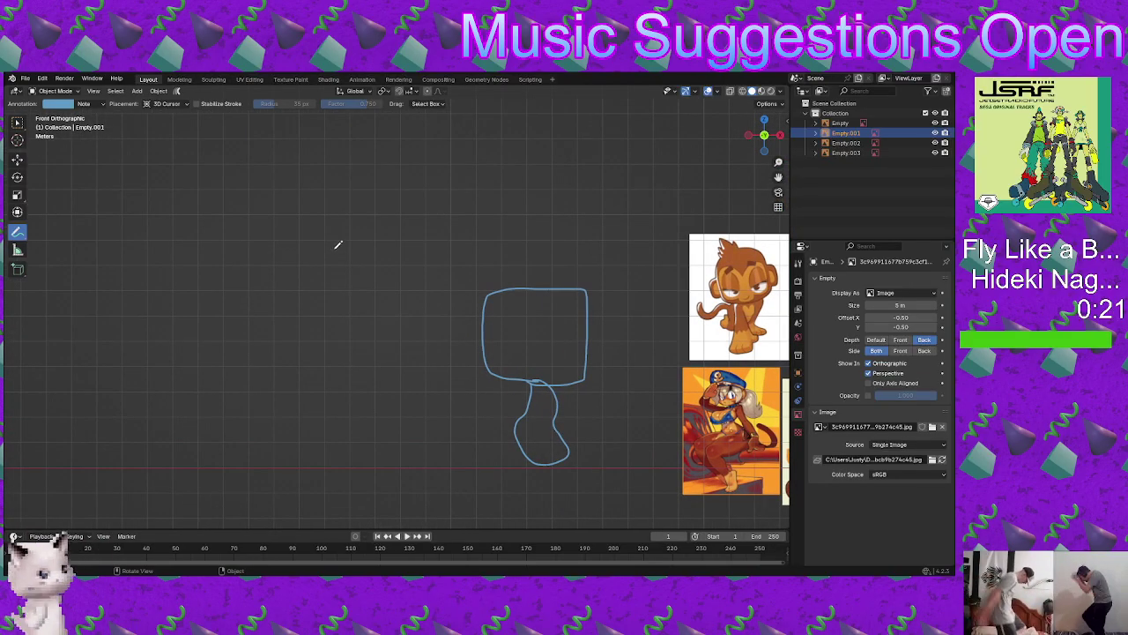
pyautogui.moveTo(383, 249); pyautogui.dragTo(384, 365)
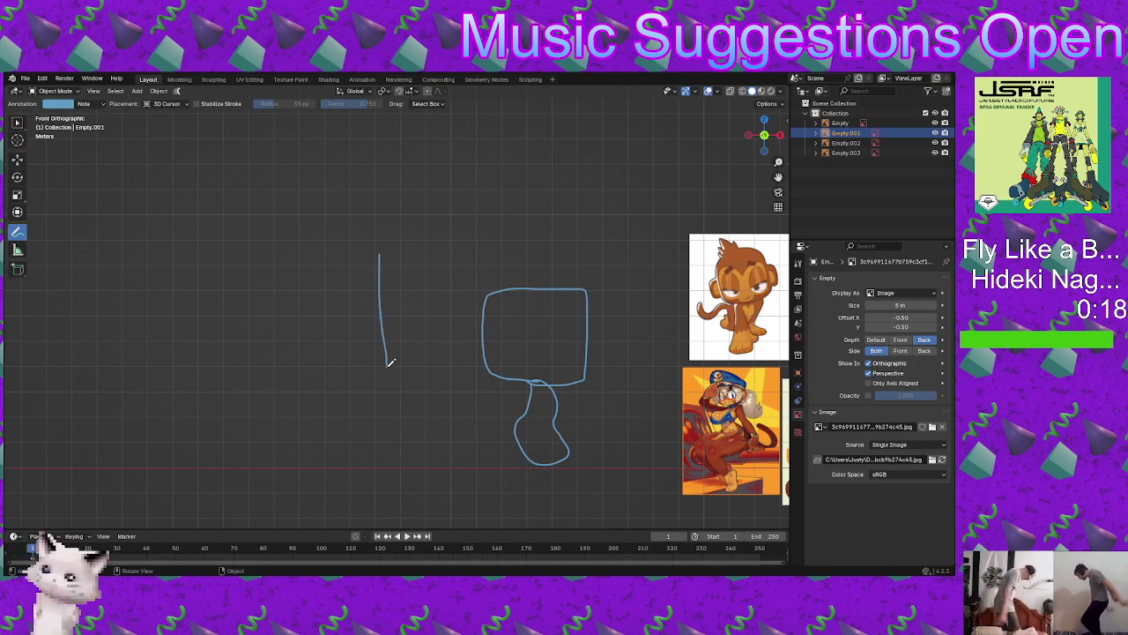
pyautogui.hotkey('ctrl', 'z')
pyautogui.hotkey('ctrl', 'z')
pyautogui.hotkey('ctrl', 'z')
pyautogui.hotkey('ctrl', 'z')
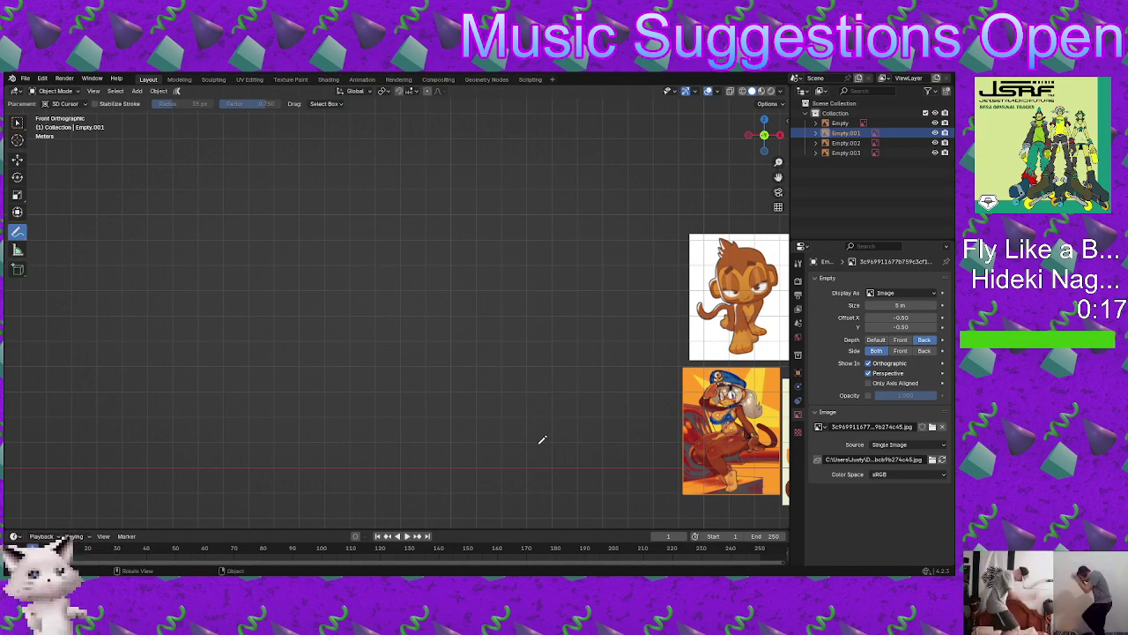
# Step: Sketch a short stick figure with a large square head, straight arms and two legs, left of the reference images with the Annotate tool
pyautogui.moveTo(538, 453); pyautogui.dragTo(539, 368)
pyautogui.hotkey('ctrl', 'z')
pyautogui.moveTo(538, 423); pyautogui.dragTo(538, 368)
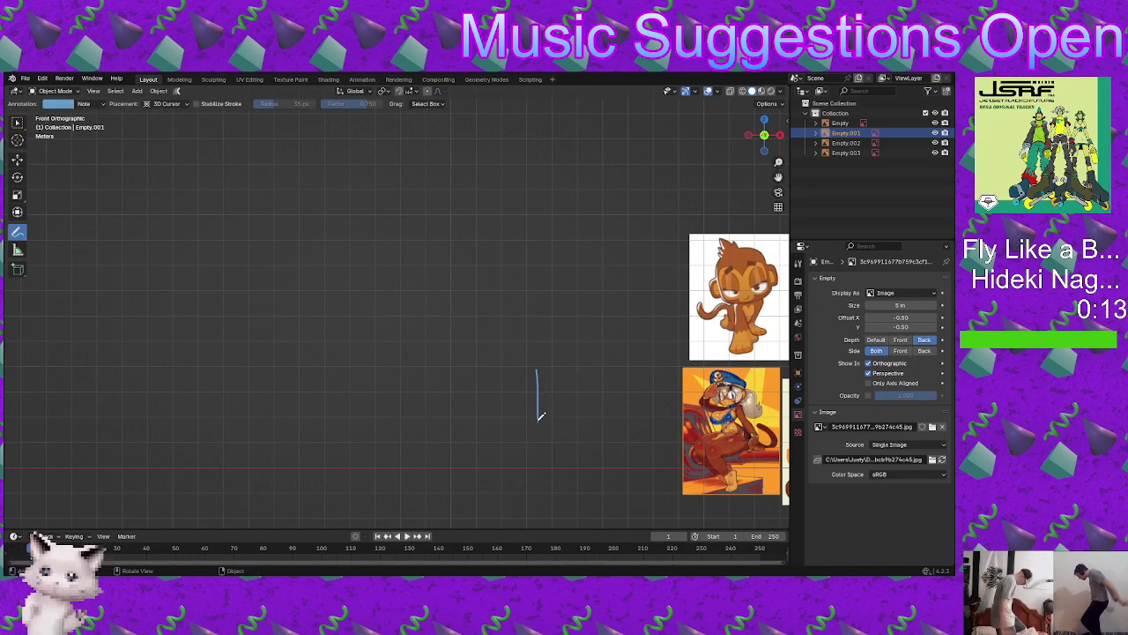
pyautogui.moveTo(538, 421); pyautogui.dragTo(519, 476)
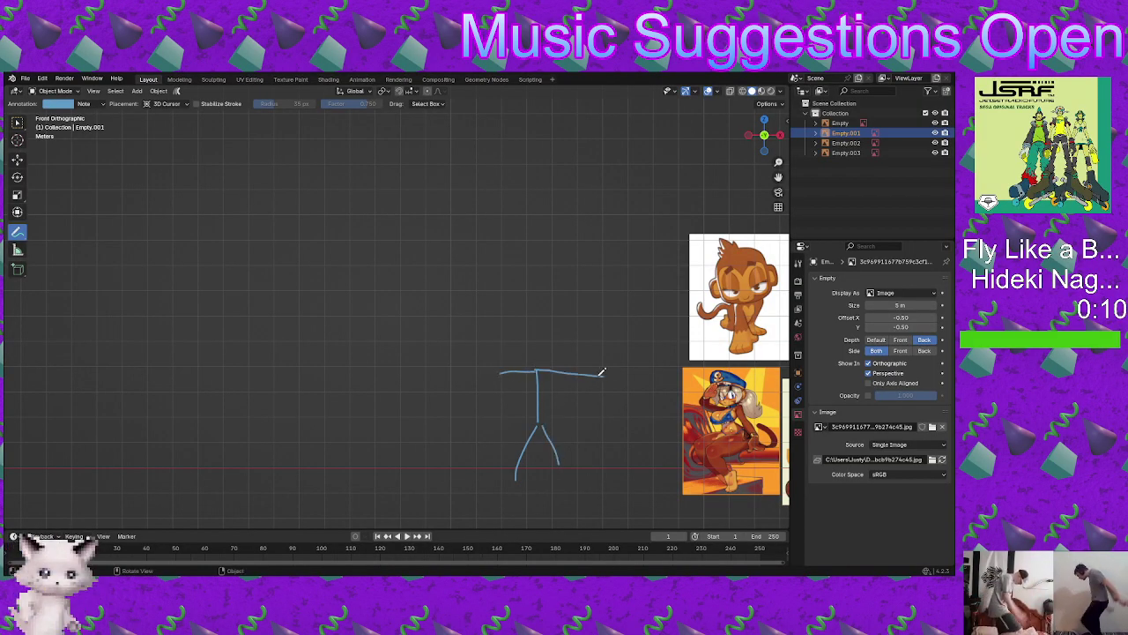
pyautogui.moveTo(529, 369)
pyautogui.mouseDown()
pyautogui.moveTo(499, 349)
pyautogui.moveTo(478, 261)
pyautogui.mouseUp()
pyautogui.hotkey('ctrl', 'z')
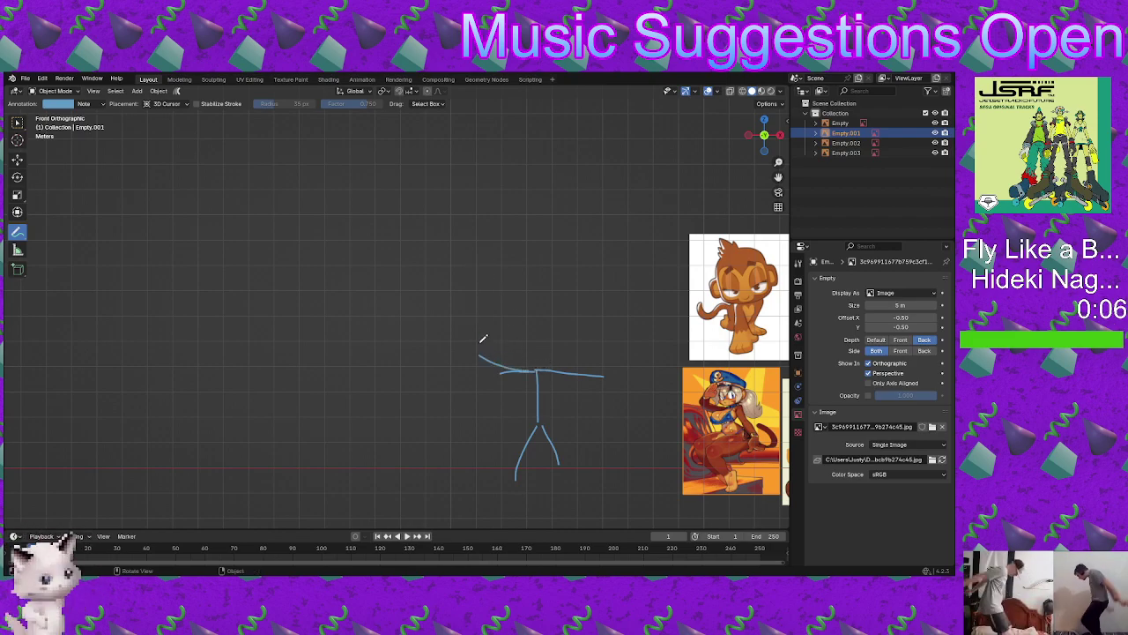
pyautogui.moveTo(483, 337)
pyautogui.mouseDown()
pyautogui.moveTo(508, 269)
pyautogui.moveTo(579, 290)
pyautogui.moveTo(579, 340)
pyautogui.moveTo(538, 370)
pyautogui.moveTo(498, 313)
pyautogui.mouseUp()
pyautogui.hotkey('ctrl', 'z')
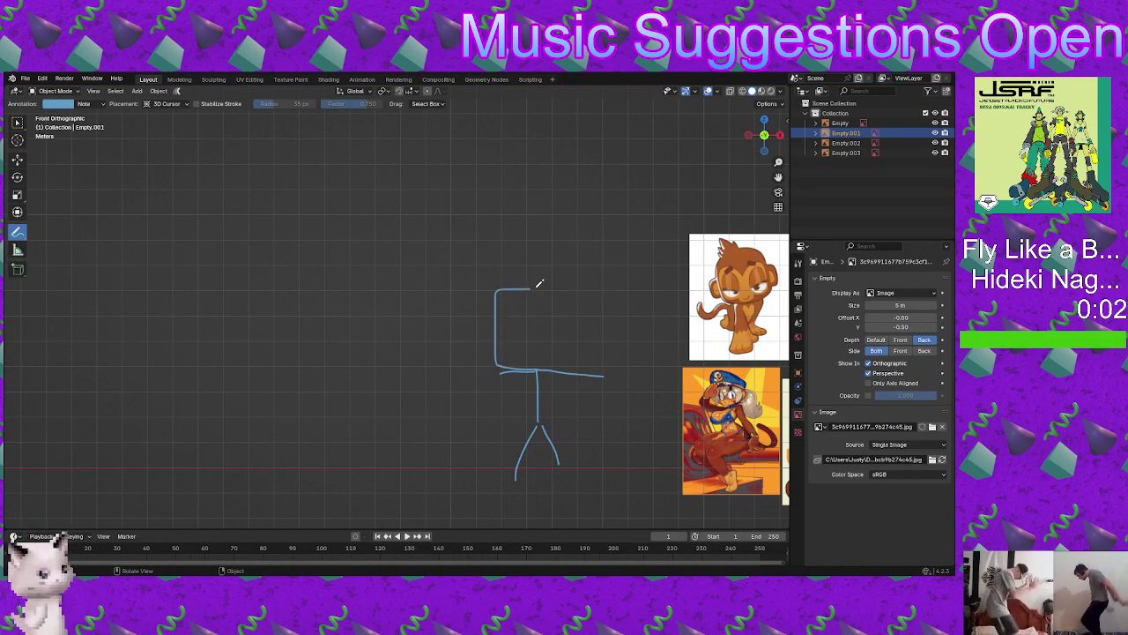
pyautogui.moveTo(539, 282)
pyautogui.mouseDown()
pyautogui.moveTo(568, 291)
pyautogui.moveTo(566, 348)
pyautogui.moveTo(542, 364)
pyautogui.mouseUp()
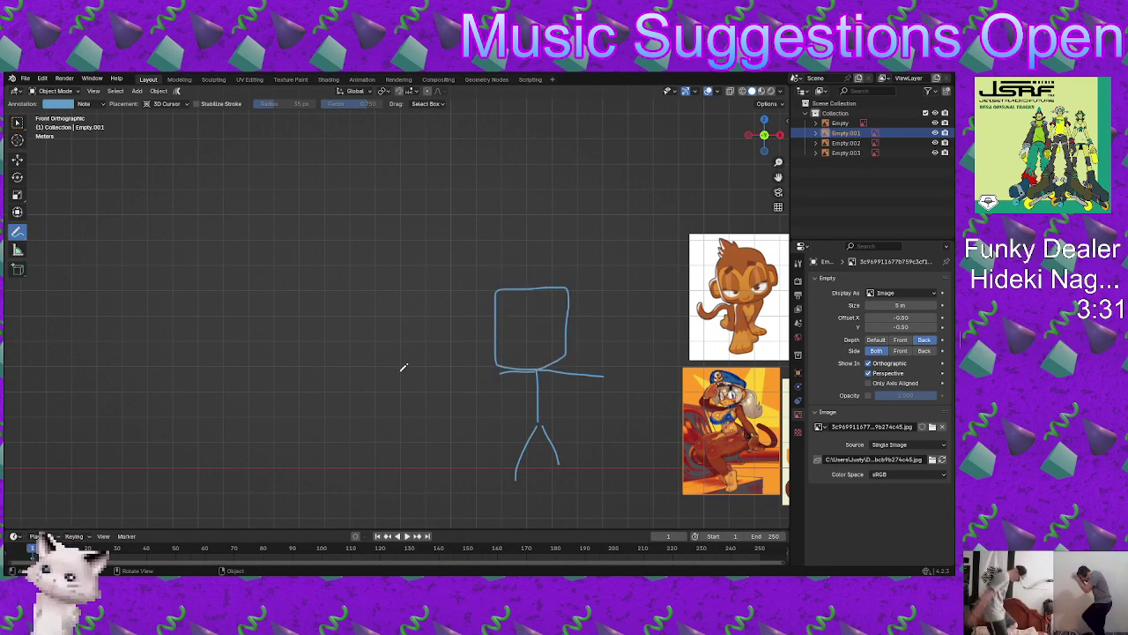
# Step: Try a vertical annotation stroke for a taller figure left of the square-headed one, and undo it
pyautogui.moveTo(415, 385)
pyautogui.keyDown('shift'); pyautogui.mouseDown(button='middle')
pyautogui.moveTo(433, 387)
pyautogui.moveTo(421, 386)
pyautogui.mouseUp(button='middle'); pyautogui.keyUp('shift')
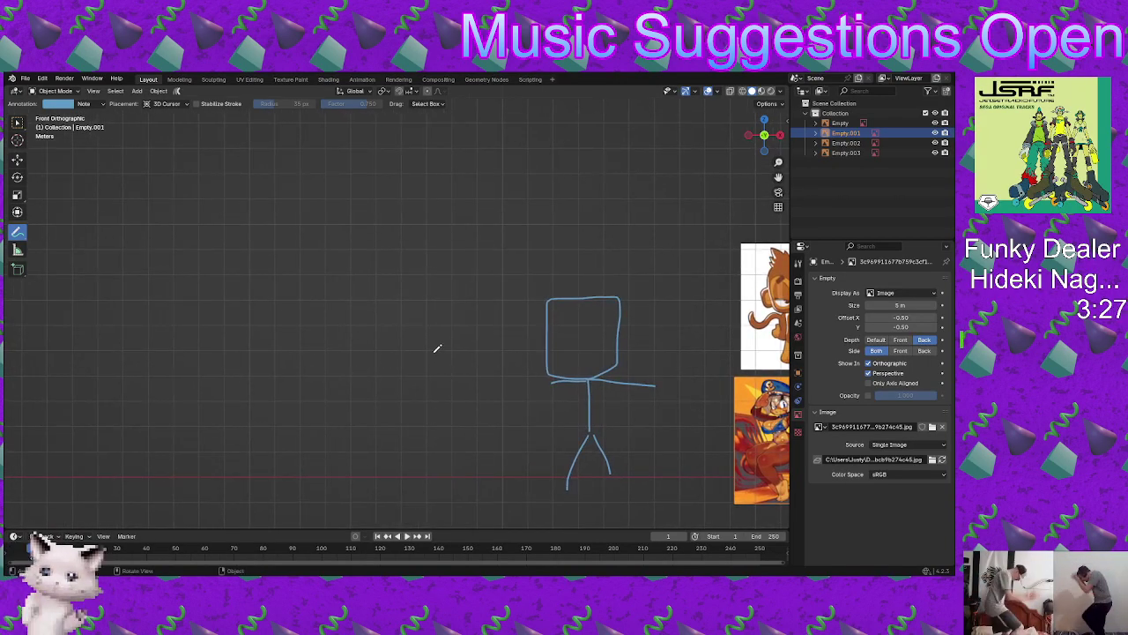
pyautogui.moveTo(412, 239); pyautogui.dragTo(415, 284)
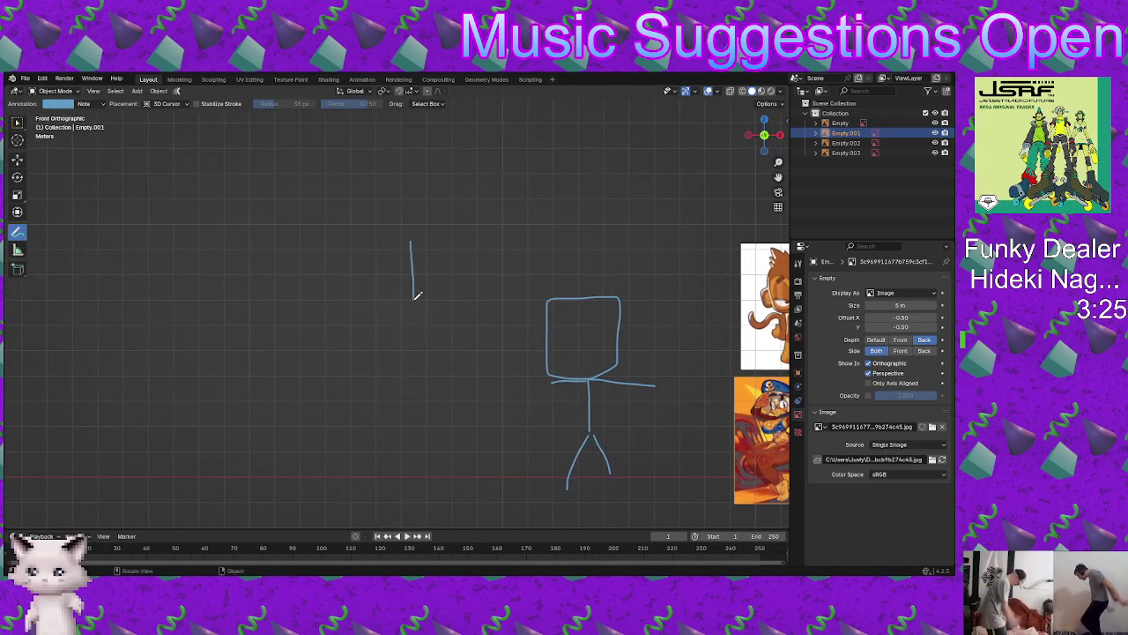
pyautogui.moveTo(418, 339)
pyautogui.mouseDown()
pyautogui.moveTo(424, 384)
pyautogui.moveTo(383, 493)
pyautogui.moveTo(418, 359)
pyautogui.mouseUp()
pyautogui.hotkey('ctrl', 'z')
pyautogui.hotkey('ctrl', 'z')
pyautogui.hotkey('ctrl', 'z')
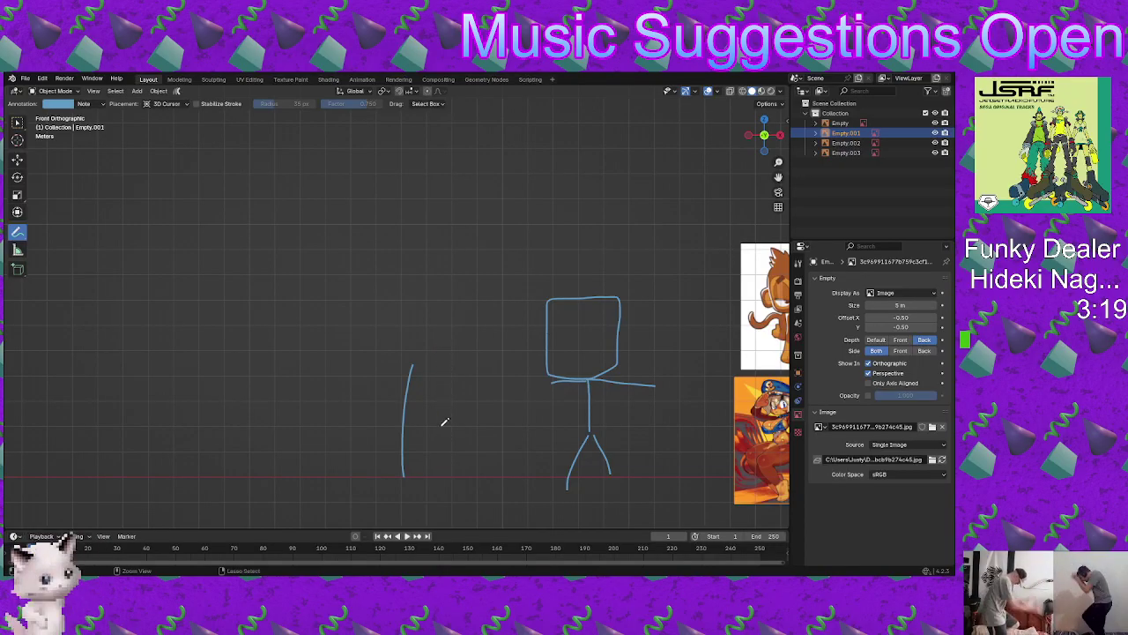
# Step: Sketch two long curved legs and a straight lower torso line for a taller stick figure left of the square-headed one
pyautogui.moveTo(443, 451)
pyautogui.mouseDown()
pyautogui.moveTo(426, 366)
pyautogui.moveTo(428, 253)
pyautogui.mouseUp()
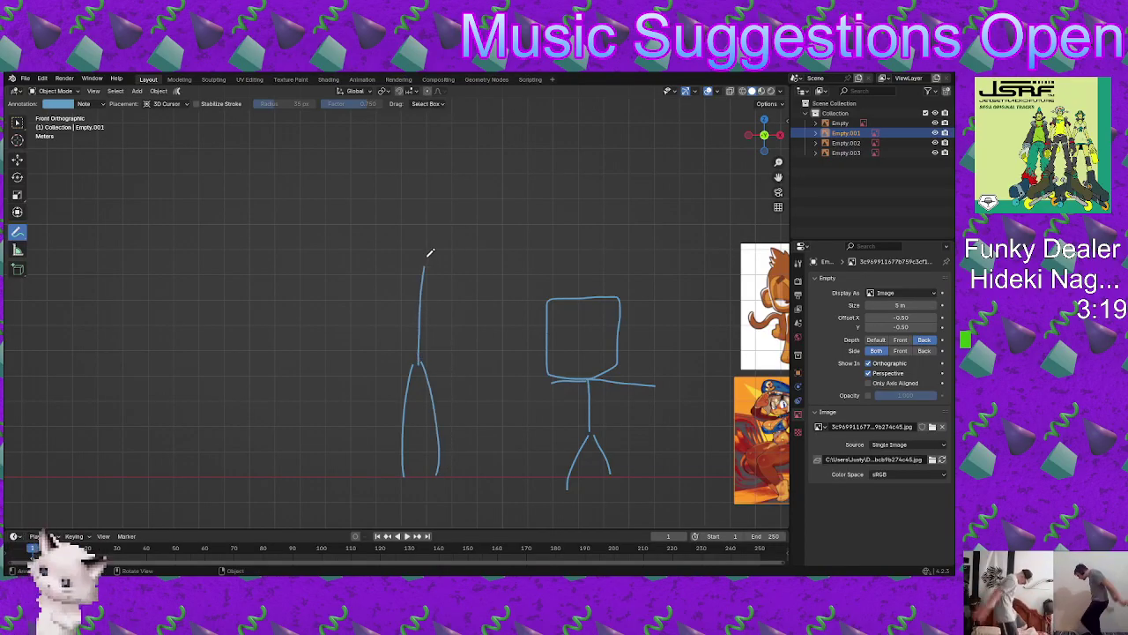
pyautogui.hotkey('ctrl', 'z')
pyautogui.moveTo(420, 359); pyautogui.dragTo(422, 268)
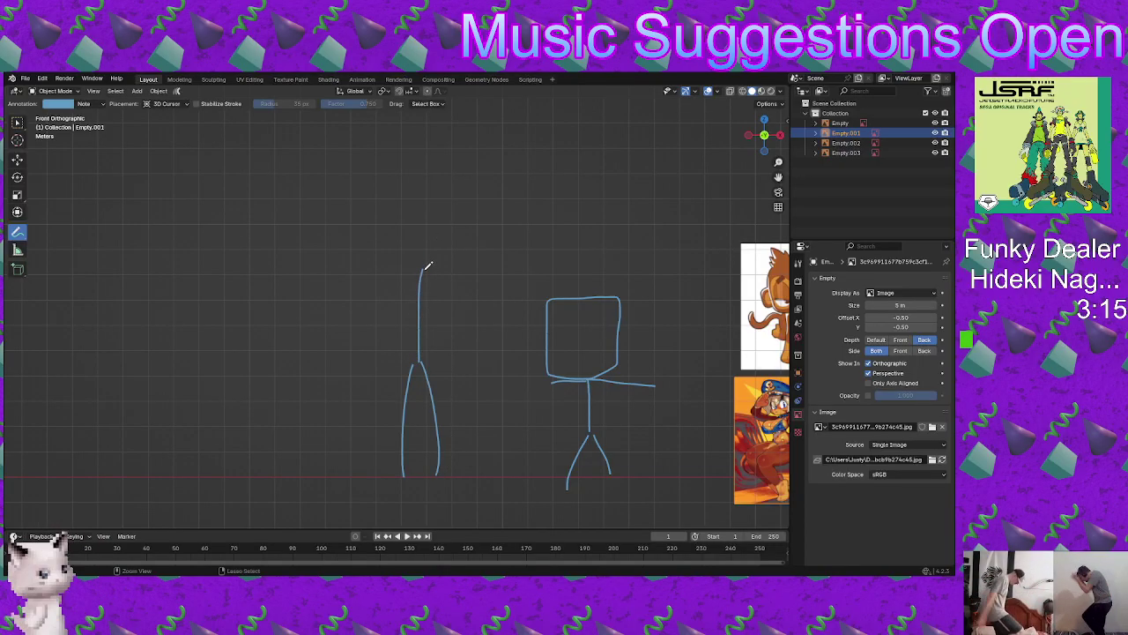
pyautogui.hotkey('ctrl', 'z')
pyautogui.moveTo(417, 351)
pyautogui.mouseDown()
pyautogui.moveTo(417, 287)
pyautogui.moveTo(411, 373)
pyautogui.mouseUp()
pyautogui.hotkey('ctrl', 'z')
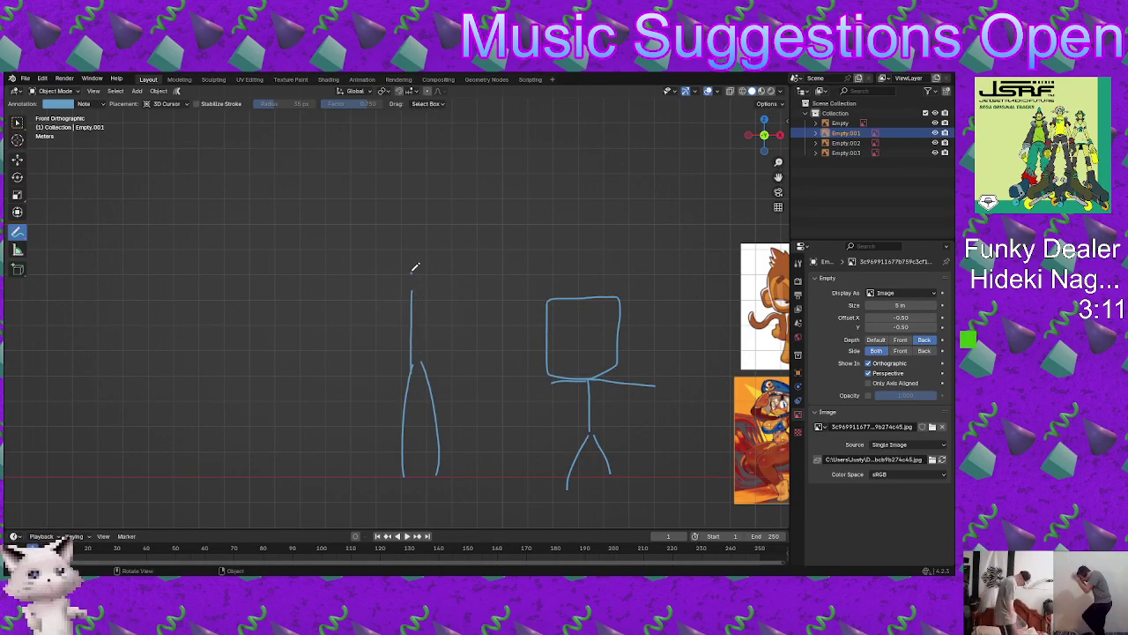
# Step: Complete the taller stick figure with an upper torso line, two outstretched arms and a round head
pyautogui.moveTo(411, 269)
pyautogui.mouseDown()
pyautogui.moveTo(411, 222)
pyautogui.moveTo(270, 186)
pyautogui.mouseUp()
pyautogui.hotkey('ctrl', 'z')
pyautogui.moveTo(394, 221); pyautogui.dragTo(305, 212)
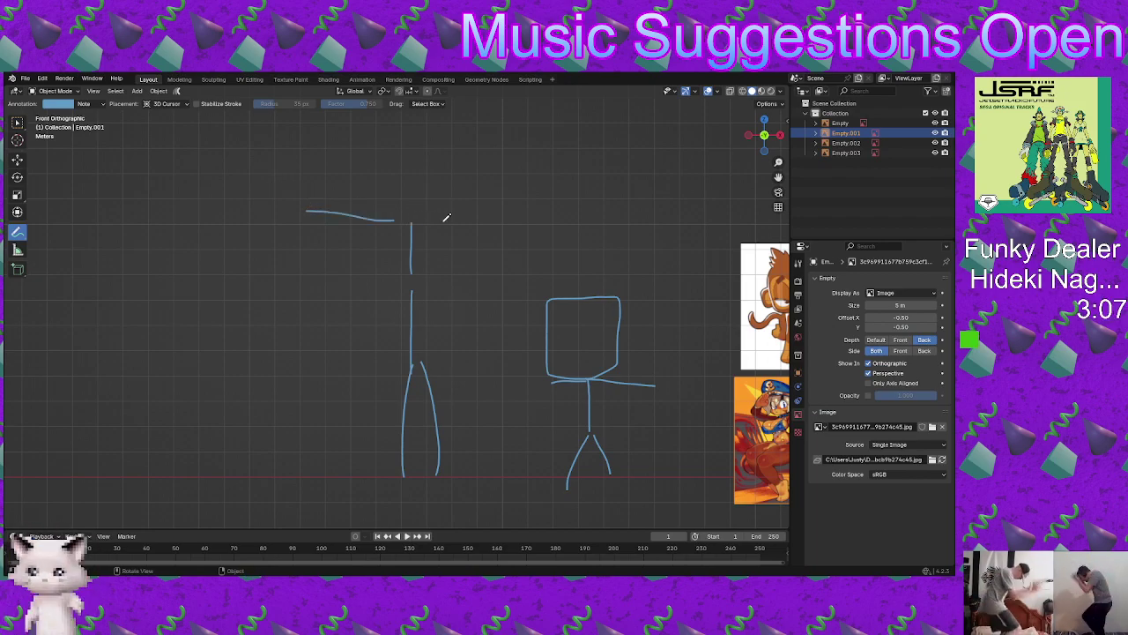
pyautogui.moveTo(432, 218); pyautogui.dragTo(537, 211)
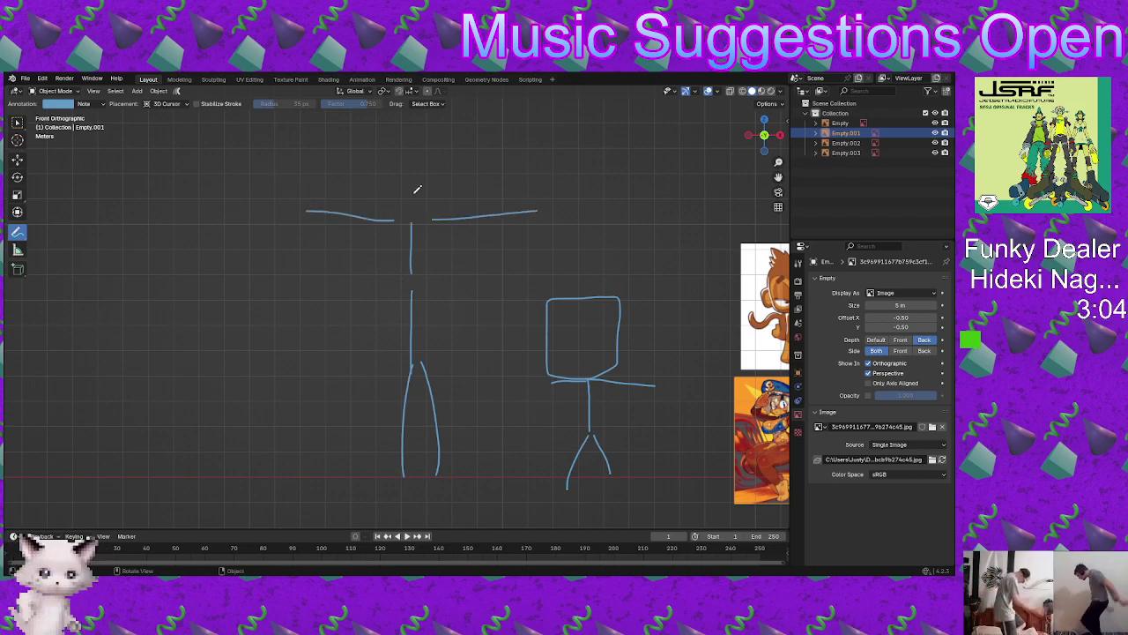
pyautogui.moveTo(395, 201); pyautogui.dragTo(440, 159)
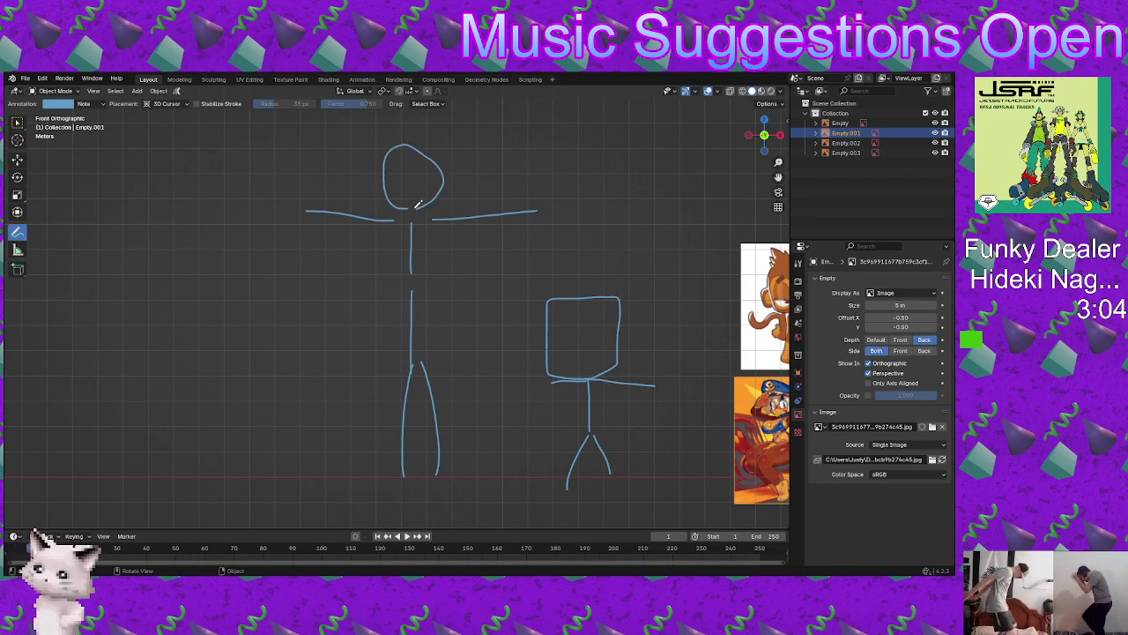
# Step: Add short slanted hip strokes where the tall stick figure's legs meet its torso
pyautogui.scroll(-3, 464, 347)
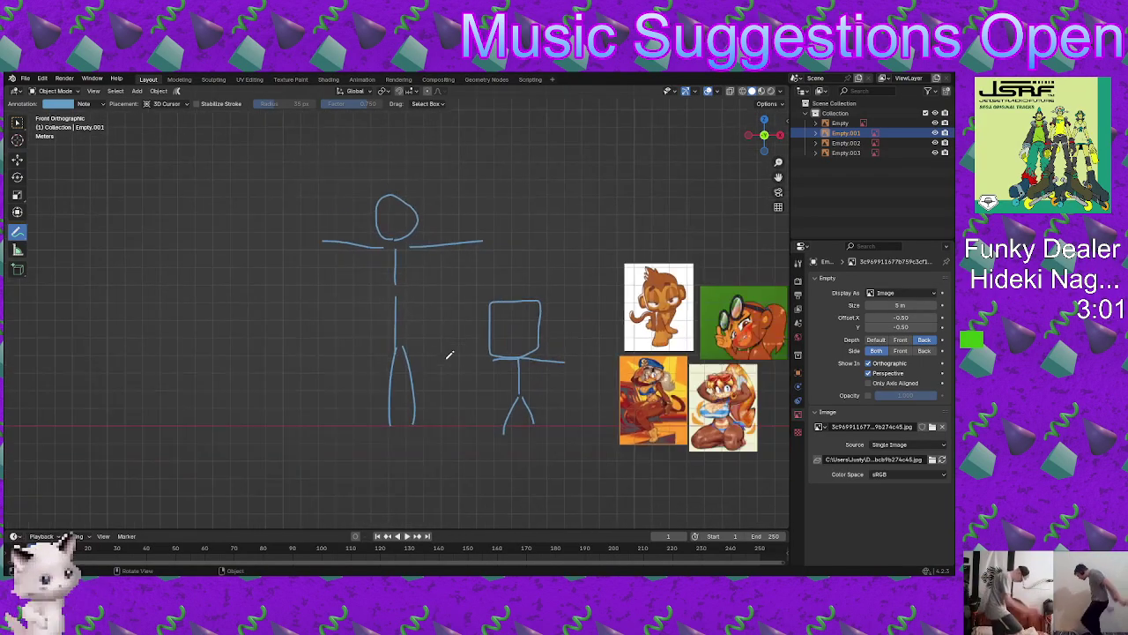
pyautogui.moveTo(443, 371)
pyautogui.keyDown('shift'); pyautogui.mouseDown(button='middle')
pyautogui.moveTo(350, 360)
pyautogui.moveTo(442, 360)
pyautogui.mouseUp(button='middle'); pyautogui.keyUp('shift')
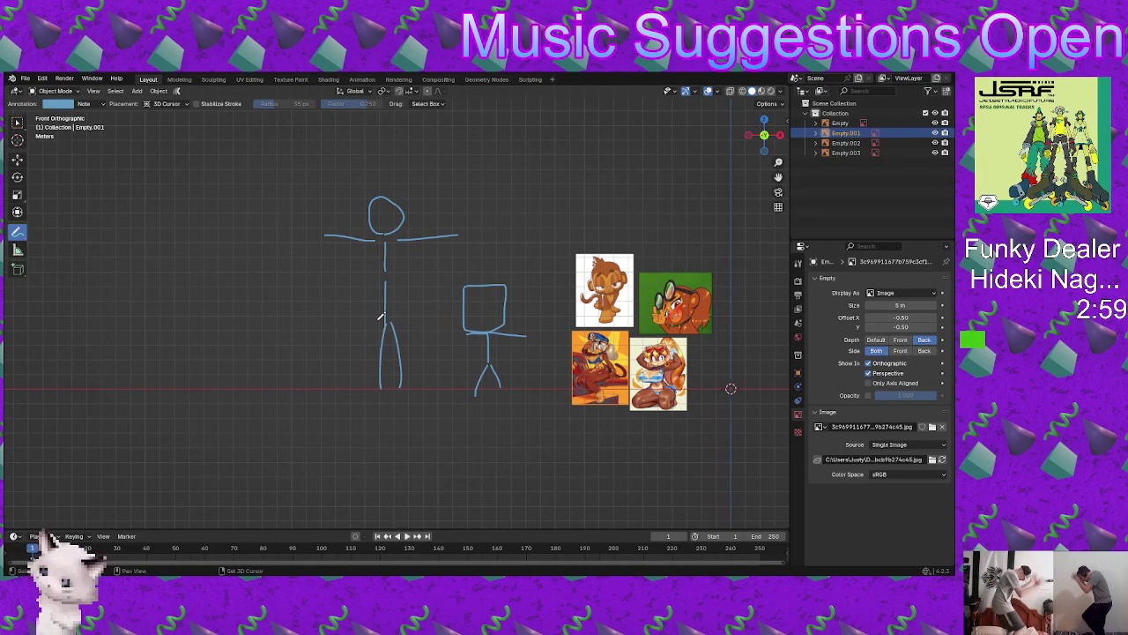
pyautogui.scroll(3, 380, 321)
pyautogui.scroll(2, 383, 318)
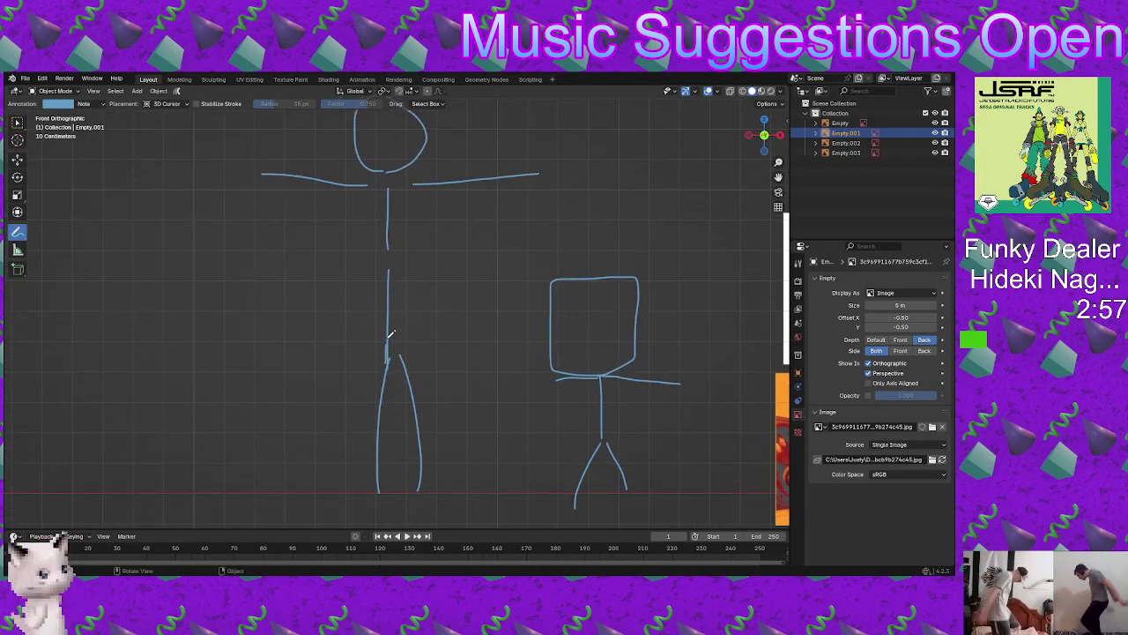
pyautogui.moveTo(391, 350); pyautogui.dragTo(386, 377)
pyautogui.moveTo(401, 331); pyautogui.dragTo(409, 370)
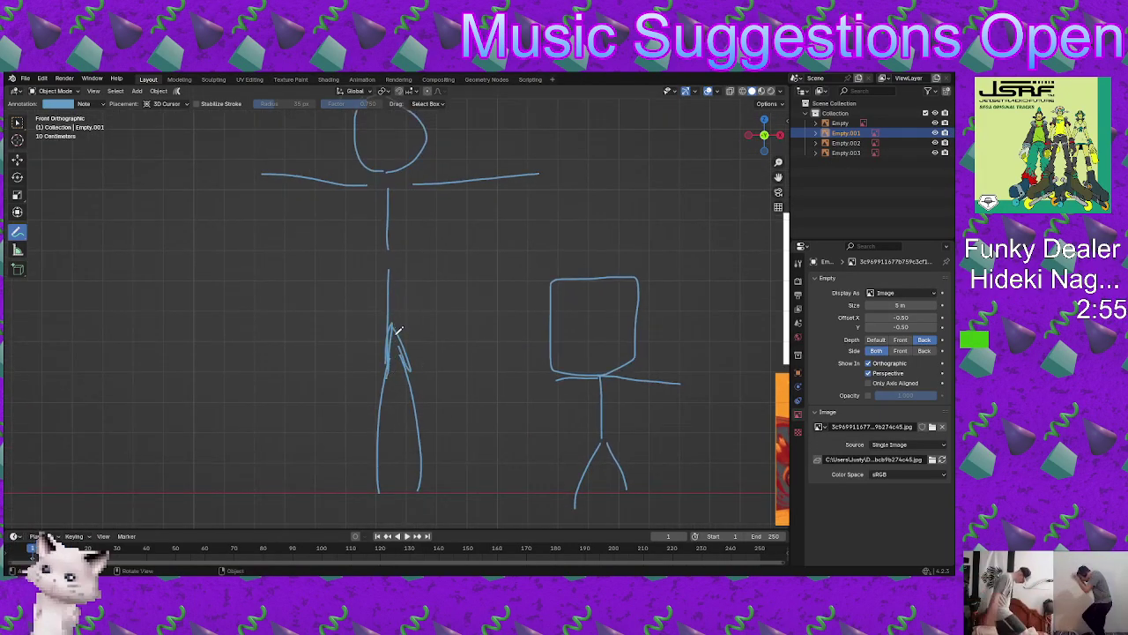
# Step: Erase both annotated stick figures with the Annotate Eraser
pyautogui.scroll(-5, 453, 339)
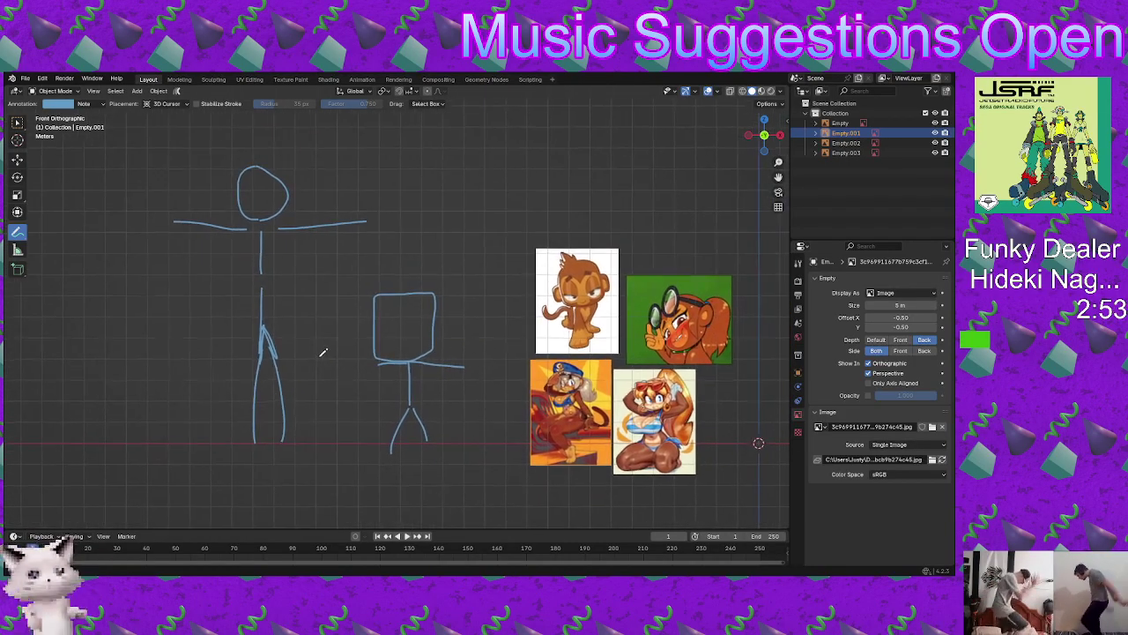
pyautogui.keyDown('shift'); pyautogui.moveTo(308, 347); pyautogui.dragTo(446, 347, button='middle'); pyautogui.keyUp('shift')
pyautogui.scroll(2, 375, 305)
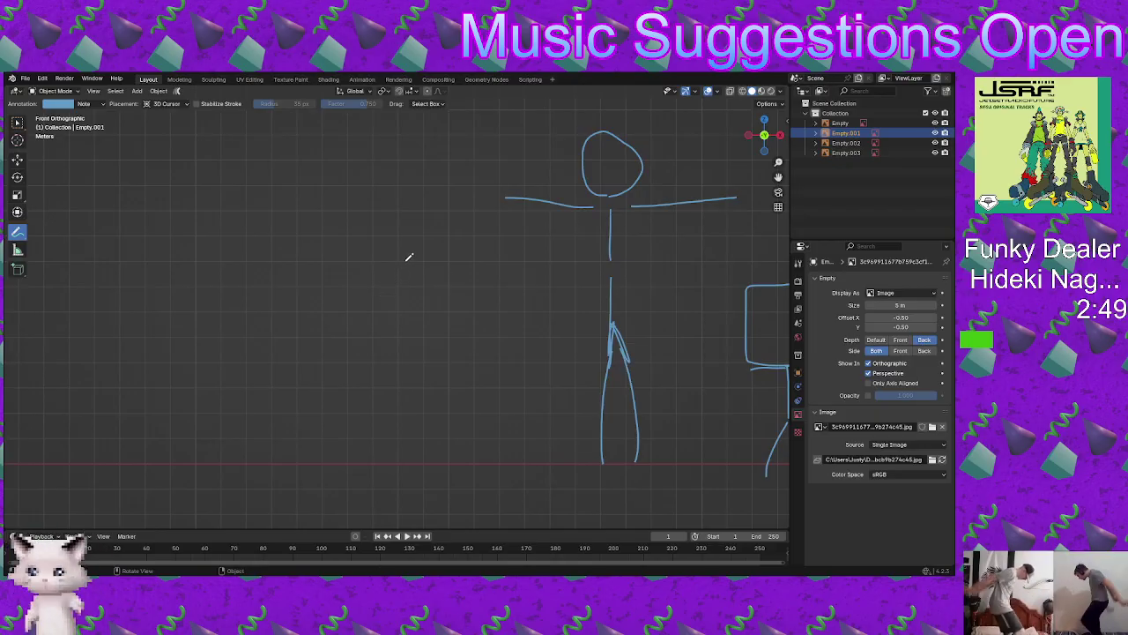
pyautogui.keyDown('shift'); pyautogui.moveTo(392, 362); pyautogui.dragTo(227, 352, button='middle'); pyautogui.keyUp('shift')
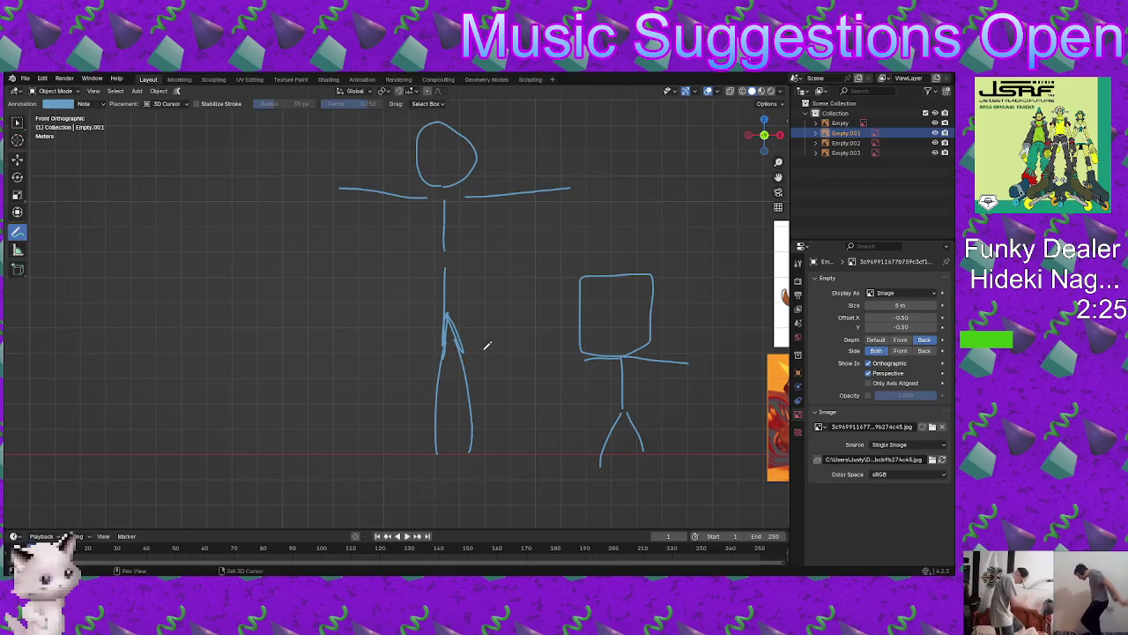
pyautogui.keyDown('shift'); pyautogui.moveTo(543, 369); pyautogui.dragTo(305, 361, button='middle'); pyautogui.keyUp('shift')
pyautogui.scroll(-2, 305, 360)
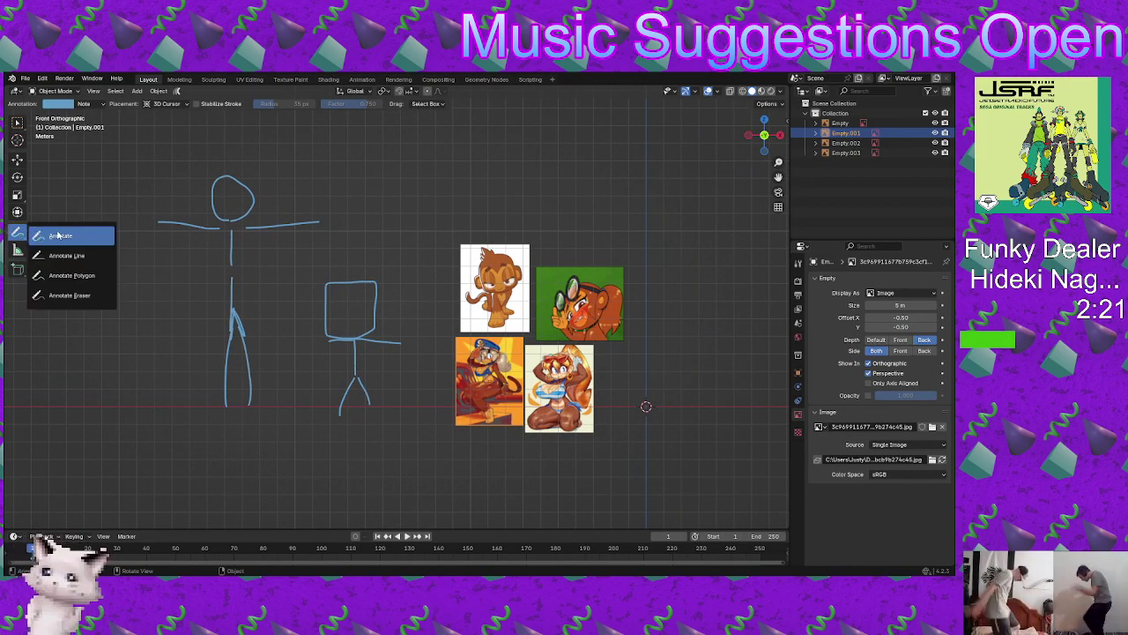
pyautogui.click(69, 295)
pyautogui.moveTo(181, 330)
pyautogui.mouseDown()
pyautogui.moveTo(290, 396)
pyautogui.moveTo(292, 376)
pyautogui.moveTo(181, 242)
pyautogui.mouseUp()
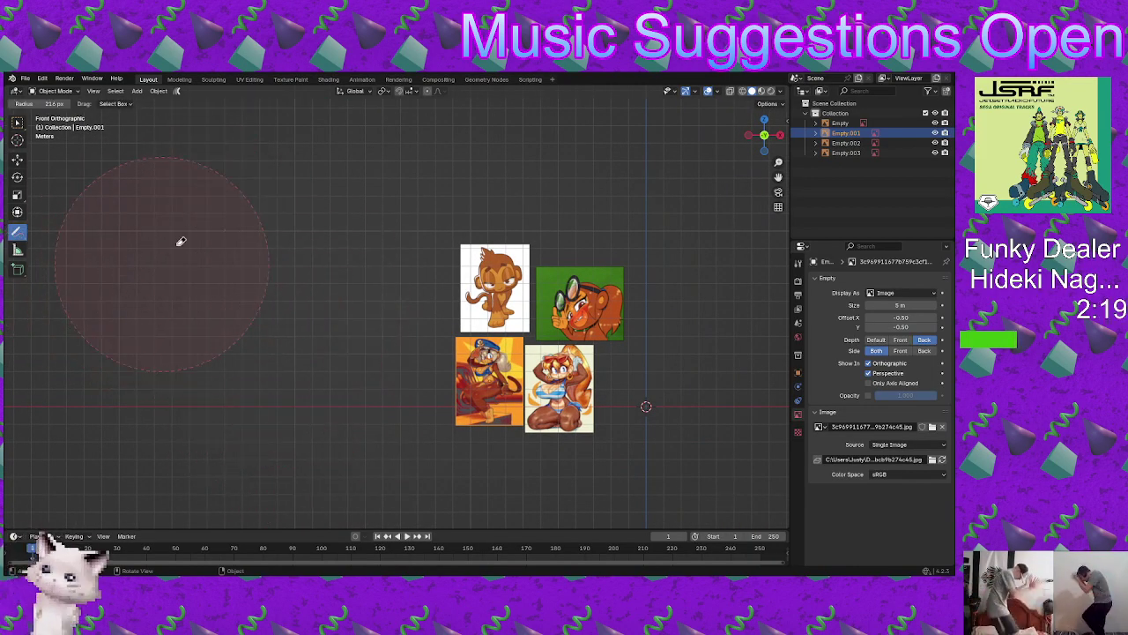
# Step: Select all four reference images and move them together up and to the left in the front view
pyautogui.click(18, 124)
pyautogui.keyDown('shift'); pyautogui.moveTo(606, 390); pyautogui.dragTo(511, 340, button='middle'); pyautogui.keyUp('shift')
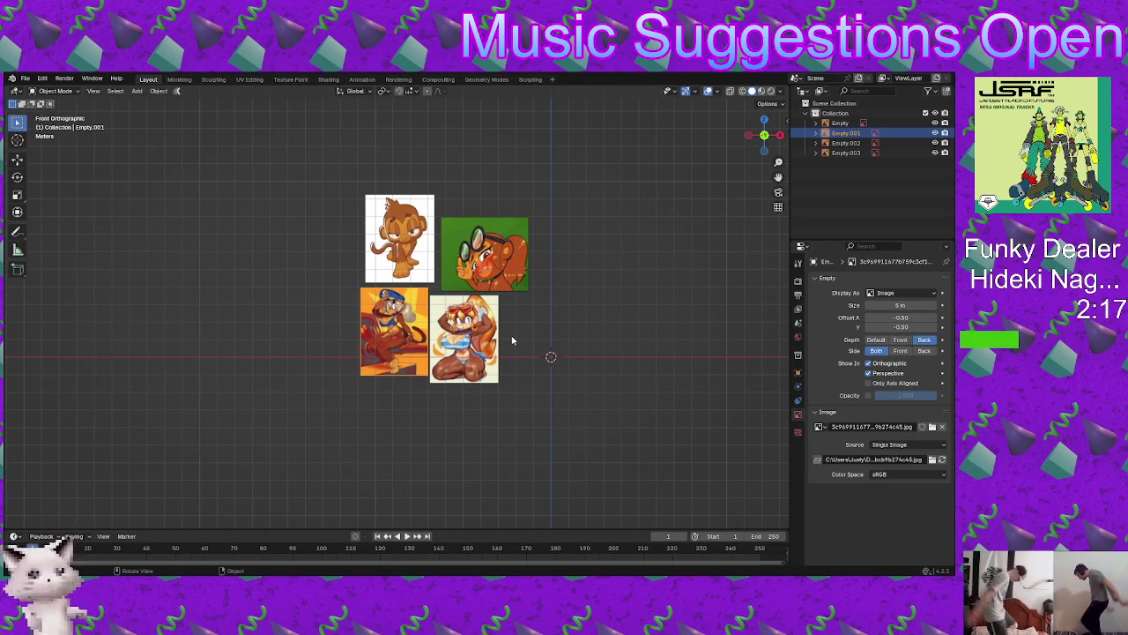
pyautogui.click(478, 339)
pyautogui.keyDown('shift'); pyautogui.click(472, 265); pyautogui.keyUp('shift')
pyautogui.keyDown('shift'); pyautogui.click(403, 260); pyautogui.keyUp('shift')
pyautogui.keyDown('shift'); pyautogui.click(399, 325); pyautogui.keyUp('shift')
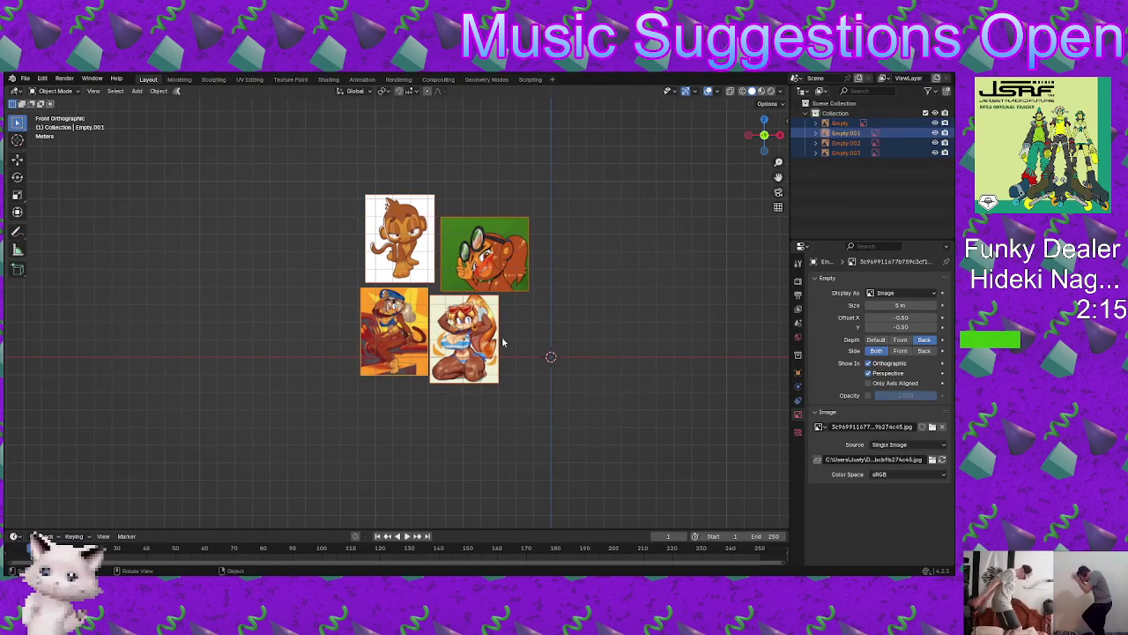
pyautogui.press('g')
pyautogui.click(461, 257)
# Step: Rotate the four reference images about the Z axis and move them back along the Y axis
pyautogui.moveTo(518, 273); pyautogui.dragTo(573, 291, button='middle')
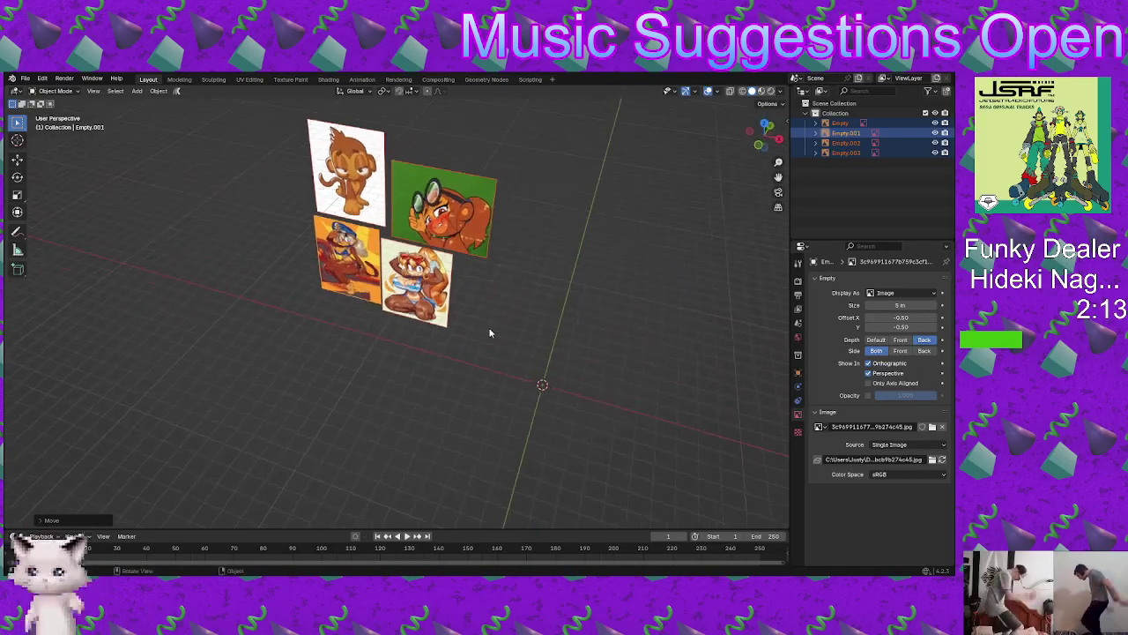
pyautogui.press('r')
pyautogui.press('z')
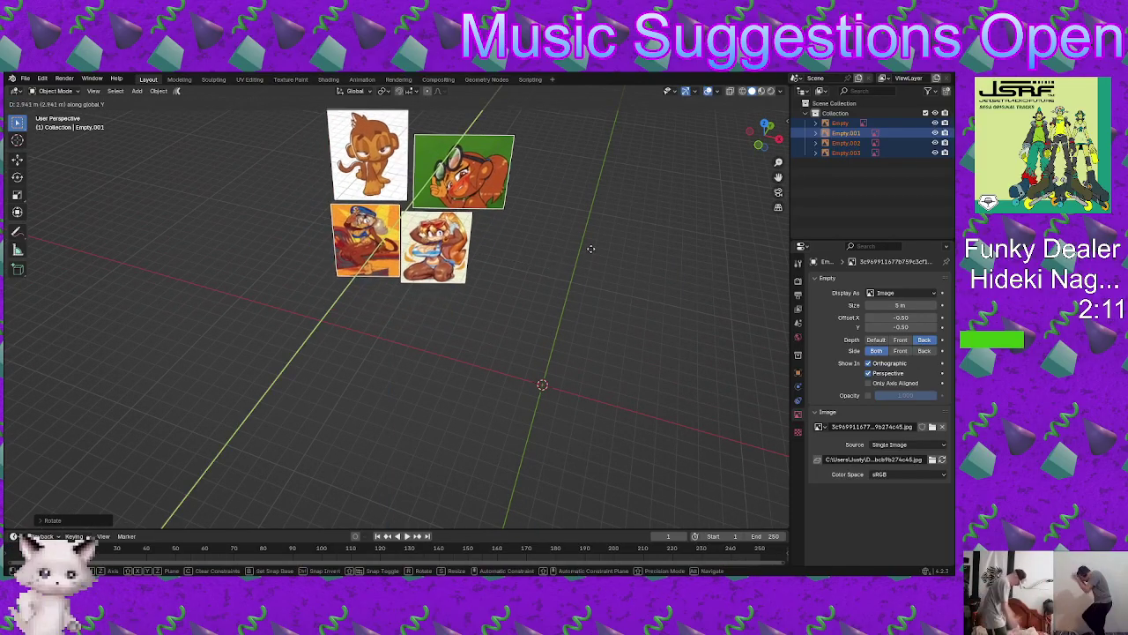
pyautogui.click(612, 183)
# Step: Adjust the reference images' position along the X and Y axes behind the origin, and deselect them
pyautogui.press('g')
pyautogui.press('x')
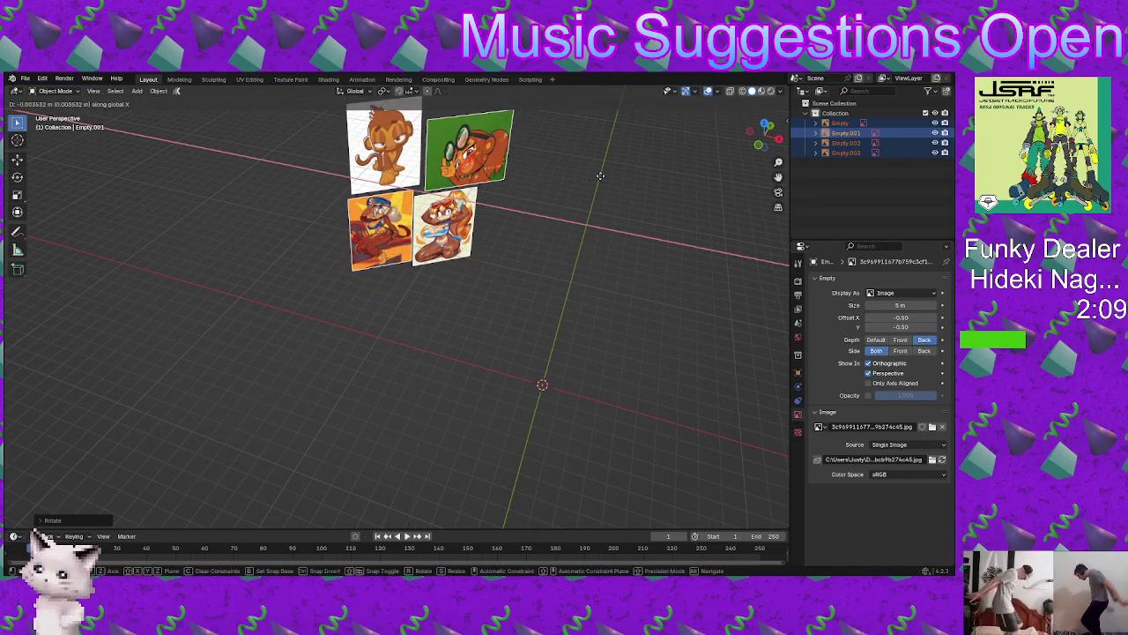
pyautogui.click(577, 171)
pyautogui.press('g')
pyautogui.press('y')
pyautogui.click(565, 271)
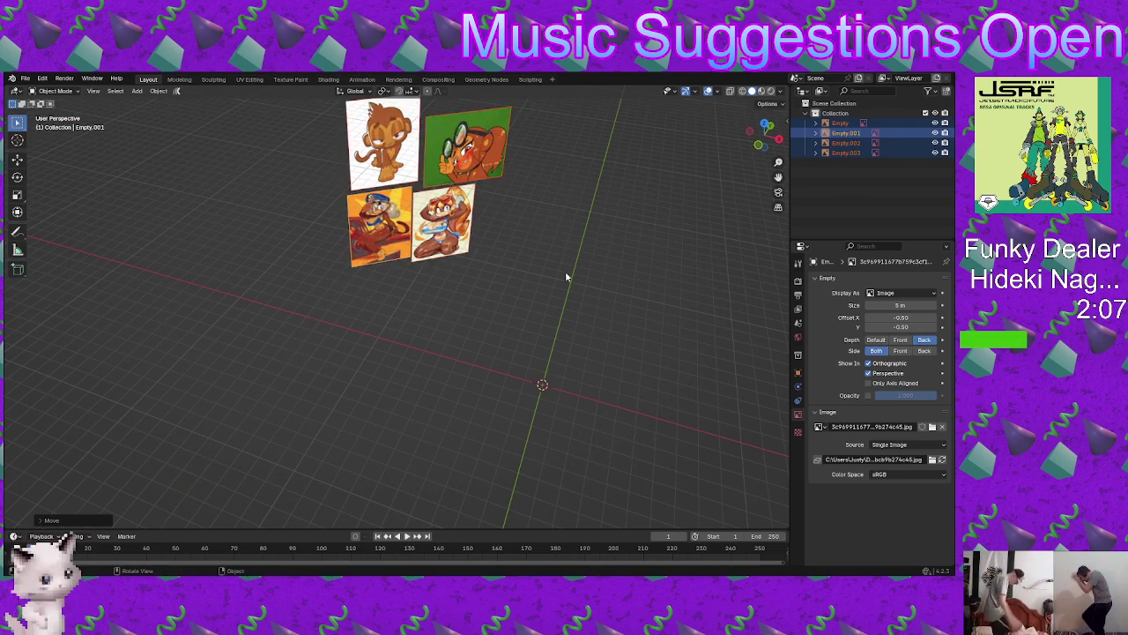
pyautogui.keyDown('shift'); pyautogui.moveTo(565, 271); pyautogui.dragTo(482, 276, button='middle'); pyautogui.keyUp('shift')
pyautogui.click(483, 277)
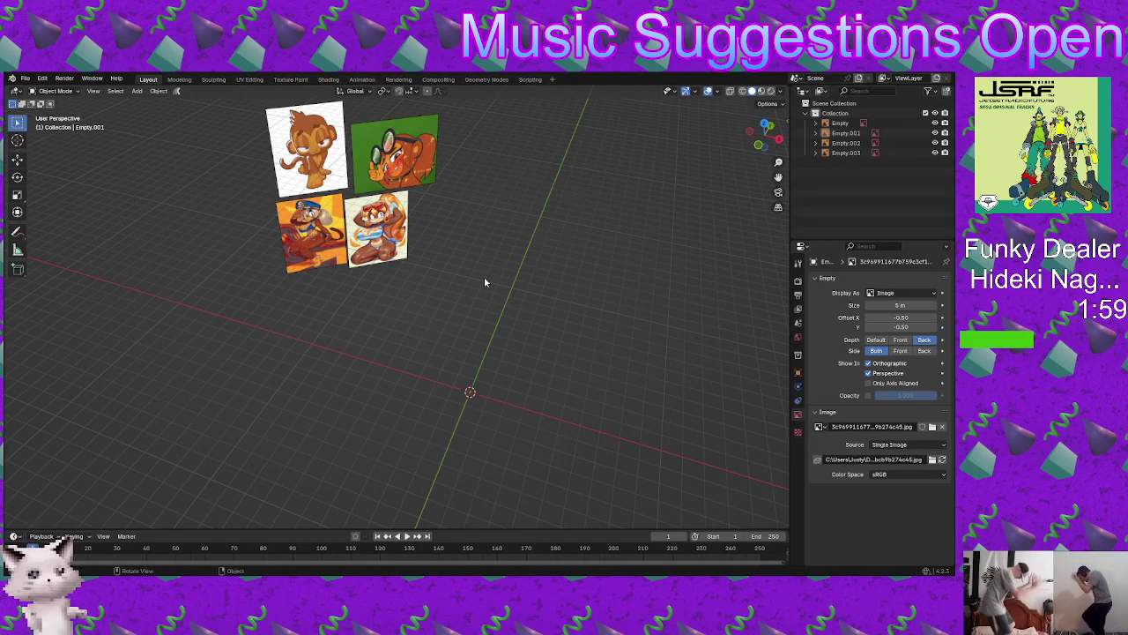
# Step: Add a mesh cube at the world origin
pyautogui.moveTo(484, 282); pyautogui.dragTo(443, 280, button='middle')
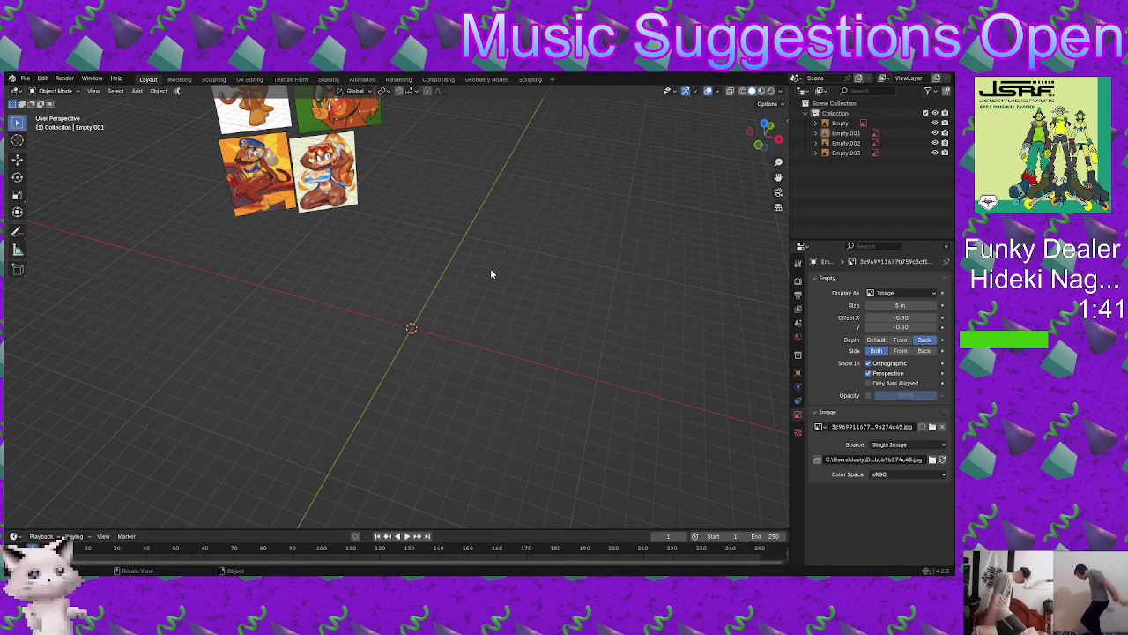
pyautogui.moveTo(569, 437); pyautogui.dragTo(490, 334, button='middle')
pyautogui.hotkey('shift', 'a')
pyautogui.moveTo(490, 332)
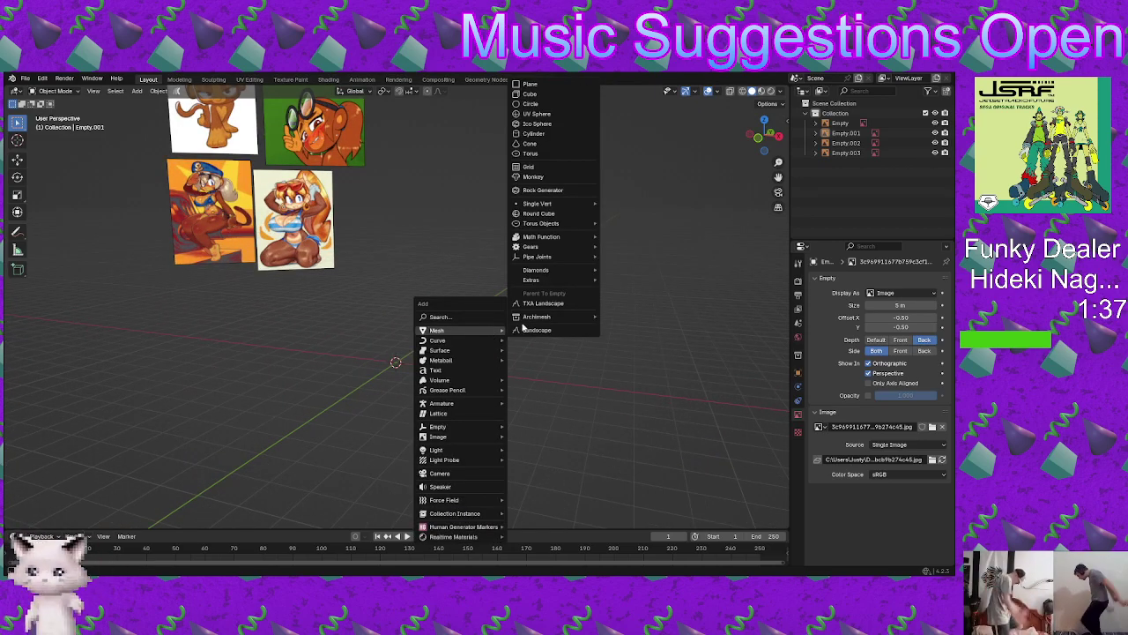
pyautogui.click(534, 94)
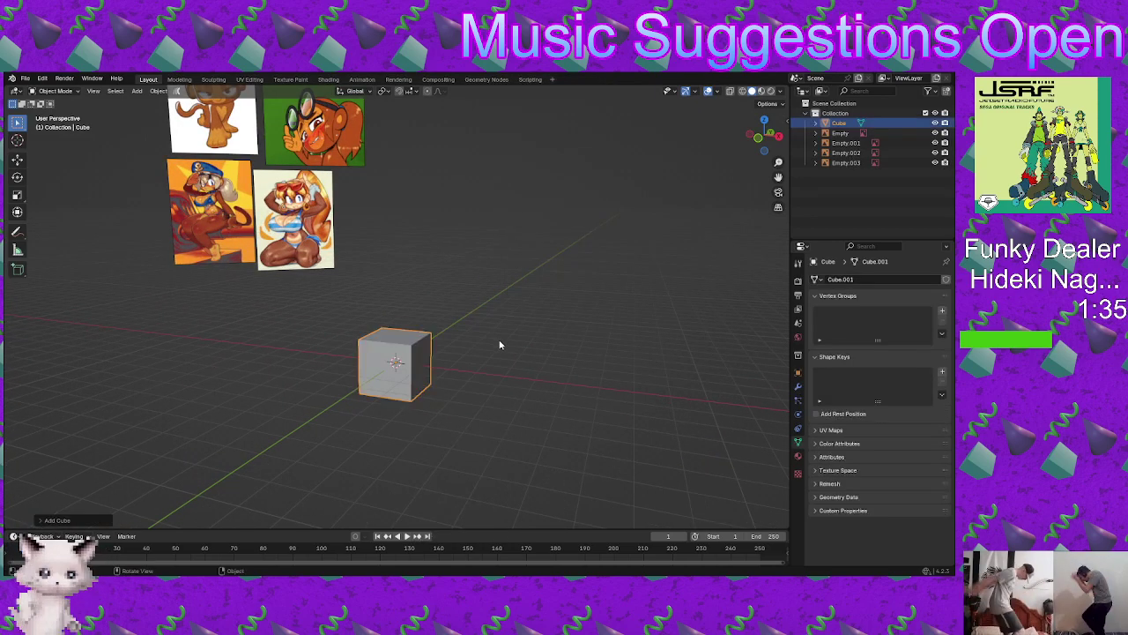
# Step: Add a Subdivision Surface modifier with viewport level 2 to the cube and apply it
pyautogui.click(798, 386)
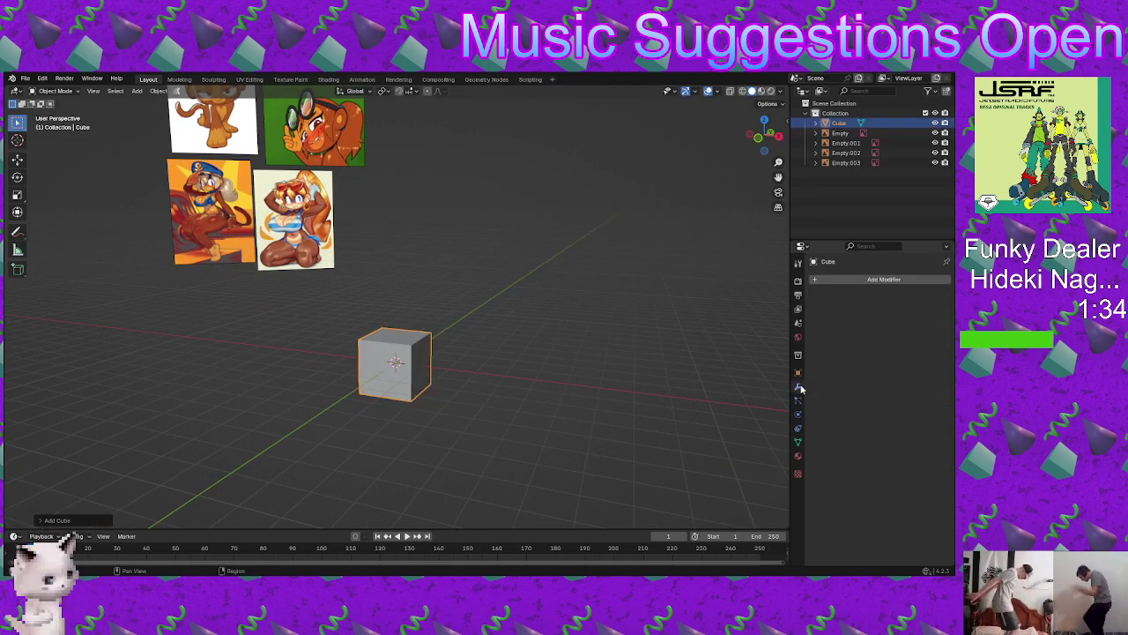
pyautogui.click(830, 279)
pyautogui.click(830, 277)
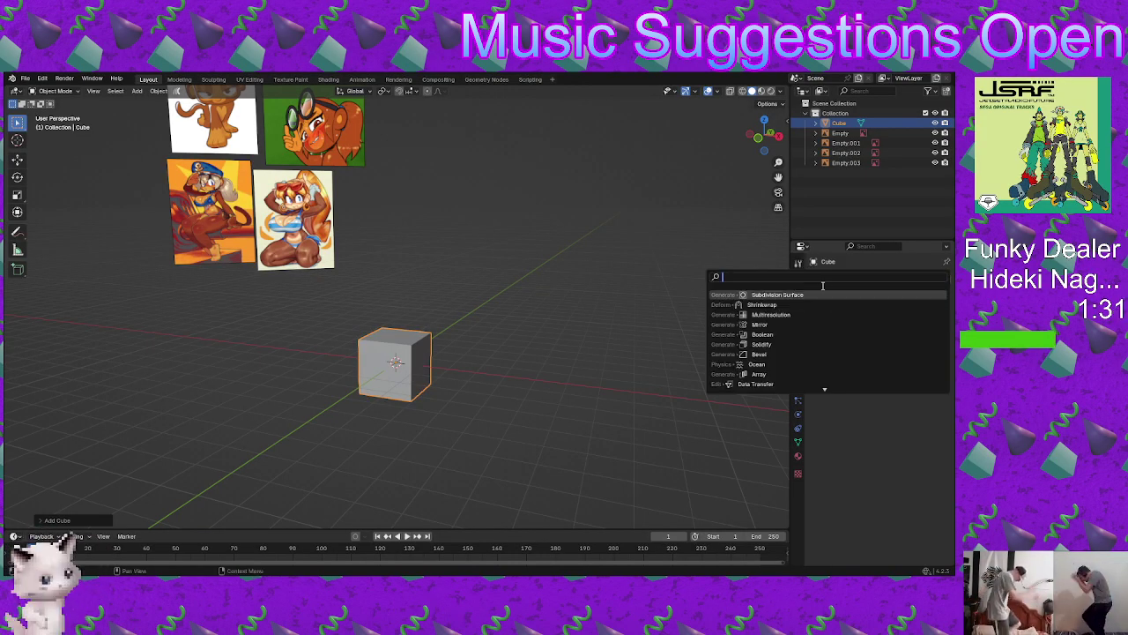
pyautogui.click(774, 294)
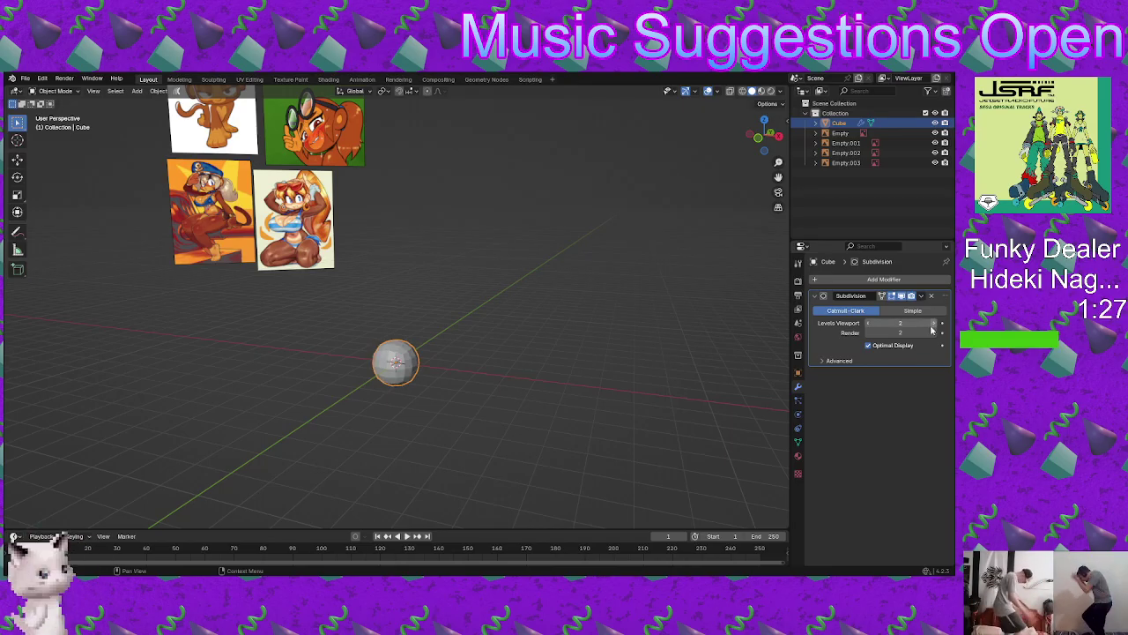
pyautogui.hotkey('ctrl', 'a')
# Step: Move the rounded cube straight up along the Z axis, high above the origin beside the reference images
pyautogui.press('g')
pyautogui.press('z')
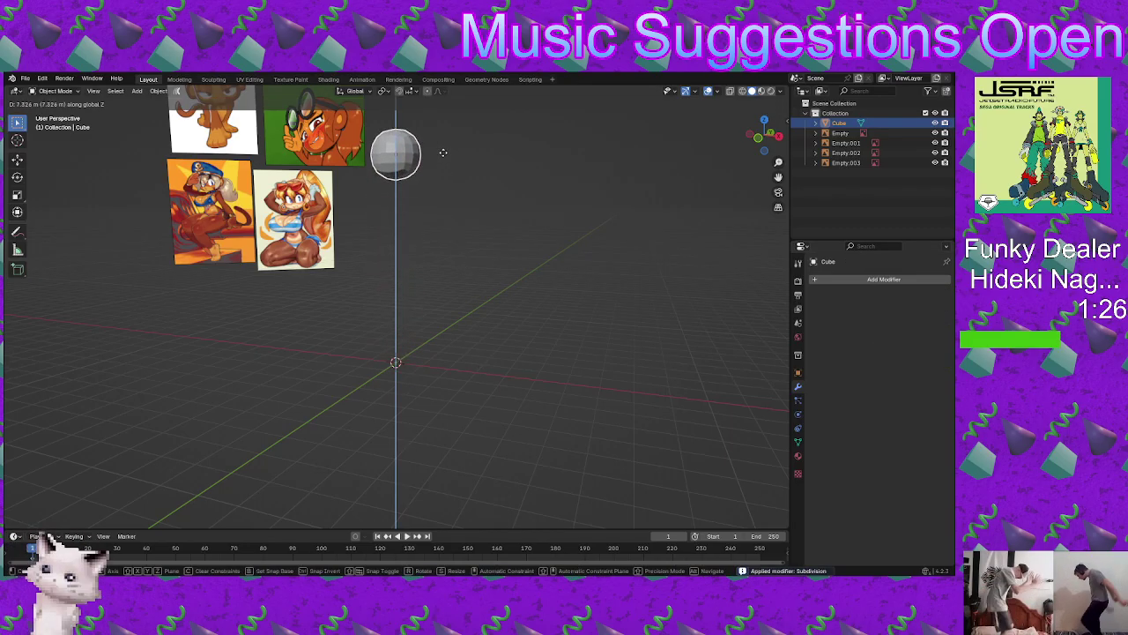
pyautogui.click(449, 138)
pyautogui.moveTo(449, 137); pyautogui.dragTo(443, 269, button='middle')
pyautogui.scroll(2, 448, 282)
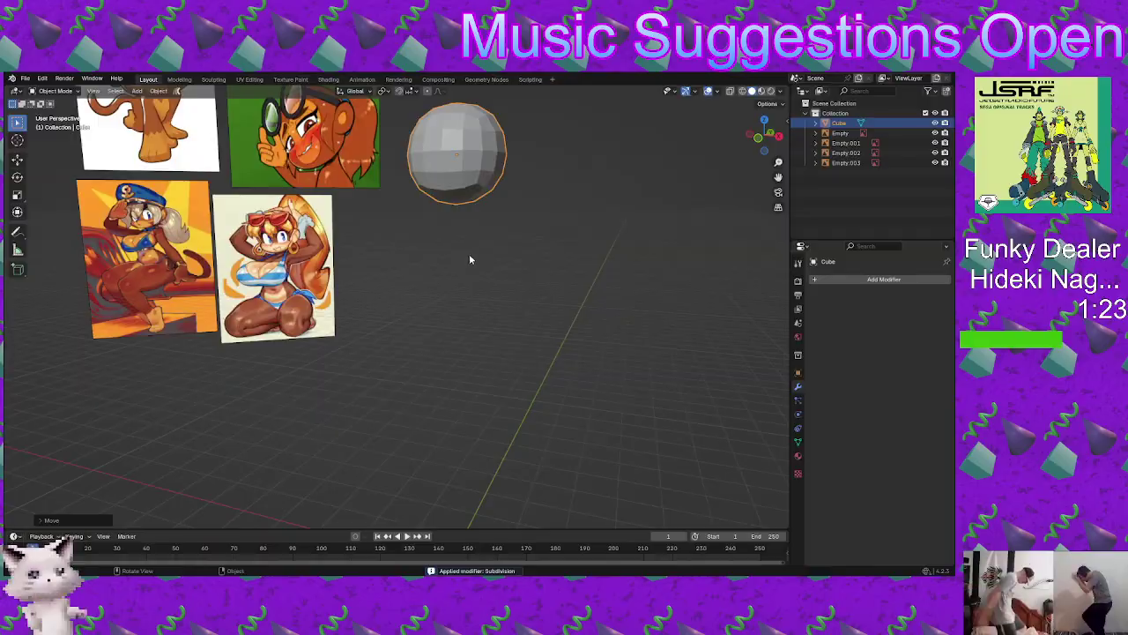
# Step: Duplicate the rounded cube along the Z axis and place the copy just below the original
pyautogui.hotkey('shift', 'd')
pyautogui.press('z')
pyautogui.click(481, 323)
pyautogui.scroll(-3, 537, 262)
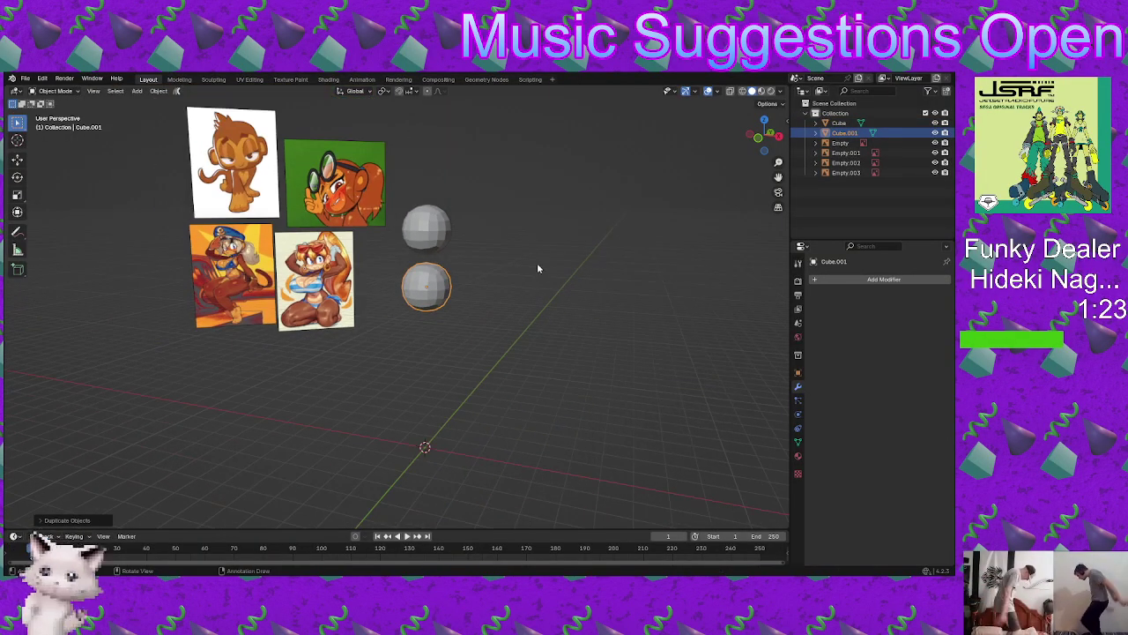
# Step: Set up sculpting on the lower sphere in the right side view with the Elastic Deform brush and X symmetry
pyautogui.hotkey('ctrl', 'Tab')
pyautogui.click(502, 285)
pyautogui.press('KP_3')
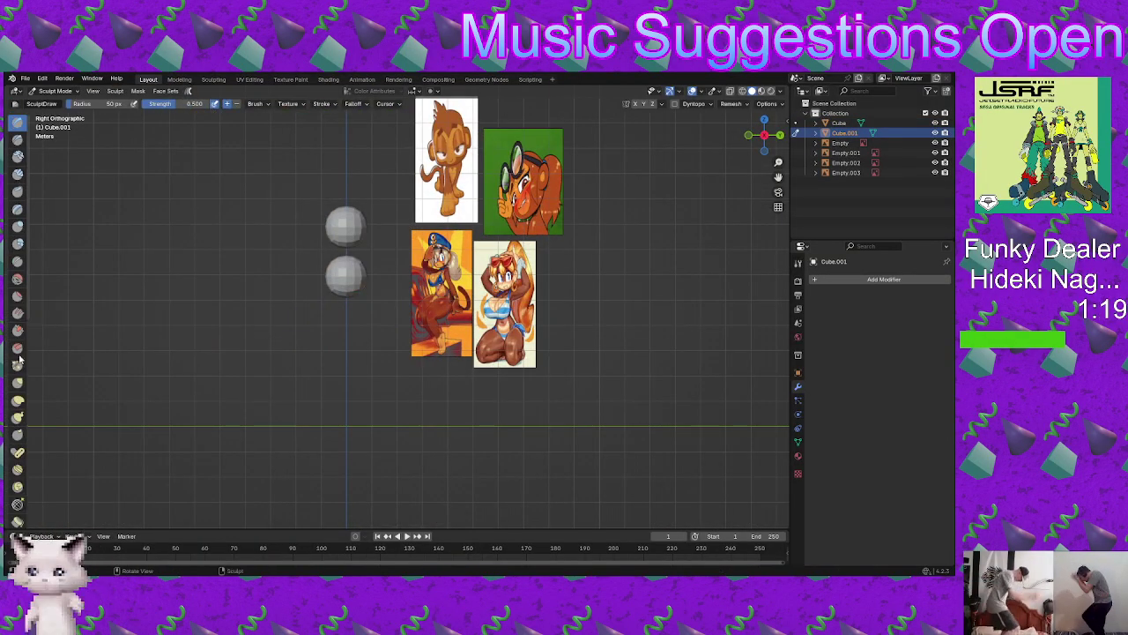
pyautogui.click(16, 400)
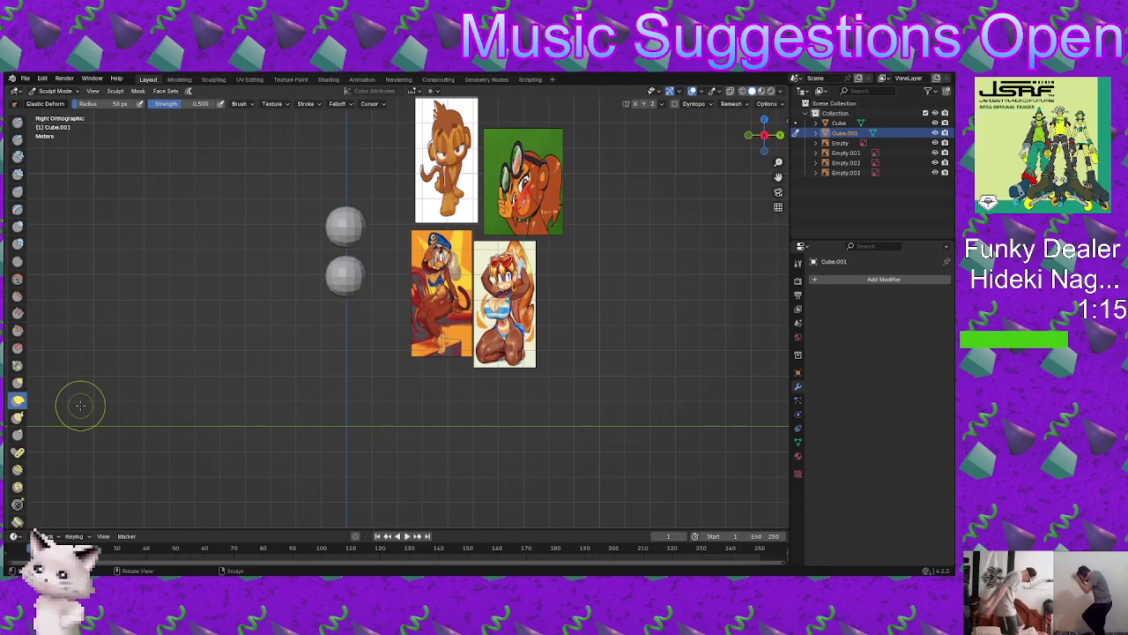
pyautogui.click(634, 104)
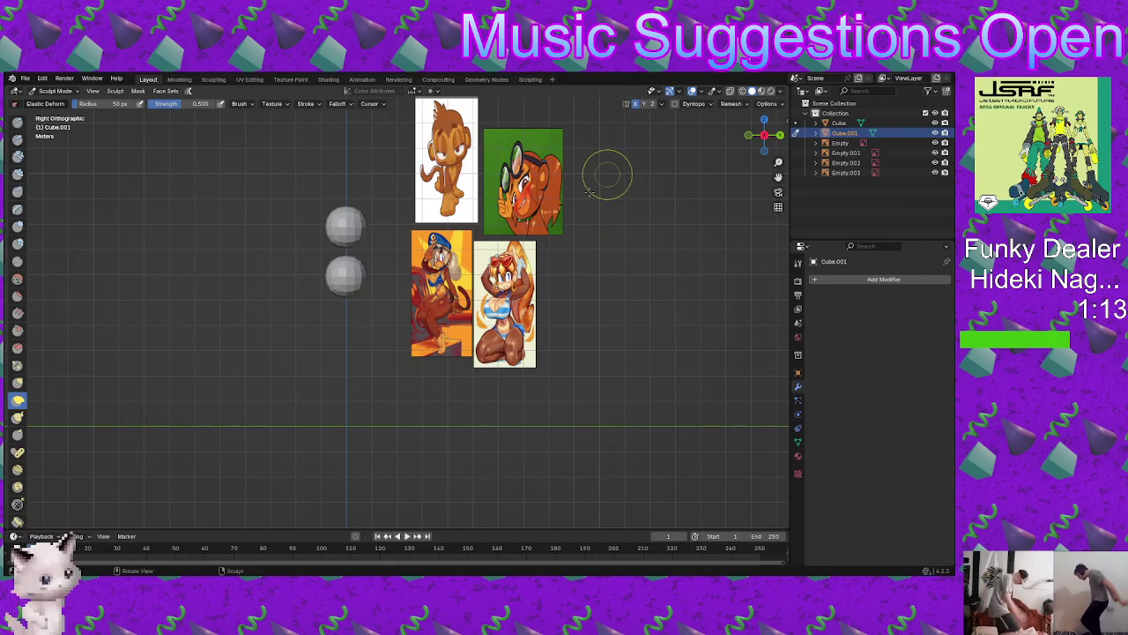
pyautogui.hotkey('ctrl', 'Tab')
pyautogui.hotkey('ctrl', 'Tab')
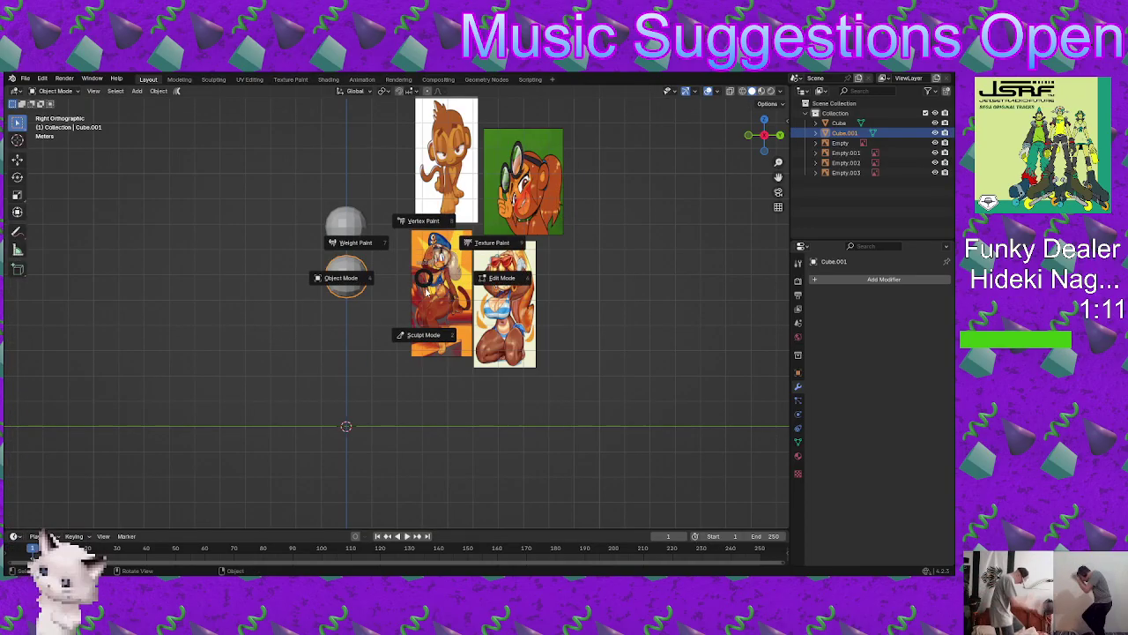
pyautogui.click(365, 340)
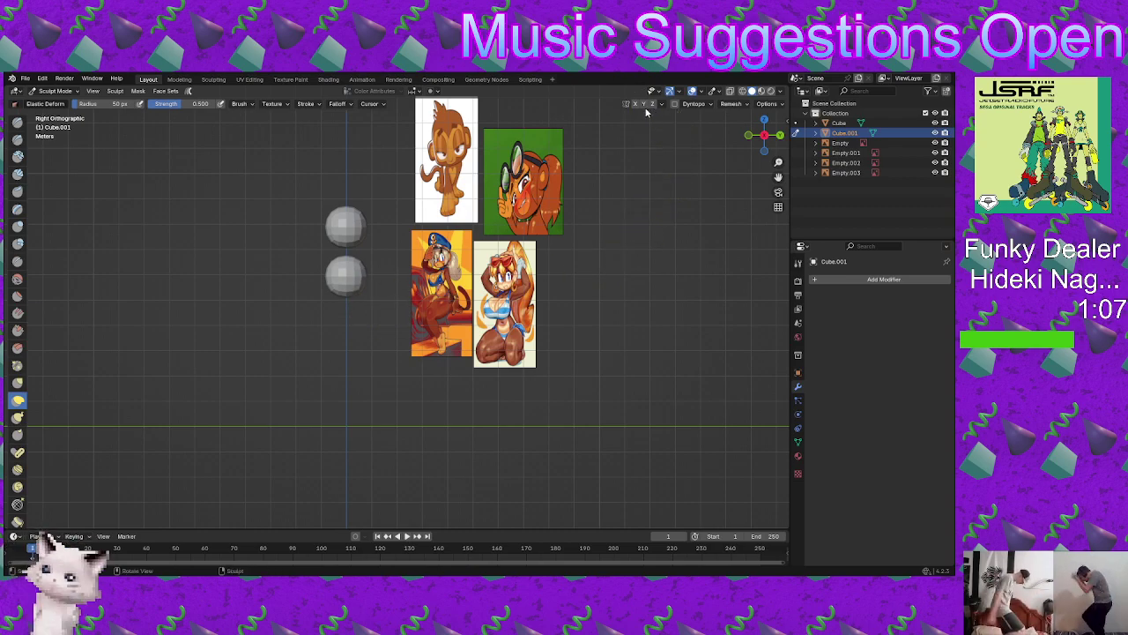
# Step: Sculpt the lower sphere with Elastic Deform into a flattened, tilted chest shape, working from the side and back views
pyautogui.moveTo(362, 283)
pyautogui.mouseDown()
pyautogui.moveTo(328, 260)
pyautogui.moveTo(336, 279)
pyautogui.mouseUp()
pyautogui.moveTo(335, 278)
pyautogui.mouseDown()
pyautogui.moveTo(321, 295)
pyautogui.moveTo(309, 270)
pyautogui.mouseUp()
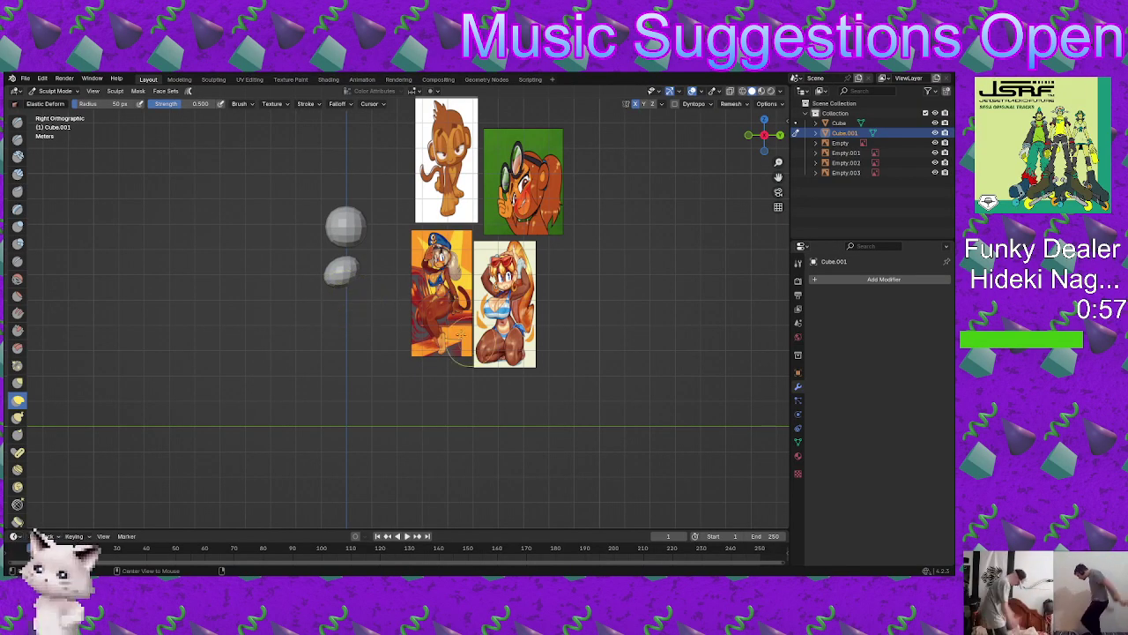
pyautogui.press('KP_1')
pyautogui.moveTo(479, 277); pyautogui.dragTo(461, 347, button='middle')
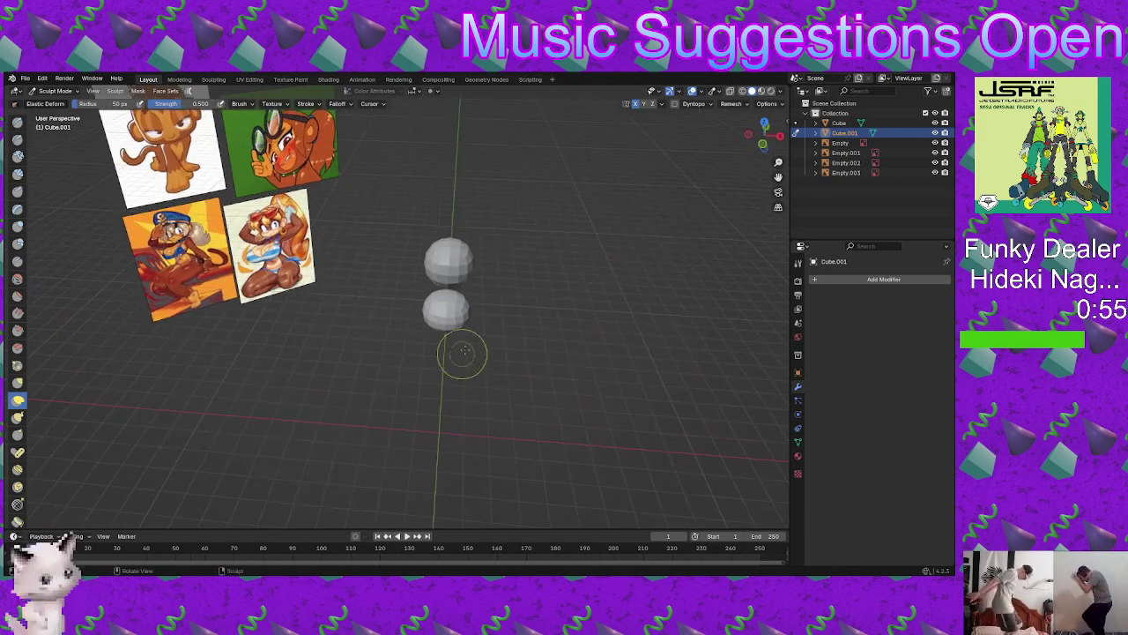
pyautogui.moveTo(441, 298); pyautogui.dragTo(276, 300, button='middle')
pyautogui.keyDown('alt'); pyautogui.moveTo(398, 320); pyautogui.dragTo(253, 332, button='middle'); pyautogui.keyUp('alt')
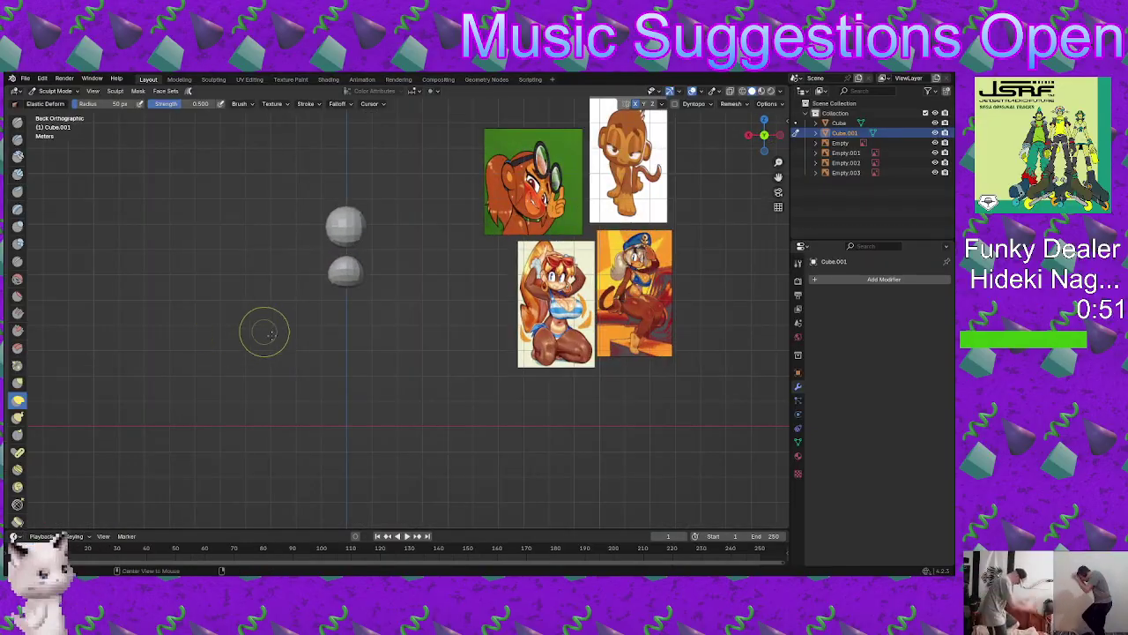
pyautogui.keyDown('shift'); pyautogui.moveTo(303, 305); pyautogui.dragTo(358, 299, button='middle'); pyautogui.keyUp('shift')
pyautogui.scroll(-1, 406, 298)
pyautogui.moveTo(410, 274); pyautogui.dragTo(405, 287)
pyautogui.moveTo(404, 287); pyautogui.dragTo(529, 337, button='middle')
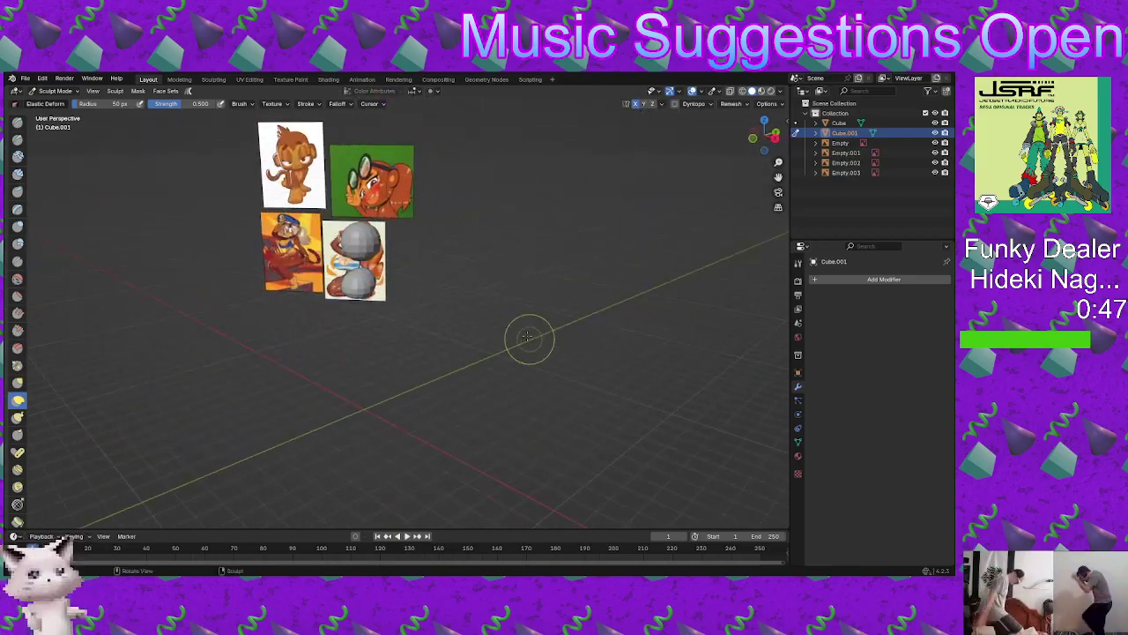
# Step: Return to Object Mode and duplicate the chest shape downward along the Z axis
pyautogui.hotkey('ctrl', 'Tab')
pyautogui.click(427, 327)
pyautogui.hotkey('shift', 'd')
pyautogui.press('z')
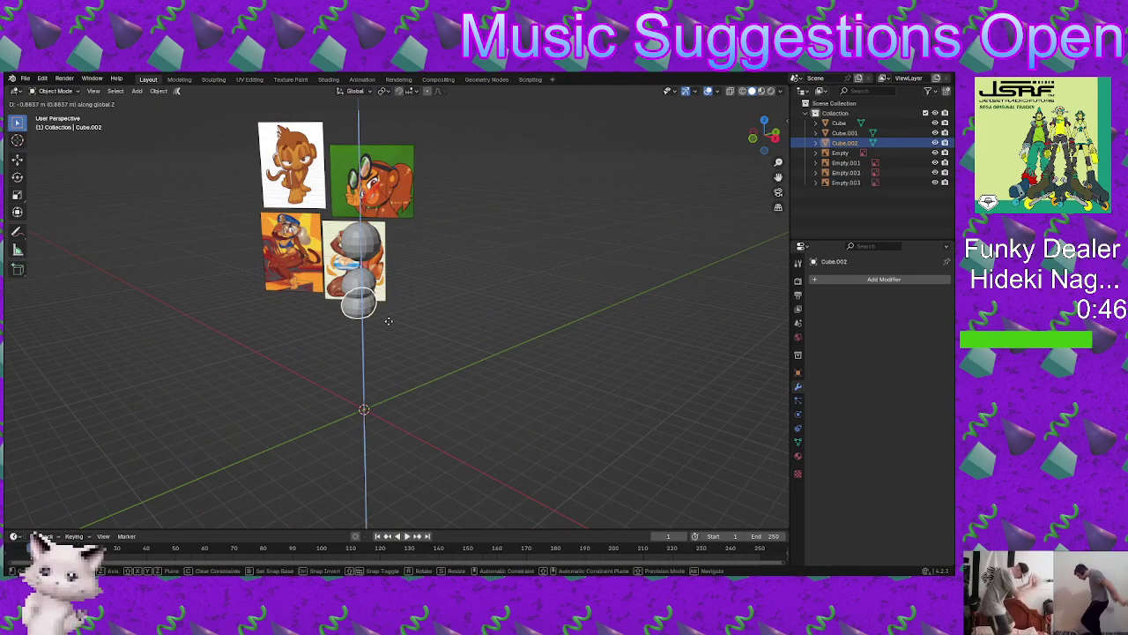
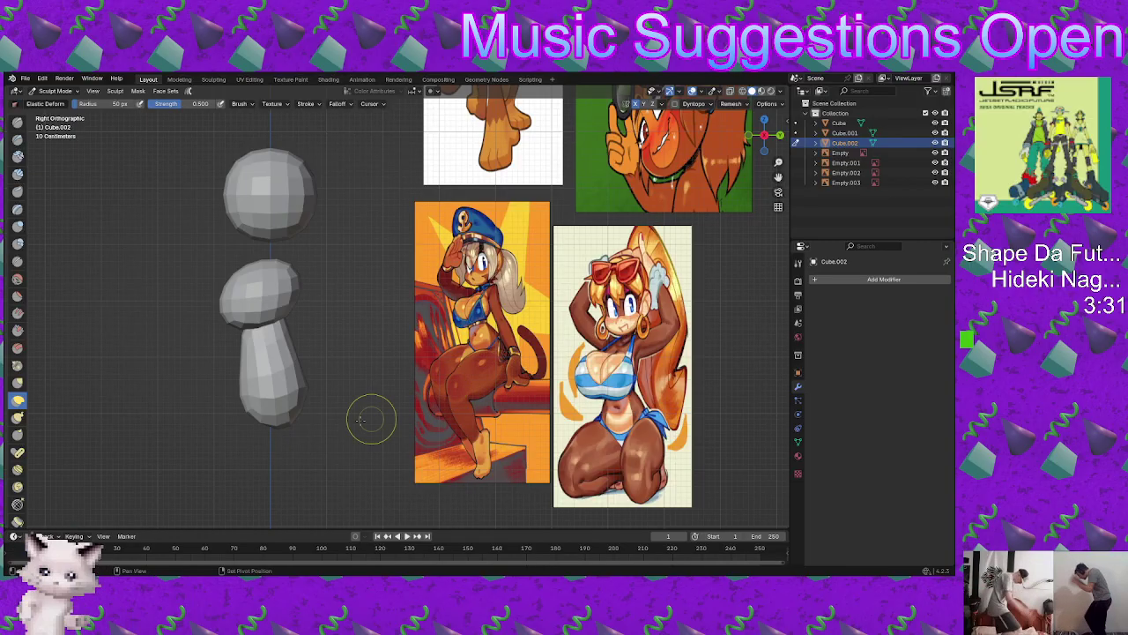
# Step: Narrow the lower end of the bottom body piece in the front view with the Elastic Deform brush
pyautogui.keyDown('alt'); pyautogui.moveTo(352, 393); pyautogui.dragTo(559, 429, button='middle'); pyautogui.keyUp('alt')
pyautogui.moveTo(430, 392)
pyautogui.mouseDown()
pyautogui.moveTo(438, 361)
pyautogui.moveTo(468, 347)
pyautogui.moveTo(481, 364)
pyautogui.mouseUp()
pyautogui.moveTo(388, 367); pyautogui.dragTo(419, 353)
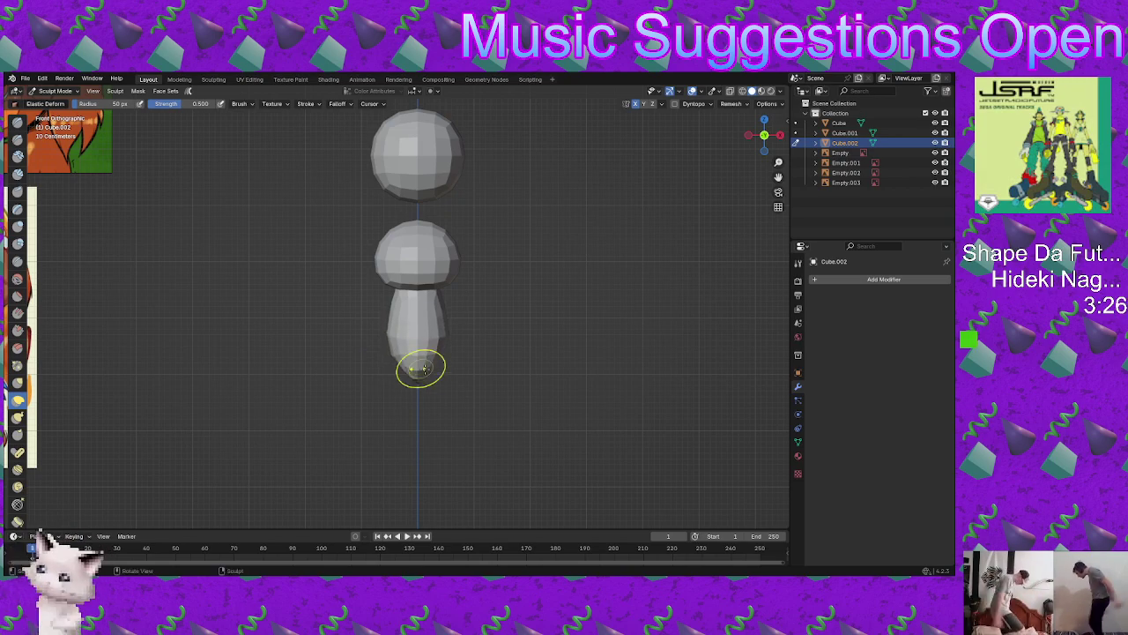
pyautogui.moveTo(534, 341)
pyautogui.mouseDown(button='middle')
pyautogui.moveTo(506, 273)
pyautogui.moveTo(506, 330)
pyautogui.mouseUp(button='middle')
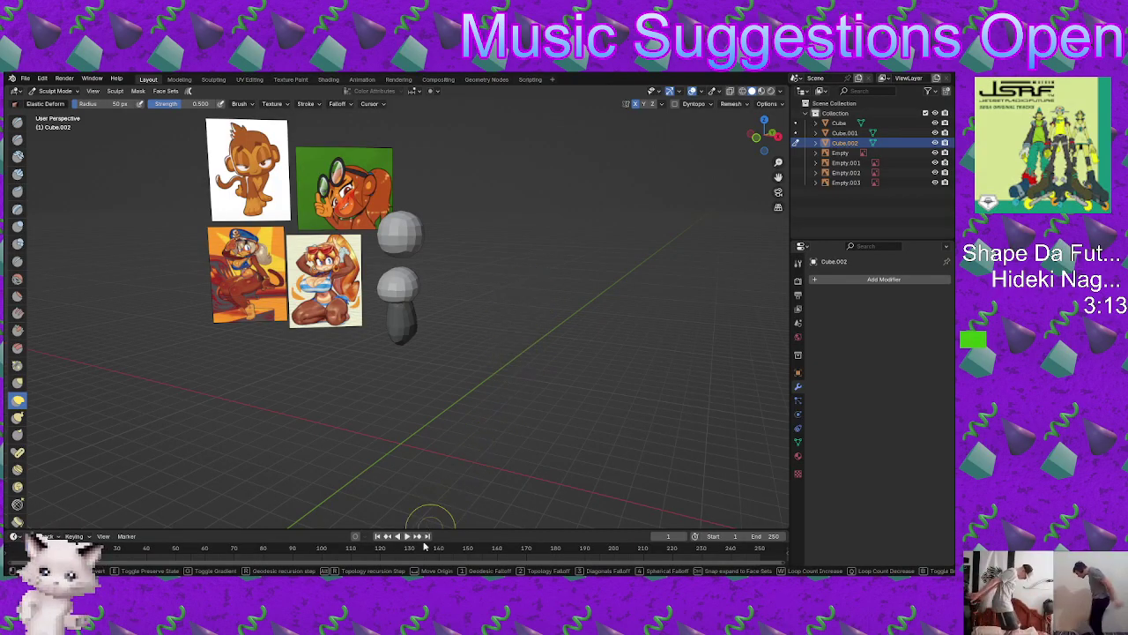
pyautogui.moveTo(352, 355); pyautogui.dragTo(489, 344, button='middle')
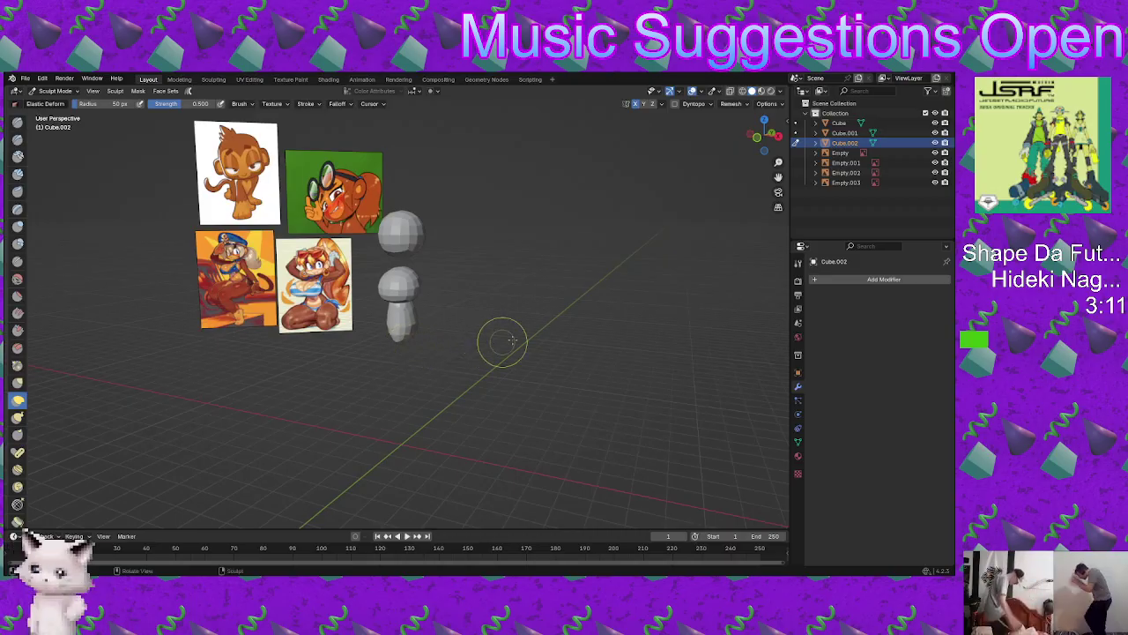
pyautogui.scroll(1, 504, 342)
# Step: Add a mesh cube in Object Mode, raise it along Z and shift it along X beside the body
pyautogui.hotkey('ctrl', 'Tab')
pyautogui.click(461, 332)
pyautogui.scroll(-2, 461, 332)
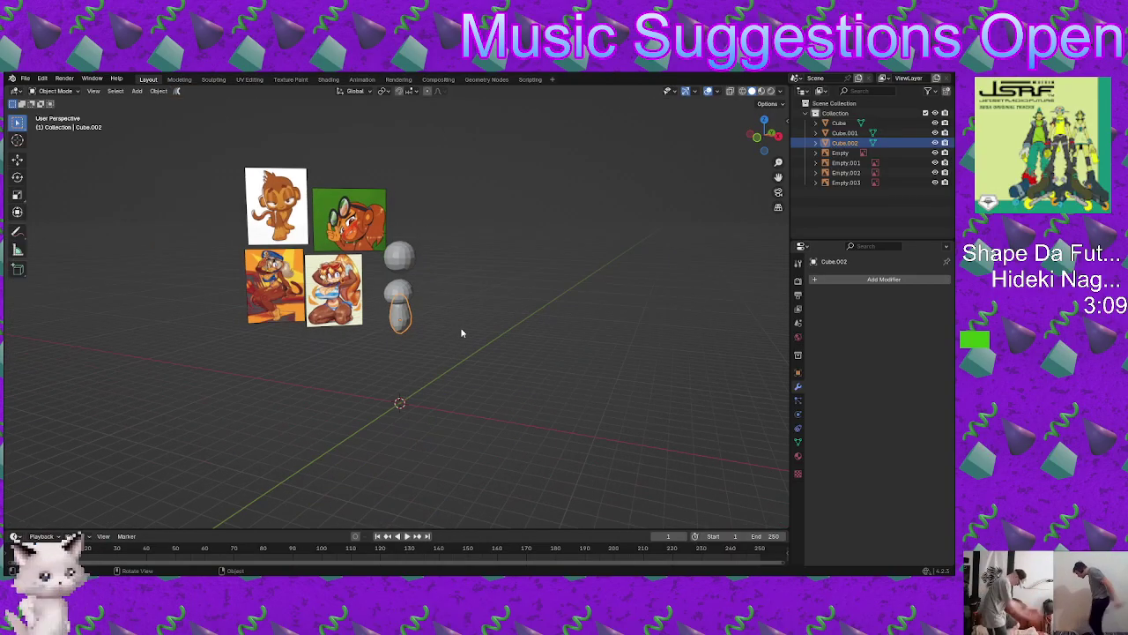
pyautogui.hotkey('shift', 'a')
pyautogui.moveTo(461, 328)
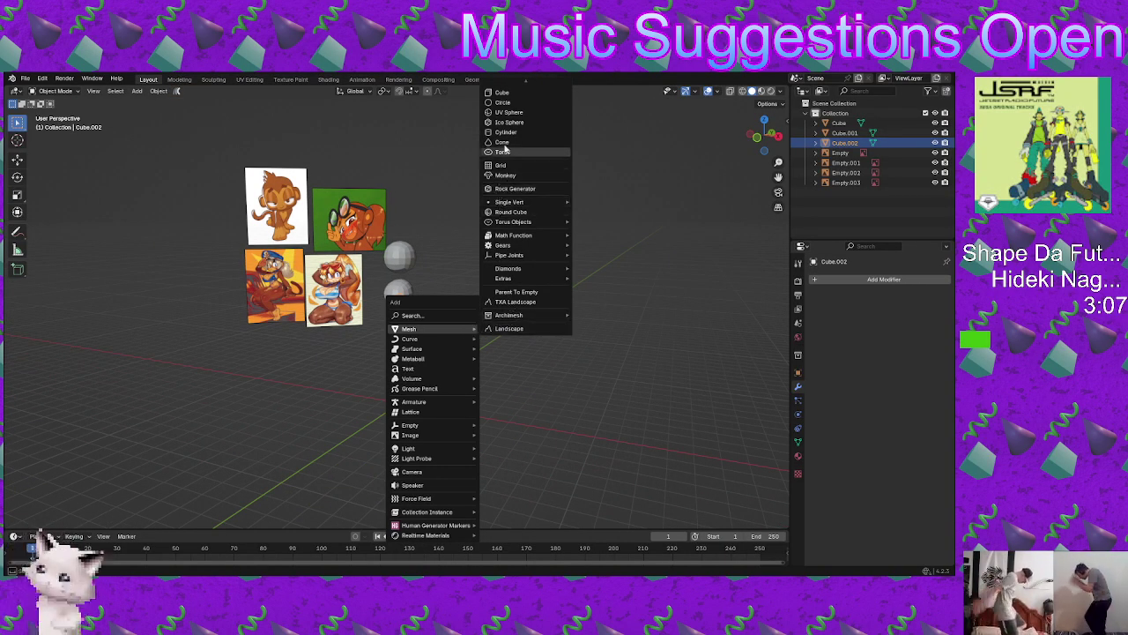
pyautogui.click(501, 93)
pyautogui.press('g')
pyautogui.press('z')
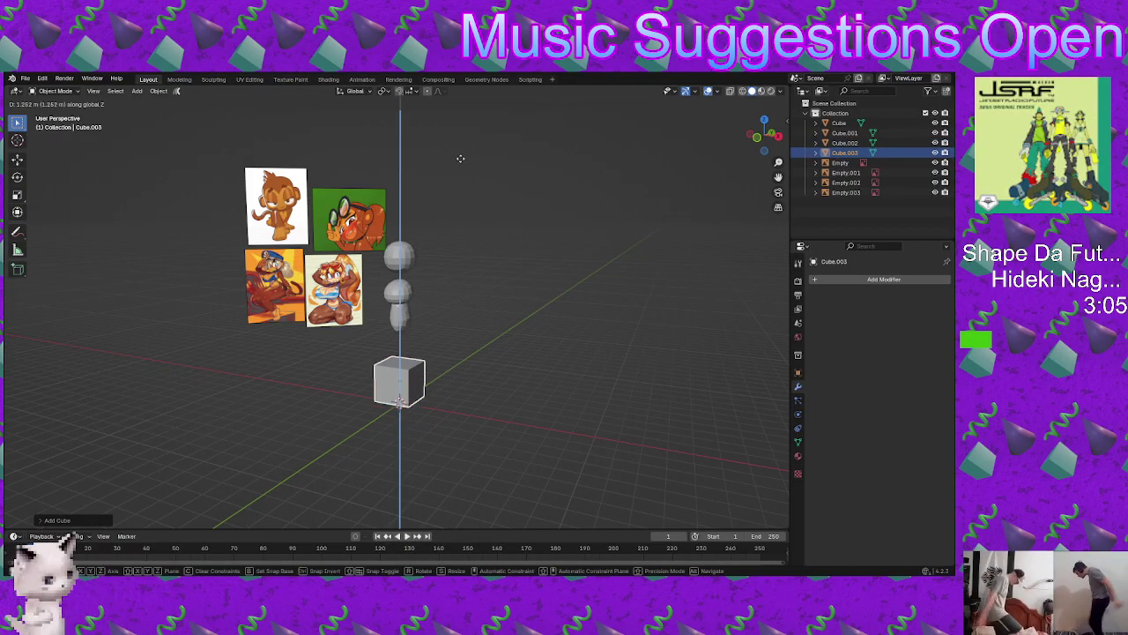
pyautogui.press('x')
pyautogui.click(484, 226)
pyautogui.moveTo(483, 227); pyautogui.dragTo(465, 340, button='middle')
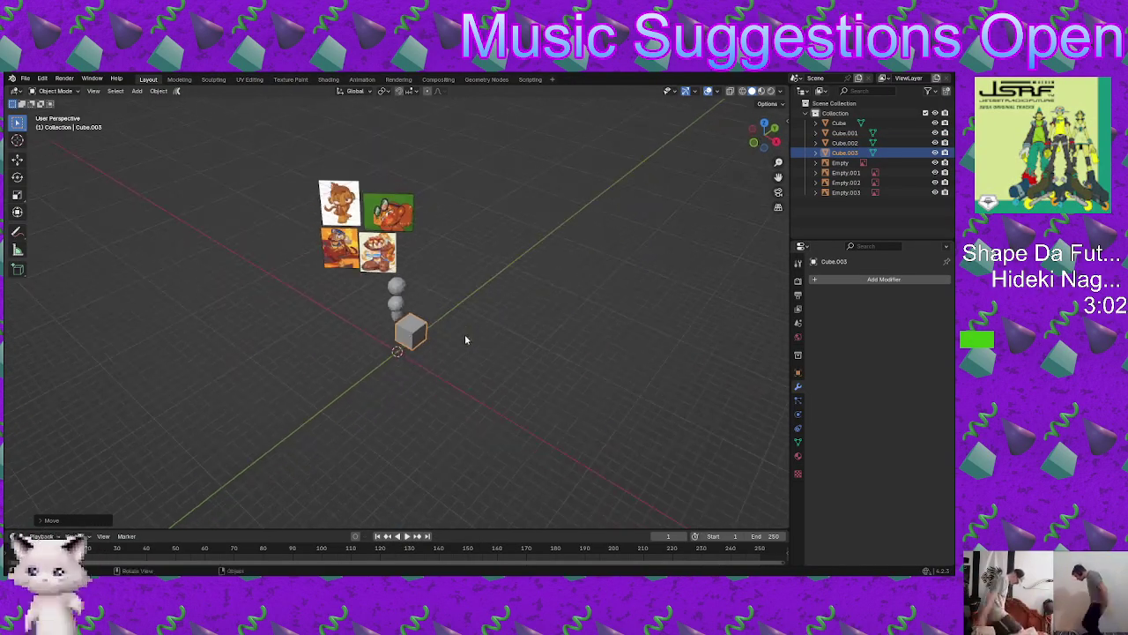
# Step: Add a Mirror modifier on the X axis to the new cube
pyautogui.click(823, 278)
pyautogui.click(823, 279)
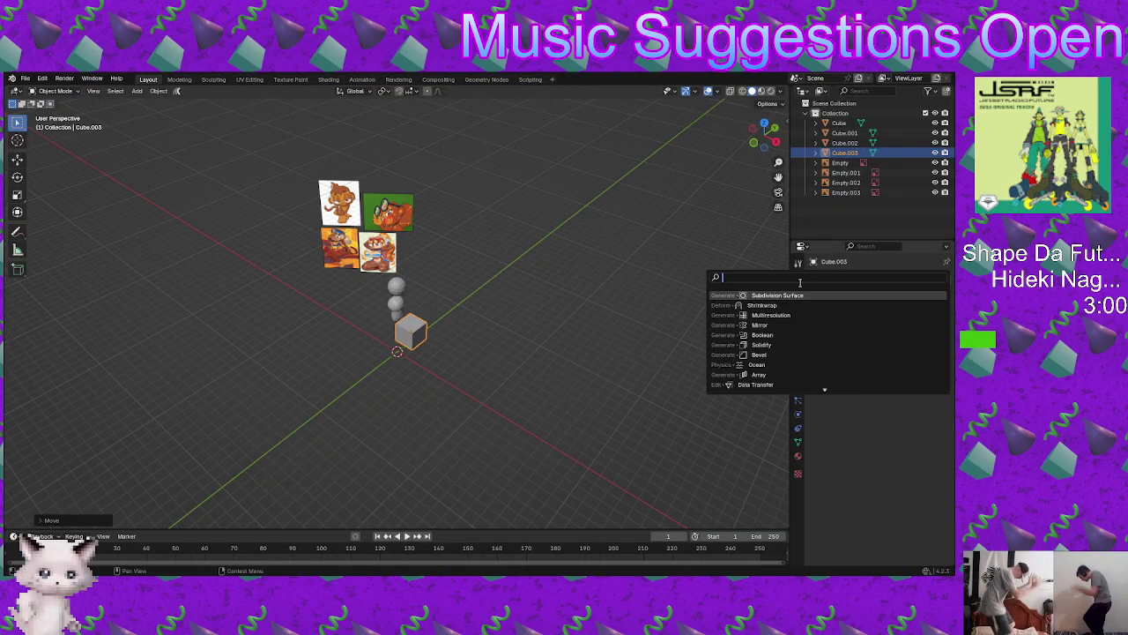
pyautogui.click(759, 324)
pyautogui.moveTo(493, 344); pyautogui.dragTo(517, 361, button='middle')
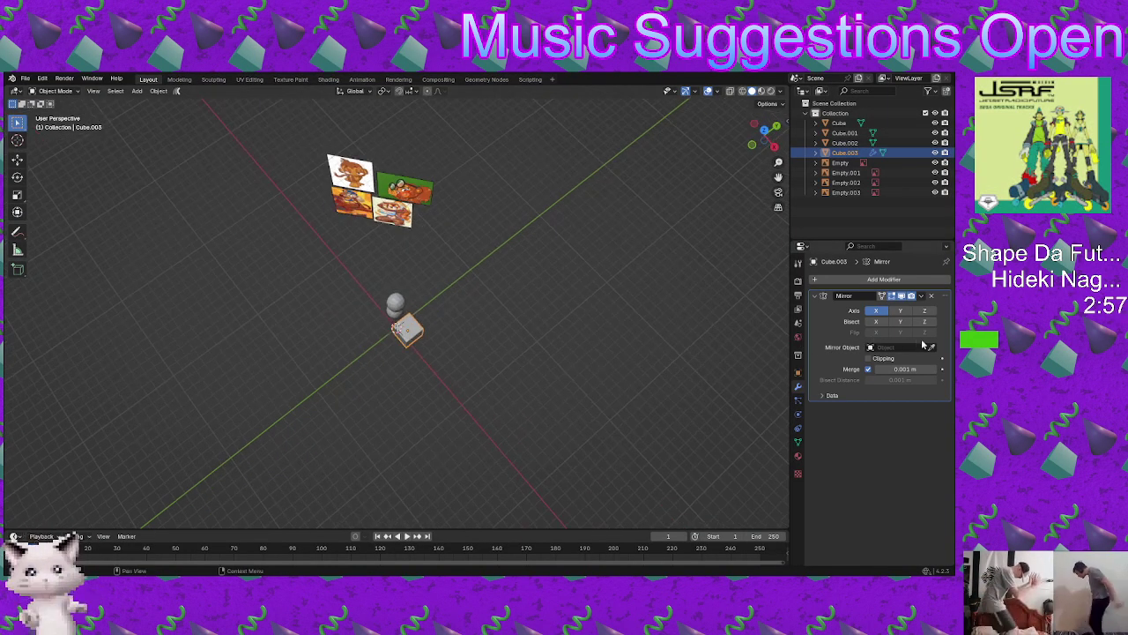
pyautogui.moveTo(402, 358); pyautogui.dragTo(465, 310, button='middle')
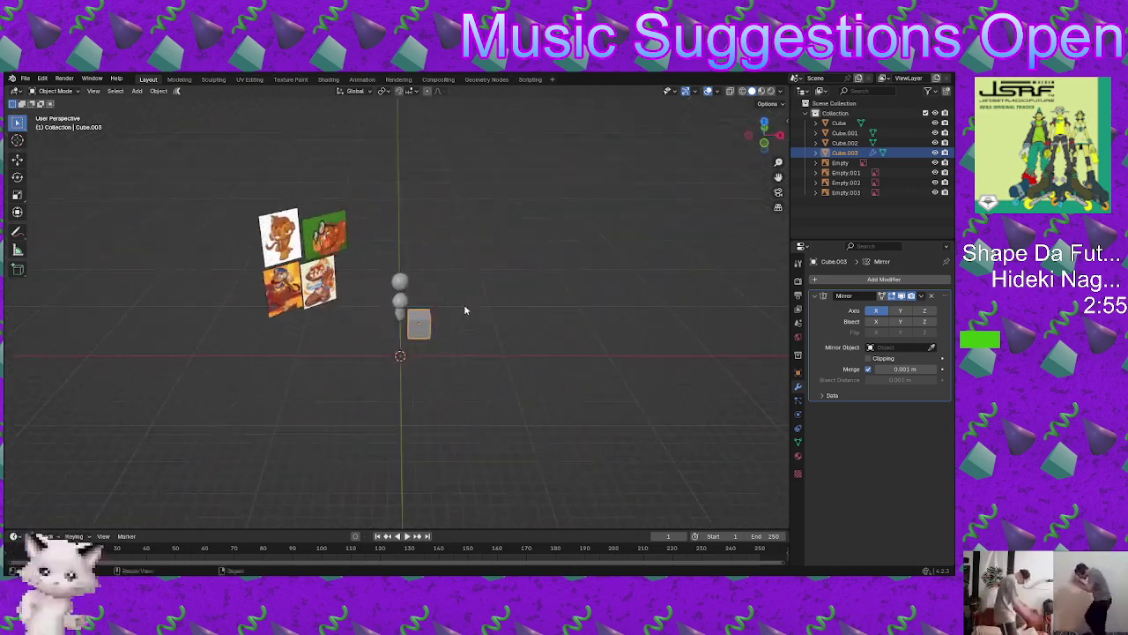
# Step: Open YTDF.blend from the recently used files
pyautogui.click(25, 77)
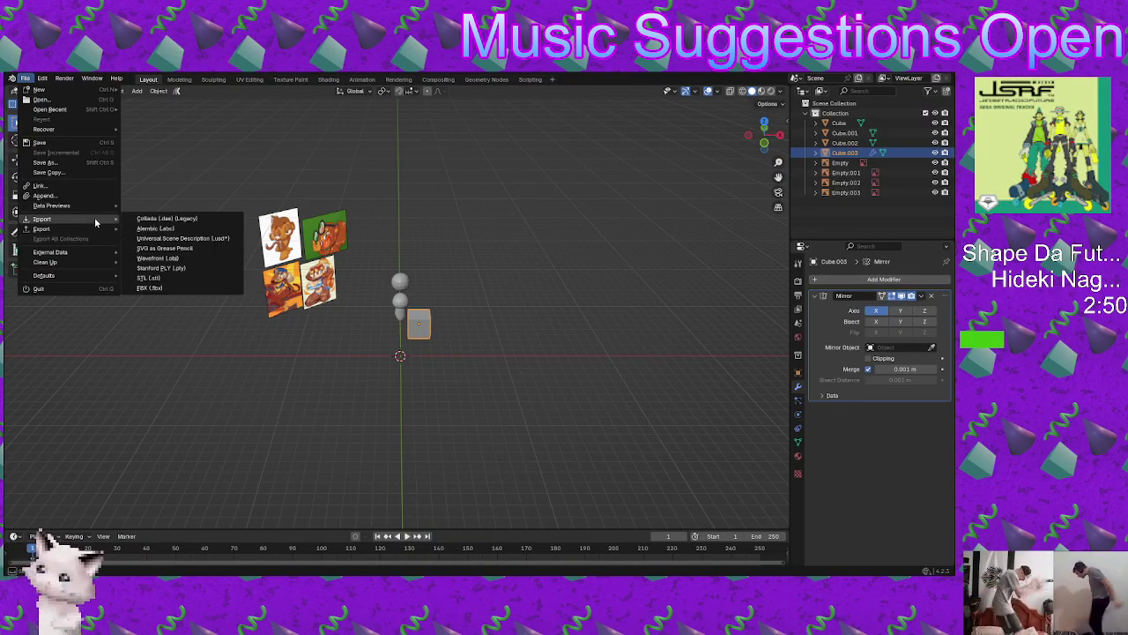
pyautogui.moveTo(95, 109)
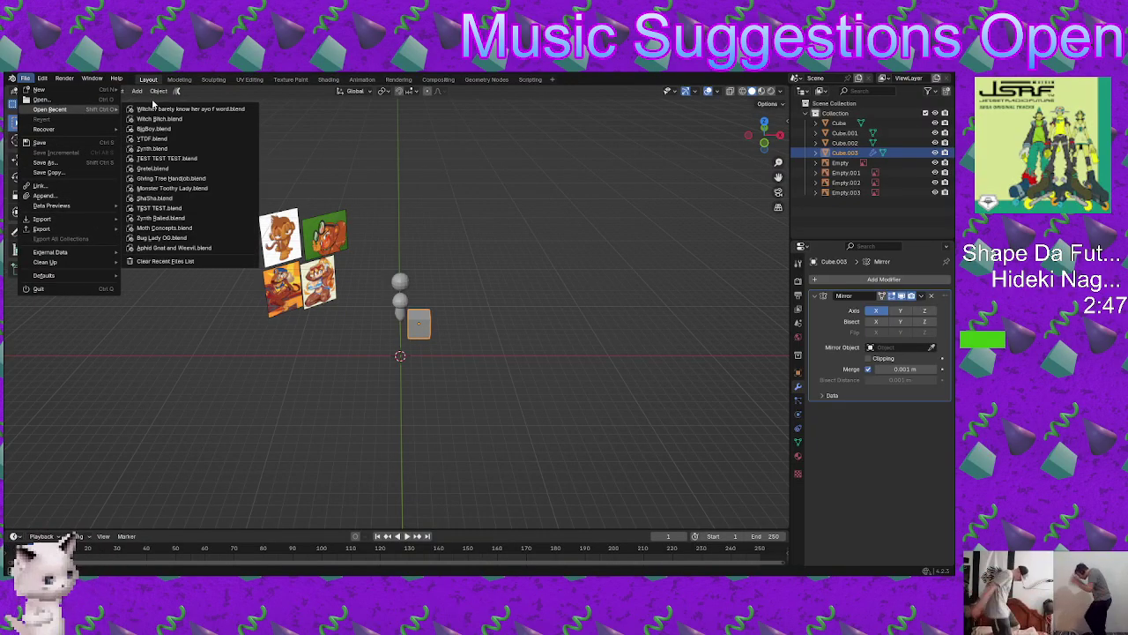
pyautogui.click(157, 140)
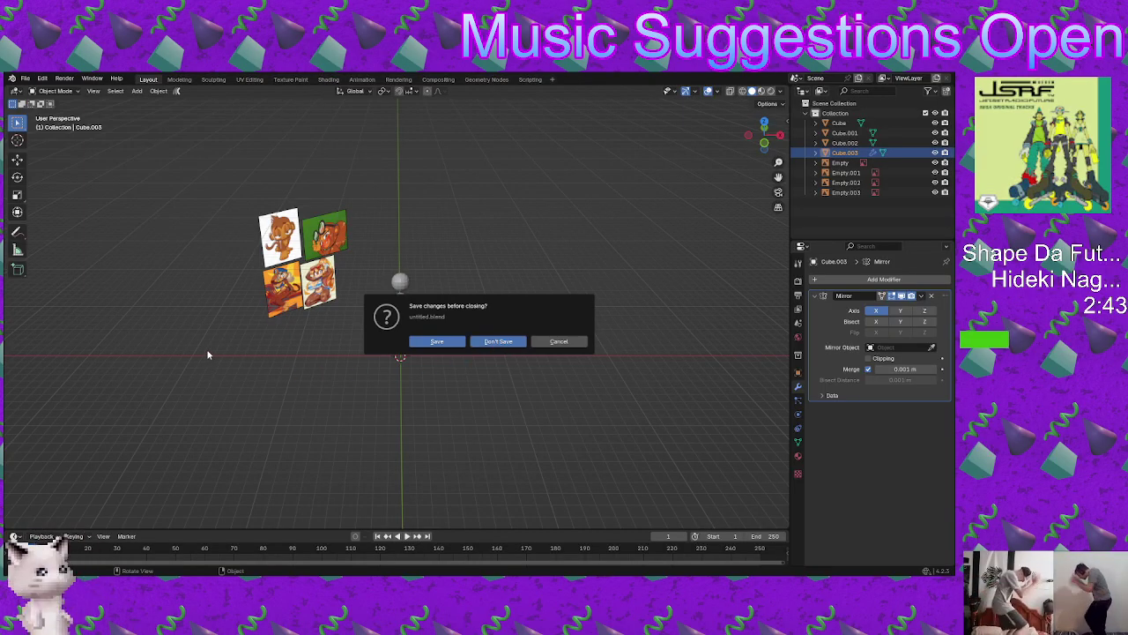
# Step: Delete the Creator Crate collection together with its whole hierarchy
pyautogui.moveTo(540, 342); pyautogui.dragTo(665, 212, button='middle')
pyautogui.rightClick(845, 114)
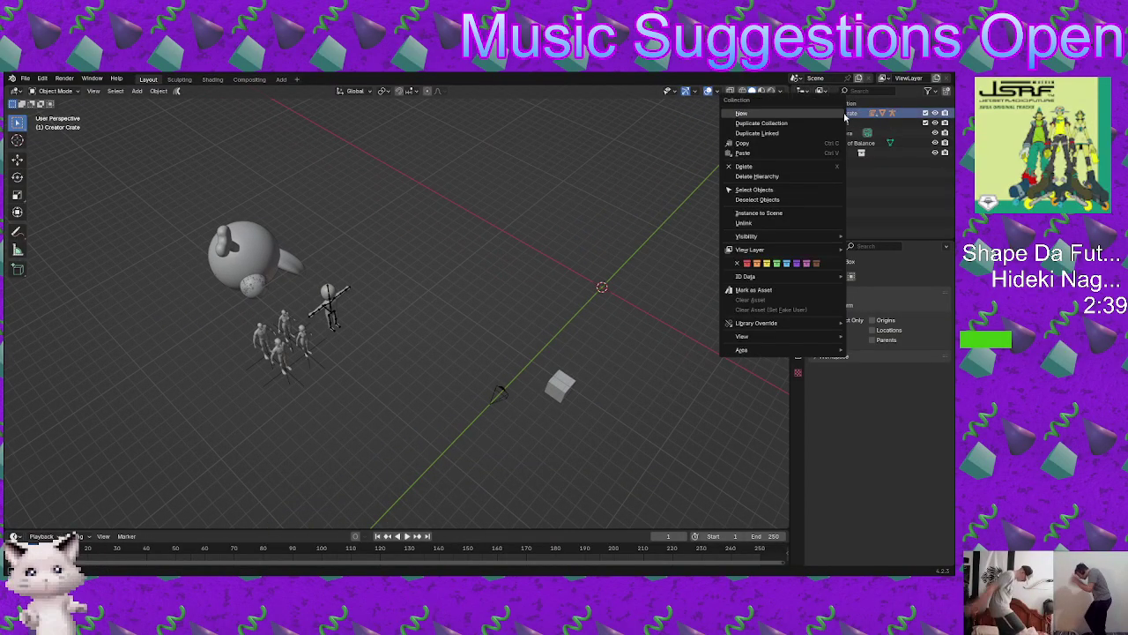
pyautogui.click(771, 176)
pyautogui.moveTo(771, 176); pyautogui.dragTo(454, 250, button='middle')
# Step: Add the four monkey character reference images to the scene in the front view
pyautogui.hotkey('shift', 'a')
pyautogui.moveTo(455, 255)
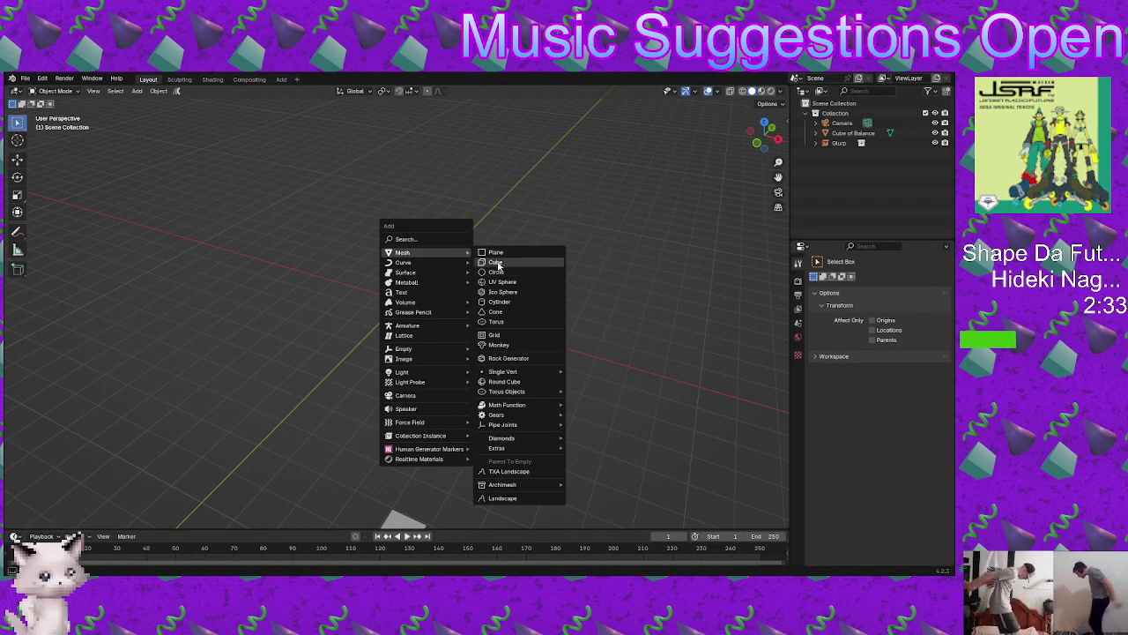
pyautogui.moveTo(308, 296); pyautogui.dragTo(331, 290, button='middle')
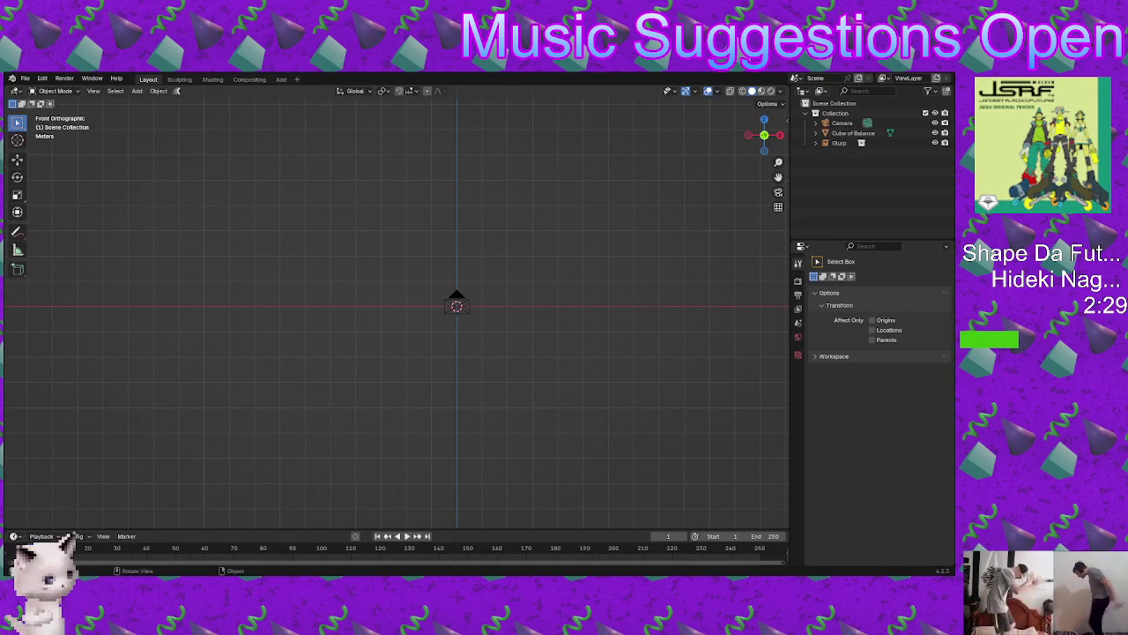
pyautogui.moveTo(4, 146); pyautogui.dragTo(255, 146)
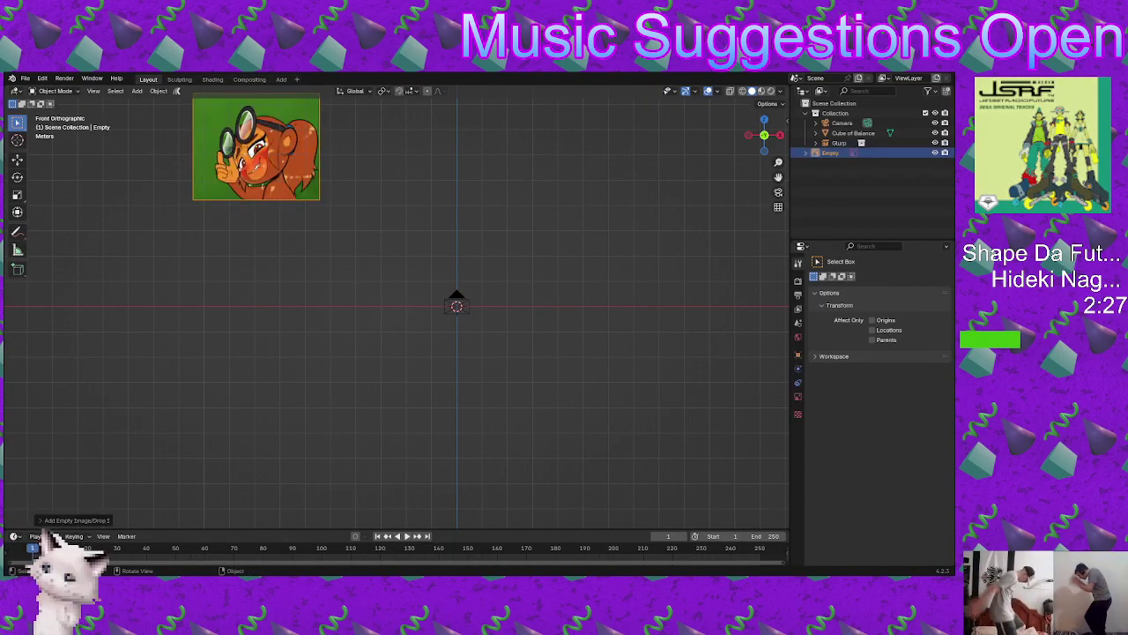
pyautogui.moveTo(5, 146); pyautogui.dragTo(352, 146)
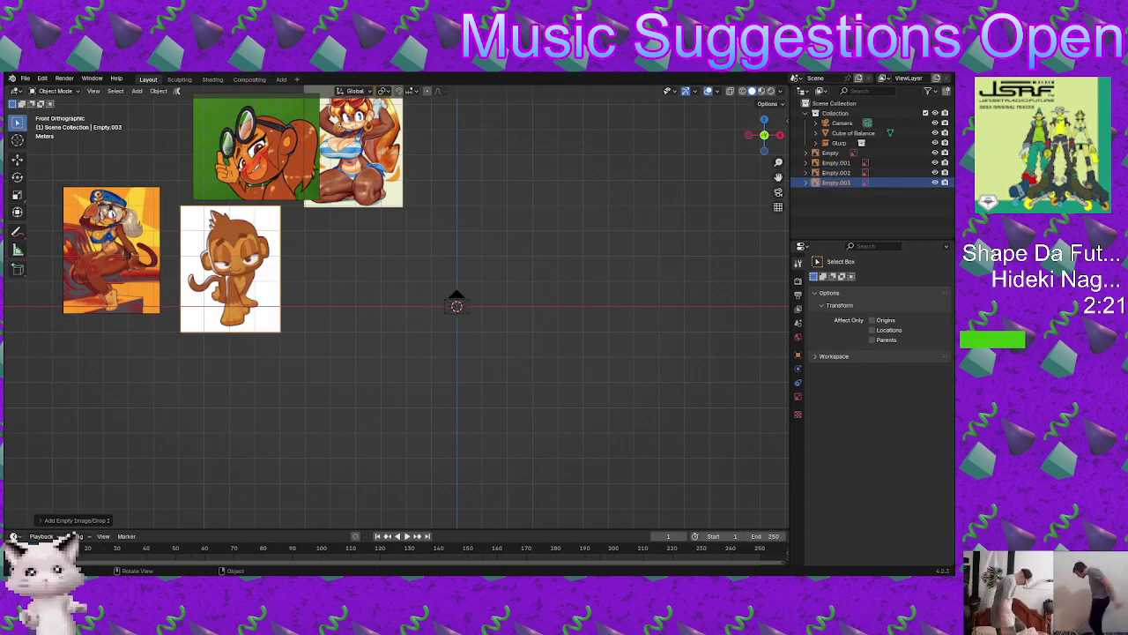
# Step: Move the two upper reference images over to sit directly above the other two, forming a two-by-two grid
pyautogui.moveTo(282, 175); pyautogui.dragTo(136, 150)
pyautogui.moveTo(348, 177); pyautogui.dragTo(230, 168)
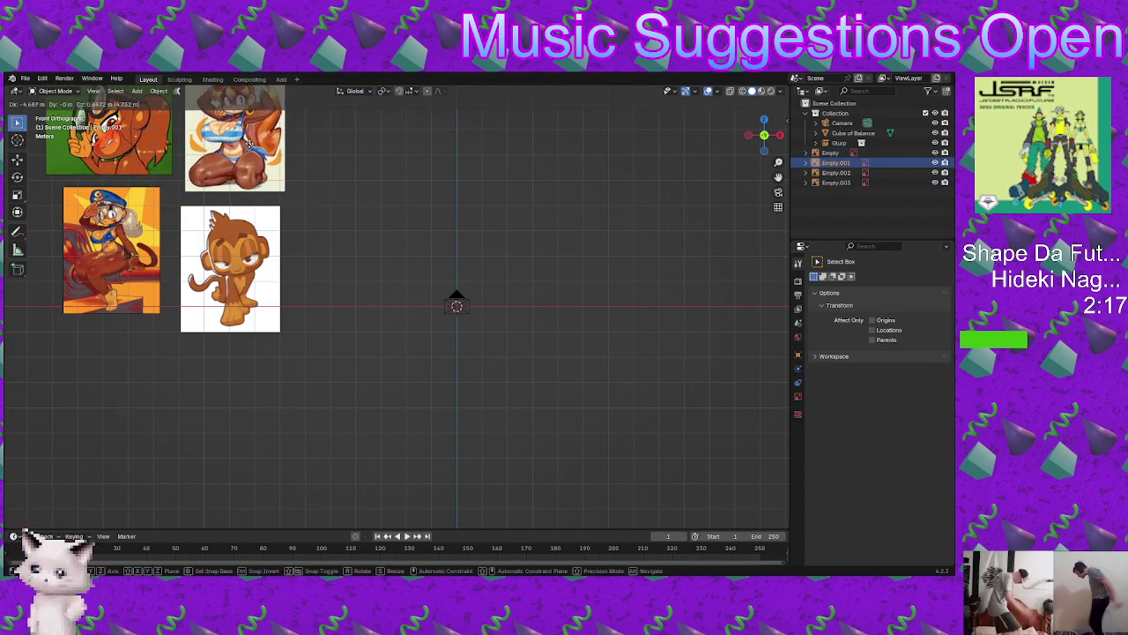
pyautogui.keyDown('shift'); pyautogui.moveTo(229, 226); pyautogui.dragTo(325, 290, button='middle'); pyautogui.keyUp('shift')
pyautogui.keyDown('shift'); pyautogui.moveTo(681, 353); pyautogui.dragTo(798, 349, button='middle'); pyautogui.keyUp('shift')
# Step: Set all four reference images to display on both sides and enable showing them in perspective view
pyautogui.click(798, 396)
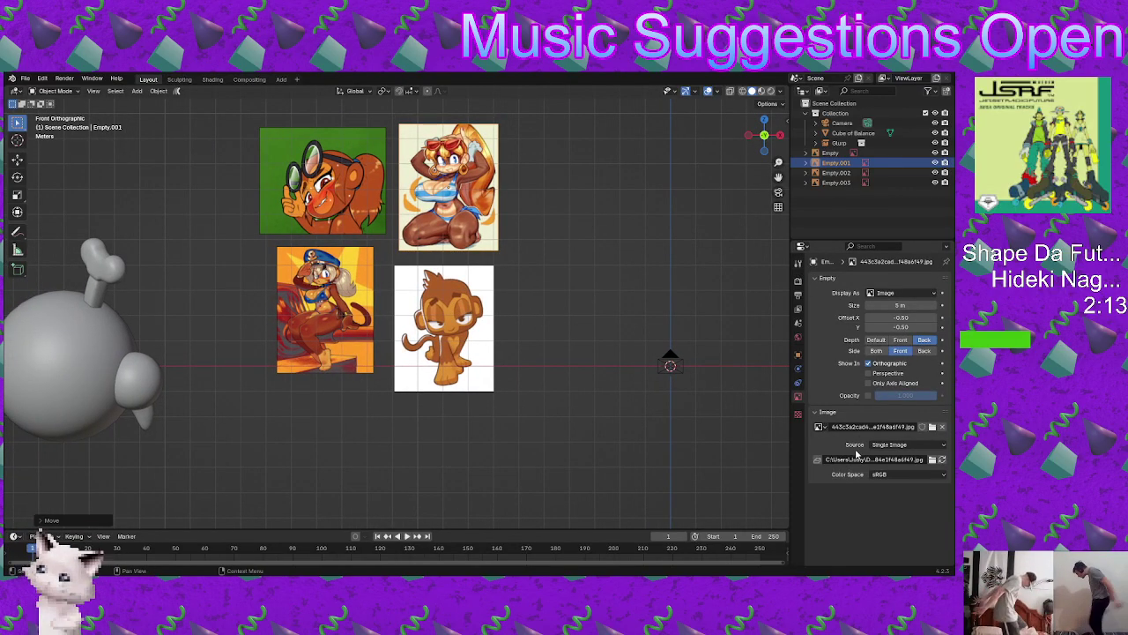
pyautogui.click(876, 351)
pyautogui.click(869, 372)
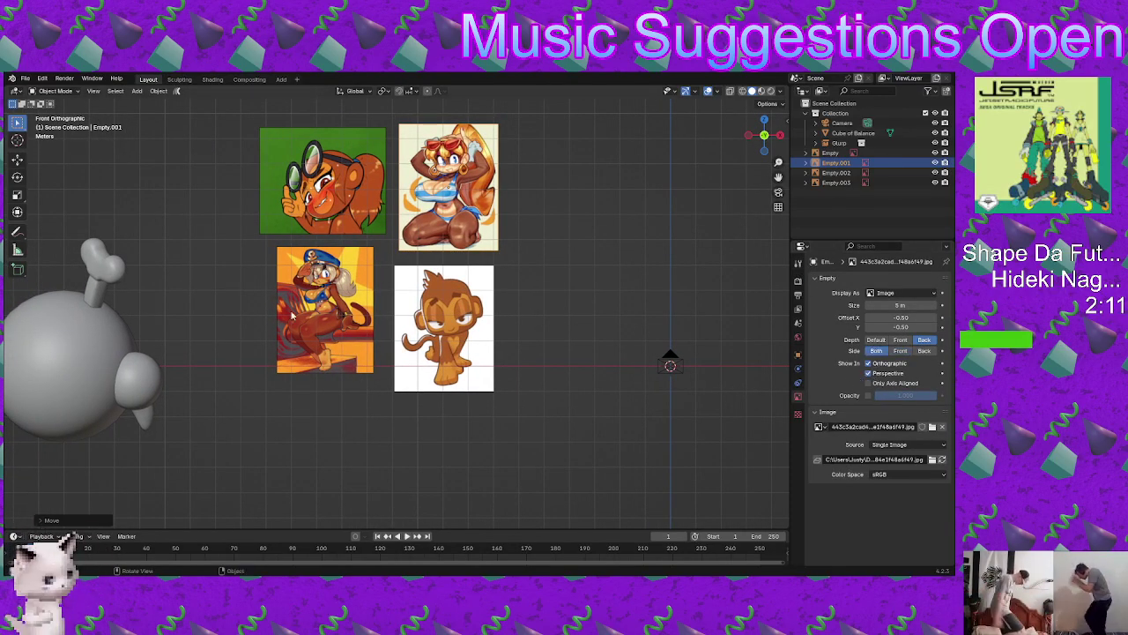
pyautogui.click(303, 208)
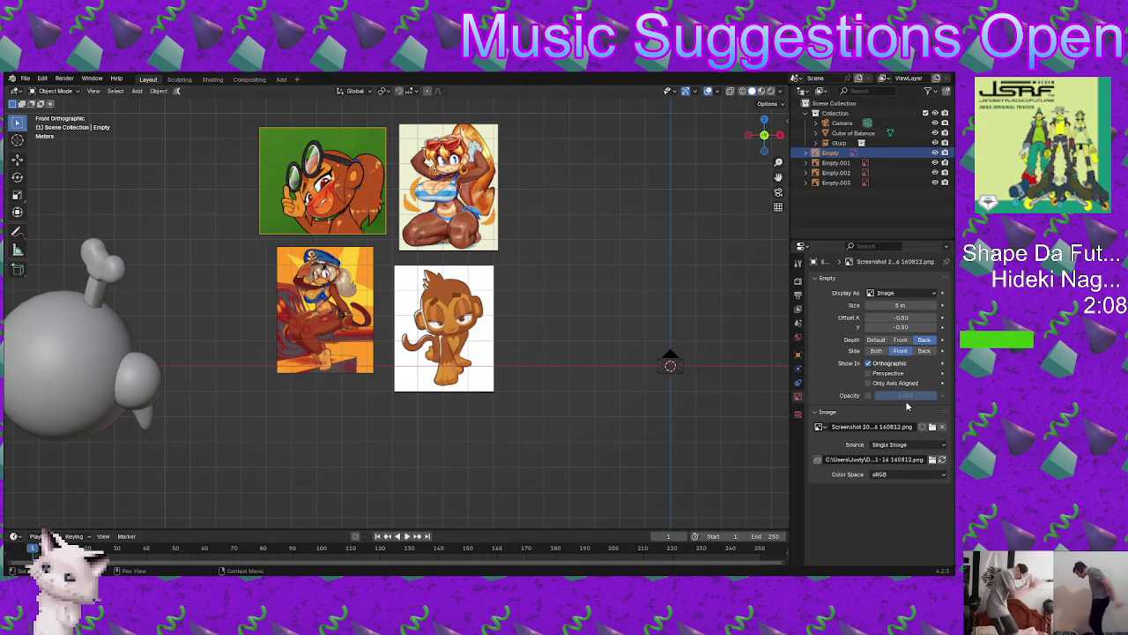
pyautogui.click(876, 353)
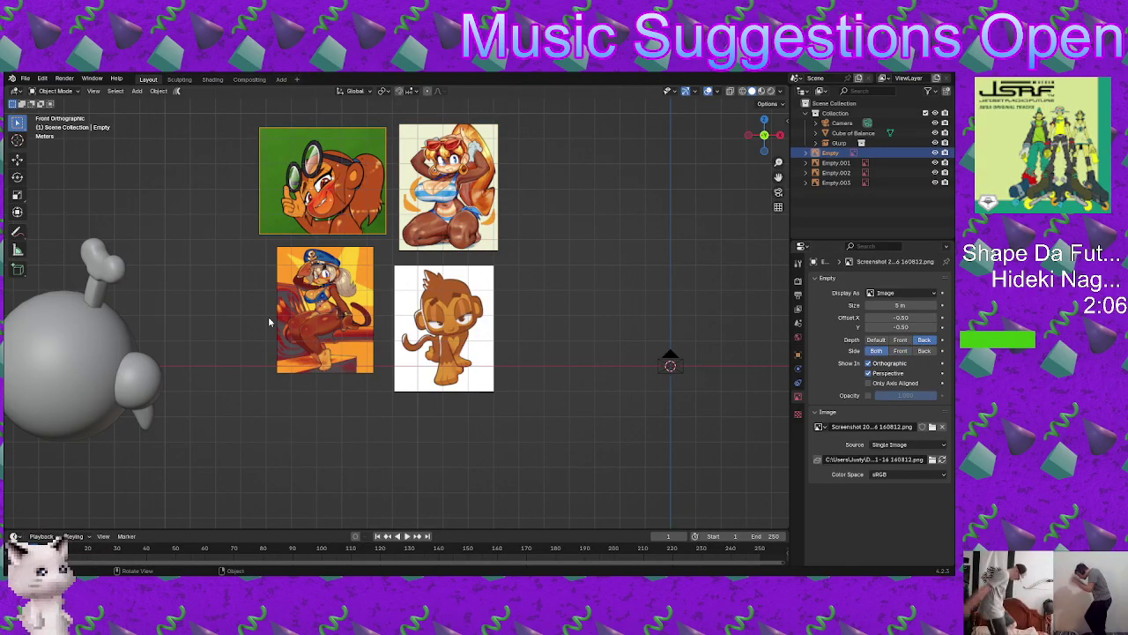
pyautogui.click(304, 323)
pyautogui.click(876, 350)
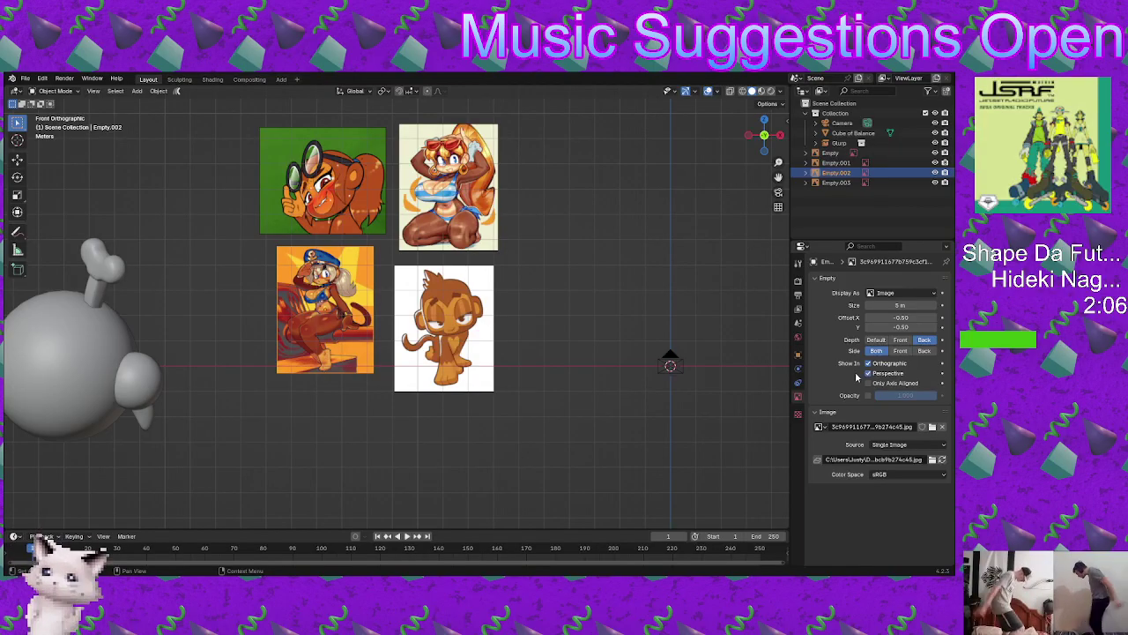
pyautogui.click(426, 330)
pyautogui.click(876, 351)
pyautogui.click(884, 373)
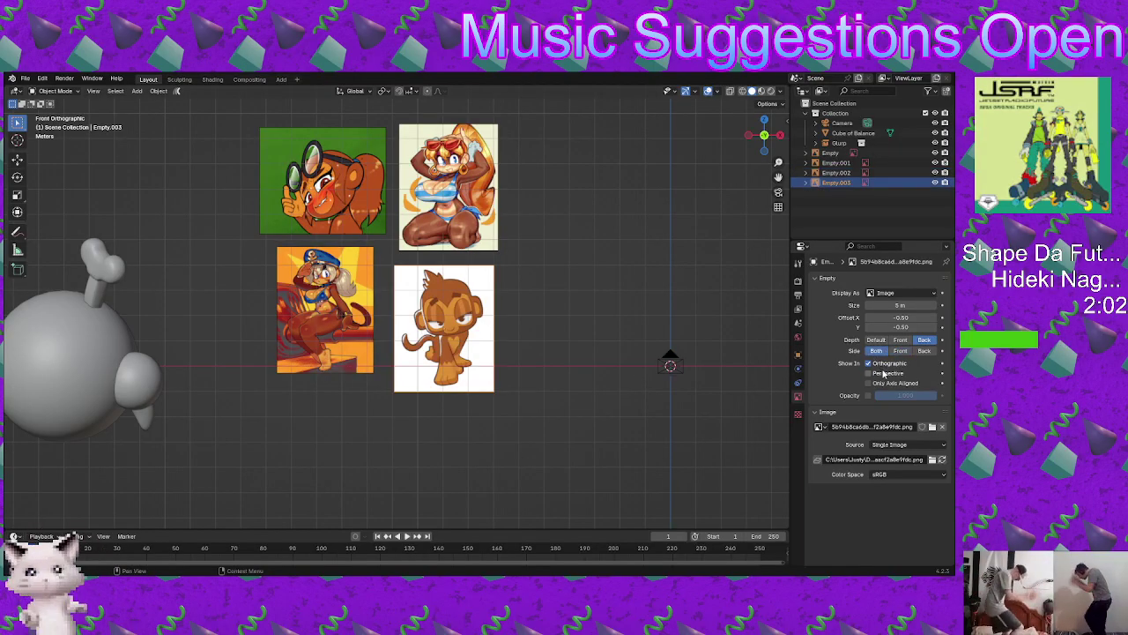
# Step: Select all four reference images and move them together closer to the vertical axis and higher above the origin
pyautogui.keyDown('shift'); pyautogui.click(426, 221); pyautogui.keyUp('shift')
pyautogui.keyDown('shift'); pyautogui.click(352, 204); pyautogui.keyUp('shift')
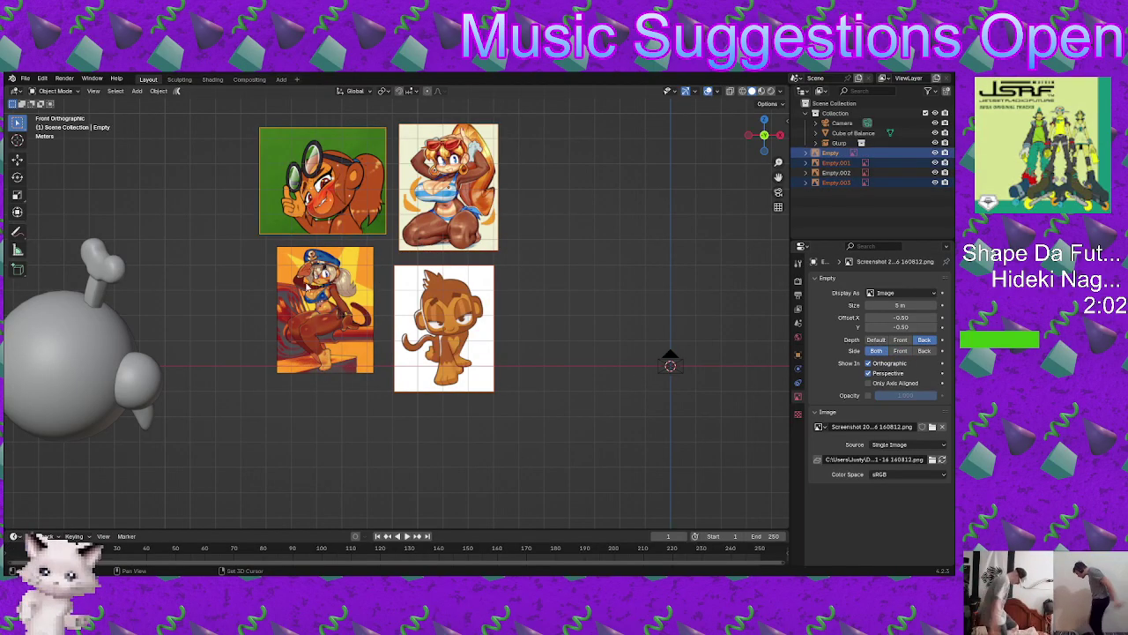
pyautogui.keyDown('shift'); pyautogui.click(307, 283); pyautogui.keyUp('shift')
pyautogui.press('g')
pyautogui.click(761, 262)
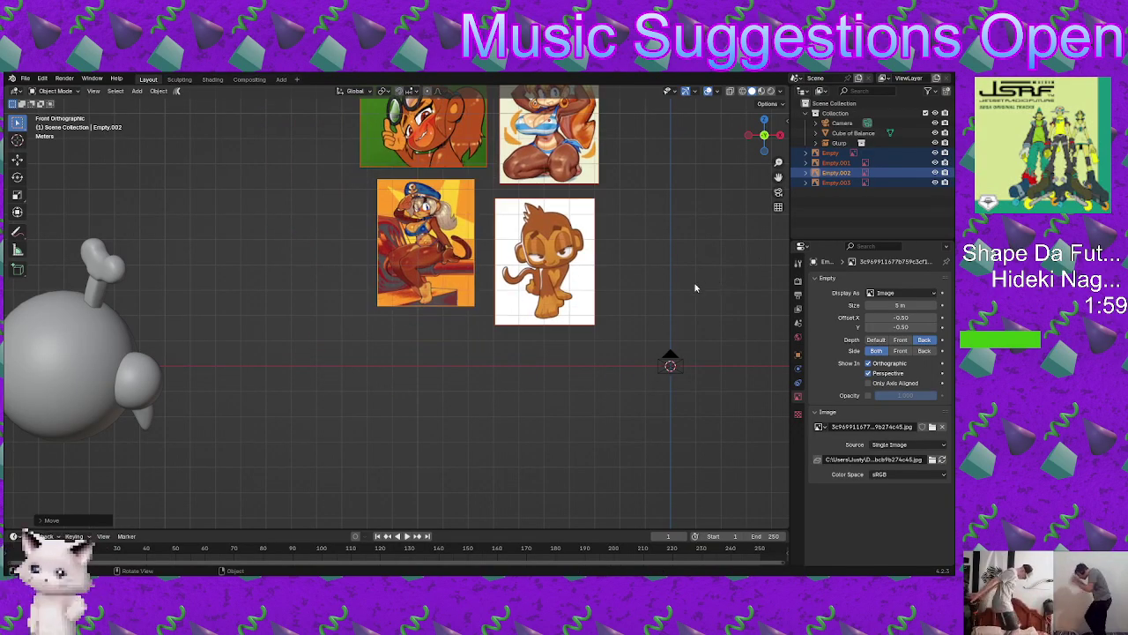
# Step: Push the four reference images back along the Y axis and rotate them together to face the work area at an angle
pyautogui.moveTo(697, 280); pyautogui.dragTo(652, 238, button='middle')
pyautogui.press('g')
pyautogui.press('y')
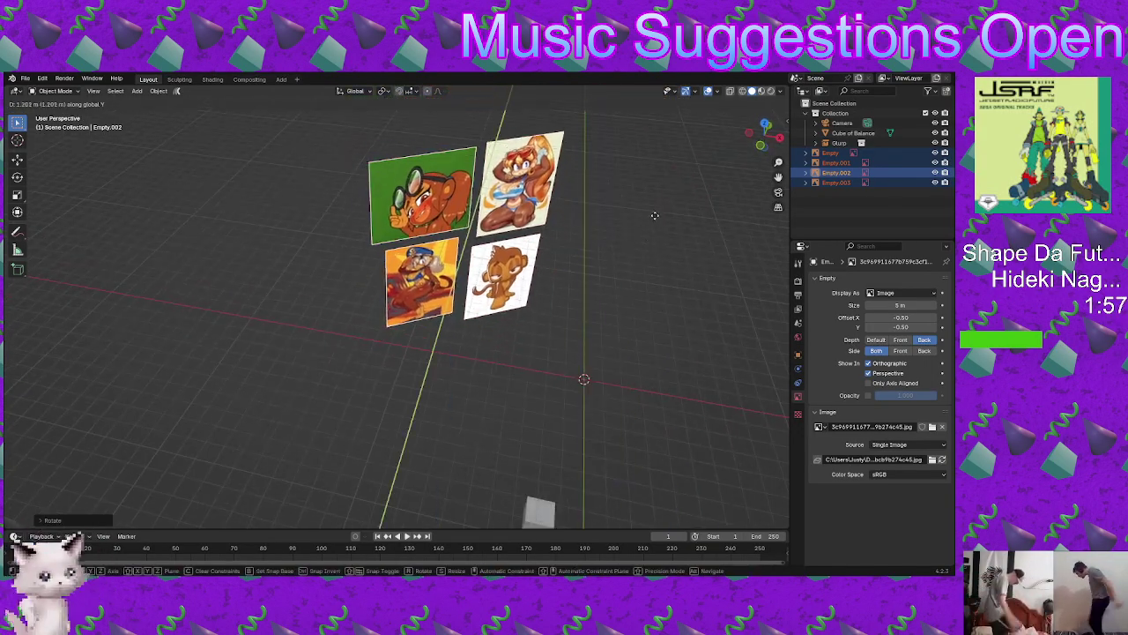
pyautogui.click(653, 216)
pyautogui.press('r')
pyautogui.press('z')
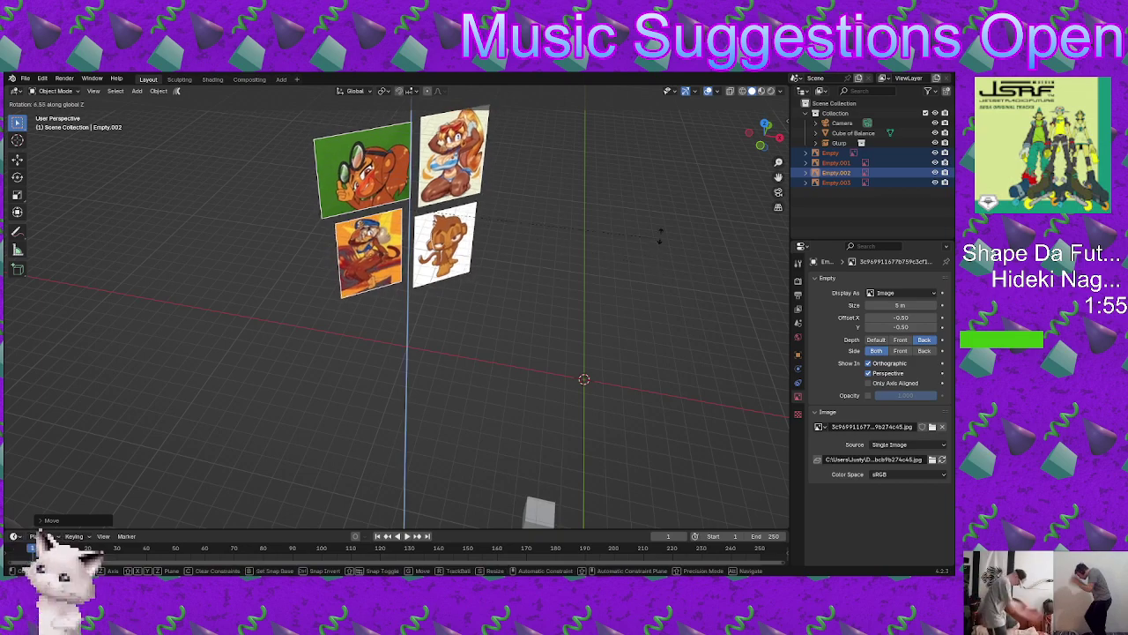
pyautogui.press('y')
pyautogui.click(664, 262)
pyautogui.moveTo(664, 263); pyautogui.dragTo(431, 325, button='middle')
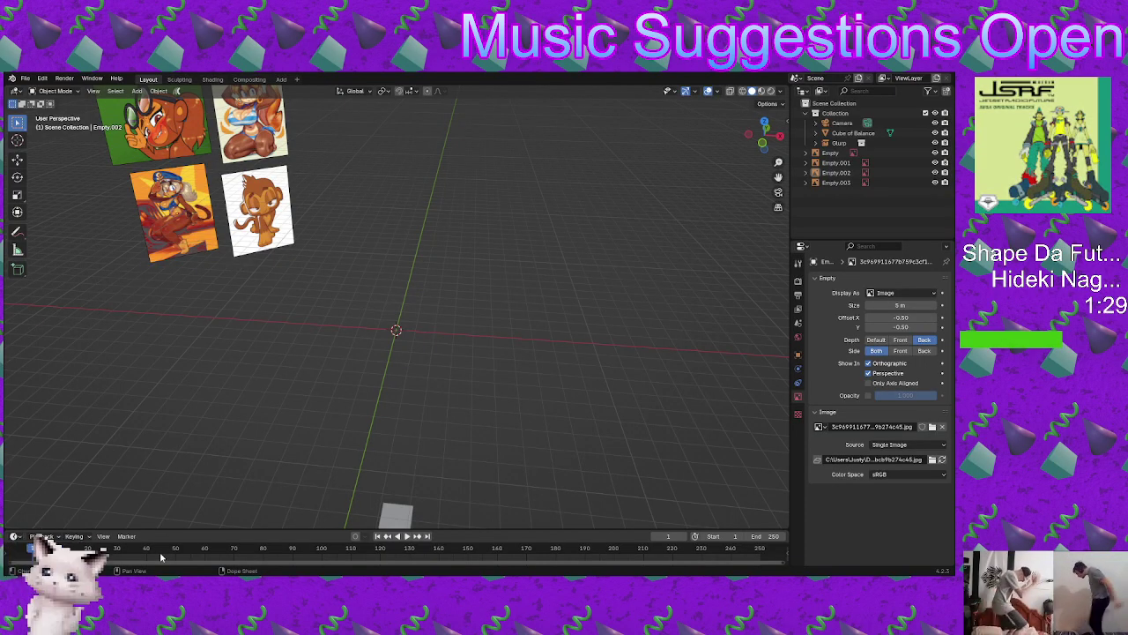
# Step: Add a mesh cube at the world origin
pyautogui.moveTo(555, 267); pyautogui.dragTo(516, 288, button='middle')
pyautogui.hotkey('shift', 'a')
pyautogui.moveTo(516, 287)
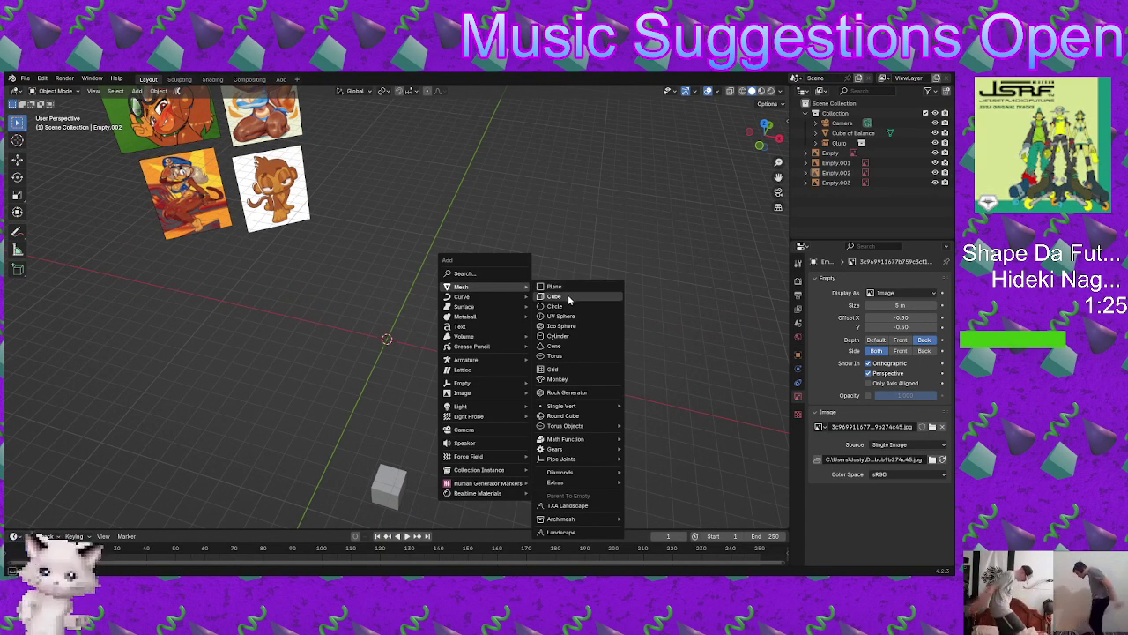
pyautogui.click(570, 298)
pyautogui.press('KP_Decimal')
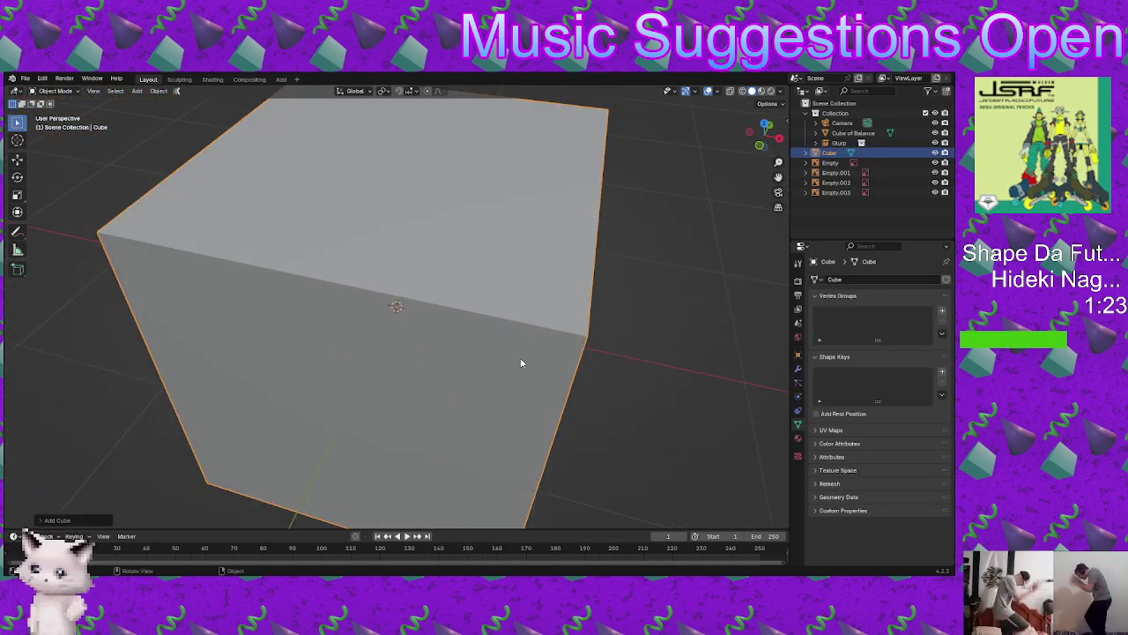
pyautogui.scroll(-8, 520, 363)
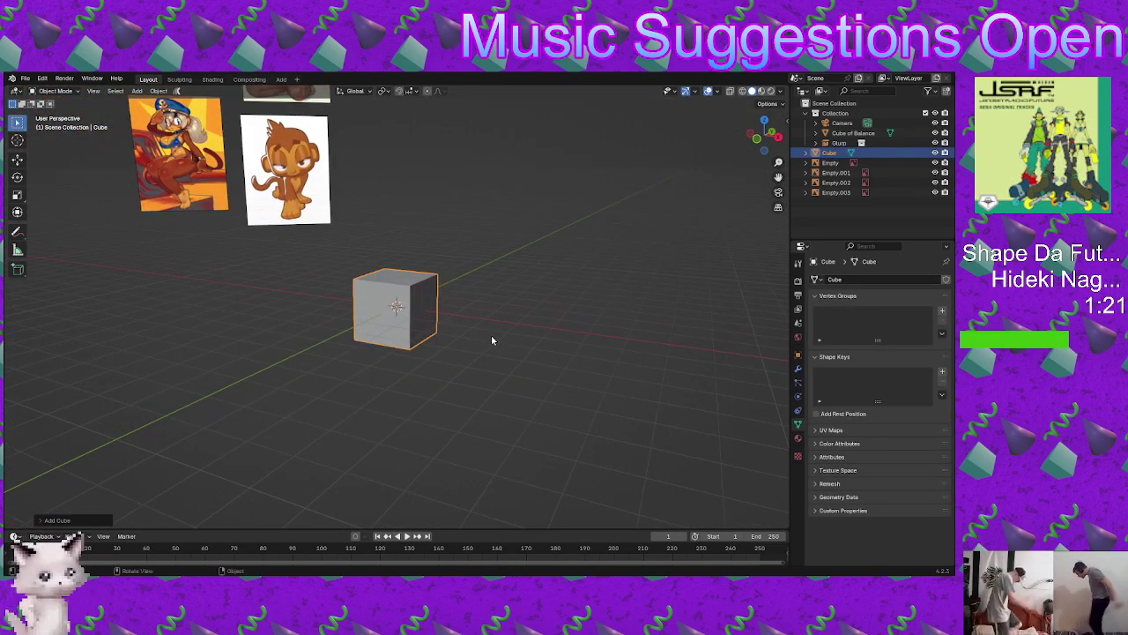
pyautogui.scroll(-4, 491, 341)
pyautogui.moveTo(585, 318); pyautogui.dragTo(361, 267, button='middle')
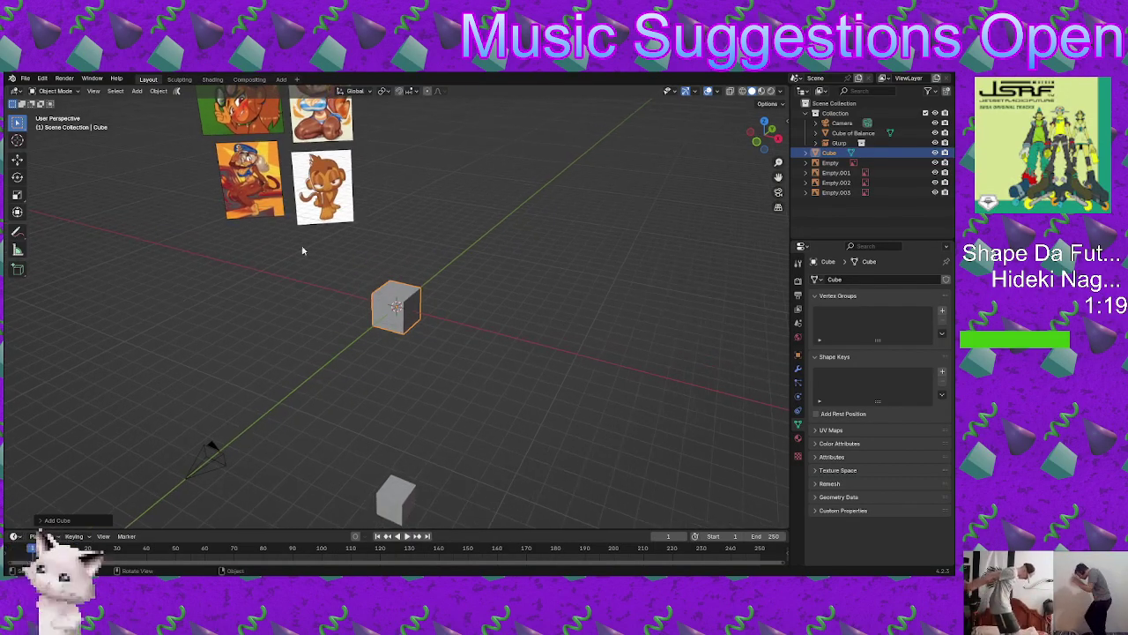
# Step: Save the scene under the file name Monkey.blend
pyautogui.click(27, 77)
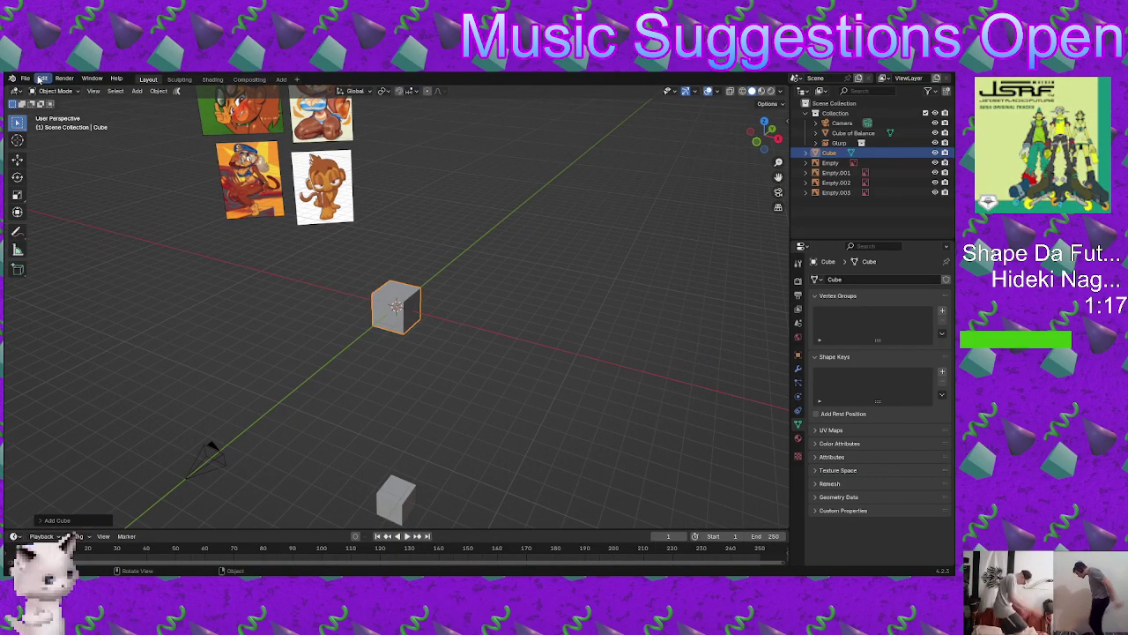
pyautogui.click(26, 77)
pyautogui.click(50, 161)
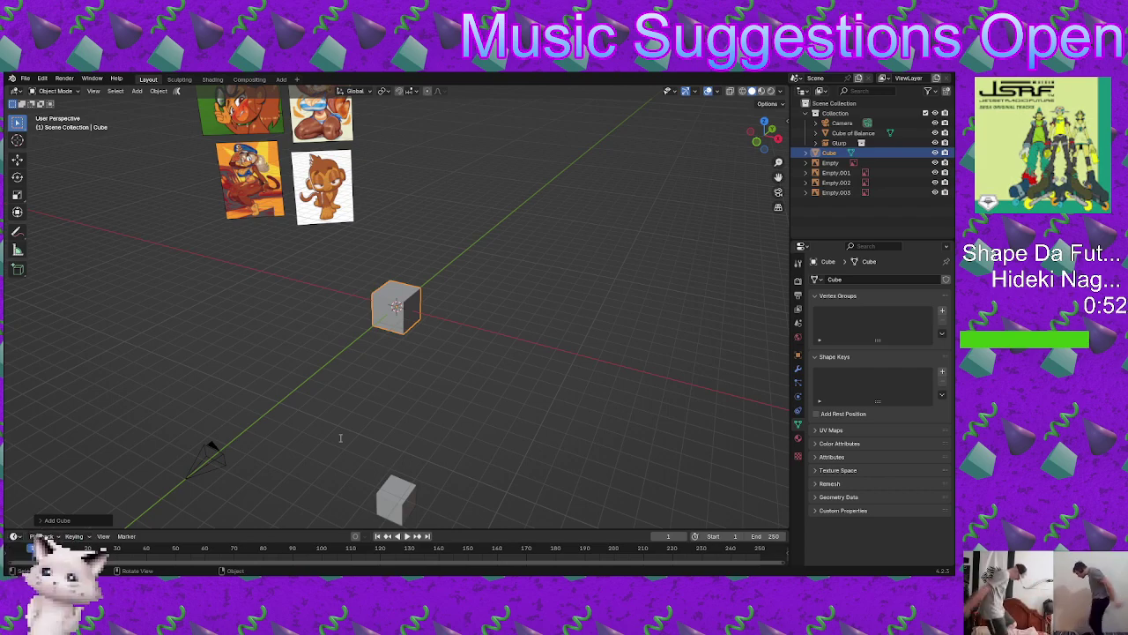
pyautogui.hotkey('ctrl', 's')
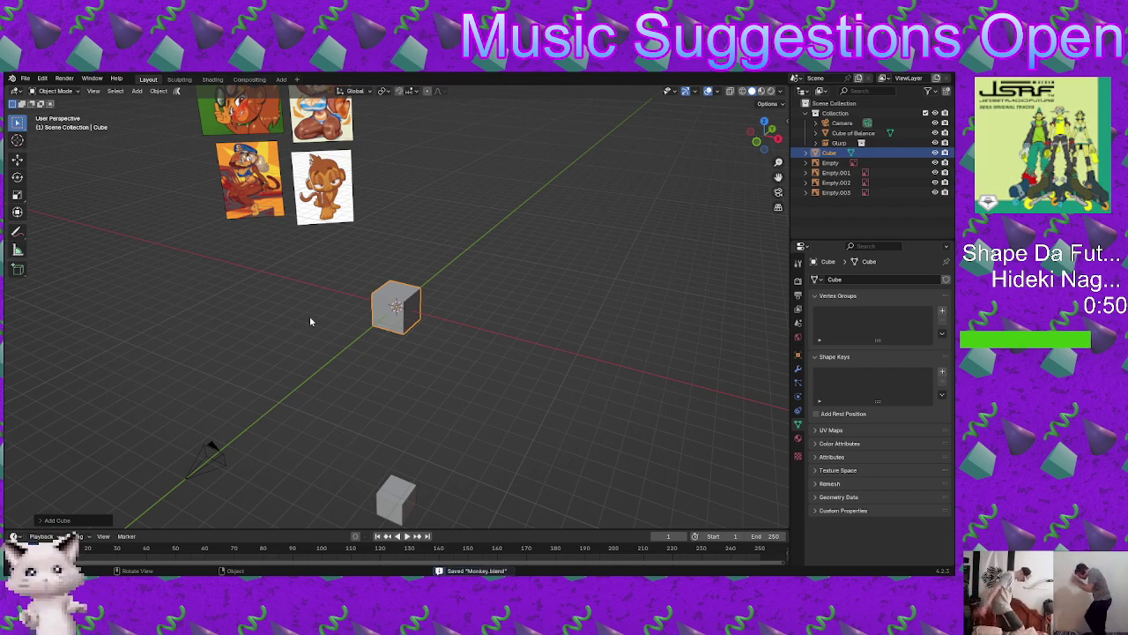
# Step: Add a Subdivision Surface modifier with viewport level 2 to the new cube and apply it
pyautogui.scroll(3, 401, 317)
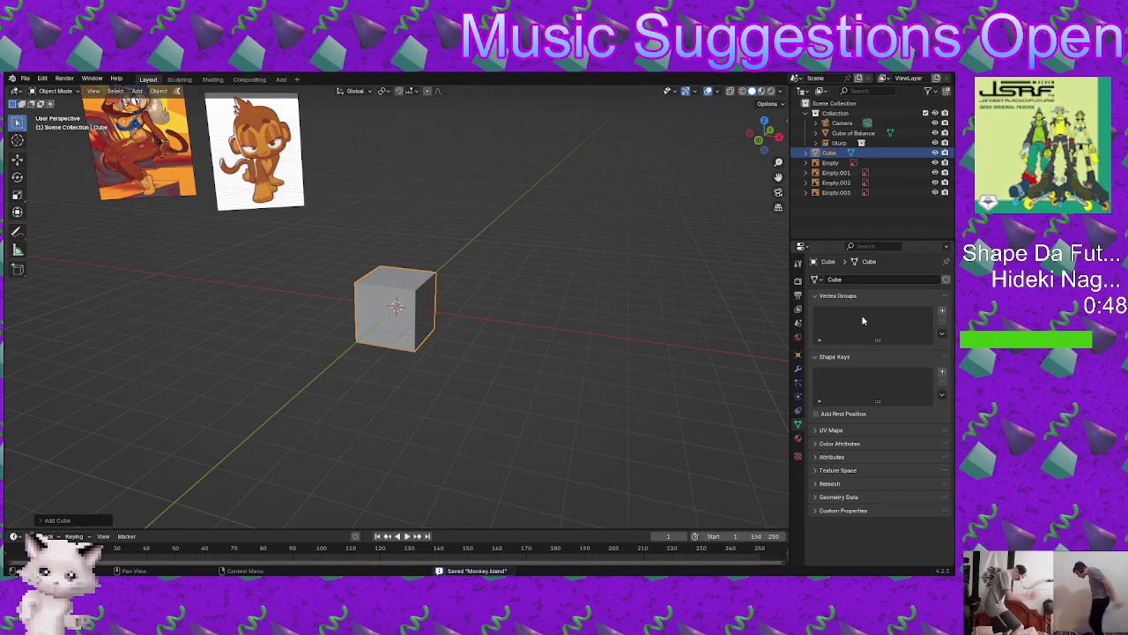
pyautogui.click(798, 368)
pyautogui.click(821, 280)
pyautogui.click(820, 280)
pyautogui.write('s')
pyautogui.click(797, 297)
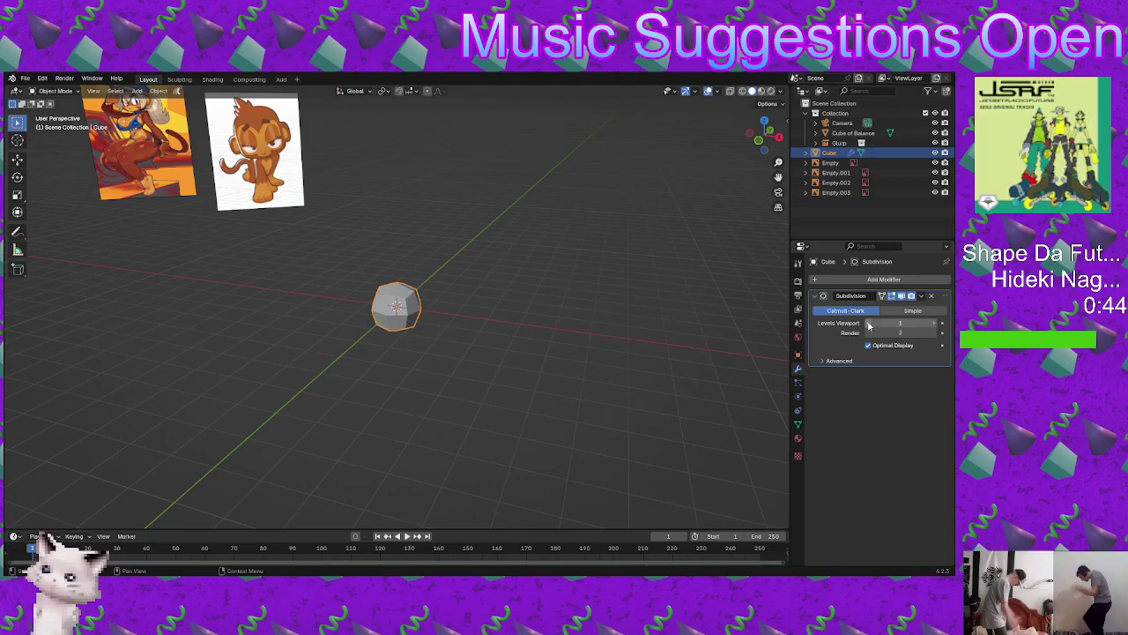
pyautogui.click(933, 324)
pyautogui.hotkey('ctrl', 'a')
# Step: Raise the rounded cube along the Z axis to head height beside the reference images
pyautogui.moveTo(414, 327); pyautogui.dragTo(377, 337, button='middle')
pyautogui.press('g')
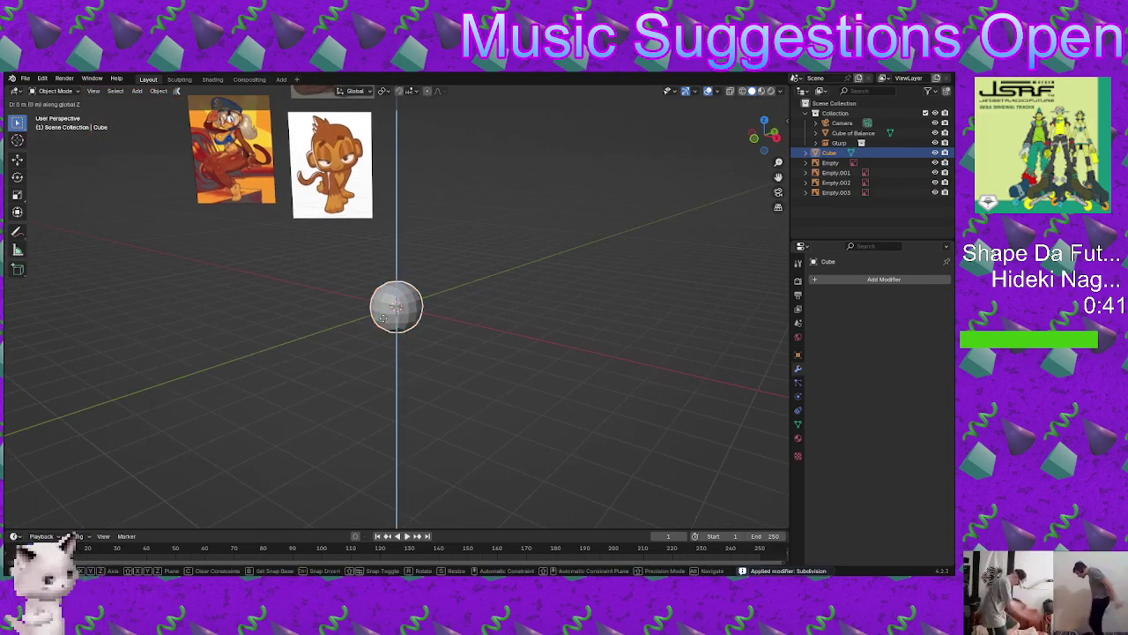
pyautogui.press('z')
pyautogui.click(376, 161)
pyautogui.moveTo(375, 160); pyautogui.dragTo(449, 300, button='middle')
pyautogui.press('g')
pyautogui.press('z')
pyautogui.click(450, 284)
pyautogui.press('g')
pyautogui.press('z')
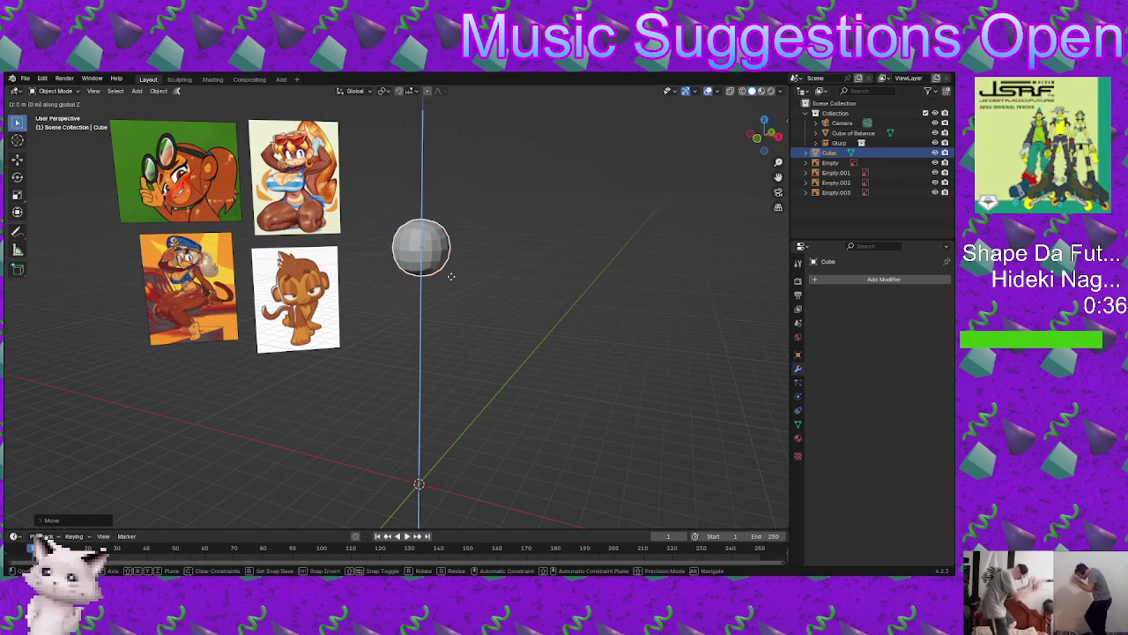
pyautogui.click(449, 273)
# Step: Duplicate the rounded cube and place the copy directly beneath it along the Z axis
pyautogui.hotkey('shift', 'd')
pyautogui.press('z')
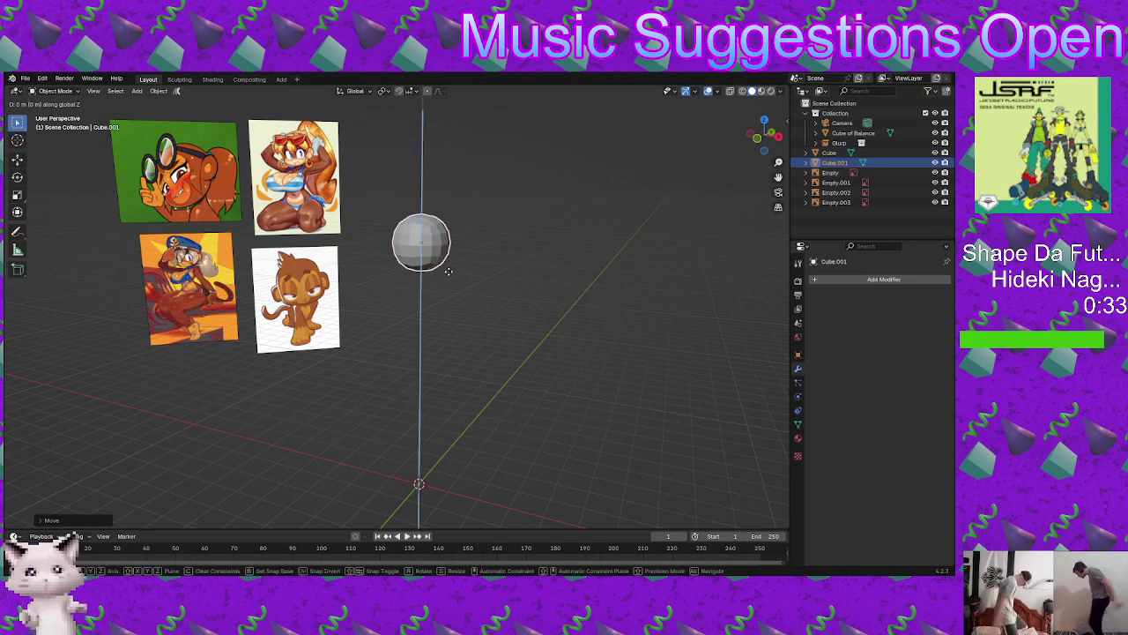
pyautogui.click(450, 319)
pyautogui.press('y')
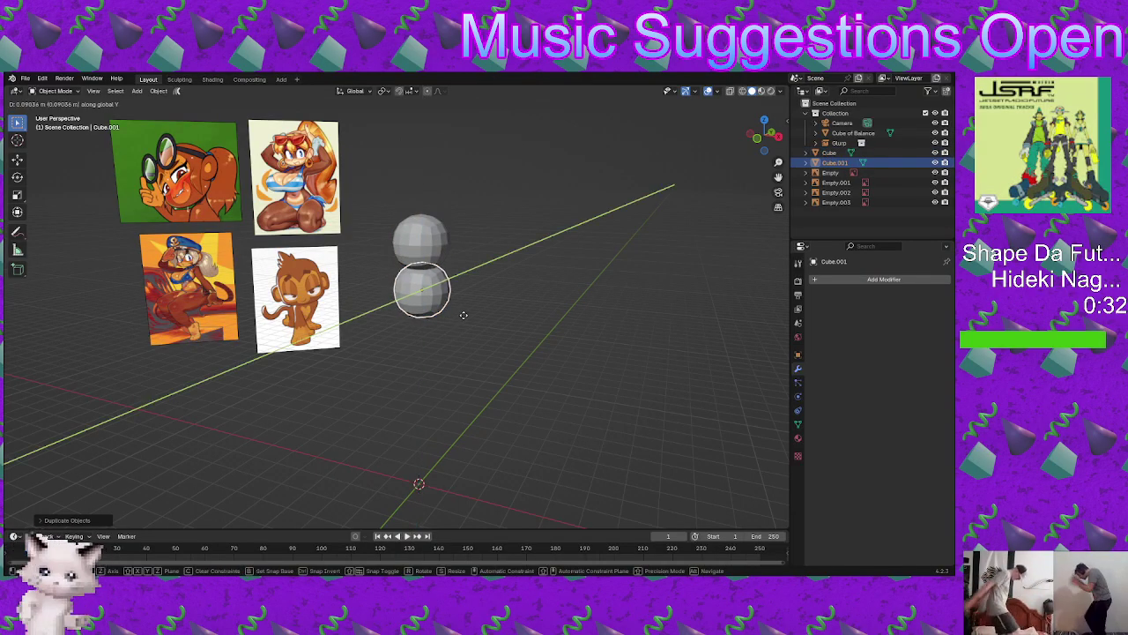
pyautogui.rightClick(456, 314)
pyautogui.moveTo(463, 318); pyautogui.dragTo(414, 291, button='middle')
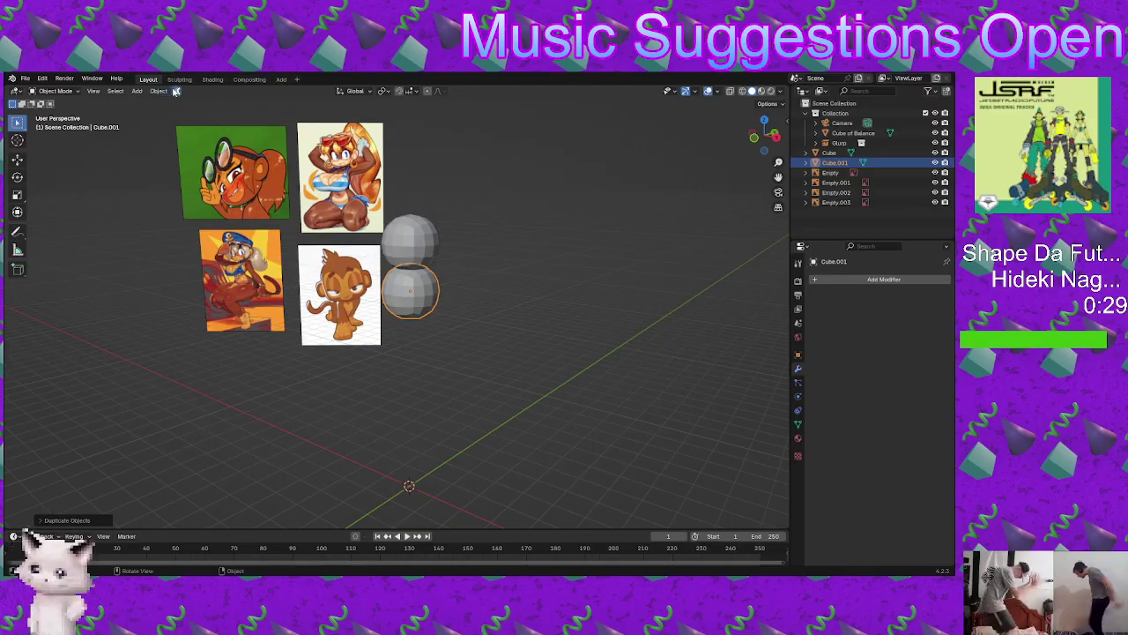
# Step: Switch the lower rounded cube to Sculpt Mode and choose the Elastic Deform brush
pyautogui.hotkey('ctrl', 'Tab')
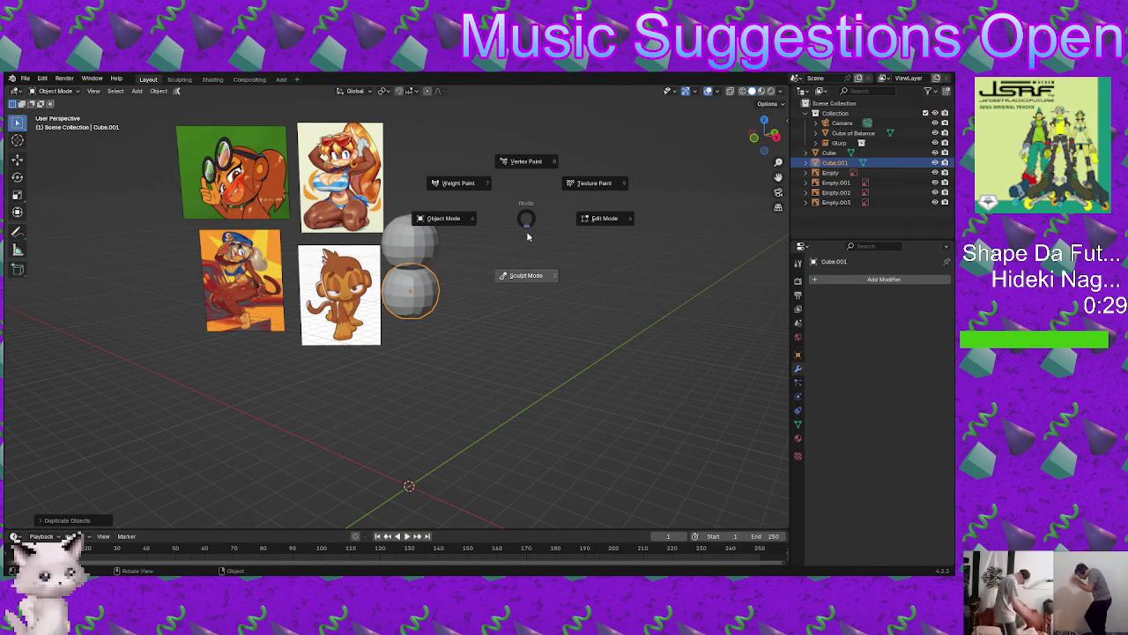
pyautogui.click(526, 276)
pyautogui.moveTo(353, 326); pyautogui.dragTo(224, 360, button='middle')
pyautogui.click(18, 399)
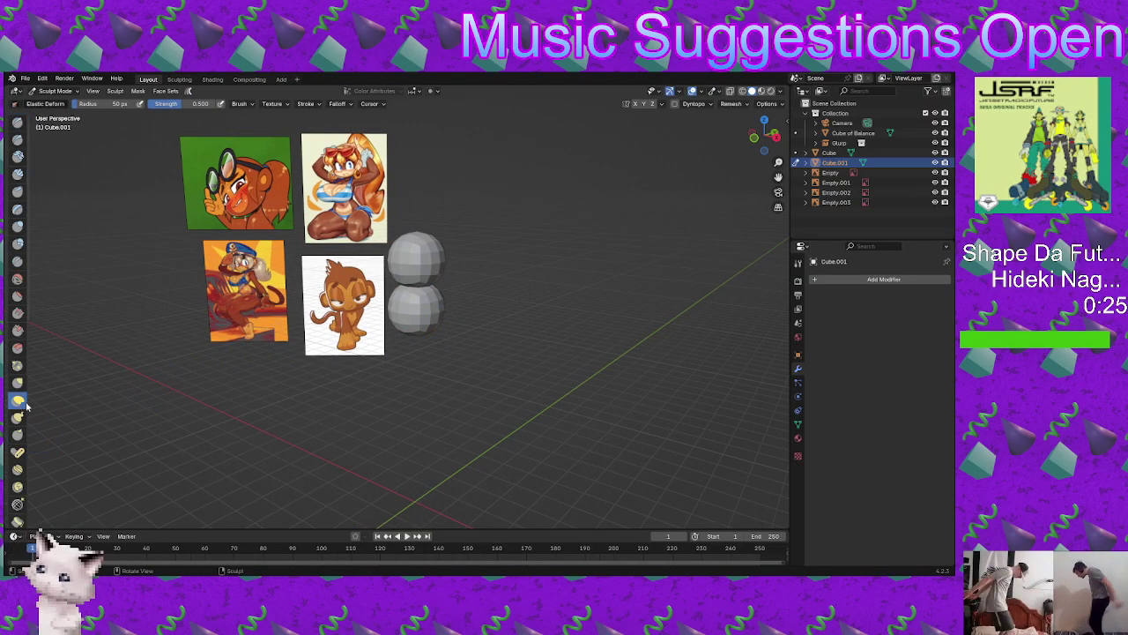
# Step: Try reshaping the lower rounded cube into a tilted torso with Elastic Deform from the right side, then undo the strokes
pyautogui.press('KP_3')
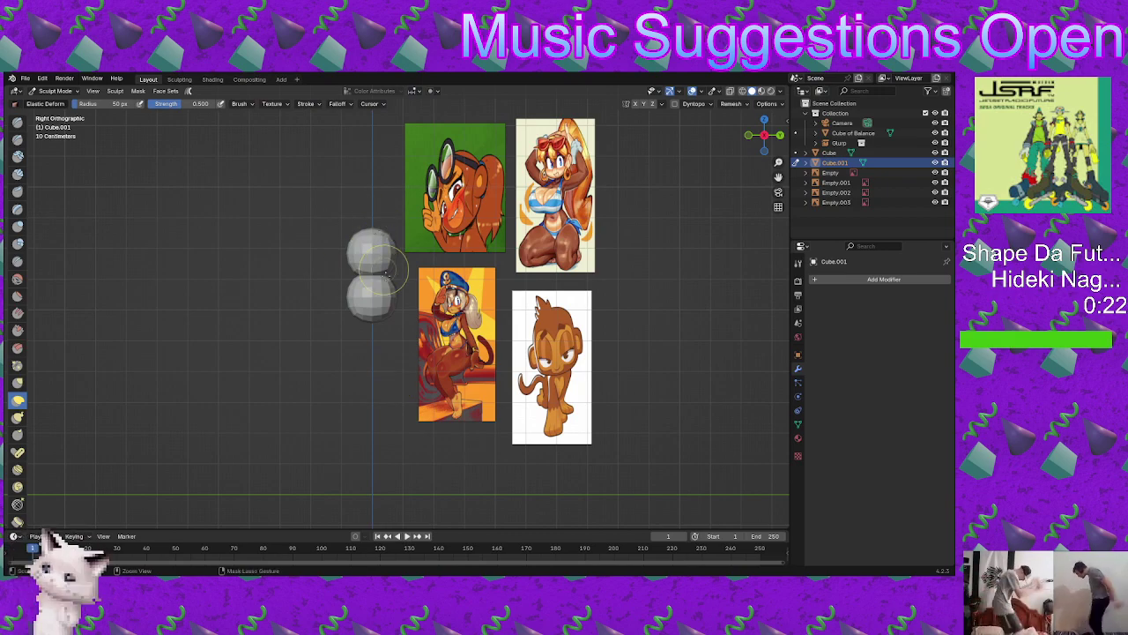
pyautogui.scroll(-1, 370, 282)
pyautogui.moveTo(352, 276)
pyautogui.mouseDown()
pyautogui.moveTo(365, 308)
pyautogui.moveTo(371, 284)
pyautogui.moveTo(369, 306)
pyautogui.moveTo(362, 312)
pyautogui.moveTo(360, 292)
pyautogui.moveTo(358, 303)
pyautogui.mouseUp()
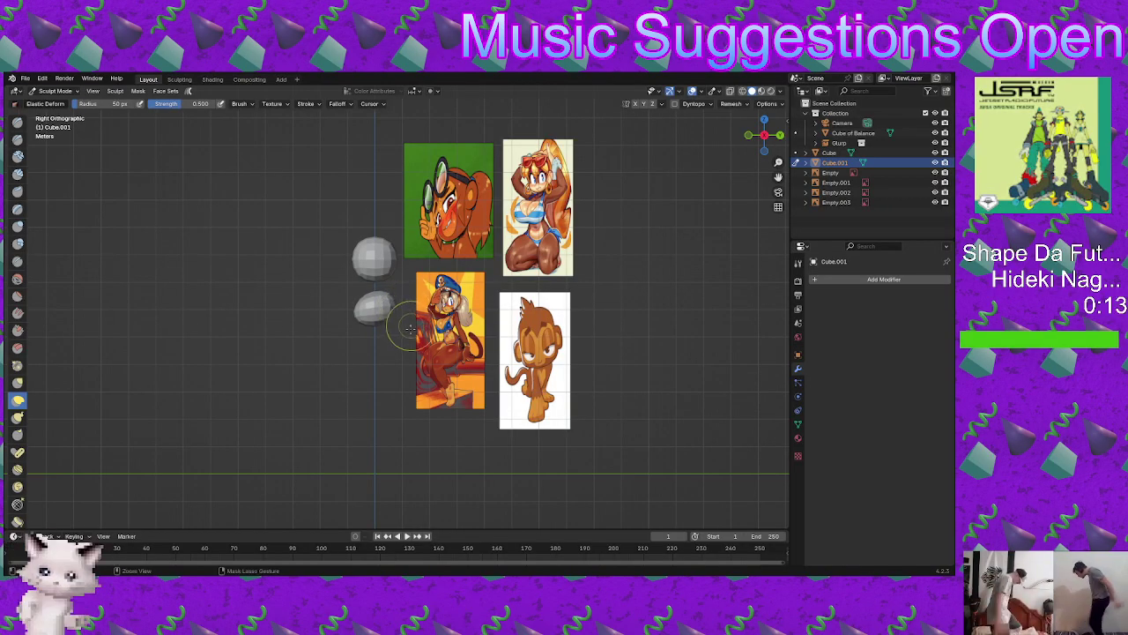
pyautogui.keyDown('ctrl'); pyautogui.moveTo(405, 320); pyautogui.dragTo(401, 287, button='middle'); pyautogui.keyUp('ctrl')
pyautogui.moveTo(402, 287); pyautogui.dragTo(396, 310)
pyautogui.moveTo(373, 316)
pyautogui.mouseDown()
pyautogui.moveTo(361, 321)
pyautogui.moveTo(379, 332)
pyautogui.moveTo(357, 332)
pyautogui.mouseUp()
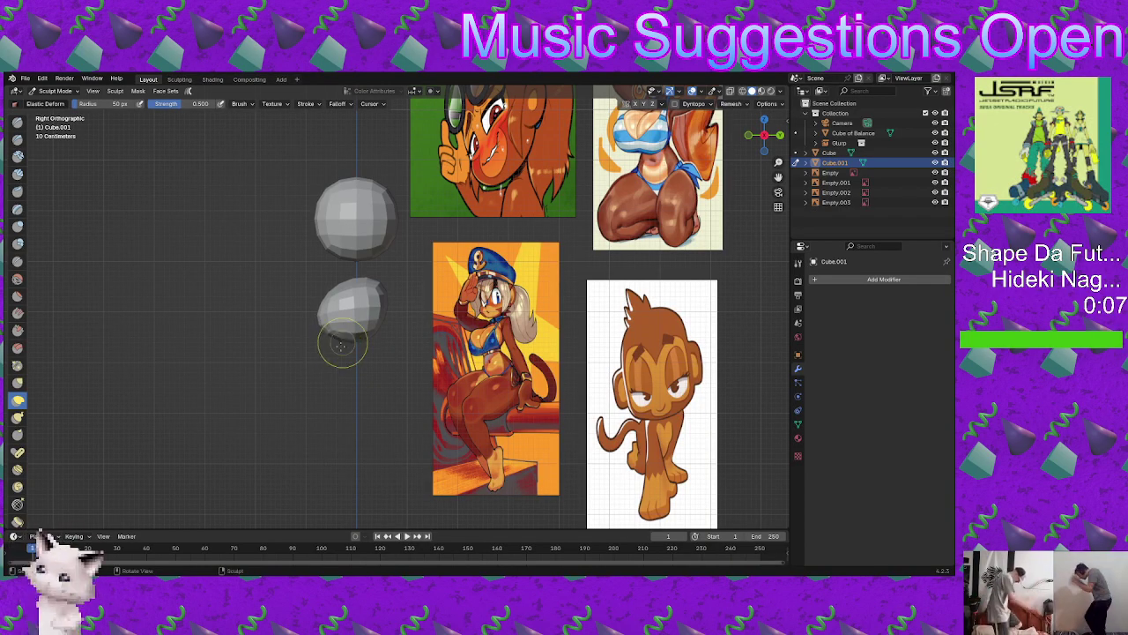
pyautogui.moveTo(290, 346)
pyautogui.mouseDown(button='middle')
pyautogui.moveTo(387, 403)
pyautogui.moveTo(521, 343)
pyautogui.moveTo(438, 335)
pyautogui.mouseUp(button='middle')
pyautogui.hotkey('ctrl', 'z')
pyautogui.hotkey('ctrl', 'z')
pyautogui.hotkey('ctrl', 'z')
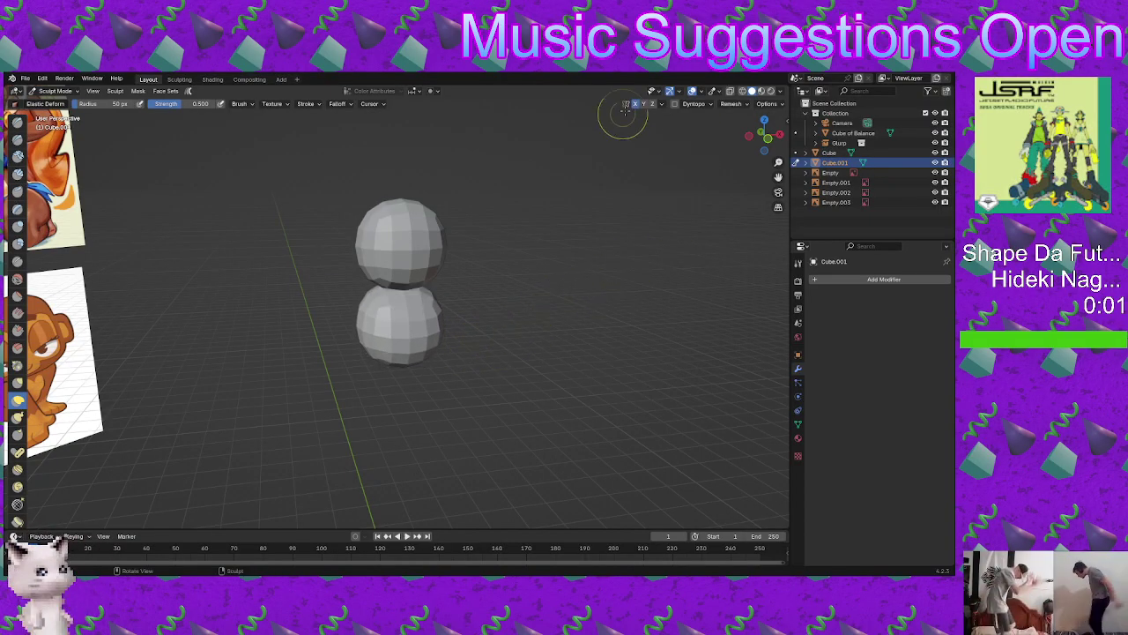
# Step: Using Elastic Deform with X symmetry in the right view, flatten the lower rounded cube into a tilted egg-shaped torso
pyautogui.press('KP_3')
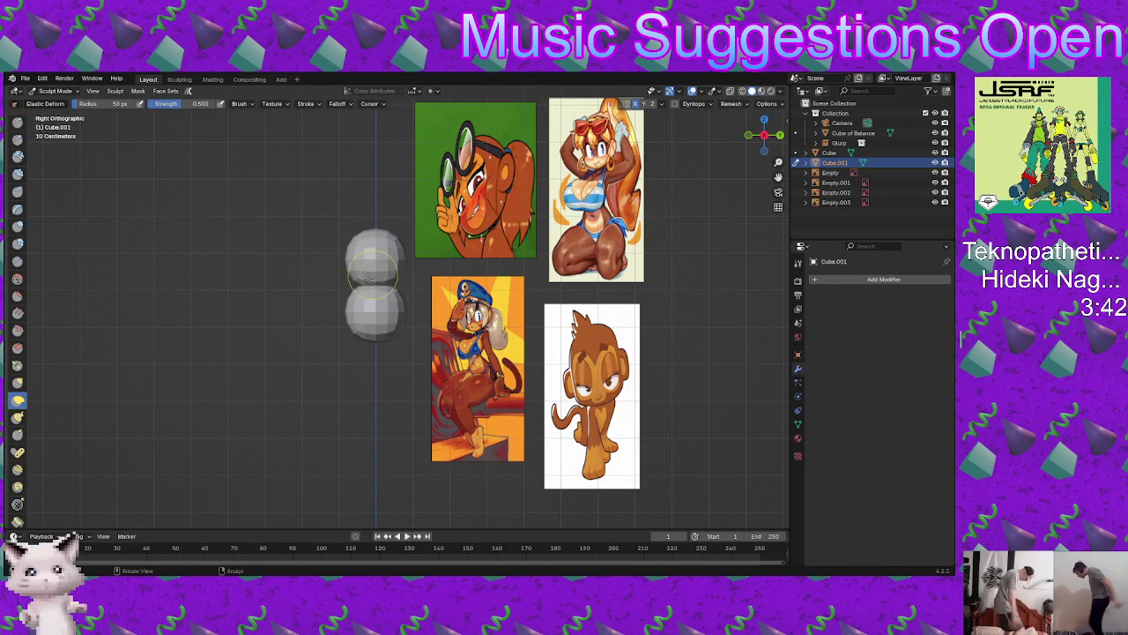
pyautogui.scroll(-1, 348, 304)
pyautogui.moveTo(365, 302)
pyautogui.mouseDown()
pyautogui.moveTo(368, 323)
pyautogui.moveTo(386, 290)
pyautogui.moveTo(377, 330)
pyautogui.mouseUp()
pyautogui.scroll(2, 377, 329)
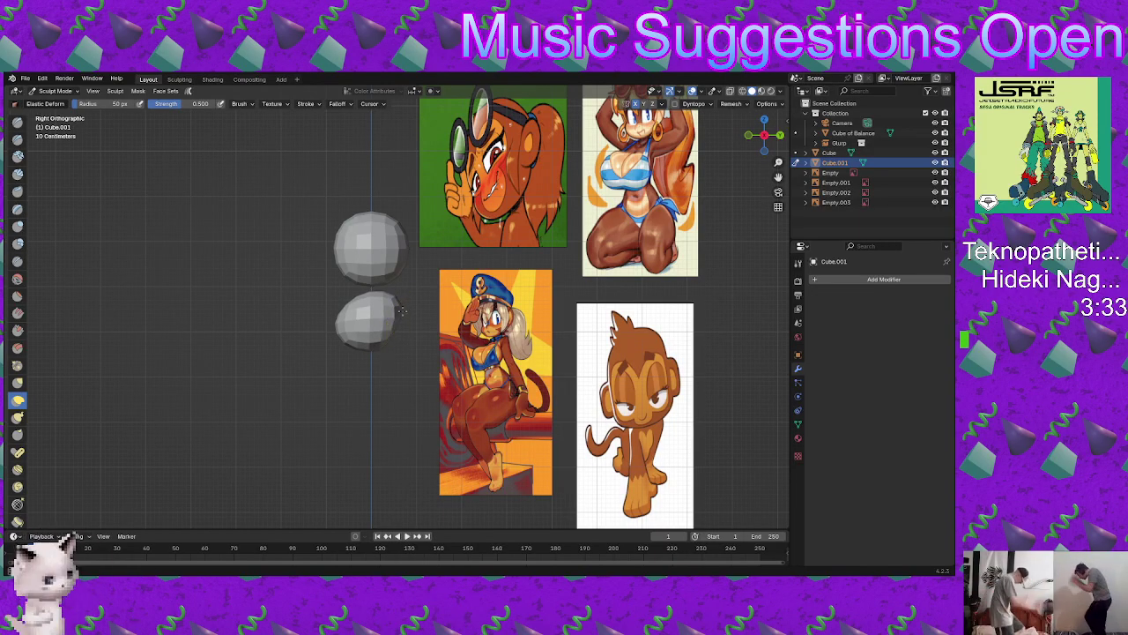
pyautogui.moveTo(397, 320); pyautogui.dragTo(433, 373, button='middle')
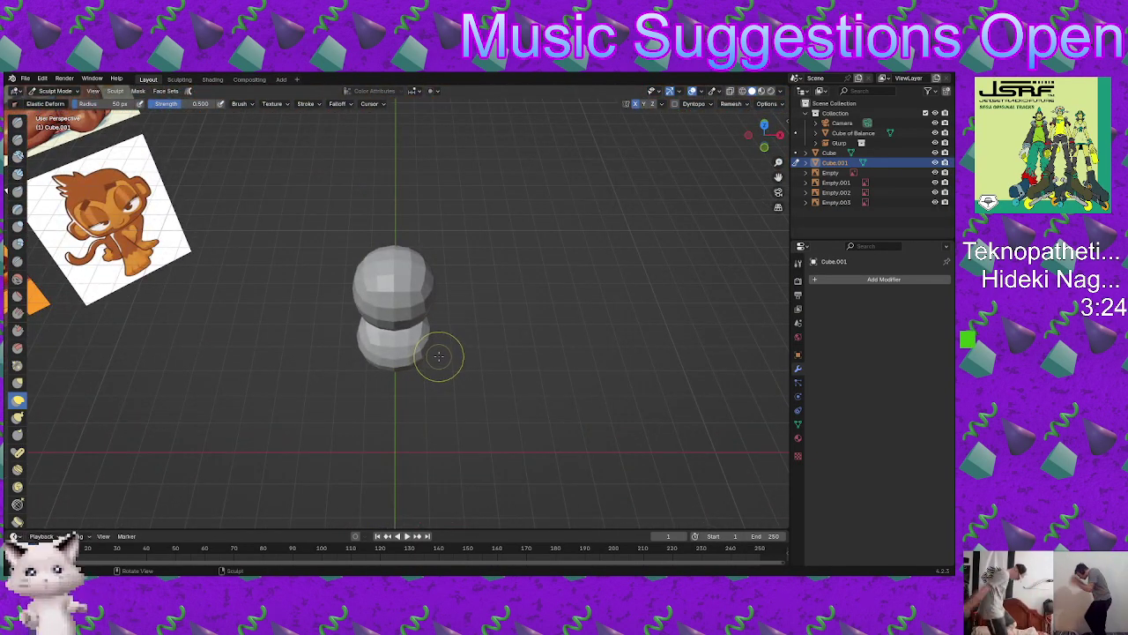
# Step: Refine the torso piece from front and back with Elastic Deform, tapering its sides inward toward the bottom
pyautogui.moveTo(407, 361); pyautogui.dragTo(440, 327, button='middle')
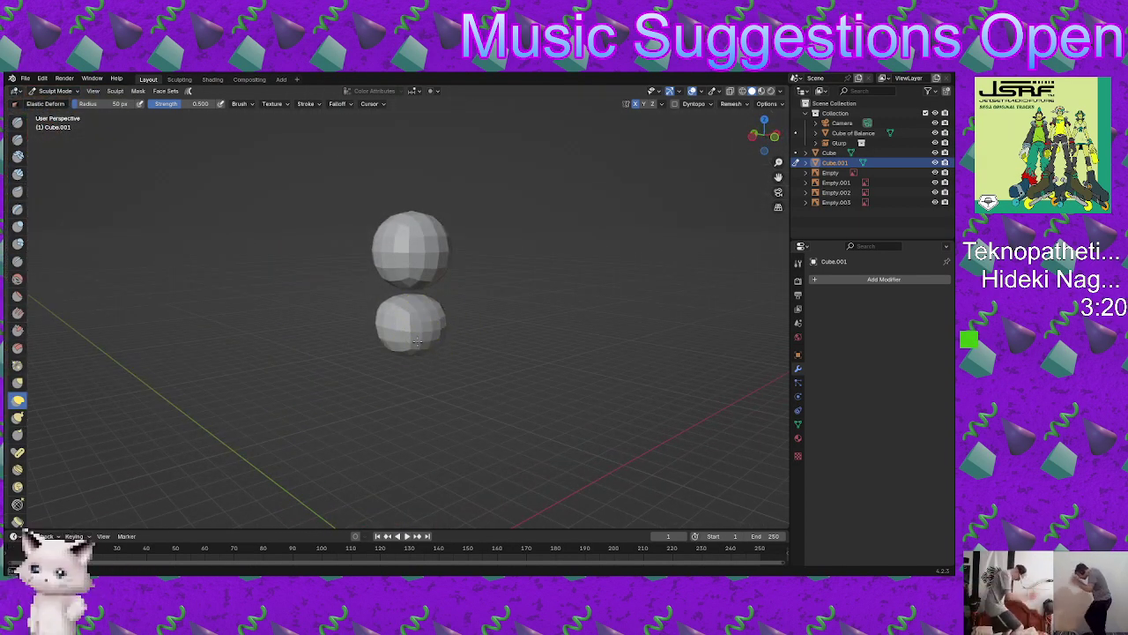
pyautogui.moveTo(413, 368)
pyautogui.mouseDown(button='middle')
pyautogui.moveTo(292, 365)
pyautogui.moveTo(524, 340)
pyautogui.moveTo(408, 347)
pyautogui.mouseUp(button='middle')
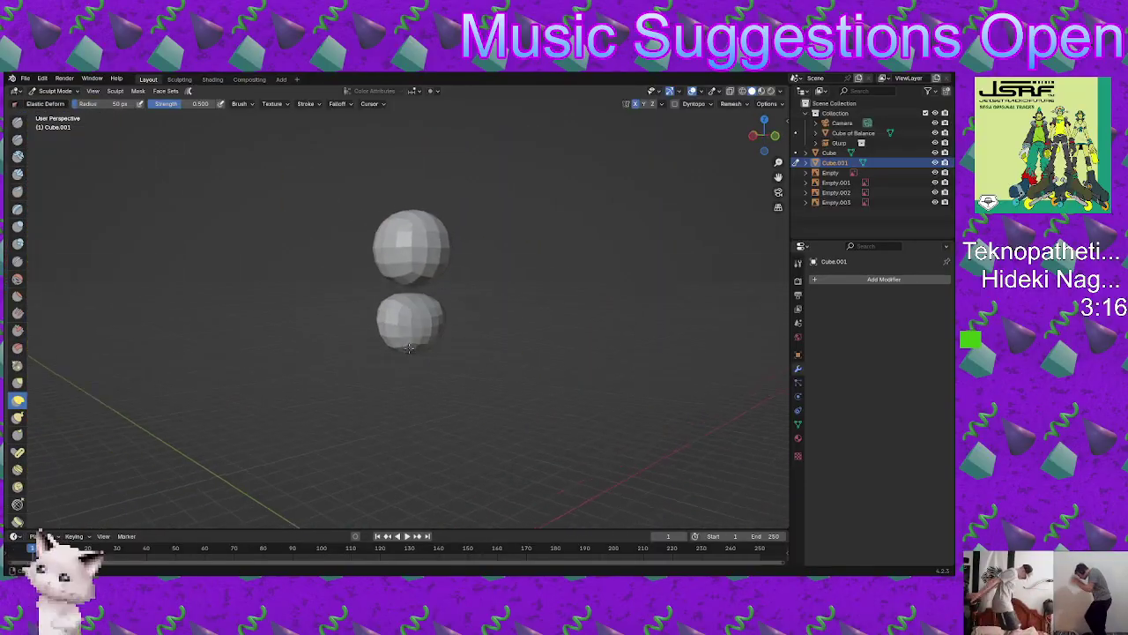
pyautogui.moveTo(564, 342)
pyautogui.mouseDown(button='middle')
pyautogui.moveTo(471, 329)
pyautogui.moveTo(341, 343)
pyautogui.moveTo(461, 315)
pyautogui.moveTo(447, 290)
pyautogui.mouseUp(button='middle')
pyautogui.moveTo(431, 300); pyautogui.dragTo(446, 297)
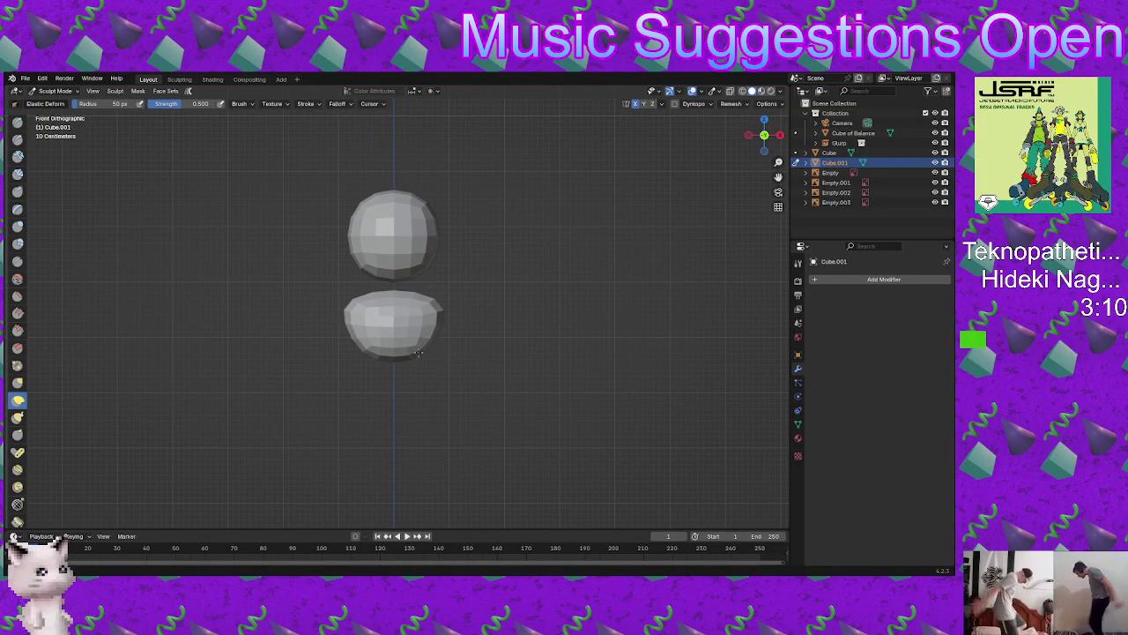
pyautogui.moveTo(396, 369); pyautogui.dragTo(194, 403, button='middle')
pyautogui.keyDown('alt'); pyautogui.moveTo(332, 382); pyautogui.dragTo(476, 366, button='middle'); pyautogui.keyUp('alt')
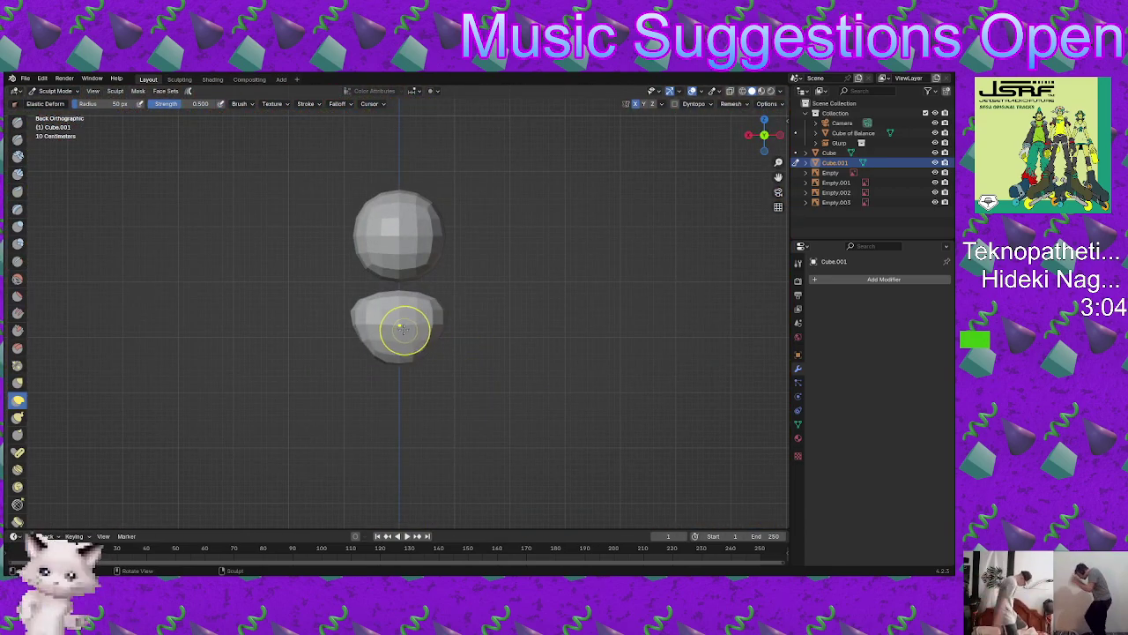
pyautogui.moveTo(362, 341); pyautogui.dragTo(380, 345)
pyautogui.moveTo(364, 373); pyautogui.dragTo(402, 359, button='middle')
pyautogui.scroll(-2, 400, 358)
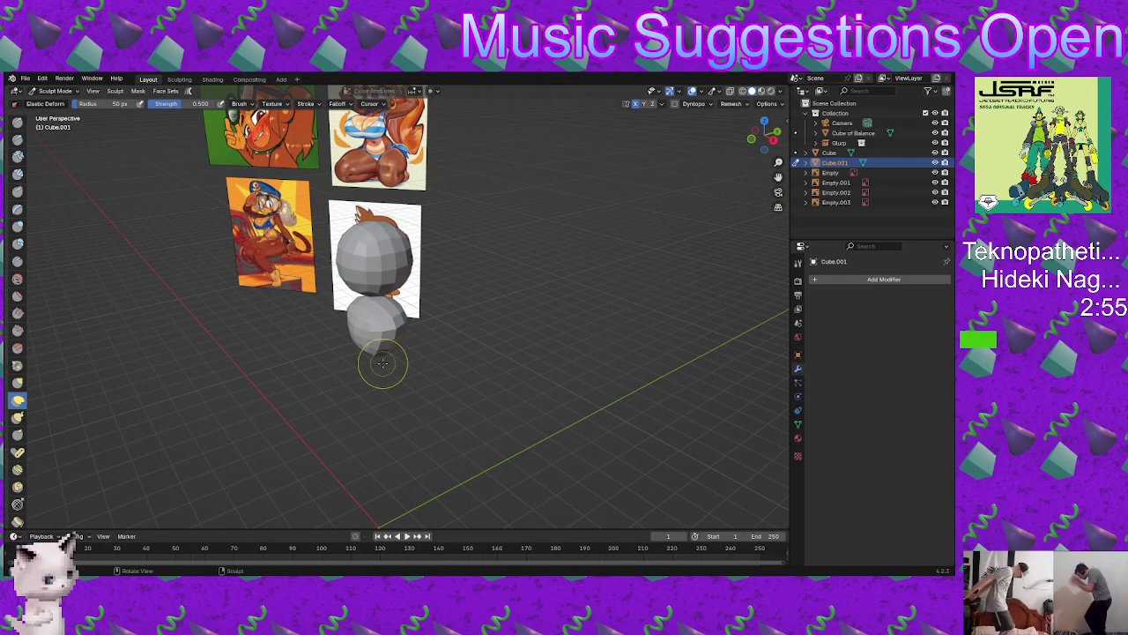
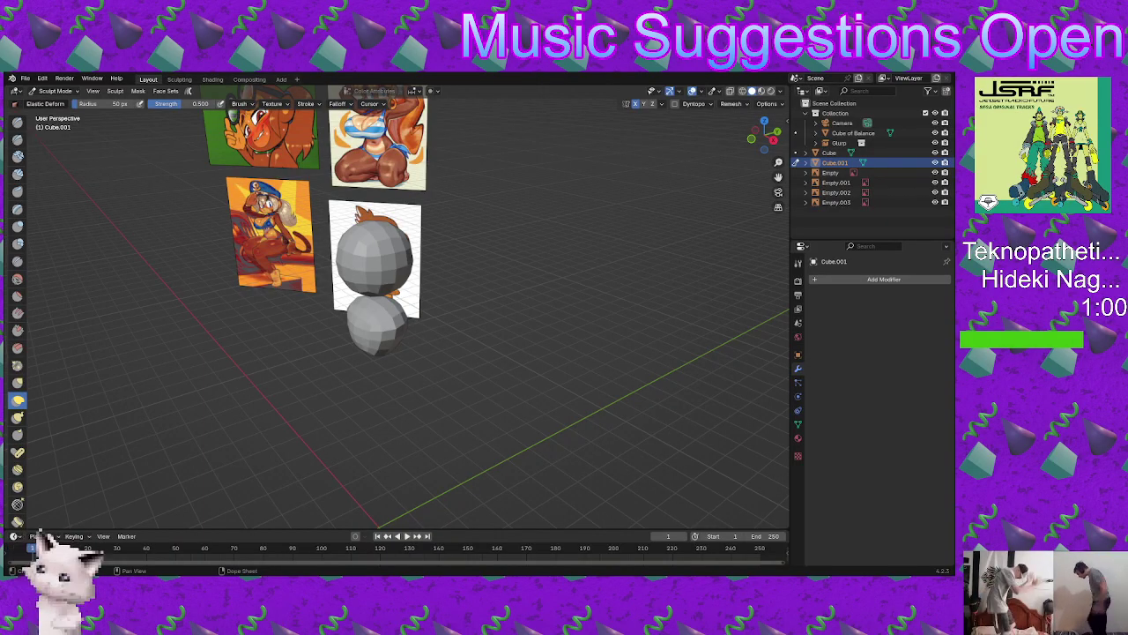
# Step: Return to Object Mode, duplicate the torso piece and place the copy directly beneath it along the Z axis
pyautogui.moveTo(534, 421); pyautogui.dragTo(559, 312, button='middle')
pyautogui.hotkey('ctrl', 'Tab')
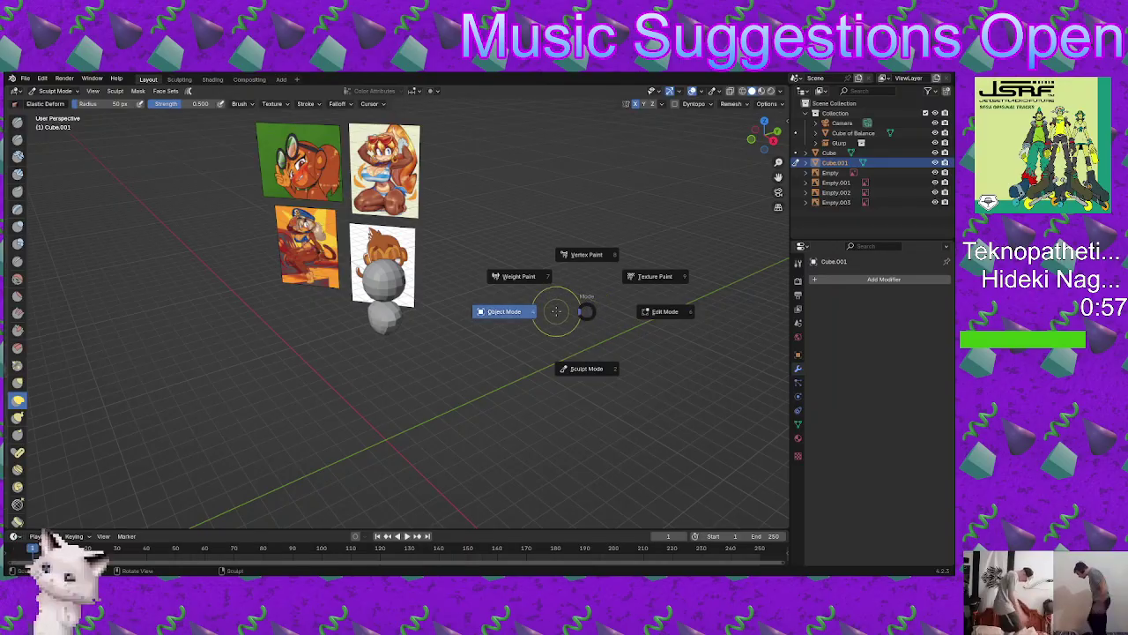
pyautogui.click(504, 311)
pyautogui.moveTo(483, 315); pyautogui.dragTo(491, 300, button='middle')
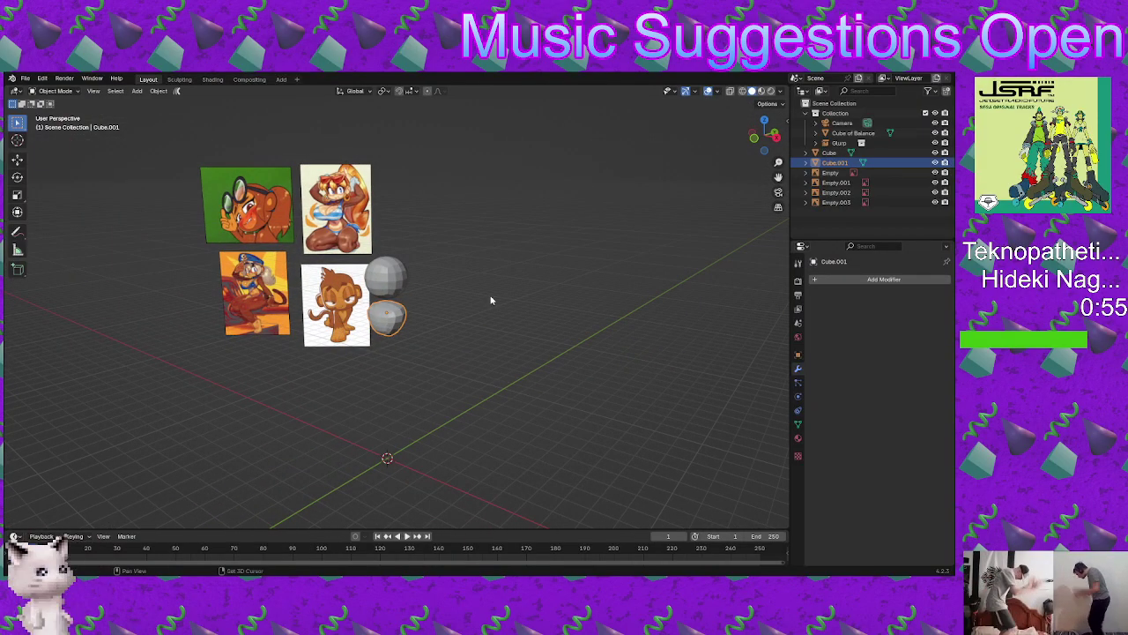
pyautogui.hotkey('shift', 'd')
pyautogui.press('z')
pyautogui.click(497, 332)
pyautogui.moveTo(496, 332); pyautogui.dragTo(553, 324, button='middle')
# Step: Sculpt the bottom copy in the right view with Elastic Deform, shifting it backward and stretching it downward into an elongated hip shape
pyautogui.hotkey('ctrl', 'Tab')
pyautogui.click(474, 346)
pyautogui.keyDown('alt'); pyautogui.moveTo(473, 347); pyautogui.dragTo(477, 355, button='middle'); pyautogui.keyUp('alt')
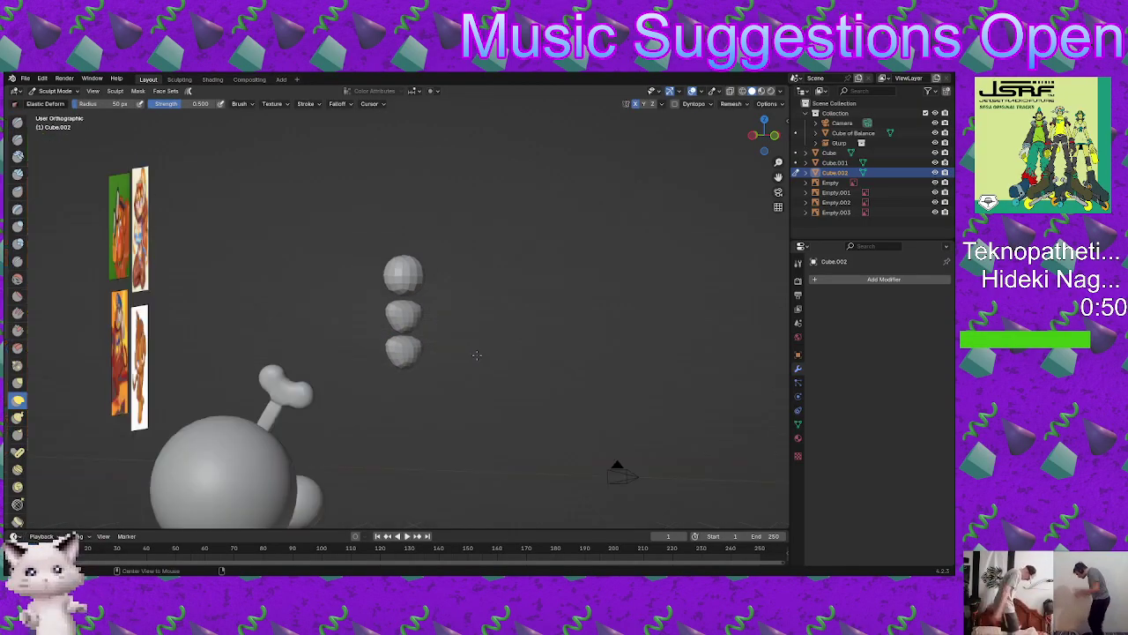
pyautogui.press('KP_3')
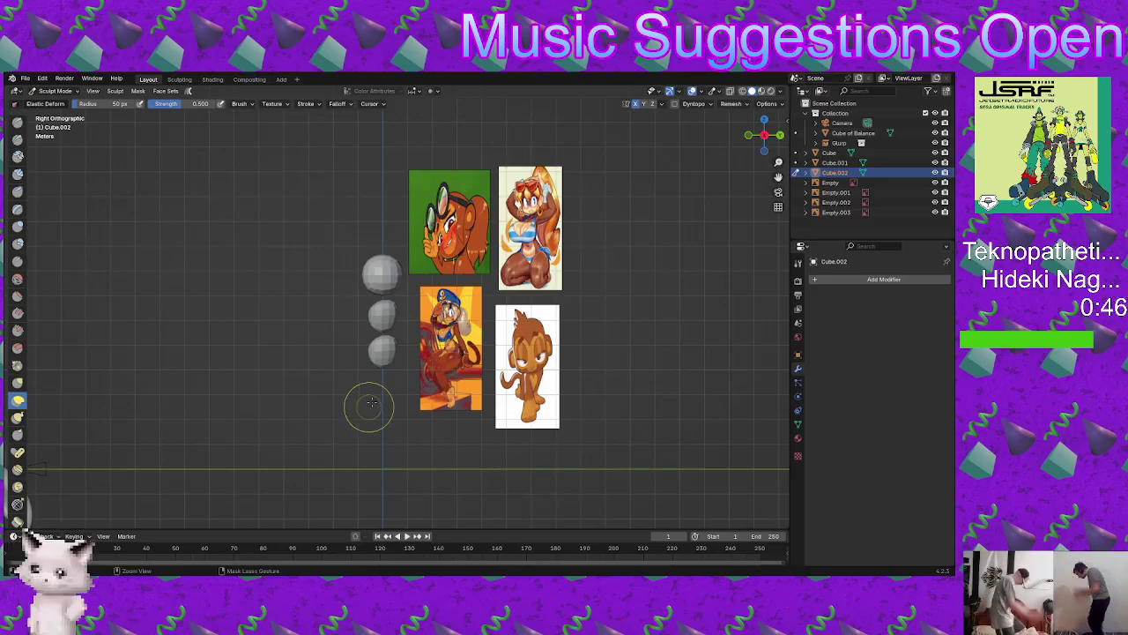
pyautogui.scroll(2, 401, 388)
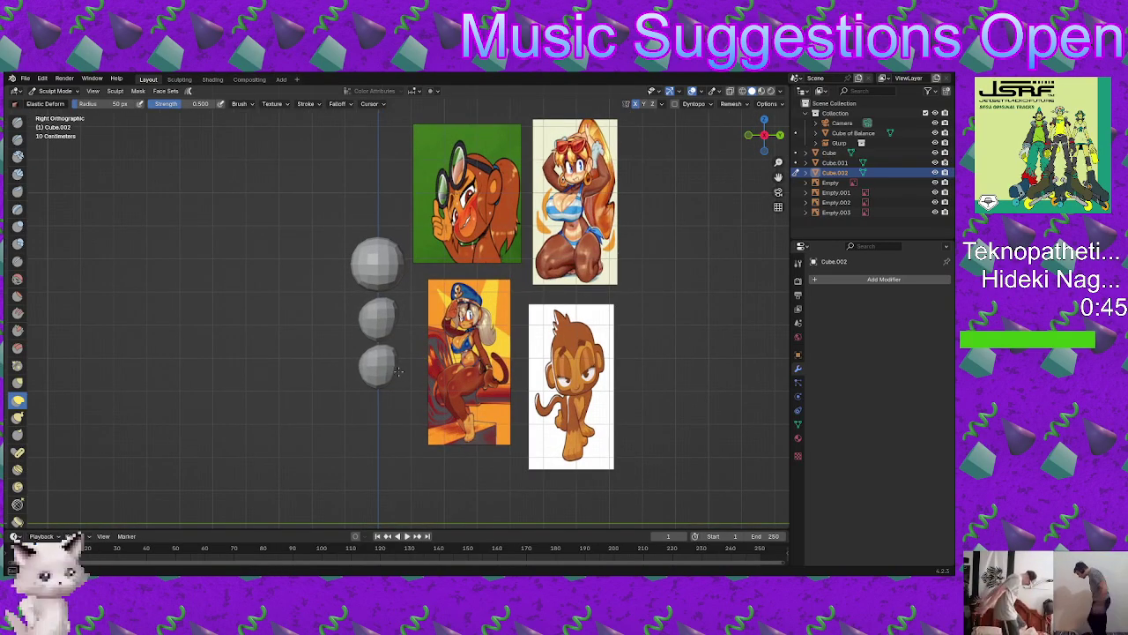
pyautogui.moveTo(399, 371); pyautogui.dragTo(440, 386)
pyautogui.moveTo(338, 362); pyautogui.dragTo(345, 365)
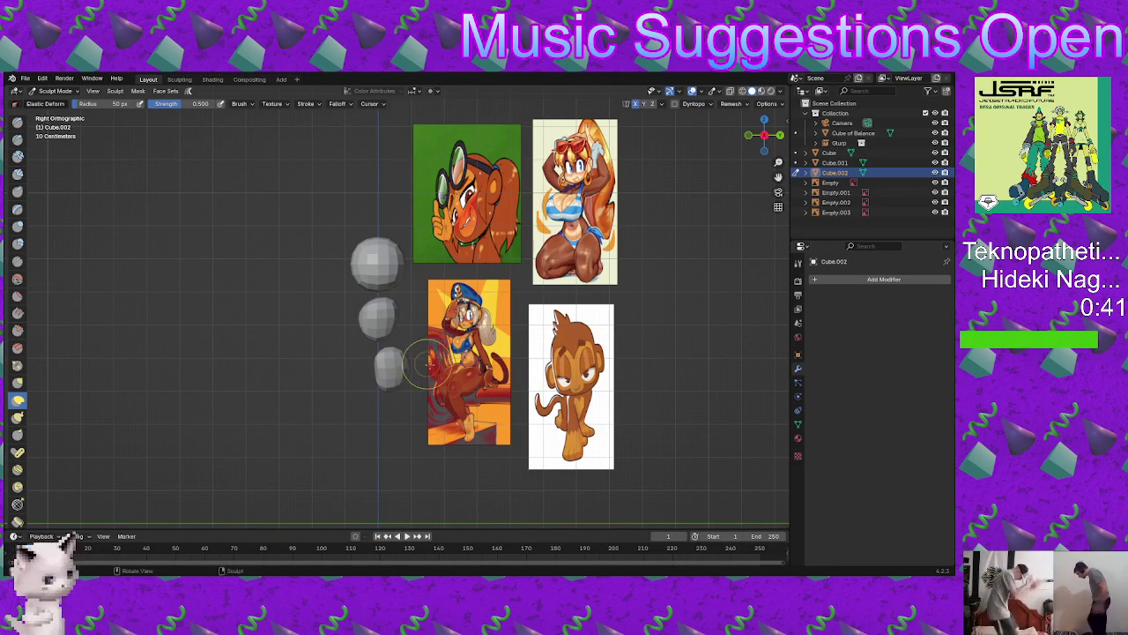
pyautogui.moveTo(421, 391)
pyautogui.mouseDown()
pyautogui.moveTo(435, 394)
pyautogui.moveTo(427, 397)
pyautogui.mouseUp()
pyautogui.moveTo(353, 377); pyautogui.dragTo(366, 386)
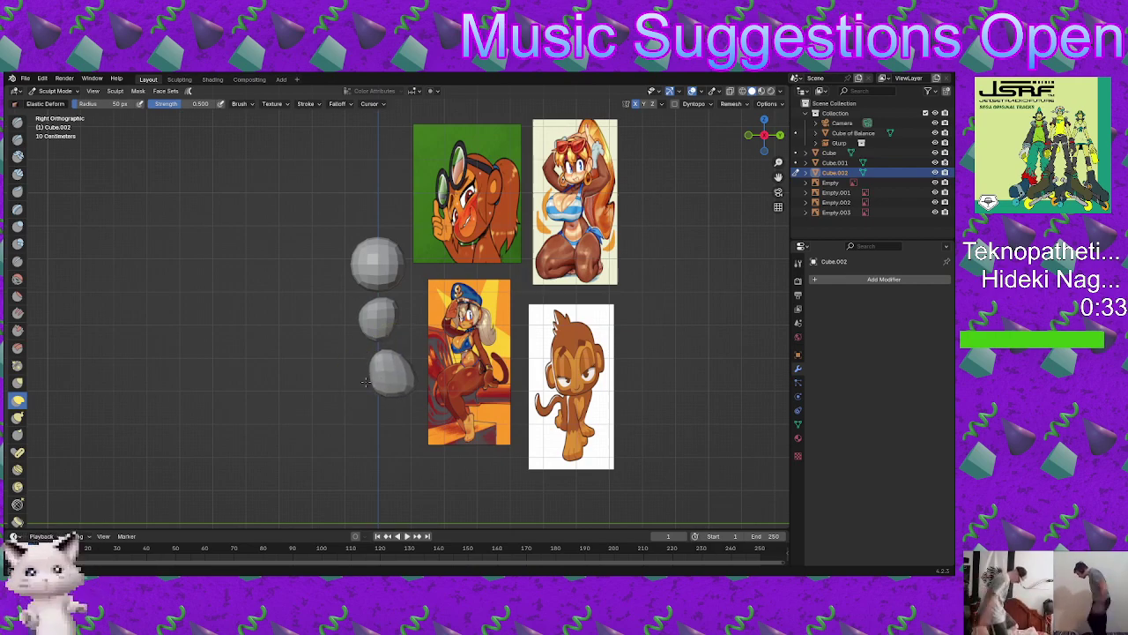
pyautogui.moveTo(378, 393)
pyautogui.mouseDown()
pyautogui.moveTo(374, 429)
pyautogui.moveTo(385, 395)
pyautogui.mouseUp()
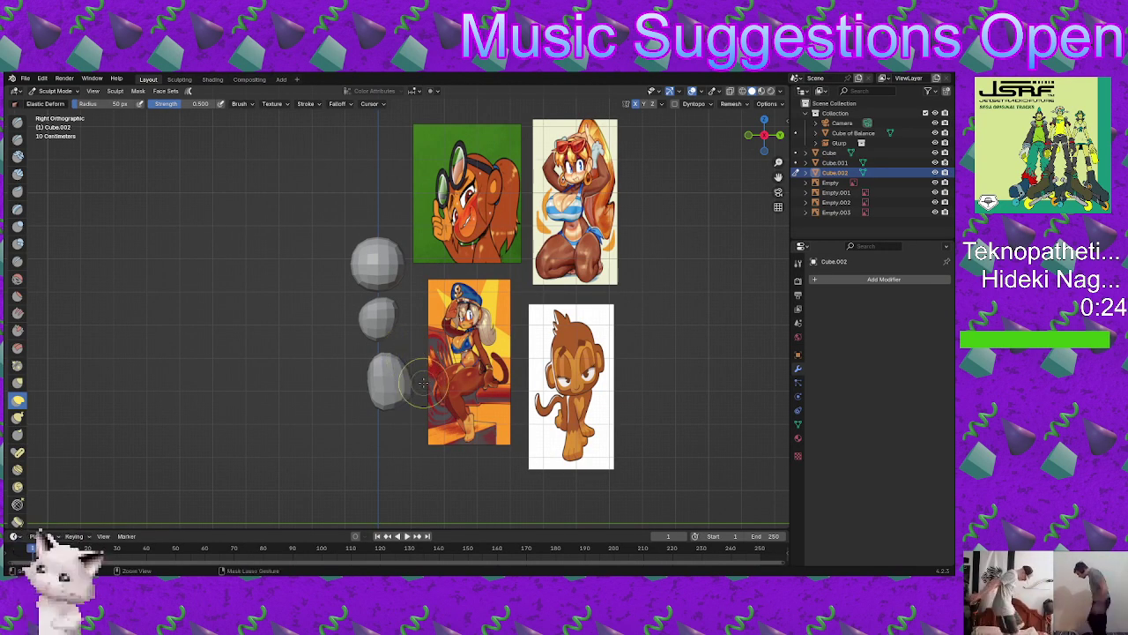
# Step: Round and widen the hip piece in the front view with Elastic Deform, then push its underside upward to flatten it
pyautogui.scroll(1, 423, 382)
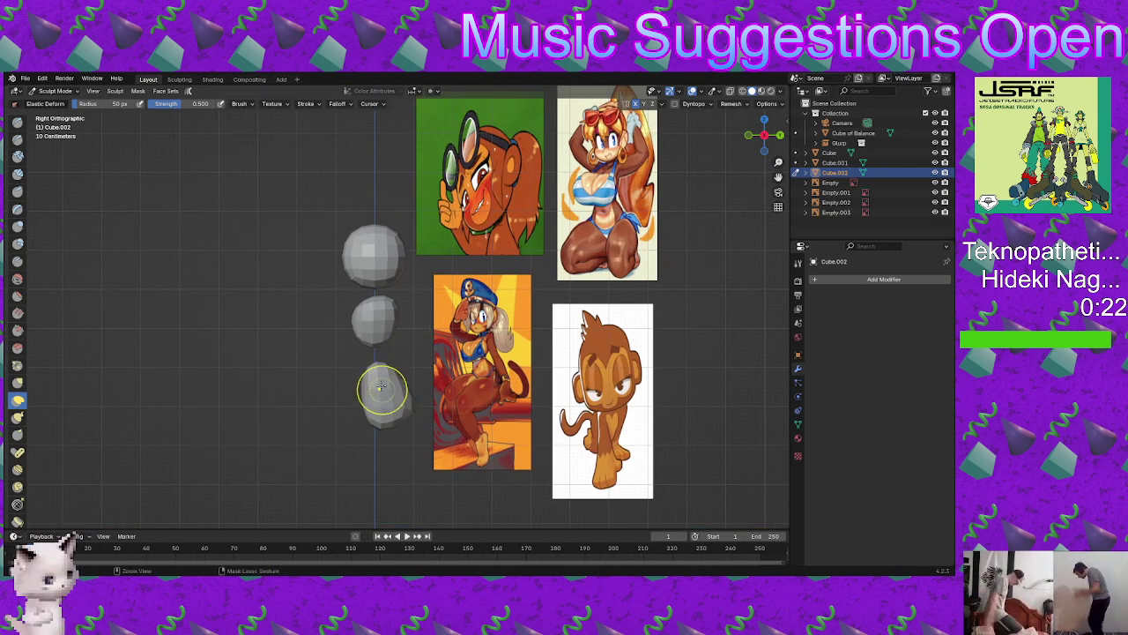
pyautogui.scroll(1, 385, 391)
pyautogui.keyDown('alt'); pyautogui.moveTo(297, 388); pyautogui.dragTo(433, 397, button='middle'); pyautogui.keyUp('alt')
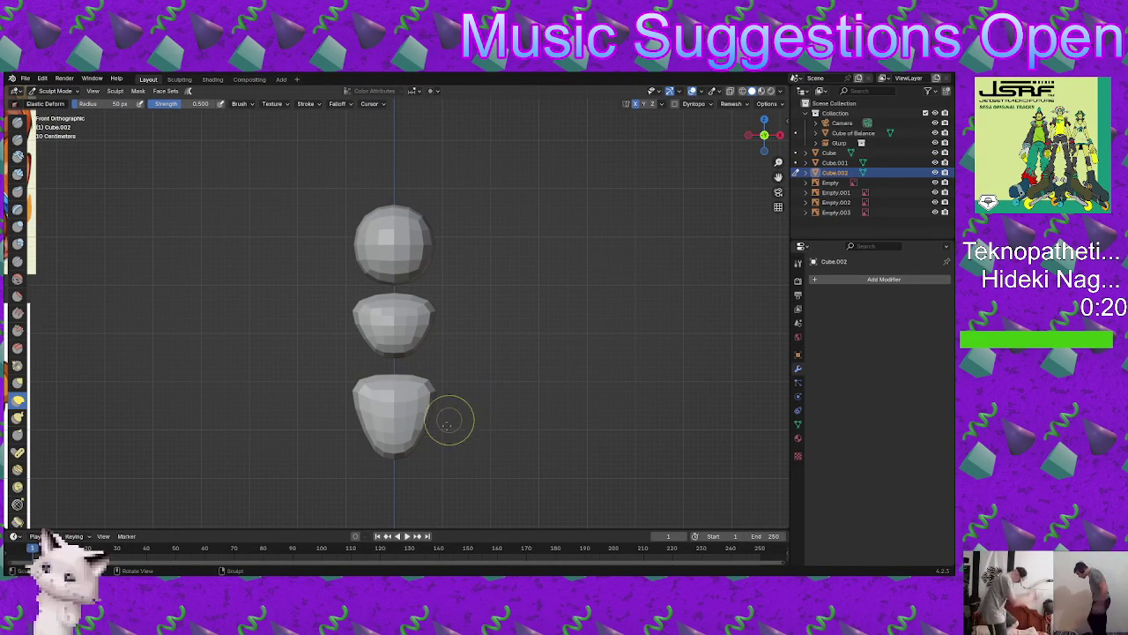
pyautogui.moveTo(425, 445)
pyautogui.mouseDown()
pyautogui.moveTo(349, 436)
pyautogui.moveTo(344, 413)
pyautogui.mouseUp()
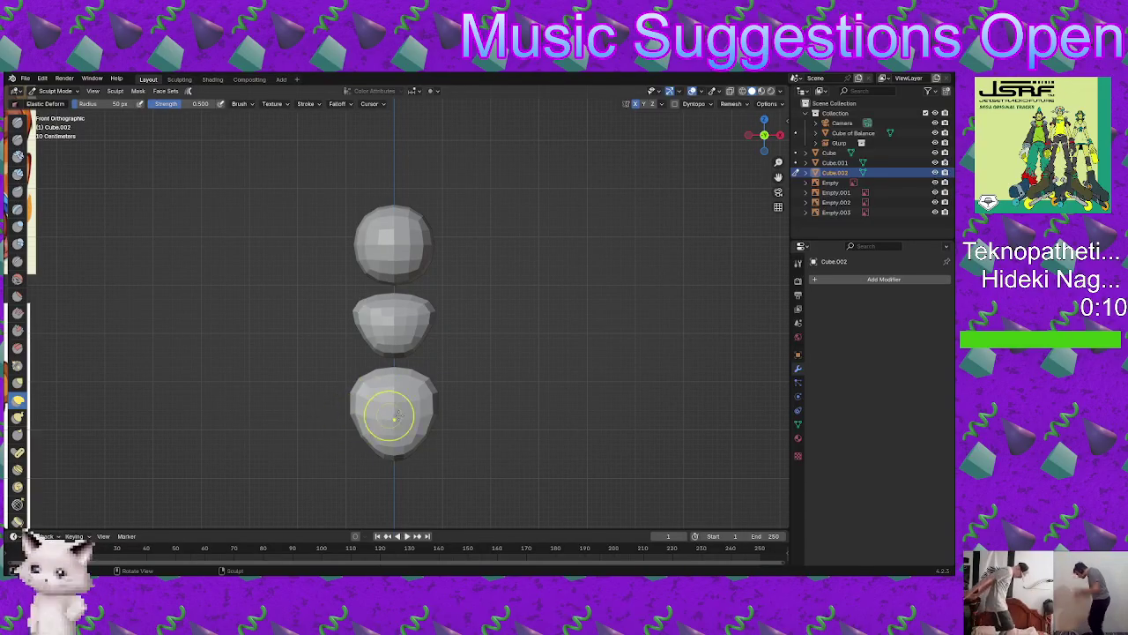
pyautogui.moveTo(388, 411)
pyautogui.mouseDown(button='middle')
pyautogui.moveTo(498, 351)
pyautogui.moveTo(605, 373)
pyautogui.moveTo(521, 397)
pyautogui.moveTo(421, 370)
pyautogui.moveTo(386, 383)
pyautogui.moveTo(608, 391)
pyautogui.moveTo(440, 391)
pyautogui.moveTo(407, 411)
pyautogui.mouseUp(button='middle')
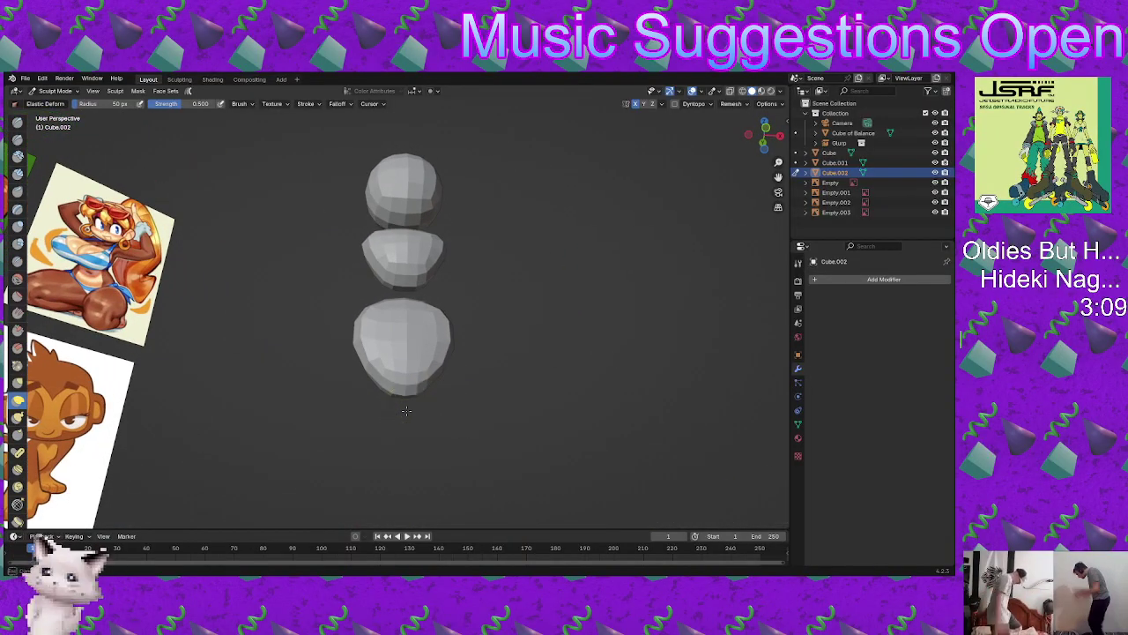
pyautogui.moveTo(405, 388); pyautogui.dragTo(407, 373)
pyautogui.moveTo(408, 378); pyautogui.dragTo(457, 389, button='middle')
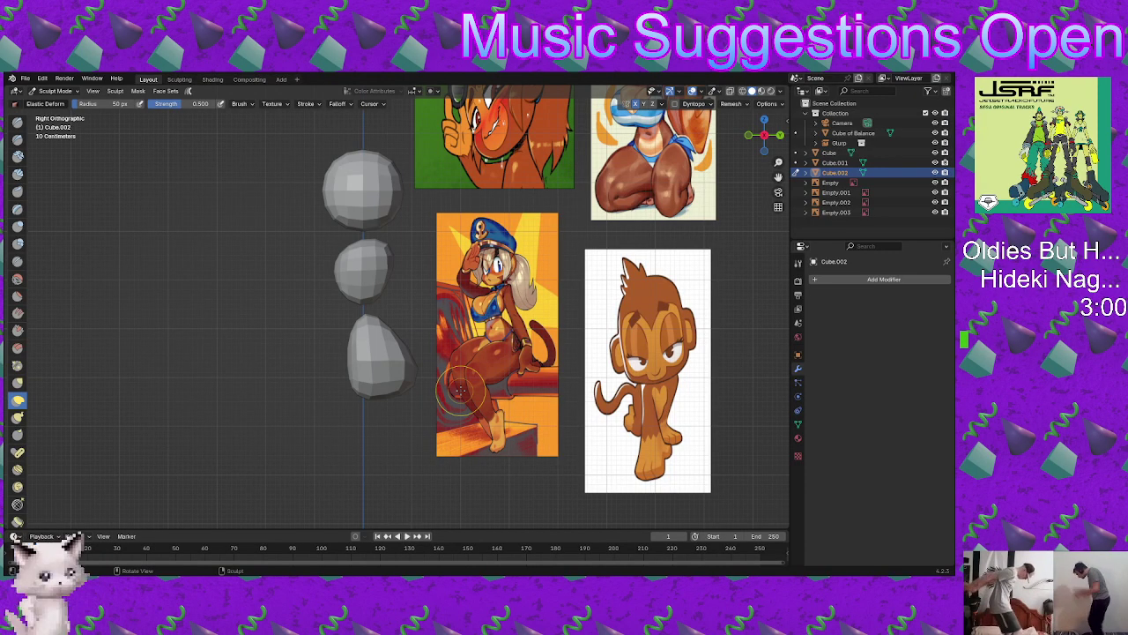
# Step: Return to Object Mode and save Monkey.blend
pyautogui.scroll(-4, 511, 312)
pyautogui.moveTo(445, 327)
pyautogui.mouseDown(button='middle')
pyautogui.moveTo(511, 312)
pyautogui.moveTo(475, 345)
pyautogui.moveTo(434, 311)
pyautogui.mouseUp(button='middle')
pyautogui.hotkey('ctrl', 'Tab')
pyautogui.click(452, 320)
pyautogui.hotkey('ctrl', 's')
# Step: Duplicate the hip piece and move the copy out to one side along the X axis
pyautogui.scroll(2, 475, 341)
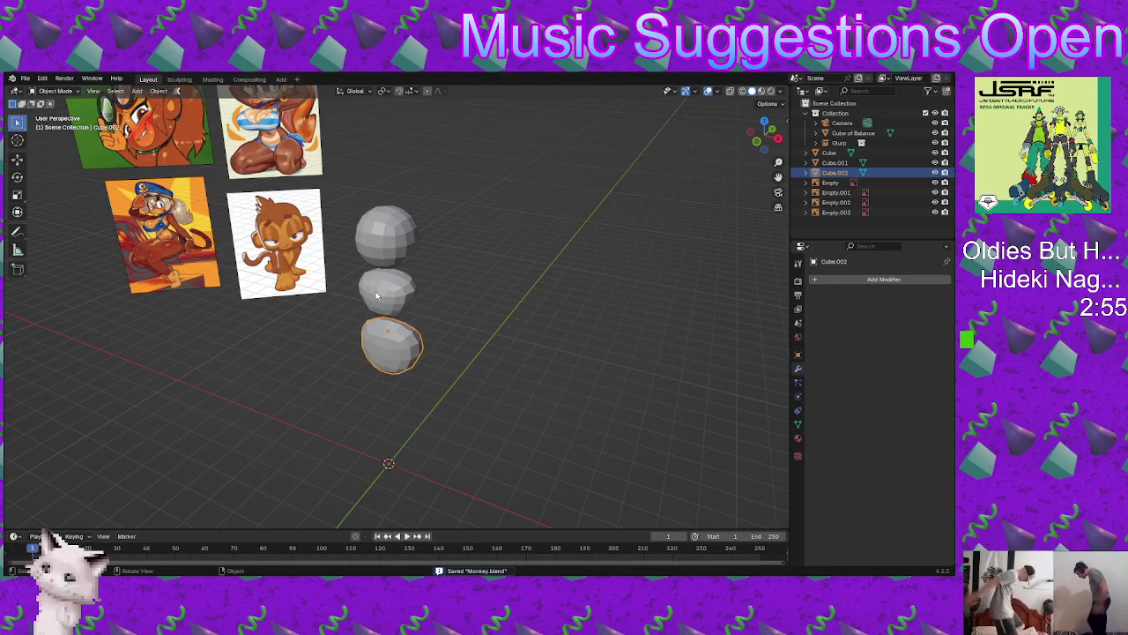
pyautogui.hotkey('shift', 'd')
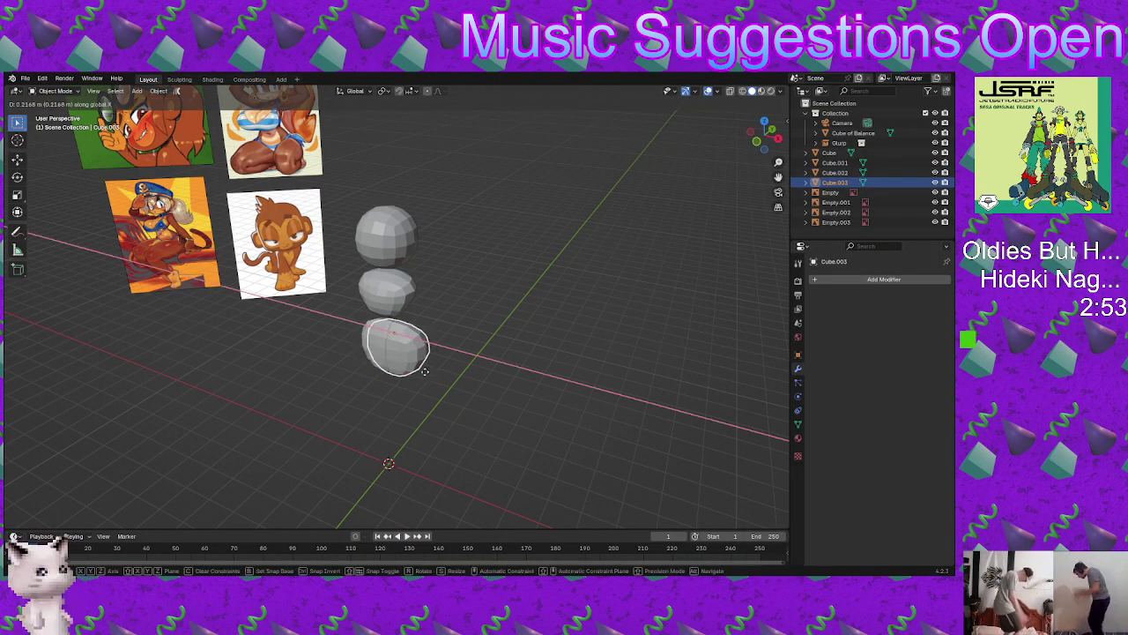
pyautogui.click(494, 370)
pyautogui.moveTo(494, 370); pyautogui.dragTo(512, 401, button='middle')
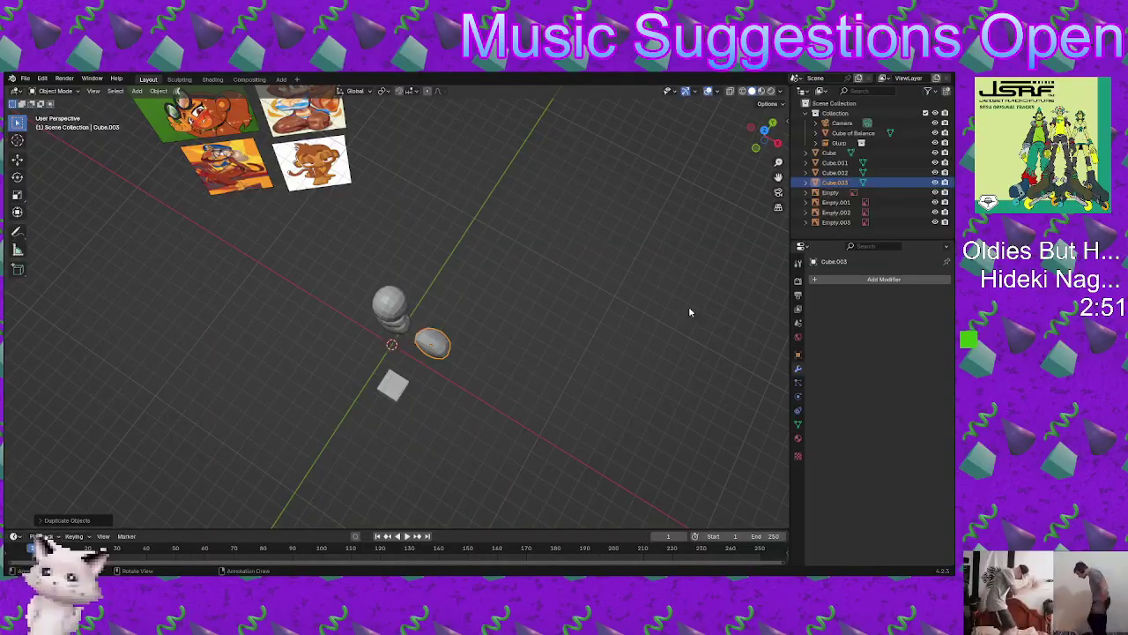
# Step: Add a Mirror modifier on the X axis to the side copy, with Cube of Balance as the mirror object
pyautogui.click(837, 280)
pyautogui.press('space')
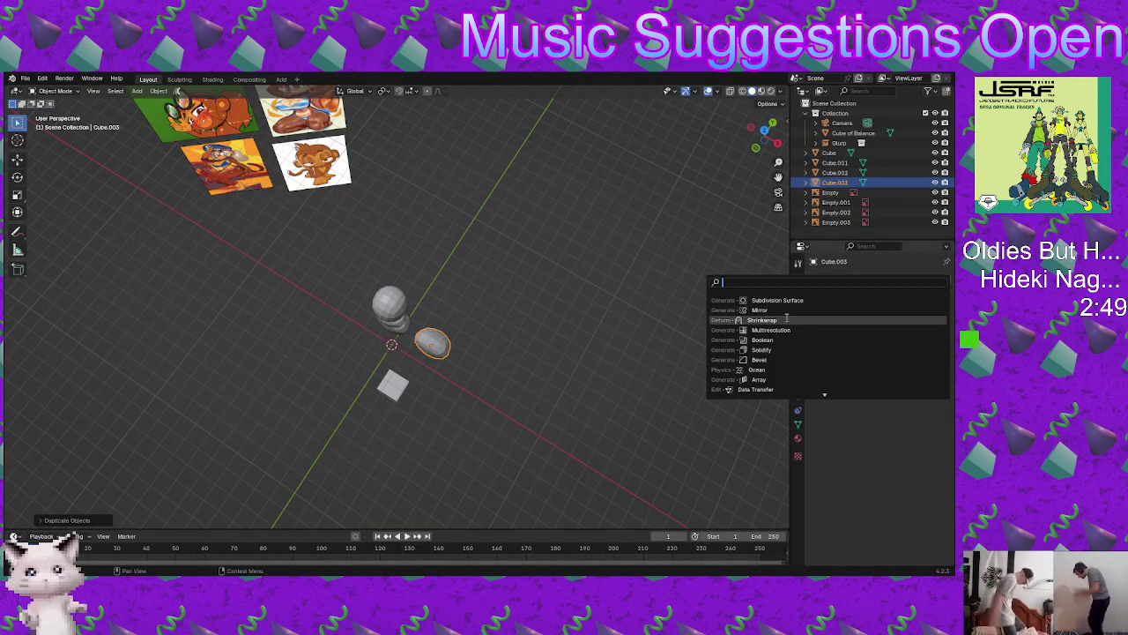
pyautogui.click(769, 311)
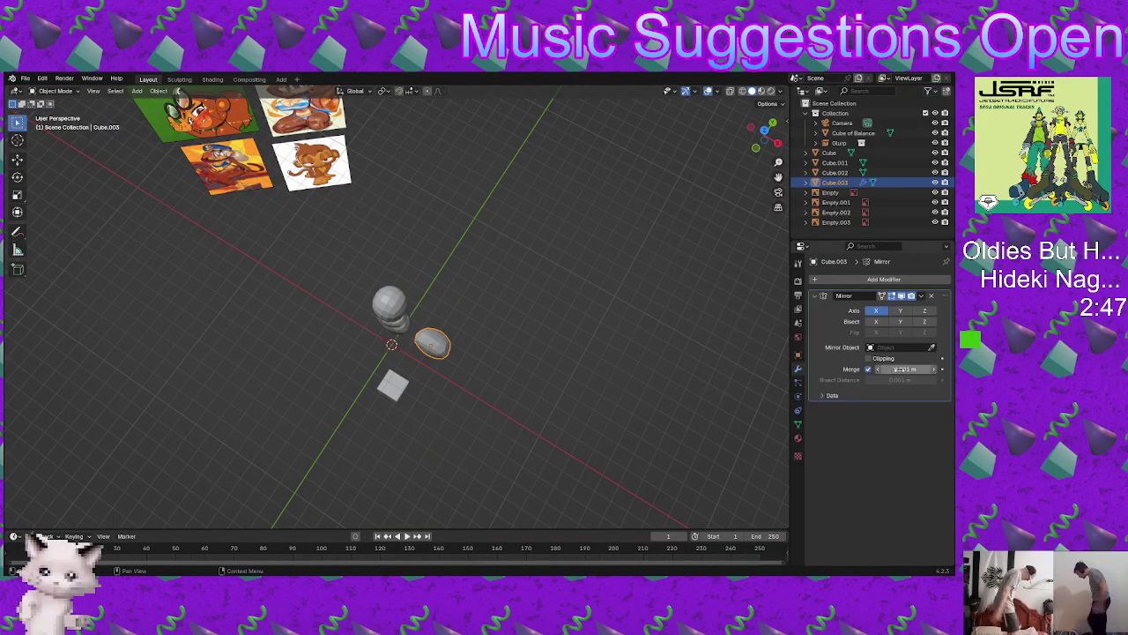
pyautogui.click(386, 387)
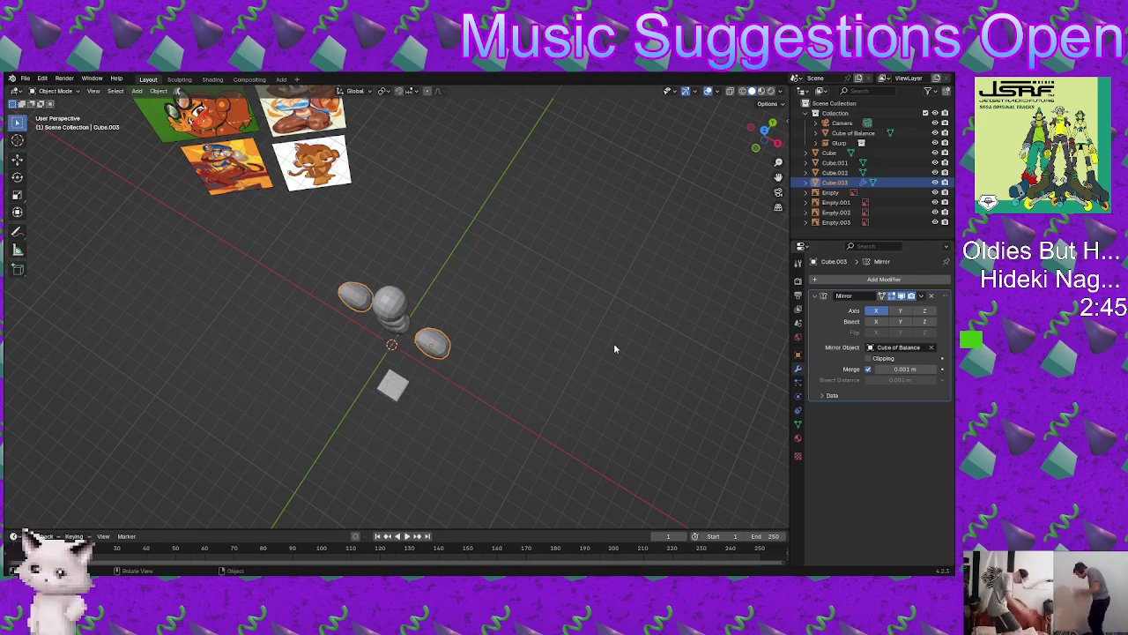
# Step: Move the four reference image empties into a new collection named Refs and collapse it in the outliner
pyautogui.moveTo(614, 343); pyautogui.dragTo(601, 240, button='middle')
pyautogui.click(830, 192)
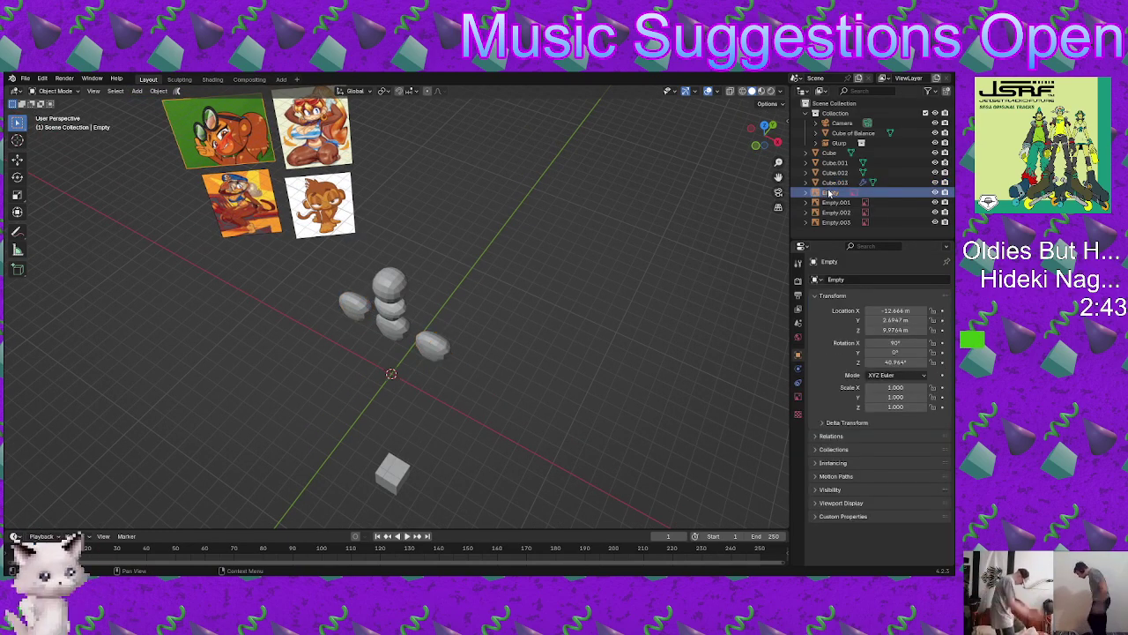
pyautogui.keyDown('shift'); pyautogui.click(831, 223); pyautogui.keyUp('shift')
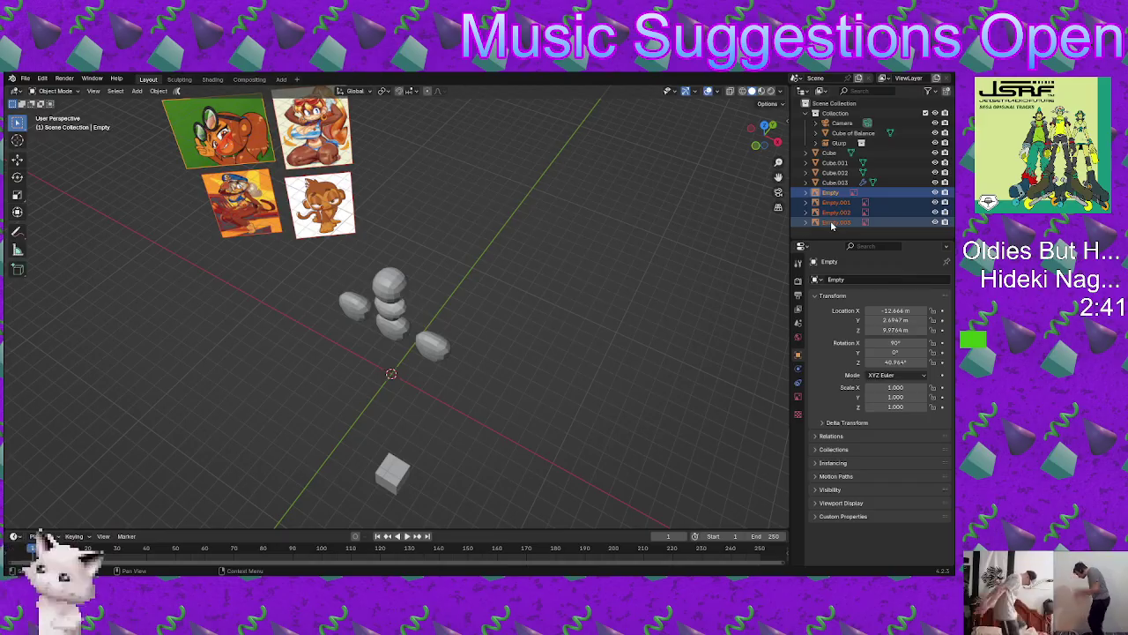
pyautogui.press('m')
pyautogui.click(648, 225)
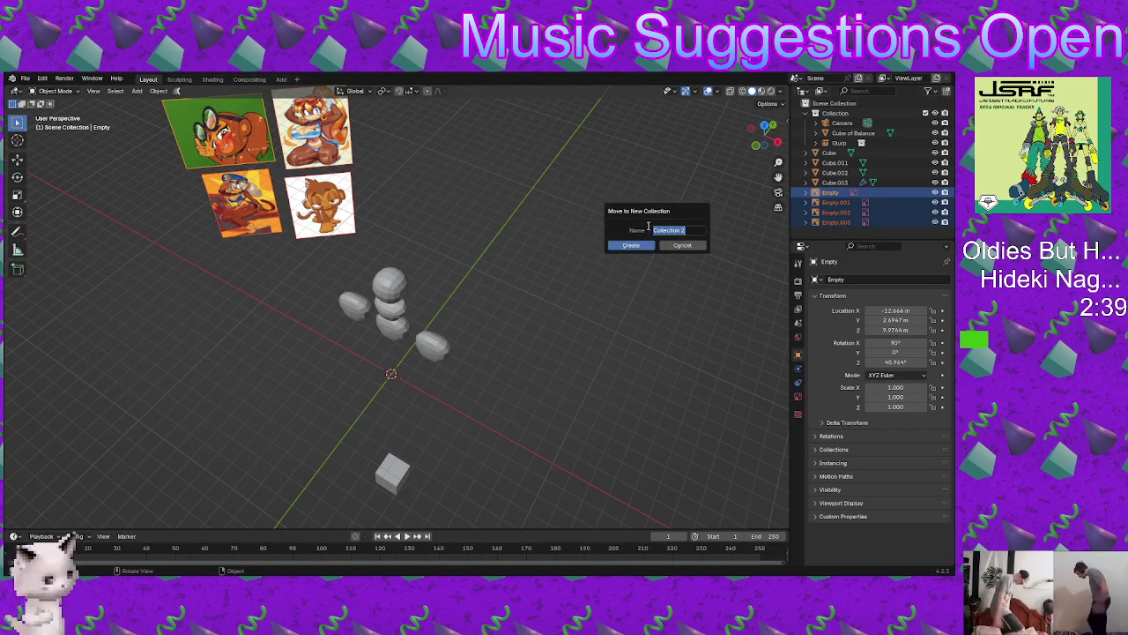
pyautogui.write('Refs')
pyautogui.press('Return')
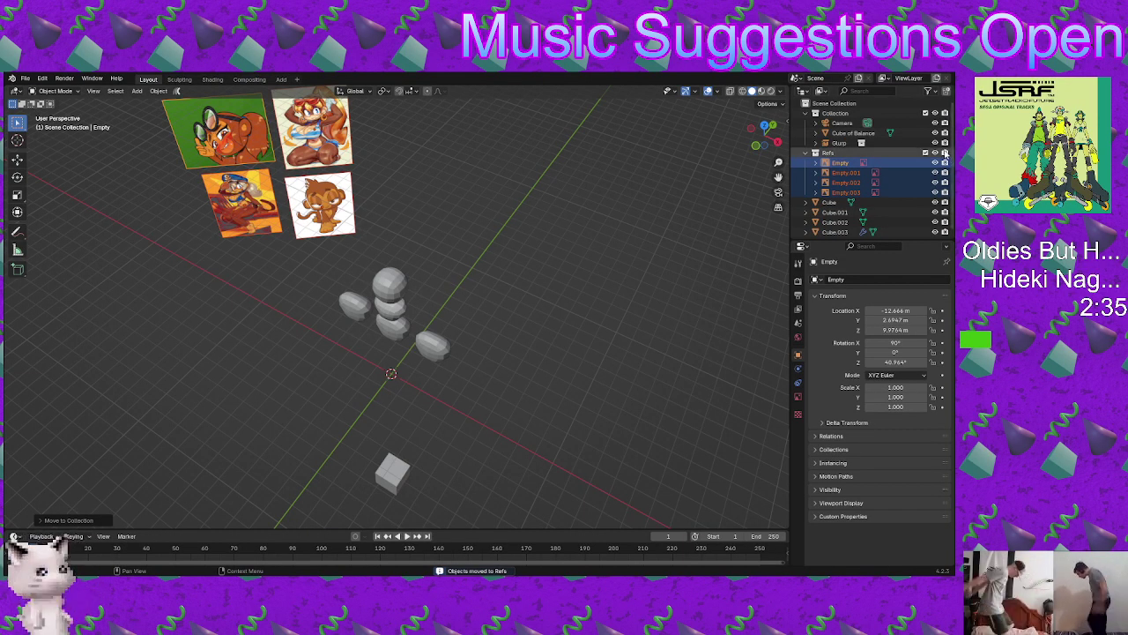
pyautogui.click(807, 154)
# Step: Move the mirrored side piece inward along X and down along Z so the pair sits beneath the hips as thighs
pyautogui.click(423, 349)
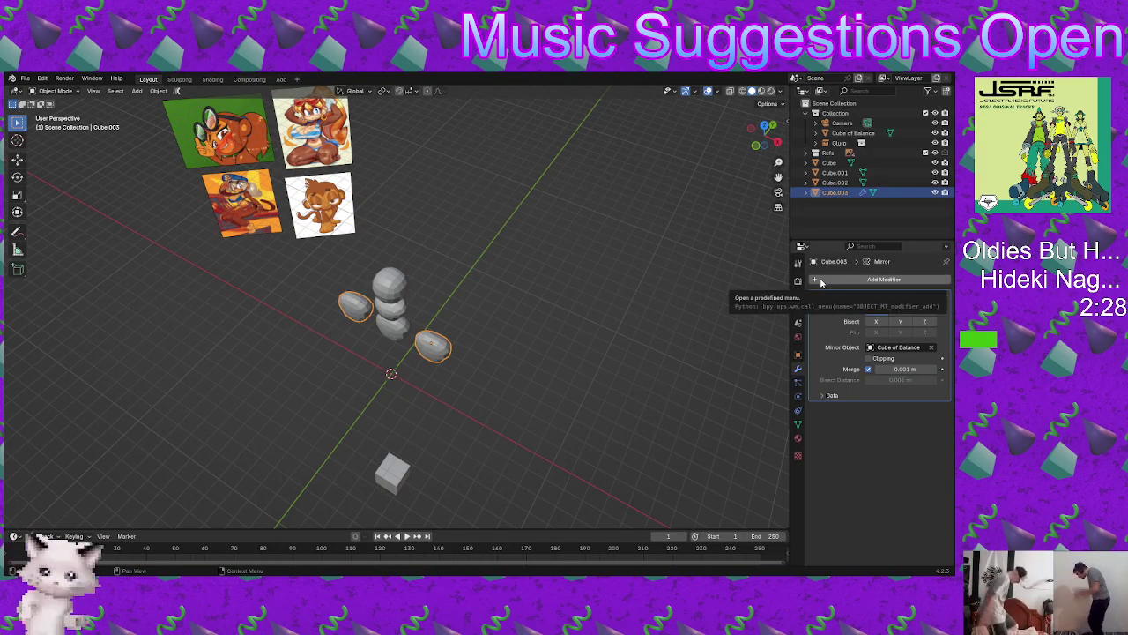
pyautogui.moveTo(583, 277); pyautogui.dragTo(484, 274, button='middle')
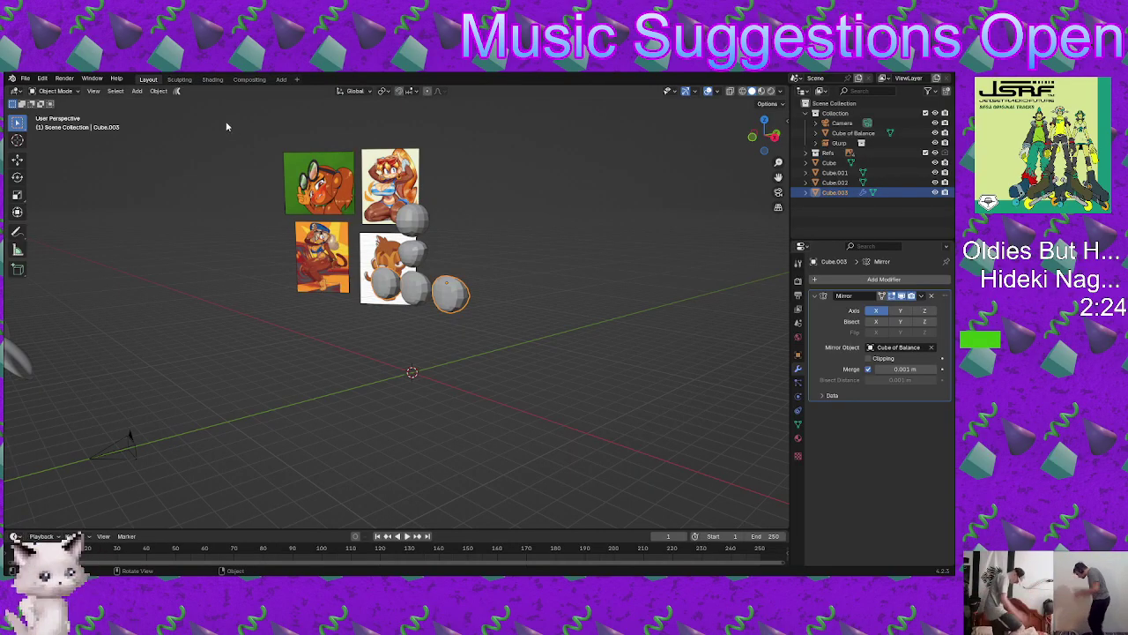
pyautogui.hotkey('ctrl', 'Tab')
pyautogui.click(490, 276)
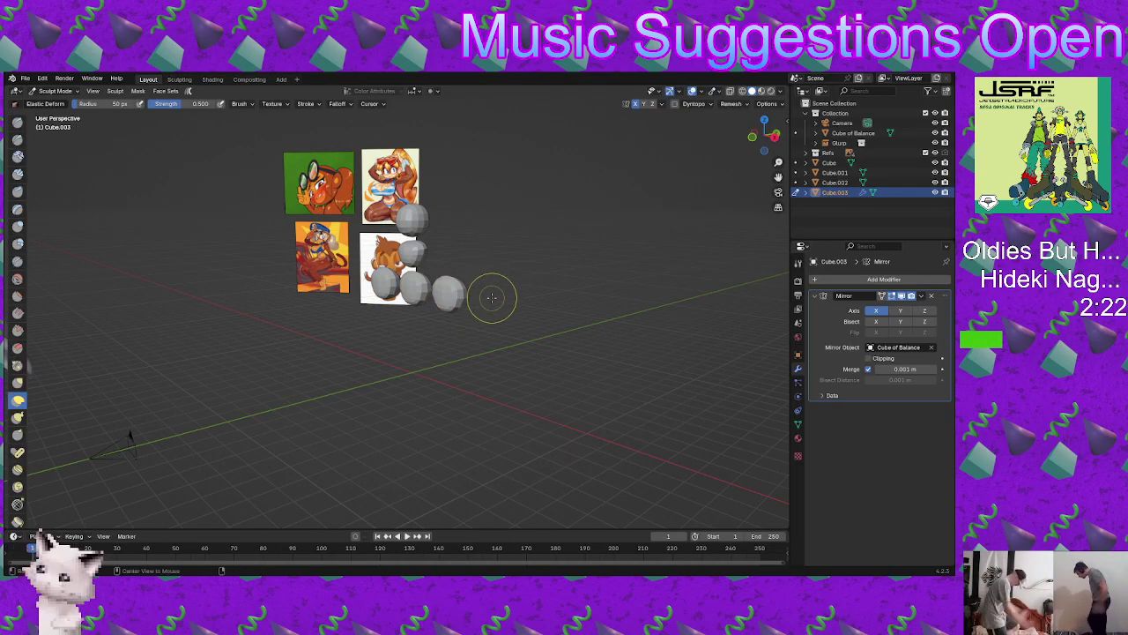
pyautogui.moveTo(493, 298)
pyautogui.keyDown('alt'); pyautogui.mouseDown(button='middle')
pyautogui.moveTo(415, 296)
pyautogui.moveTo(506, 302)
pyautogui.mouseUp(button='middle'); pyautogui.keyUp('alt')
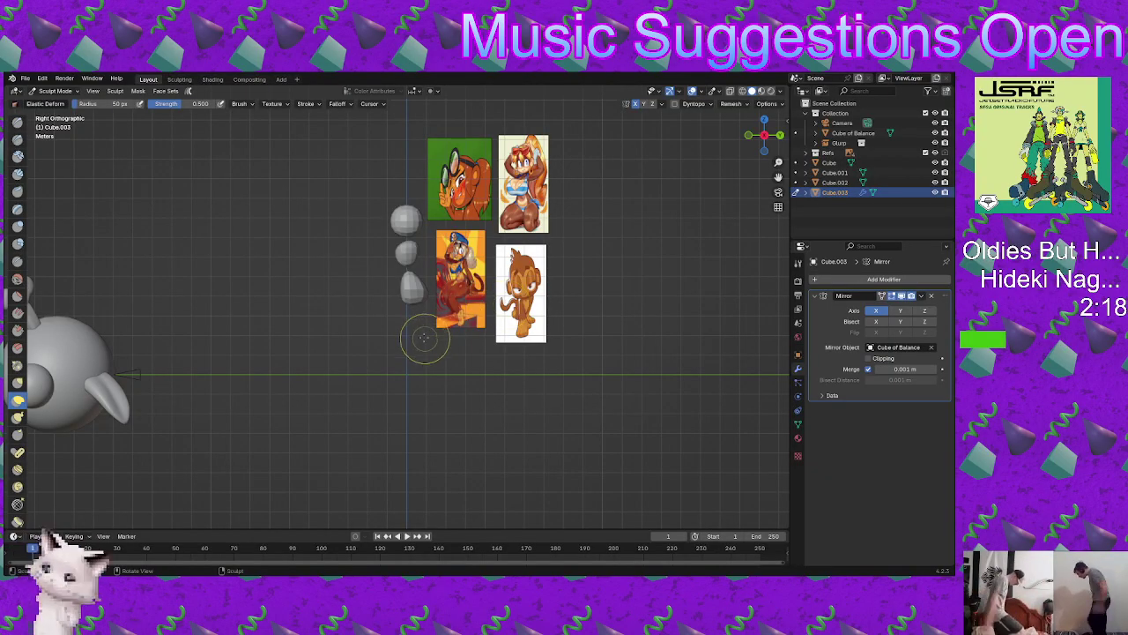
pyautogui.press('KP_1')
pyautogui.scroll(3, 536, 344)
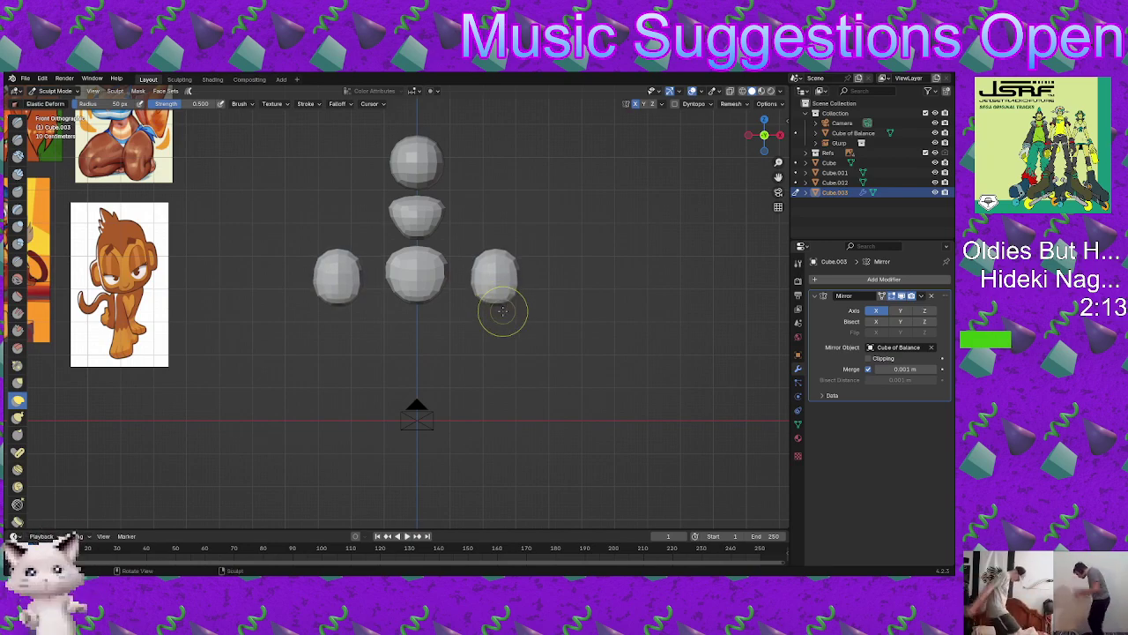
pyautogui.hotkey('ctrl', 'Tab')
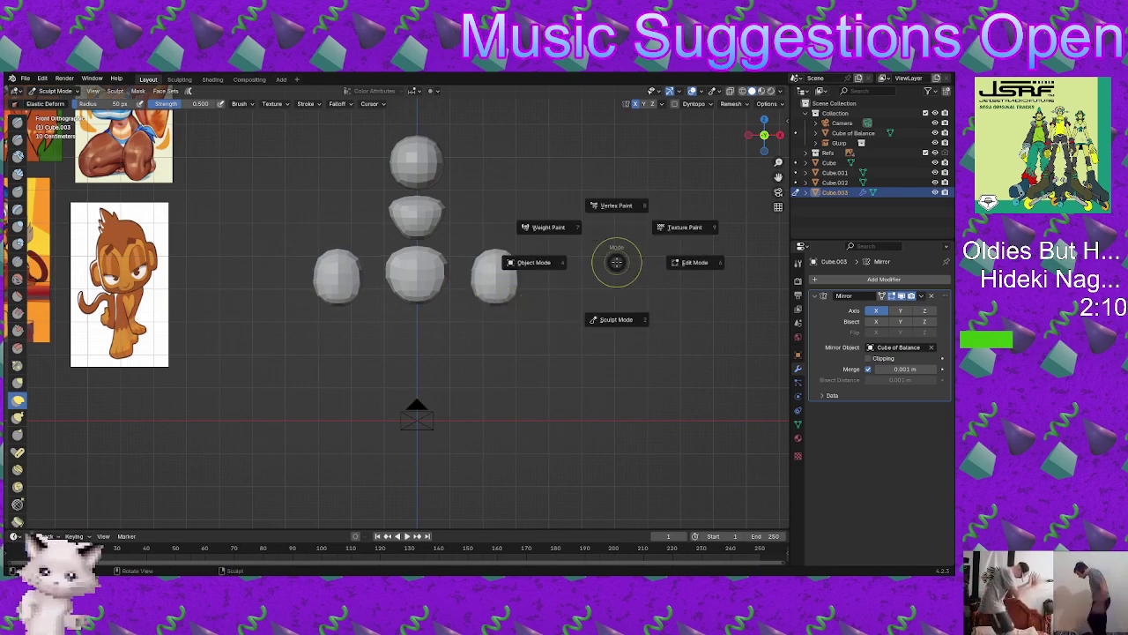
pyautogui.click(568, 259)
pyautogui.press('g')
pyautogui.press('x')
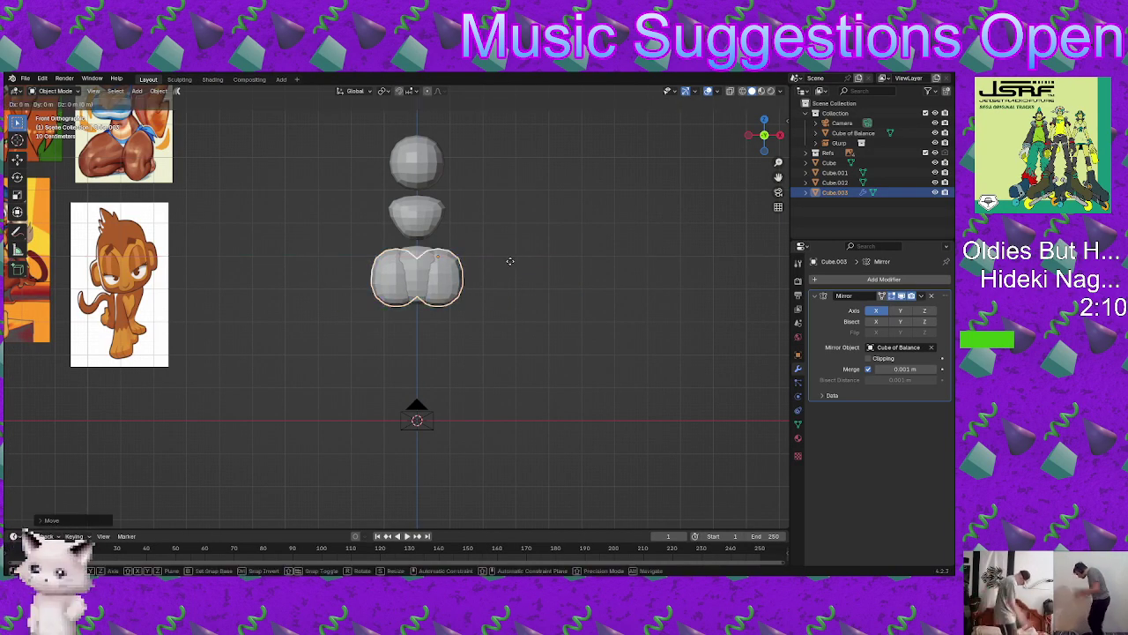
pyautogui.press('z')
pyautogui.click(507, 300)
pyautogui.click(507, 292)
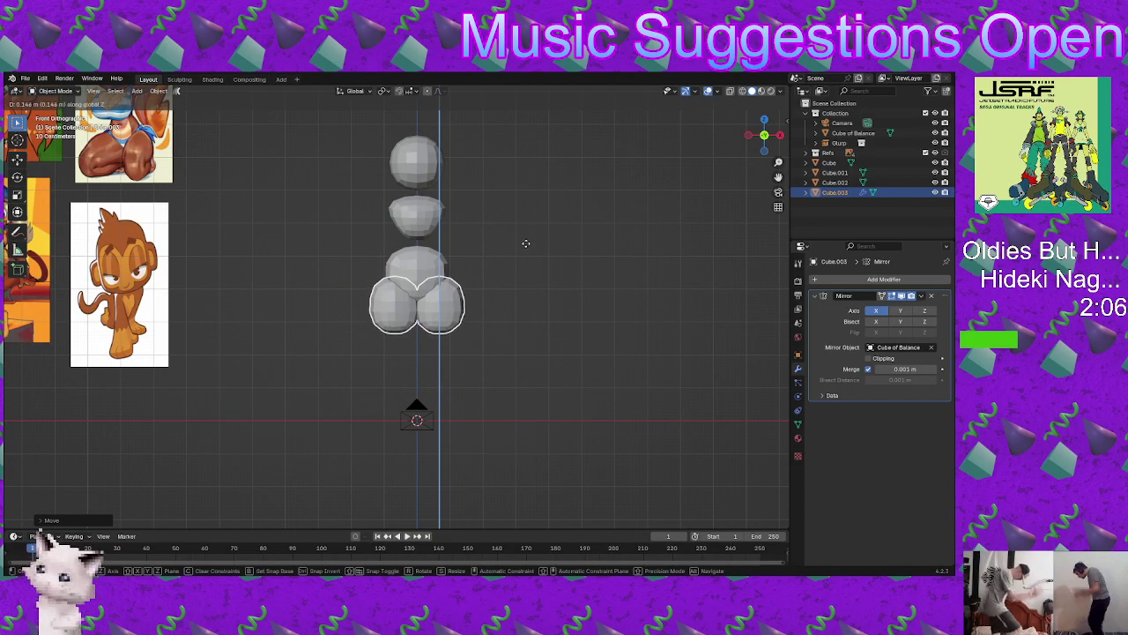
# Step: Sculpt the thighs with Elastic Deform, pulling their upper ends up and around the sides of the hip piece
pyautogui.hotkey('ctrl', 'Tab')
pyautogui.click(528, 280)
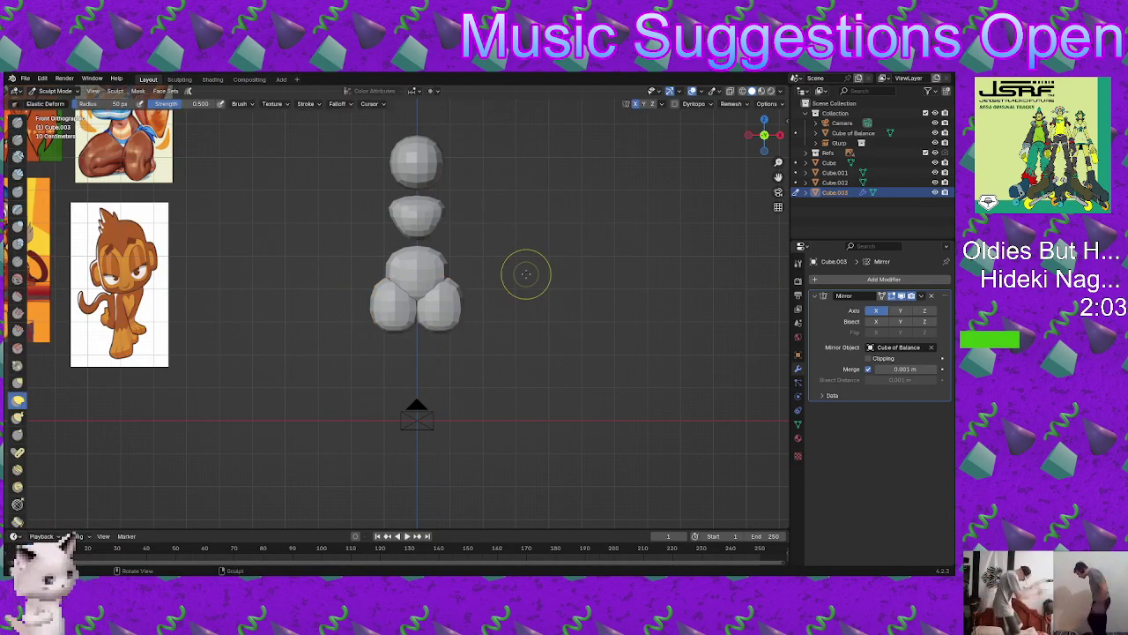
pyautogui.moveTo(411, 298)
pyautogui.mouseDown()
pyautogui.moveTo(425, 304)
pyautogui.moveTo(469, 246)
pyautogui.moveTo(478, 207)
pyautogui.mouseUp()
pyautogui.scroll(2, 485, 290)
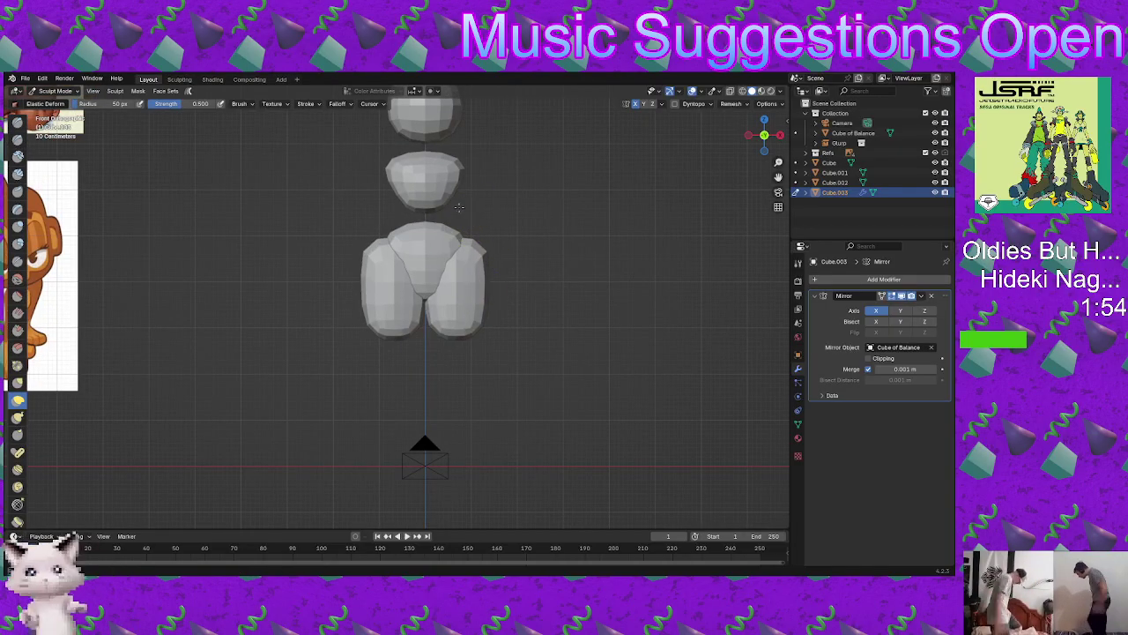
pyautogui.moveTo(458, 249)
pyautogui.mouseDown()
pyautogui.moveTo(466, 225)
pyautogui.moveTo(456, 227)
pyautogui.mouseUp()
pyautogui.moveTo(428, 287)
pyautogui.mouseDown()
pyautogui.moveTo(446, 292)
pyautogui.moveTo(426, 284)
pyautogui.mouseUp()
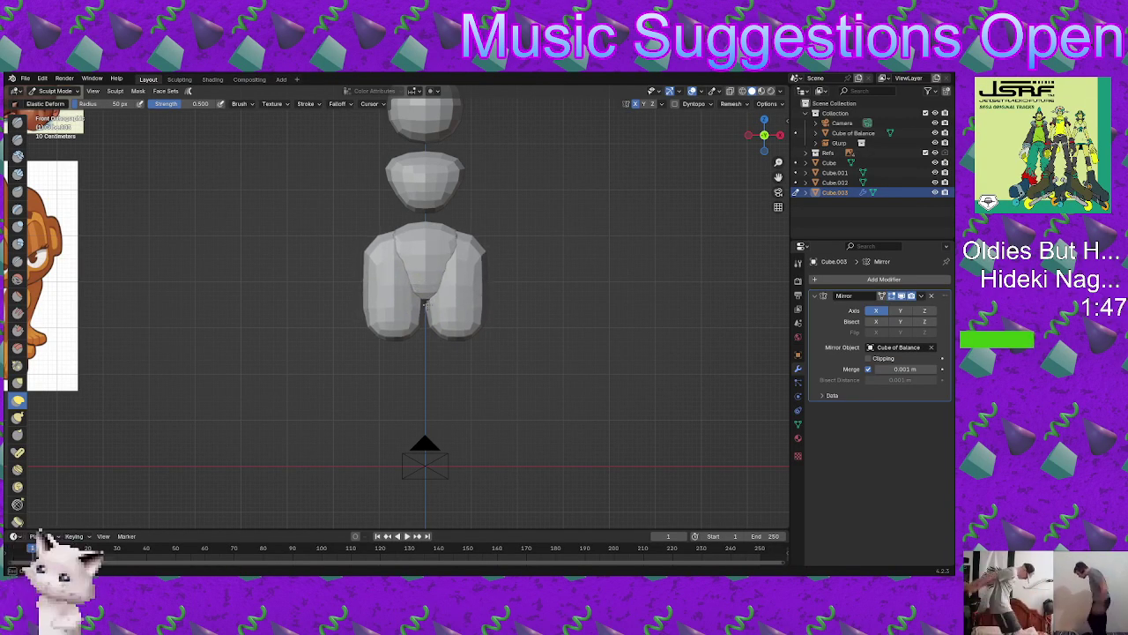
# Step: Stretch the lower ends of the thighs downward with Elastic Deform to lengthen and taper them
pyautogui.moveTo(426, 339)
pyautogui.mouseDown()
pyautogui.moveTo(478, 375)
pyautogui.moveTo(488, 446)
pyautogui.moveTo(485, 432)
pyautogui.mouseUp()
pyautogui.moveTo(484, 352); pyautogui.dragTo(518, 375)
pyautogui.moveTo(569, 350); pyautogui.dragTo(445, 264, button='middle')
pyautogui.scroll(3, 449, 259)
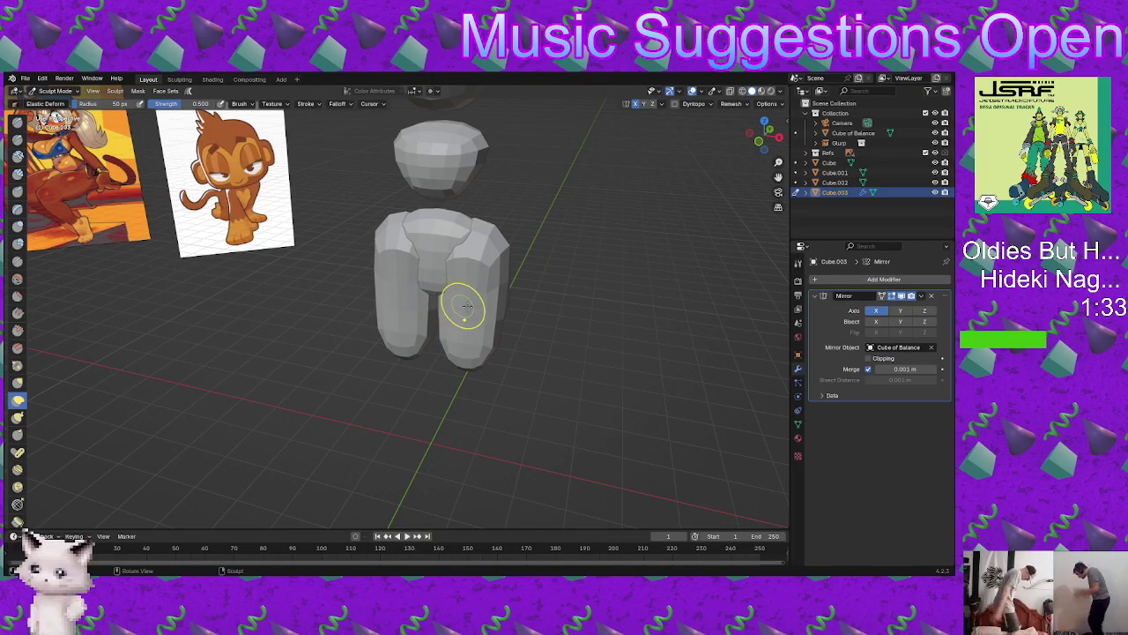
# Step: Refine the thigh's surface beside the hips with Elastic Deform, checking the form from the back, side and front
pyautogui.moveTo(464, 305); pyautogui.dragTo(426, 280, button='middle')
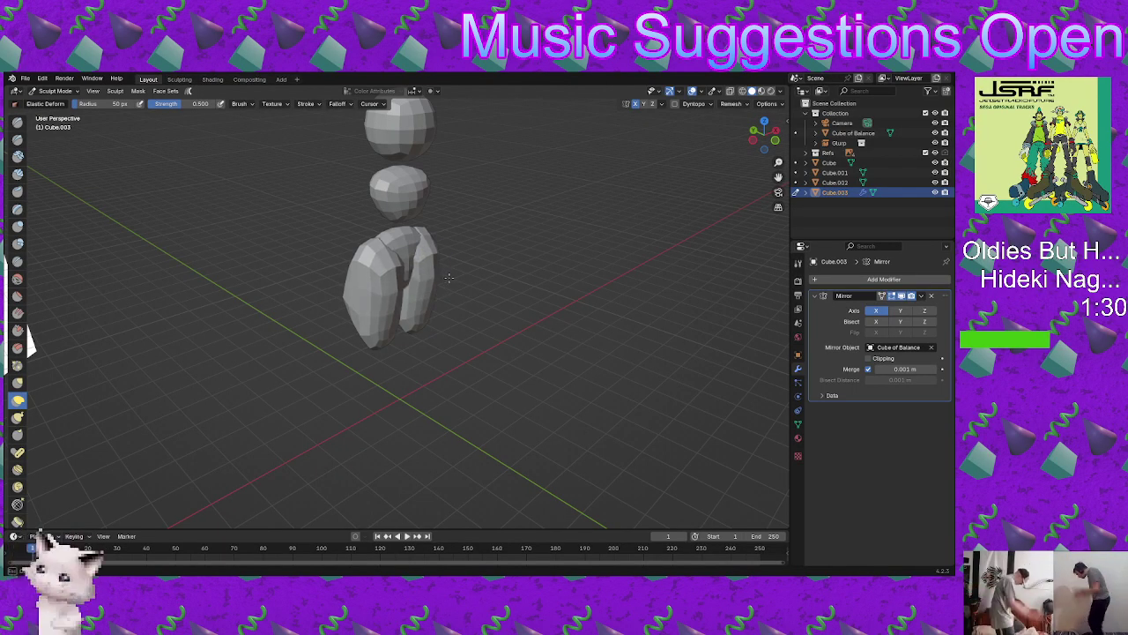
pyautogui.moveTo(423, 252); pyautogui.dragTo(435, 299, button='middle')
pyautogui.moveTo(435, 299); pyautogui.dragTo(567, 268, button='middle')
pyautogui.keyDown('ctrl'); pyautogui.moveTo(422, 374); pyautogui.dragTo(418, 317, button='middle'); pyautogui.keyUp('ctrl')
pyautogui.moveTo(418, 317); pyautogui.dragTo(471, 327, button='middle')
pyautogui.scroll(-3, 414, 304)
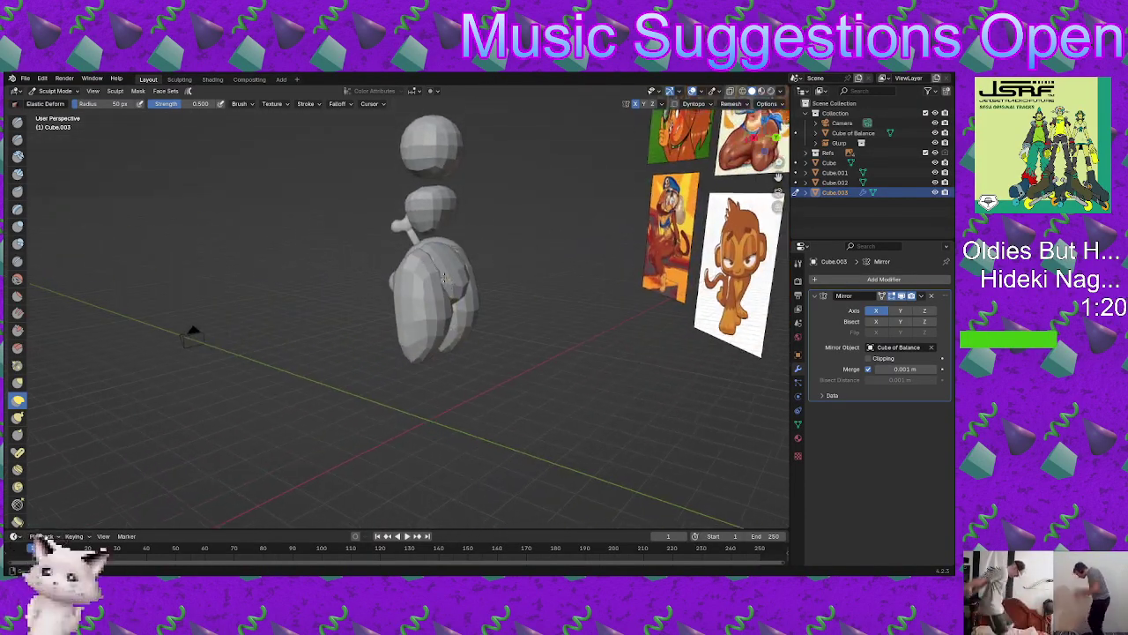
pyautogui.keyDown('ctrl'); pyautogui.moveTo(438, 254); pyautogui.dragTo(433, 314, button='middle'); pyautogui.keyUp('ctrl')
pyautogui.moveTo(433, 314)
pyautogui.keyDown('ctrl'); pyautogui.mouseDown(button='middle')
pyautogui.moveTo(433, 288)
pyautogui.moveTo(448, 321)
pyautogui.mouseUp(button='middle'); pyautogui.keyUp('ctrl')
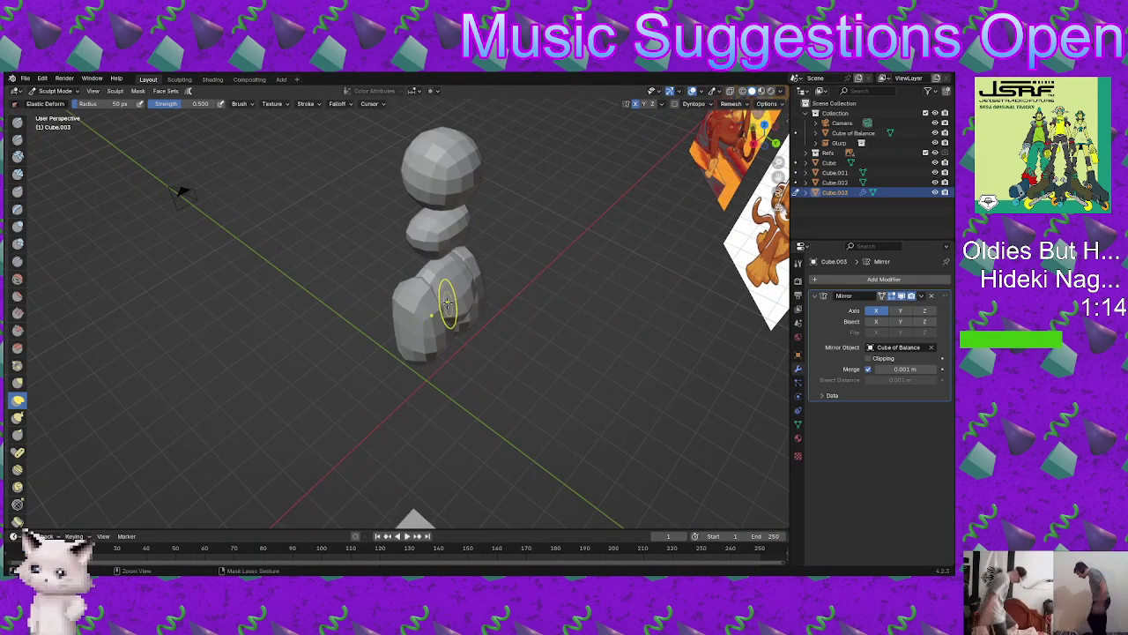
pyautogui.moveTo(448, 302); pyautogui.dragTo(470, 323)
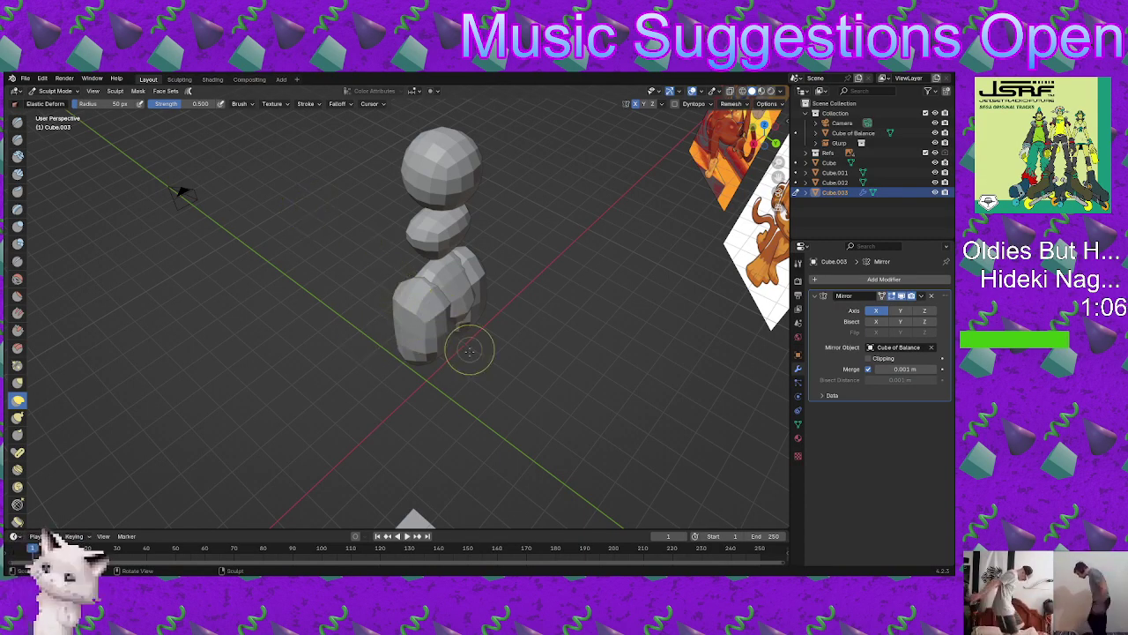
pyautogui.moveTo(423, 332); pyautogui.dragTo(441, 297, button='middle')
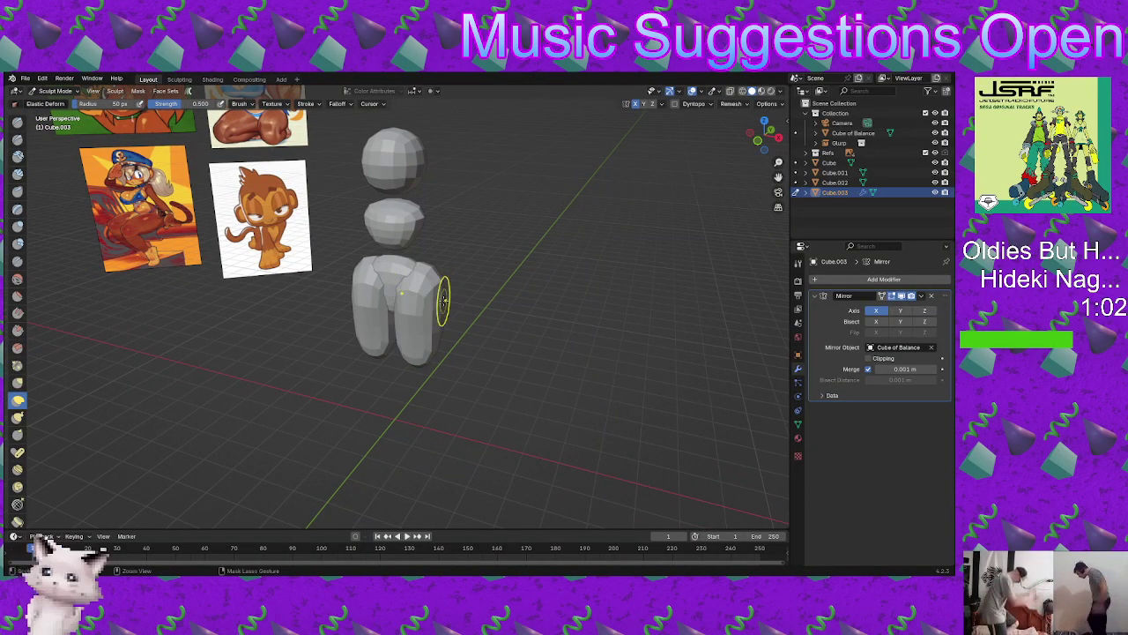
pyautogui.moveTo(438, 315); pyautogui.dragTo(397, 330, button='middle')
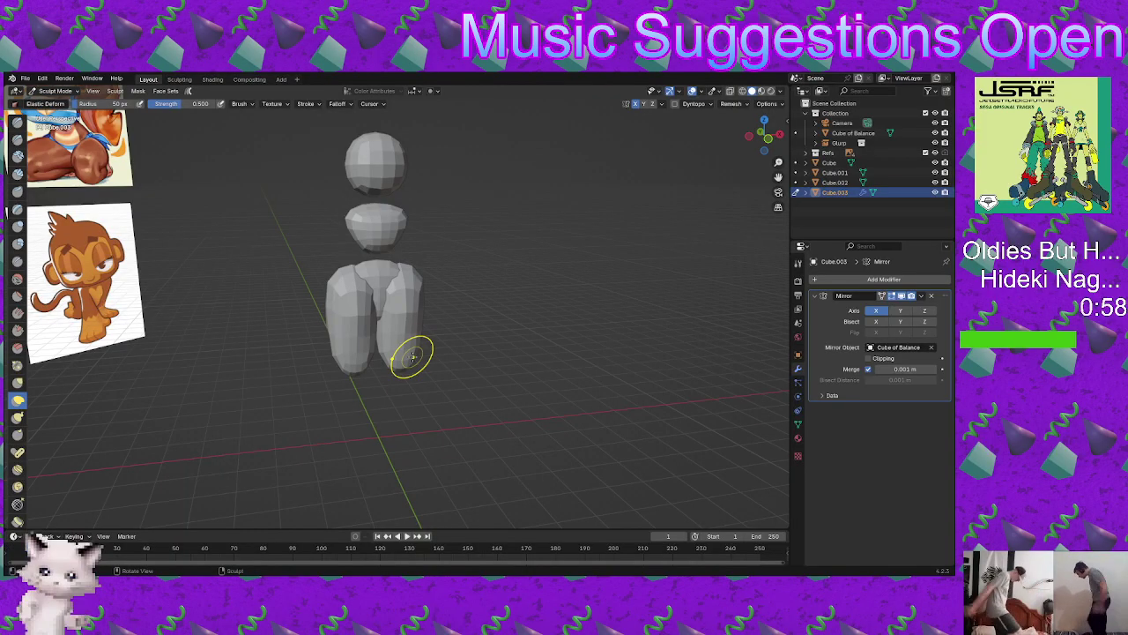
# Step: Return to Object Mode and adjust the spacing of the mirrored thighs along the X axis
pyautogui.hotkey('ctrl', 'Tab')
pyautogui.click(402, 244)
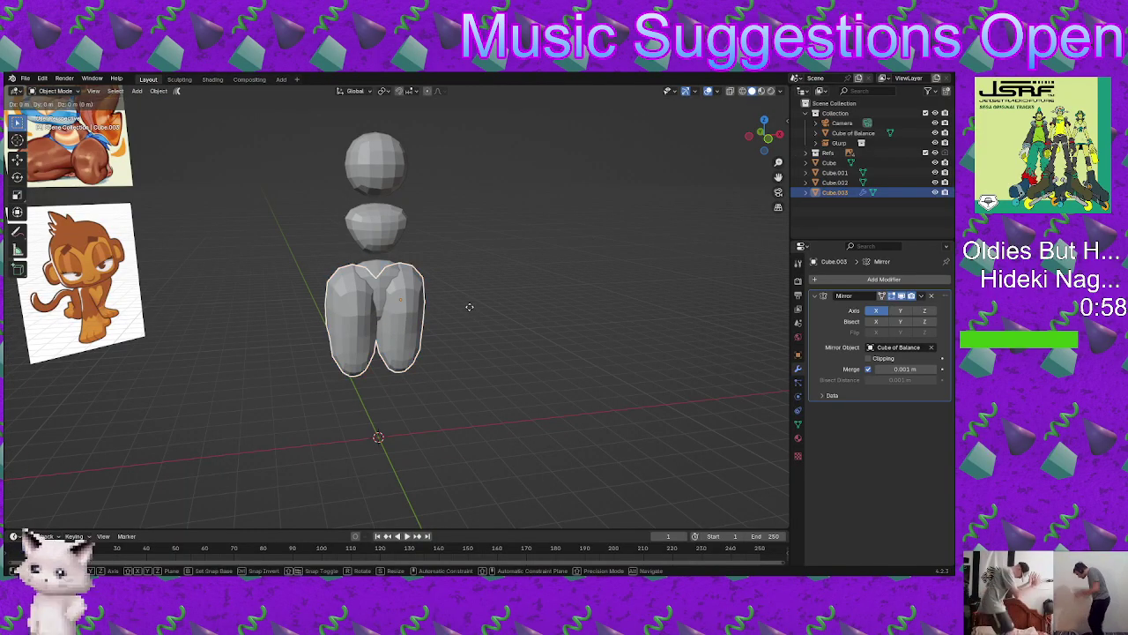
pyautogui.press('g')
pyautogui.press('x')
pyautogui.click(495, 305)
pyautogui.moveTo(495, 305); pyautogui.dragTo(450, 318, button='middle')
# Step: Resume sculpting and reshape the upper inner part of the thighs where they meet the hip piece
pyautogui.hotkey('ctrl', 'Tab')
pyautogui.click(449, 349)
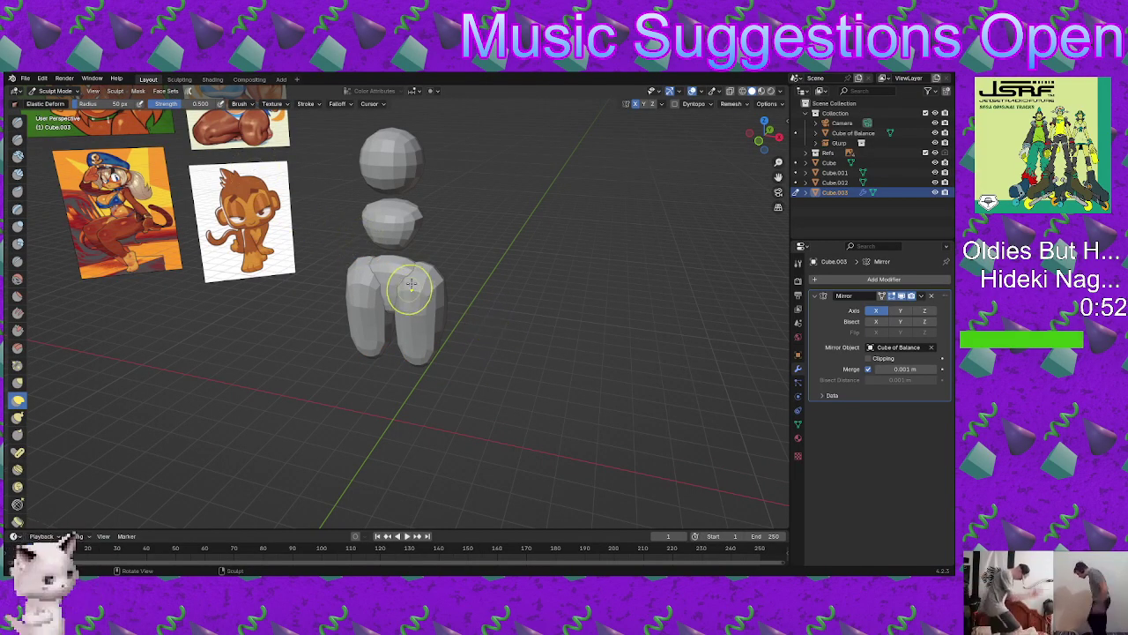
pyautogui.moveTo(411, 284)
pyautogui.mouseDown(button='middle')
pyautogui.moveTo(463, 291)
pyautogui.moveTo(400, 272)
pyautogui.moveTo(405, 284)
pyautogui.moveTo(419, 277)
pyautogui.mouseUp(button='middle')
pyautogui.moveTo(413, 283); pyautogui.dragTo(407, 286)
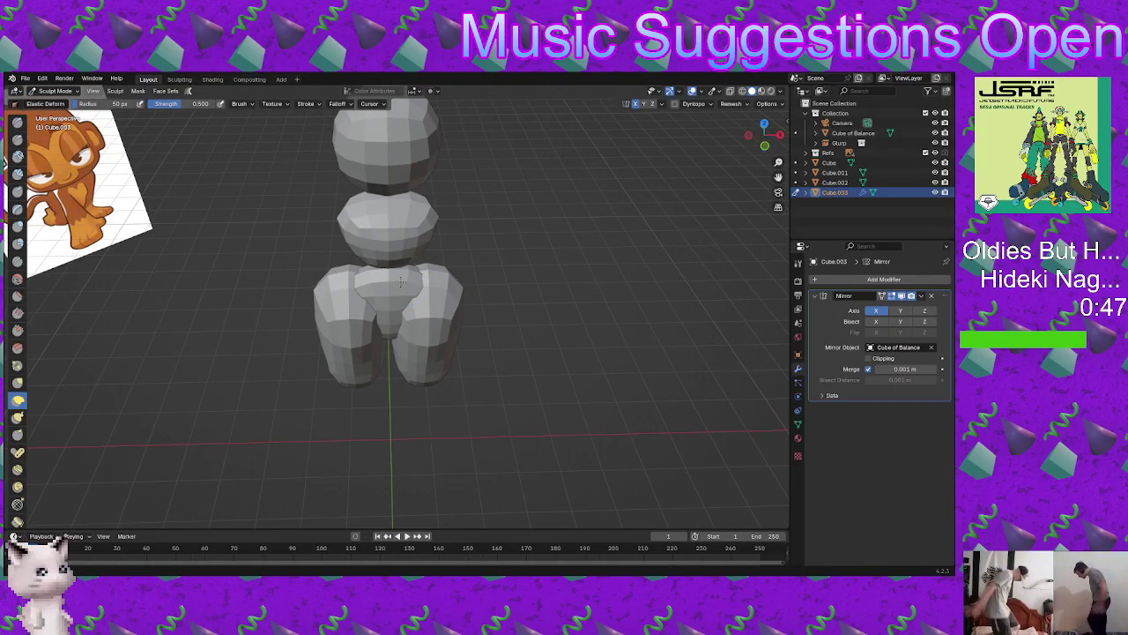
pyautogui.moveTo(435, 307)
pyautogui.mouseDown(button='middle')
pyautogui.moveTo(449, 315)
pyautogui.moveTo(379, 260)
pyautogui.moveTo(342, 247)
pyautogui.moveTo(277, 283)
pyautogui.moveTo(325, 328)
pyautogui.moveTo(418, 335)
pyautogui.moveTo(431, 321)
pyautogui.moveTo(429, 360)
pyautogui.moveTo(572, 388)
pyautogui.mouseUp(button='middle')
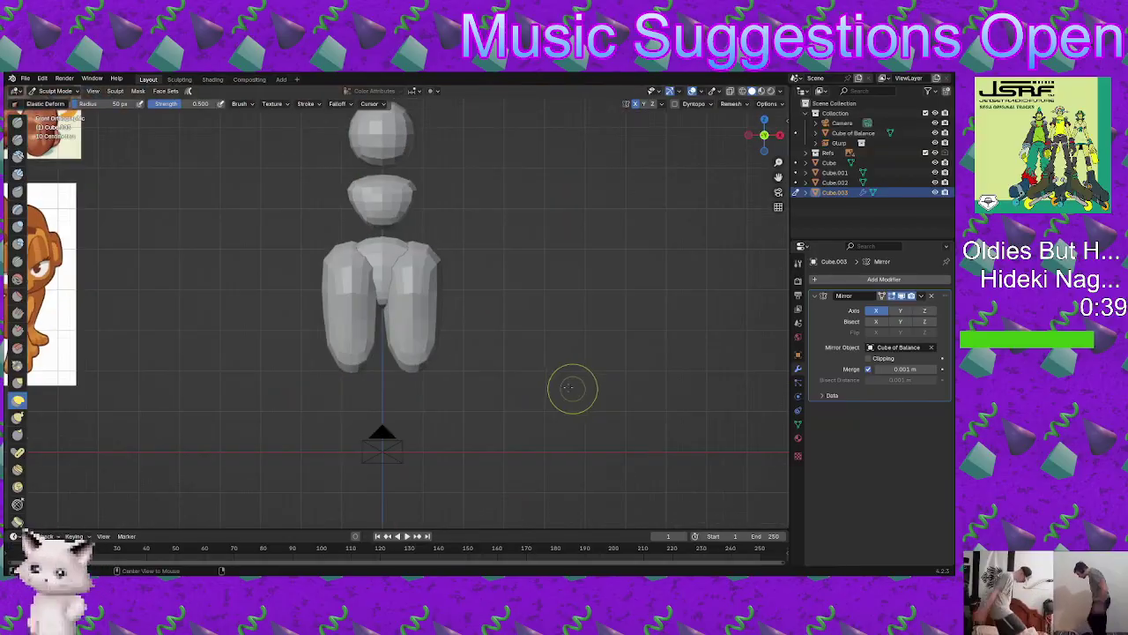
# Step: Shape the thighs' side profile with Elastic Deform into a slimmer form tapering toward the knee
pyautogui.moveTo(408, 327)
pyautogui.keyDown('alt'); pyautogui.mouseDown(button='middle')
pyautogui.moveTo(314, 352)
pyautogui.moveTo(415, 327)
pyautogui.moveTo(388, 319)
pyautogui.mouseUp(button='middle'); pyautogui.keyUp('alt')
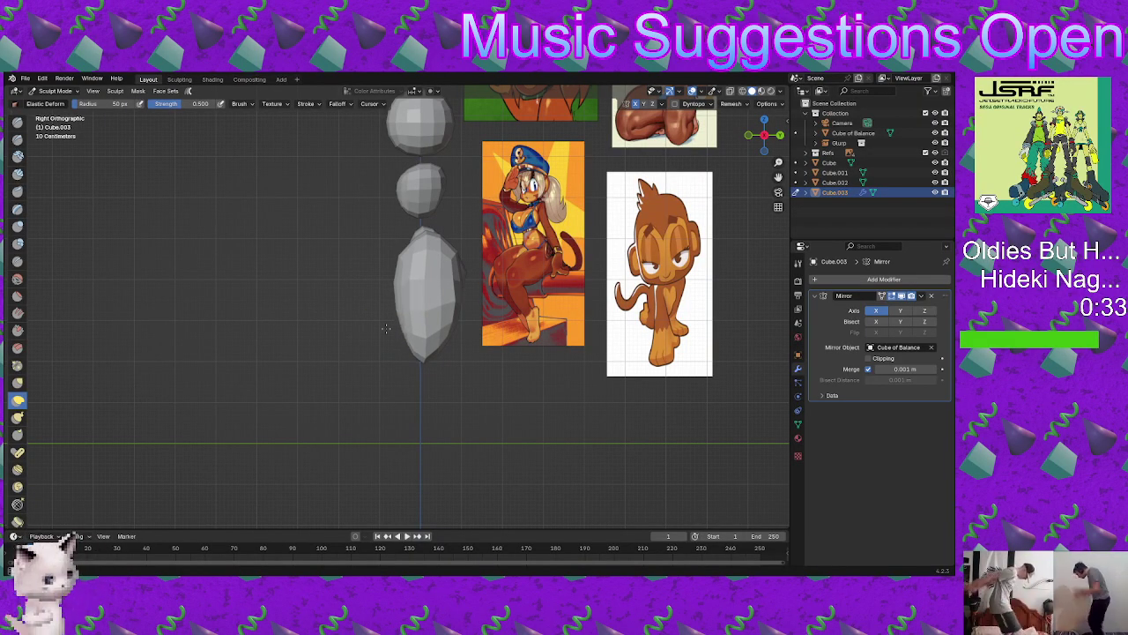
pyautogui.scroll(5, 409, 360)
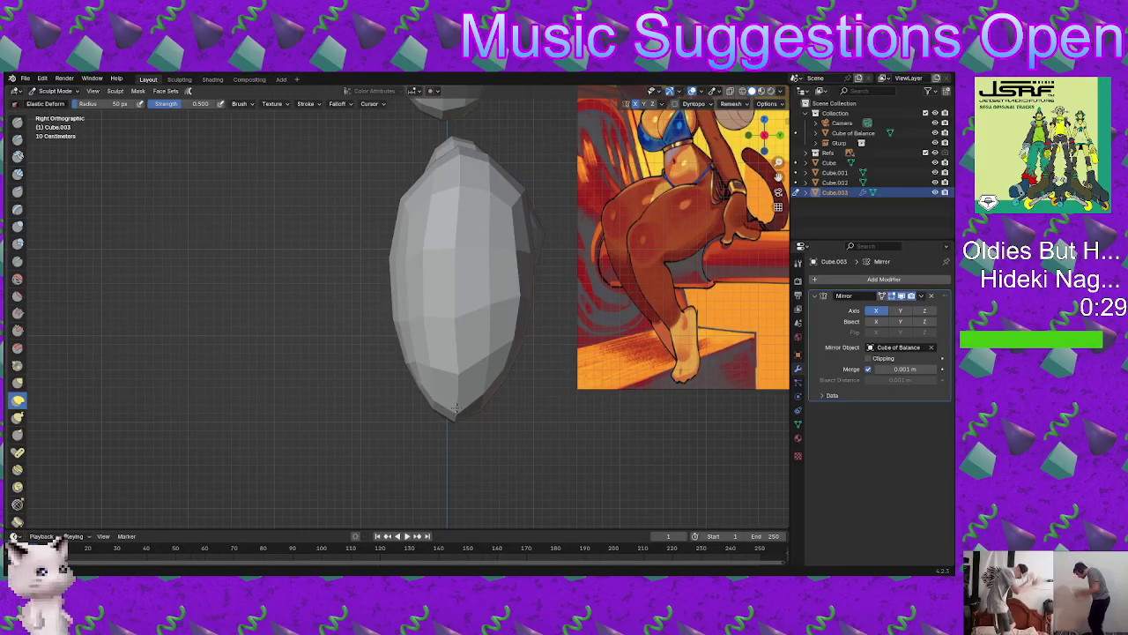
pyautogui.scroll(-5, 383, 418)
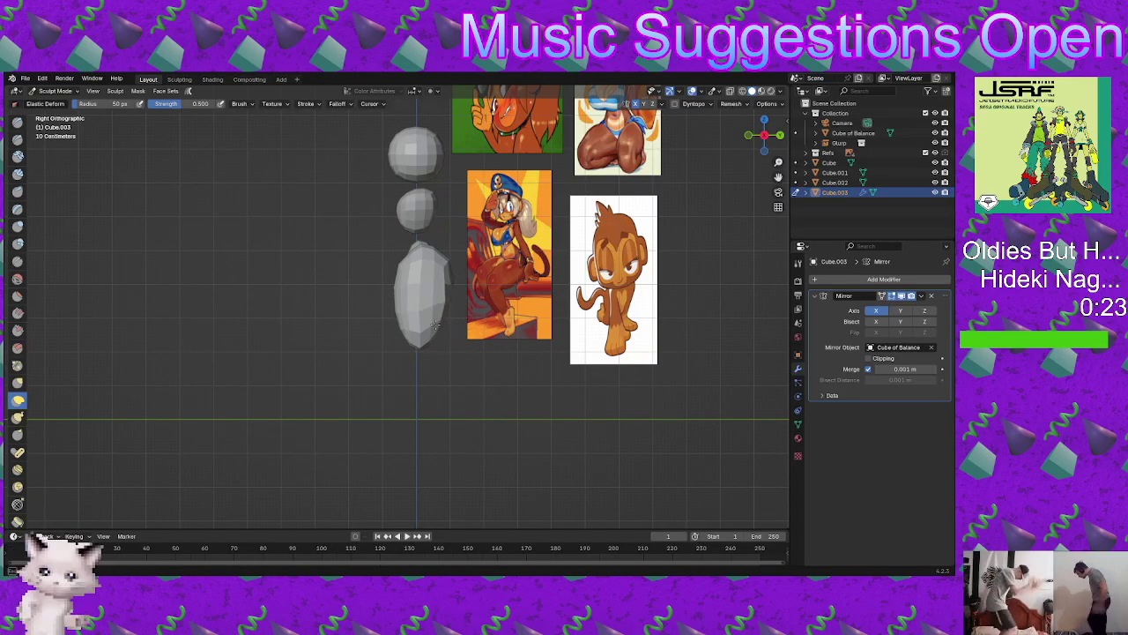
pyautogui.scroll(2, 430, 328)
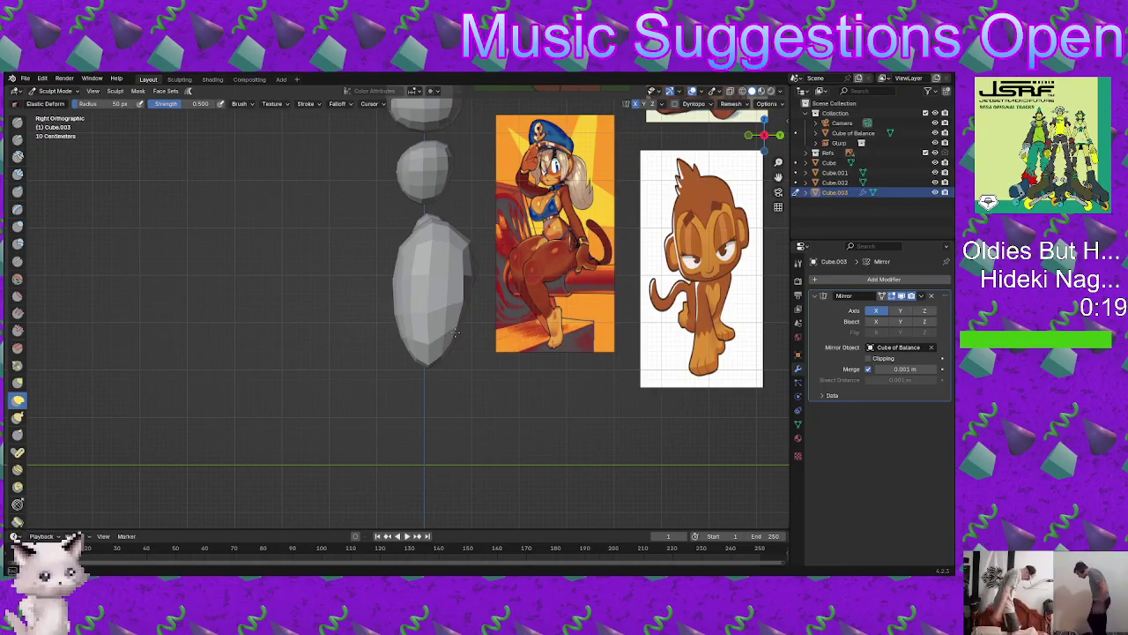
pyautogui.keyDown('shift'); pyautogui.moveTo(460, 324); pyautogui.dragTo(424, 406, button='middle'); pyautogui.keyUp('shift')
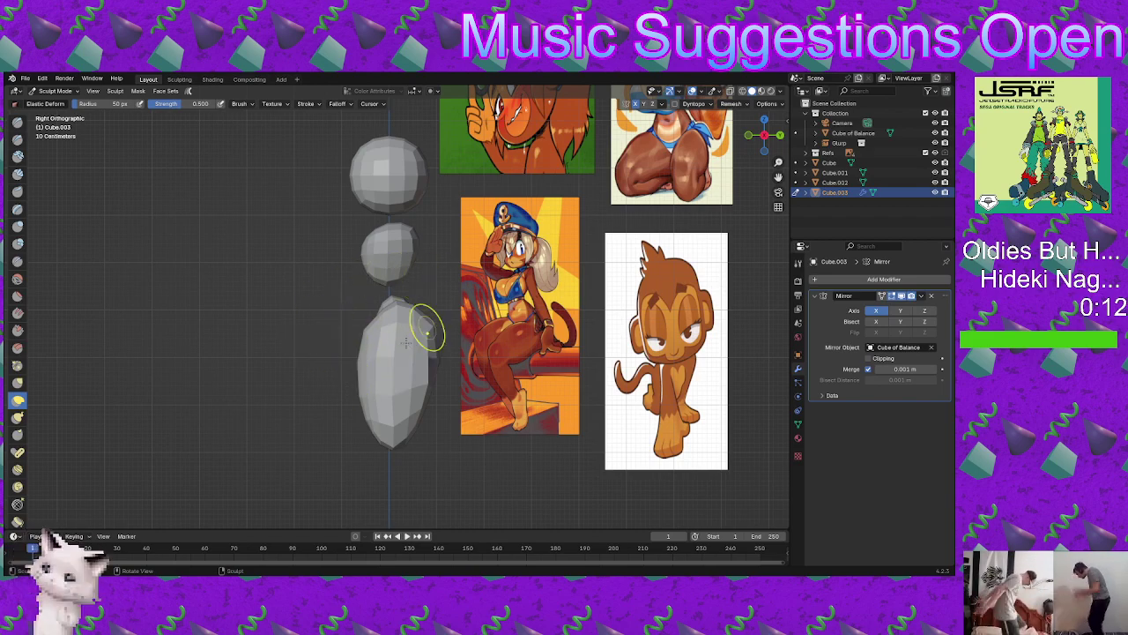
pyautogui.moveTo(320, 330); pyautogui.dragTo(446, 315, button='middle')
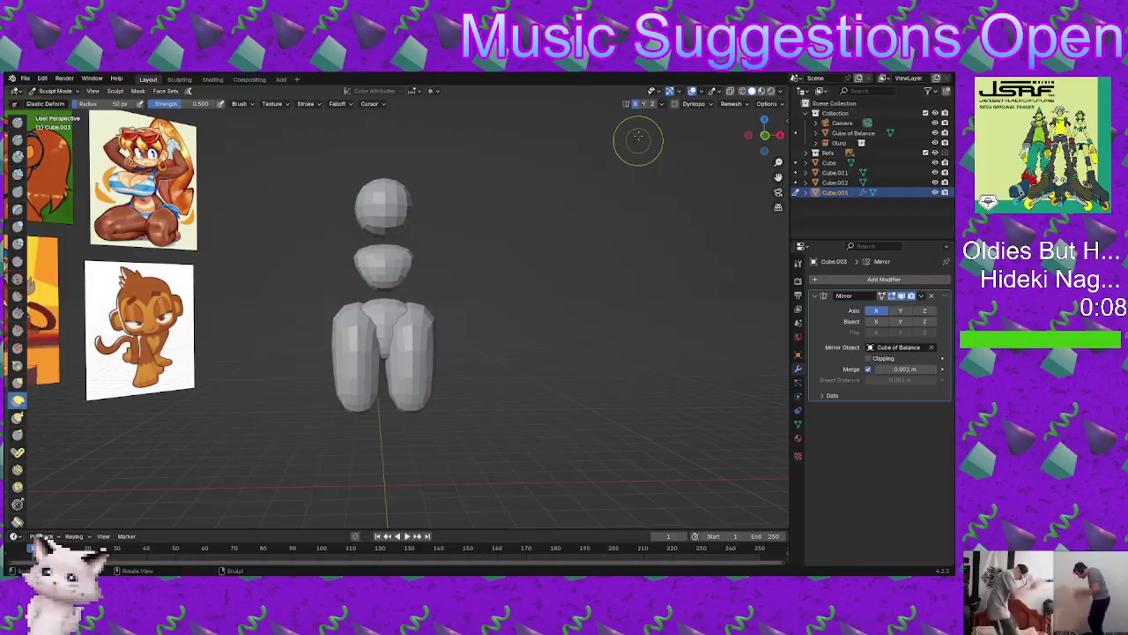
# Step: Turn off X sculpt symmetry for the thigh and pull its outer side outward to make the upper thigh wider
pyautogui.click(634, 104)
pyautogui.keyDown('alt'); pyautogui.moveTo(479, 328); pyautogui.dragTo(468, 365, button='middle'); pyautogui.keyUp('alt')
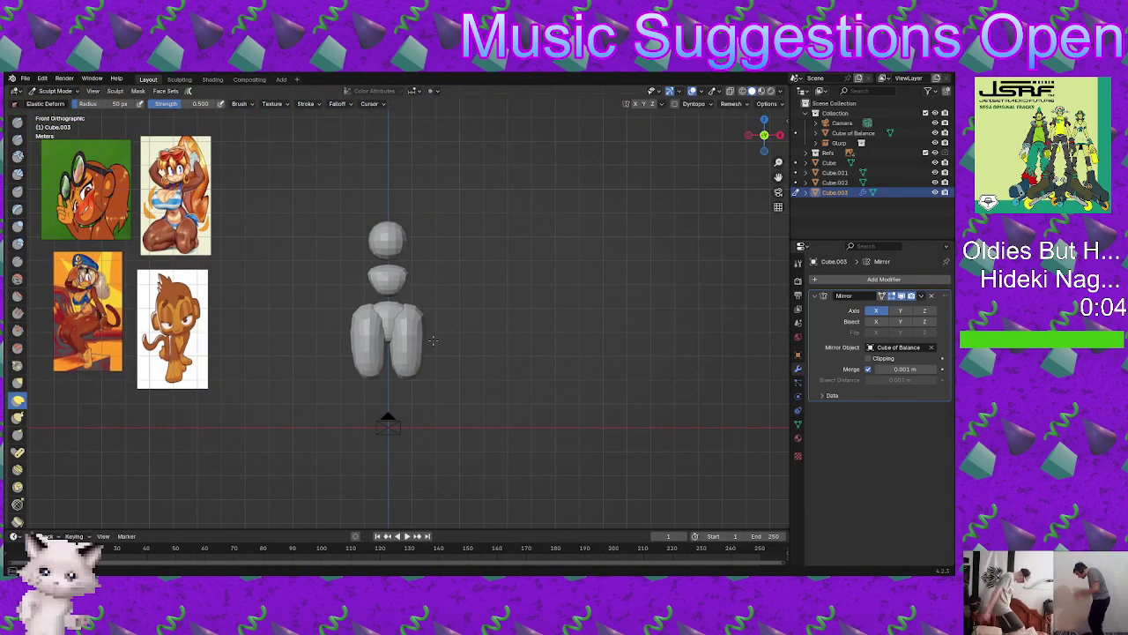
pyautogui.scroll(2, 443, 341)
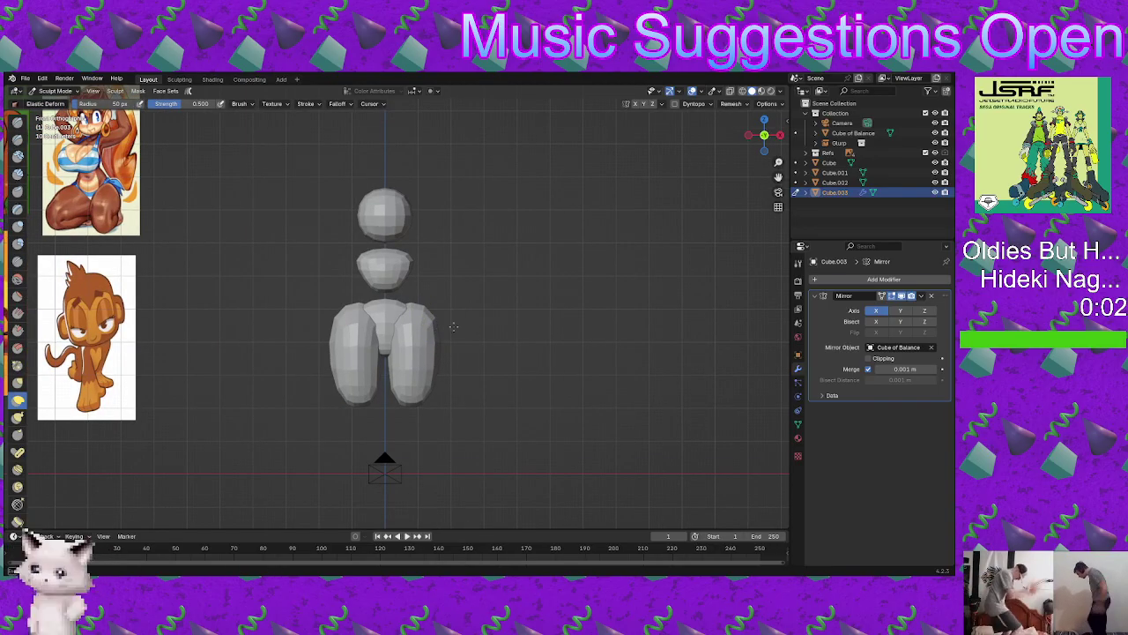
pyautogui.moveTo(443, 328); pyautogui.dragTo(456, 328)
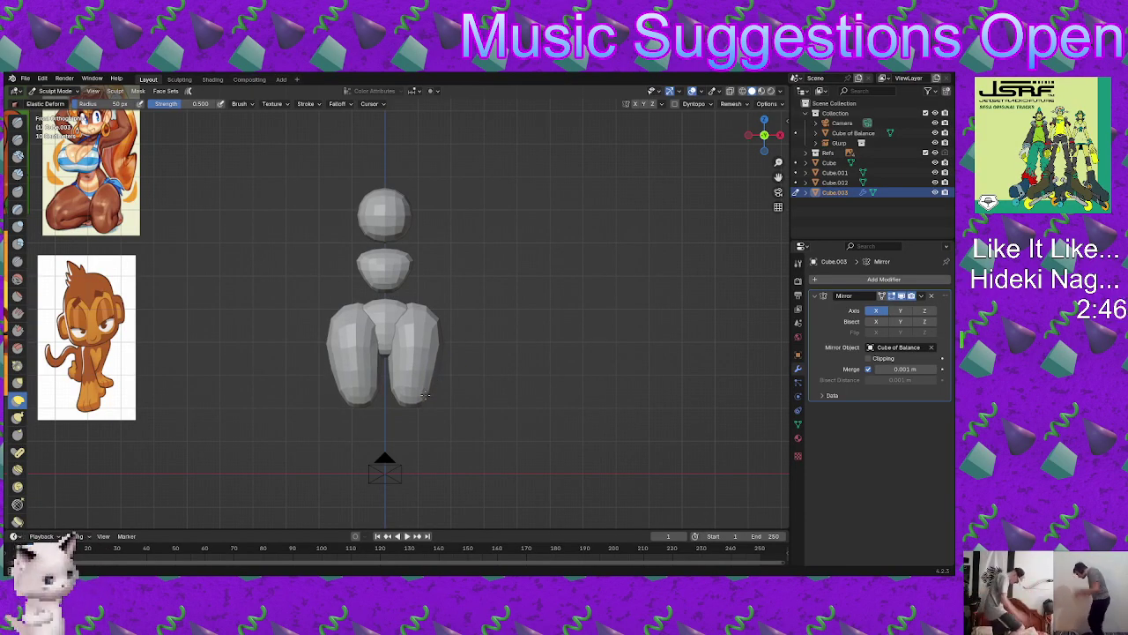
pyautogui.moveTo(424, 396)
pyautogui.mouseDown(button='middle')
pyautogui.moveTo(303, 323)
pyautogui.moveTo(617, 297)
pyautogui.moveTo(390, 388)
pyautogui.moveTo(413, 345)
pyautogui.mouseUp(button='middle')
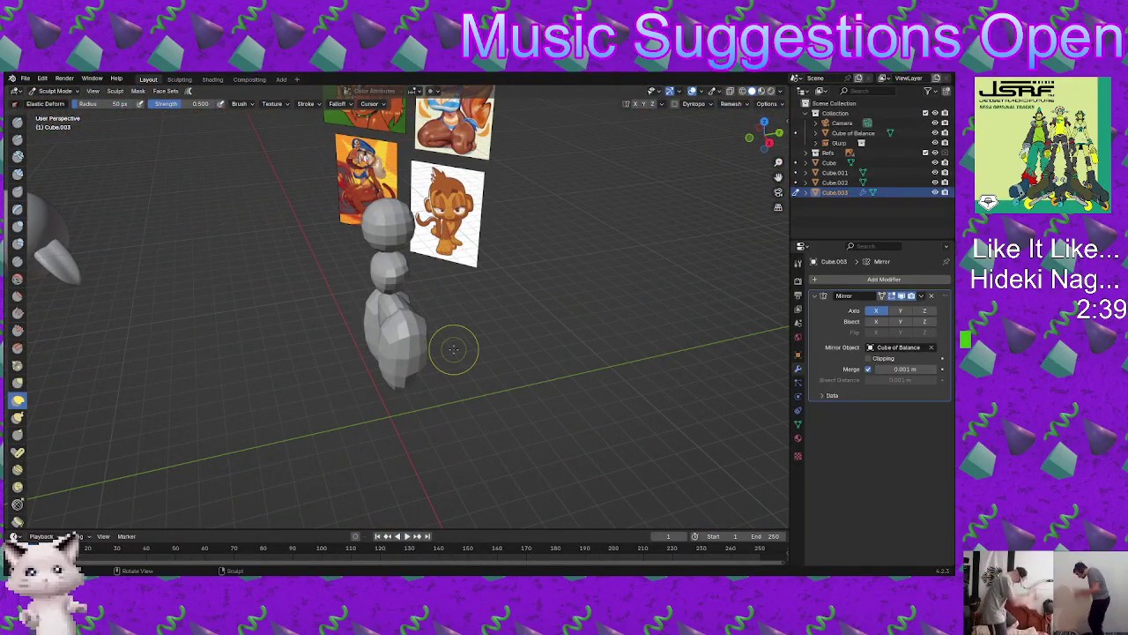
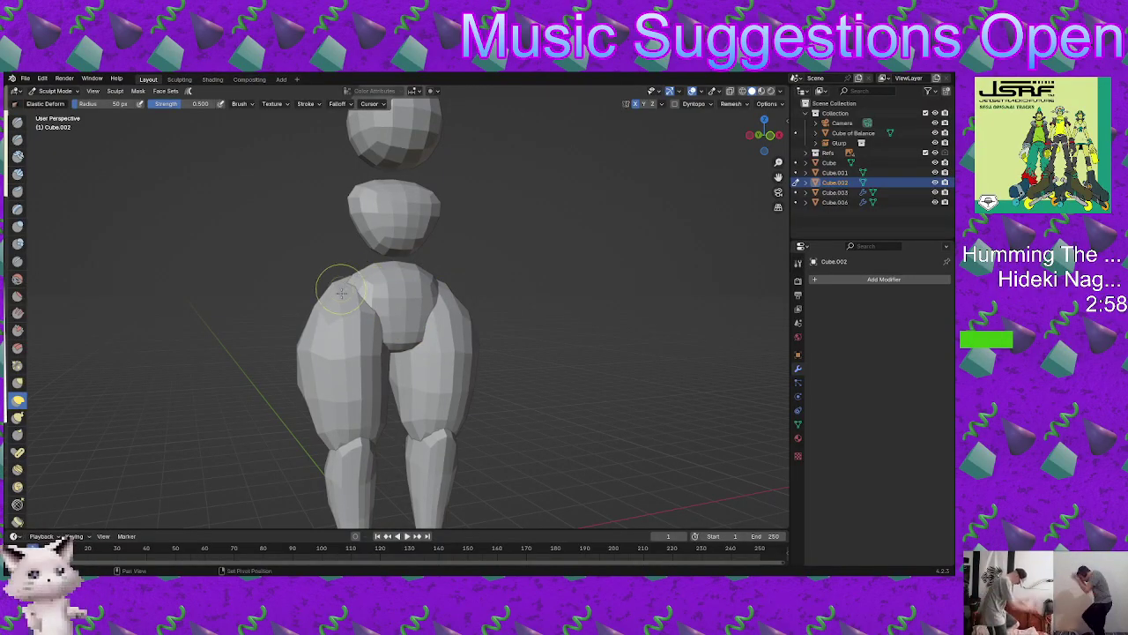
# Step: Pull the upper surface of the hip piece with Elastic Deform to refine its side profile above the thighs
pyautogui.moveTo(341, 293); pyautogui.dragTo(410, 315, button='middle')
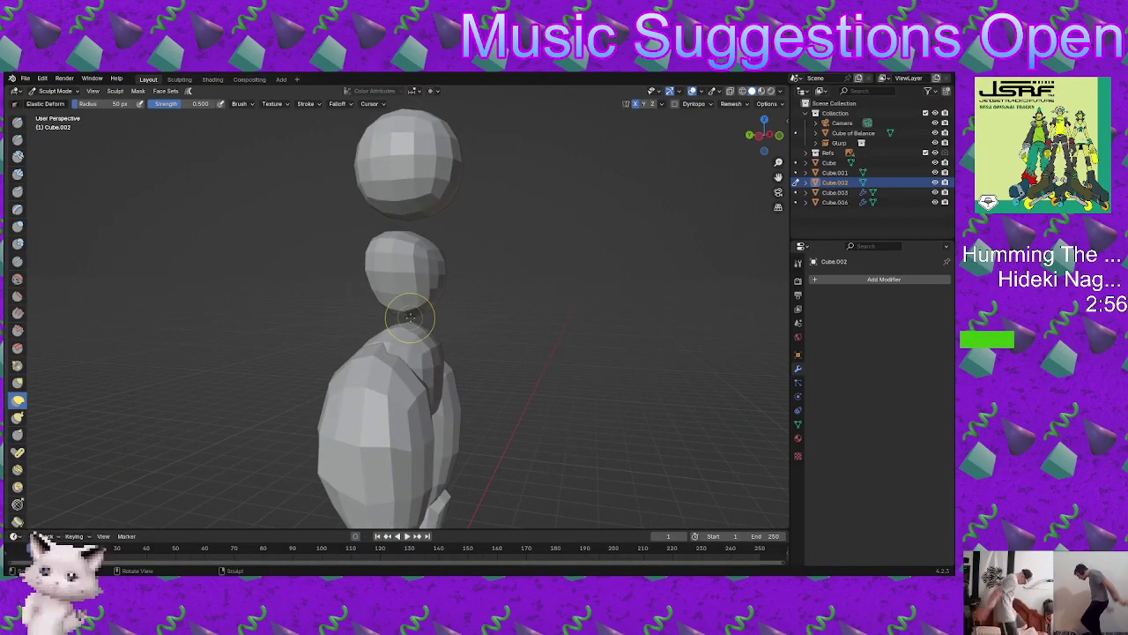
pyautogui.moveTo(410, 318); pyautogui.dragTo(415, 327)
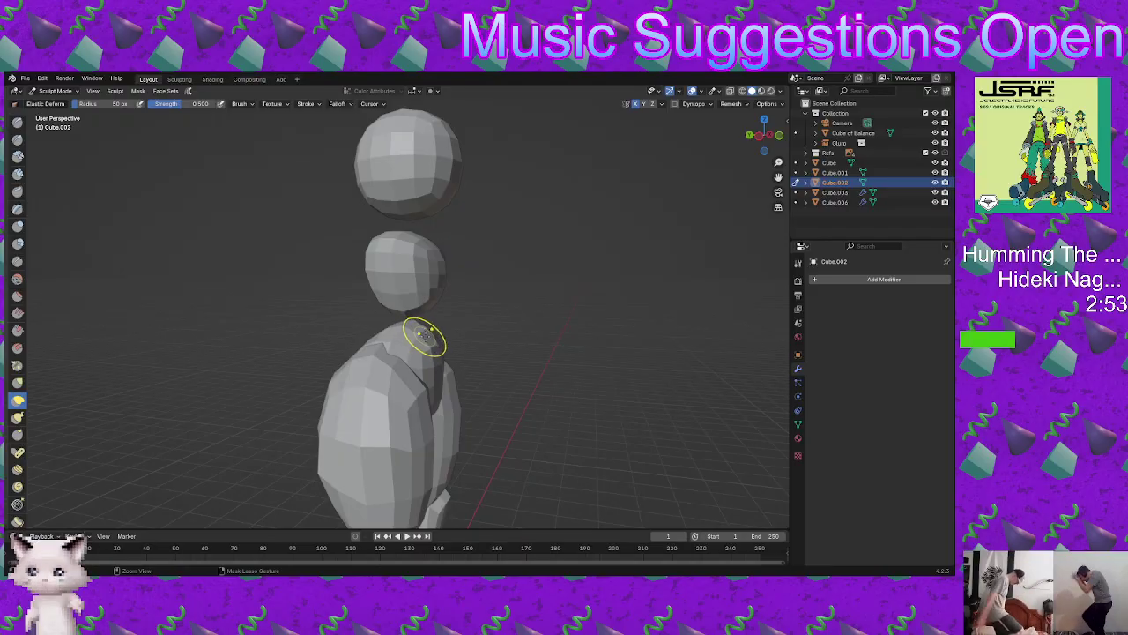
pyautogui.moveTo(430, 332); pyautogui.dragTo(312, 327, button='middle')
pyautogui.moveTo(359, 369); pyautogui.dragTo(471, 379, button='middle')
# Step: Switch sculpting to the mirrored thighs and refine their inner sides and contours with Elastic Deform, from the front and behind
pyautogui.hotkey('ctrl', 'Tab')
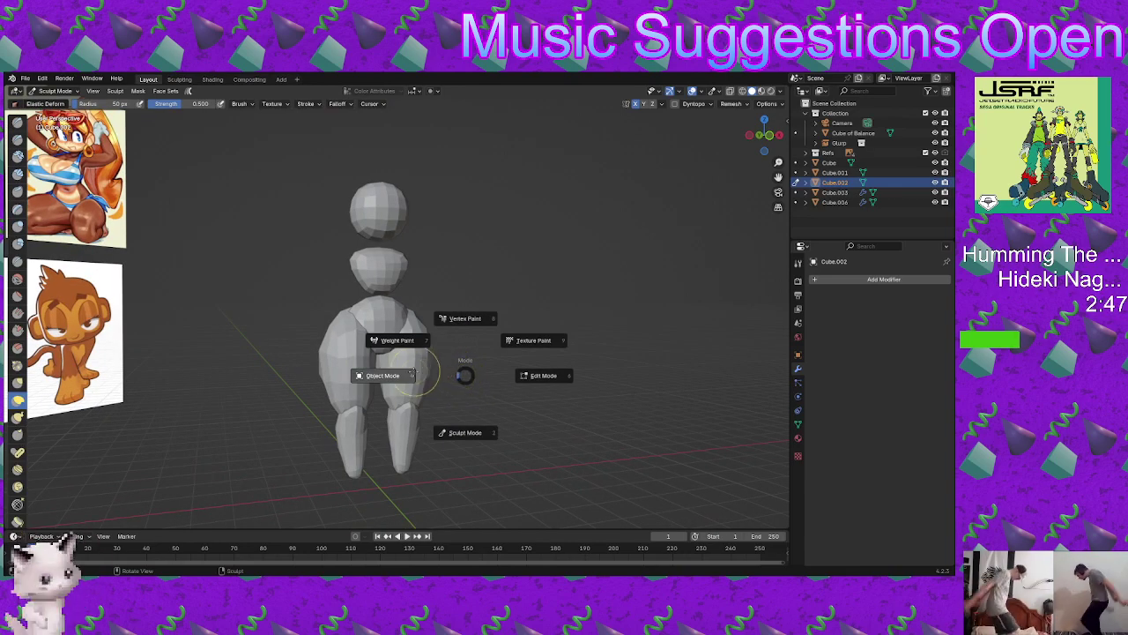
pyautogui.click(416, 377)
pyautogui.click(423, 404)
pyautogui.click(429, 448)
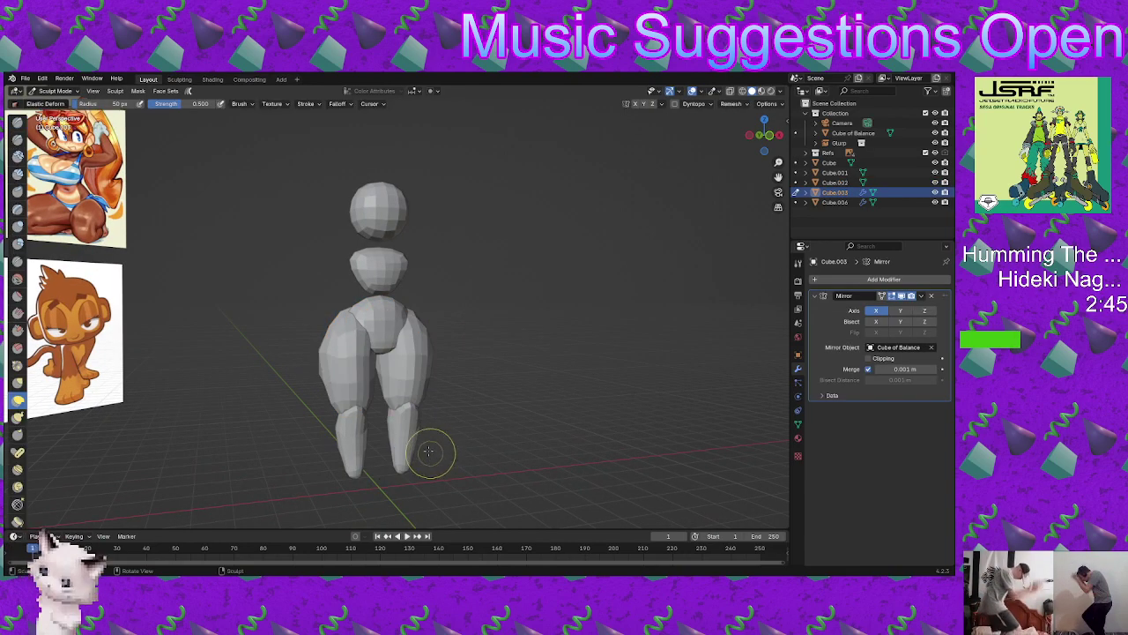
pyautogui.keyDown('shift'); pyautogui.moveTo(431, 453); pyautogui.dragTo(502, 395, button='middle'); pyautogui.keyUp('shift')
pyautogui.moveTo(425, 413)
pyautogui.keyDown('alt'); pyautogui.mouseDown(button='middle')
pyautogui.moveTo(255, 407)
pyautogui.moveTo(435, 402)
pyautogui.moveTo(435, 373)
pyautogui.mouseUp(button='middle'); pyautogui.keyUp('alt')
pyautogui.moveTo(432, 360); pyautogui.dragTo(414, 354)
pyautogui.scroll(2, 415, 352)
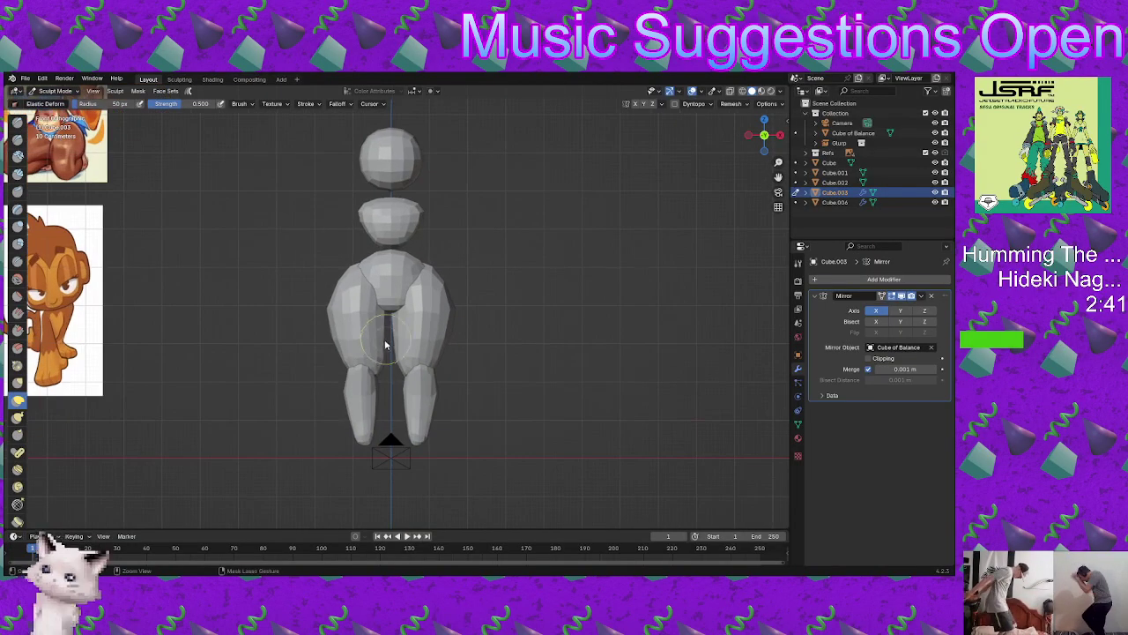
pyautogui.scroll(2, 384, 336)
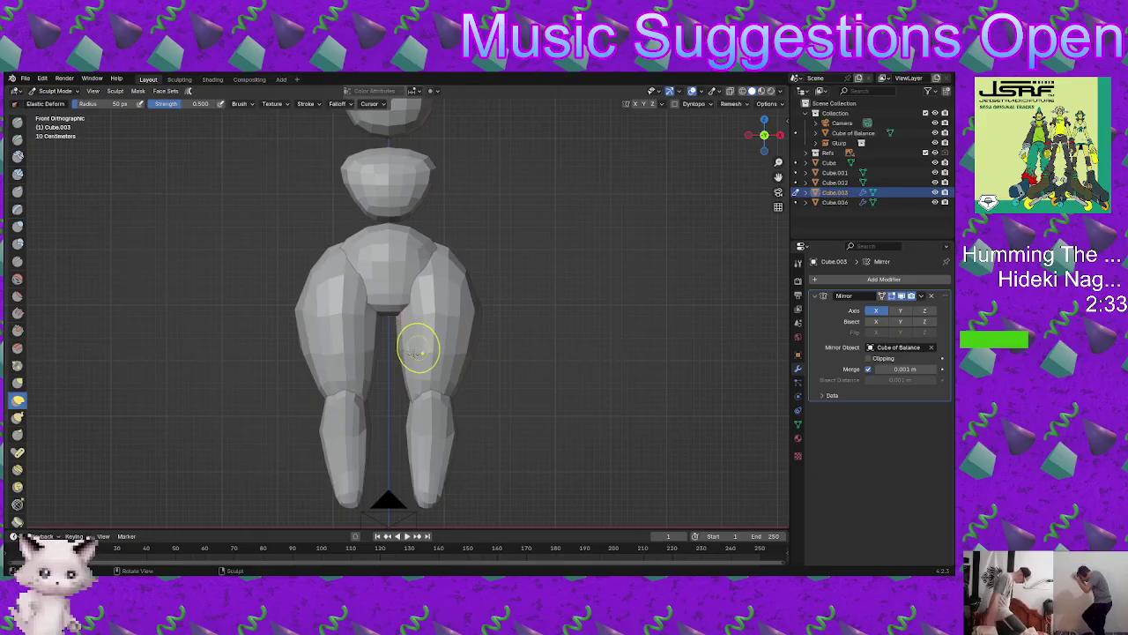
pyautogui.moveTo(418, 351); pyautogui.dragTo(562, 340, button='middle')
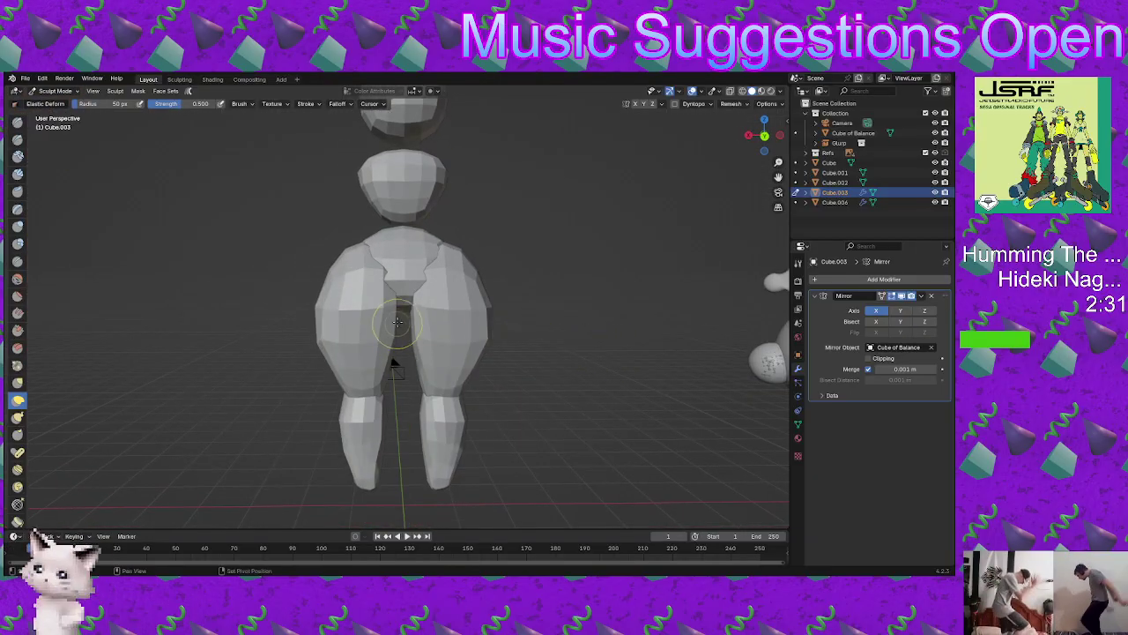
pyautogui.moveTo(394, 333); pyautogui.dragTo(597, 257, button='middle')
pyautogui.scroll(4, 506, 285)
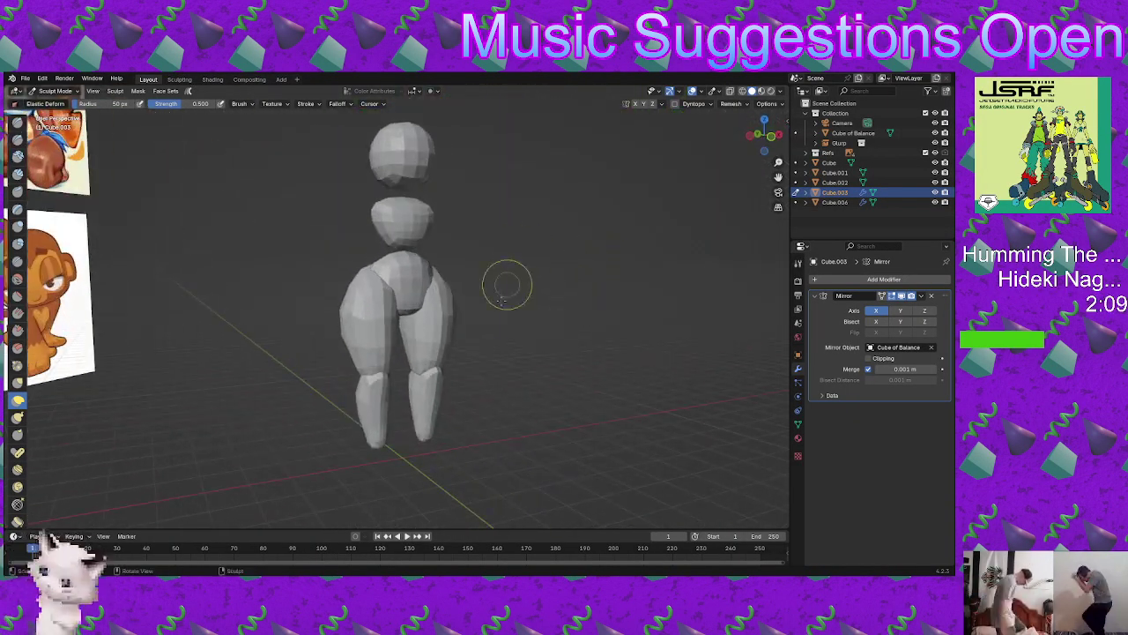
pyautogui.moveTo(506, 285); pyautogui.dragTo(497, 367, button='middle')
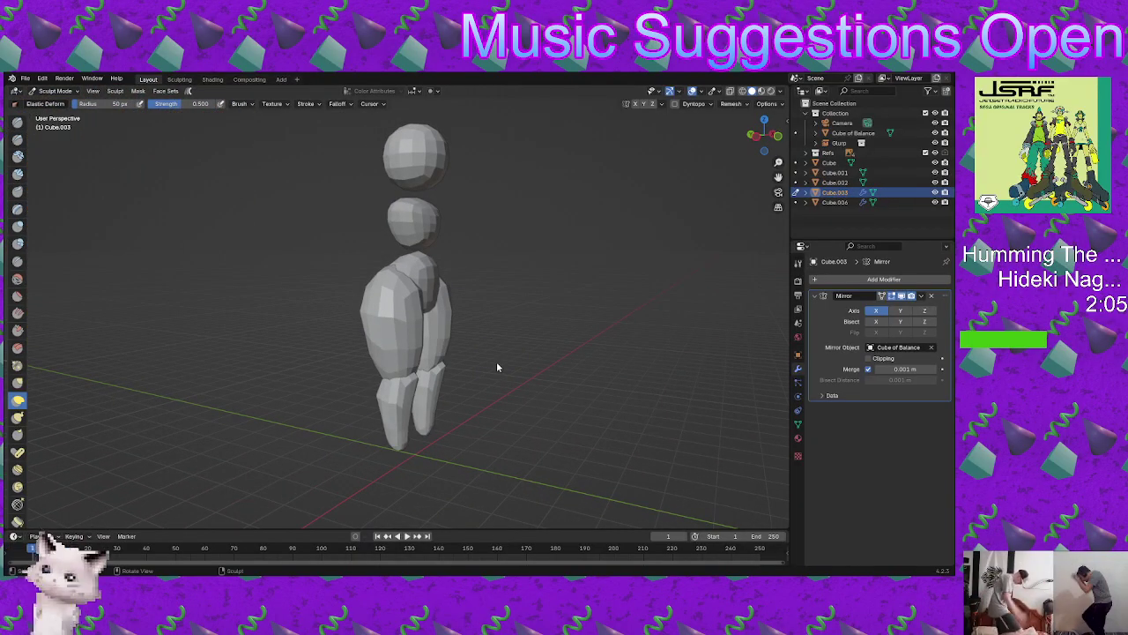
# Step: Return to Object Mode and raise the head, torso, hips, thighs and lower legs together along the Z axis
pyautogui.hotkey('ctrl', 'Tab')
pyautogui.keyDown('shift'); pyautogui.click(436, 388); pyautogui.keyUp('shift')
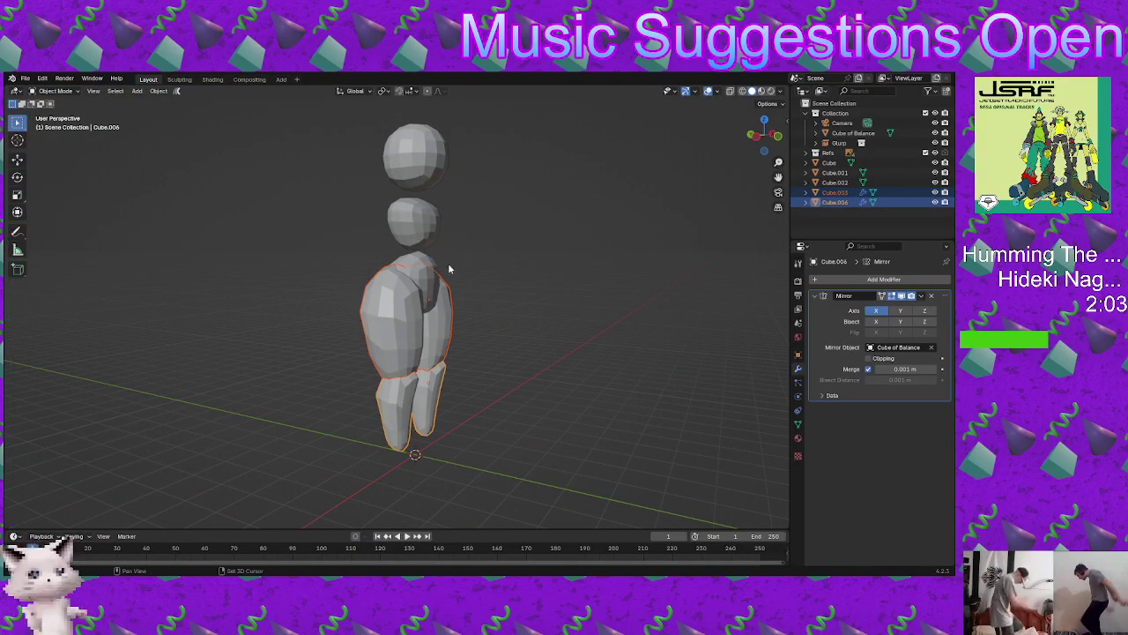
pyautogui.keyDown('shift'); pyautogui.click(451, 267); pyautogui.keyUp('shift')
pyautogui.keyDown('shift'); pyautogui.click(423, 237); pyautogui.keyUp('shift')
pyautogui.keyDown('shift'); pyautogui.click(427, 185); pyautogui.keyUp('shift')
pyautogui.scroll(-2, 516, 366)
pyautogui.press('g')
pyautogui.press('z')
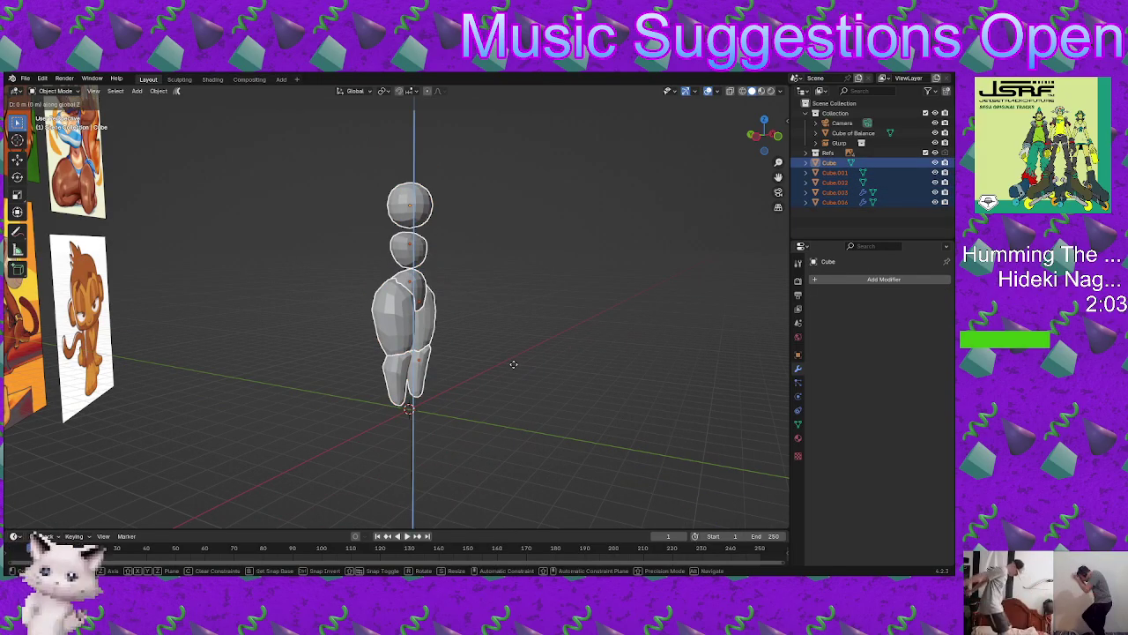
pyautogui.click(509, 247)
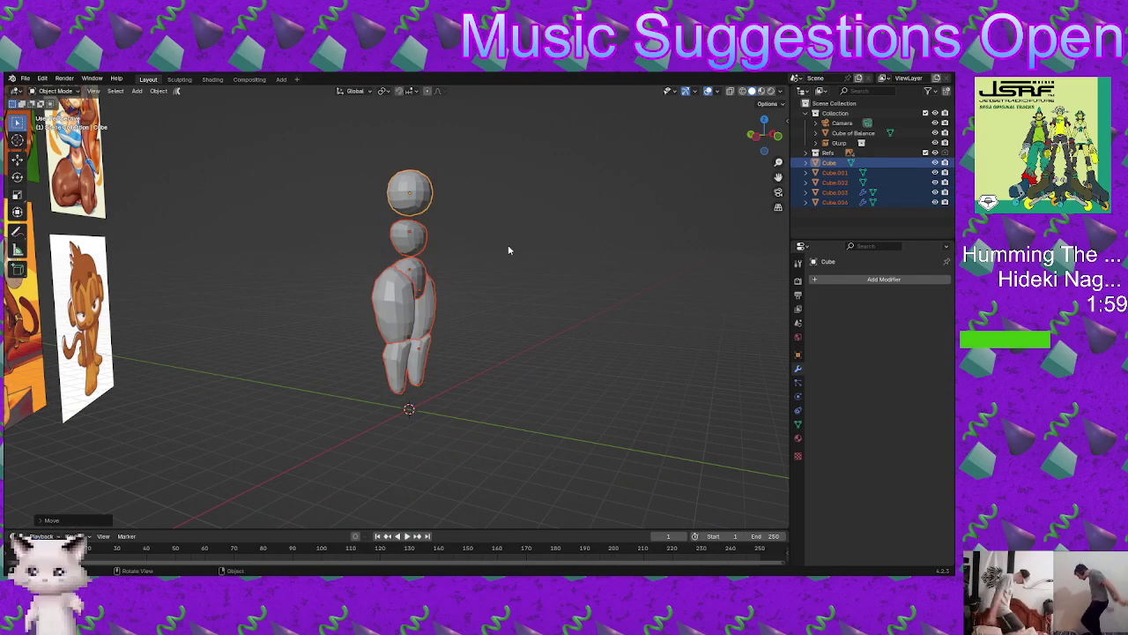
pyautogui.click(509, 260)
# Step: Add a cube mesh and move it along the X axis to the side of one lower leg
pyautogui.moveTo(507, 335); pyautogui.dragTo(386, 350, button='middle')
pyautogui.scroll(-3, 385, 350)
pyautogui.scroll(4, 415, 338)
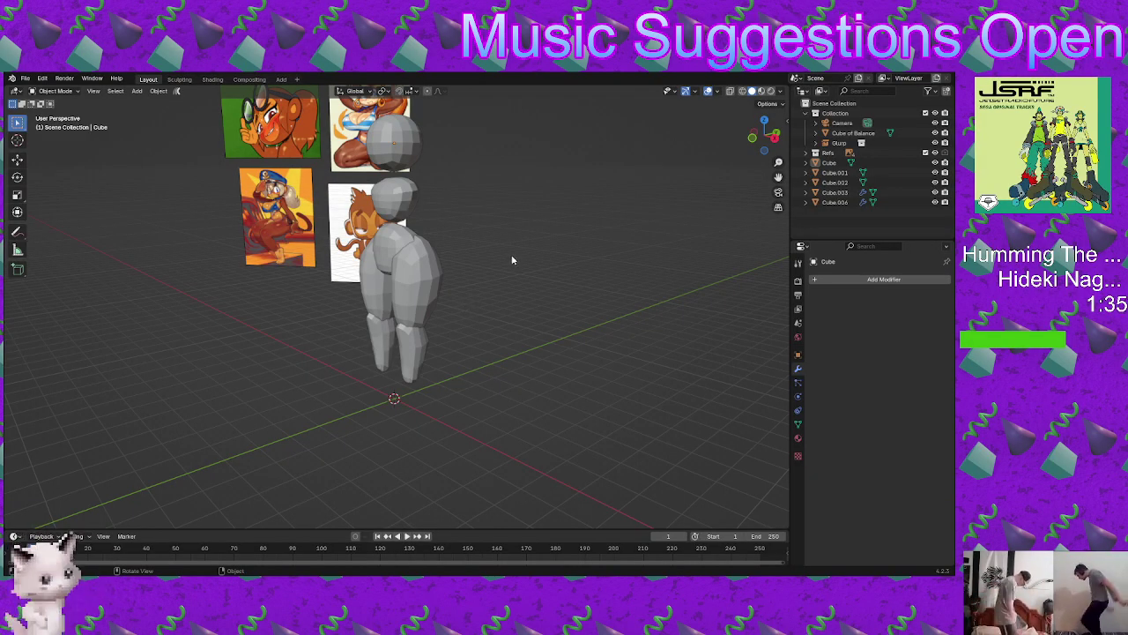
pyautogui.hotkey('shift', 'a')
pyautogui.moveTo(511, 256)
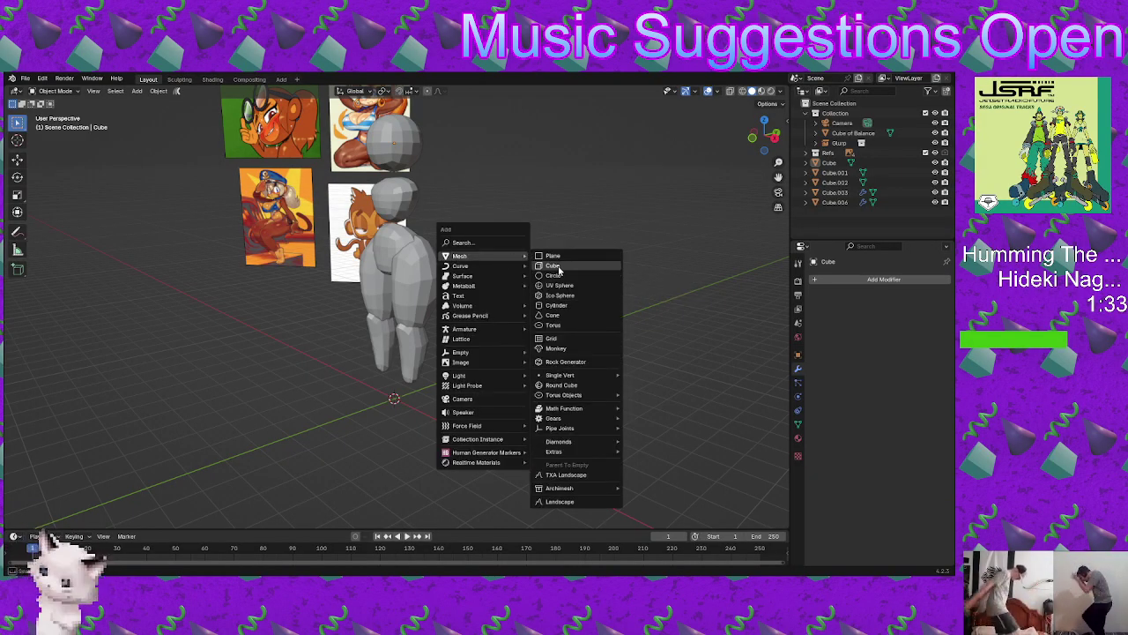
pyautogui.click(559, 268)
pyautogui.moveTo(356, 295); pyautogui.dragTo(421, 308, button='middle')
pyautogui.press('g')
pyautogui.press('x')
pyautogui.click(456, 313)
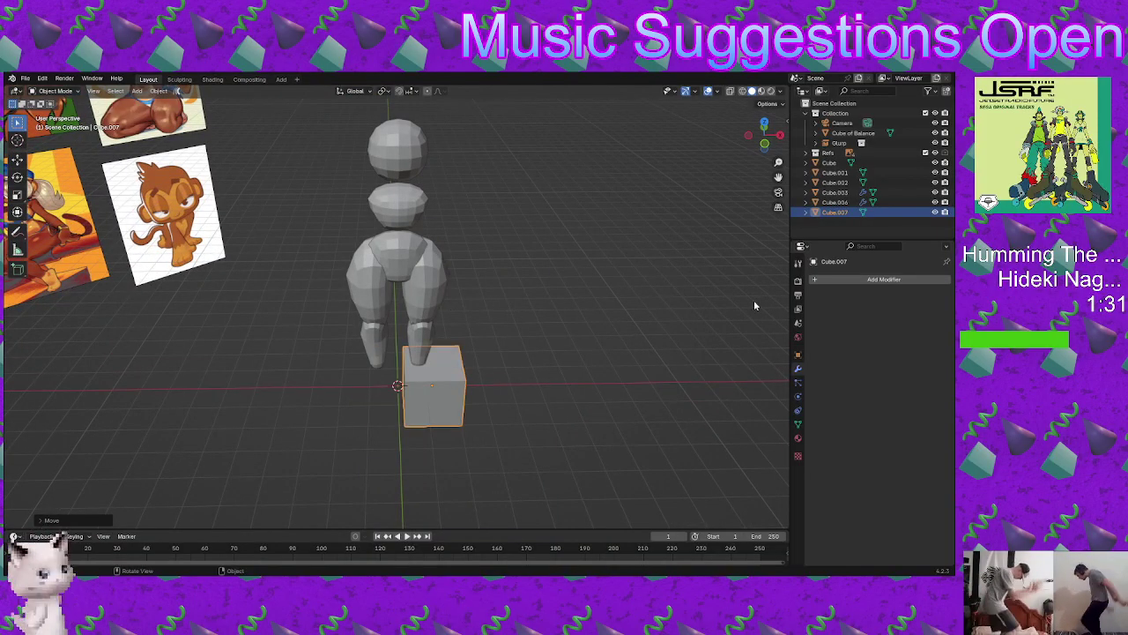
# Step: Round the new cube with an applied level 2 Subdivision Surface modifier and shift it along X beneath the lower leg
pyautogui.click(831, 282)
pyautogui.click(828, 277)
pyautogui.write('s')
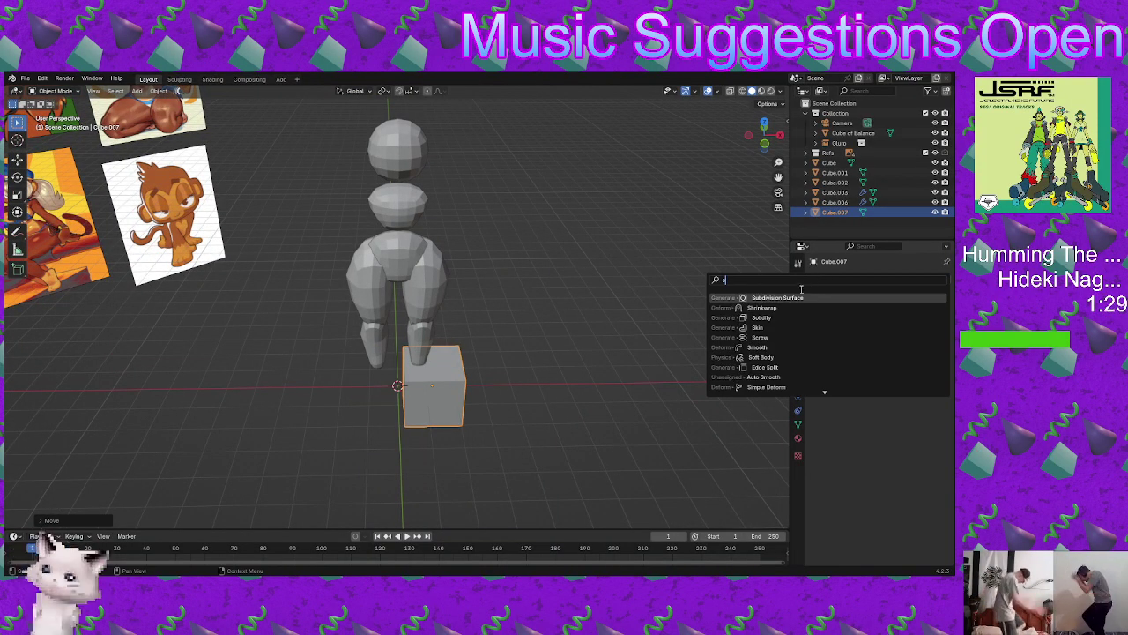
pyautogui.click(793, 296)
pyautogui.click(934, 323)
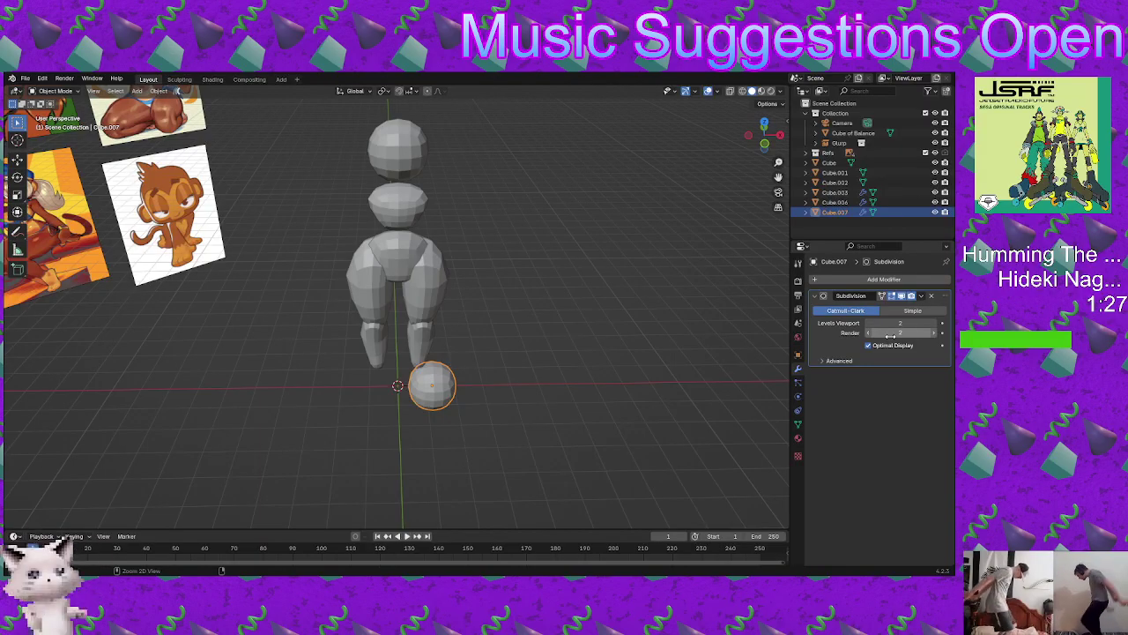
pyautogui.hotkey('ctrl', 'a')
pyautogui.moveTo(571, 379); pyautogui.dragTo(498, 352, button='middle')
pyautogui.press('g')
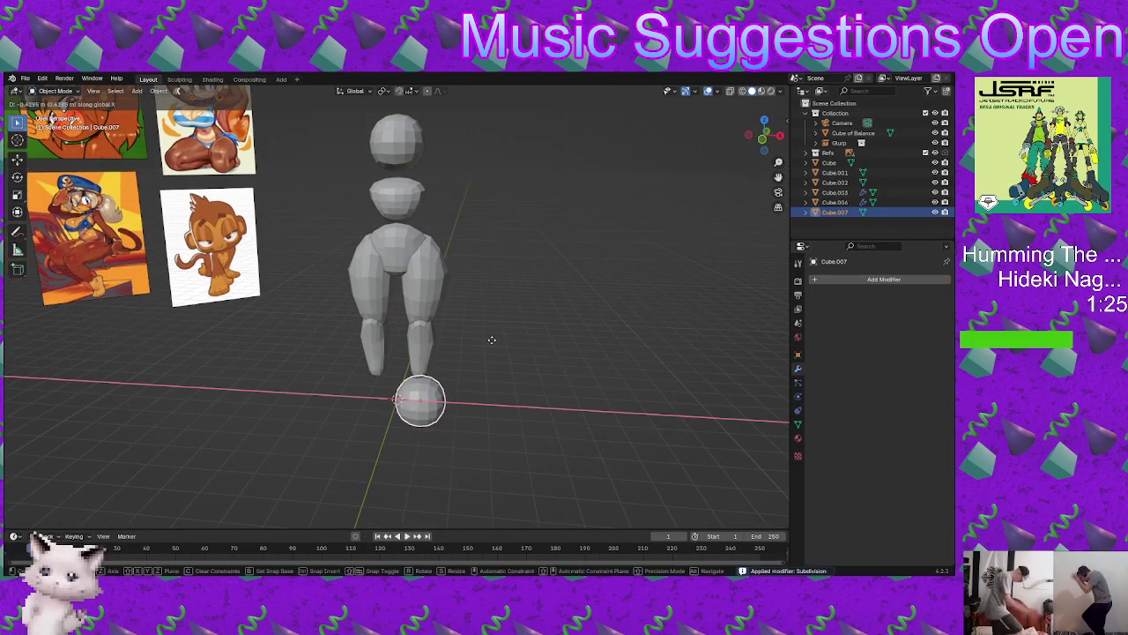
pyautogui.click(521, 314)
# Step: Add a Mirror modifier to the foot sphere with Cube of Balance as the mirror object
pyautogui.moveTo(520, 315); pyautogui.dragTo(604, 383, button='middle')
pyautogui.click(817, 279)
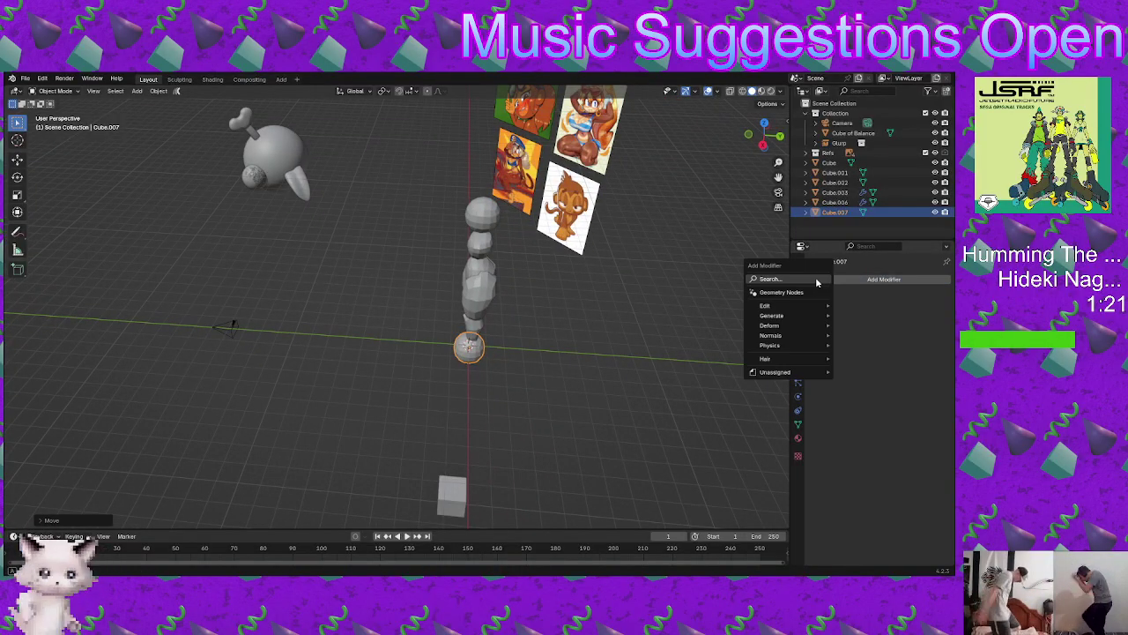
pyautogui.click(772, 306)
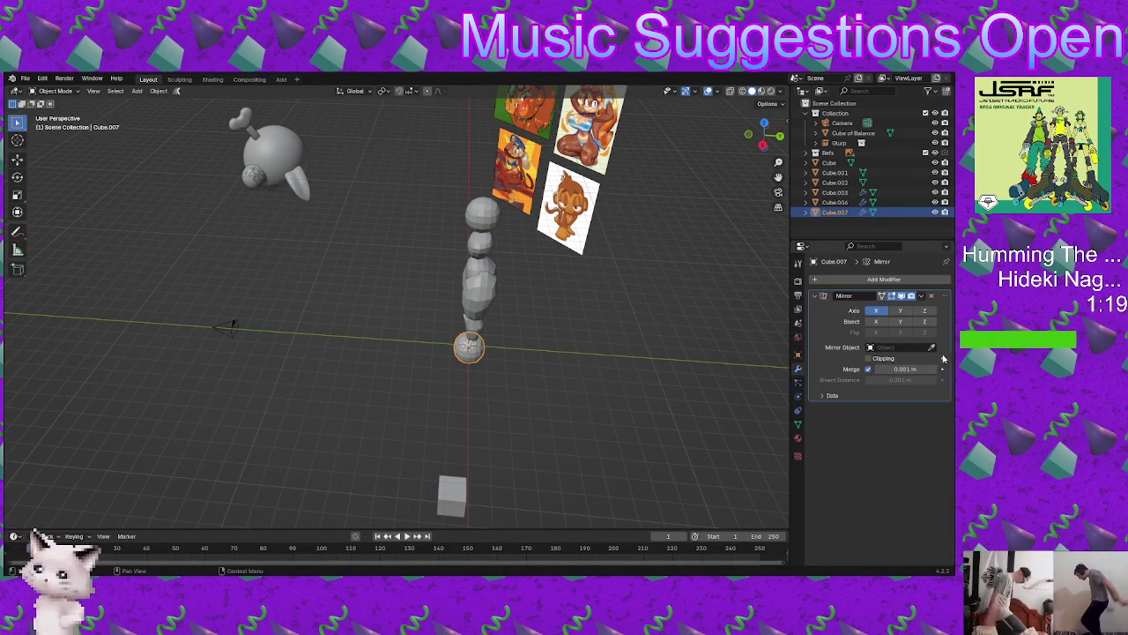
pyautogui.click(451, 486)
pyautogui.moveTo(451, 486); pyautogui.dragTo(388, 351, button='middle')
pyautogui.scroll(3, 388, 351)
pyautogui.keyDown('shift'); pyautogui.moveTo(405, 312); pyautogui.dragTo(459, 303, button='middle'); pyautogui.keyUp('shift')
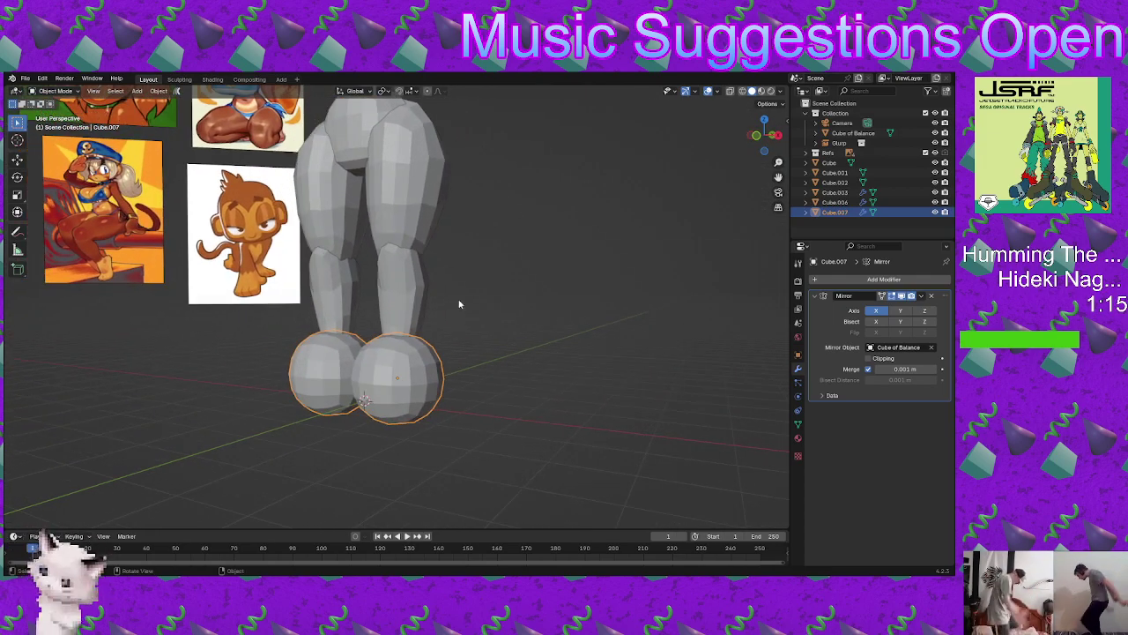
# Step: Switch to the Sculpting workspace and flatten the mirrored foot spheres vertically with Elastic Deform
pyautogui.click(178, 79)
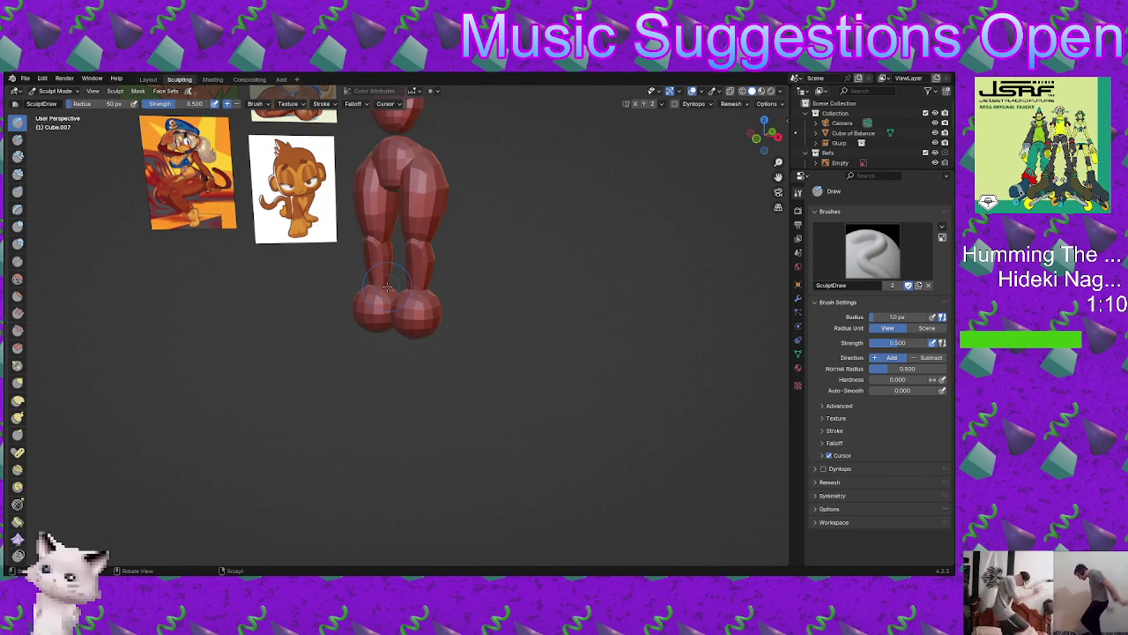
pyautogui.click(18, 399)
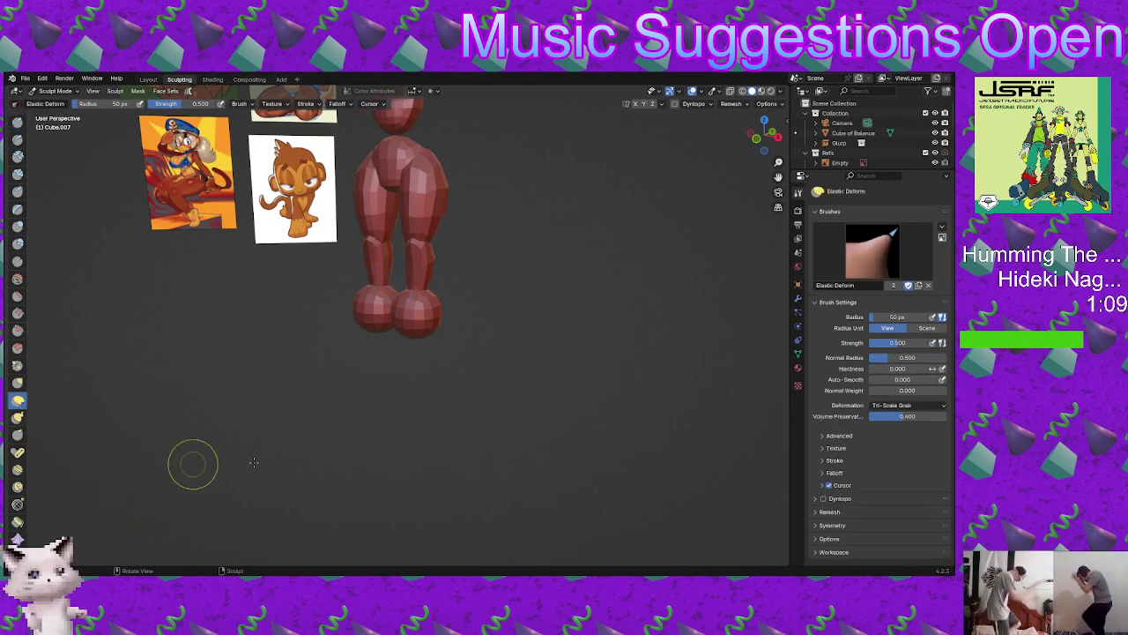
pyautogui.moveTo(465, 324)
pyautogui.mouseDown(button='middle')
pyautogui.moveTo(382, 327)
pyautogui.moveTo(405, 307)
pyautogui.moveTo(443, 332)
pyautogui.moveTo(471, 373)
pyautogui.mouseUp(button='middle')
pyautogui.scroll(5, 421, 335)
pyautogui.scroll(2, 365, 267)
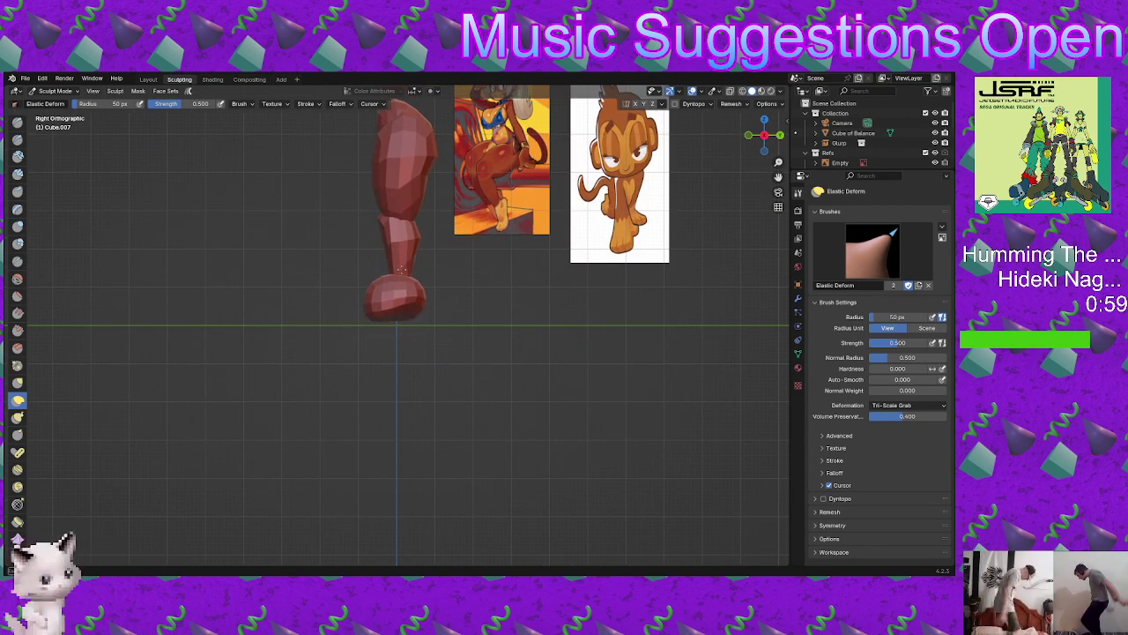
# Step: Flatten the soles and narrow the feet with Elastic Deform, forming them into longer, foot-like shapes
pyautogui.moveTo(400, 294); pyautogui.dragTo(489, 232, button='middle')
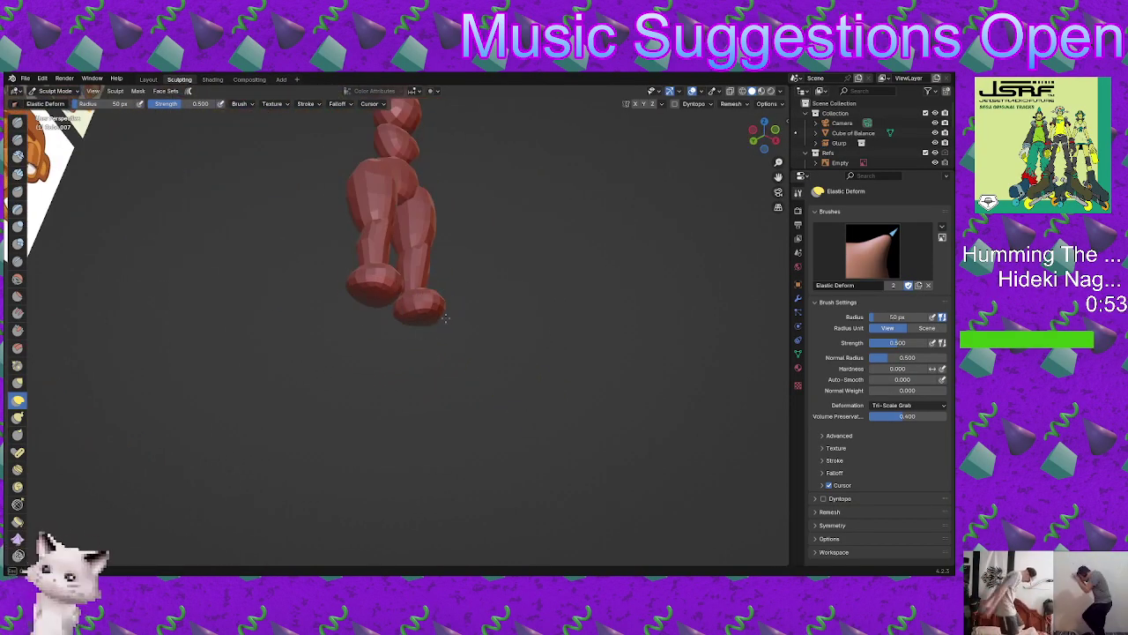
pyautogui.moveTo(465, 338); pyautogui.dragTo(444, 310, button='middle')
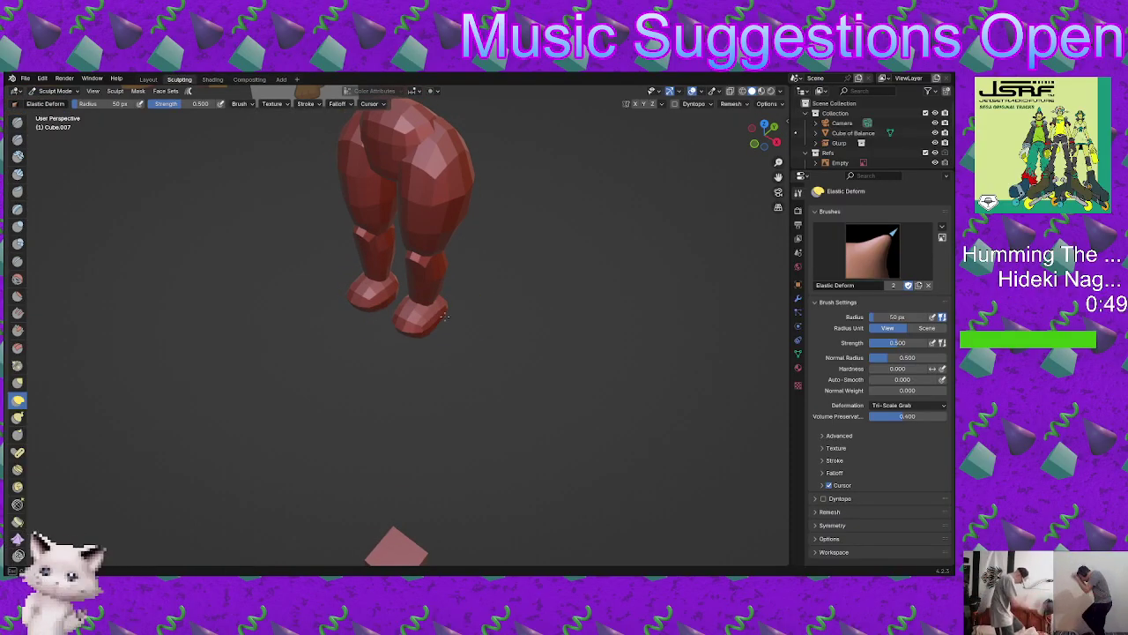
pyautogui.moveTo(408, 344); pyautogui.dragTo(537, 320, button='middle')
pyautogui.moveTo(405, 297); pyautogui.dragTo(274, 369, button='middle')
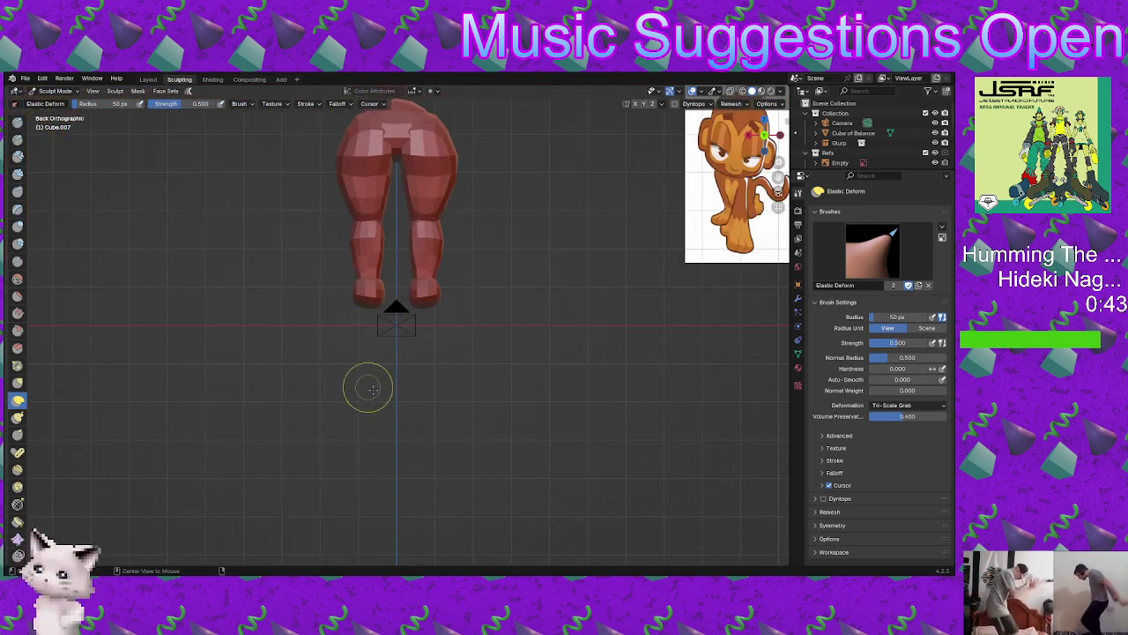
# Step: Sculpt the feet's side profile into a low toe end stretching forward from a higher ankle, and adjust the toes' front
pyautogui.scroll(4, 362, 319)
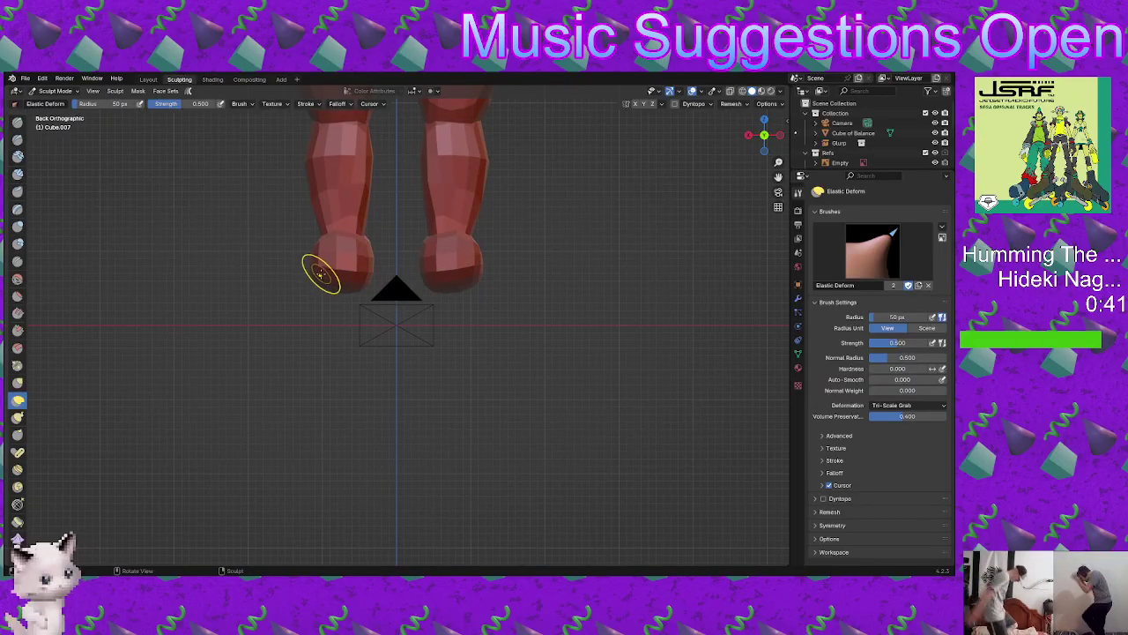
pyautogui.keyDown('alt'); pyautogui.moveTo(321, 302); pyautogui.dragTo(423, 323, button='middle'); pyautogui.keyUp('alt')
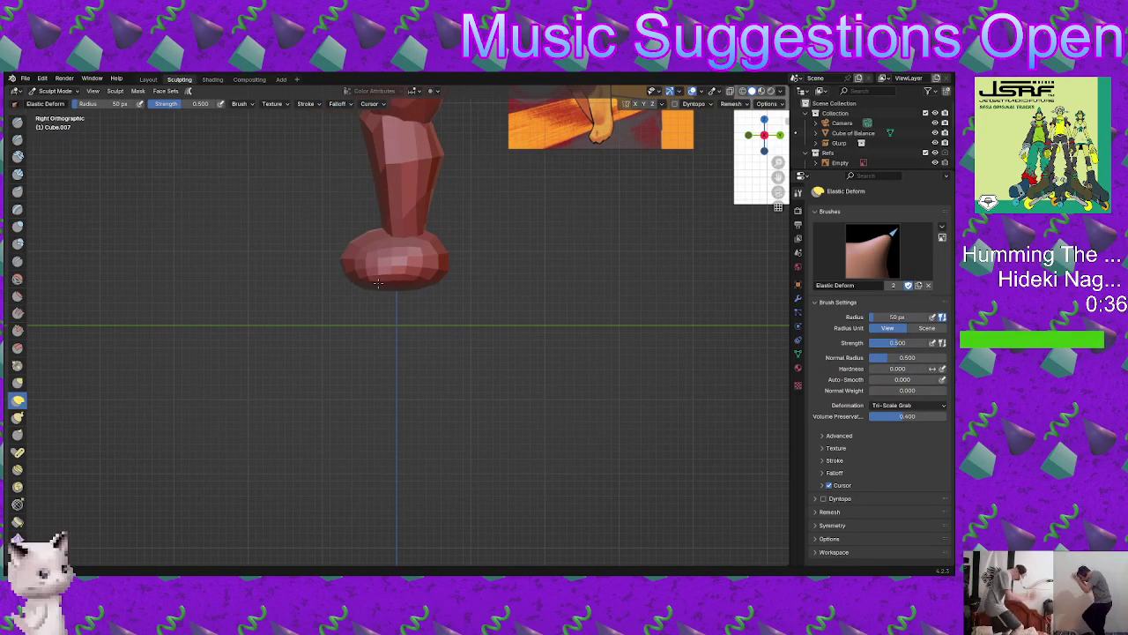
pyautogui.keyDown('ctrl'); pyautogui.moveTo(368, 278); pyautogui.dragTo(376, 220, button='middle'); pyautogui.keyUp('ctrl')
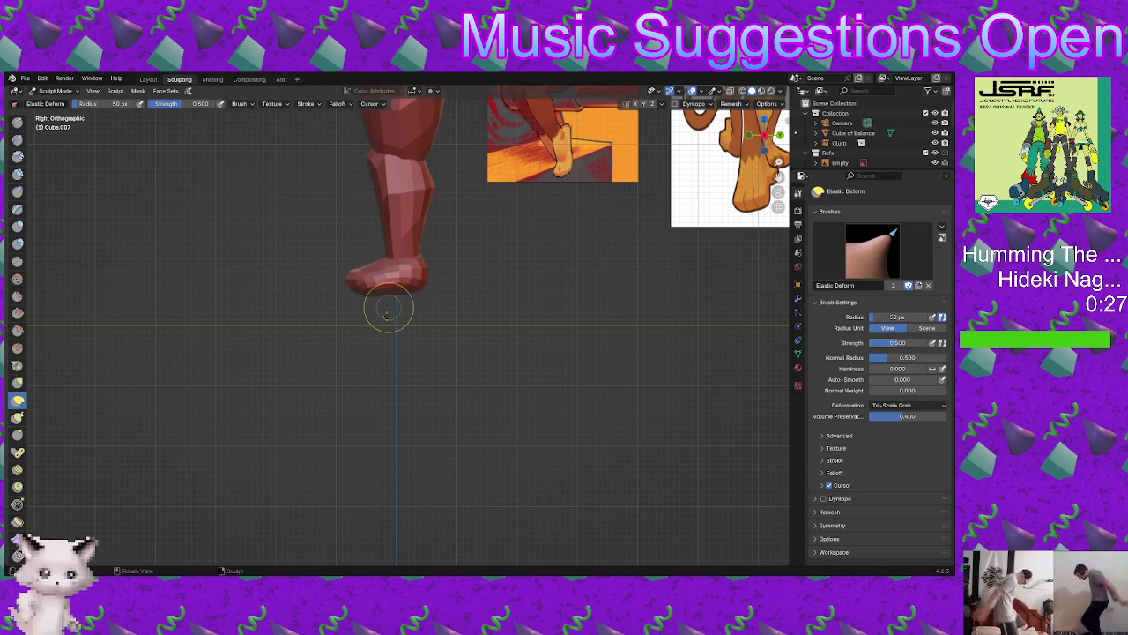
pyautogui.moveTo(388, 309)
pyautogui.mouseDown(button='middle')
pyautogui.moveTo(501, 329)
pyautogui.moveTo(476, 282)
pyautogui.moveTo(479, 352)
pyautogui.moveTo(442, 389)
pyautogui.moveTo(400, 310)
pyautogui.mouseUp(button='middle')
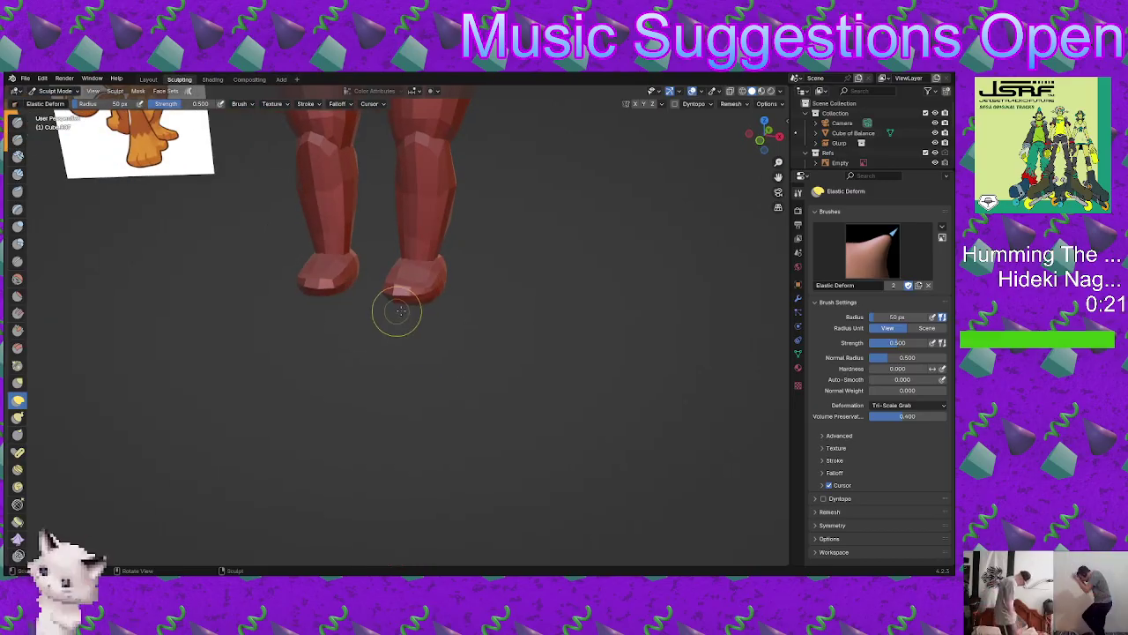
pyautogui.moveTo(408, 298); pyautogui.dragTo(396, 292)
pyautogui.moveTo(424, 332); pyautogui.dragTo(473, 361, button='middle')
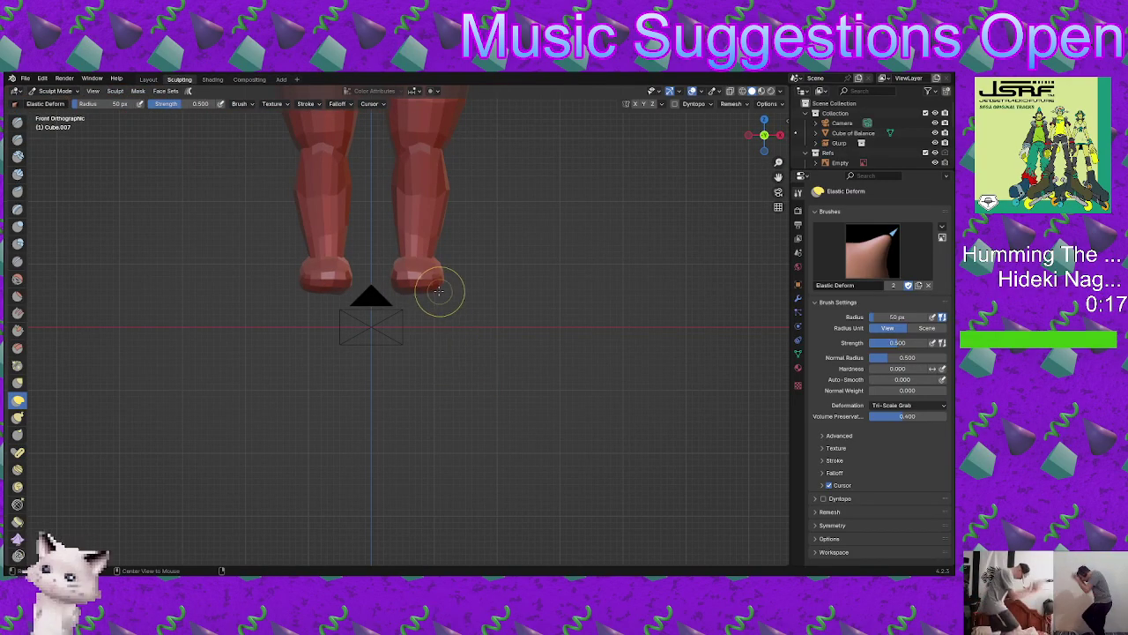
# Step: Turn on X-ray display in the top view to see the feet through the body pieces
pyautogui.moveTo(425, 325)
pyautogui.keyDown('alt'); pyautogui.mouseDown(button='middle')
pyautogui.moveTo(433, 385)
pyautogui.moveTo(420, 301)
pyautogui.mouseUp(button='middle'); pyautogui.keyUp('alt')
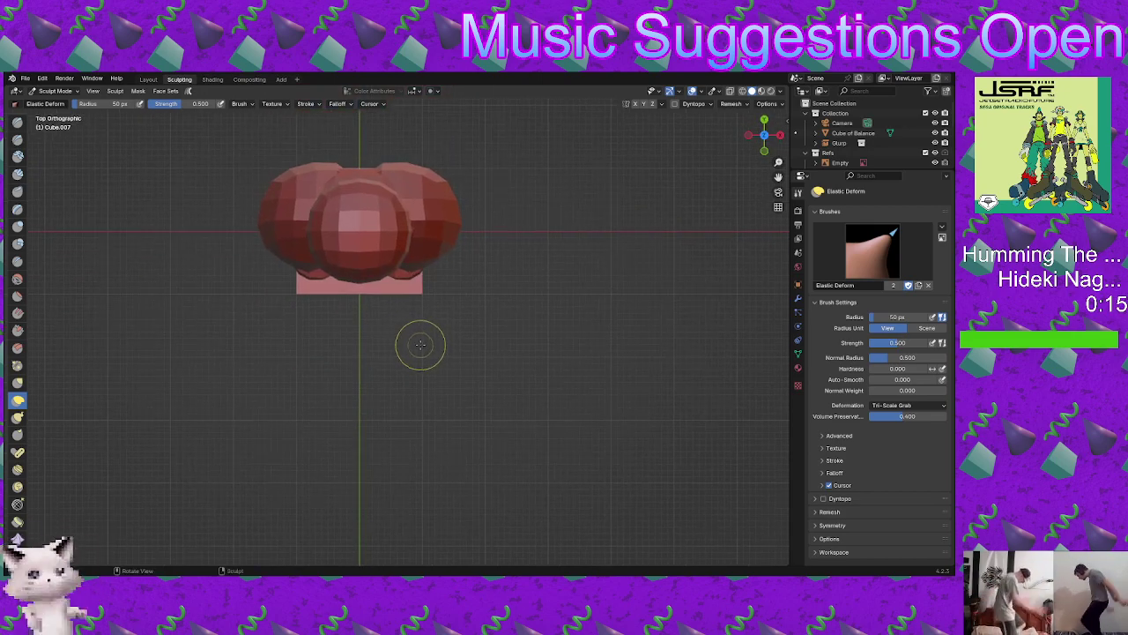
pyautogui.scroll(2, 415, 331)
pyautogui.press('z')
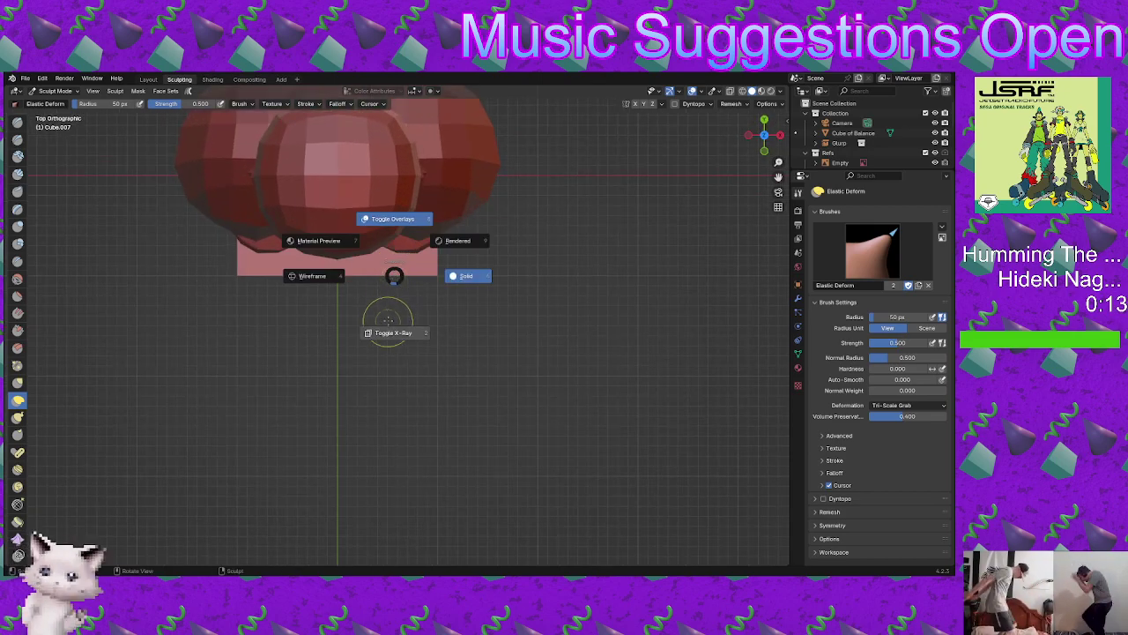
pyautogui.click(391, 327)
pyautogui.keyDown('ctrl'); pyautogui.moveTo(380, 250); pyautogui.dragTo(379, 288, button='middle'); pyautogui.keyUp('ctrl')
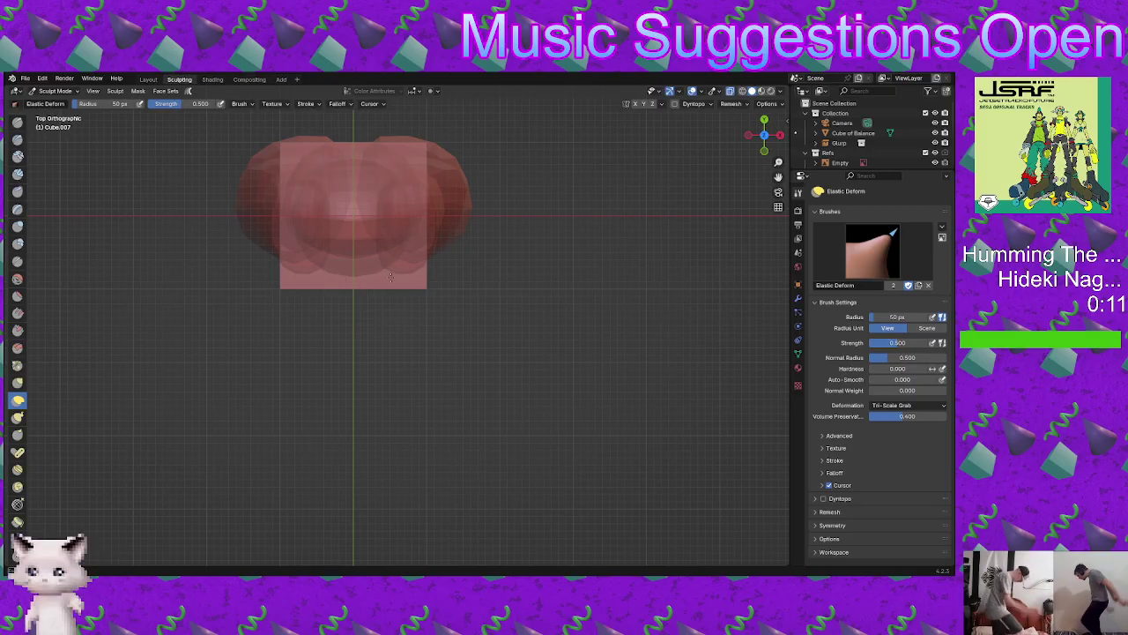
# Step: Turn off X-ray display so the legs and feet show as solid shapes
pyautogui.scroll(2, 401, 282)
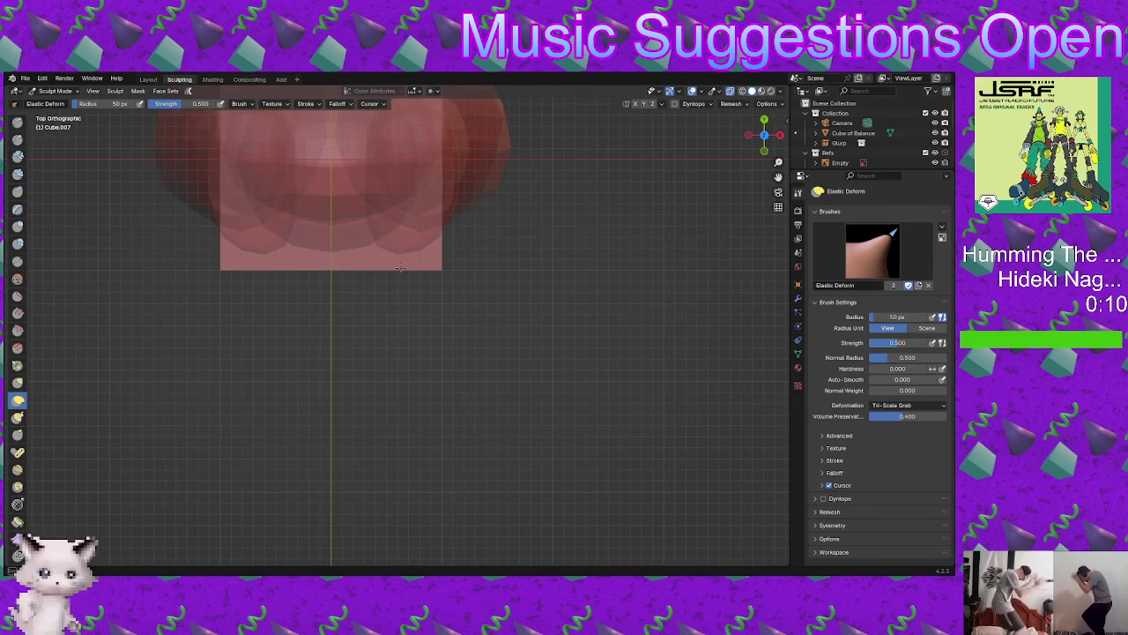
pyautogui.scroll(2, 405, 255)
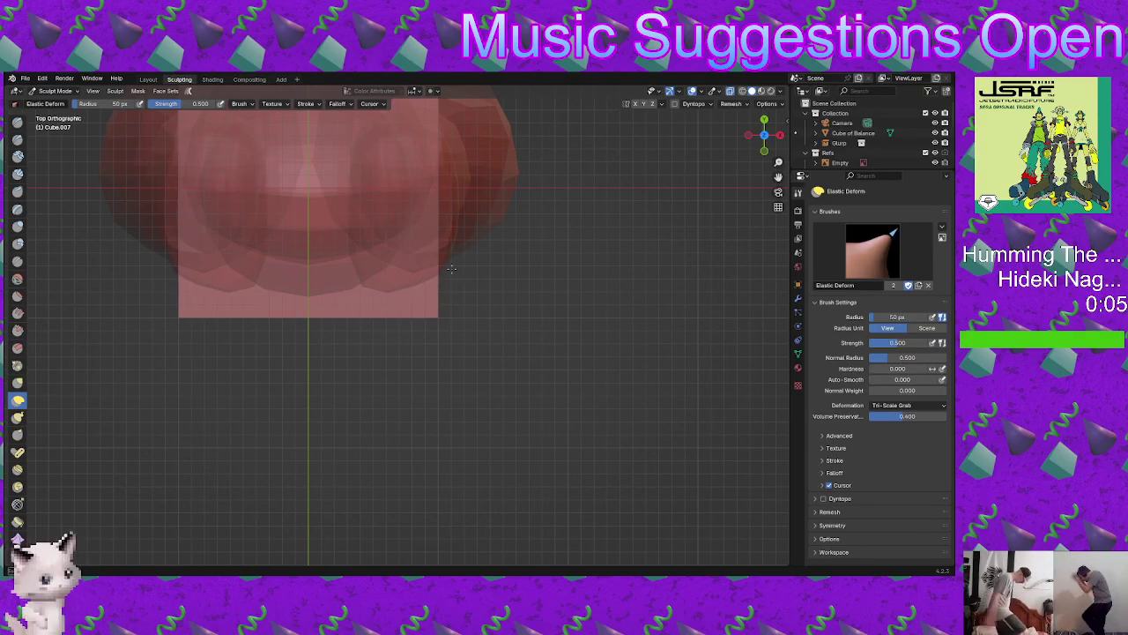
pyautogui.scroll(-3, 451, 215)
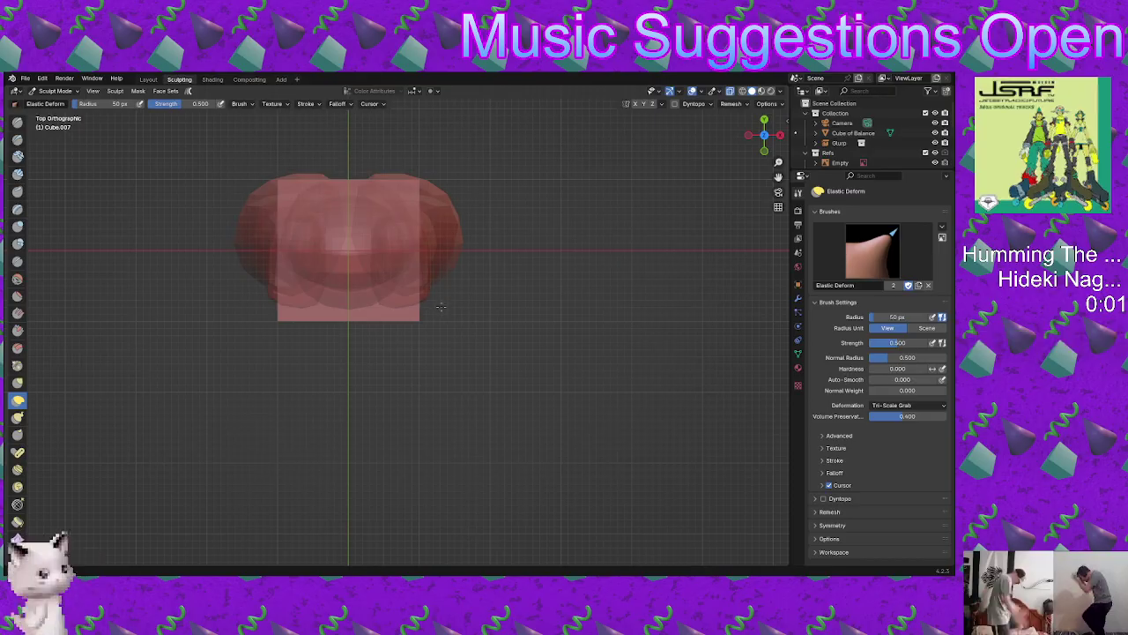
pyautogui.scroll(3, 432, 310)
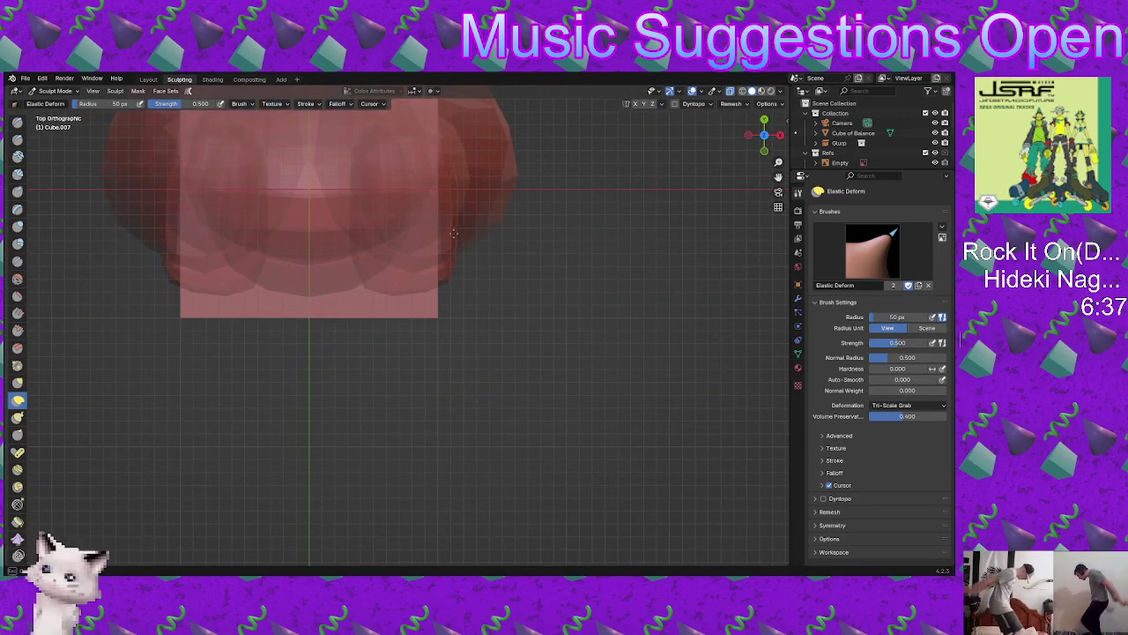
pyautogui.moveTo(433, 252); pyautogui.dragTo(421, 194, button='middle')
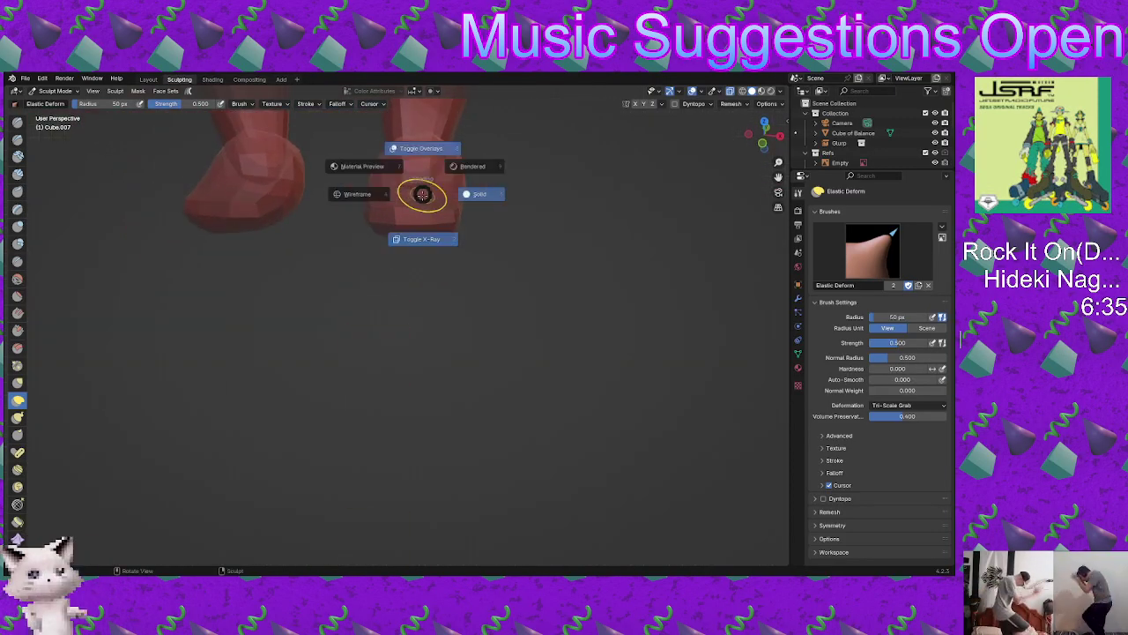
pyautogui.moveTo(411, 238); pyautogui.dragTo(360, 357, button='middle')
pyautogui.keyDown('alt'); pyautogui.moveTo(323, 403); pyautogui.dragTo(486, 411, button='middle'); pyautogui.keyUp('alt')
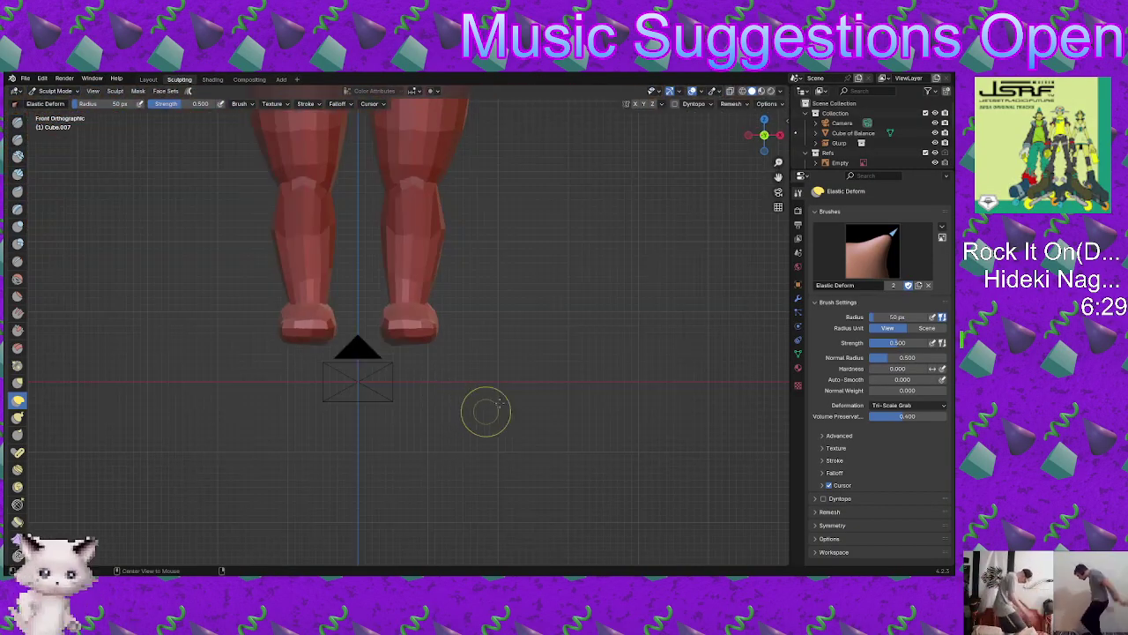
pyautogui.keyDown('alt'); pyautogui.moveTo(452, 311); pyautogui.dragTo(384, 490, button='middle'); pyautogui.keyUp('alt')
# Step: Pull the inner toe ends of the mirrored feet forward and shape their outer front edges with Elastic Deform from the top view
pyautogui.scroll(-1, 406, 393)
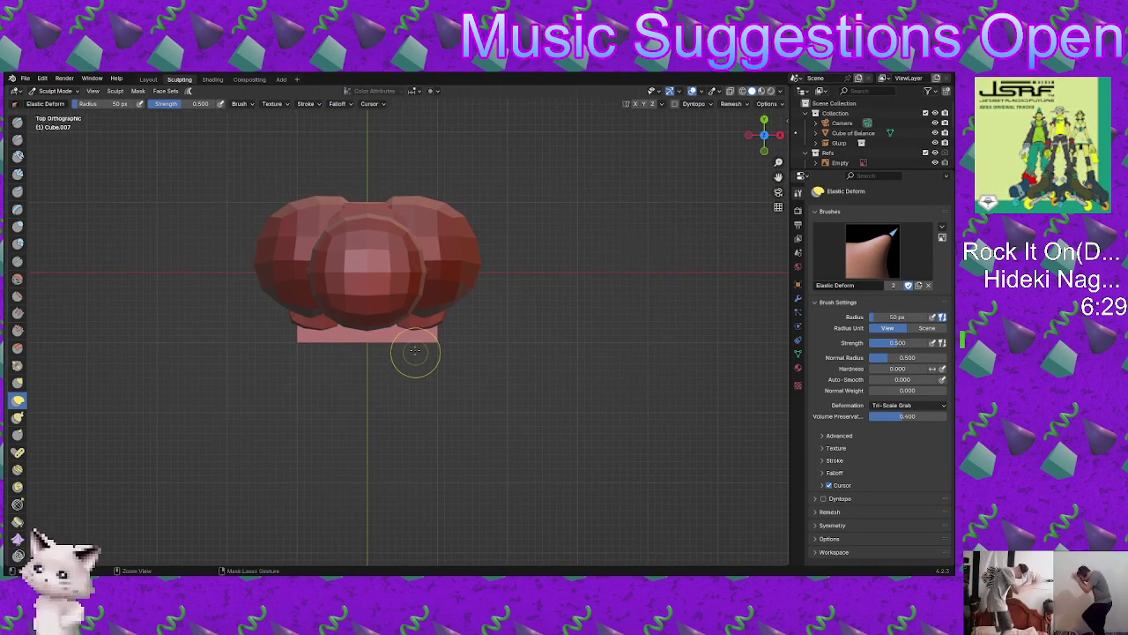
pyautogui.scroll(-1, 410, 351)
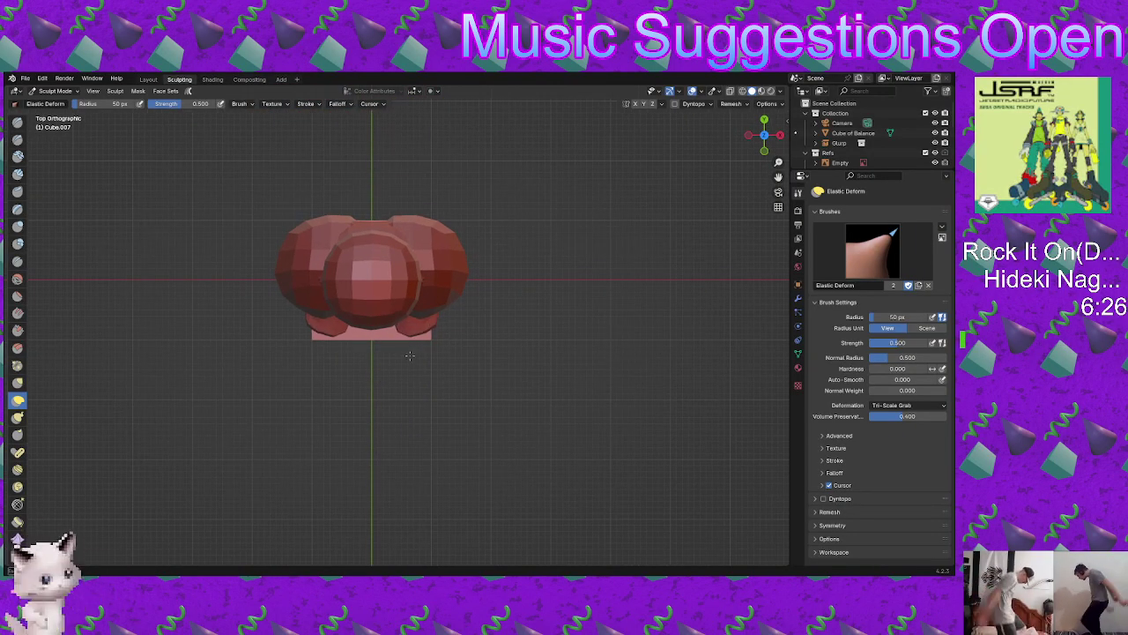
pyautogui.scroll(2, 399, 355)
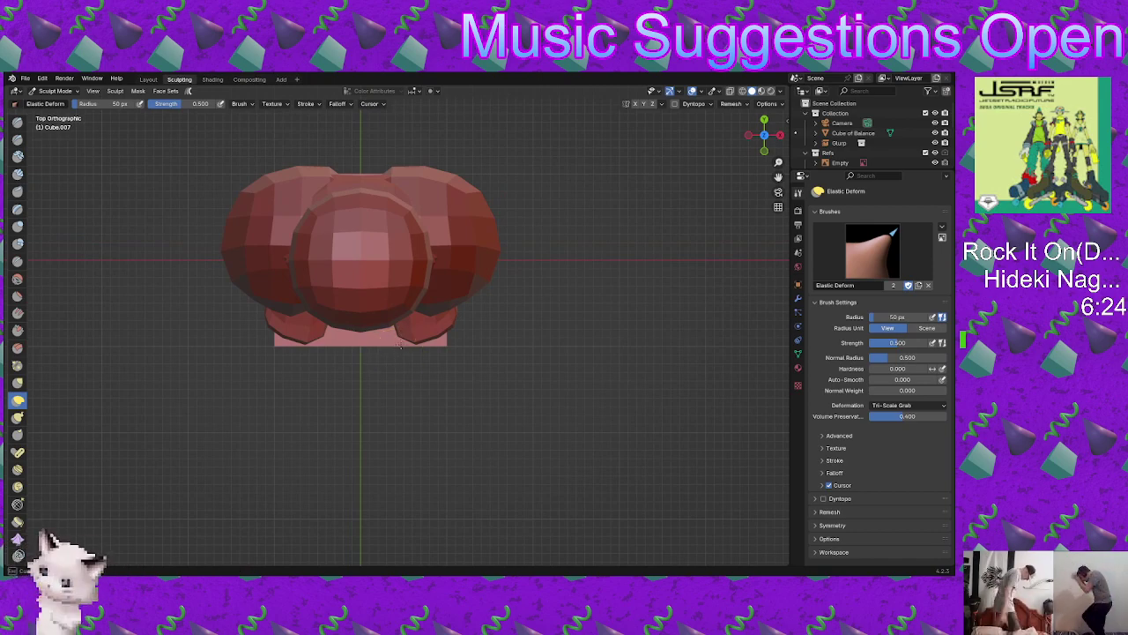
pyautogui.scroll(3, 401, 353)
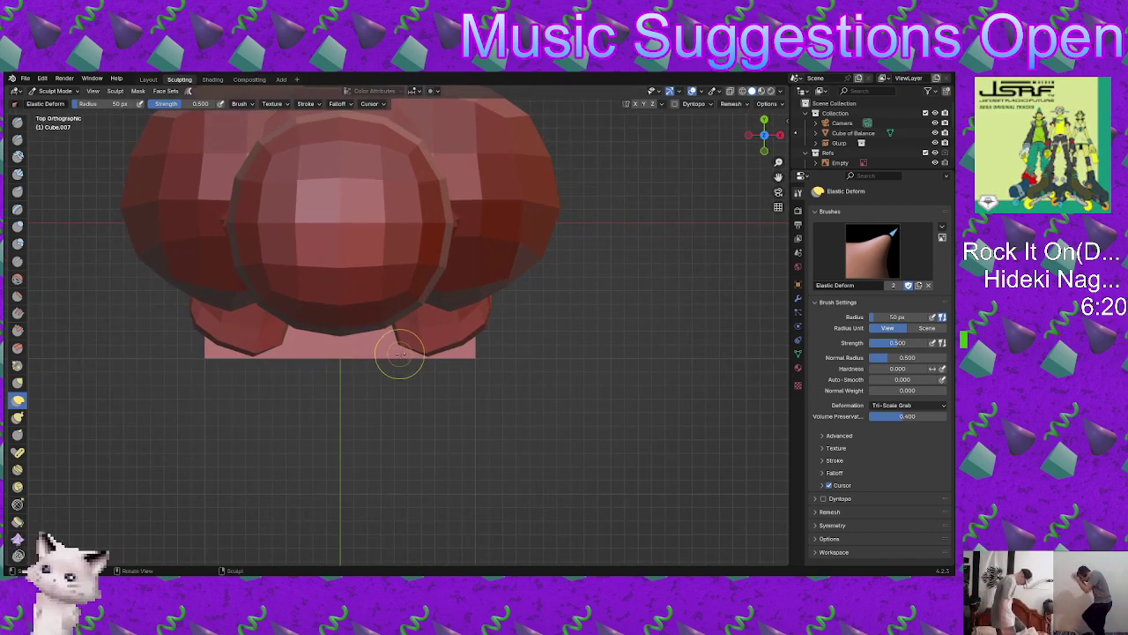
pyautogui.moveTo(402, 355); pyautogui.dragTo(396, 392)
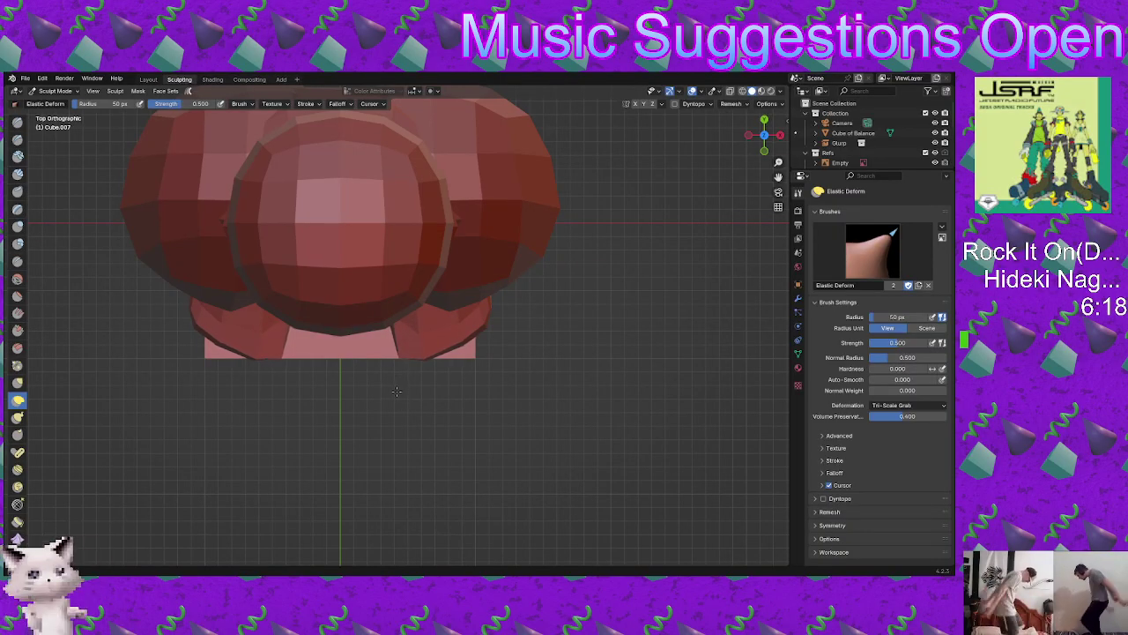
pyautogui.moveTo(457, 360)
pyautogui.mouseDown()
pyautogui.moveTo(447, 334)
pyautogui.moveTo(413, 309)
pyautogui.moveTo(453, 338)
pyautogui.moveTo(420, 355)
pyautogui.mouseUp()
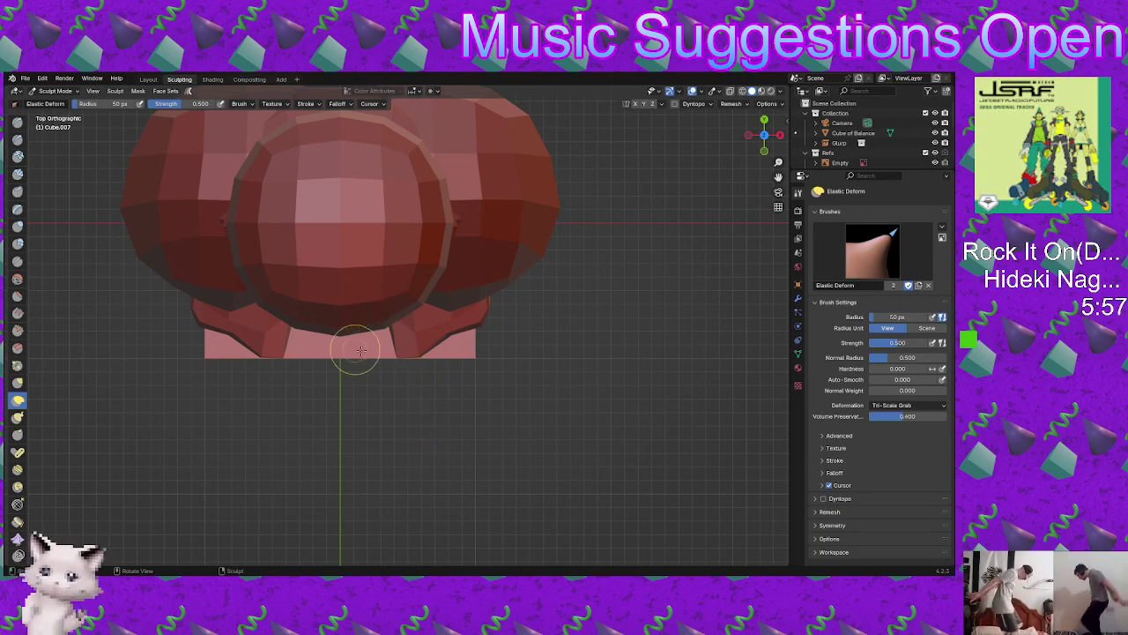
pyautogui.scroll(-2, 393, 387)
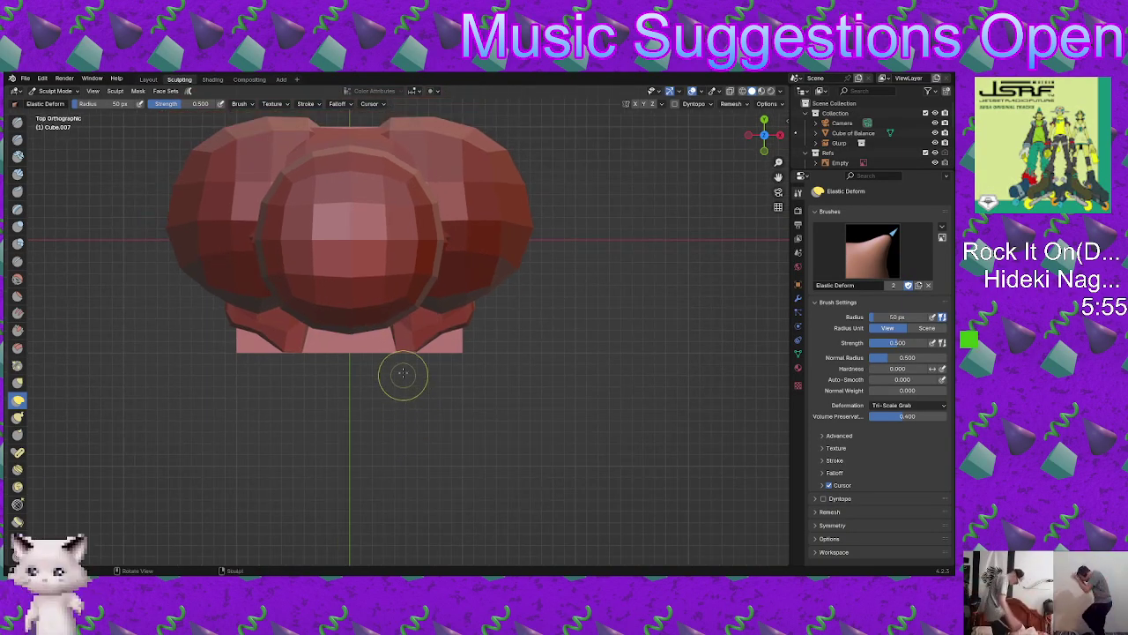
pyautogui.moveTo(403, 350); pyautogui.dragTo(380, 378)
# Step: Examine the side profile of the feet from both sides
pyautogui.moveTo(446, 370); pyautogui.dragTo(343, 344, button='middle')
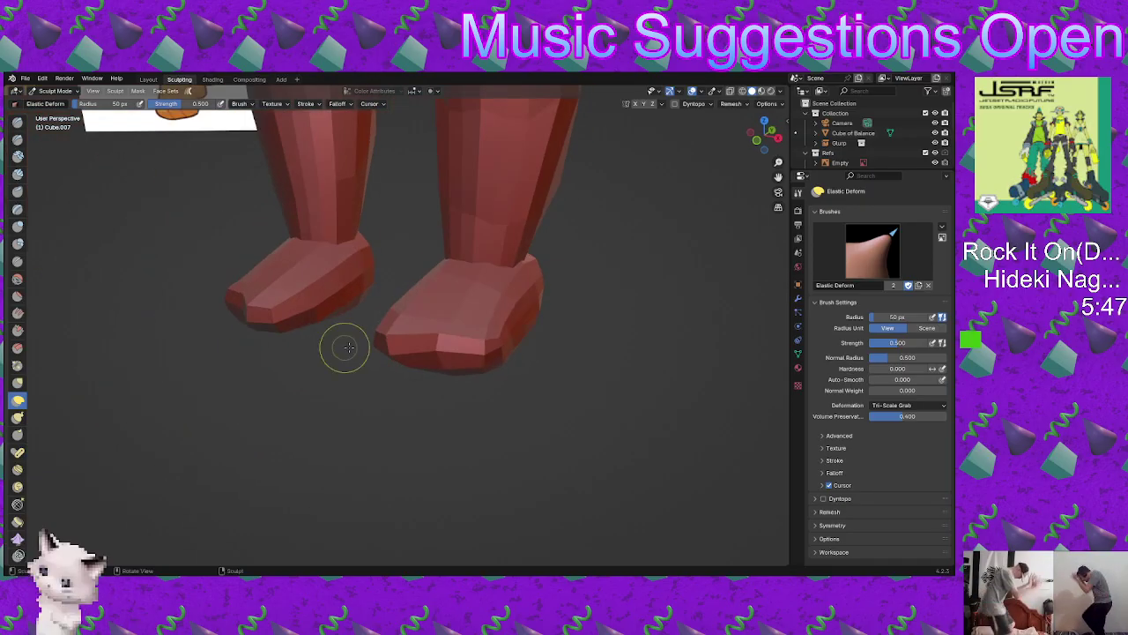
pyautogui.moveTo(480, 340); pyautogui.dragTo(598, 304, button='middle')
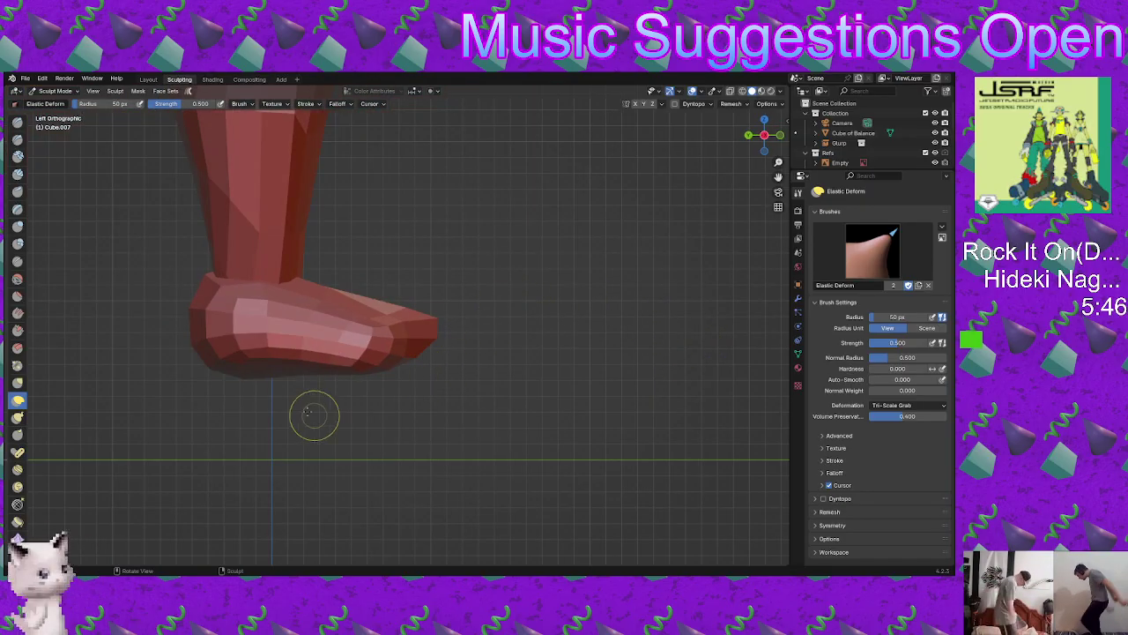
pyautogui.keyDown('ctrl'); pyautogui.moveTo(325, 385); pyautogui.dragTo(294, 444, button='middle'); pyautogui.keyUp('ctrl')
pyautogui.scroll(-1, 294, 444)
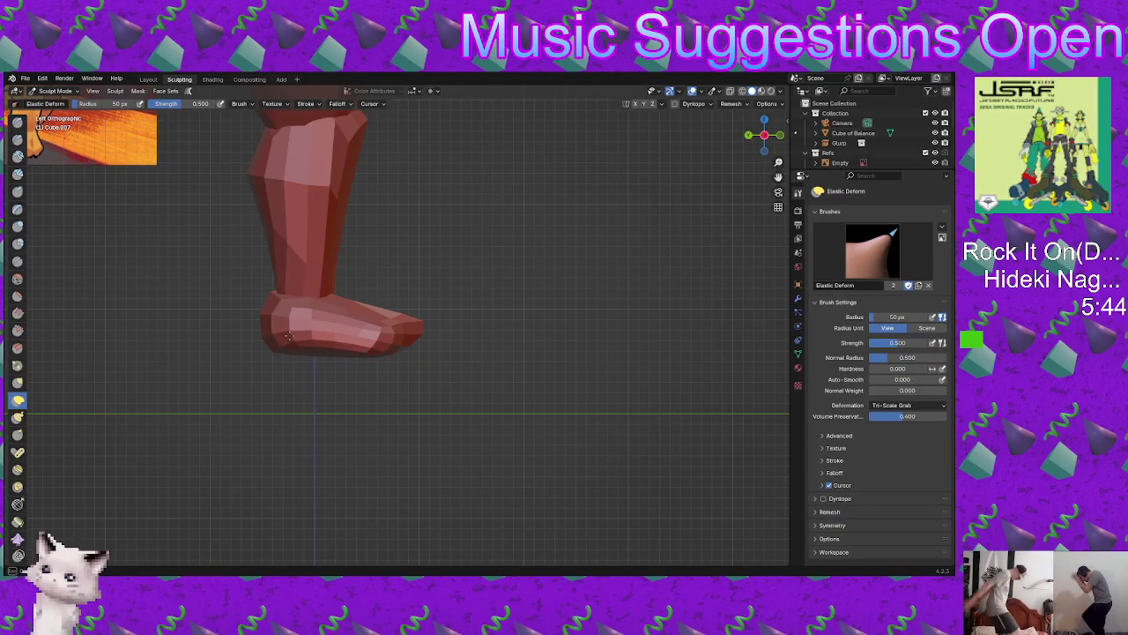
pyautogui.scroll(2, 273, 357)
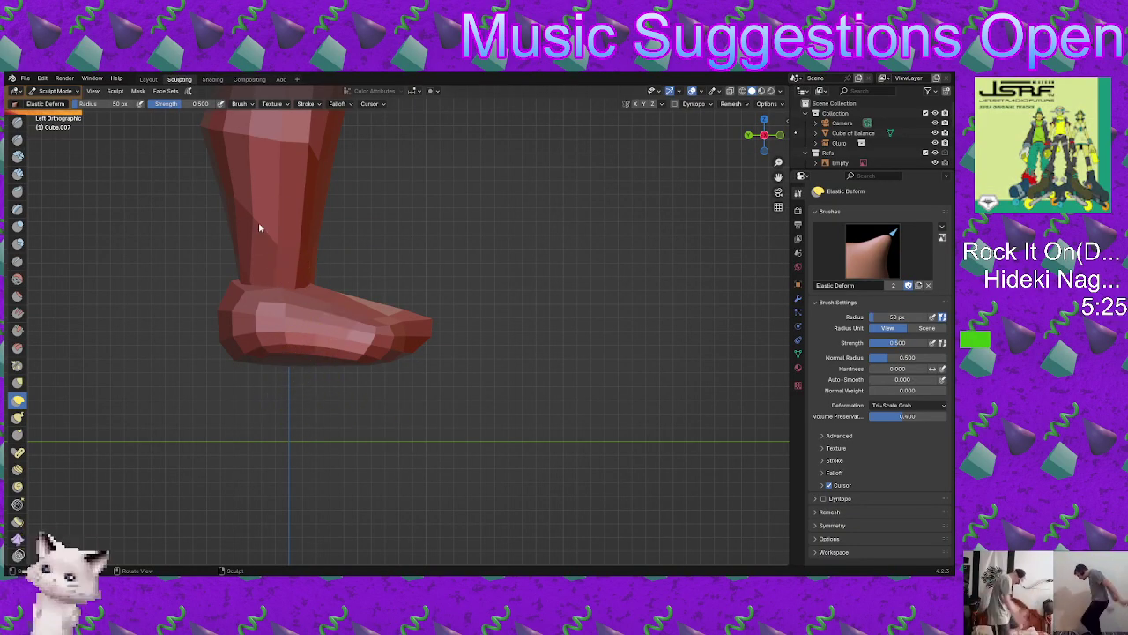
pyautogui.keyDown('ctrl'); pyautogui.moveTo(381, 419); pyautogui.dragTo(379, 460, button='middle'); pyautogui.keyUp('ctrl')
pyautogui.keyDown('shift'); pyautogui.moveTo(346, 415); pyautogui.dragTo(407, 409, button='middle'); pyautogui.keyUp('shift')
pyautogui.keyDown('ctrl'); pyautogui.moveTo(388, 397); pyautogui.dragTo(377, 419, button='middle'); pyautogui.keyUp('ctrl')
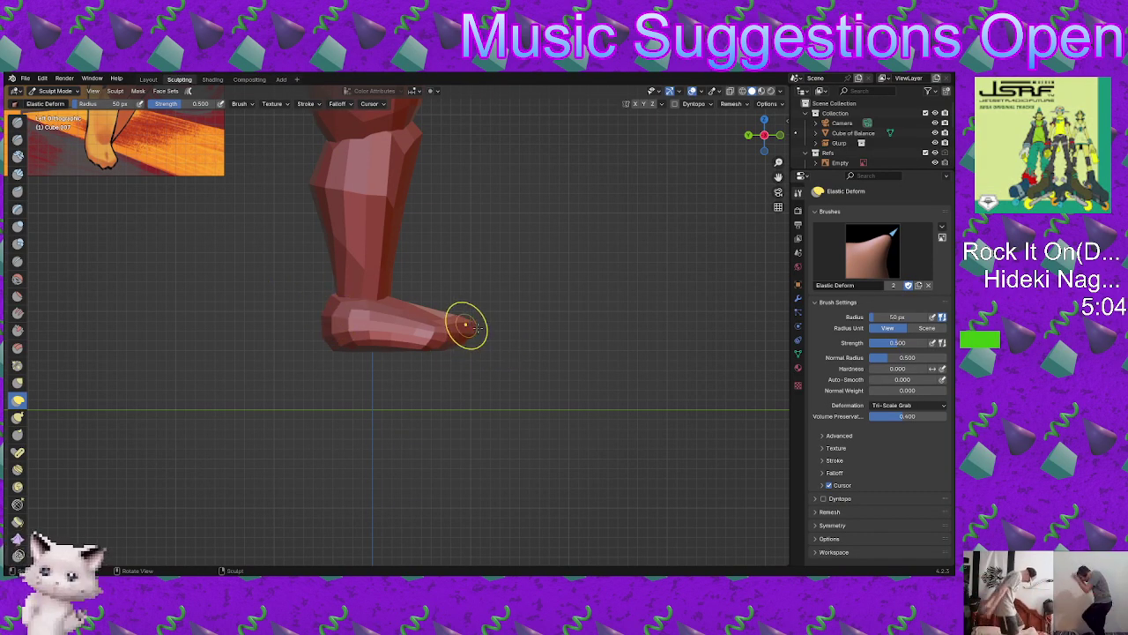
pyautogui.moveTo(555, 309); pyautogui.dragTo(421, 342, button='middle')
pyautogui.scroll(3, 421, 342)
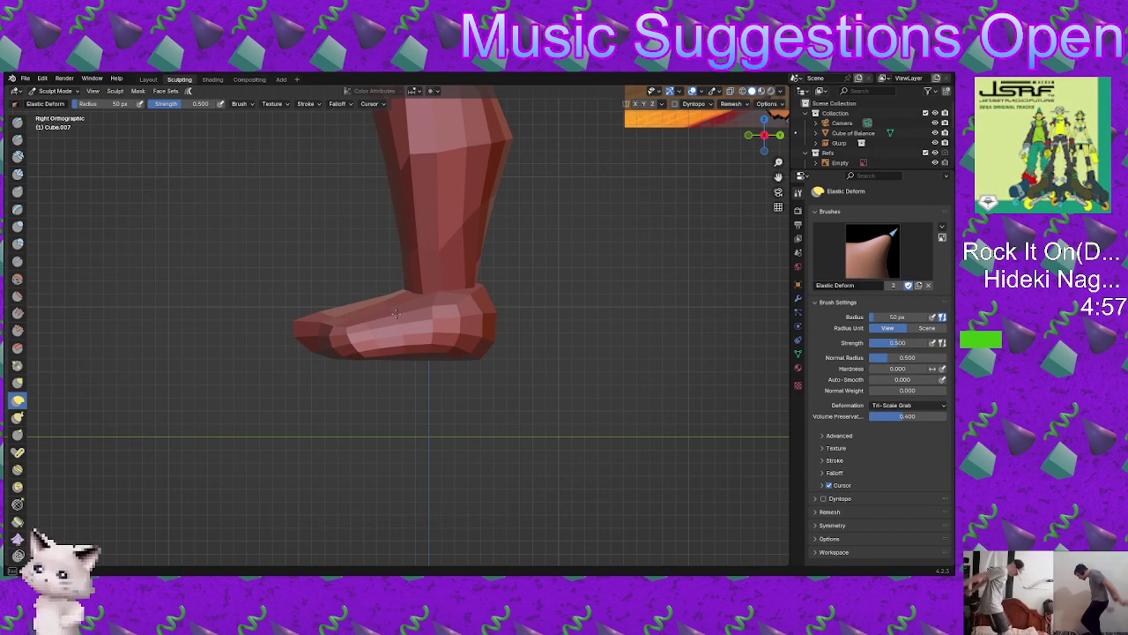
# Step: Compare the proportions of the legs and feet with the monkey reference images
pyautogui.moveTo(388, 304); pyautogui.dragTo(481, 329, button='middle')
pyautogui.scroll(-8, 441, 333)
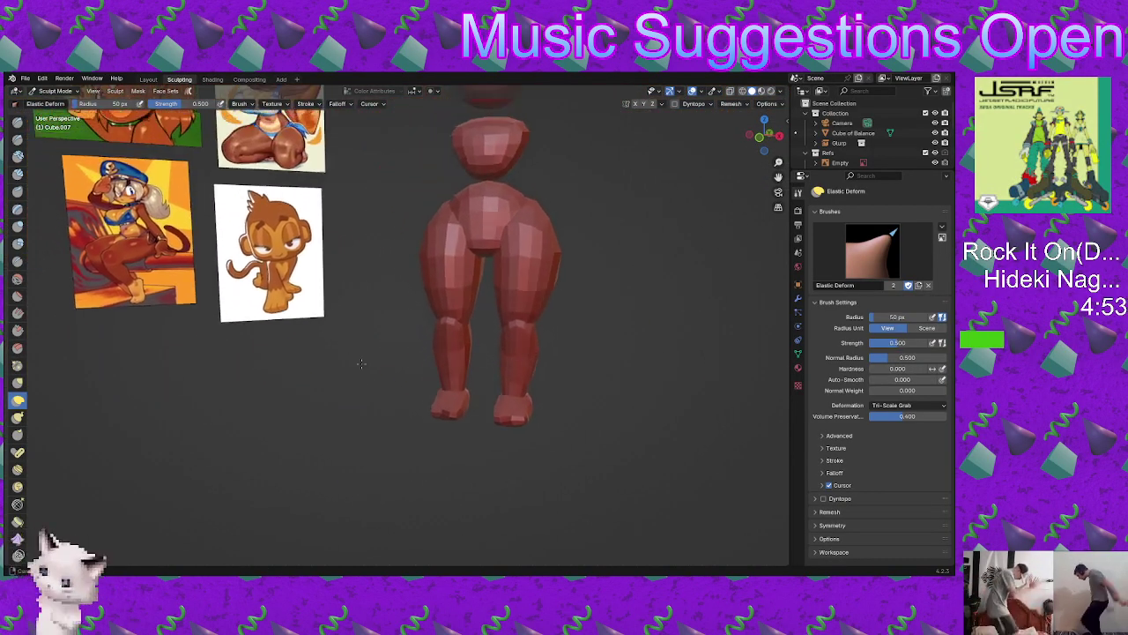
pyautogui.keyDown('shift'); pyautogui.moveTo(409, 344); pyautogui.dragTo(453, 370, button='middle'); pyautogui.keyUp('shift')
pyautogui.scroll(3, 453, 370)
pyautogui.moveTo(423, 317); pyautogui.dragTo(452, 354, button='middle')
pyautogui.scroll(-3, 428, 423)
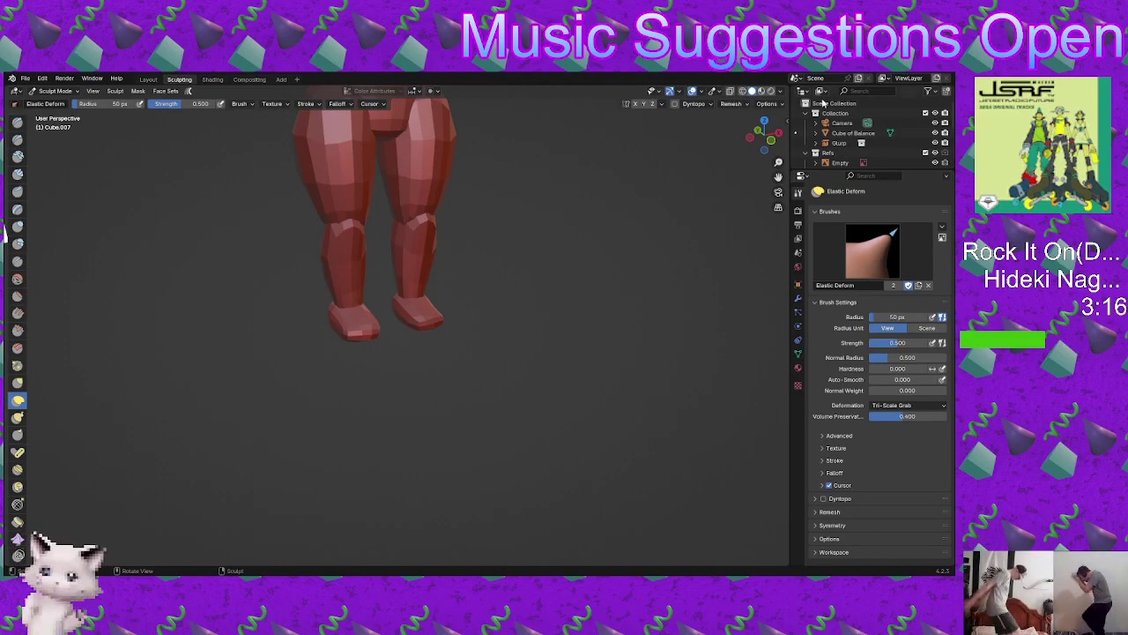
pyautogui.scroll(8, 414, 353)
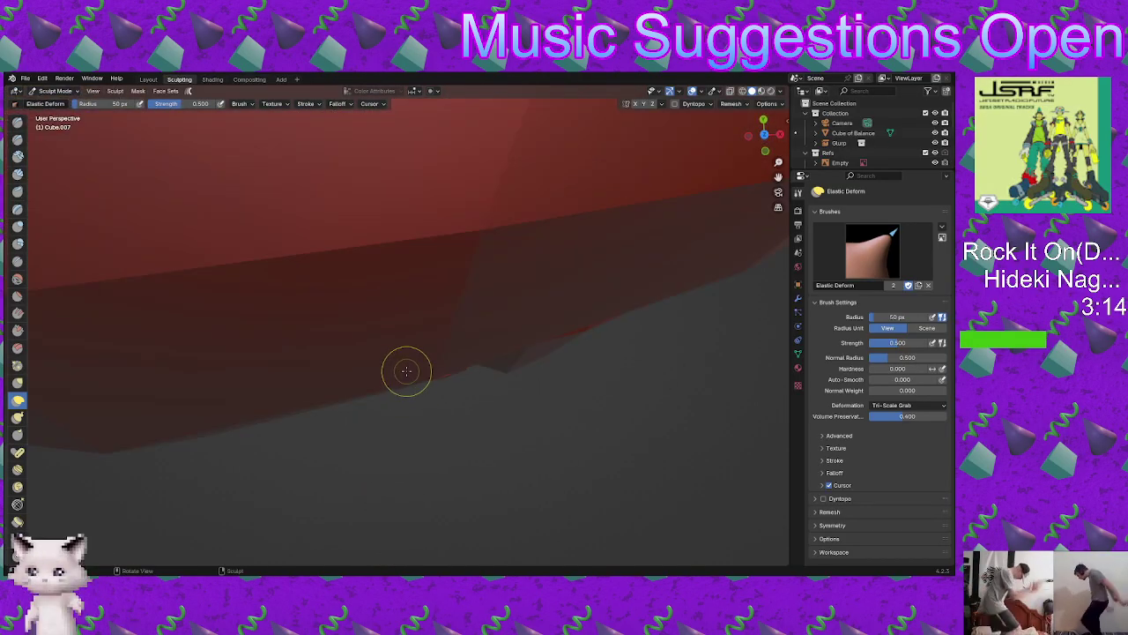
pyautogui.scroll(-5, 406, 370)
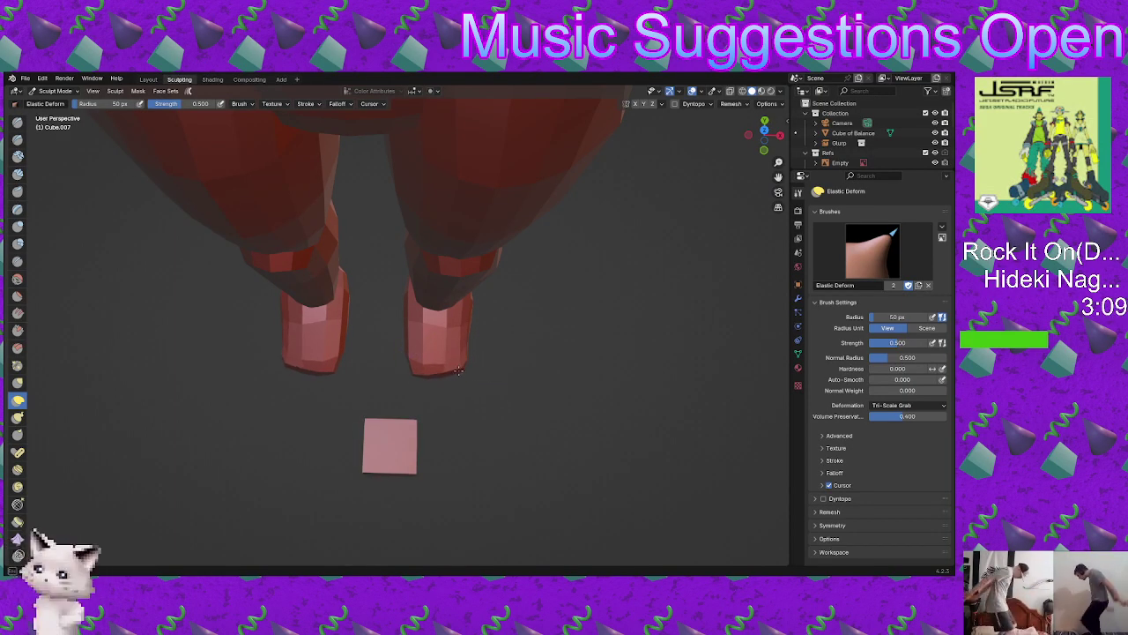
# Step: Examine the shape of the feet from the front, side and above
pyautogui.press('KP_1')
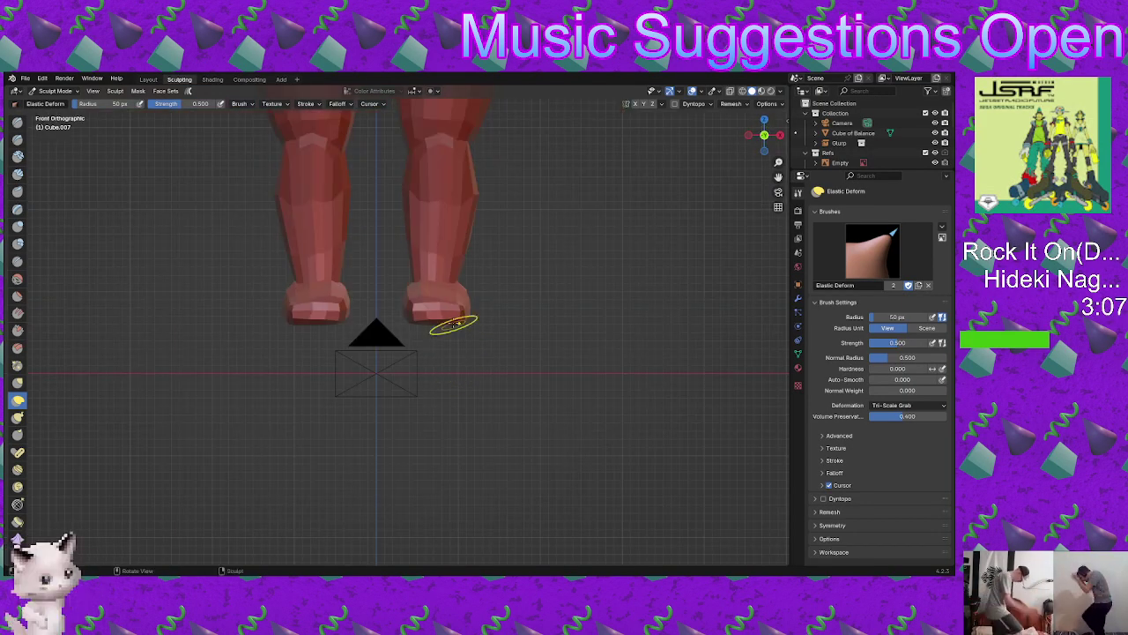
pyautogui.scroll(5, 454, 324)
pyautogui.moveTo(434, 269); pyautogui.dragTo(432, 356, button='middle')
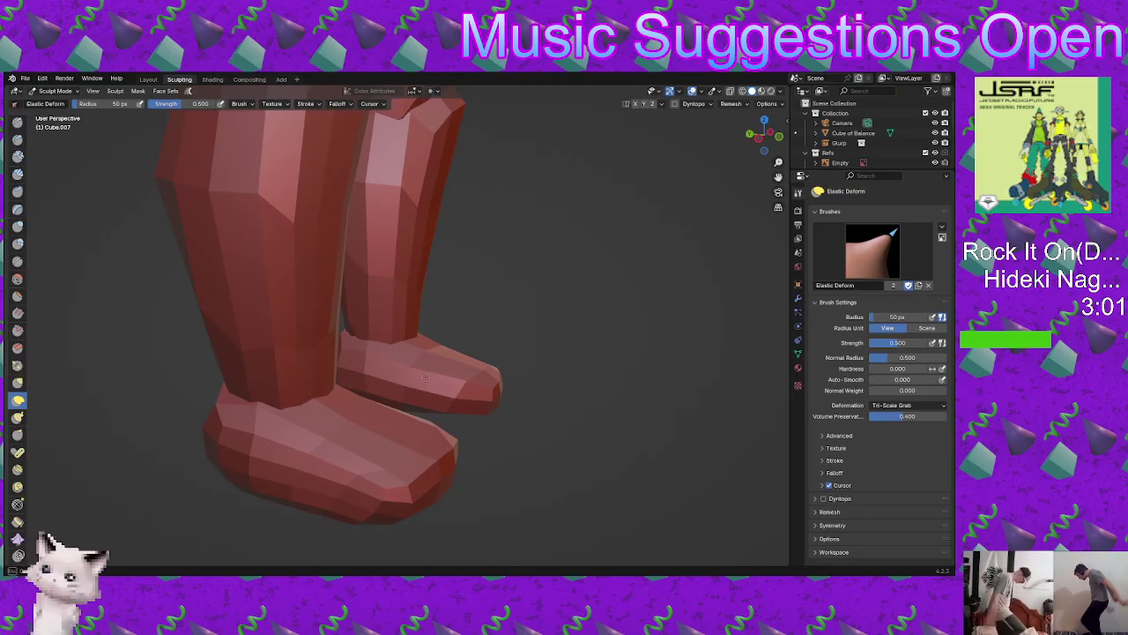
pyautogui.moveTo(426, 379)
pyautogui.mouseDown(button='middle')
pyautogui.moveTo(321, 348)
pyautogui.moveTo(585, 372)
pyautogui.mouseUp(button='middle')
pyautogui.moveTo(462, 347); pyautogui.dragTo(451, 338, button='middle')
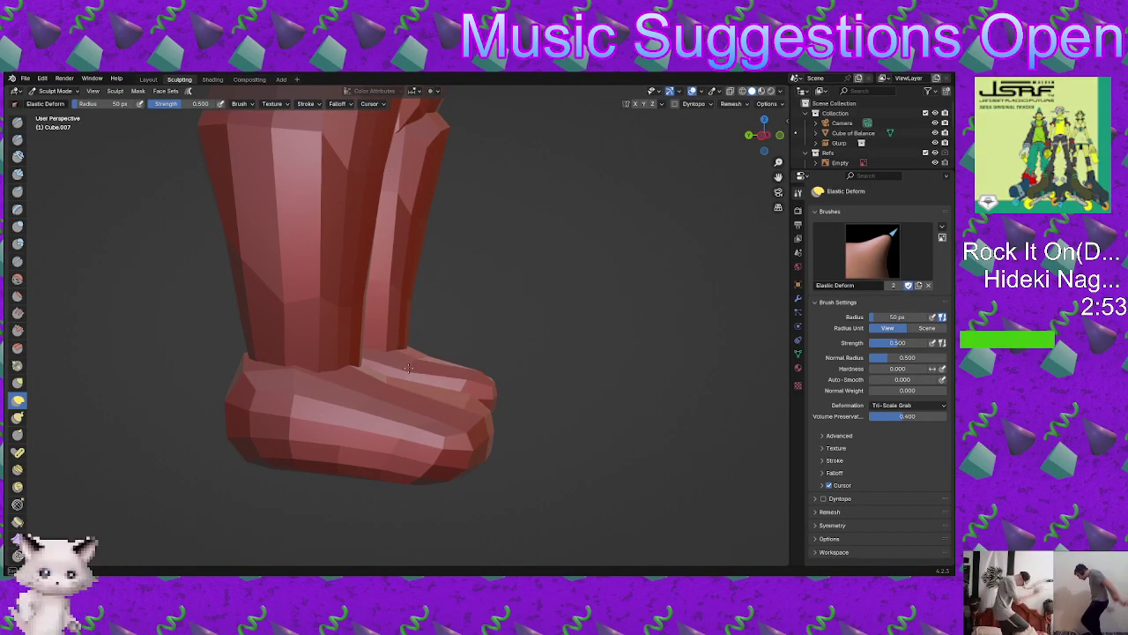
pyautogui.moveTo(456, 384)
pyautogui.mouseDown(button='middle')
pyautogui.moveTo(311, 398)
pyautogui.moveTo(304, 380)
pyautogui.moveTo(364, 397)
pyautogui.moveTo(547, 397)
pyautogui.moveTo(468, 370)
pyautogui.moveTo(451, 382)
pyautogui.mouseUp(button='middle')
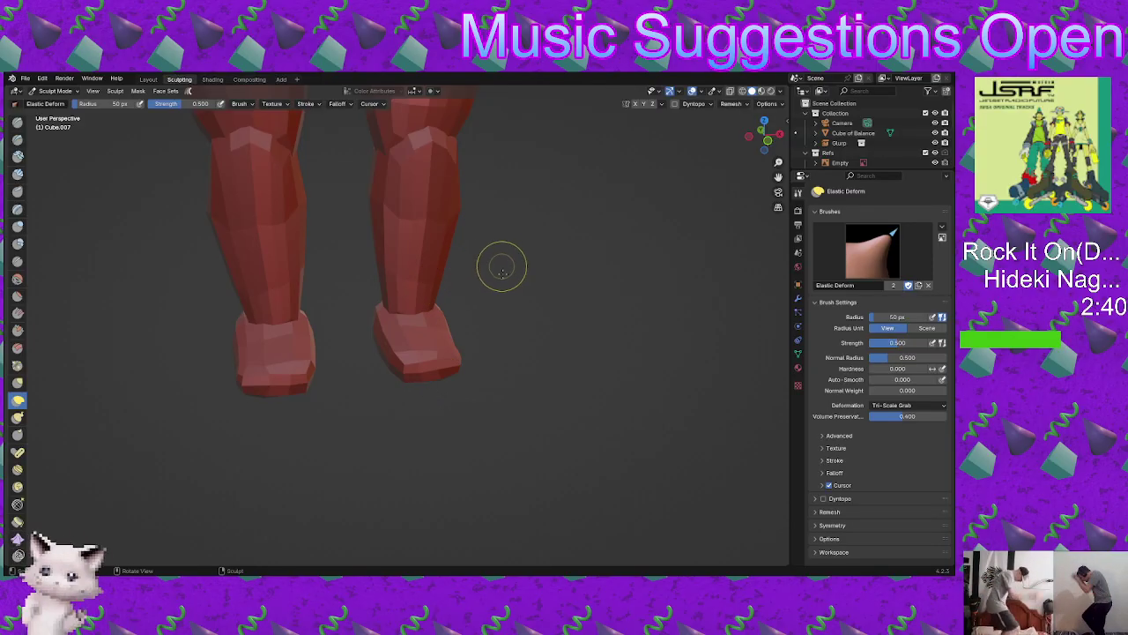
pyautogui.moveTo(499, 261)
pyautogui.mouseDown(button='middle')
pyautogui.moveTo(438, 365)
pyautogui.moveTo(445, 300)
pyautogui.moveTo(471, 360)
pyautogui.mouseUp(button='middle')
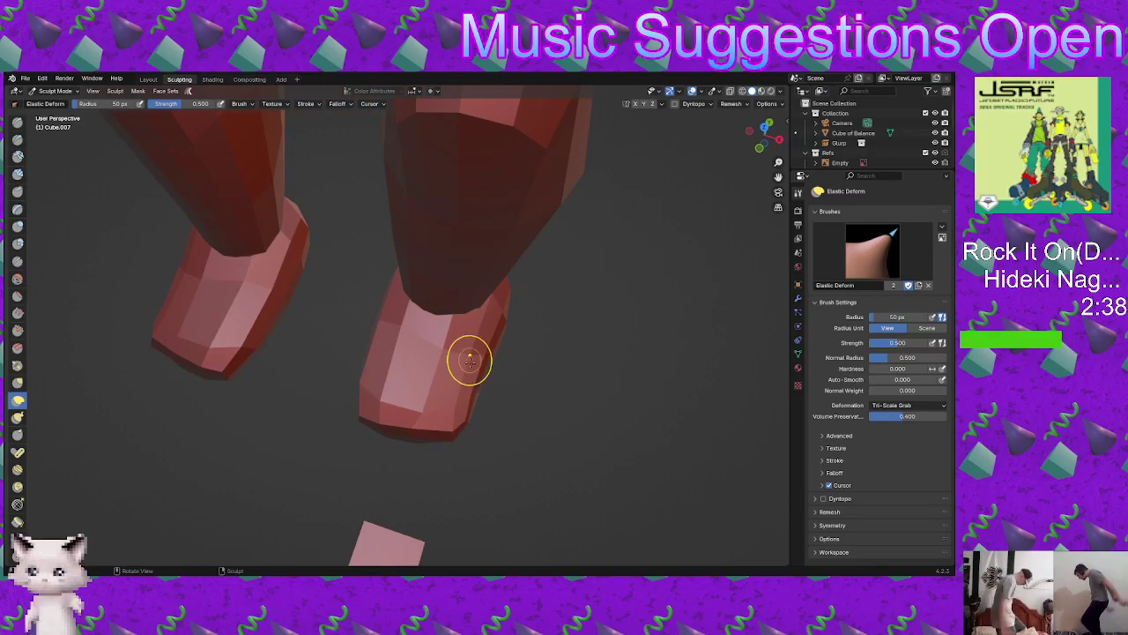
pyautogui.moveTo(425, 401)
pyautogui.mouseDown(button='middle')
pyautogui.moveTo(467, 366)
pyautogui.moveTo(461, 343)
pyautogui.moveTo(428, 341)
pyautogui.moveTo(445, 326)
pyautogui.moveTo(475, 327)
pyautogui.moveTo(478, 385)
pyautogui.moveTo(468, 405)
pyautogui.mouseUp(button='middle')
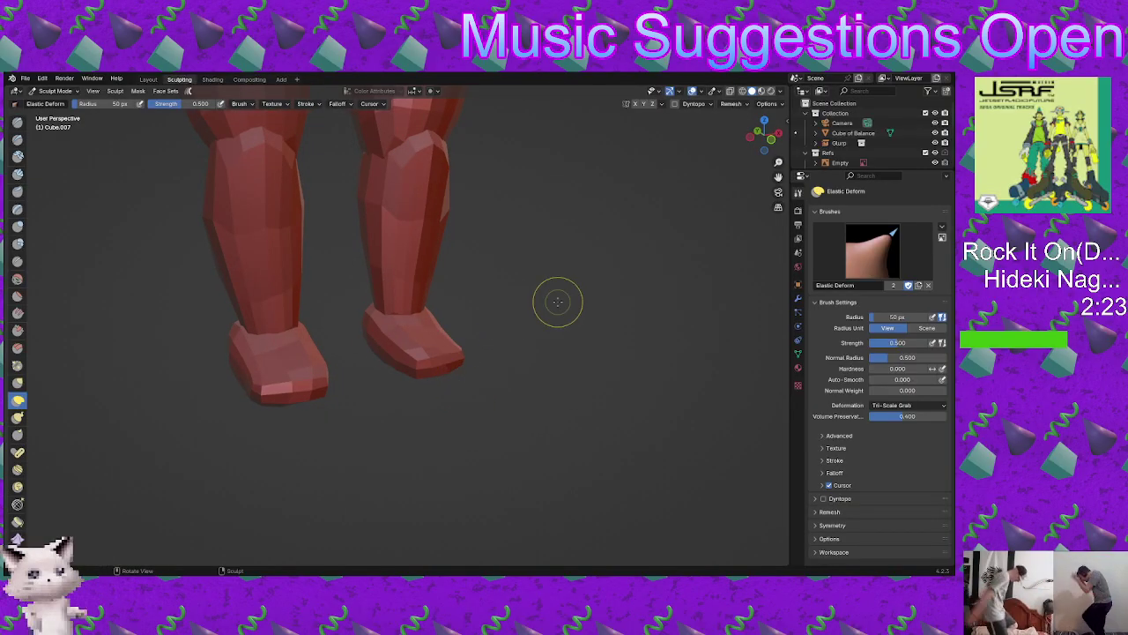
# Step: Switch to Object Mode, duplicate the mirrored feet, move the copy along Y and scale it down to a toe-sized piece
pyautogui.hotkey('ctrl', 'Tab')
pyautogui.click(479, 300)
pyautogui.press('g')
pyautogui.press('s')
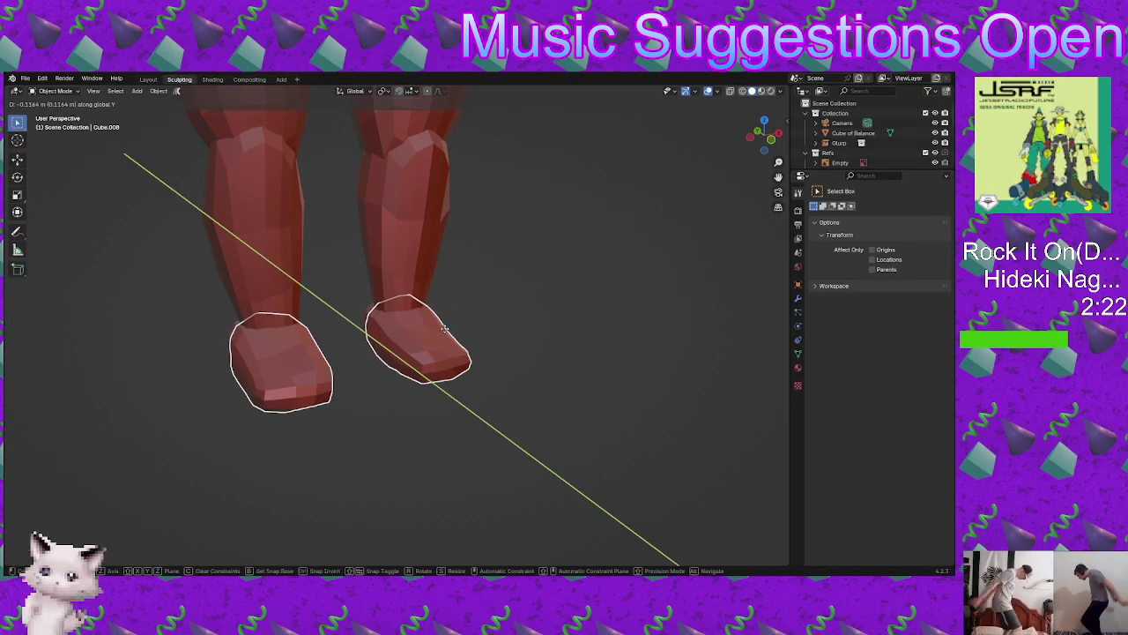
pyautogui.click(493, 355)
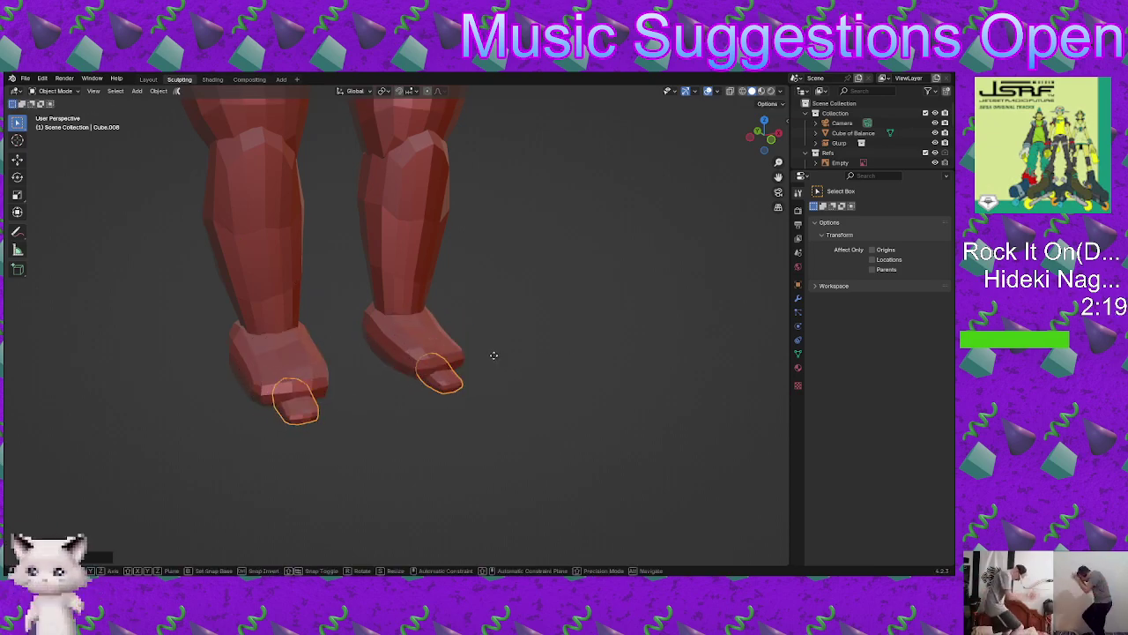
# Step: Move the small mirrored toe pieces along X and Y to the inner sides of the feet
pyautogui.press('g')
pyautogui.press('x')
pyautogui.click(446, 358)
pyautogui.press('g')
pyautogui.press('z')
pyautogui.press('y')
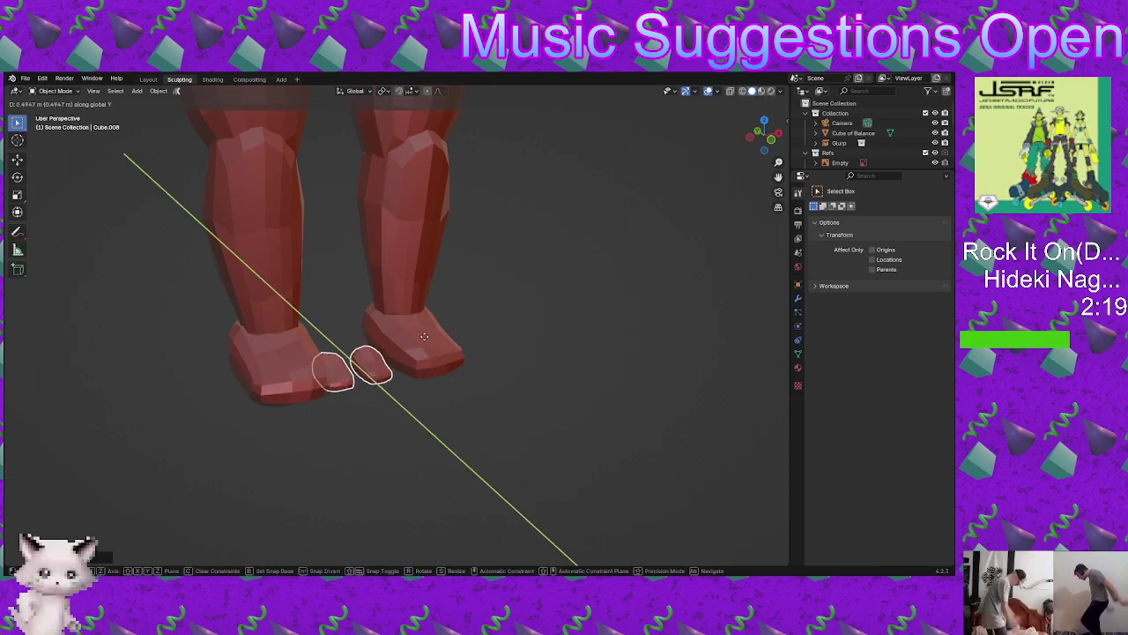
pyautogui.click(425, 336)
pyautogui.press('g')
pyautogui.press('x')
pyautogui.click(407, 361)
# Step: Reposition the mirrored toe pieces along the Y axis beside the inner sides of the feet
pyautogui.moveTo(408, 362); pyautogui.dragTo(411, 374, button='middle')
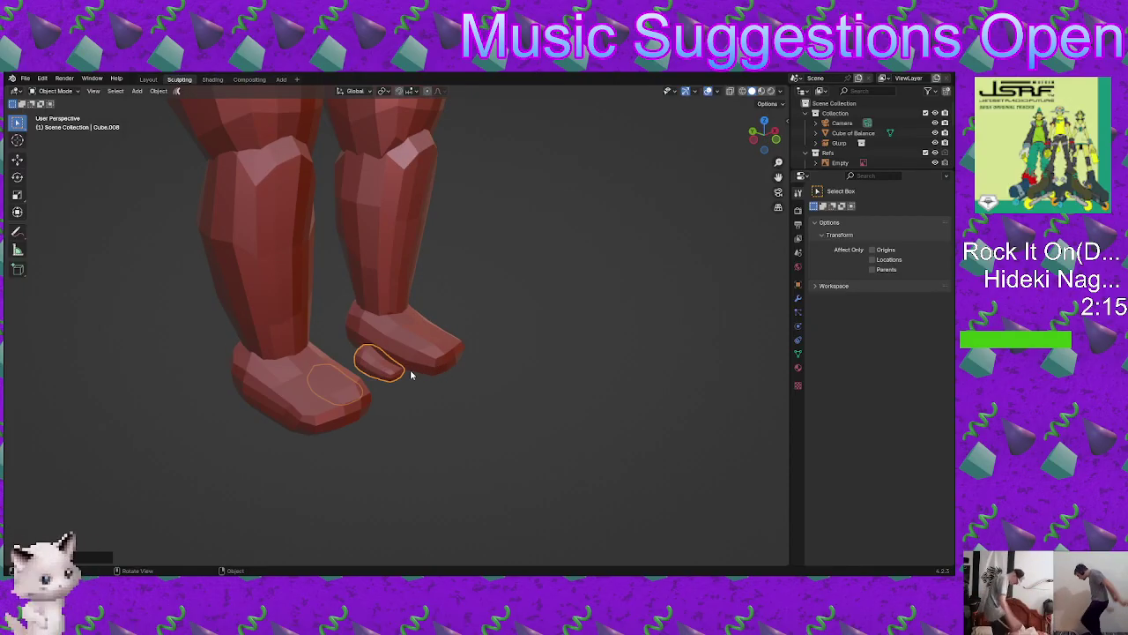
pyautogui.moveTo(410, 375)
pyautogui.mouseDown(button='middle')
pyautogui.moveTo(376, 318)
pyautogui.moveTo(390, 374)
pyautogui.mouseUp(button='middle')
pyautogui.press('g')
pyautogui.press('z')
pyautogui.press('z')
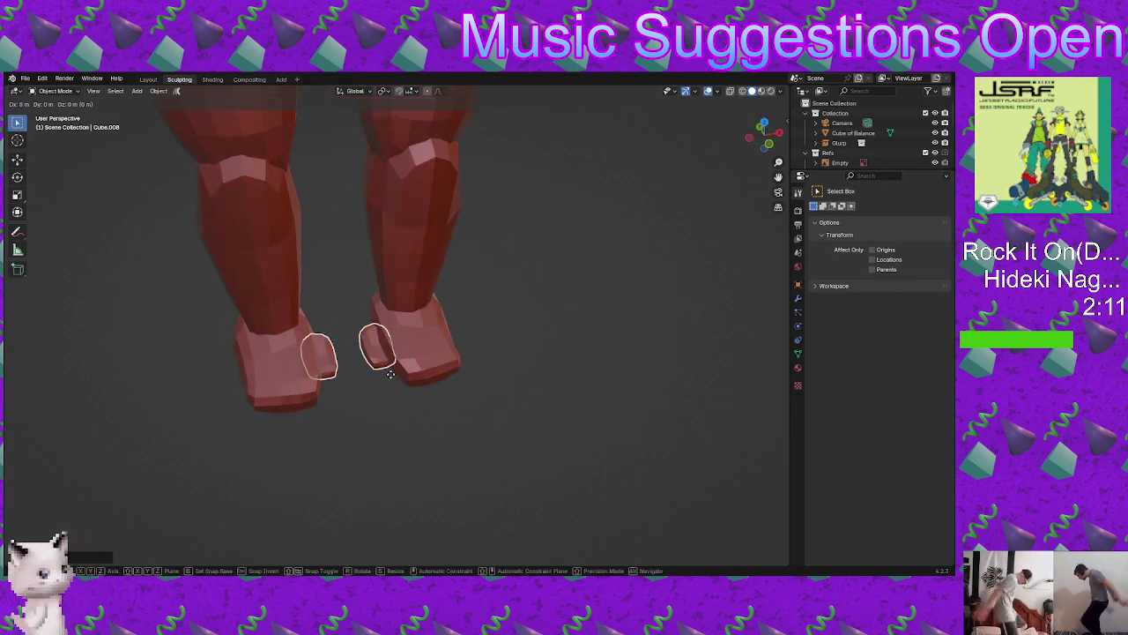
pyautogui.press('y')
pyautogui.press('y')
pyautogui.press('x')
pyautogui.press('y')
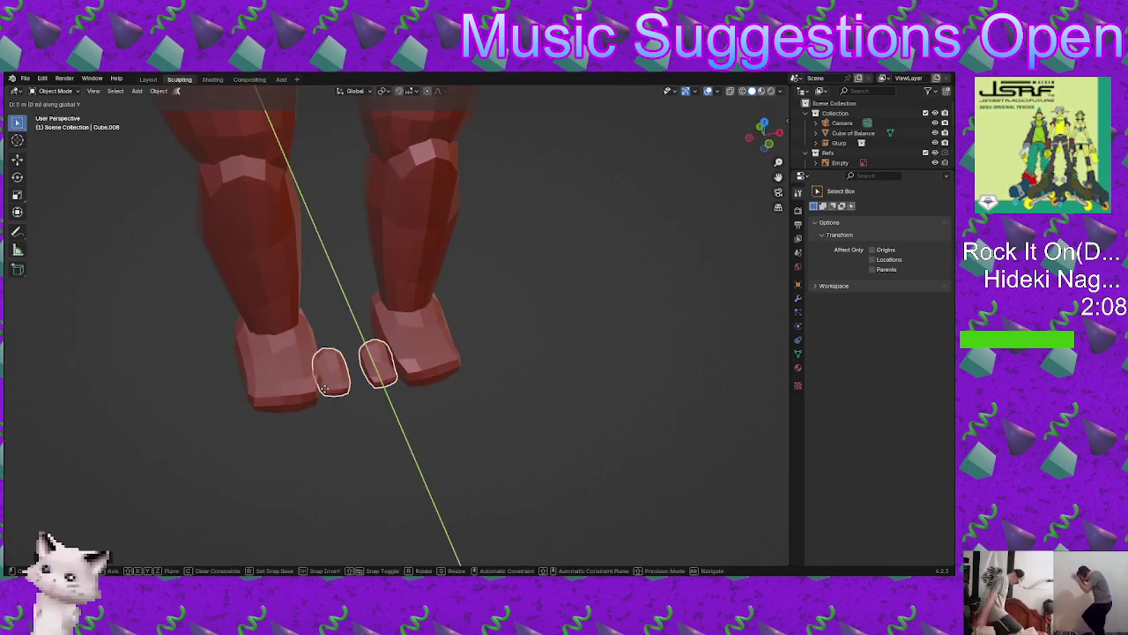
pyautogui.click(349, 329)
# Step: Switch to Sculpt Mode and stretch the toe pieces into longer, narrower shapes along the feet with Elastic Deform
pyautogui.hotkey('ctrl', 'Tab')
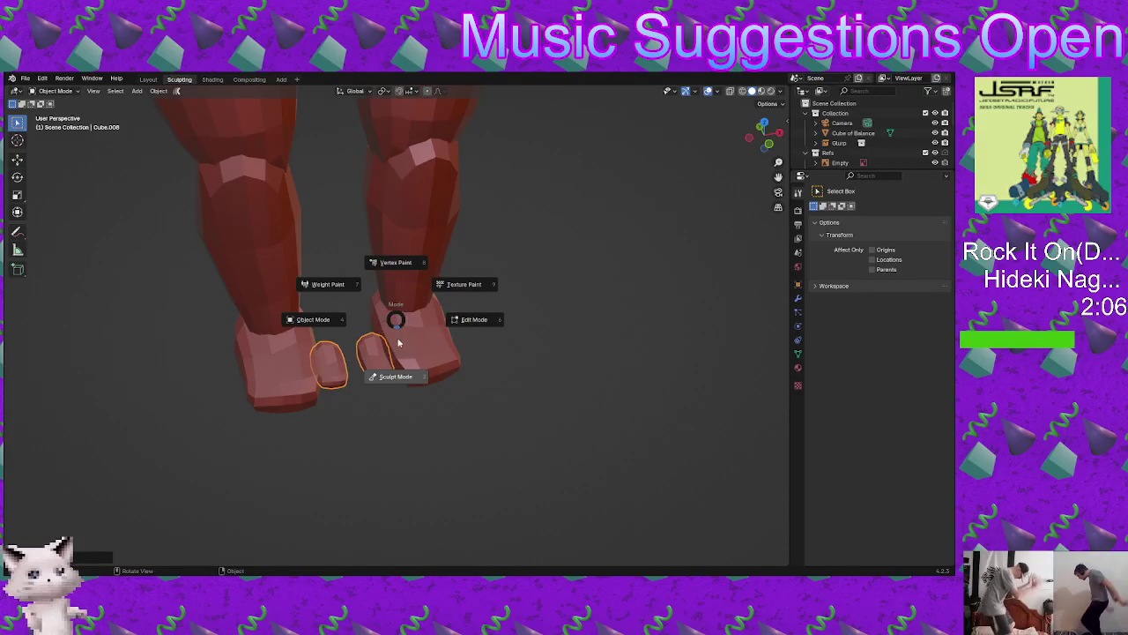
pyautogui.click(396, 373)
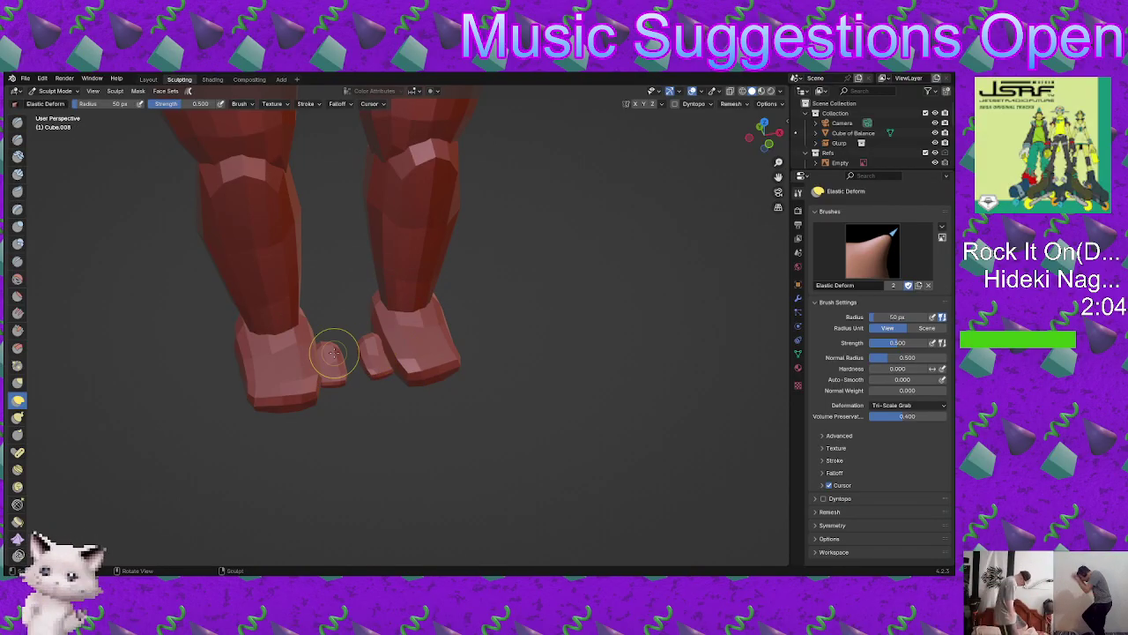
pyautogui.moveTo(428, 290); pyautogui.dragTo(446, 327, button='middle')
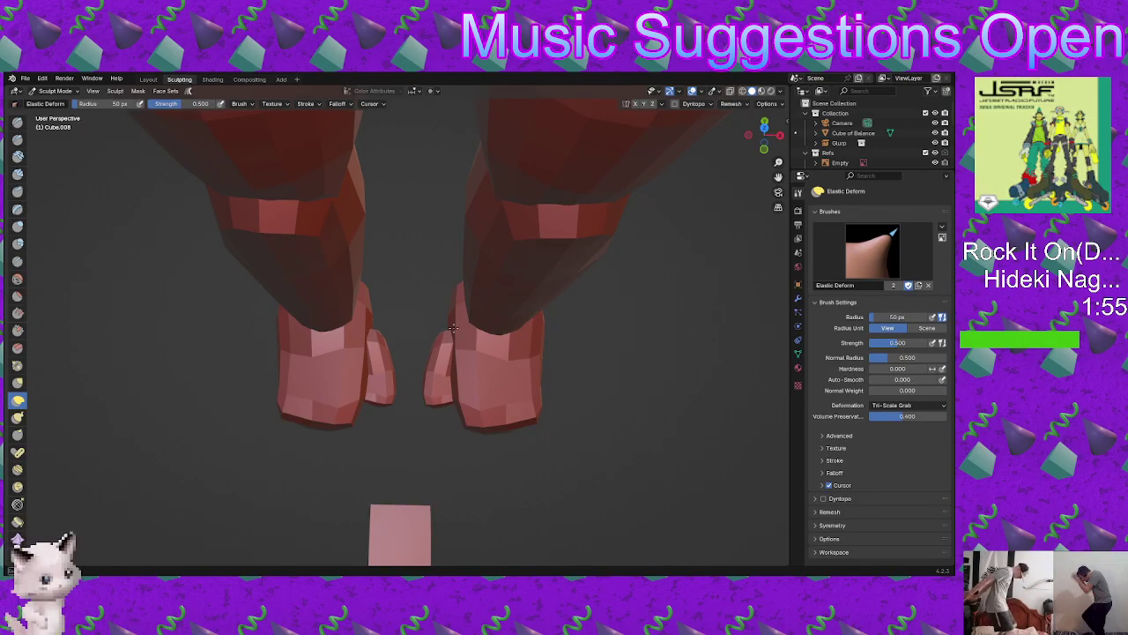
pyautogui.moveTo(452, 327); pyautogui.dragTo(424, 397, button='middle')
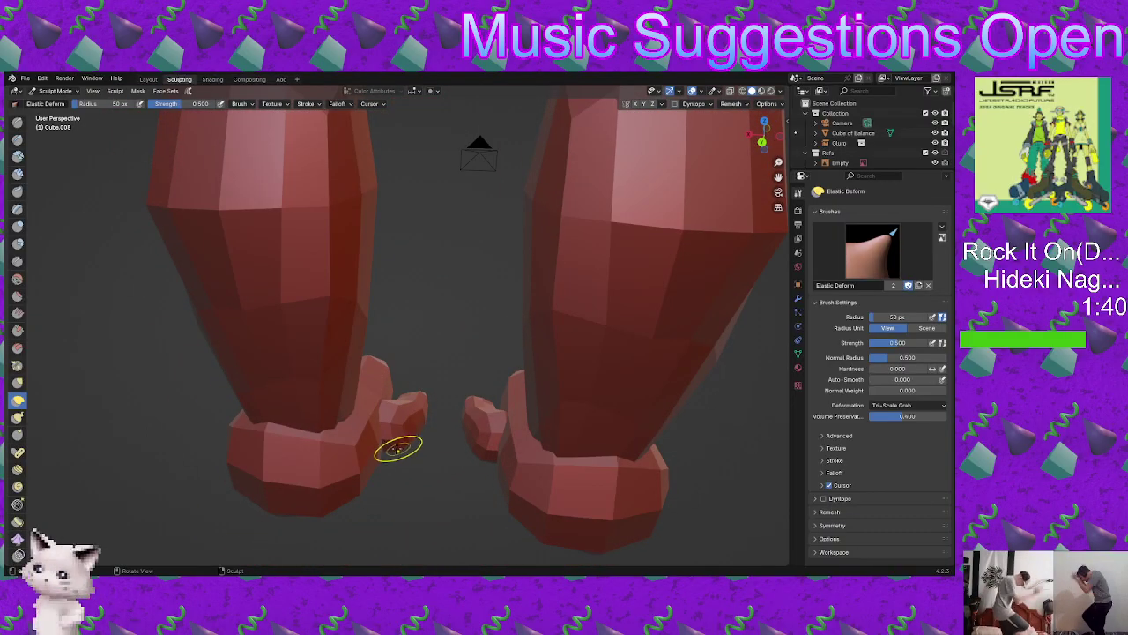
pyautogui.moveTo(398, 449); pyautogui.dragTo(378, 441, button='middle')
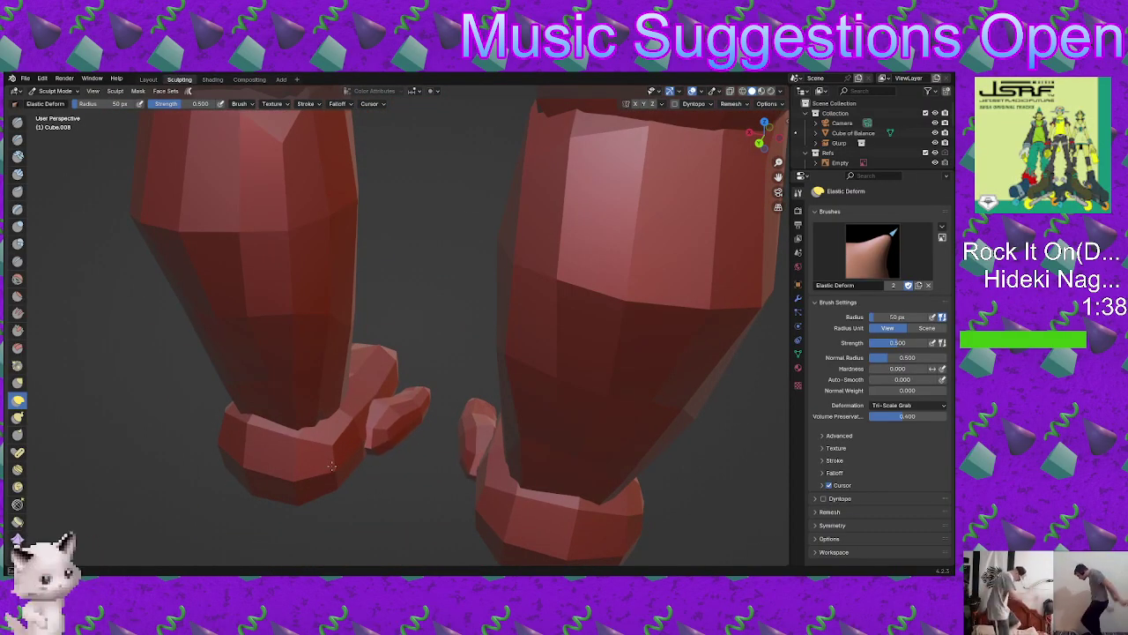
pyautogui.moveTo(345, 459); pyautogui.dragTo(435, 471, button='middle')
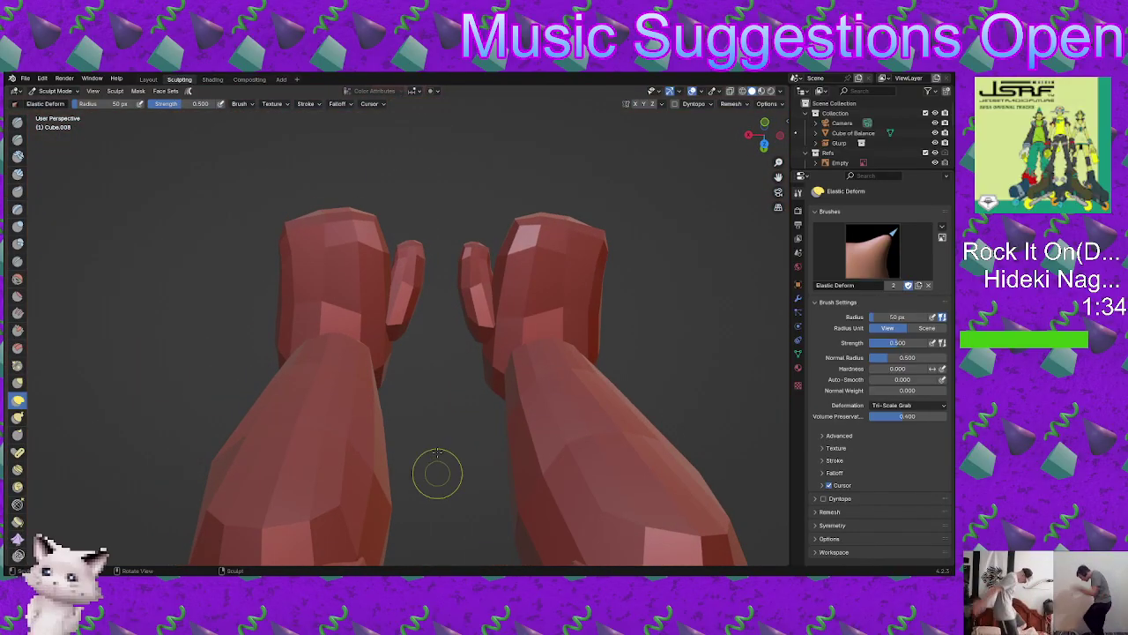
# Step: Bend the toes with Elastic Deform so their bases meet the inner feet and their tips point forward
pyautogui.keyDown('alt'); pyautogui.middleClick(436, 221); pyautogui.keyUp('alt')
pyautogui.moveTo(421, 388); pyautogui.dragTo(386, 358, button='middle')
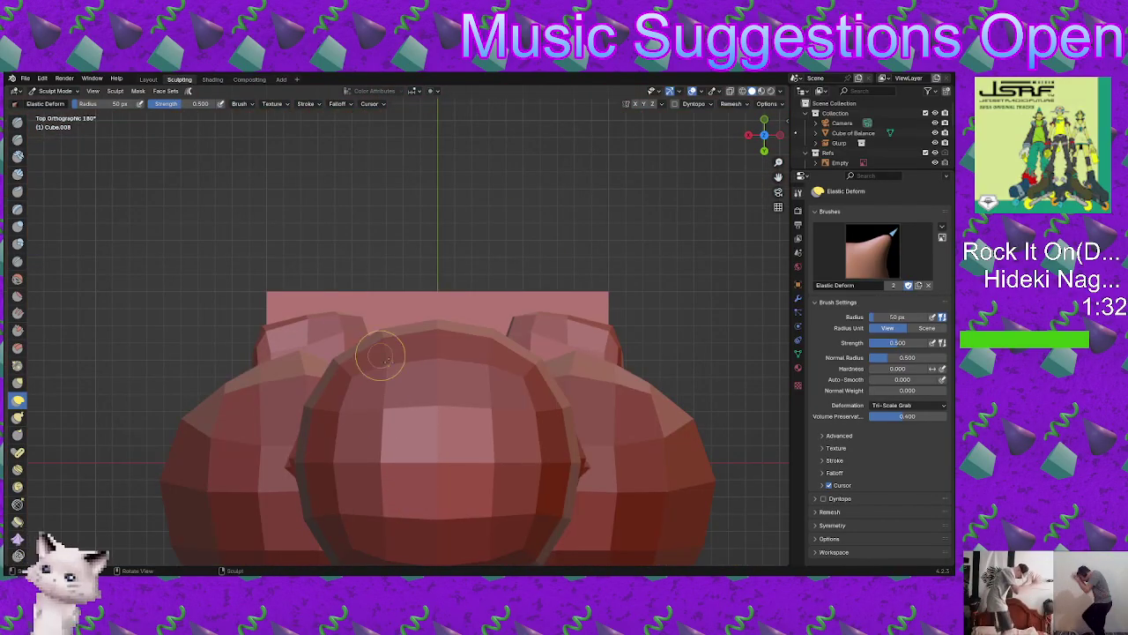
pyautogui.moveTo(399, 415); pyautogui.dragTo(444, 327, button='middle')
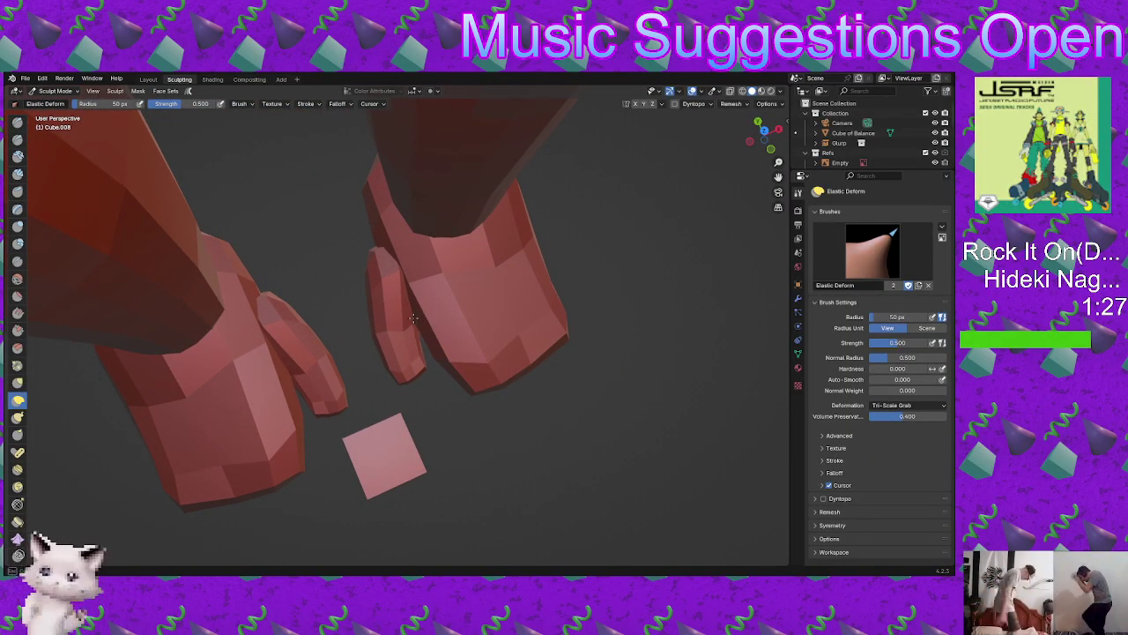
pyautogui.moveTo(445, 335); pyautogui.dragTo(411, 347, button='middle')
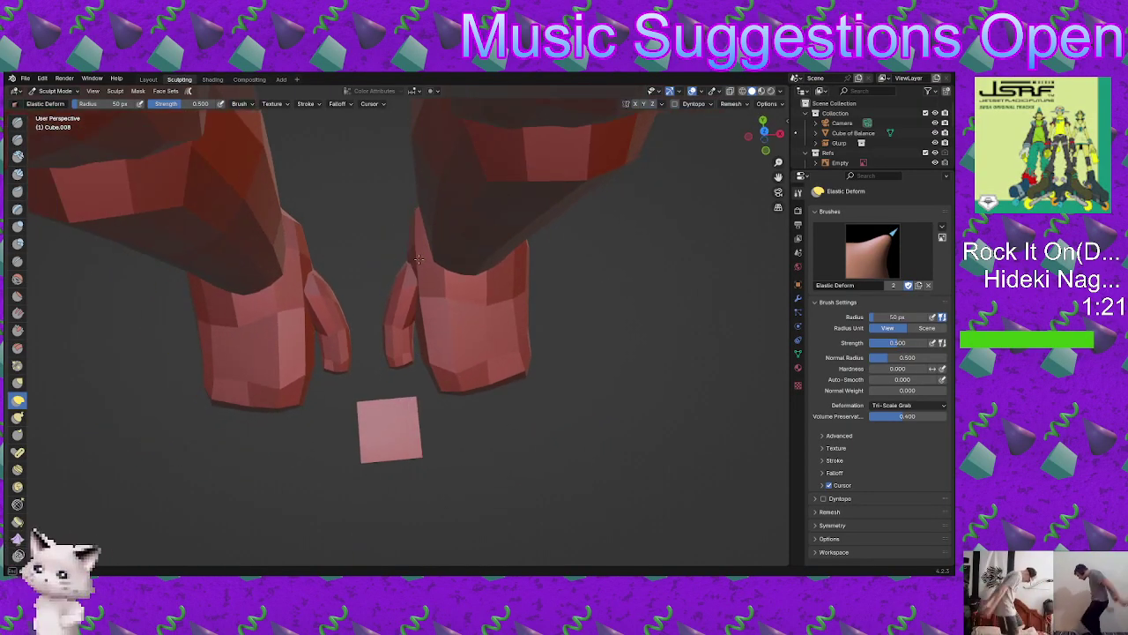
pyautogui.moveTo(418, 294); pyautogui.dragTo(366, 328, button='middle')
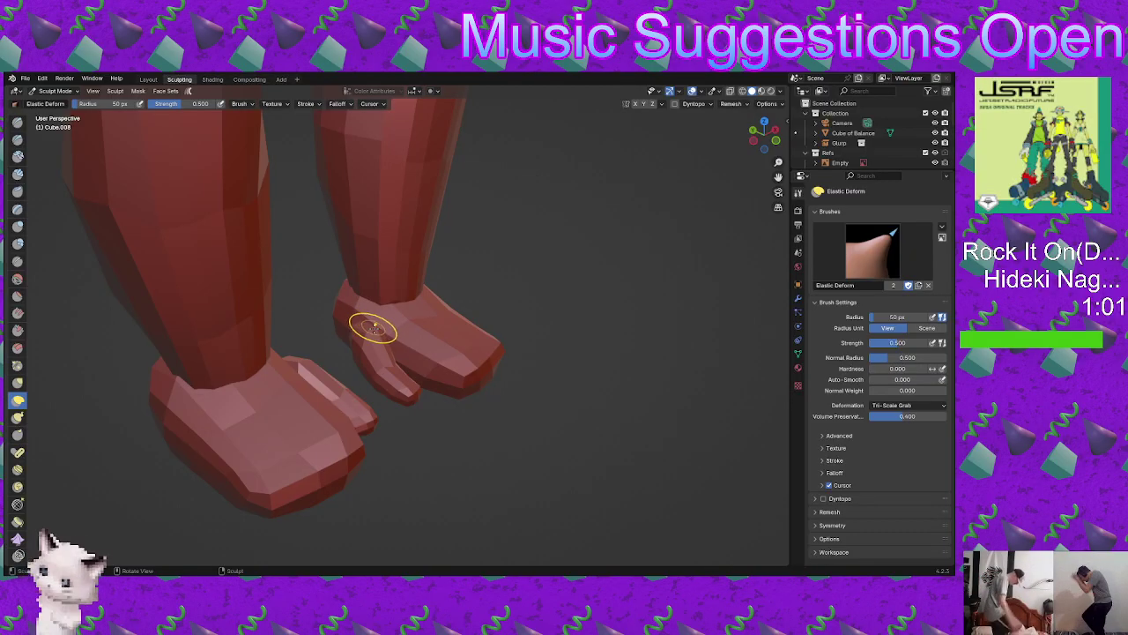
# Step: Try to reshape the toe's base where it meets the foot with Elastic Deform, and undo the stroke
pyautogui.moveTo(416, 361); pyautogui.dragTo(363, 388, button='middle')
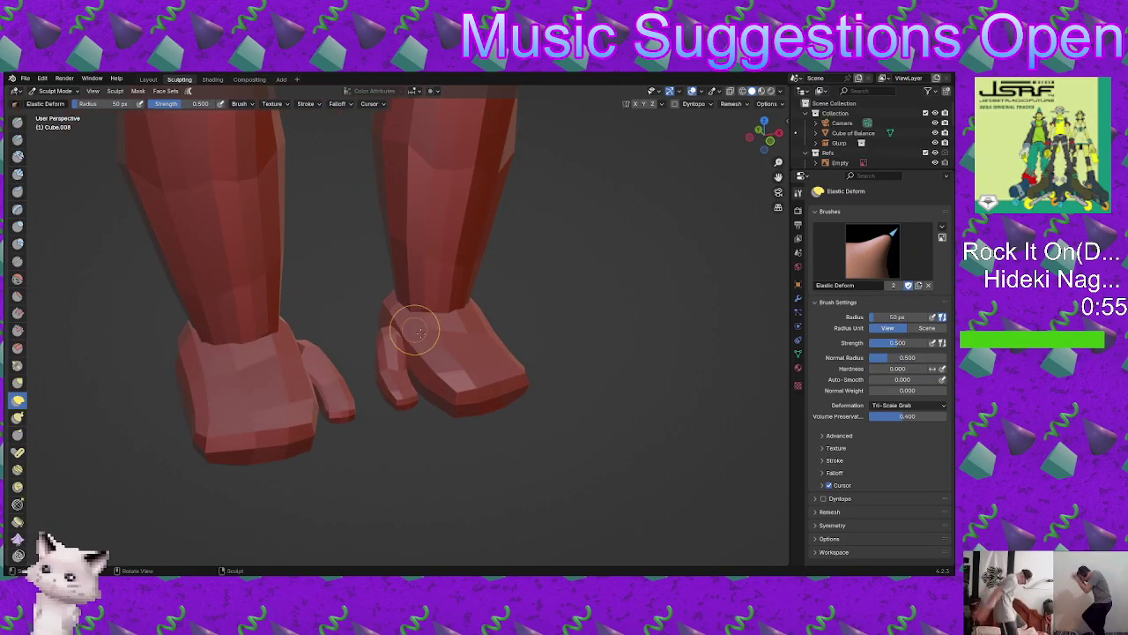
pyautogui.moveTo(411, 323); pyautogui.dragTo(381, 353, button='middle')
pyautogui.moveTo(381, 355); pyautogui.dragTo(378, 330)
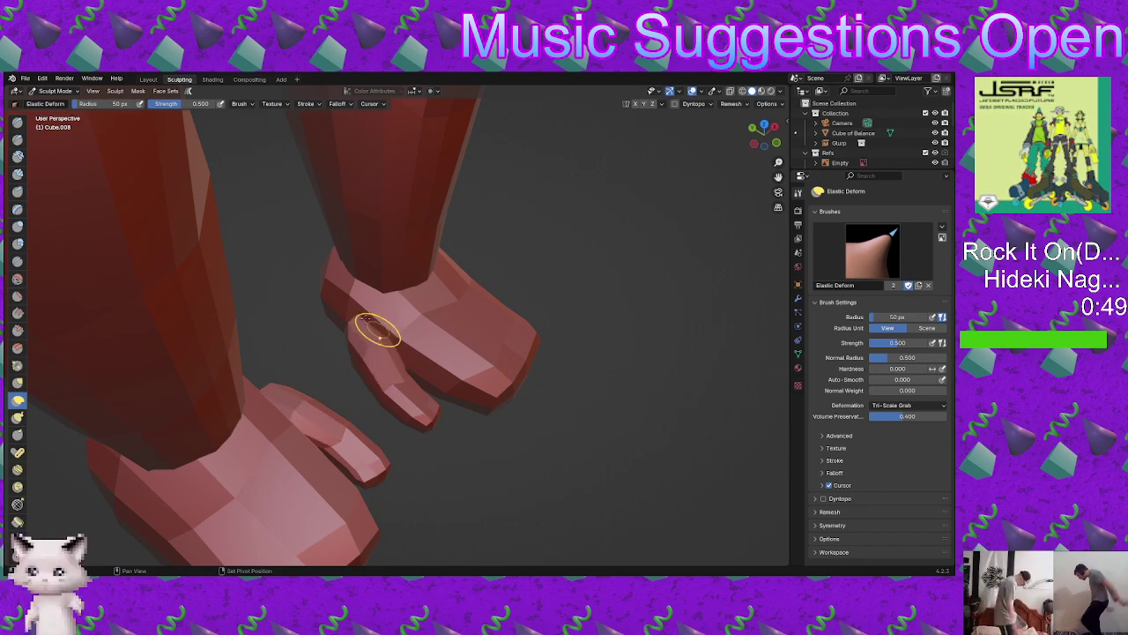
pyautogui.hotkey('ctrl', 'z')
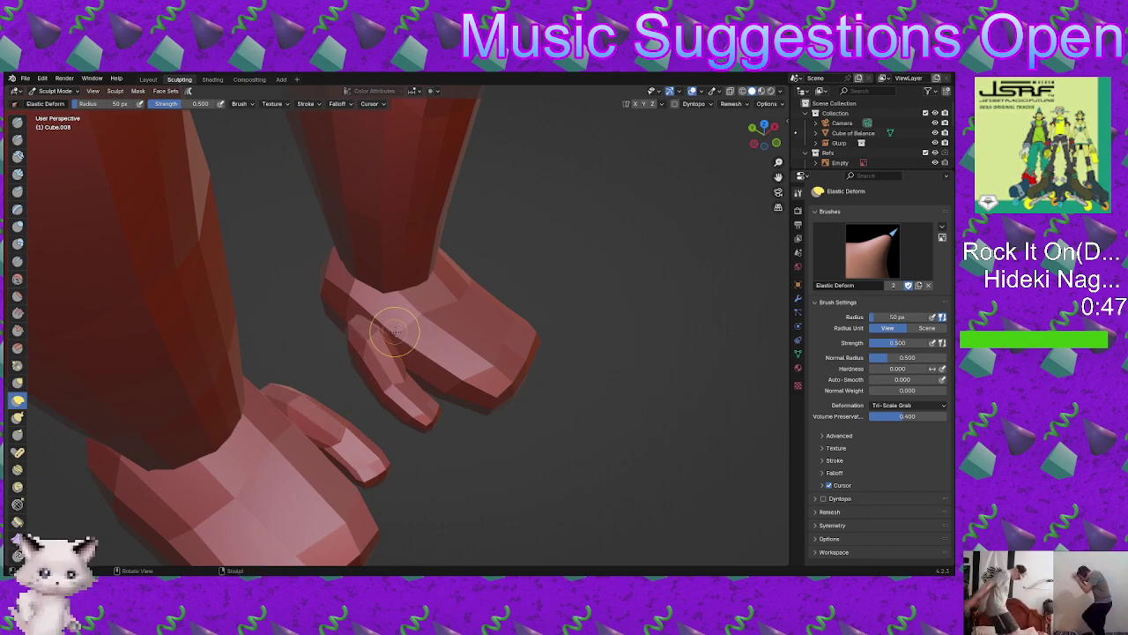
# Step: Check the placement of the inner toes on both feet from several angles and in front view with X-ray shading
pyautogui.moveTo(399, 331); pyautogui.dragTo(378, 314, button='middle')
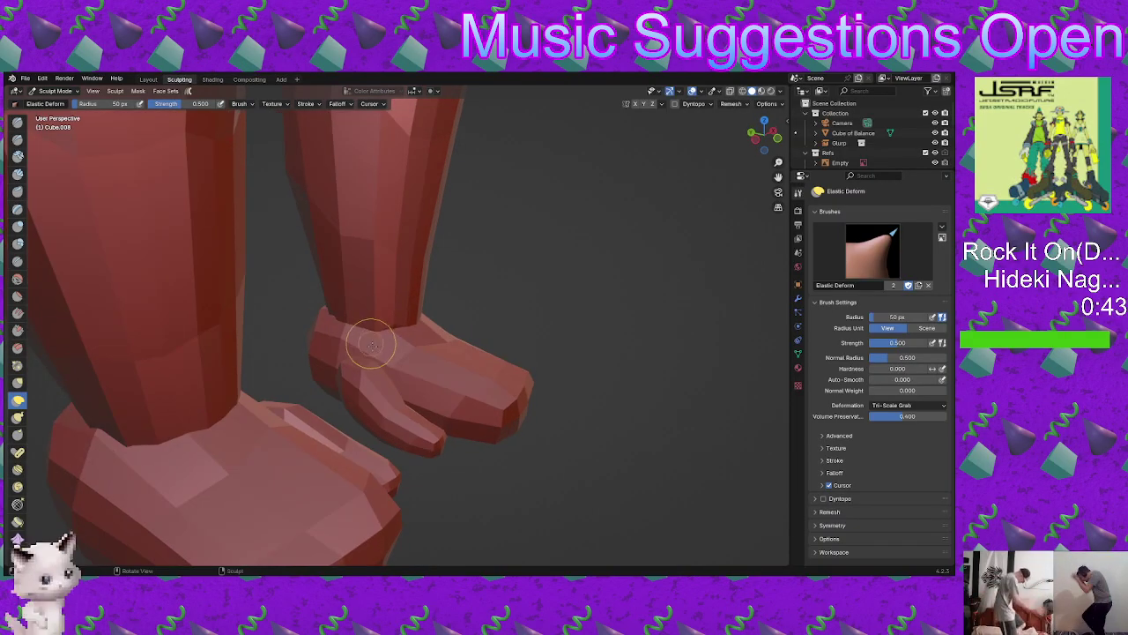
pyautogui.moveTo(381, 390); pyautogui.dragTo(397, 414, button='middle')
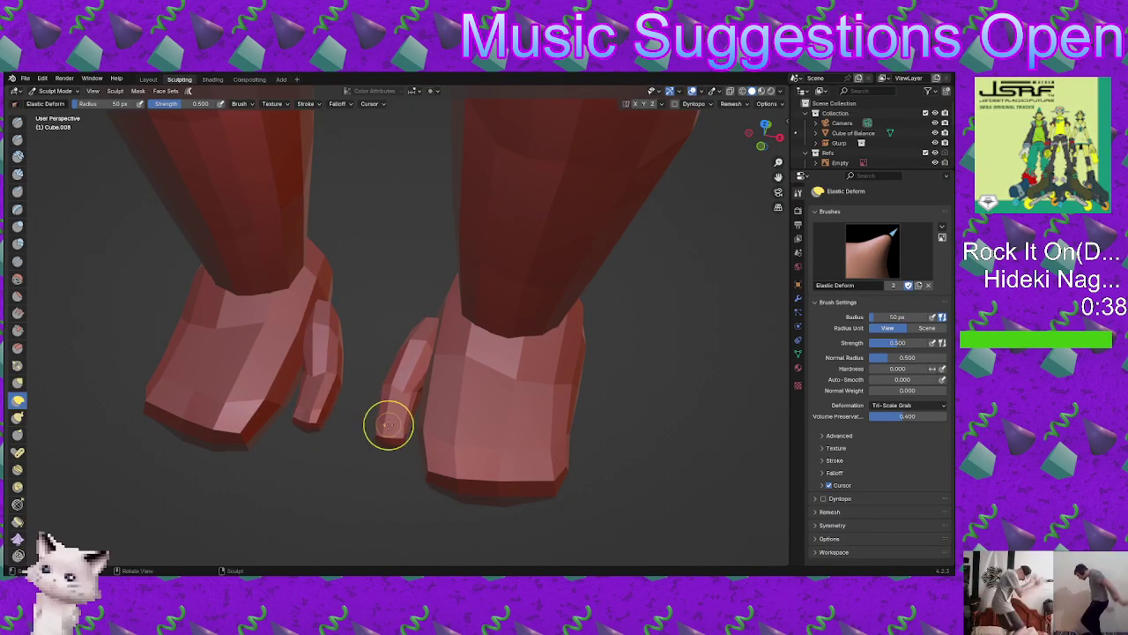
pyautogui.moveTo(388, 425)
pyautogui.mouseDown(button='middle')
pyautogui.moveTo(410, 348)
pyautogui.moveTo(495, 407)
pyautogui.moveTo(322, 448)
pyautogui.moveTo(411, 449)
pyautogui.moveTo(509, 423)
pyautogui.mouseUp(button='middle')
pyautogui.press('z')
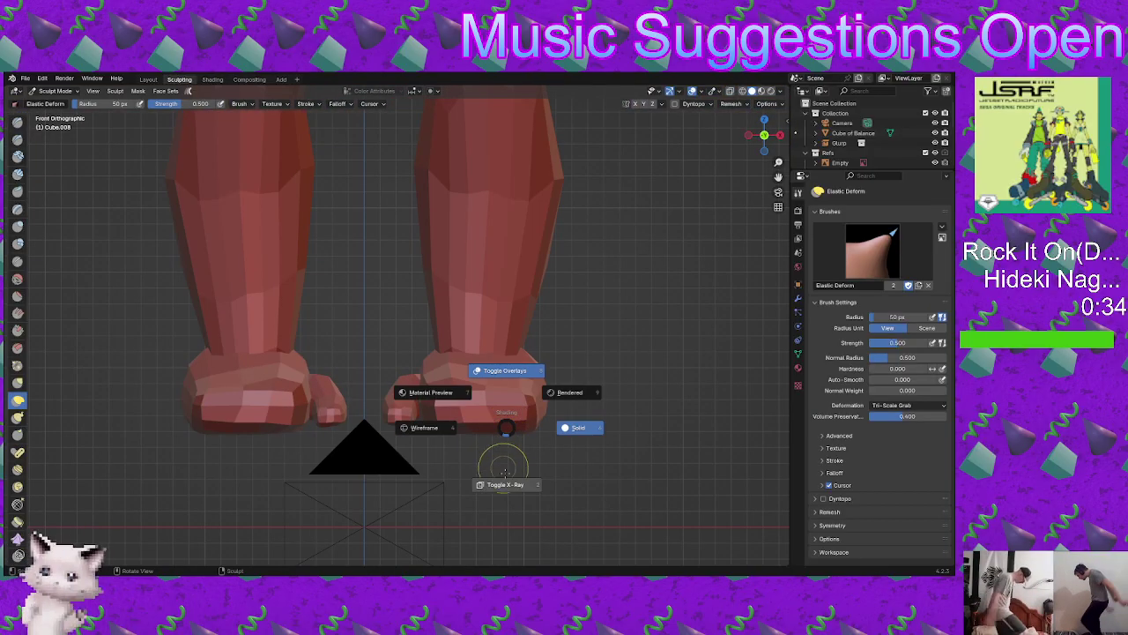
pyautogui.click(504, 471)
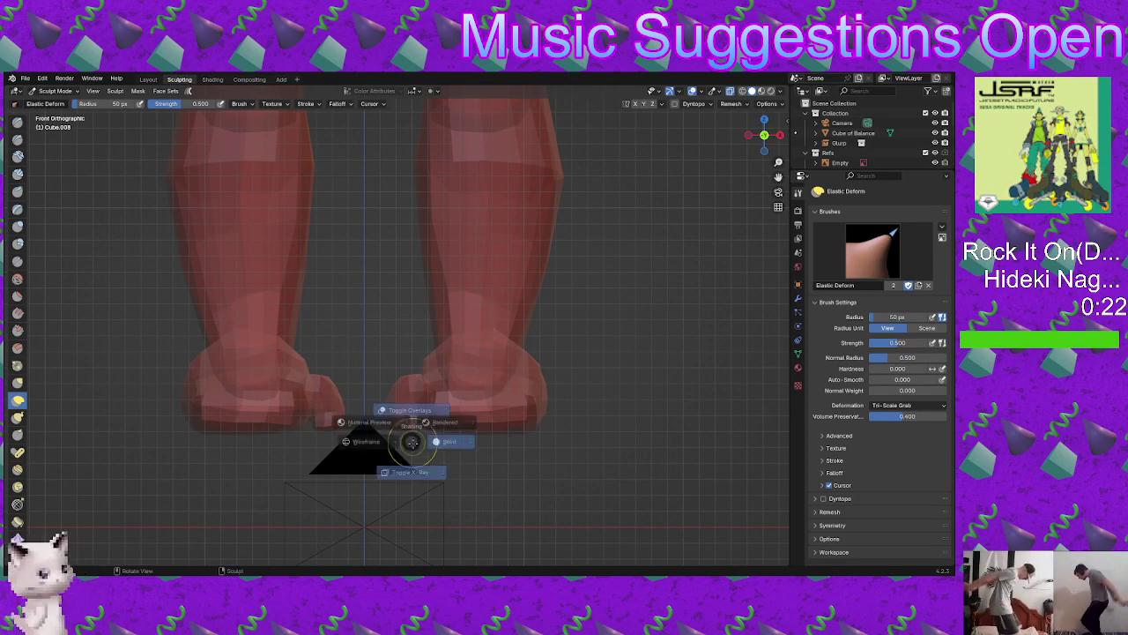
pyautogui.moveTo(410, 432)
pyautogui.mouseDown(button='middle')
pyautogui.moveTo(415, 479)
pyautogui.moveTo(516, 411)
pyautogui.moveTo(462, 452)
pyautogui.moveTo(423, 373)
pyautogui.moveTo(434, 426)
pyautogui.moveTo(433, 403)
pyautogui.moveTo(481, 444)
pyautogui.moveTo(428, 428)
pyautogui.moveTo(413, 408)
pyautogui.moveTo(444, 448)
pyautogui.moveTo(361, 409)
pyautogui.mouseUp(button='middle')
# Step: Return to Object Mode with nothing selected and save the file
pyautogui.hotkey('ctrl', 'Tab')
pyautogui.click(390, 421)
pyautogui.click(482, 444)
pyautogui.scroll(-10, 401, 429)
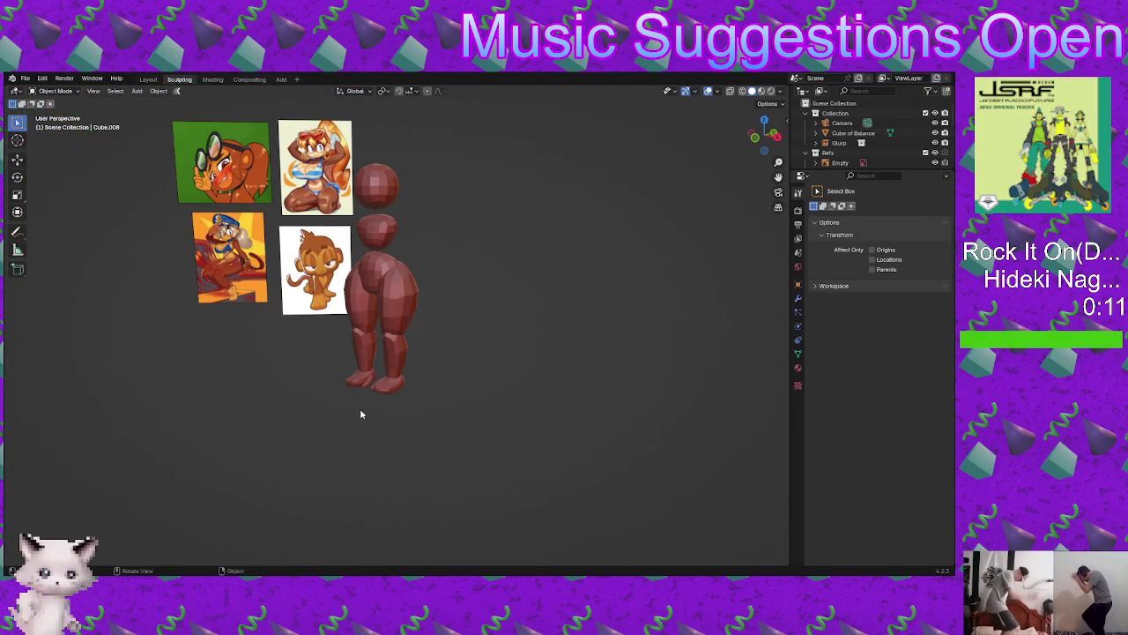
pyautogui.hotkey('ctrl', 's')
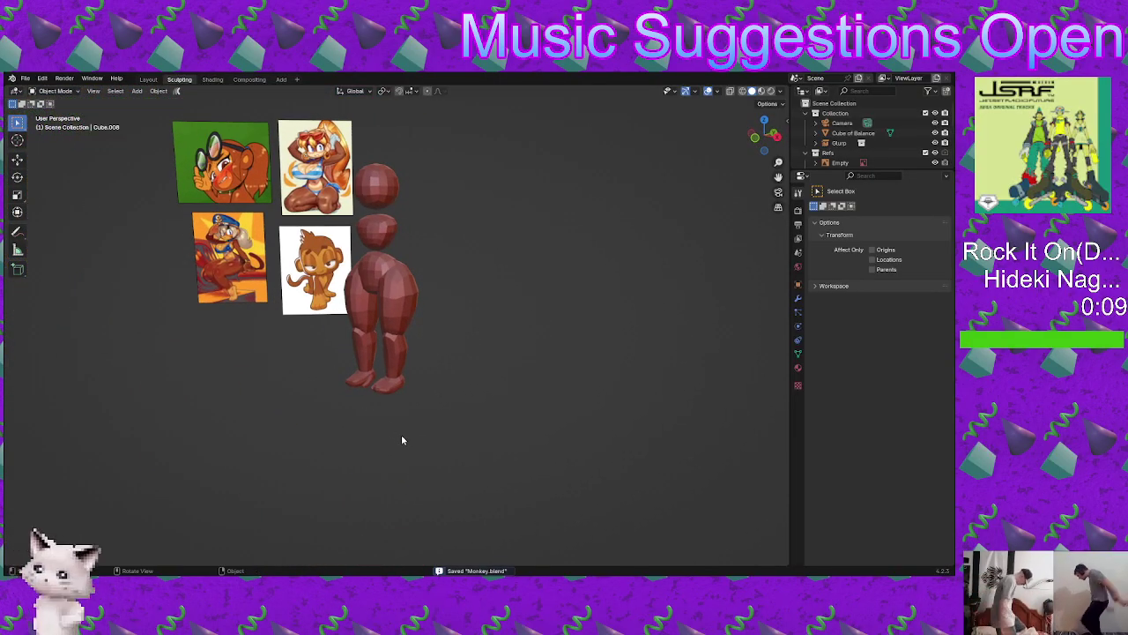
# Step: Place a smaller copy of the inner toe at the front edge of the foot, shifted along the X axis
pyautogui.moveTo(415, 437); pyautogui.dragTo(423, 414, button='middle')
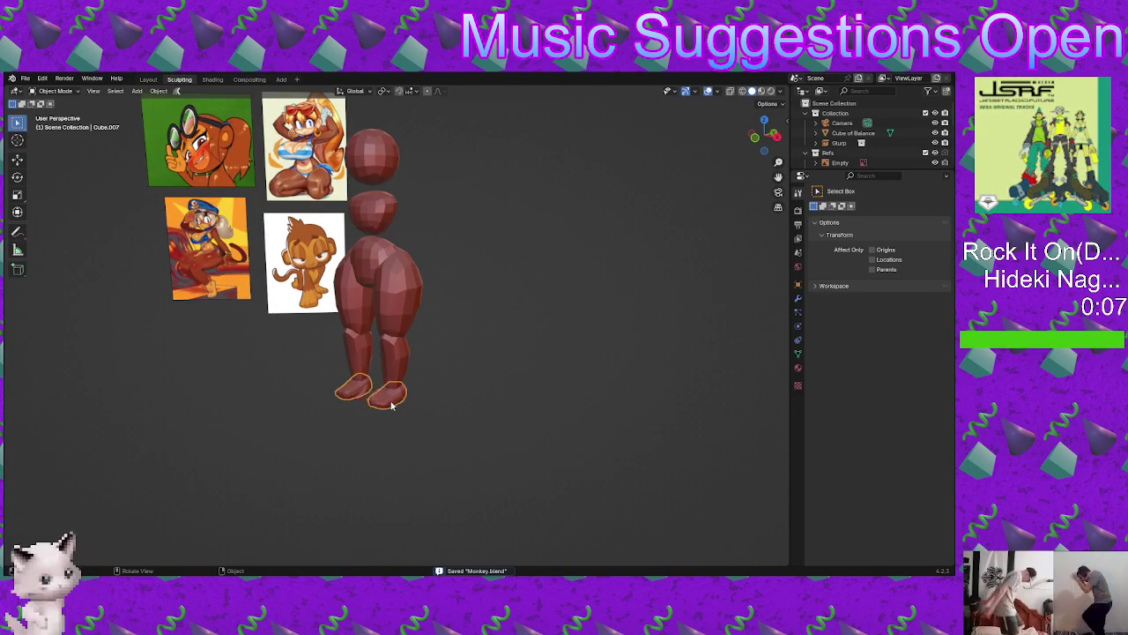
pyautogui.scroll(10, 392, 404)
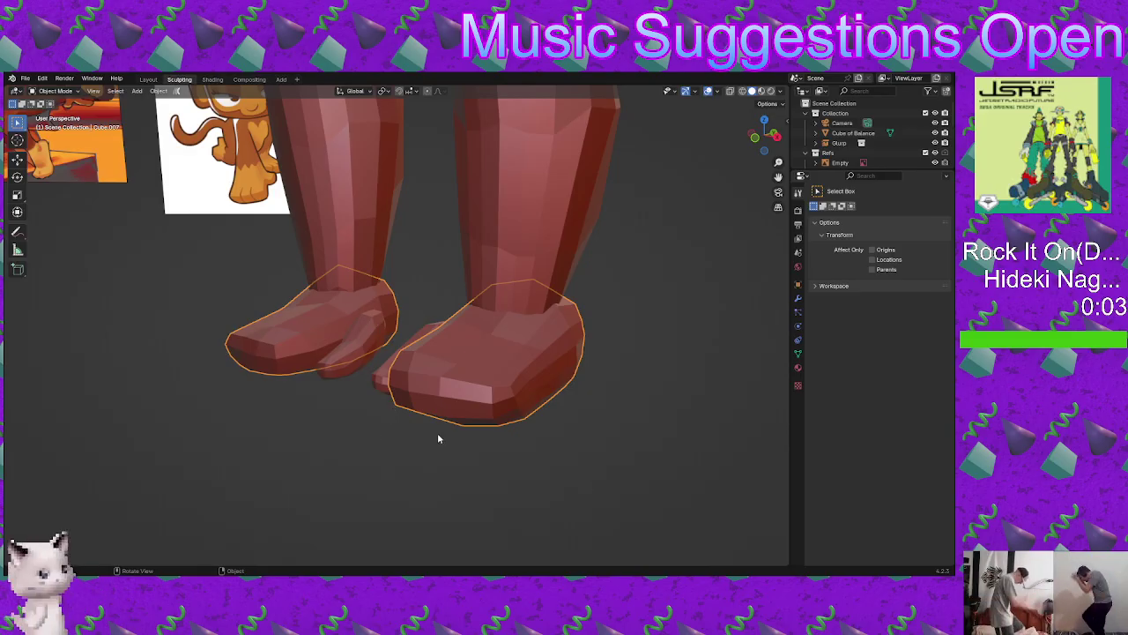
pyautogui.moveTo(521, 328); pyautogui.dragTo(598, 394, button='middle')
pyautogui.press('g')
pyautogui.press('x')
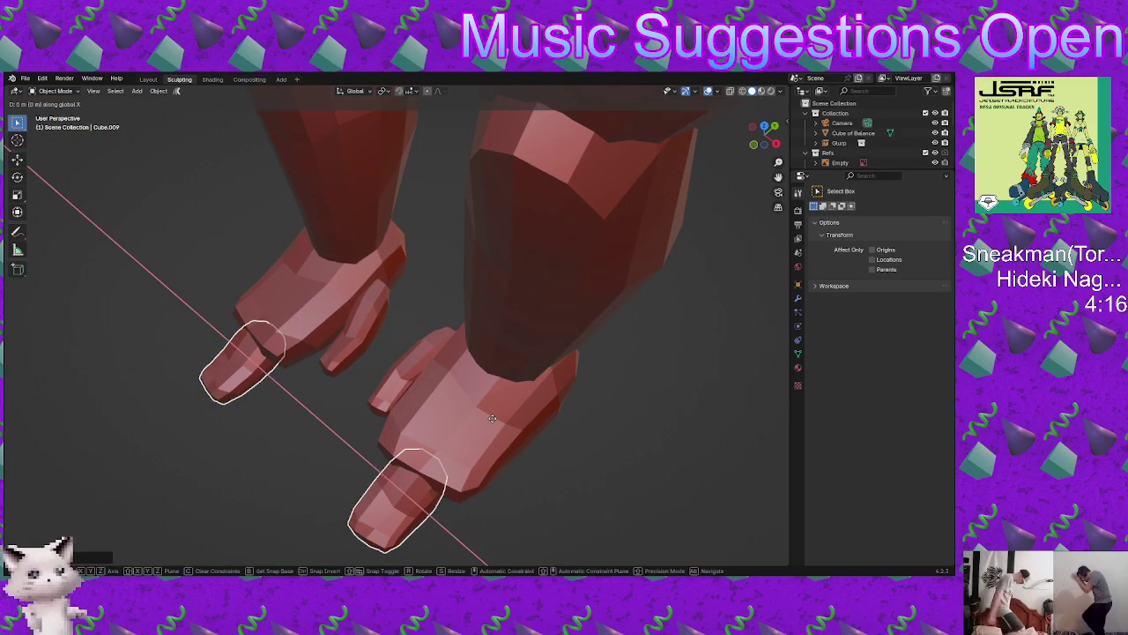
pyautogui.click(451, 412)
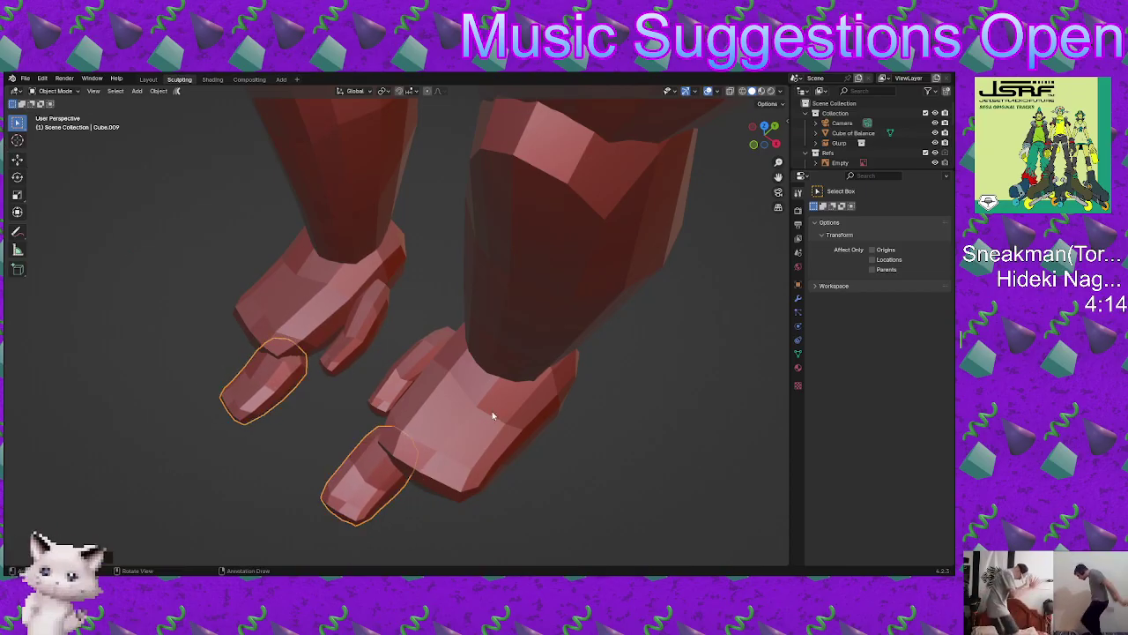
pyautogui.hotkey('ctrl', 'z')
# Step: Adjust the front toe's height along the Z axis so it sits level with the sole
pyautogui.press('g')
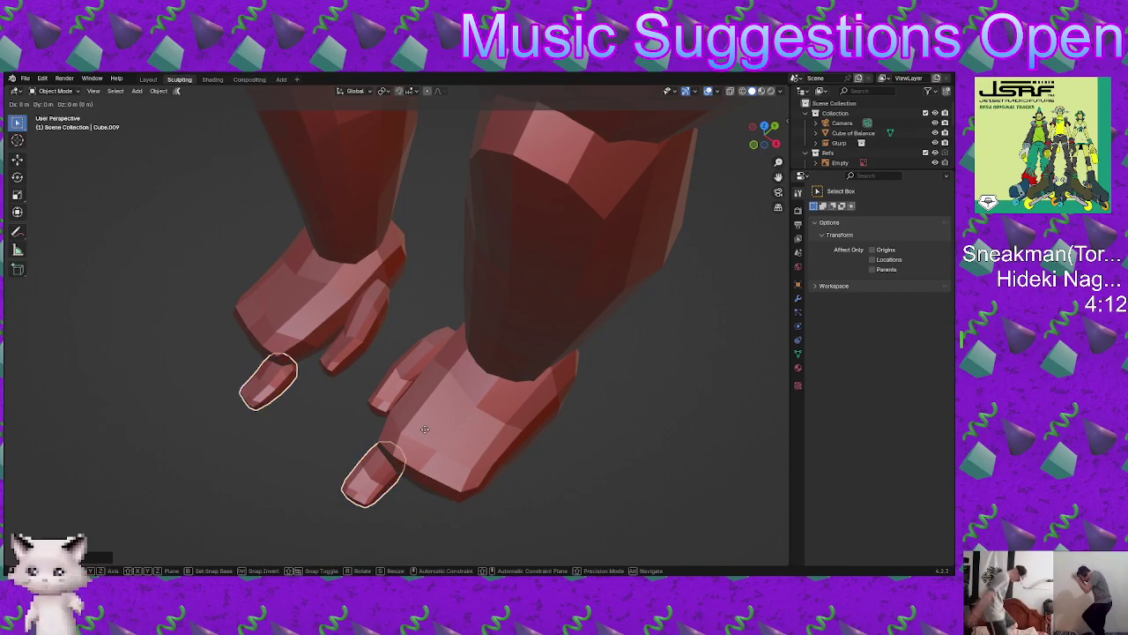
pyautogui.press('z')
pyautogui.click(426, 433)
pyautogui.moveTo(425, 433); pyautogui.dragTo(605, 462, button='middle')
pyautogui.press('g')
pyautogui.press('z')
pyautogui.click(556, 347)
pyautogui.keyDown('alt'); pyautogui.moveTo(445, 459); pyautogui.dragTo(541, 465, button='middle'); pyautogui.keyUp('alt')
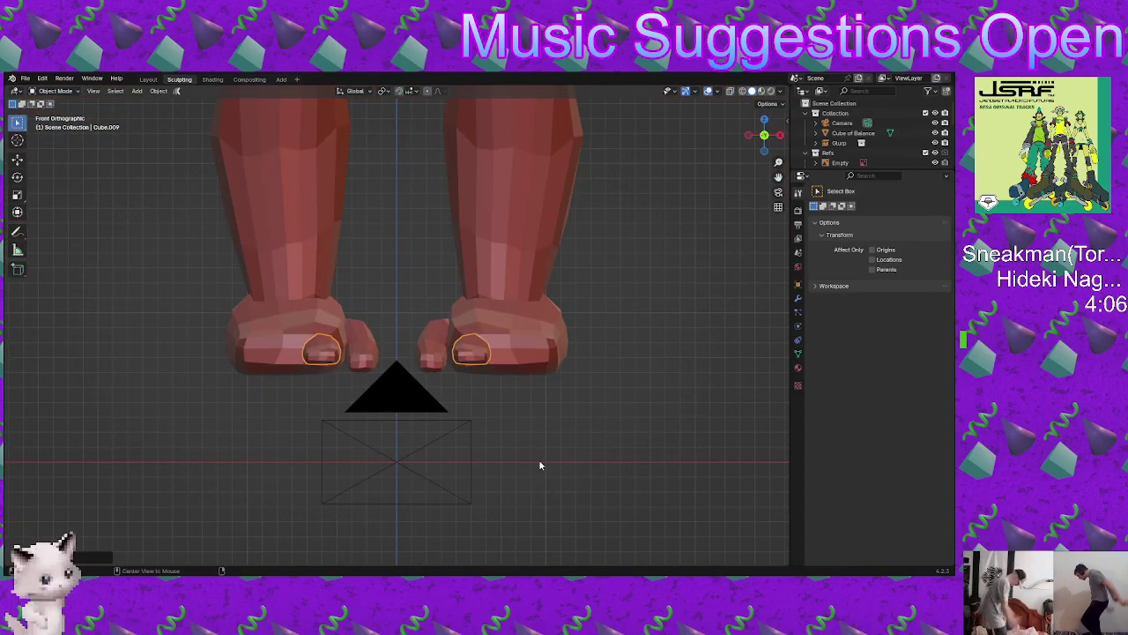
pyautogui.press('g')
pyautogui.press('z')
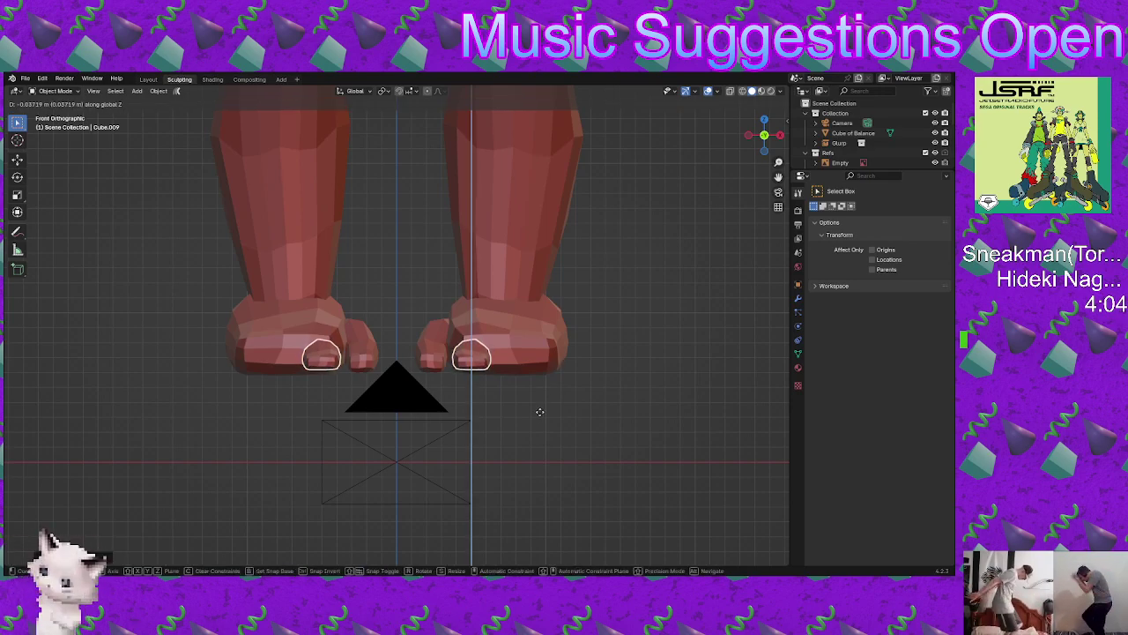
pyautogui.click(536, 434)
# Step: Reshape the front toe in Sculpt Mode with the Elastic Deform brush, checking it from the side and above
pyautogui.moveTo(468, 375); pyautogui.dragTo(514, 376, button='middle')
pyautogui.hotkey('ctrl', 'Tab')
pyautogui.click(516, 392)
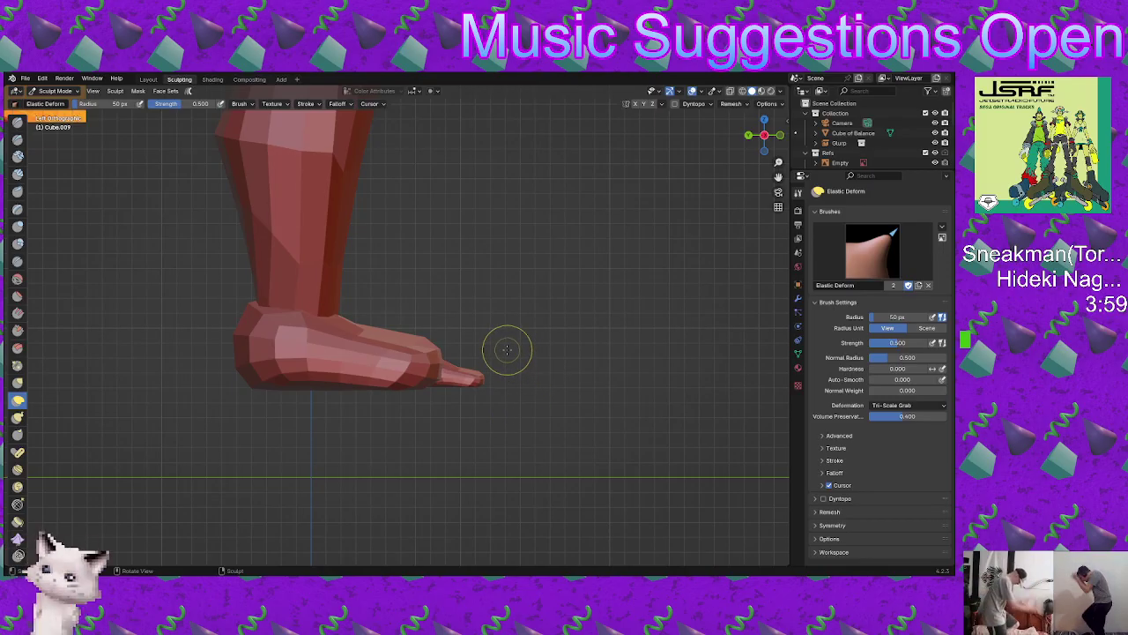
pyautogui.scroll(2, 491, 349)
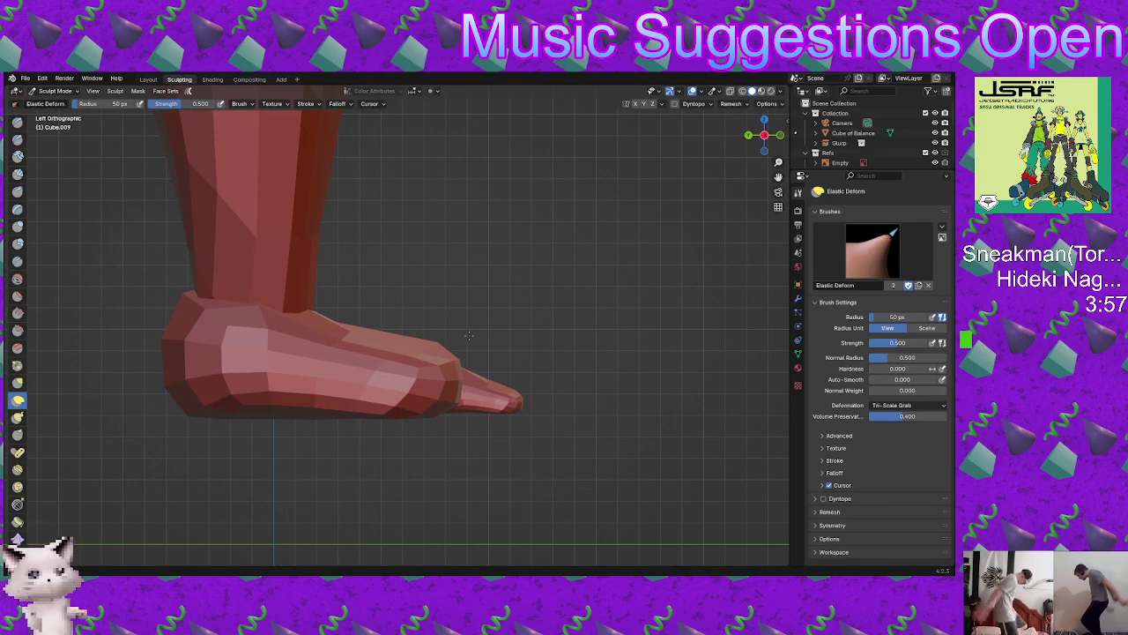
pyautogui.moveTo(462, 342); pyautogui.dragTo(396, 471, button='middle')
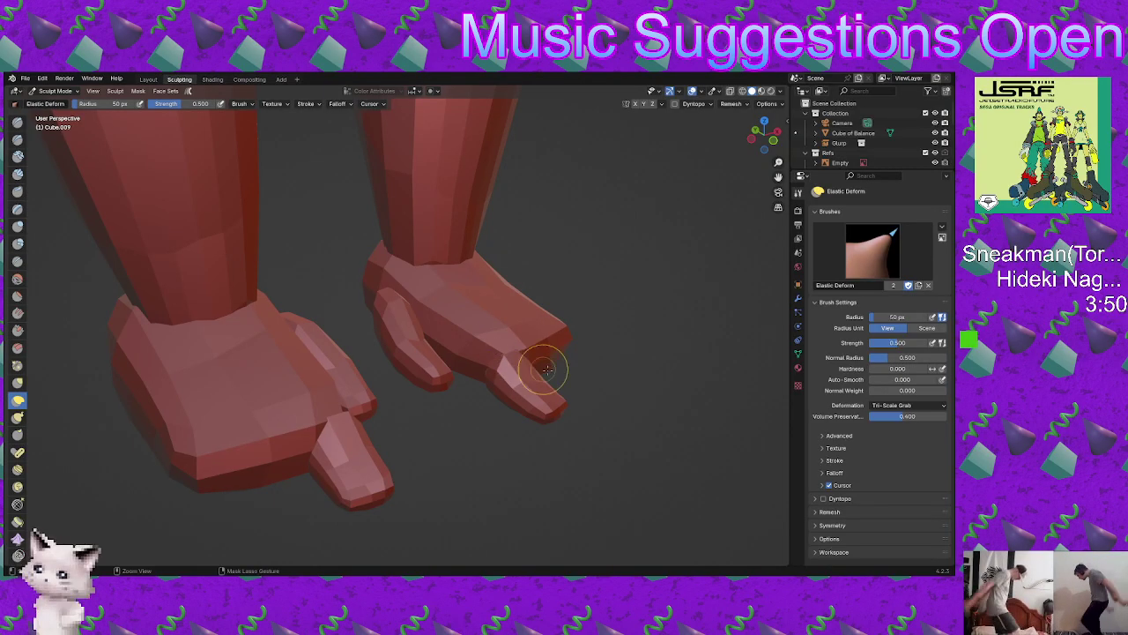
pyautogui.moveTo(546, 368); pyautogui.dragTo(516, 435, button='middle')
# Step: Return to Object Mode and move the inner side toe slightly forward along the Y axis
pyautogui.hotkey('ctrl', 'Tab')
pyautogui.click(443, 335)
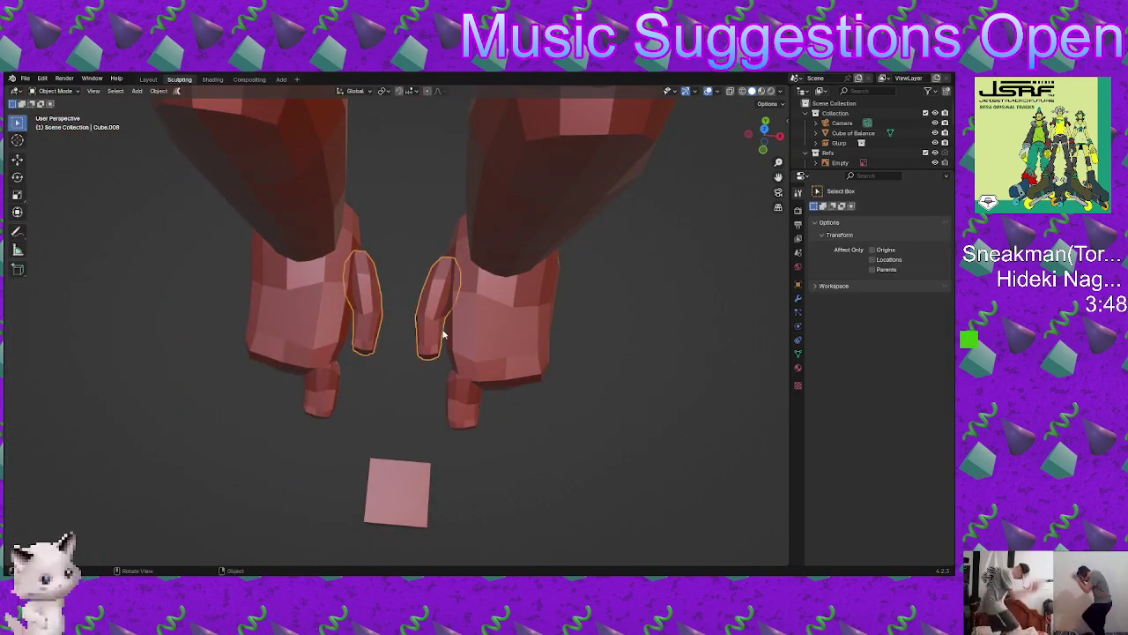
pyautogui.press('g')
pyautogui.press('y')
pyautogui.click(420, 509)
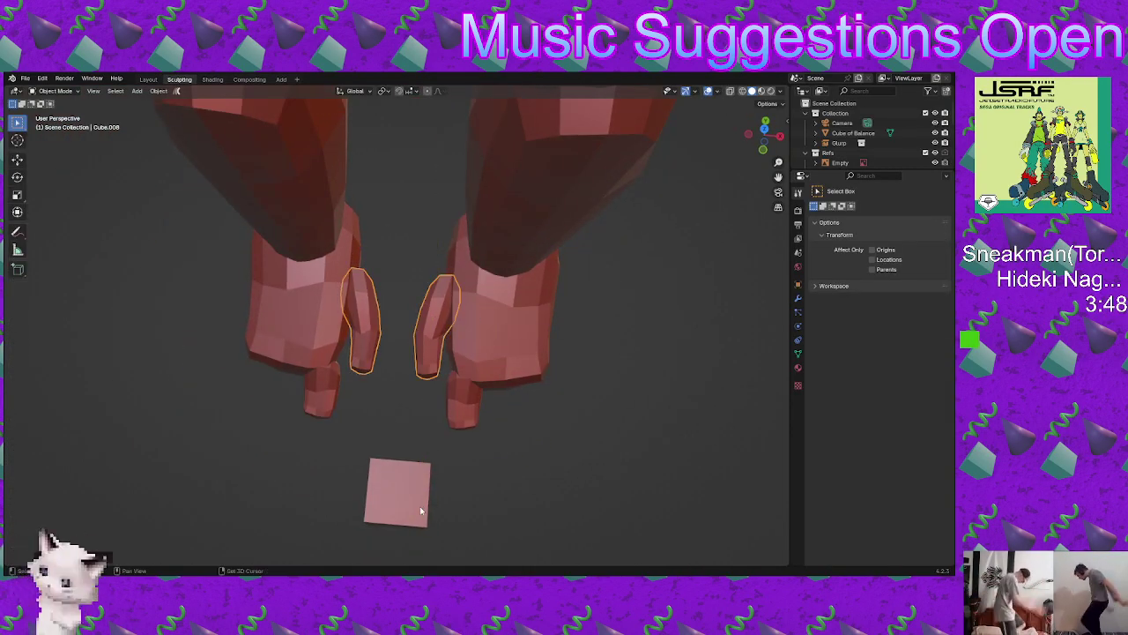
# Step: Nudge the front toe along the X and Y axes to fit the inner front corner of the foot
pyautogui.moveTo(420, 509); pyautogui.dragTo(387, 315, button='middle')
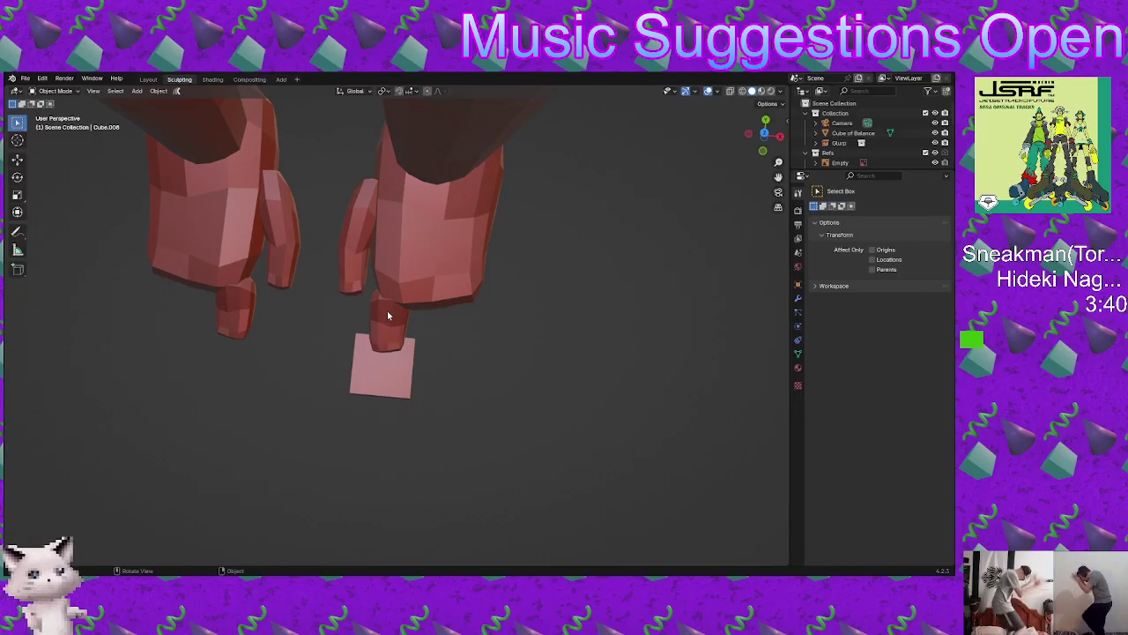
pyautogui.press('g')
pyautogui.press('z')
pyautogui.press('x')
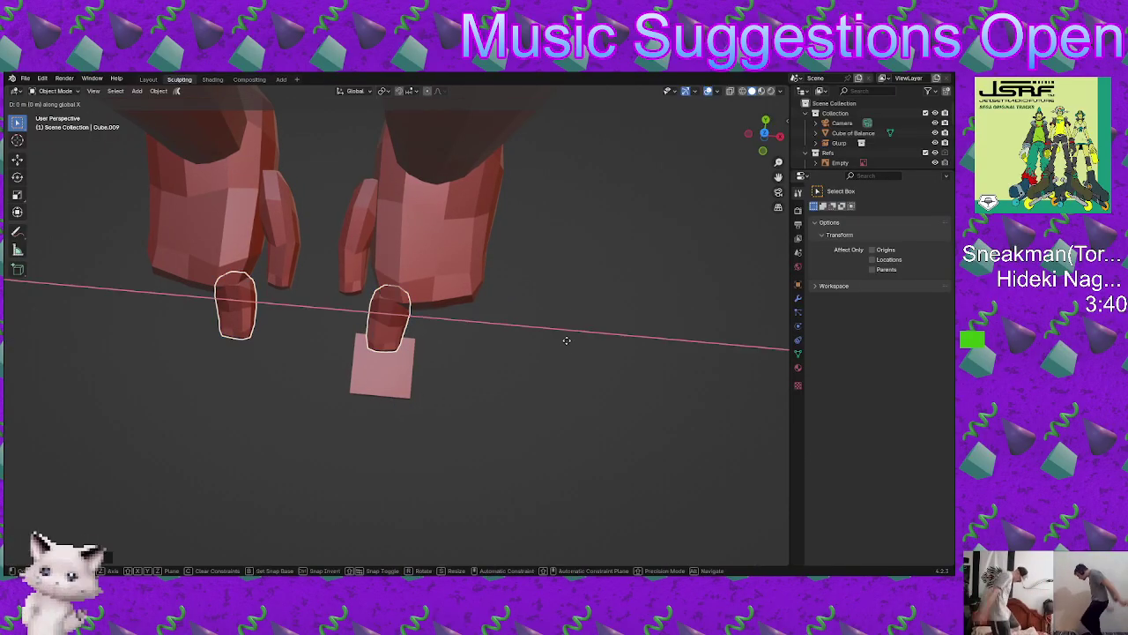
pyautogui.click(543, 339)
pyautogui.press('g')
pyautogui.press('y')
pyautogui.click(541, 332)
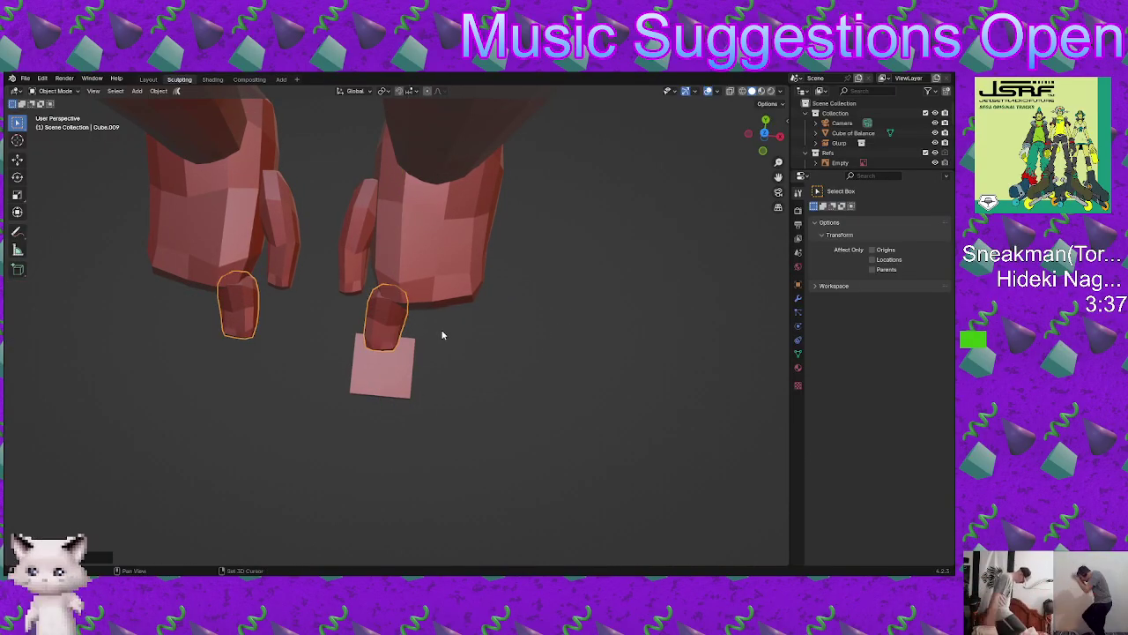
# Step: Duplicate the front toe outward along X, rotate the copy about 6.5° around Z and adjust it along Y
pyautogui.hotkey('shift', 'd')
pyautogui.press('x')
pyautogui.click(484, 324)
pyautogui.press('r')
pyautogui.press('z')
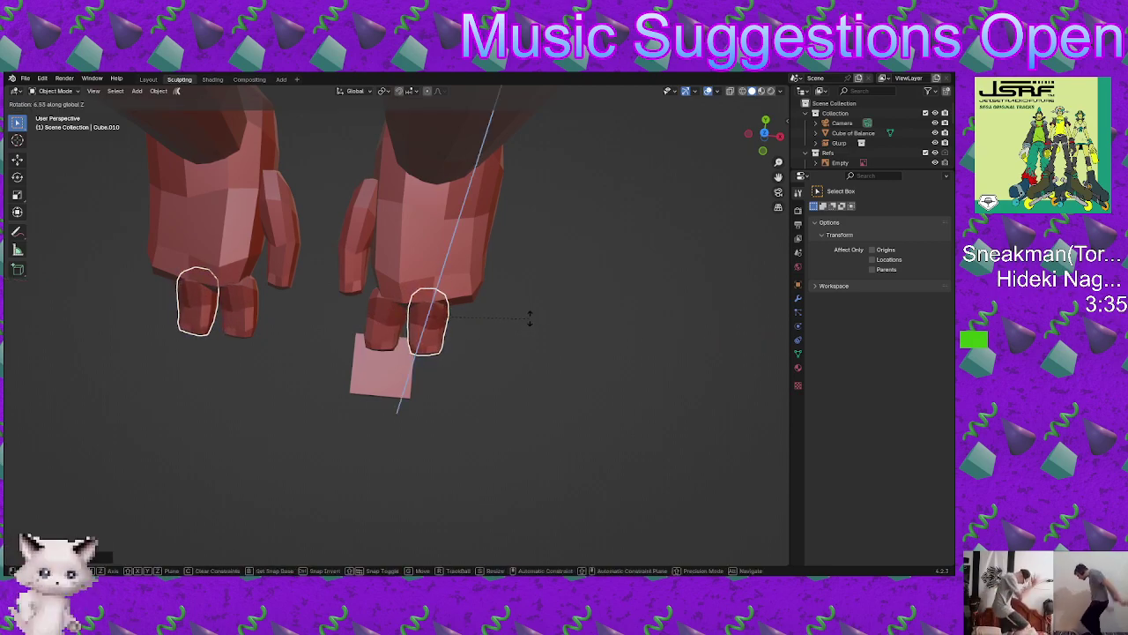
pyautogui.click(530, 317)
pyautogui.press('g')
pyautogui.press('y')
pyautogui.click(526, 313)
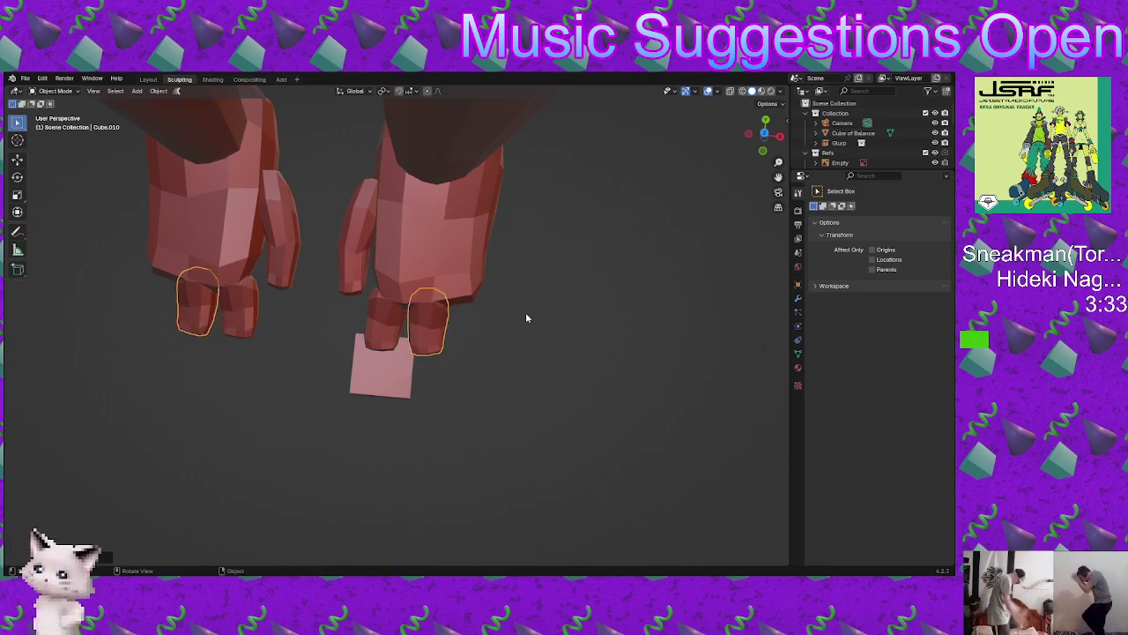
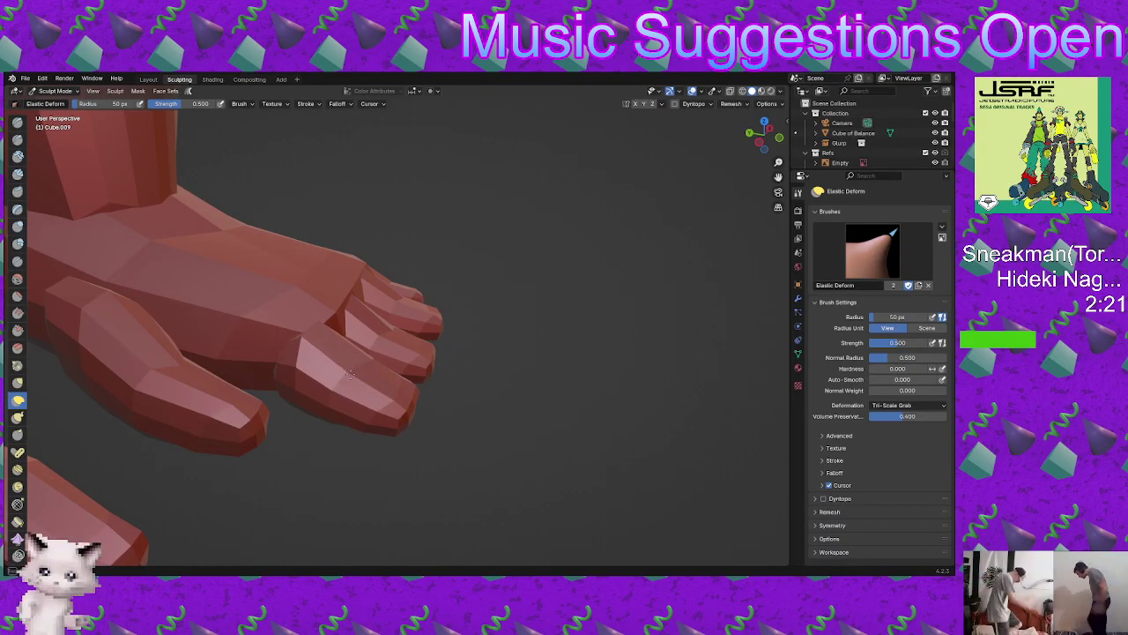
# Step: Switch sculpting from the foot to its second front toe
pyautogui.moveTo(350, 384)
pyautogui.mouseDown(button='middle')
pyautogui.moveTo(265, 348)
pyautogui.moveTo(228, 354)
pyautogui.mouseUp(button='middle')
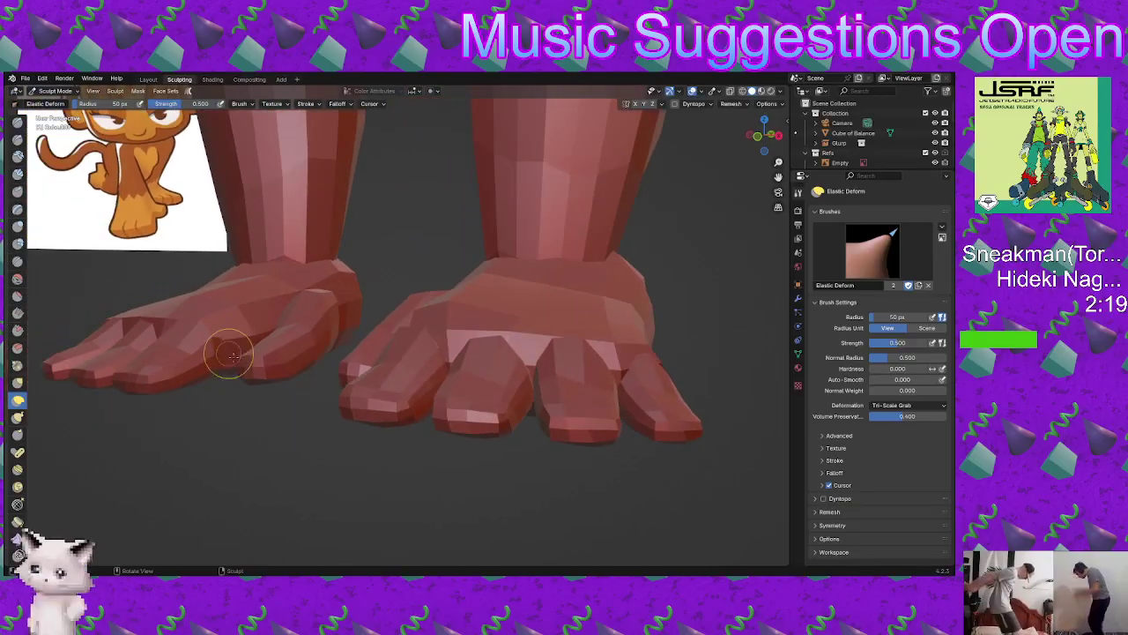
pyautogui.scroll(-2, 445, 335)
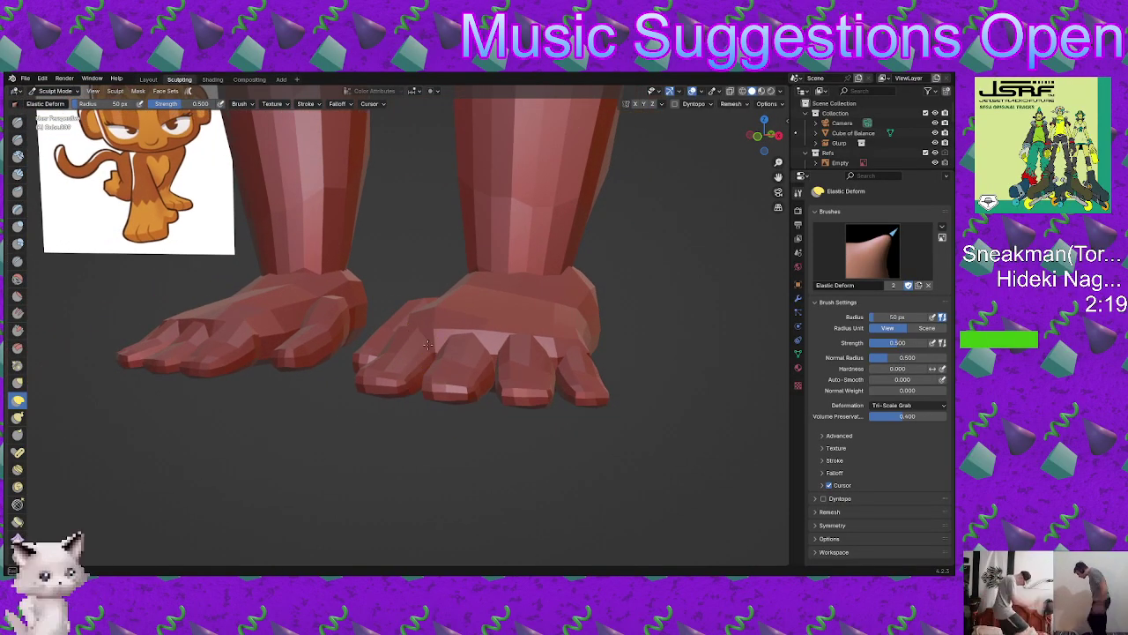
pyautogui.moveTo(423, 341)
pyautogui.mouseDown(button='middle')
pyautogui.moveTo(450, 361)
pyautogui.moveTo(396, 382)
pyautogui.moveTo(421, 397)
pyautogui.mouseUp(button='middle')
pyautogui.scroll(2, 430, 364)
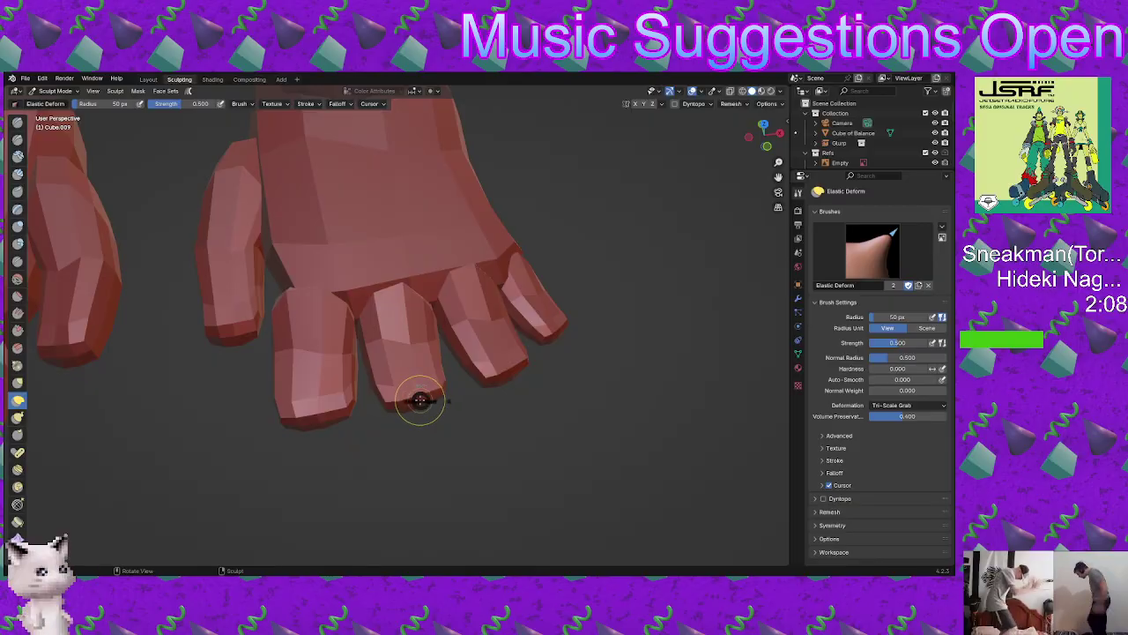
pyautogui.hotkey('ctrl', 'Tab')
pyautogui.click(377, 408)
pyautogui.click(409, 389)
pyautogui.hotkey('ctrl', 'Tab')
pyautogui.click(408, 441)
# Step: Refine the second front toe's shape with the Elastic Deform brush, working from front and side angles
pyautogui.moveTo(408, 438)
pyautogui.mouseDown(button='middle')
pyautogui.moveTo(405, 381)
pyautogui.moveTo(371, 350)
pyautogui.moveTo(384, 370)
pyautogui.mouseUp(button='middle')
pyautogui.scroll(1, 416, 358)
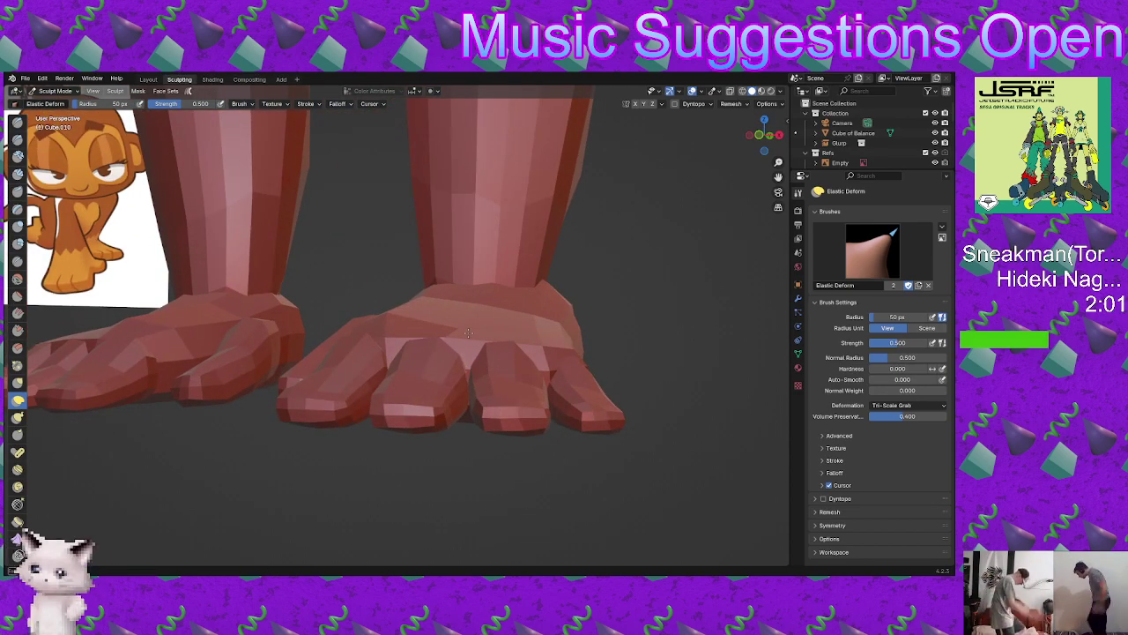
pyautogui.scroll(1, 446, 342)
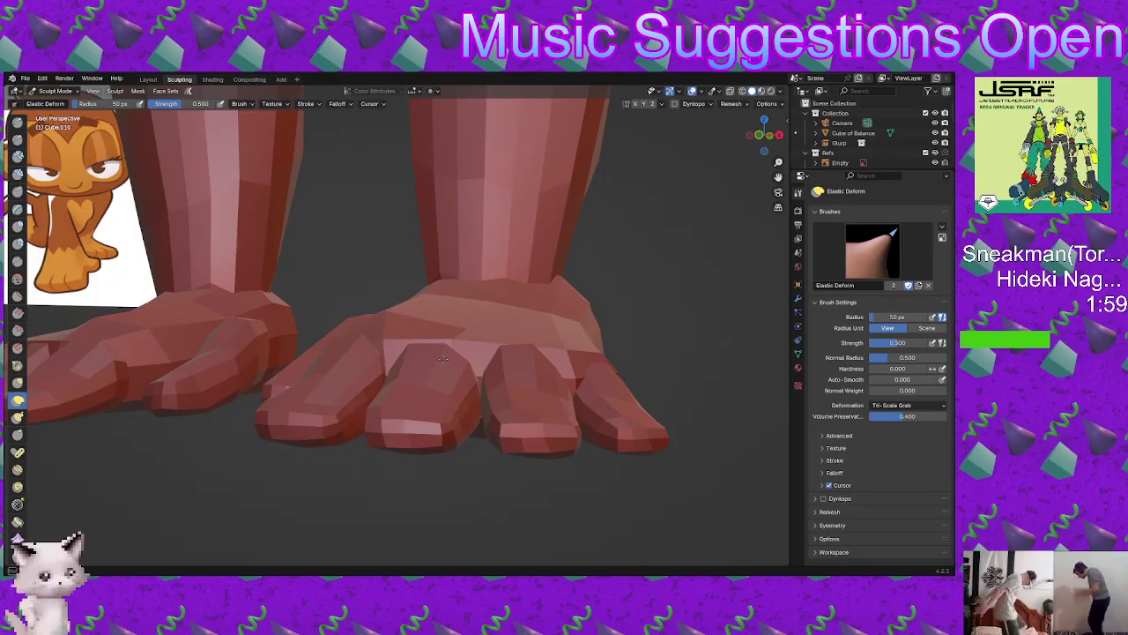
pyautogui.moveTo(447, 354)
pyautogui.mouseDown(button='middle')
pyautogui.moveTo(516, 385)
pyautogui.moveTo(399, 382)
pyautogui.moveTo(411, 365)
pyautogui.mouseUp(button='middle')
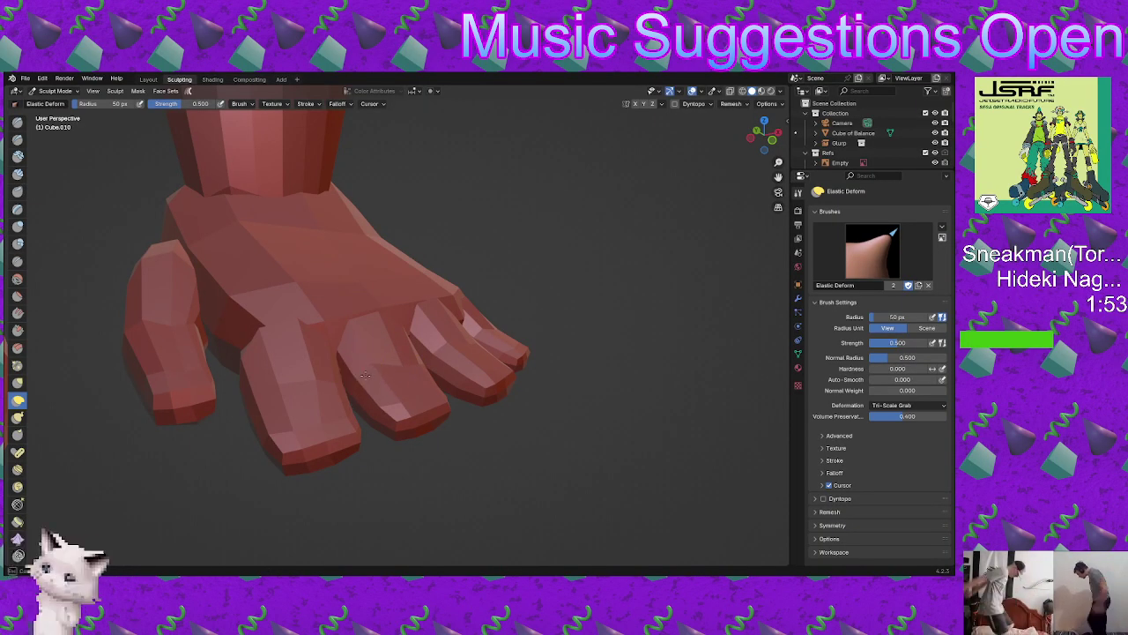
pyautogui.moveTo(369, 383)
pyautogui.mouseDown(button='middle')
pyautogui.moveTo(340, 365)
pyautogui.moveTo(397, 400)
pyautogui.moveTo(377, 370)
pyautogui.mouseUp(button='middle')
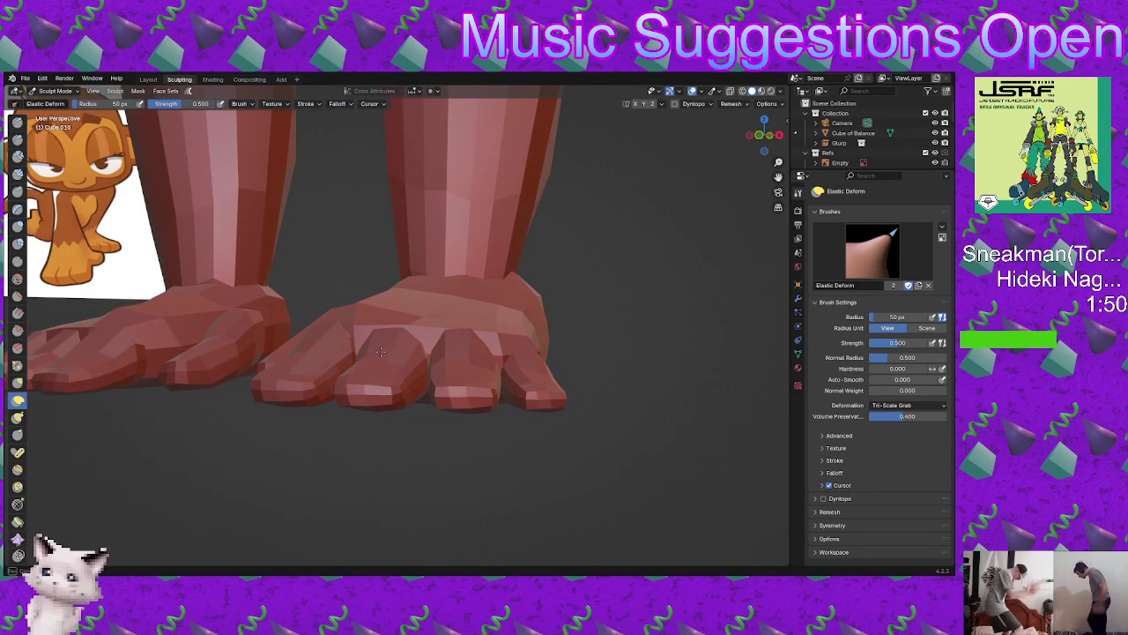
pyautogui.moveTo(389, 350)
pyautogui.mouseDown(button='middle')
pyautogui.moveTo(358, 359)
pyautogui.moveTo(429, 415)
pyautogui.moveTo(373, 365)
pyautogui.moveTo(406, 366)
pyautogui.mouseUp(button='middle')
# Step: Switch sculpting to the third front toe and adjust its shape with the Elastic Deform brush
pyautogui.hotkey('ctrl', 'Tab')
pyautogui.click(366, 366)
pyautogui.click(393, 394)
pyautogui.hotkey('ctrl', 'Tab')
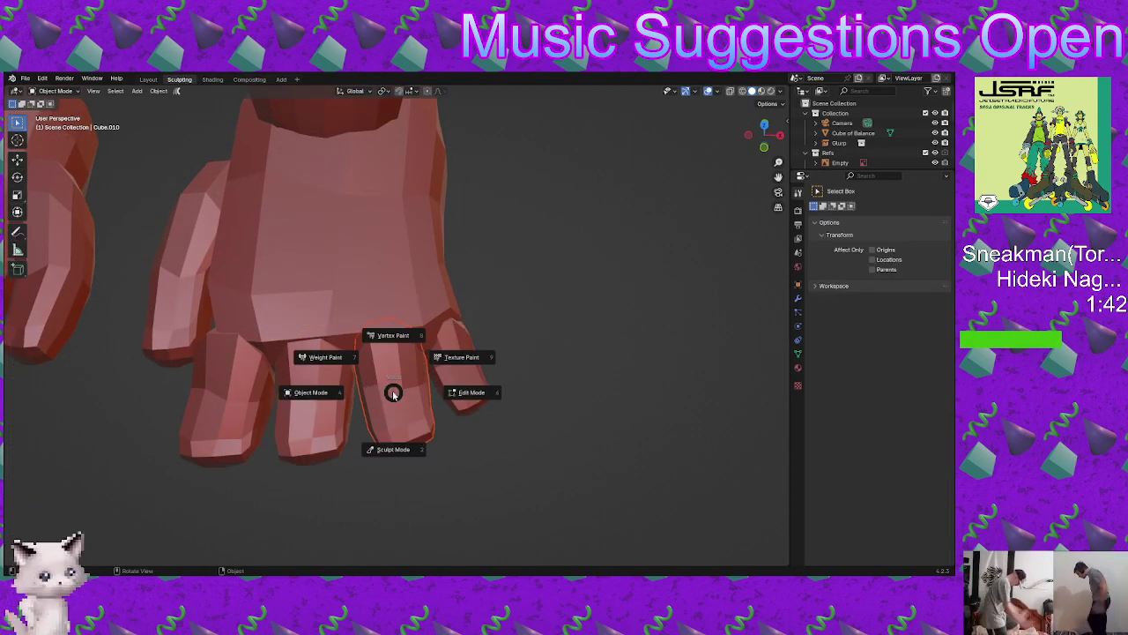
pyautogui.click(393, 397)
pyautogui.click(395, 402)
pyautogui.hotkey('ctrl', 'Tab')
pyautogui.click(395, 441)
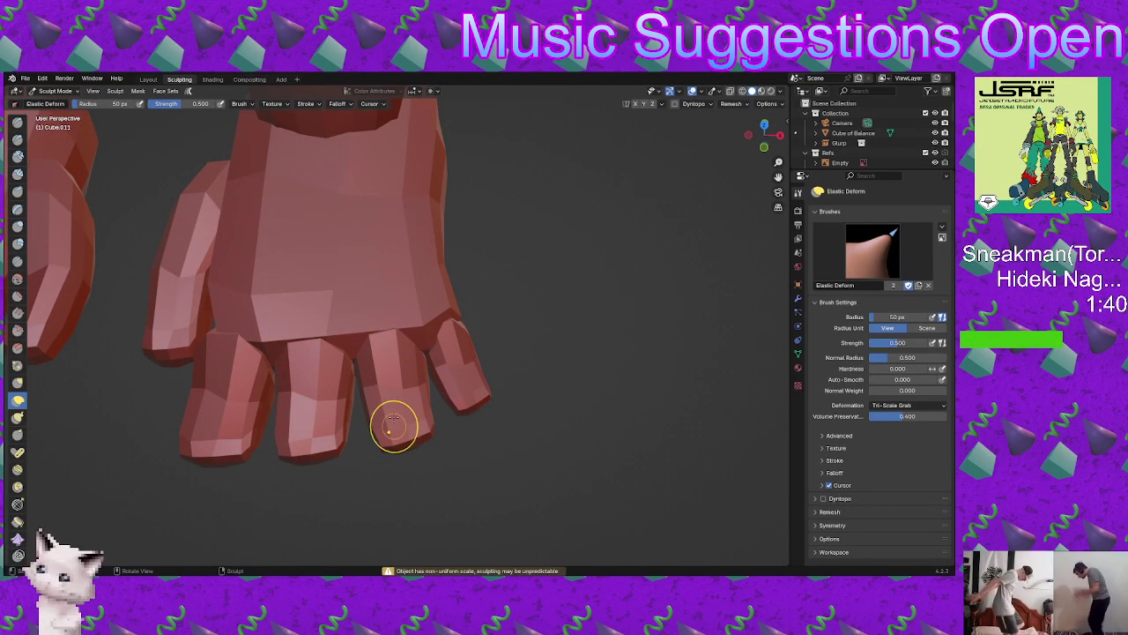
pyautogui.moveTo(393, 430)
pyautogui.mouseDown(button='middle')
pyautogui.moveTo(389, 372)
pyautogui.moveTo(433, 378)
pyautogui.moveTo(398, 348)
pyautogui.moveTo(378, 370)
pyautogui.mouseUp(button='middle')
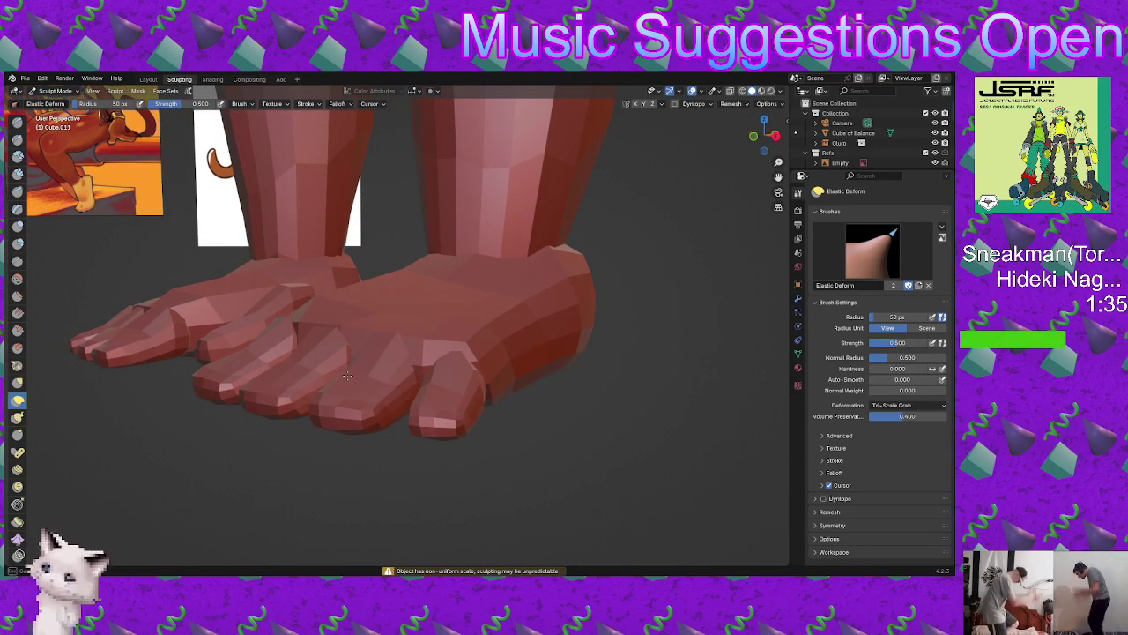
pyautogui.moveTo(378, 377); pyautogui.dragTo(379, 371)
pyautogui.moveTo(383, 367)
pyautogui.mouseDown(button='middle')
pyautogui.moveTo(355, 370)
pyautogui.moveTo(404, 370)
pyautogui.moveTo(428, 347)
pyautogui.mouseUp(button='middle')
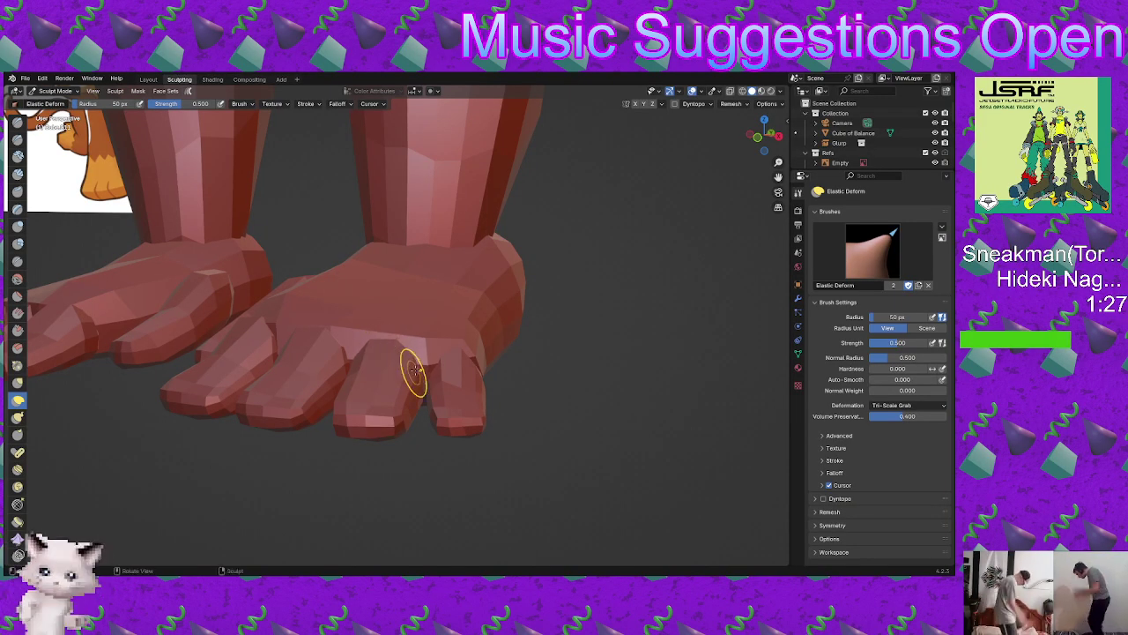
# Step: Switch sculpting from the third front toe to the outermost front toe
pyautogui.moveTo(415, 371)
pyautogui.mouseDown(button='middle')
pyautogui.moveTo(422, 385)
pyautogui.moveTo(408, 421)
pyautogui.moveTo(465, 383)
pyautogui.moveTo(438, 400)
pyautogui.moveTo(417, 377)
pyautogui.moveTo(465, 370)
pyautogui.moveTo(465, 359)
pyautogui.mouseUp(button='middle')
pyautogui.hotkey('ctrl', 'Tab')
pyautogui.click(385, 383)
pyautogui.click(464, 383)
pyautogui.hotkey('ctrl', 'Tab')
pyautogui.click(458, 421)
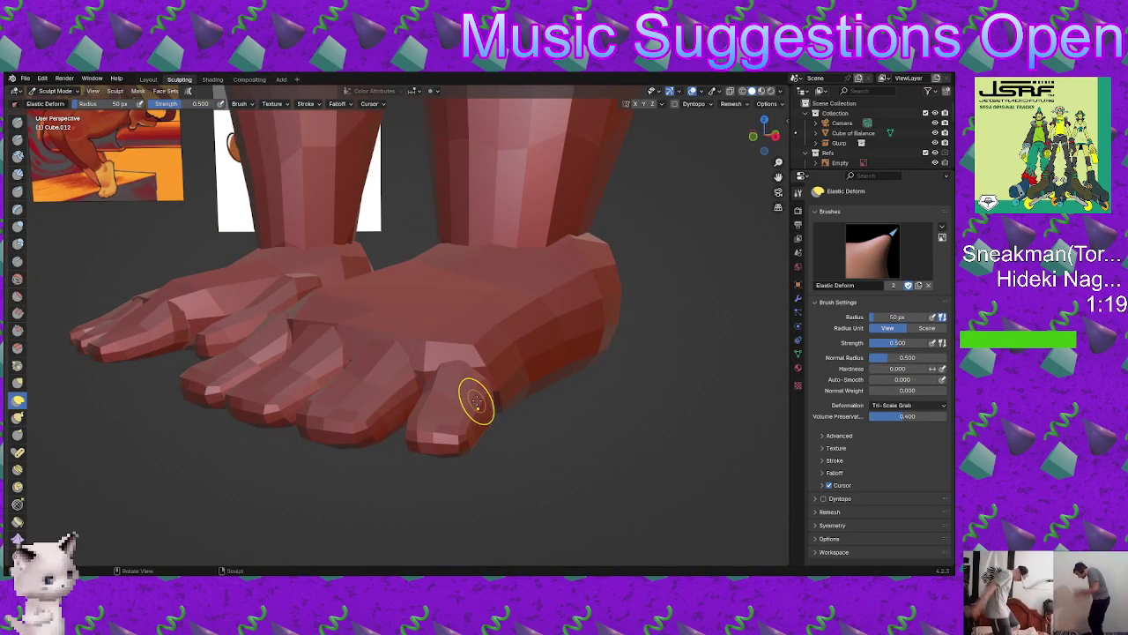
# Step: Reshape the outermost front toe with the Elastic Deform brush so it joins the foot, working from front, top and side angles
pyautogui.moveTo(473, 403); pyautogui.dragTo(472, 424, button='middle')
pyautogui.moveTo(474, 421); pyautogui.dragTo(479, 403)
pyautogui.keyDown('ctrl'); pyautogui.moveTo(479, 403); pyautogui.dragTo(472, 380, button='middle'); pyautogui.keyUp('ctrl')
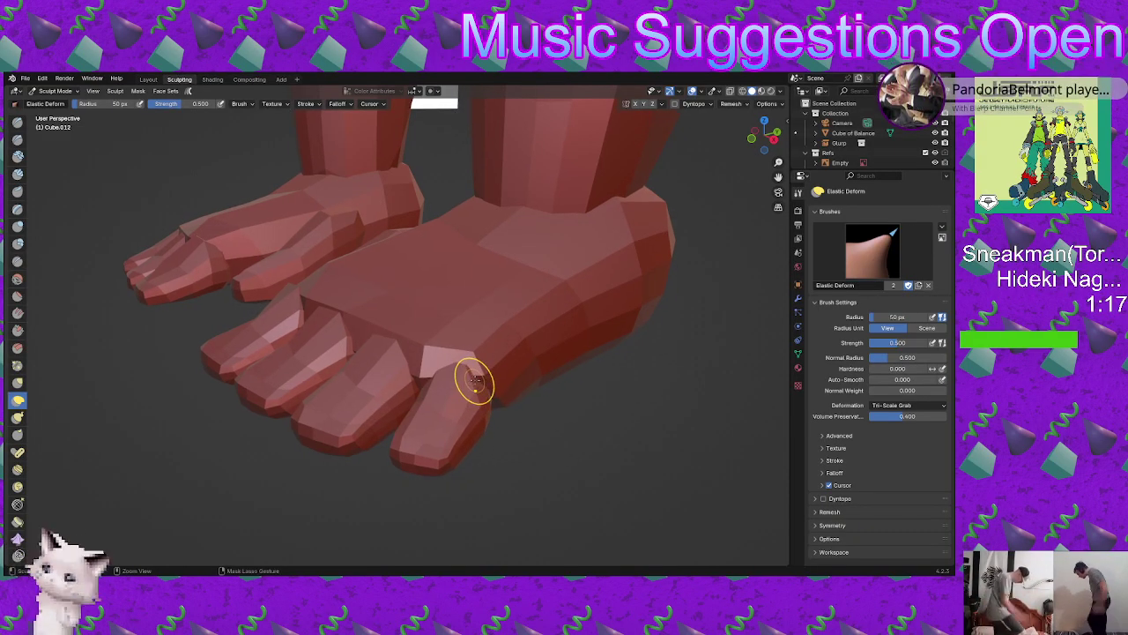
pyautogui.moveTo(474, 380); pyautogui.dragTo(486, 379)
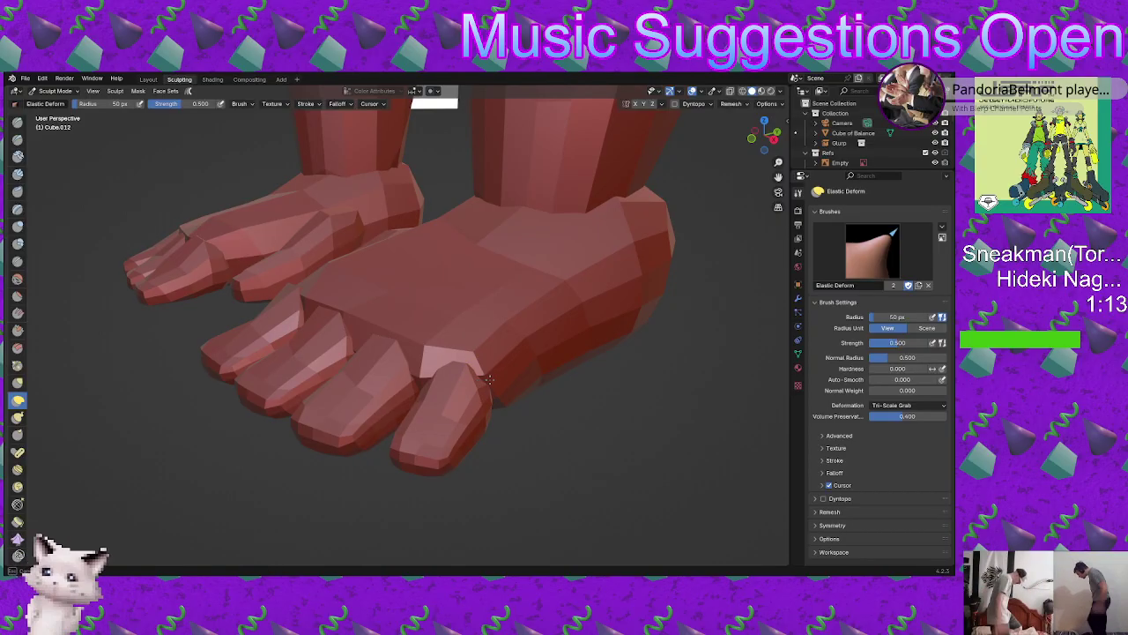
pyautogui.moveTo(467, 370); pyautogui.dragTo(461, 396, button='middle')
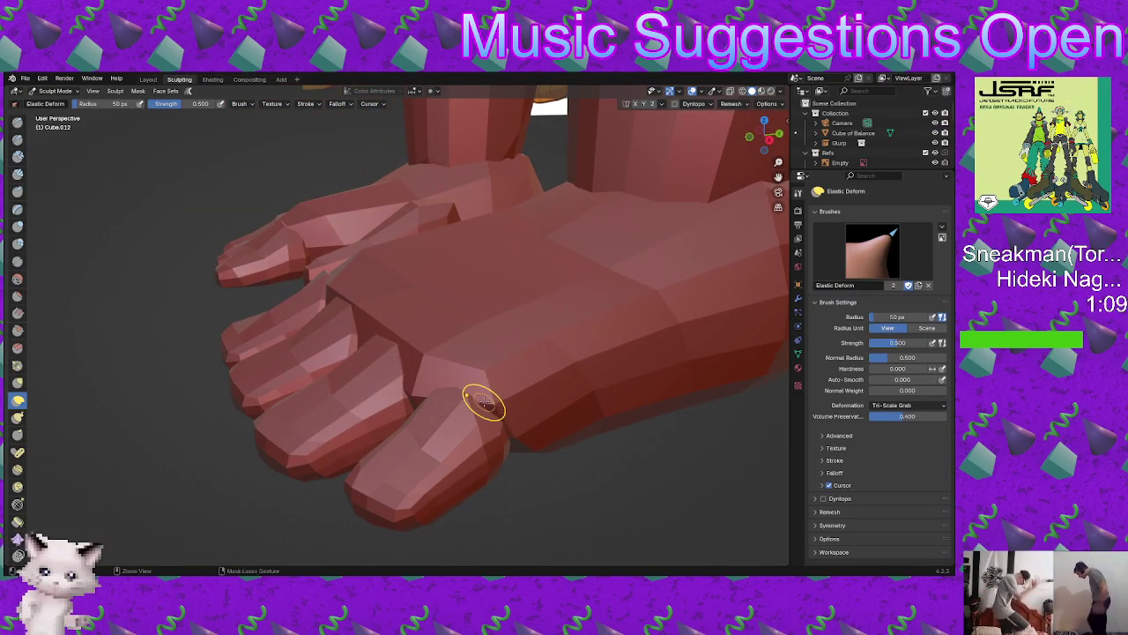
pyautogui.moveTo(494, 393); pyautogui.dragTo(425, 380, button='middle')
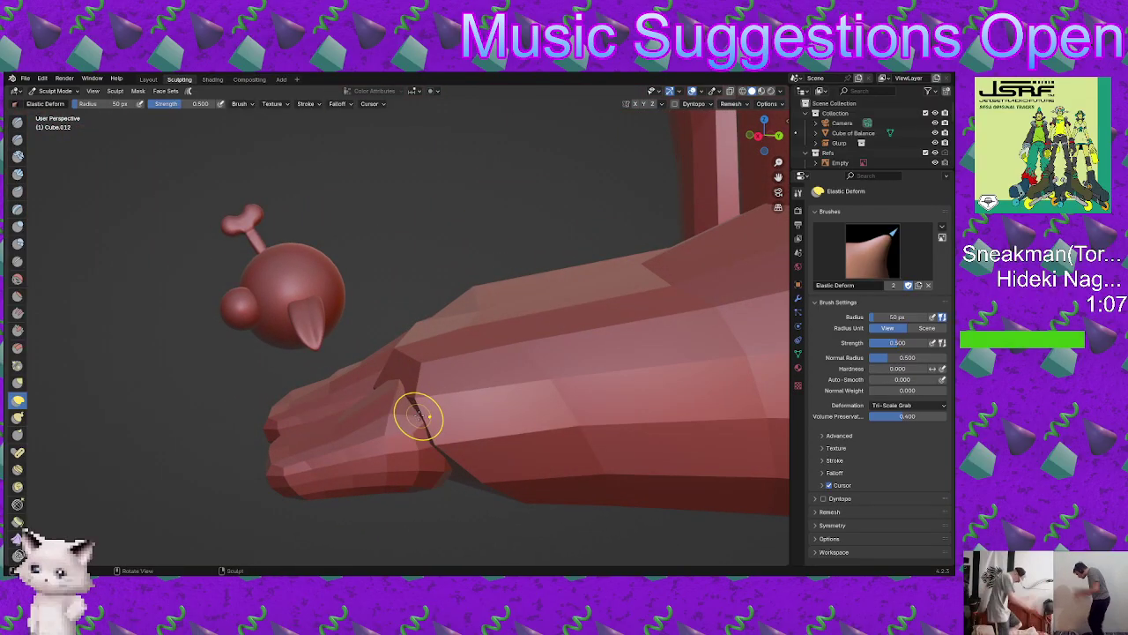
pyautogui.moveTo(437, 423); pyautogui.dragTo(322, 478, button='middle')
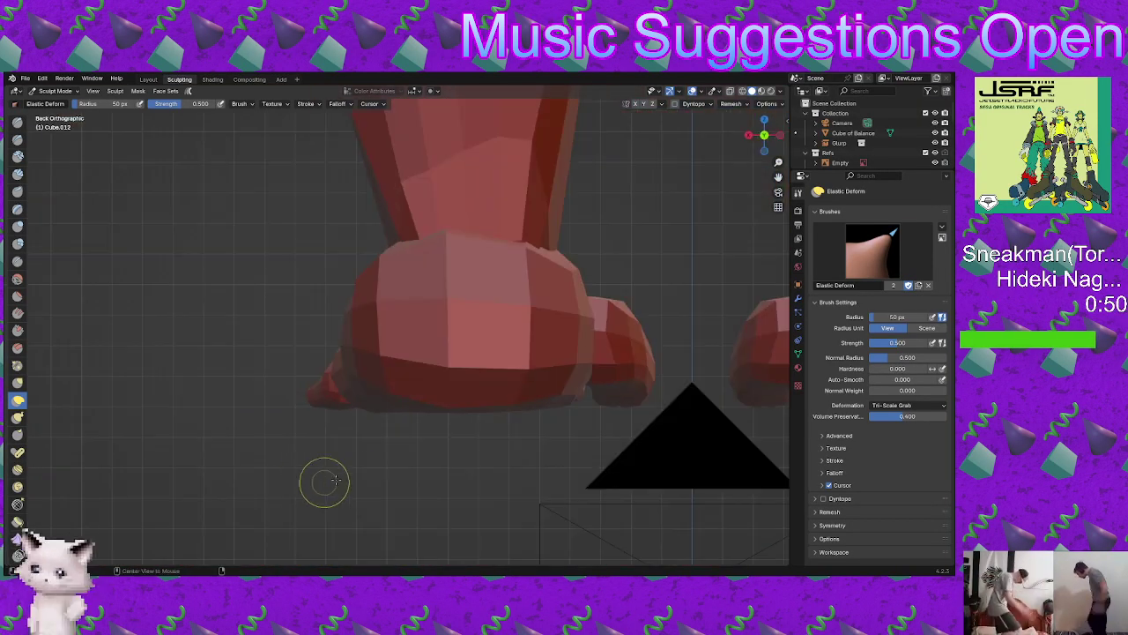
pyautogui.keyDown('alt'); pyautogui.moveTo(360, 422); pyautogui.dragTo(561, 431, button='middle'); pyautogui.keyUp('alt')
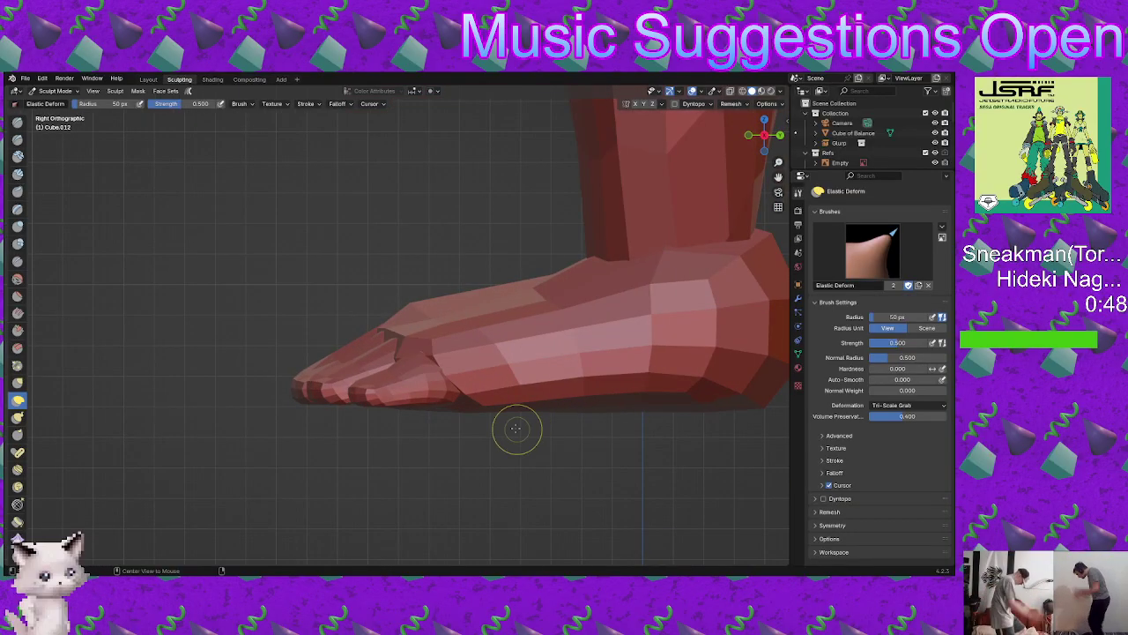
pyautogui.keyDown('ctrl'); pyautogui.moveTo(492, 438); pyautogui.dragTo(446, 402, button='middle'); pyautogui.keyUp('ctrl')
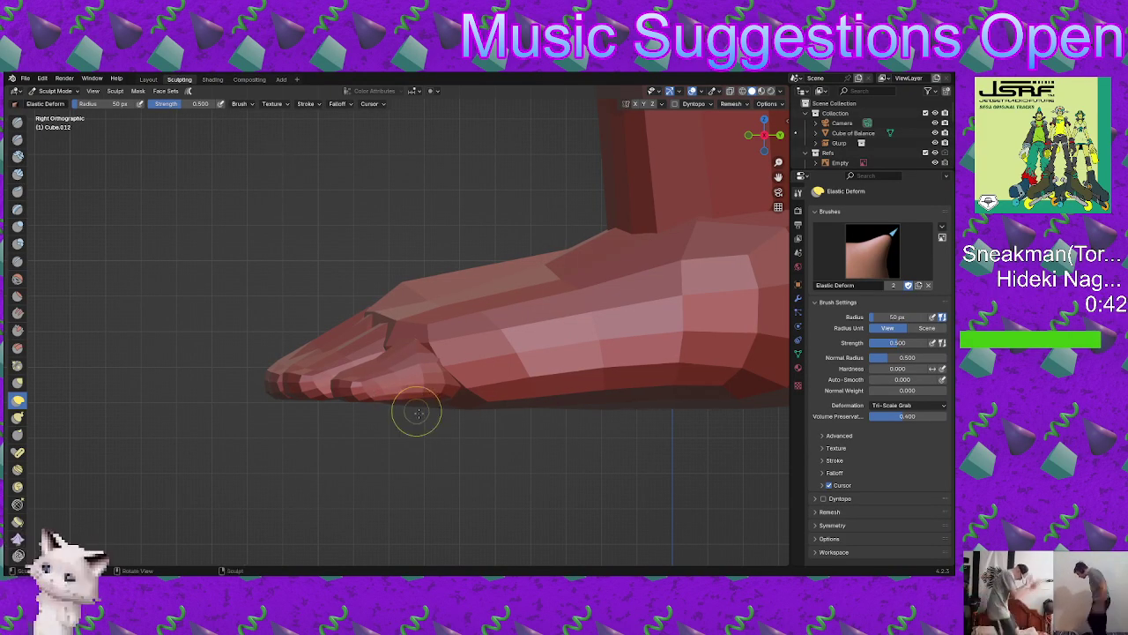
# Step: Switch sculpting from the outermost toe to the main foot mesh
pyautogui.hotkey('ctrl', 'Tab')
pyautogui.click(479, 412)
pyautogui.click(476, 407)
pyautogui.hotkey('ctrl', 'Tab')
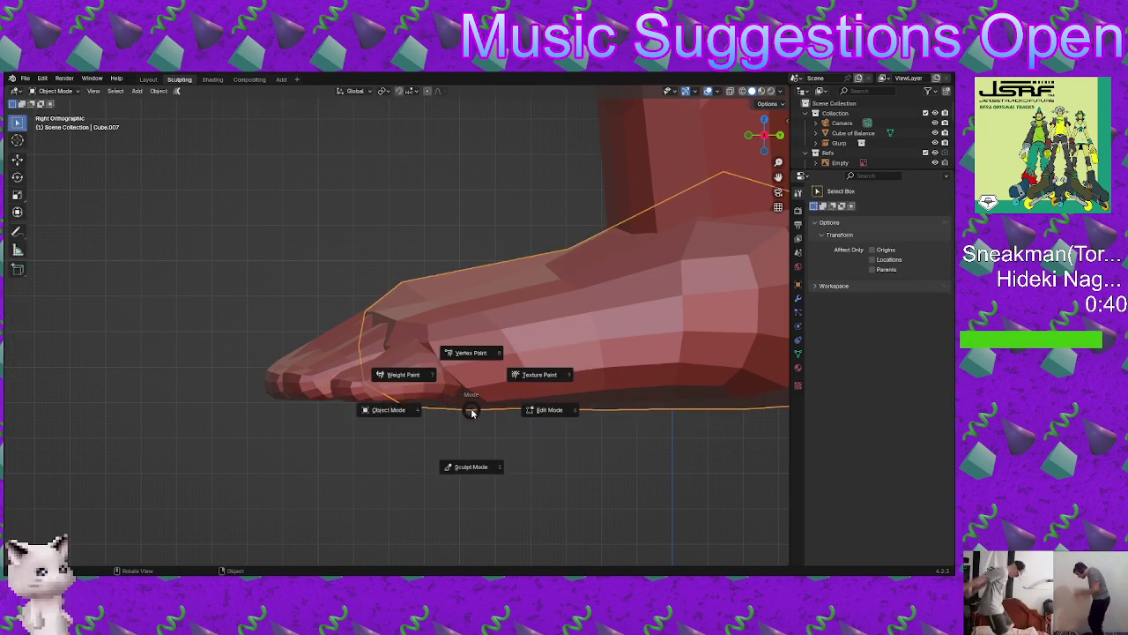
pyautogui.click(456, 429)
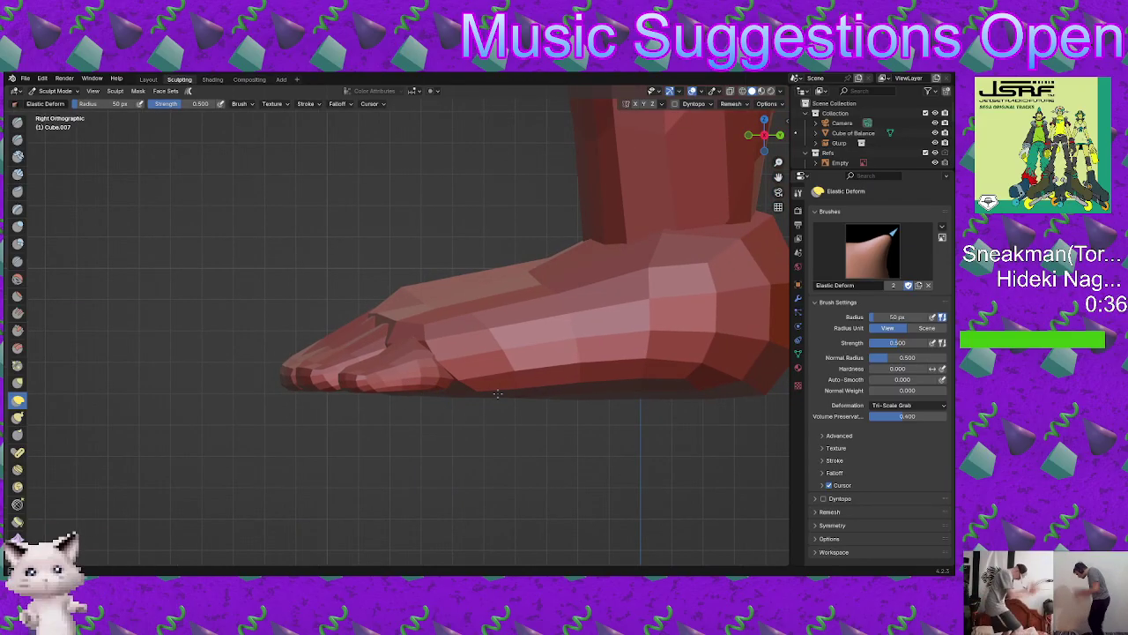
# Step: Adjust the foot's sole and heel in side view with the Elastic Deform brush
pyautogui.scroll(-2, 527, 408)
pyautogui.keyDown('shift'); pyautogui.moveTo(541, 410); pyautogui.dragTo(470, 416, button='middle'); pyautogui.keyUp('shift')
pyautogui.scroll(-1, 488, 404)
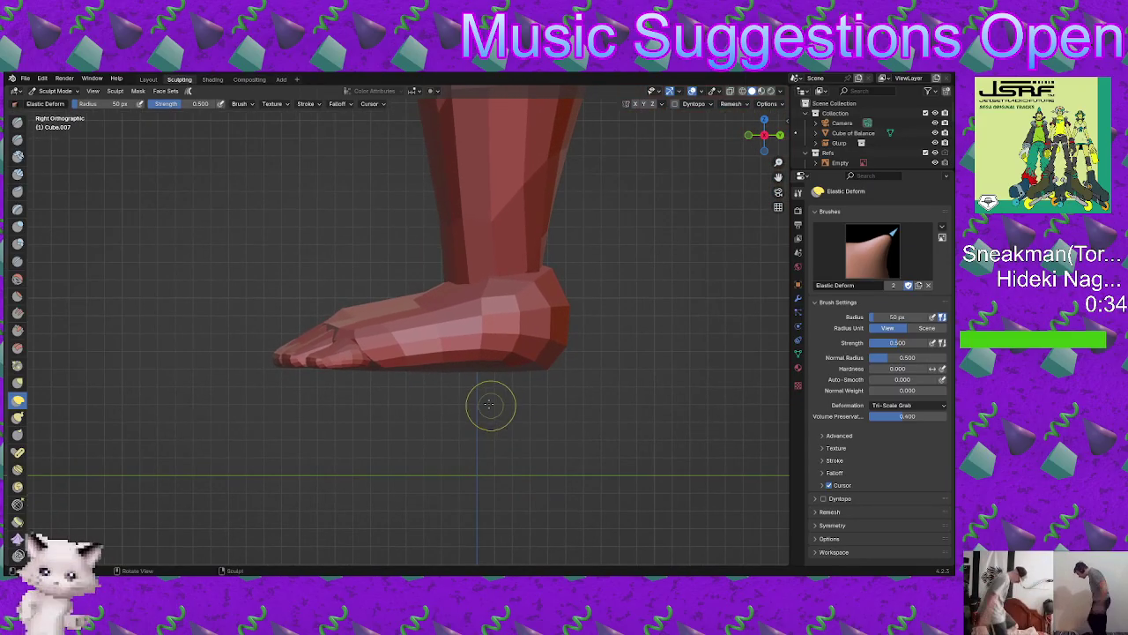
pyautogui.moveTo(490, 404); pyautogui.dragTo(476, 371)
pyautogui.scroll(1, 476, 359)
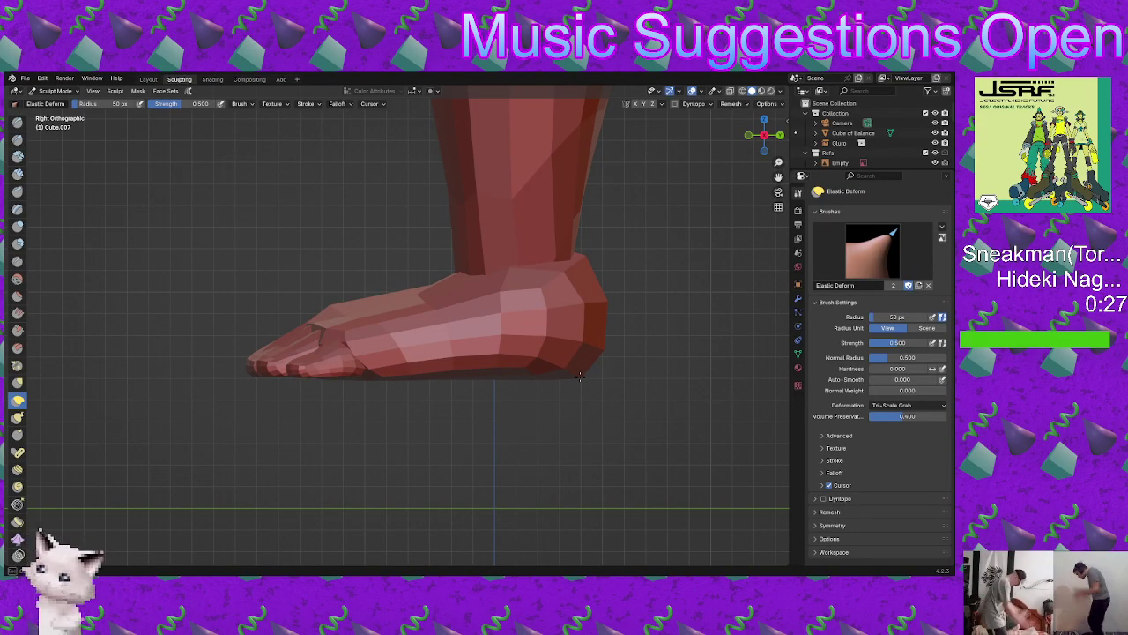
pyautogui.moveTo(423, 397); pyautogui.dragTo(454, 420, button='middle')
pyautogui.moveTo(456, 420)
pyautogui.keyDown('ctrl'); pyautogui.mouseDown(button='middle')
pyautogui.moveTo(466, 376)
pyautogui.moveTo(455, 443)
pyautogui.moveTo(448, 403)
pyautogui.mouseUp(button='middle'); pyautogui.keyUp('ctrl')
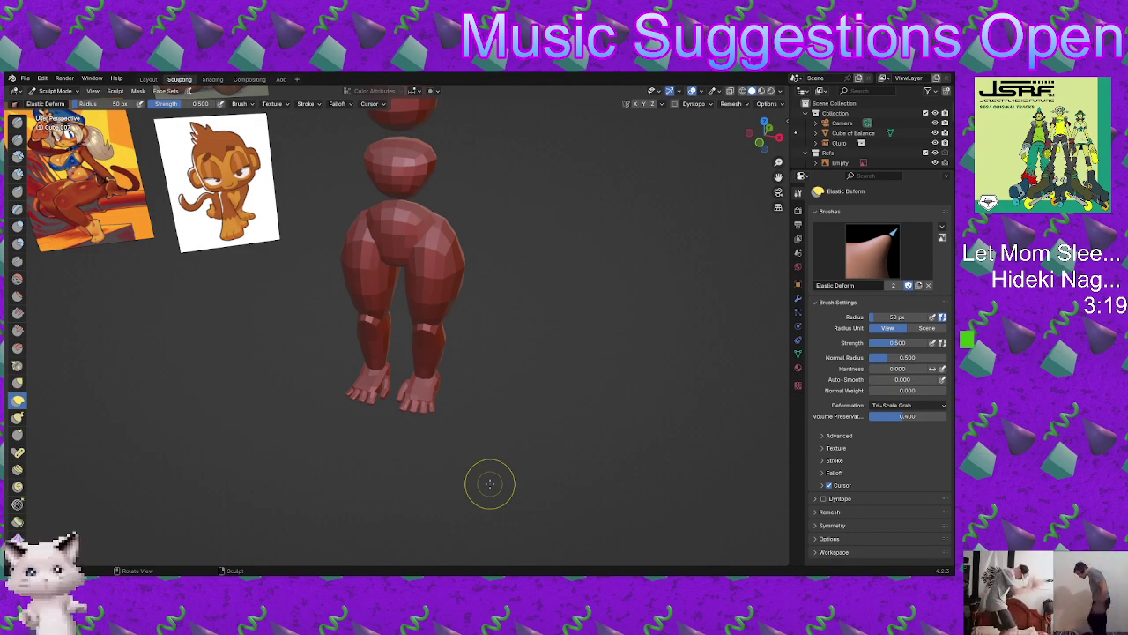
# Step: Switch sculpting from the foot to the lower leg
pyautogui.scroll(3, 517, 347)
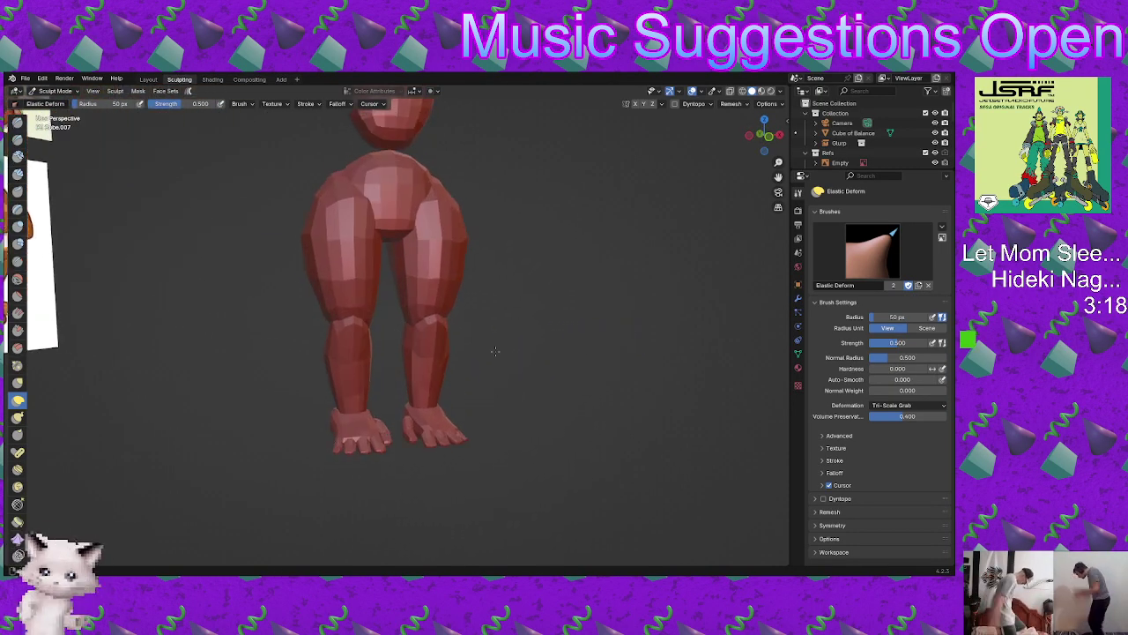
pyautogui.moveTo(494, 350); pyautogui.dragTo(473, 417, button='middle')
pyautogui.hotkey('ctrl', 'Tab')
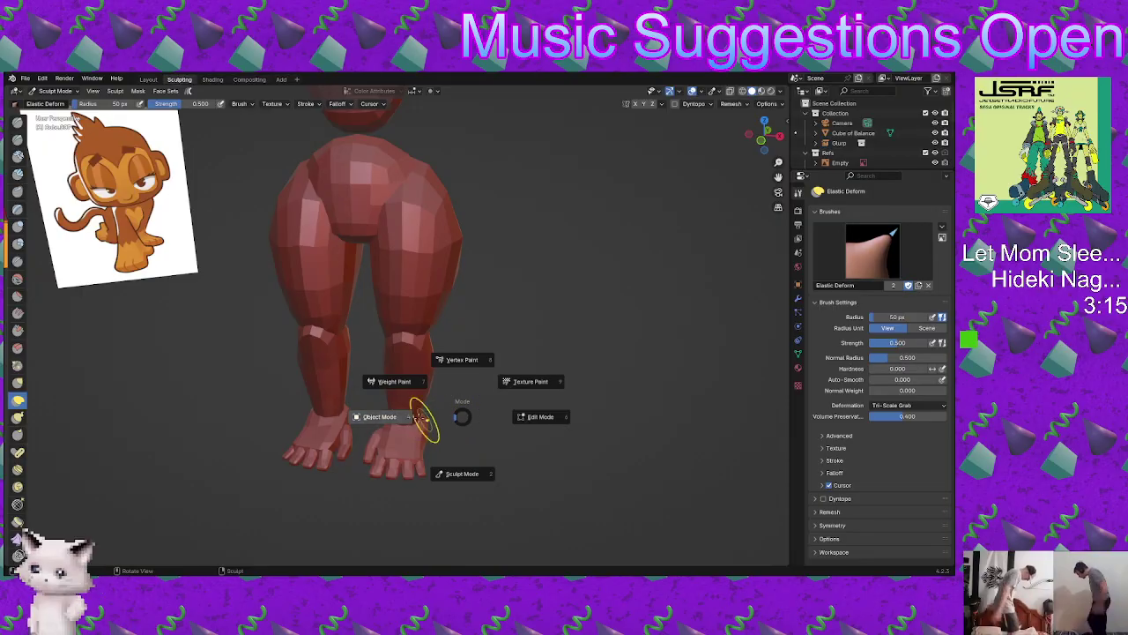
pyautogui.click(414, 417)
pyautogui.click(405, 408)
pyautogui.hotkey('ctrl', 'Tab')
pyautogui.click(411, 449)
pyautogui.moveTo(411, 449)
pyautogui.mouseDown(button='middle')
pyautogui.moveTo(374, 448)
pyautogui.moveTo(441, 448)
pyautogui.moveTo(91, 473)
pyautogui.moveTo(403, 479)
pyautogui.moveTo(375, 471)
pyautogui.moveTo(369, 429)
pyautogui.mouseUp(button='middle')
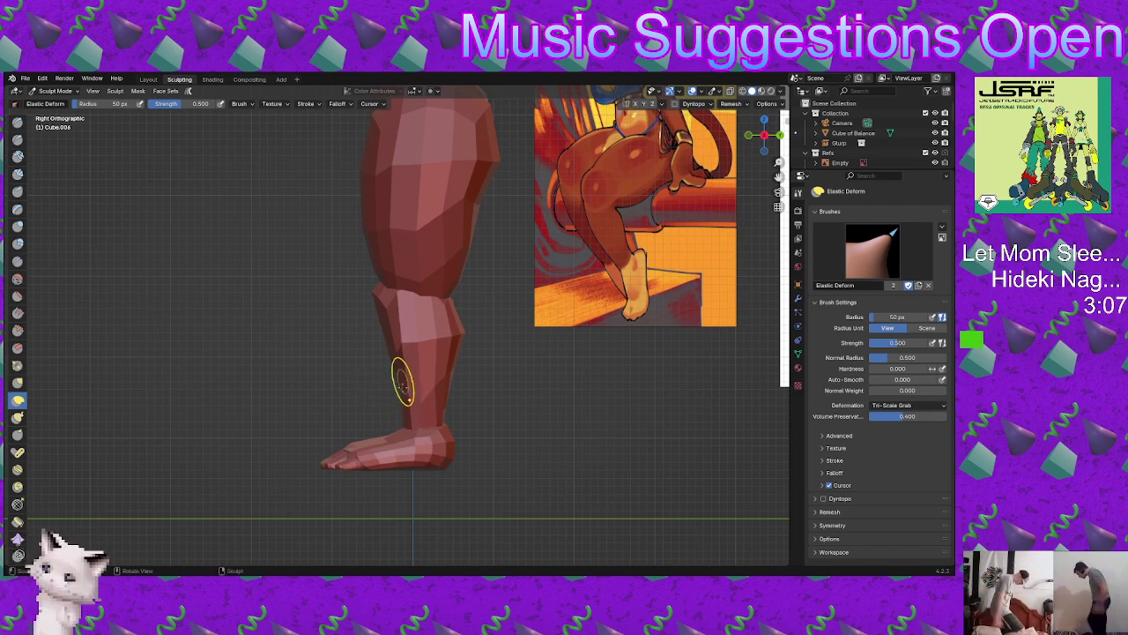
# Step: Reshape the lower leg's calf and ankle with the Elastic Deform brush, working from side and front angles
pyautogui.scroll(2, 456, 438)
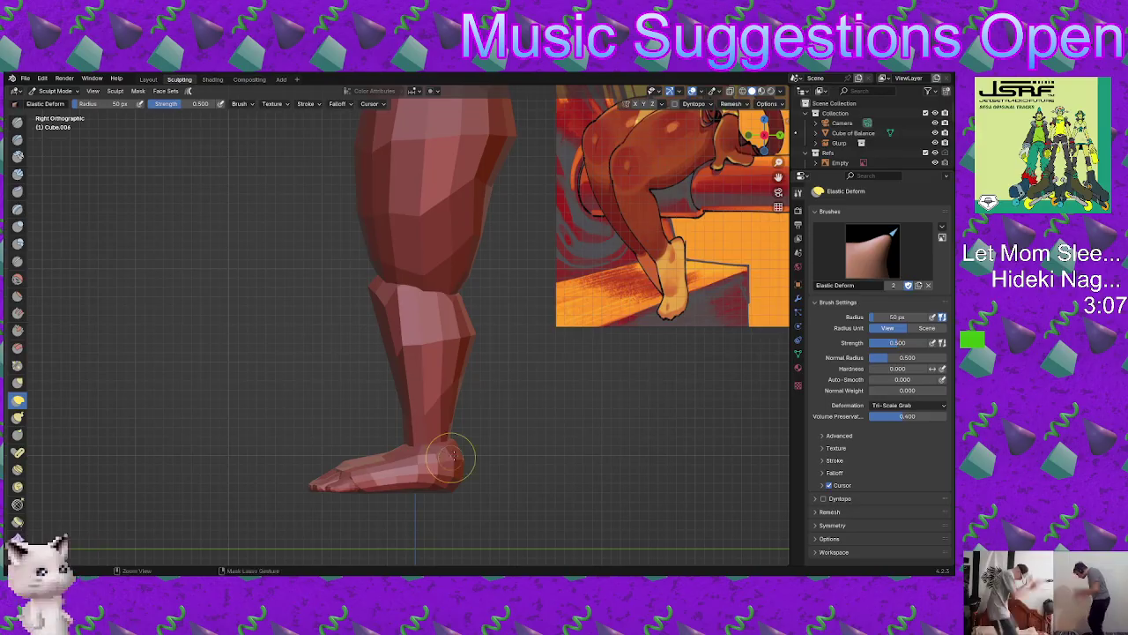
pyautogui.scroll(1, 450, 456)
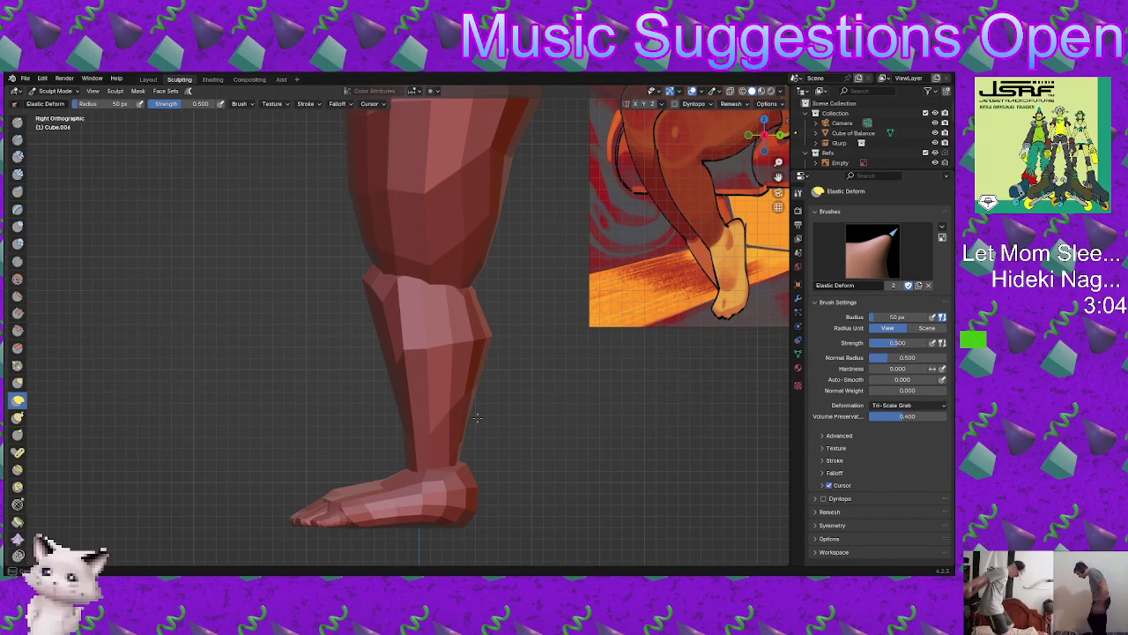
pyautogui.moveTo(463, 439)
pyautogui.mouseDown(button='middle')
pyautogui.moveTo(455, 445)
pyautogui.moveTo(488, 432)
pyautogui.moveTo(483, 411)
pyautogui.moveTo(465, 435)
pyautogui.moveTo(479, 433)
pyautogui.moveTo(441, 422)
pyautogui.moveTo(456, 419)
pyautogui.mouseUp(button='middle')
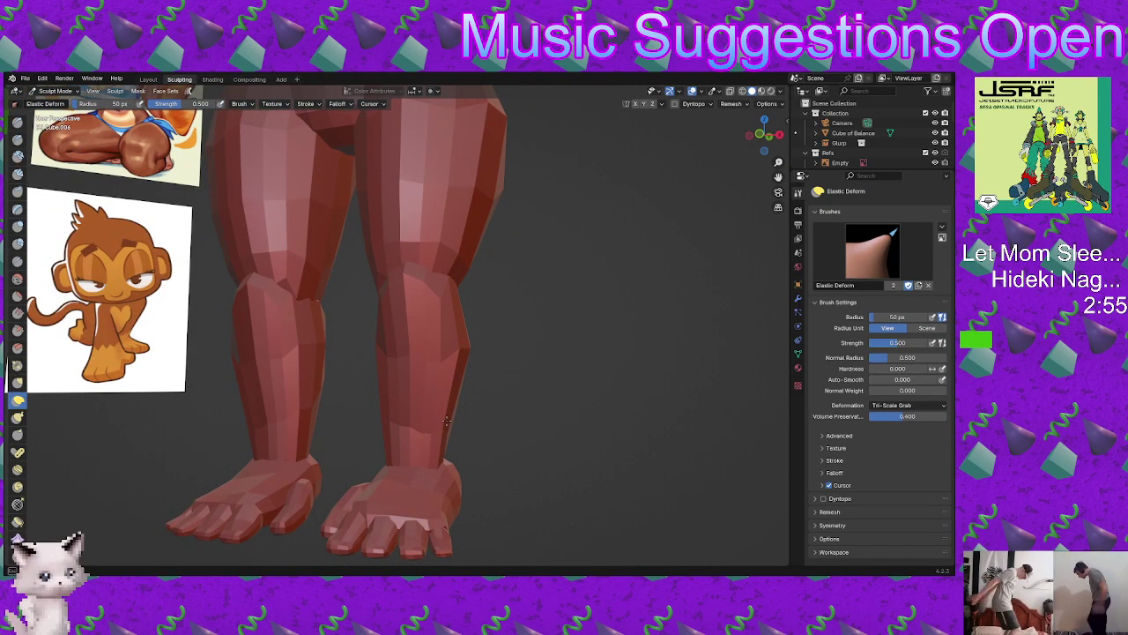
pyautogui.moveTo(322, 444)
pyautogui.mouseDown(button='middle')
pyautogui.moveTo(355, 432)
pyautogui.moveTo(347, 423)
pyautogui.moveTo(382, 423)
pyautogui.mouseUp(button='middle')
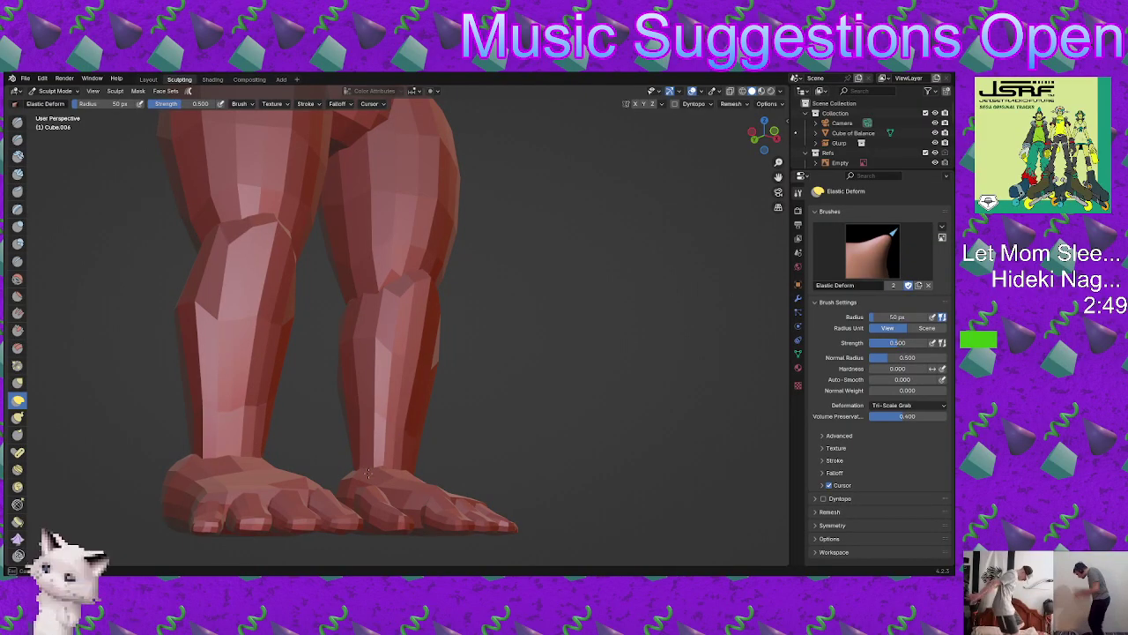
pyautogui.moveTo(424, 471); pyautogui.dragTo(344, 481, button='middle')
pyautogui.scroll(-7, 456, 467)
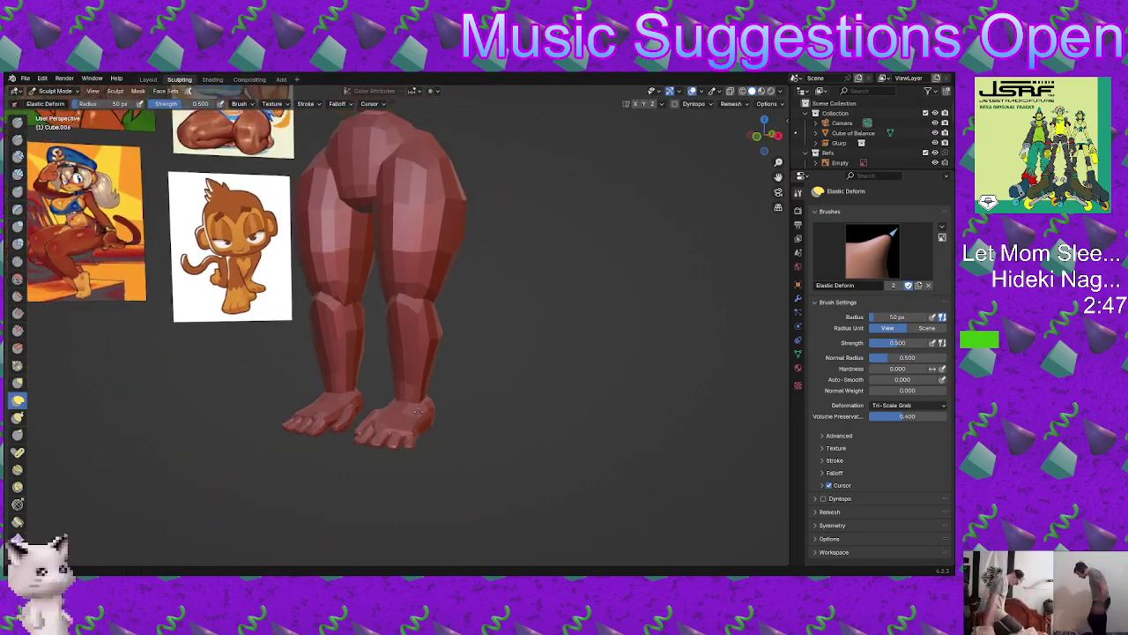
# Step: Refine the lower leg's calf contour with the Elastic Deform brush from rear and side angles
pyautogui.moveTo(432, 425); pyautogui.dragTo(455, 516, button='middle')
pyautogui.scroll(-1, 433, 448)
pyautogui.moveTo(433, 447); pyautogui.dragTo(419, 480, button='middle')
pyautogui.scroll(3, 358, 426)
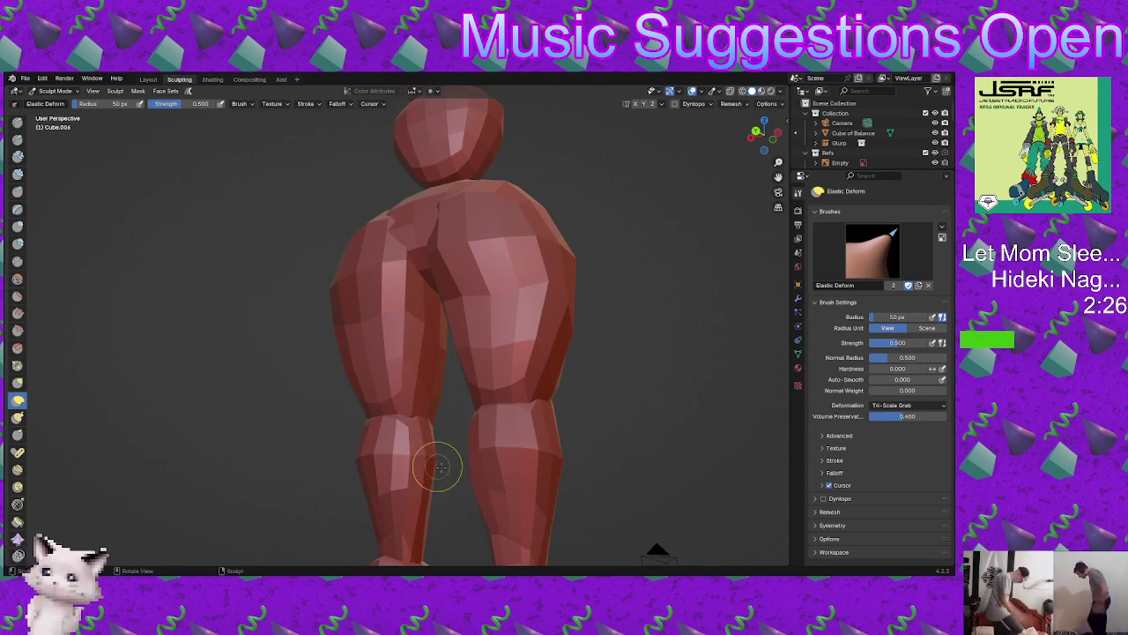
pyautogui.moveTo(438, 467); pyautogui.dragTo(384, 429, button='middle')
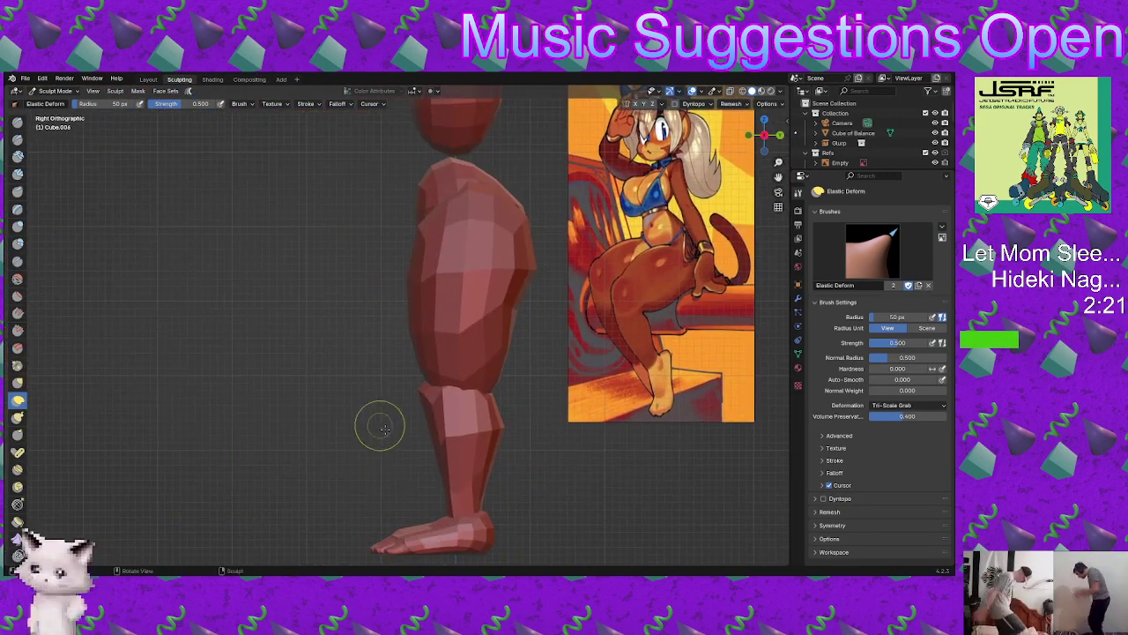
pyautogui.scroll(2, 426, 404)
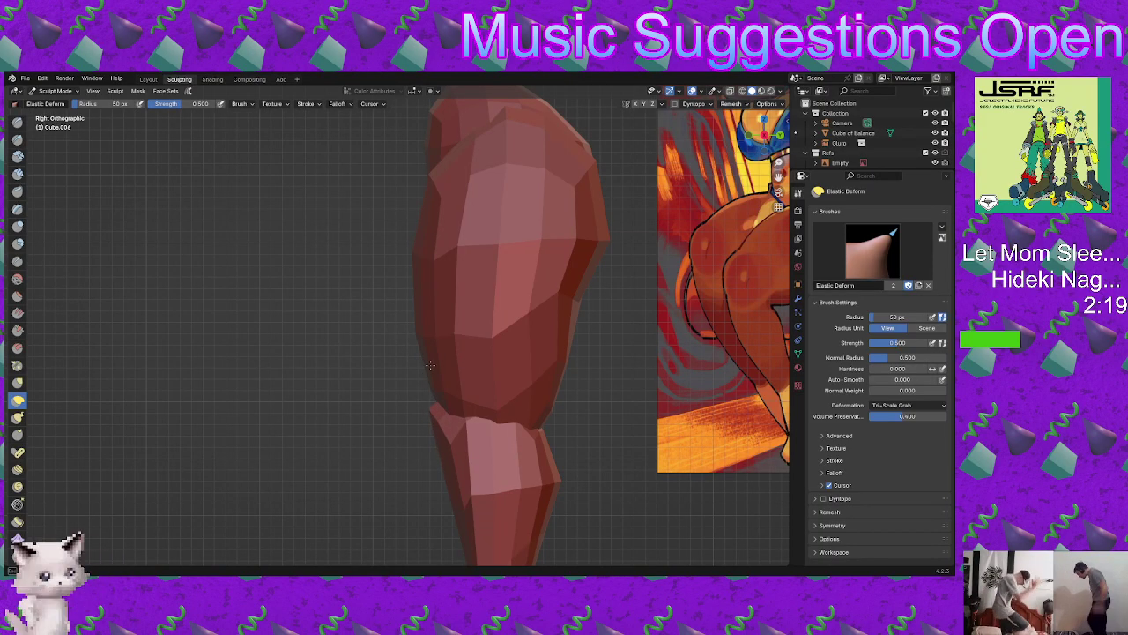
pyautogui.moveTo(419, 367); pyautogui.dragTo(402, 458, button='middle')
pyautogui.moveTo(412, 415); pyautogui.dragTo(376, 424, button='middle')
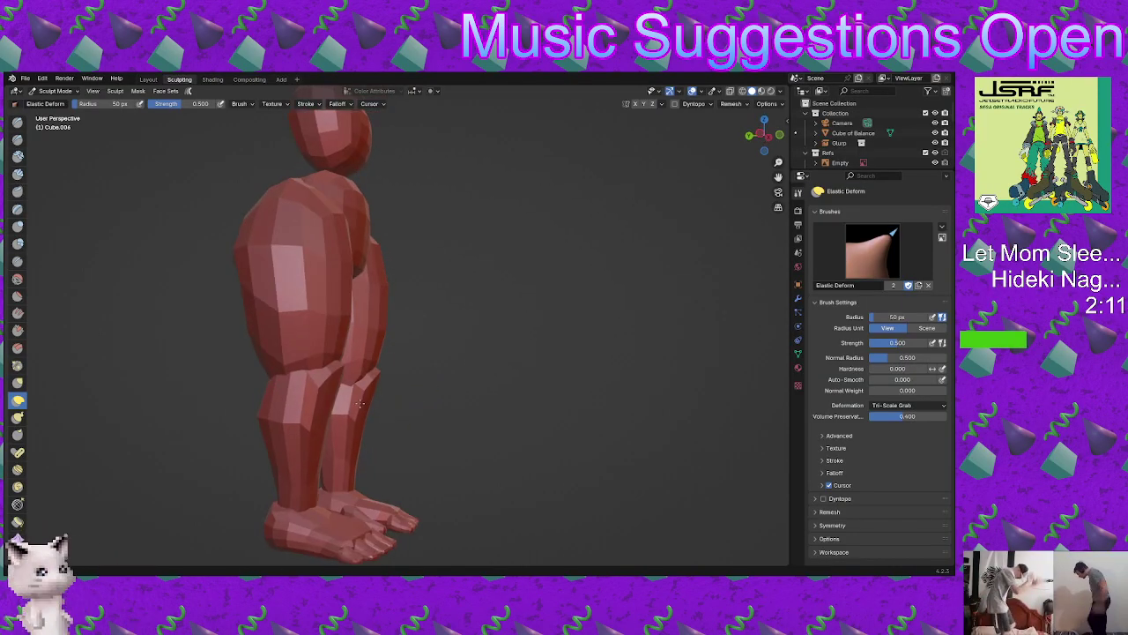
# Step: Refine the knee and shin area of the lower leg with the Elastic Deform brush, working mainly from the front
pyautogui.moveTo(432, 449); pyautogui.dragTo(439, 364, button='middle')
pyautogui.scroll(3, 436, 411)
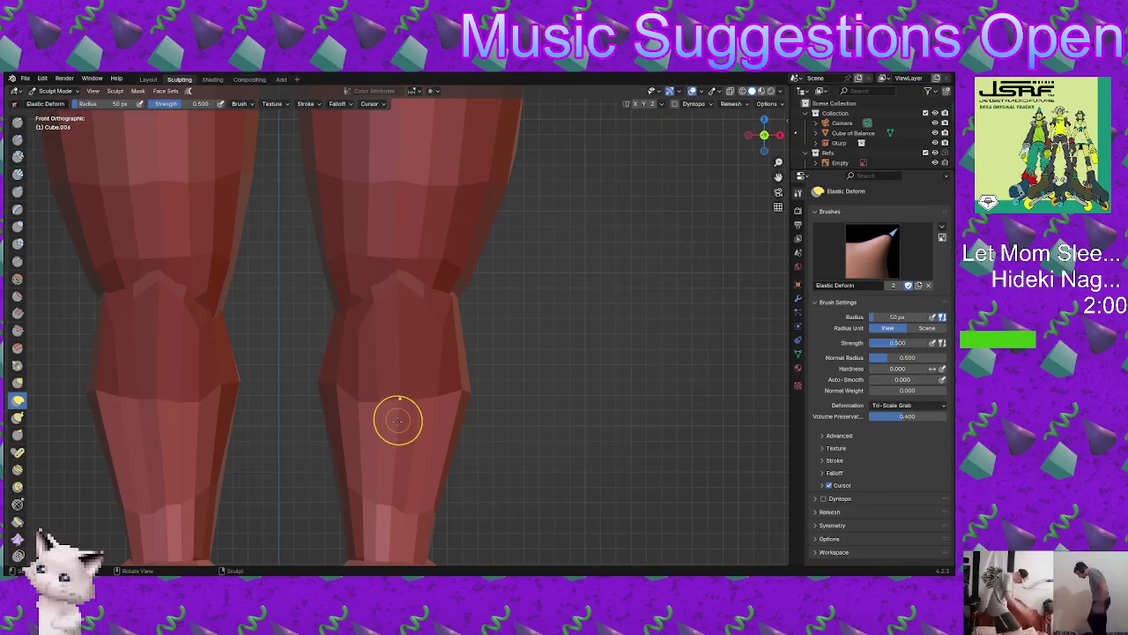
pyautogui.moveTo(372, 415); pyautogui.dragTo(498, 417, button='middle')
pyautogui.keyDown('shift'); pyautogui.moveTo(429, 399); pyautogui.dragTo(476, 403, button='middle'); pyautogui.keyUp('shift')
pyautogui.scroll(-2, 472, 387)
pyautogui.moveTo(474, 324); pyautogui.dragTo(418, 429, button='middle')
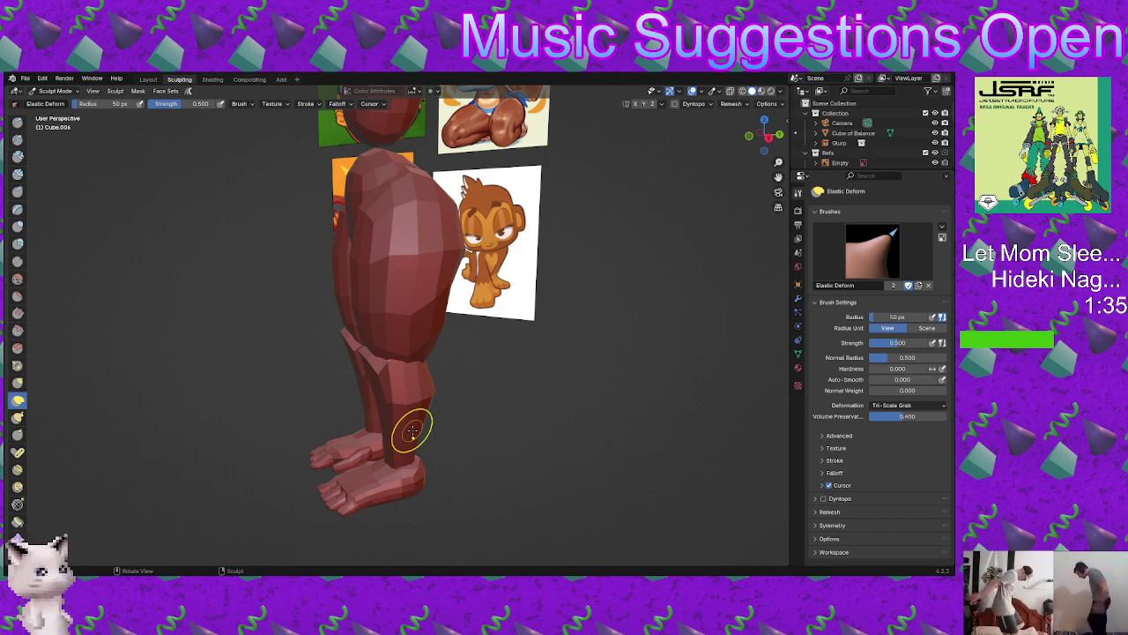
pyautogui.moveTo(323, 359); pyautogui.dragTo(472, 381, button='middle')
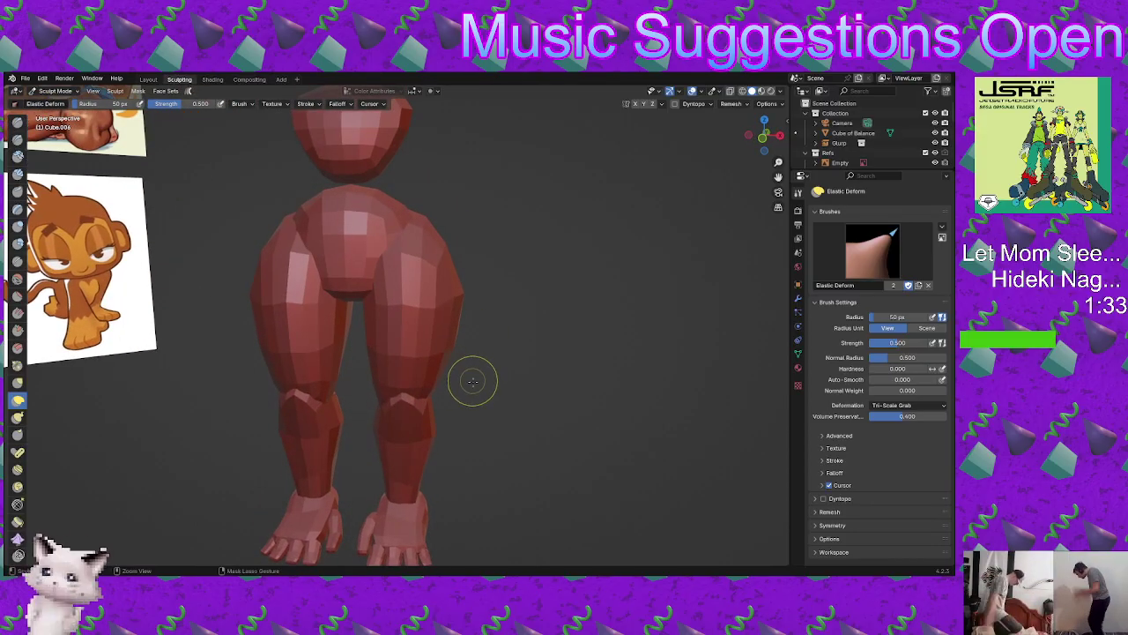
# Step: Switch sculpting from the lower leg to the thigh
pyautogui.scroll(1, 473, 381)
pyautogui.hotkey('ctrl', 'Tab')
pyautogui.click(414, 371)
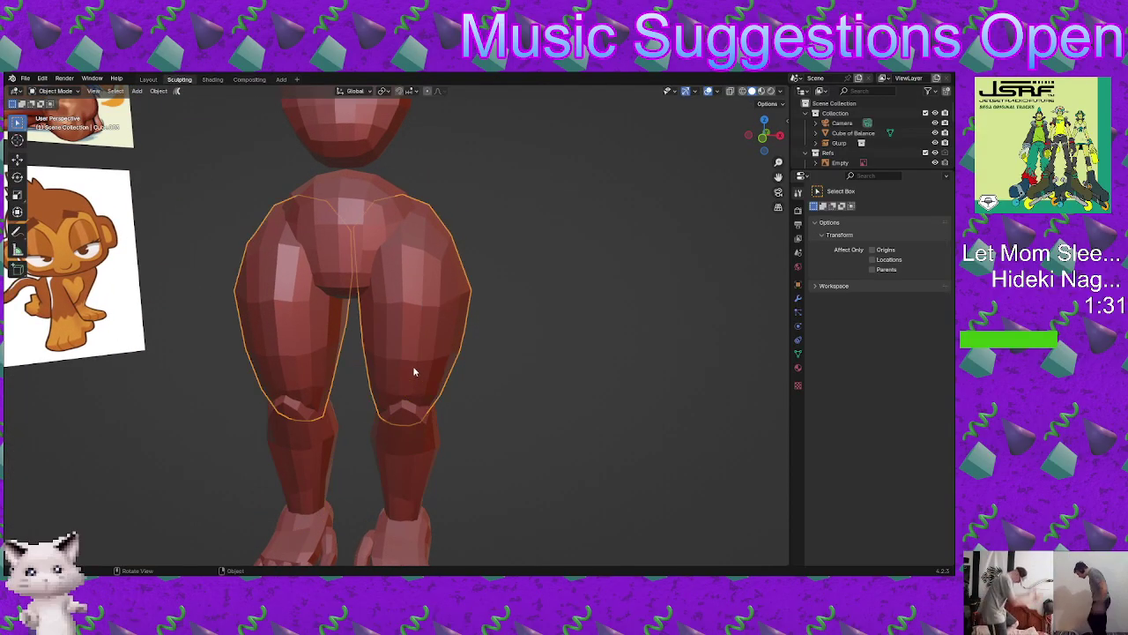
pyautogui.hotkey('ctrl', 'Tab')
pyautogui.click(378, 382)
pyautogui.scroll(-3, 374, 385)
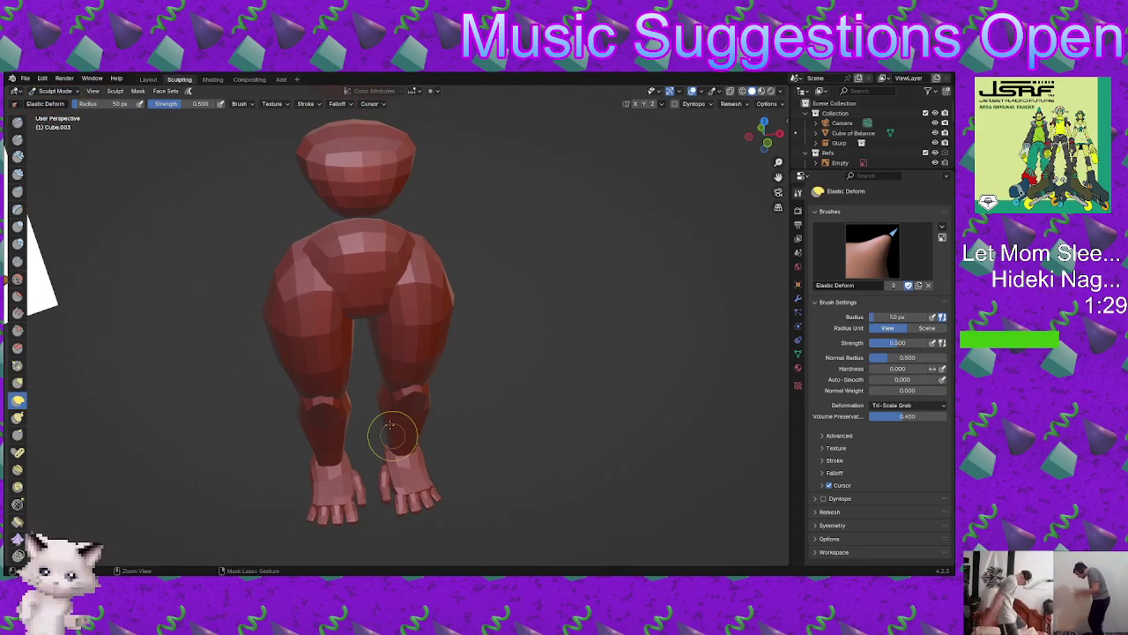
# Step: Reshape the thighs' outer contour and fullness with the Elastic Deform brush, working from front and side angles
pyautogui.moveTo(392, 436); pyautogui.dragTo(496, 358, button='middle')
pyautogui.keyDown('ctrl'); pyautogui.moveTo(413, 345); pyautogui.dragTo(416, 365, button='middle'); pyautogui.keyUp('ctrl')
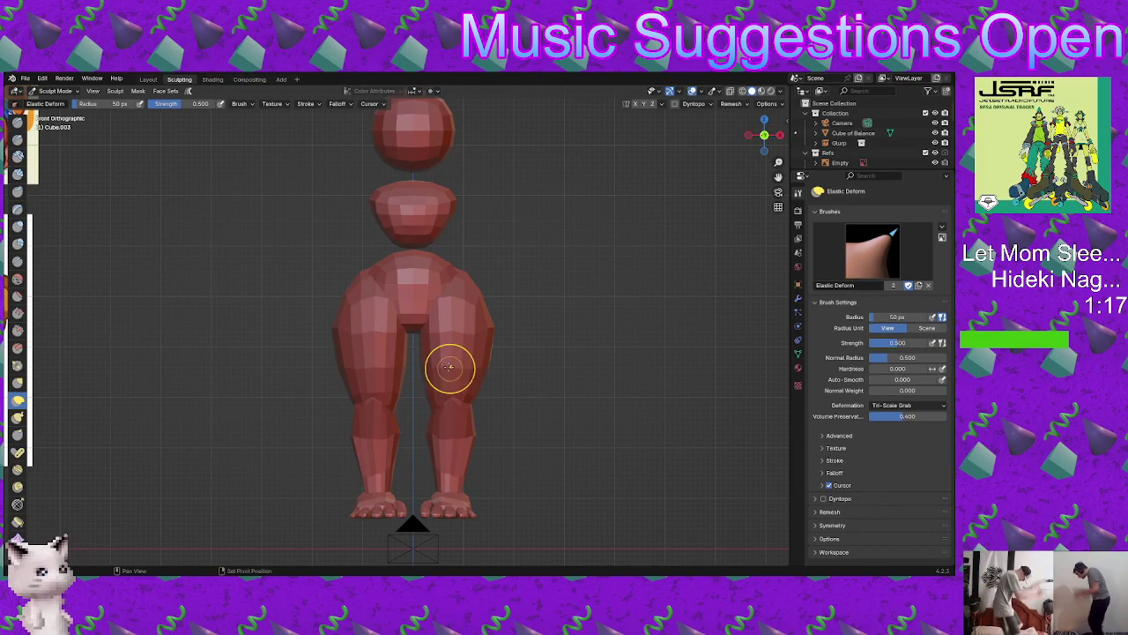
pyautogui.scroll(2, 448, 365)
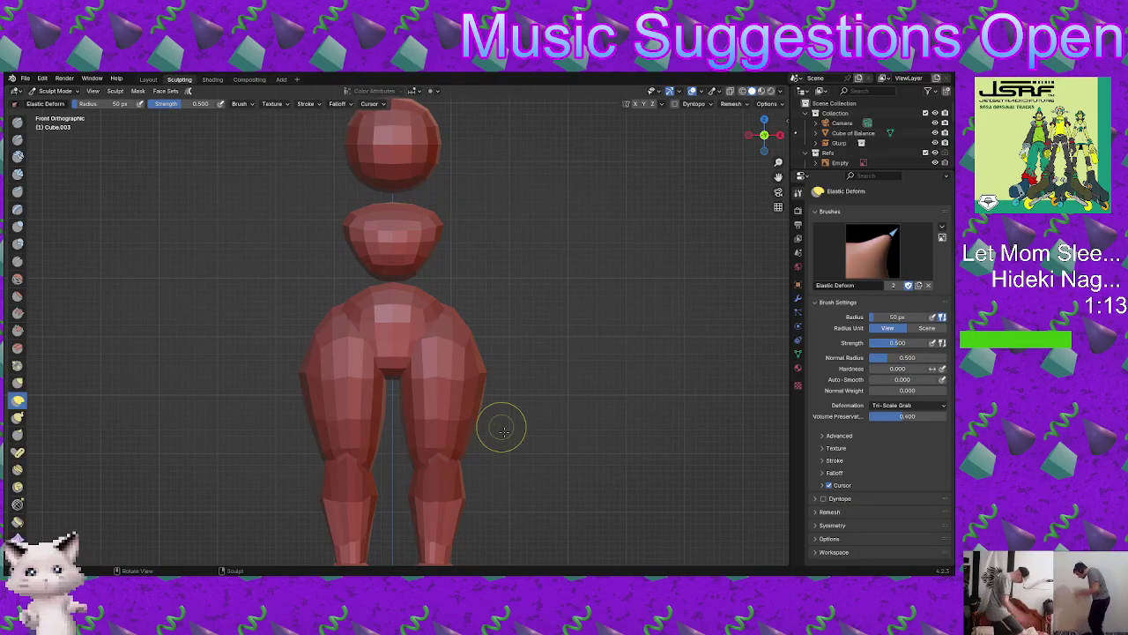
pyautogui.moveTo(479, 423)
pyautogui.mouseDown(button='middle')
pyautogui.moveTo(514, 432)
pyautogui.moveTo(407, 428)
pyautogui.moveTo(467, 449)
pyautogui.moveTo(459, 467)
pyautogui.moveTo(426, 457)
pyautogui.moveTo(411, 431)
pyautogui.moveTo(382, 428)
pyautogui.moveTo(373, 348)
pyautogui.mouseUp(button='middle')
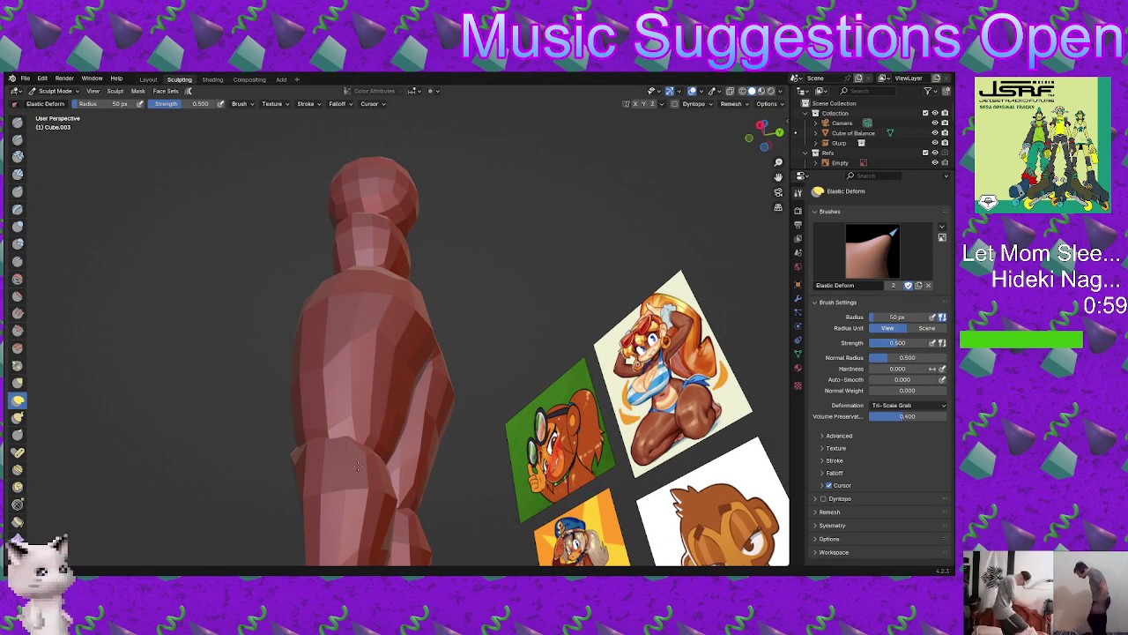
pyautogui.moveTo(377, 472)
pyautogui.mouseDown(button='middle')
pyautogui.moveTo(438, 476)
pyautogui.moveTo(392, 470)
pyautogui.moveTo(374, 481)
pyautogui.moveTo(371, 462)
pyautogui.moveTo(385, 476)
pyautogui.moveTo(369, 452)
pyautogui.moveTo(345, 445)
pyautogui.moveTo(352, 453)
pyautogui.moveTo(375, 437)
pyautogui.mouseUp(button='middle')
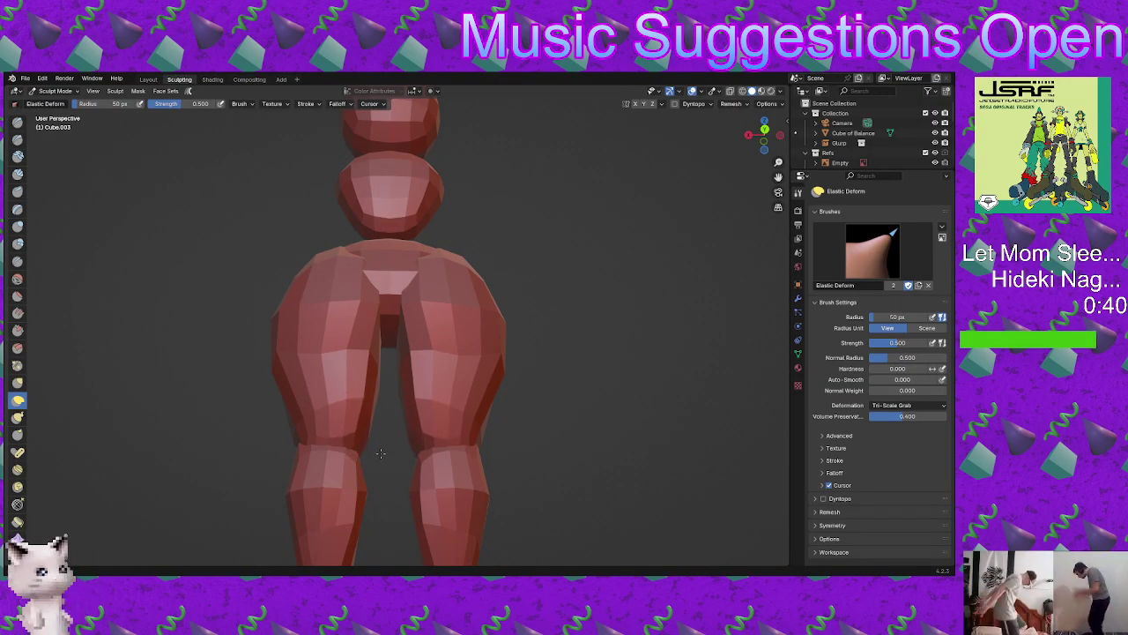
# Step: Refine the back of the thighs above the knees with the Elastic Deform brush and save the file
pyautogui.moveTo(380, 453); pyautogui.dragTo(325, 428, button='middle')
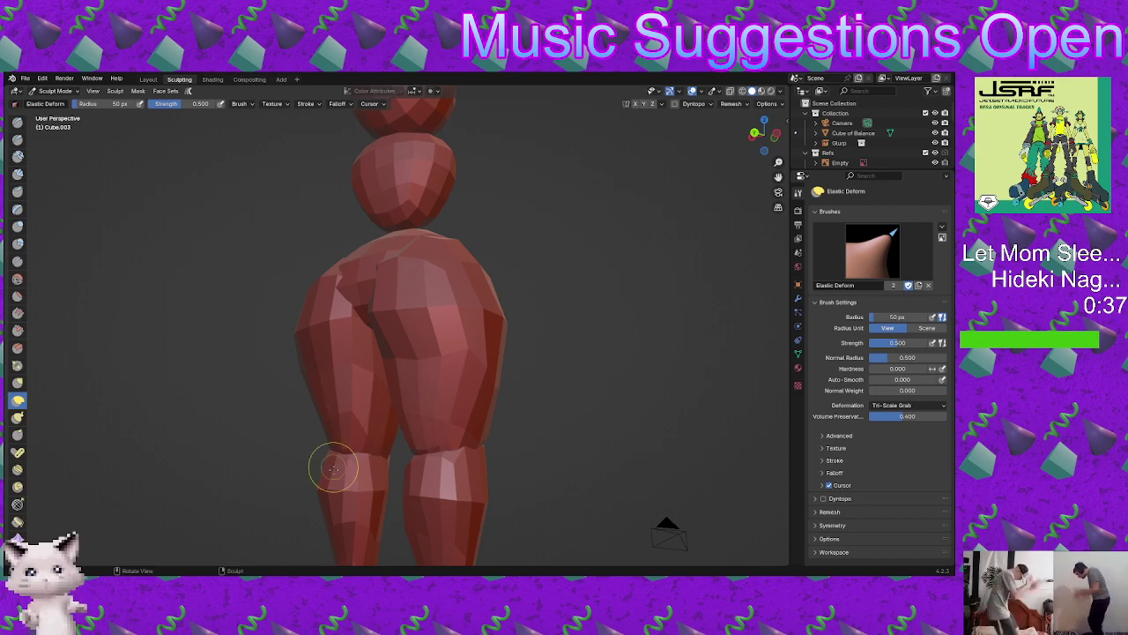
pyautogui.moveTo(393, 484); pyautogui.dragTo(396, 486, button='middle')
pyautogui.moveTo(393, 438)
pyautogui.mouseDown(button='middle')
pyautogui.moveTo(355, 411)
pyautogui.moveTo(376, 381)
pyautogui.moveTo(403, 402)
pyautogui.moveTo(333, 396)
pyautogui.moveTo(370, 403)
pyautogui.moveTo(363, 356)
pyautogui.moveTo(377, 370)
pyautogui.moveTo(433, 335)
pyautogui.moveTo(392, 332)
pyautogui.moveTo(358, 303)
pyautogui.moveTo(343, 314)
pyautogui.moveTo(375, 344)
pyautogui.moveTo(484, 322)
pyautogui.moveTo(522, 346)
pyautogui.moveTo(347, 394)
pyautogui.moveTo(491, 428)
pyautogui.moveTo(360, 463)
pyautogui.moveTo(396, 454)
pyautogui.mouseUp(button='middle')
pyautogui.scroll(-4, 461, 455)
pyautogui.scroll(4, 405, 432)
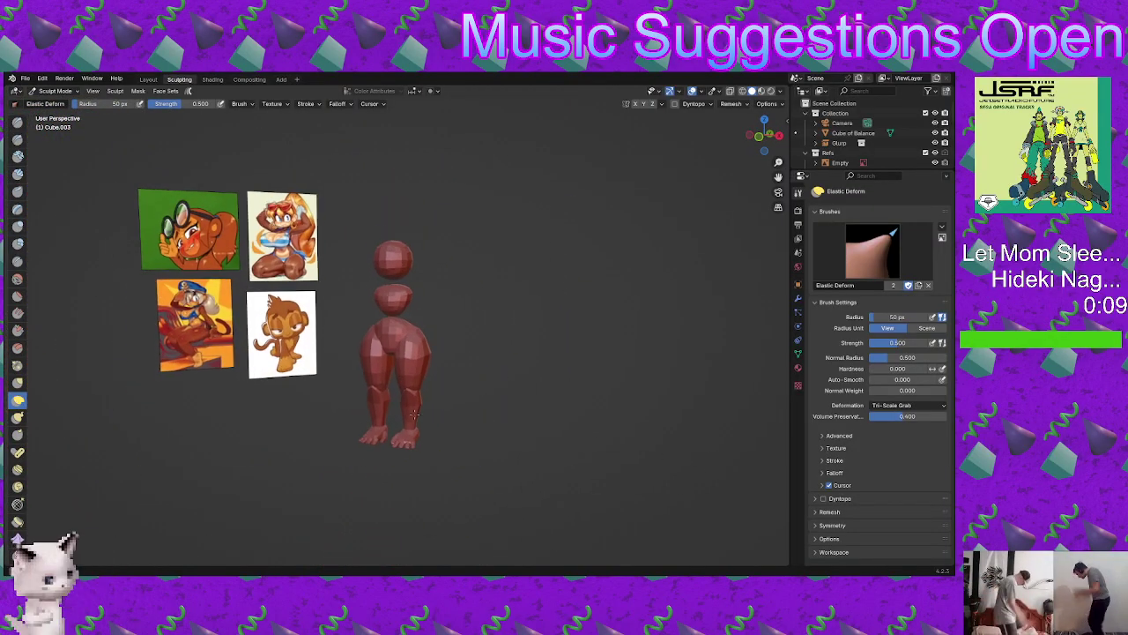
pyautogui.hotkey('ctrl', 's')
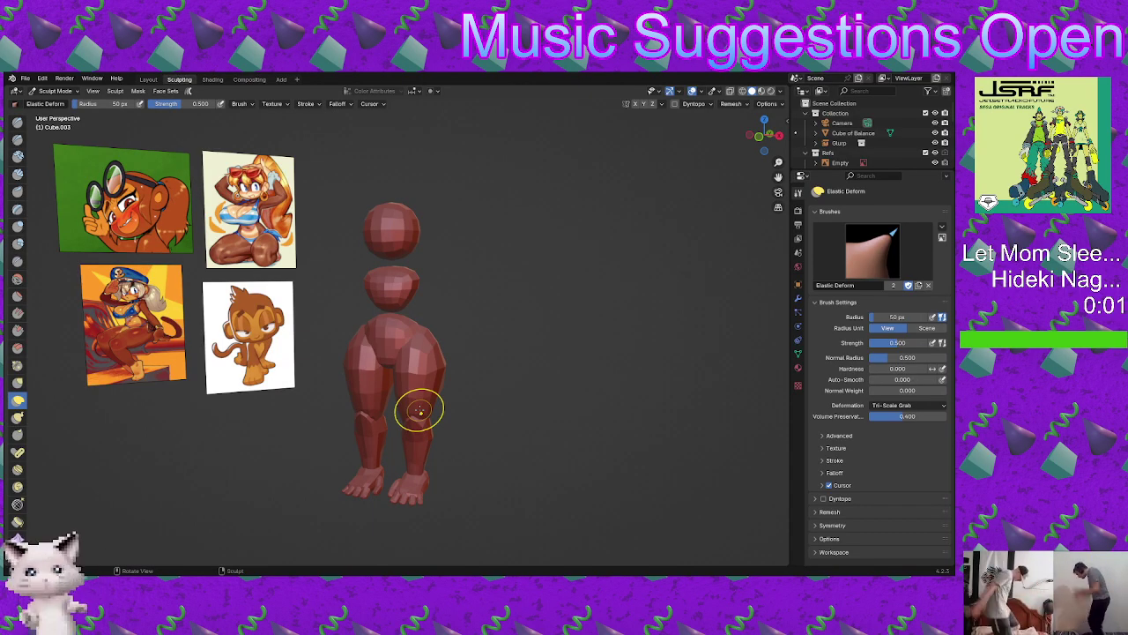
# Step: Switch sculpting from the thigh to the pelvis and shape the pelvis from front, side and rear angles
pyautogui.hotkey('ctrl', 'Tab')
pyautogui.click(379, 375)
pyautogui.hotkey('ctrl', 'Tab')
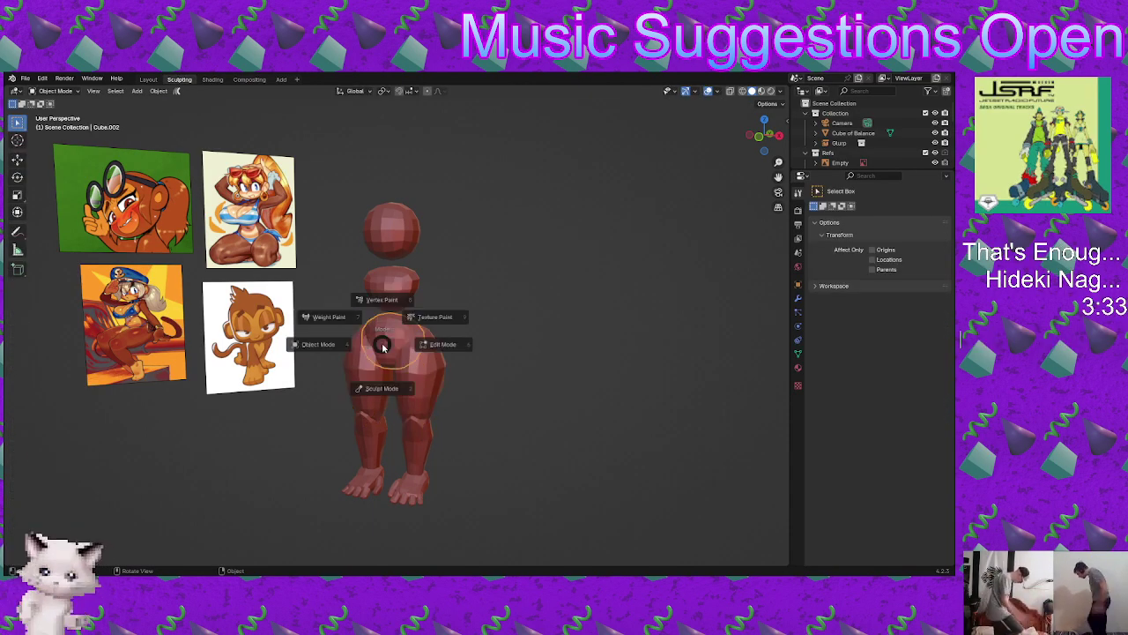
pyautogui.click(384, 370)
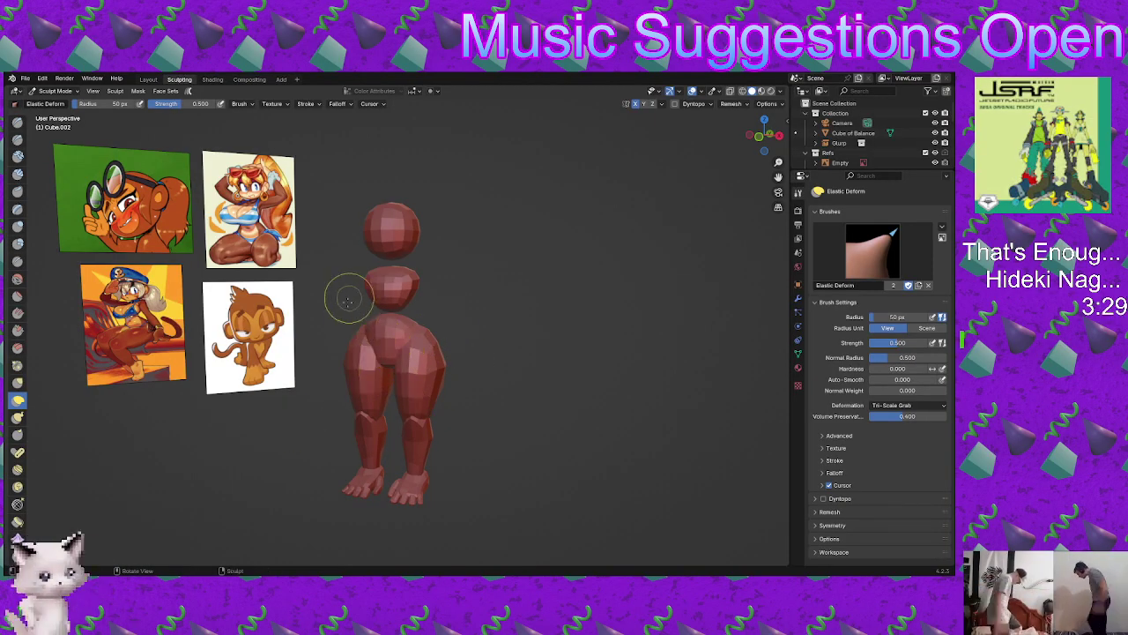
pyautogui.moveTo(477, 382)
pyautogui.mouseDown(button='middle')
pyautogui.moveTo(461, 355)
pyautogui.moveTo(415, 373)
pyautogui.moveTo(441, 384)
pyautogui.moveTo(461, 373)
pyautogui.mouseUp(button='middle')
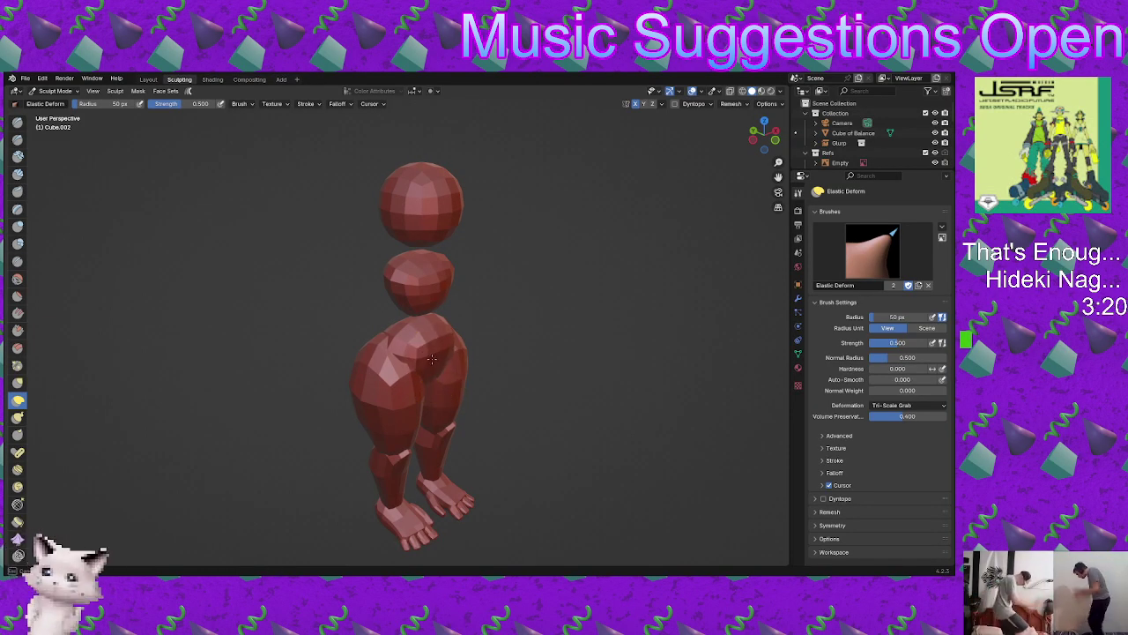
pyautogui.moveTo(451, 383); pyautogui.dragTo(386, 344, button='middle')
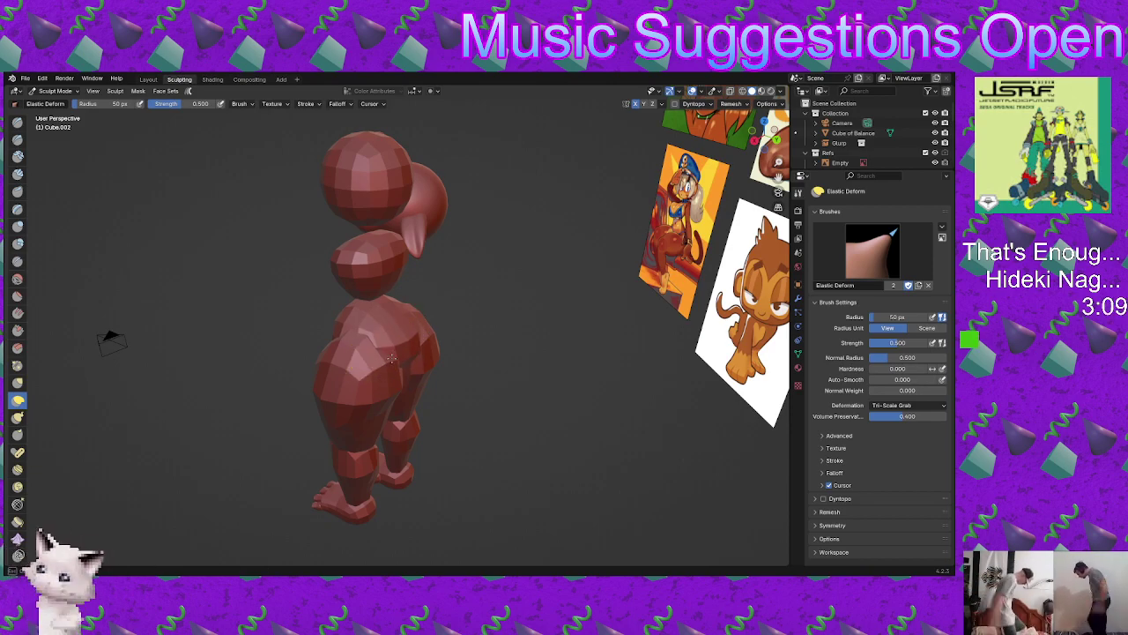
pyautogui.moveTo(392, 357); pyautogui.dragTo(359, 405, button='middle')
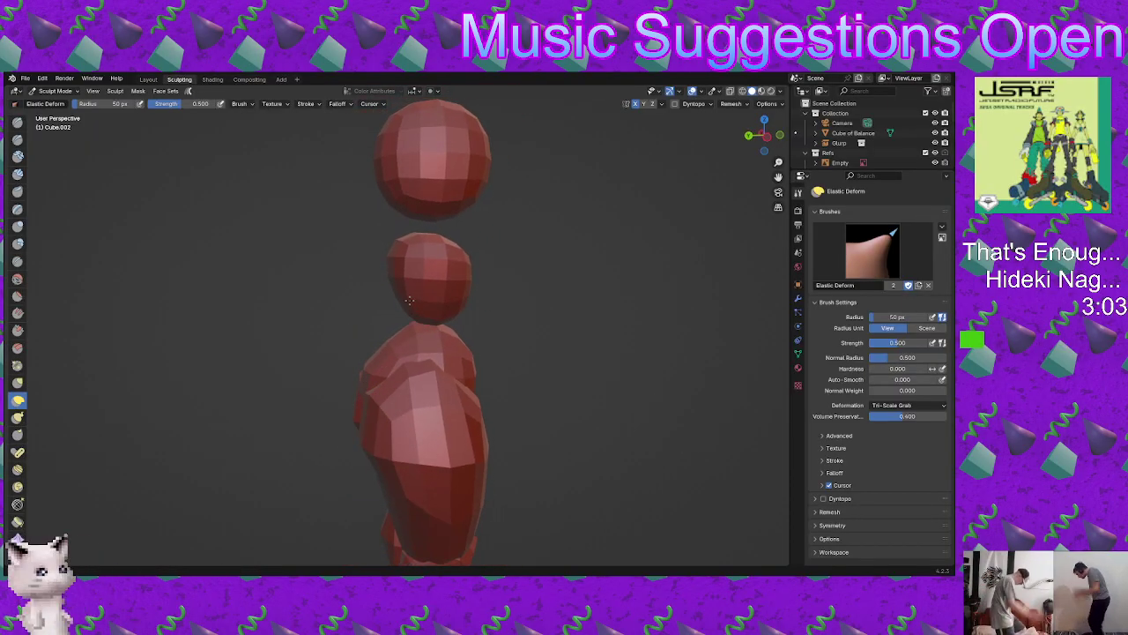
# Step: Refine the pelvis's belly, crotch and upper waist area with the Elastic Deform brush from side and front angles
pyautogui.moveTo(443, 331); pyautogui.dragTo(433, 327, button='middle')
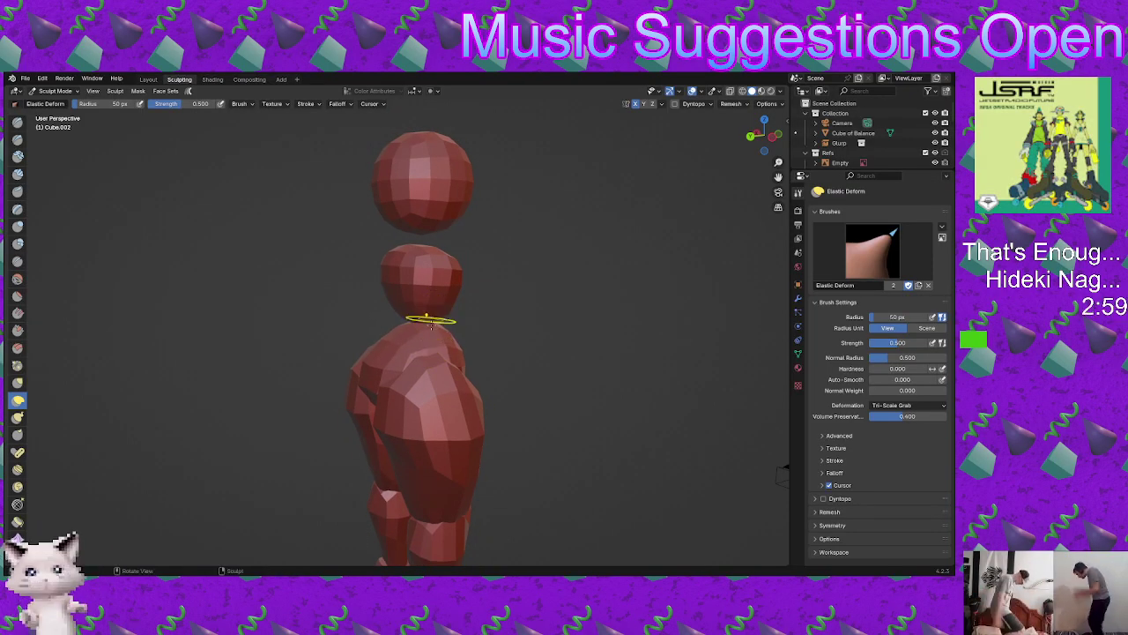
pyautogui.moveTo(423, 327)
pyautogui.mouseDown(button='middle')
pyautogui.moveTo(588, 318)
pyautogui.moveTo(378, 332)
pyautogui.moveTo(550, 301)
pyautogui.moveTo(589, 307)
pyautogui.mouseUp(button='middle')
pyautogui.moveTo(468, 378); pyautogui.dragTo(423, 378, button='middle')
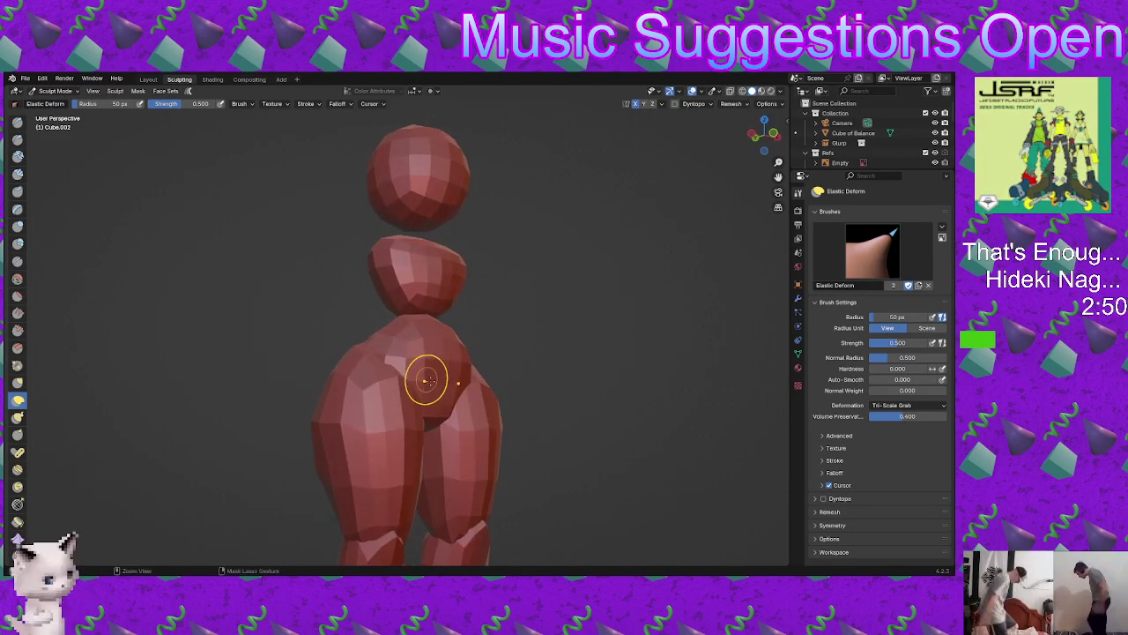
pyautogui.moveTo(434, 425); pyautogui.dragTo(436, 477, button='middle')
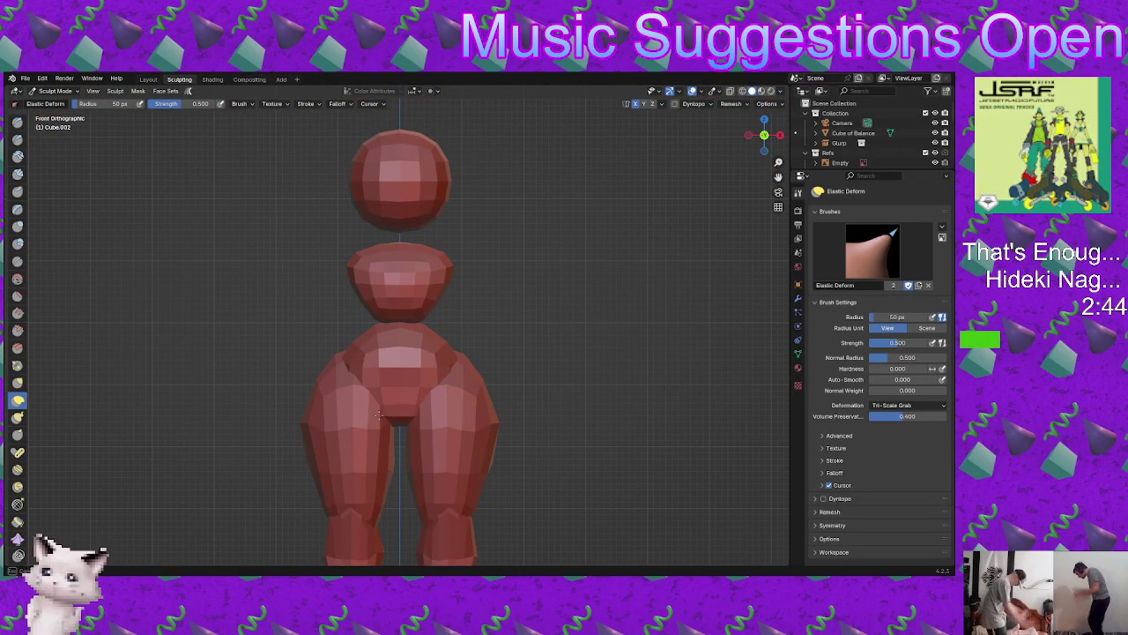
pyautogui.moveTo(379, 430)
pyautogui.mouseDown(button='middle')
pyautogui.moveTo(447, 438)
pyautogui.moveTo(383, 403)
pyautogui.moveTo(463, 373)
pyautogui.moveTo(433, 365)
pyautogui.moveTo(456, 330)
pyautogui.mouseUp(button='middle')
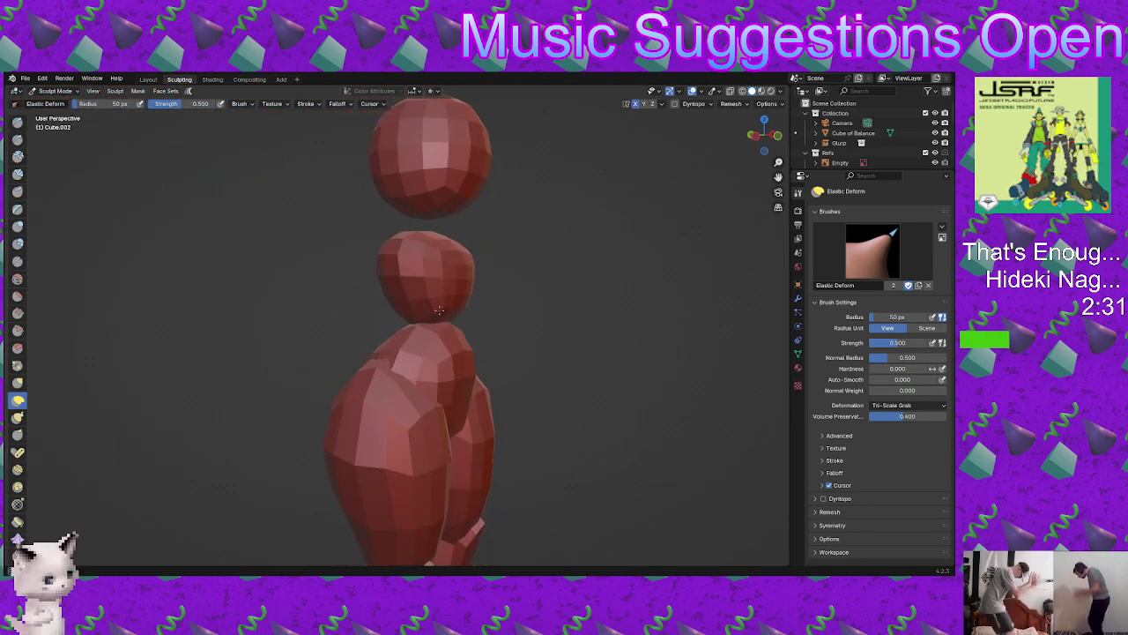
pyautogui.moveTo(439, 310); pyautogui.dragTo(434, 266)
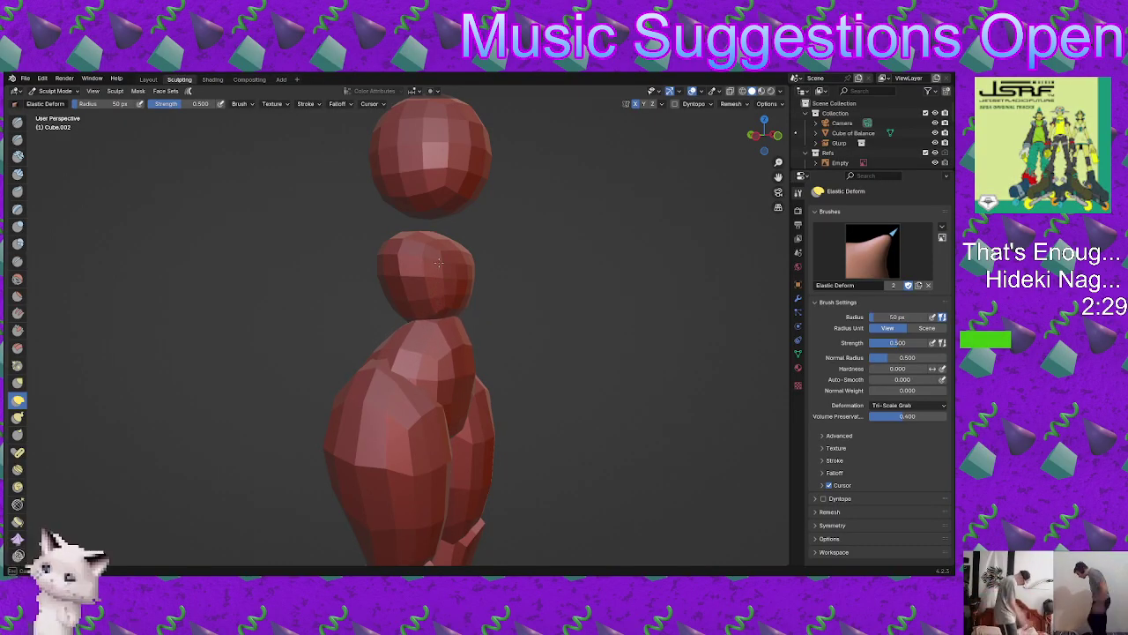
pyautogui.moveTo(438, 262); pyautogui.dragTo(397, 350, button='middle')
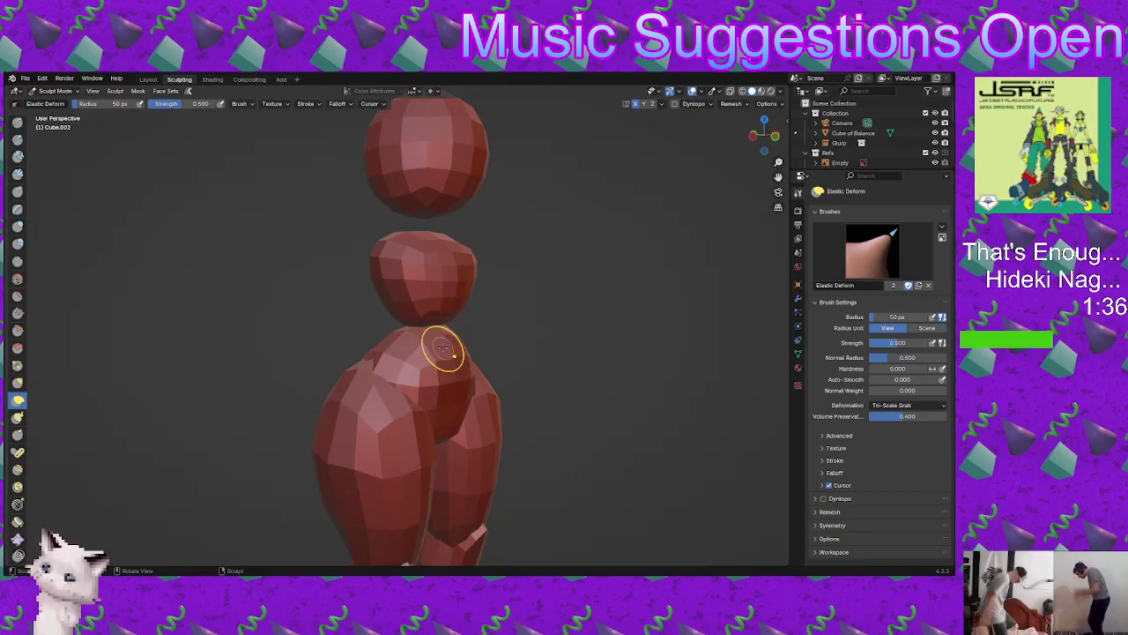
pyautogui.moveTo(461, 345)
pyautogui.mouseDown(button='middle')
pyautogui.moveTo(534, 373)
pyautogui.moveTo(465, 341)
pyautogui.moveTo(386, 352)
pyautogui.mouseUp(button='middle')
# Step: Switch sculpting from the pelvis to the torso block between the head and hips
pyautogui.hotkey('ctrl', 'Tab')
pyautogui.click(362, 347)
pyautogui.click(446, 314)
pyautogui.scroll(-2, 379, 358)
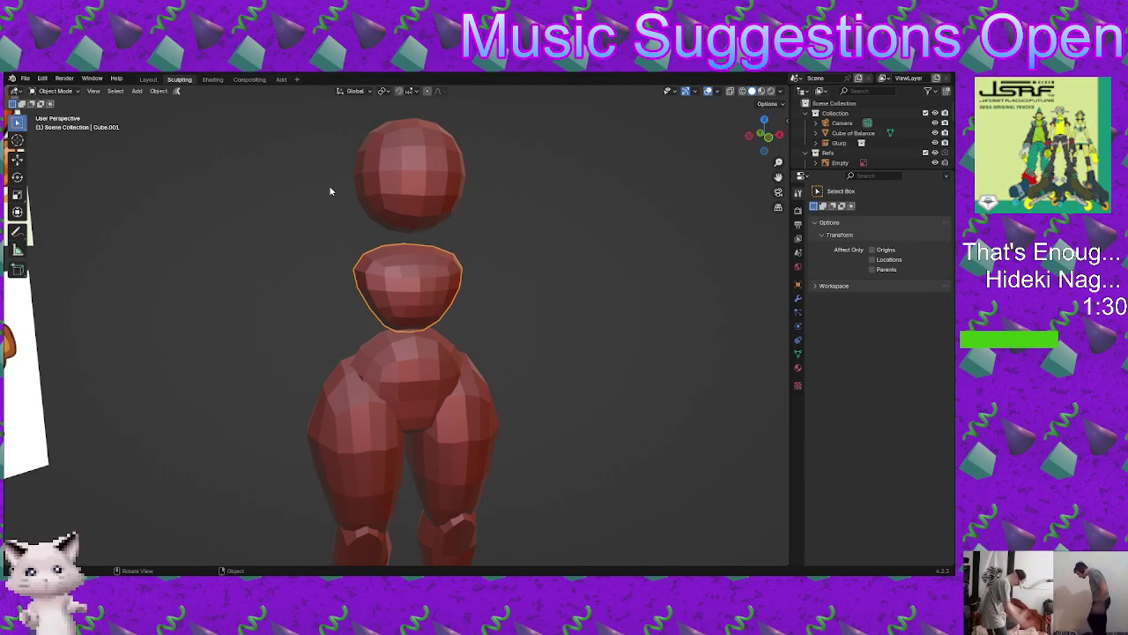
pyautogui.moveTo(461, 389)
pyautogui.mouseDown(button='middle')
pyautogui.moveTo(382, 373)
pyautogui.moveTo(362, 330)
pyautogui.moveTo(370, 353)
pyautogui.mouseUp(button='middle')
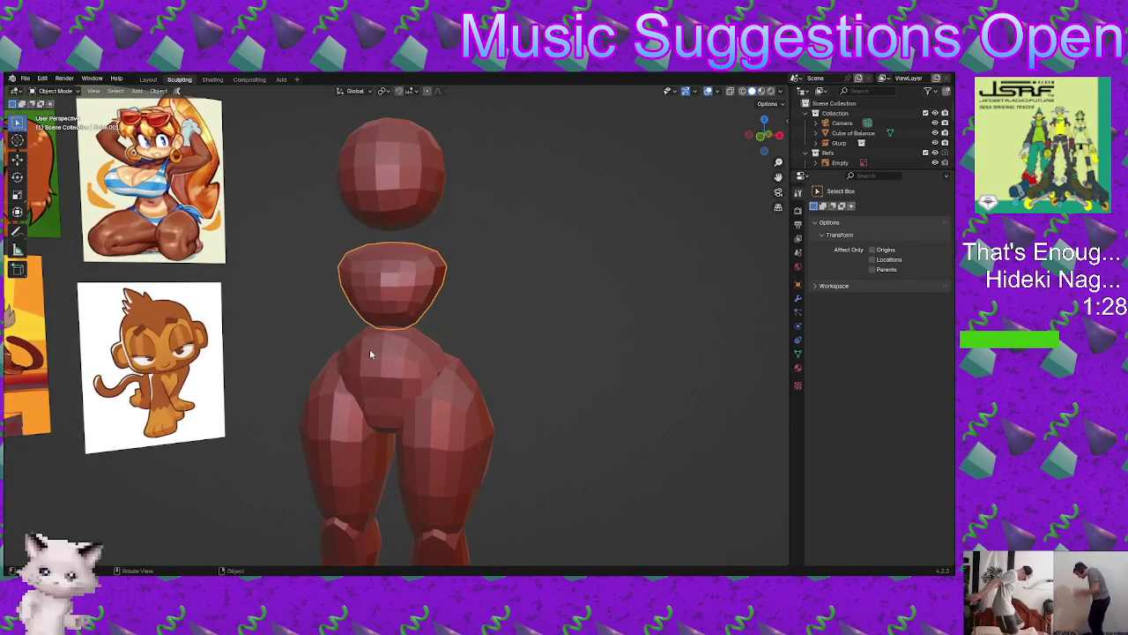
pyautogui.hotkey('ctrl', 'Tab')
pyautogui.click(365, 402)
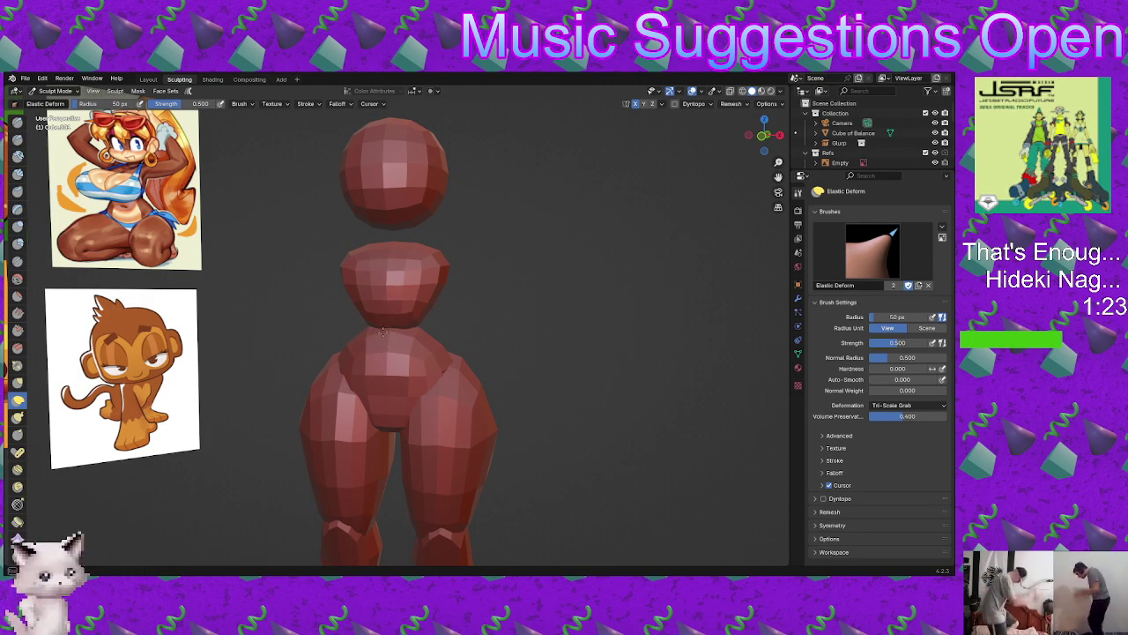
# Step: Pull the torso's lower end down into a waist that meets the pelvis, using the Elastic Deform brush
pyautogui.moveTo(378, 333)
pyautogui.mouseDown(button='middle')
pyautogui.moveTo(460, 367)
pyautogui.moveTo(465, 356)
pyautogui.mouseUp(button='middle')
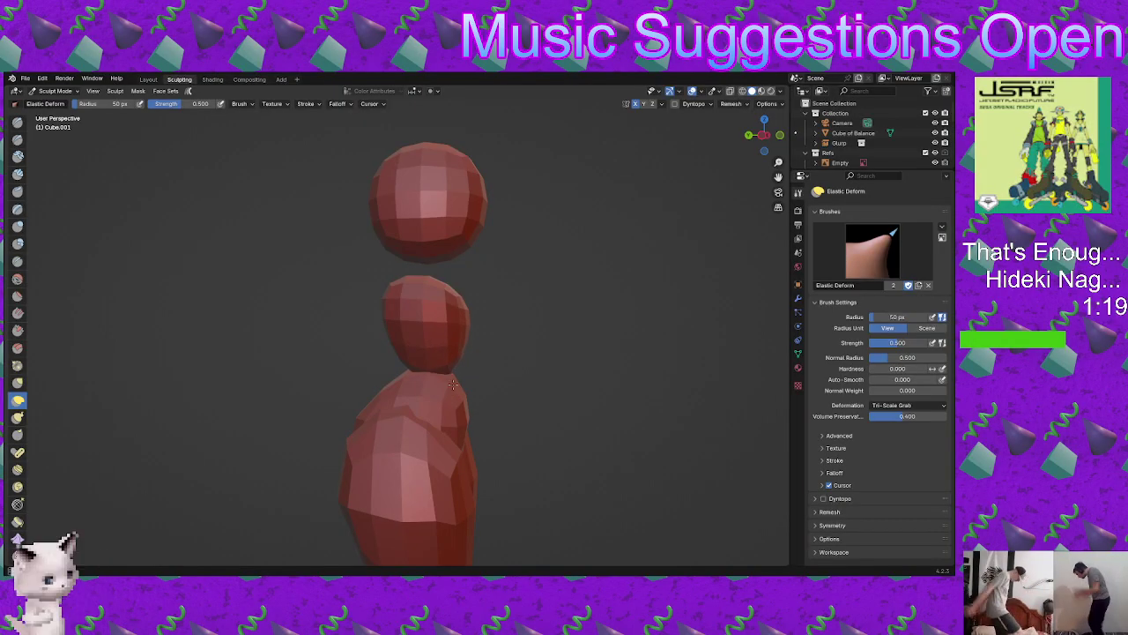
pyautogui.moveTo(448, 404)
pyautogui.mouseDown(button='middle')
pyautogui.moveTo(423, 367)
pyautogui.moveTo(327, 382)
pyautogui.mouseUp(button='middle')
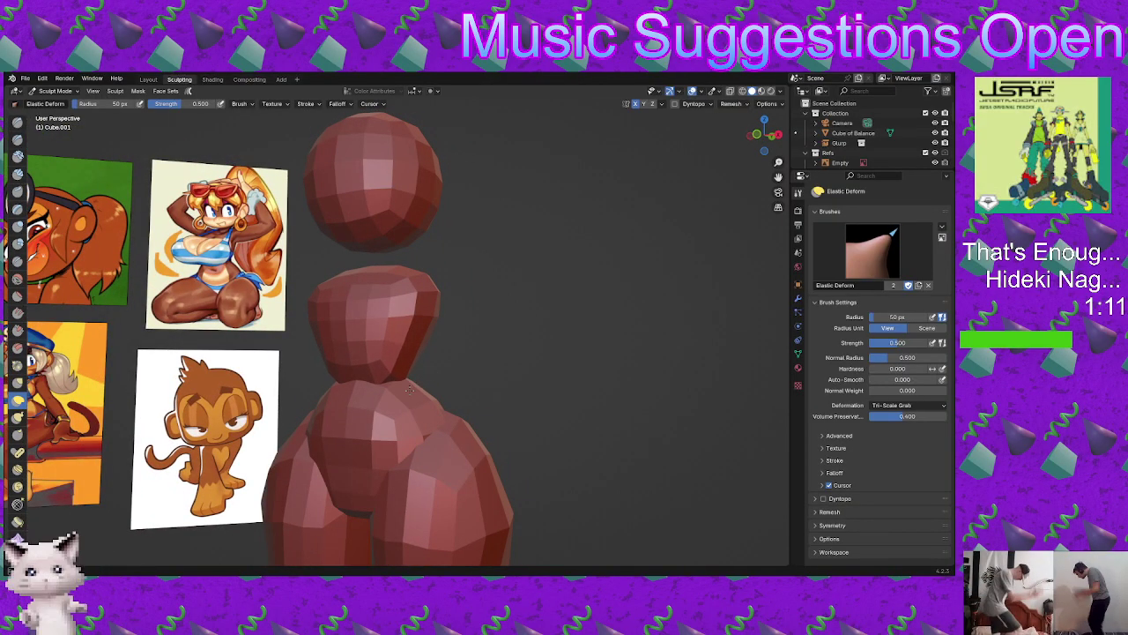
pyautogui.moveTo(416, 384)
pyautogui.mouseDown(button='middle')
pyautogui.moveTo(361, 406)
pyautogui.moveTo(360, 383)
pyautogui.moveTo(377, 401)
pyautogui.moveTo(394, 385)
pyautogui.mouseUp(button='middle')
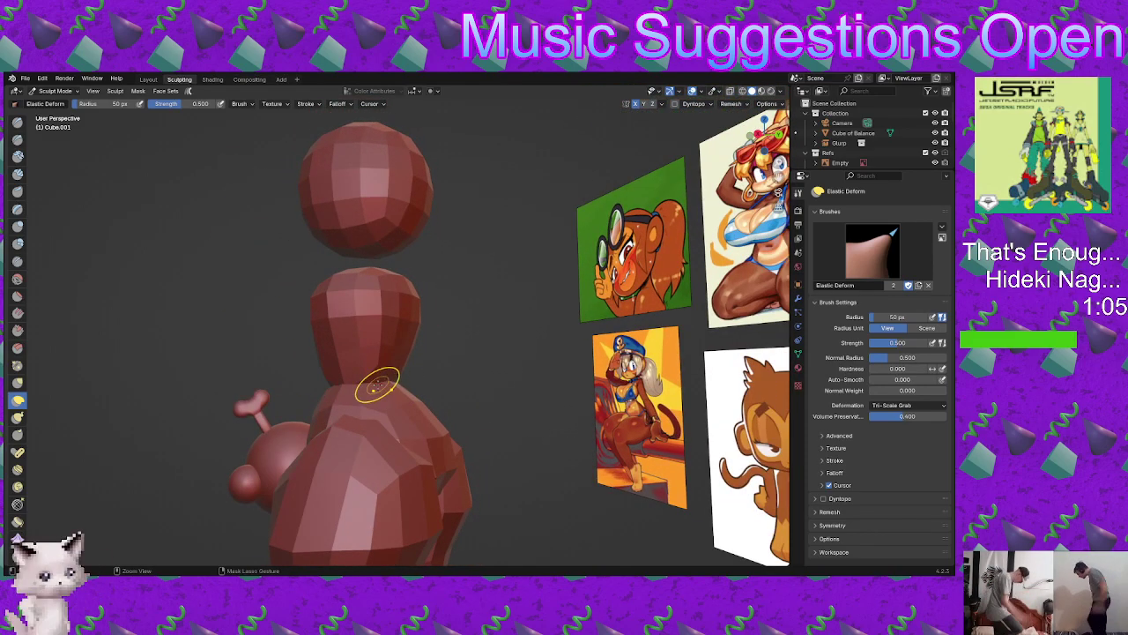
pyautogui.moveTo(377, 384); pyautogui.dragTo(382, 389)
pyautogui.moveTo(421, 410)
pyautogui.mouseDown(button='middle')
pyautogui.moveTo(504, 422)
pyautogui.moveTo(510, 371)
pyautogui.moveTo(684, 446)
pyautogui.moveTo(541, 345)
pyautogui.moveTo(456, 429)
pyautogui.moveTo(423, 432)
pyautogui.moveTo(411, 357)
pyautogui.moveTo(389, 411)
pyautogui.moveTo(391, 401)
pyautogui.mouseUp(button='middle')
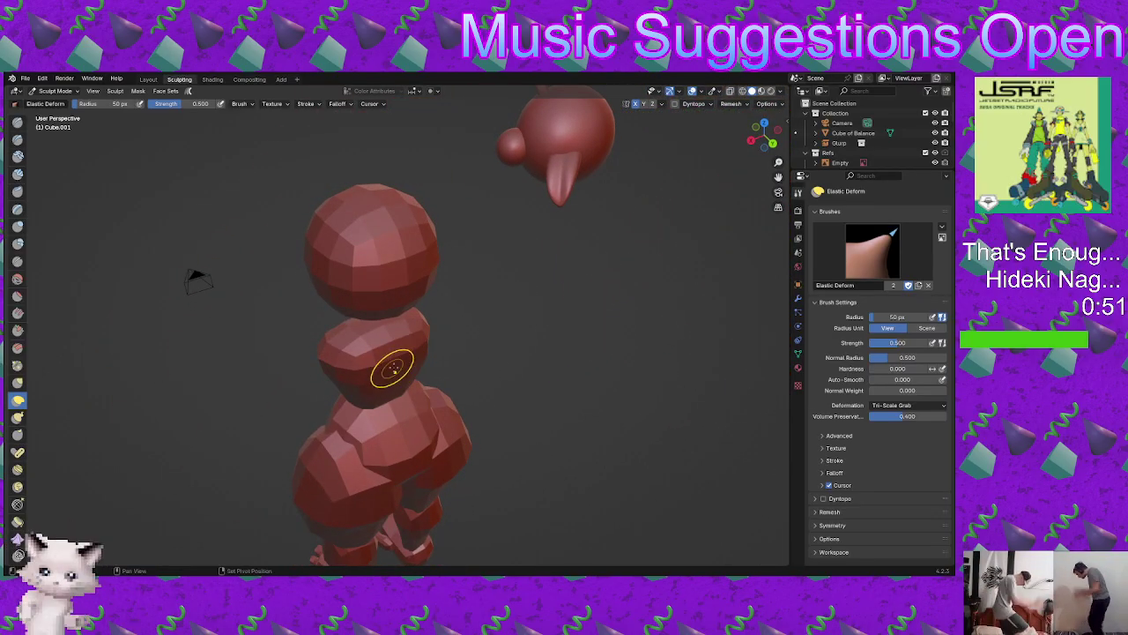
# Step: Narrow the torso's sides and taper it toward the waist with Elastic Deform, judging the full figure from the front
pyautogui.moveTo(406, 357)
pyautogui.mouseDown(button='middle')
pyautogui.moveTo(416, 381)
pyautogui.moveTo(756, 534)
pyautogui.moveTo(294, 411)
pyautogui.moveTo(390, 160)
pyautogui.moveTo(480, 454)
pyautogui.moveTo(425, 369)
pyautogui.moveTo(407, 385)
pyautogui.moveTo(408, 357)
pyautogui.moveTo(432, 407)
pyautogui.moveTo(600, 407)
pyautogui.moveTo(504, 395)
pyautogui.moveTo(468, 441)
pyautogui.moveTo(349, 460)
pyautogui.mouseUp(button='middle')
pyautogui.scroll(3, 408, 357)
pyautogui.scroll(-2, 468, 441)
pyautogui.moveTo(468, 455)
pyautogui.keyDown('alt'); pyautogui.mouseDown(button='middle')
pyautogui.moveTo(317, 461)
pyautogui.moveTo(514, 435)
pyautogui.moveTo(490, 452)
pyautogui.mouseUp(button='middle'); pyautogui.keyUp('alt')
pyautogui.scroll(-4, 489, 441)
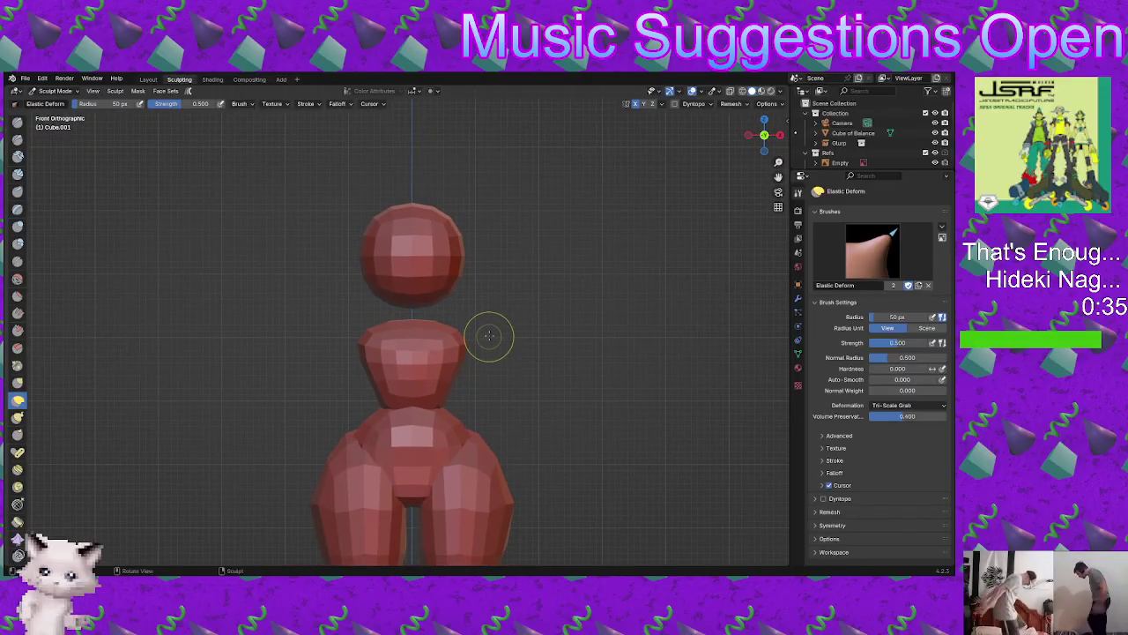
pyautogui.scroll(-2, 450, 330)
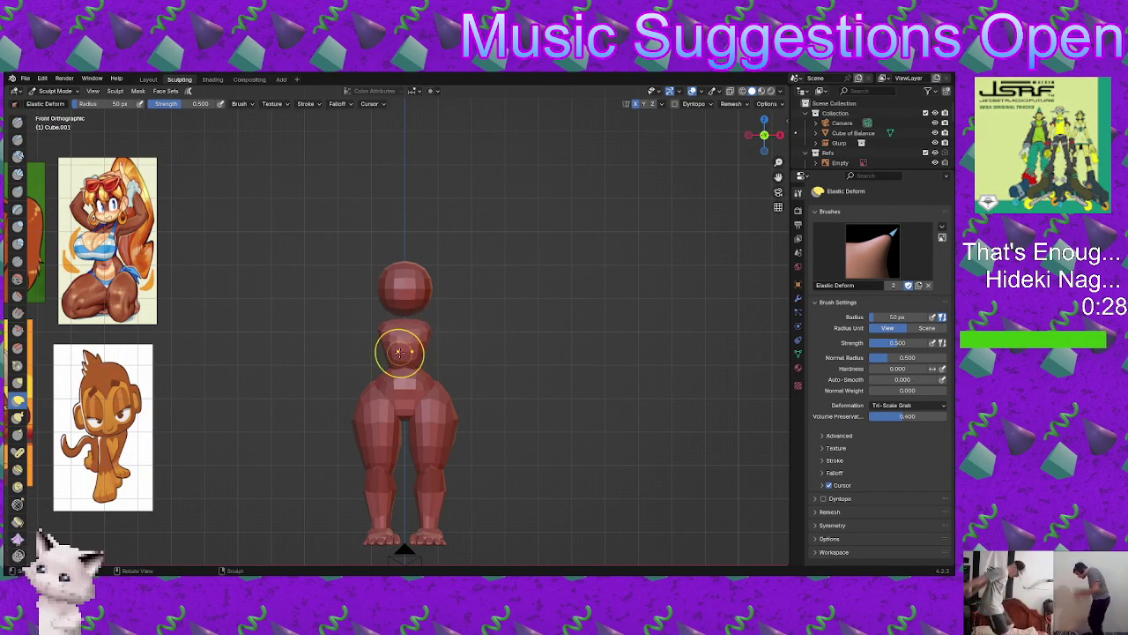
pyautogui.moveTo(399, 352); pyautogui.dragTo(330, 317, button='middle')
pyautogui.scroll(2, 436, 323)
pyautogui.keyDown('alt'); pyautogui.moveTo(441, 368); pyautogui.dragTo(489, 357, button='middle'); pyautogui.keyUp('alt')
# Step: Switch sculpting to the thighs, adjust their contour from front and side, and return to Object Mode with nothing selected
pyautogui.hotkey('ctrl', 'Tab')
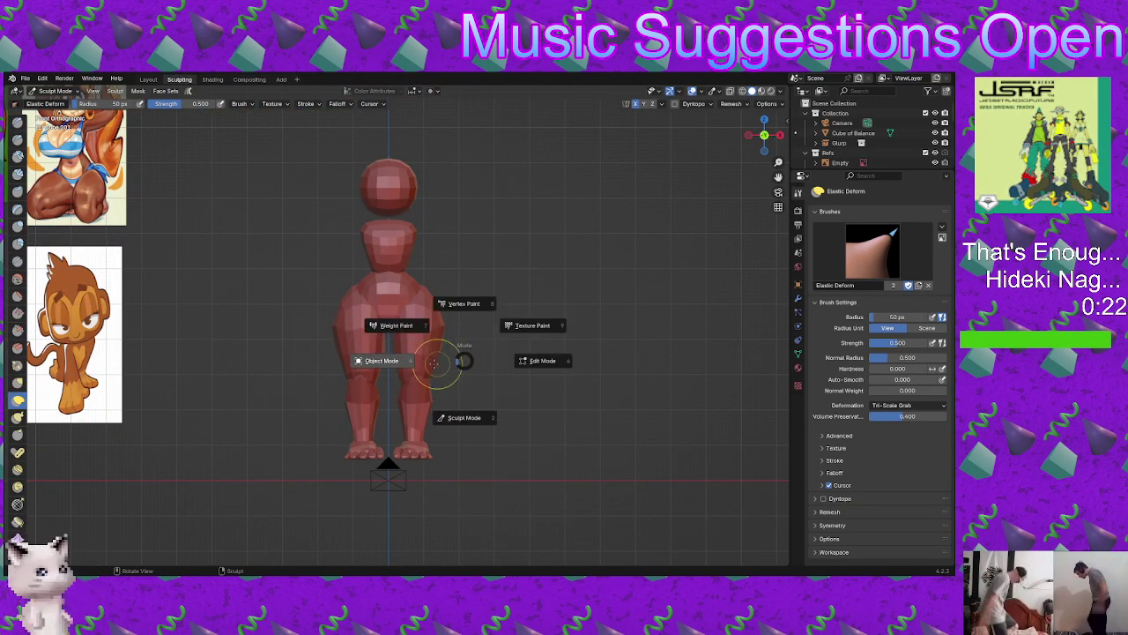
pyautogui.click(427, 357)
pyautogui.click(428, 344)
pyautogui.hotkey('ctrl', 'Tab')
pyautogui.click(435, 390)
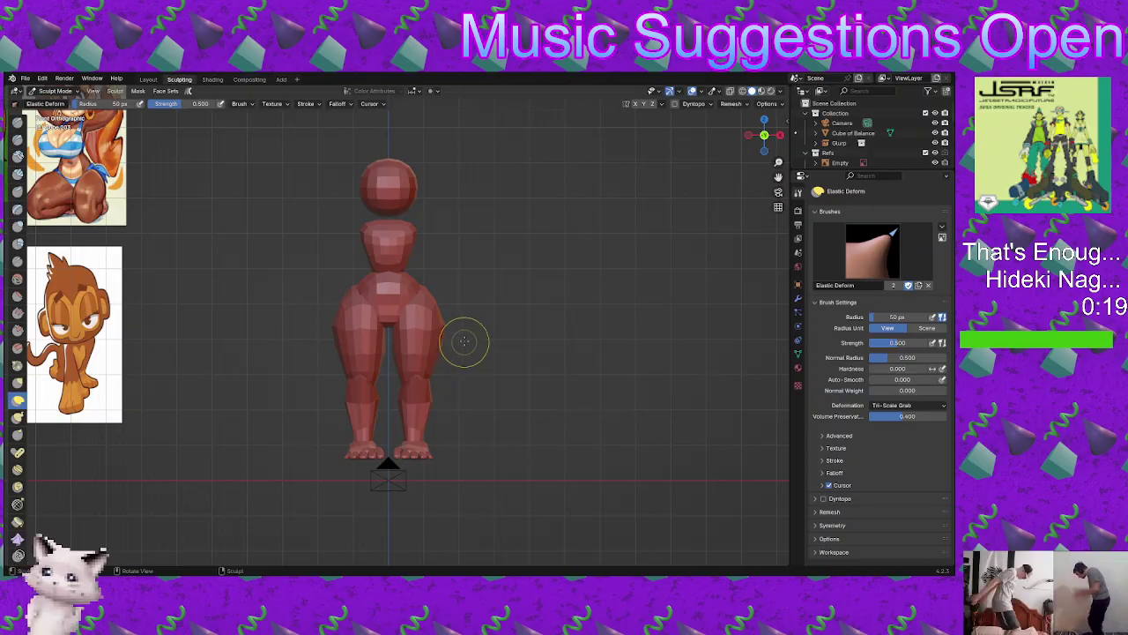
pyautogui.scroll(1, 465, 342)
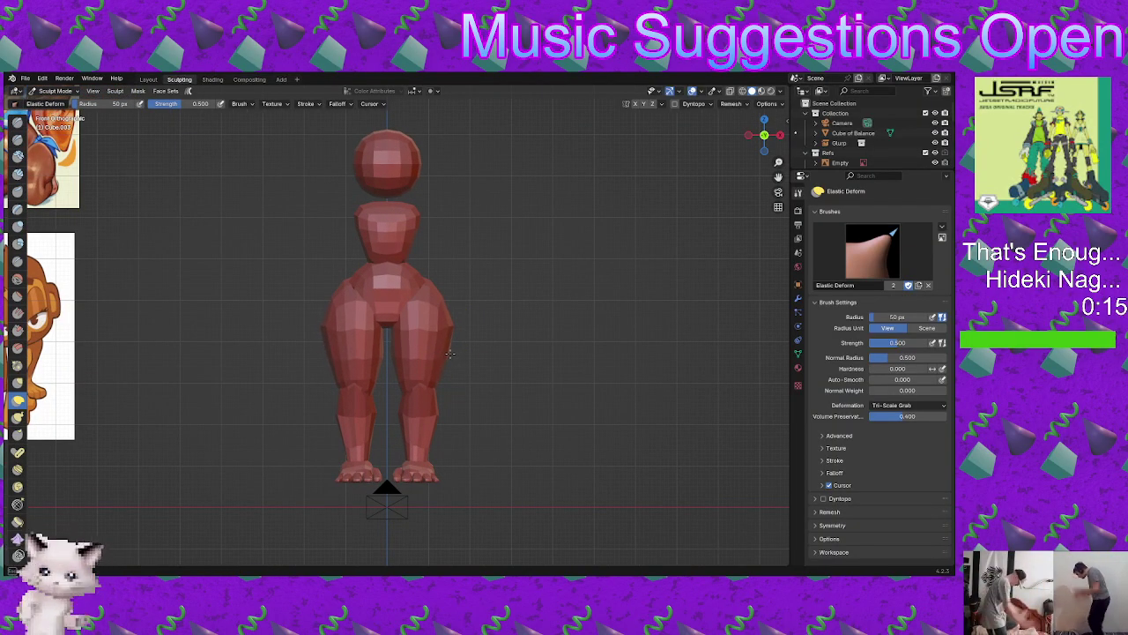
pyautogui.moveTo(448, 367); pyautogui.dragTo(415, 377, button='middle')
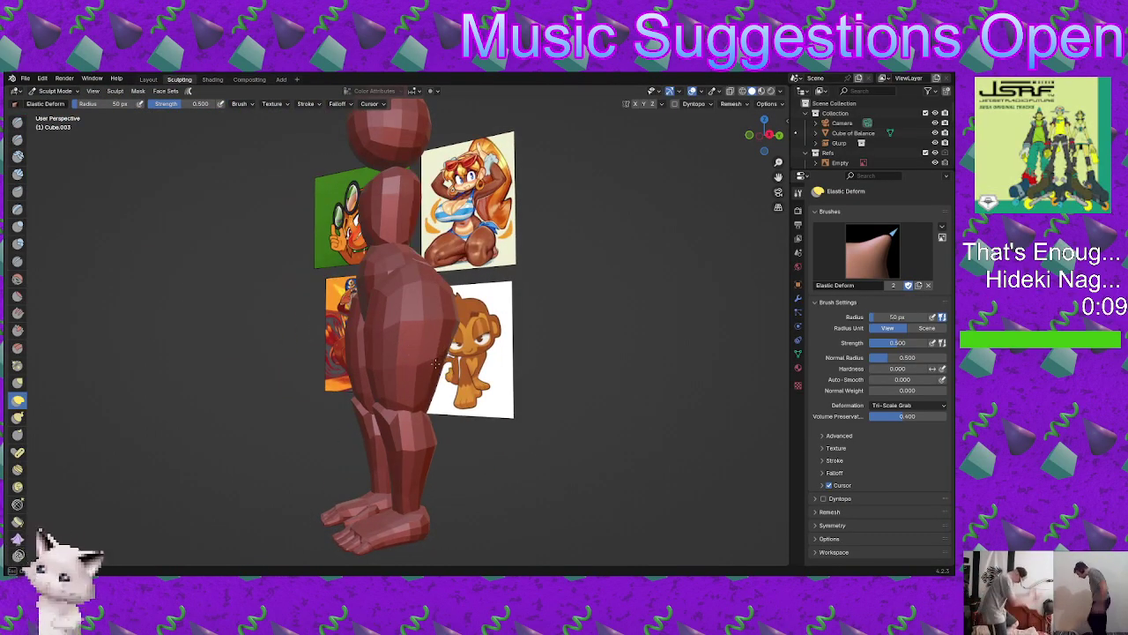
pyautogui.moveTo(425, 359)
pyautogui.mouseDown(button='middle')
pyautogui.moveTo(471, 386)
pyautogui.moveTo(458, 419)
pyautogui.moveTo(478, 432)
pyautogui.moveTo(427, 426)
pyautogui.moveTo(424, 400)
pyautogui.moveTo(427, 430)
pyautogui.mouseUp(button='middle')
pyautogui.hotkey('ctrl', 'Tab')
pyautogui.hotkey('alt', 'a')
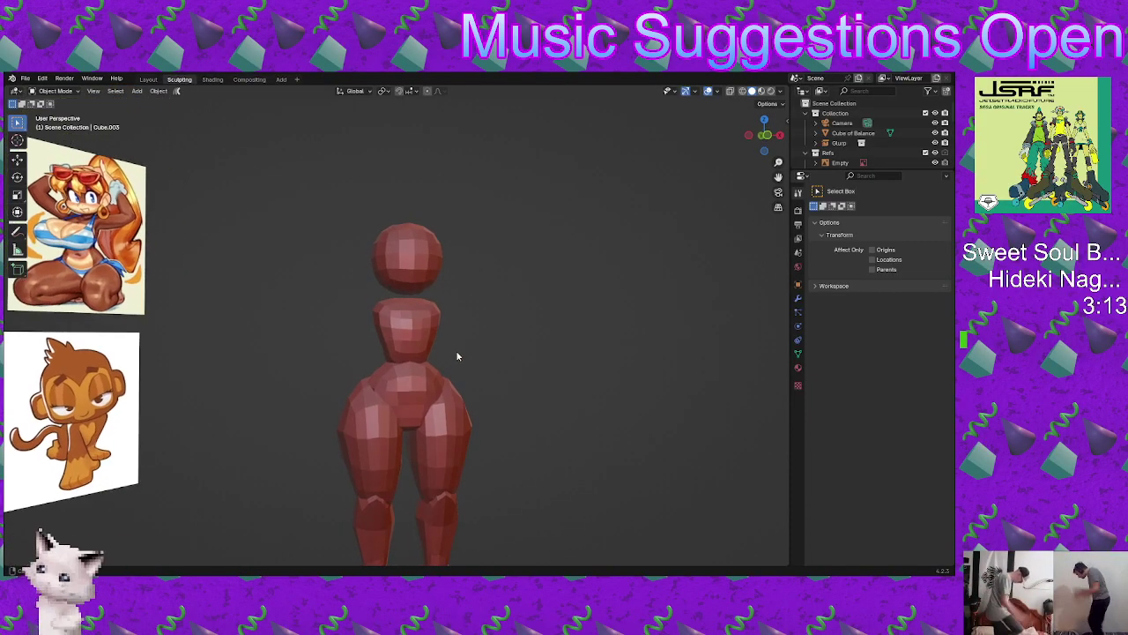
# Step: Switch sculpting to the torso, adjust its upper chest and shoulder with Elastic Deform, and return to Object Mode
pyautogui.moveTo(456, 330)
pyautogui.mouseDown(button='middle')
pyautogui.moveTo(506, 376)
pyautogui.moveTo(493, 329)
pyautogui.moveTo(463, 352)
pyautogui.mouseUp(button='middle')
pyautogui.scroll(2, 493, 329)
pyautogui.click(423, 349)
pyautogui.hotkey('ctrl', 'Tab')
pyautogui.click(433, 401)
pyautogui.moveTo(435, 398); pyautogui.dragTo(407, 375, button='middle')
pyautogui.scroll(2, 423, 368)
pyautogui.moveTo(435, 358)
pyautogui.keyDown('shift'); pyautogui.mouseDown()
pyautogui.moveTo(444, 368)
pyautogui.moveTo(437, 323)
pyautogui.mouseUp(); pyautogui.keyUp('shift')
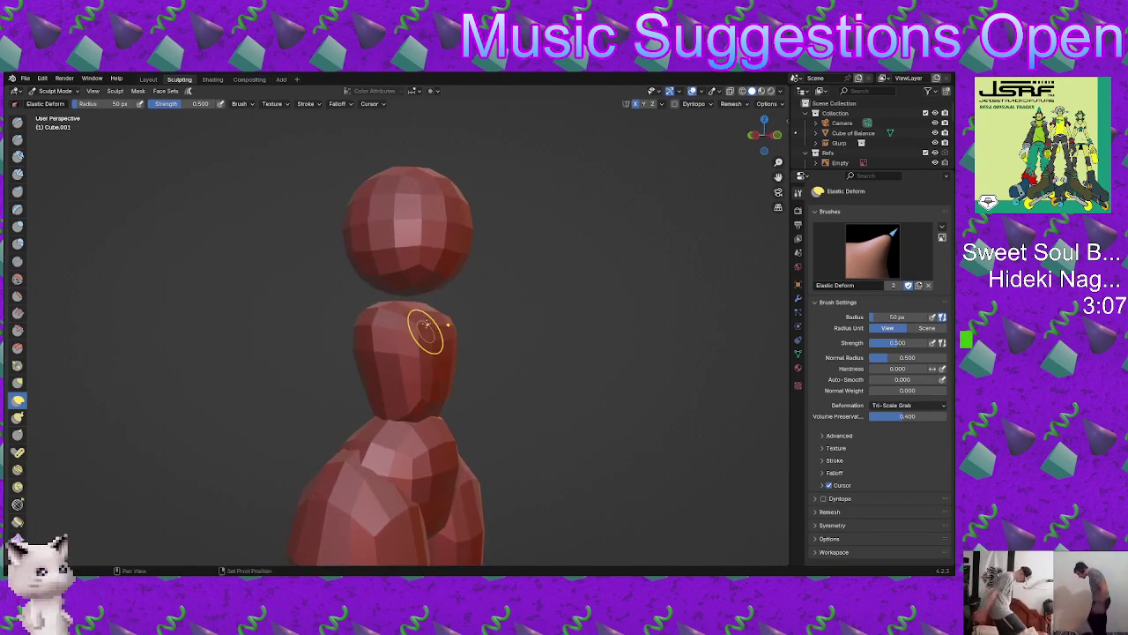
pyautogui.moveTo(419, 414); pyautogui.dragTo(393, 447, button='middle')
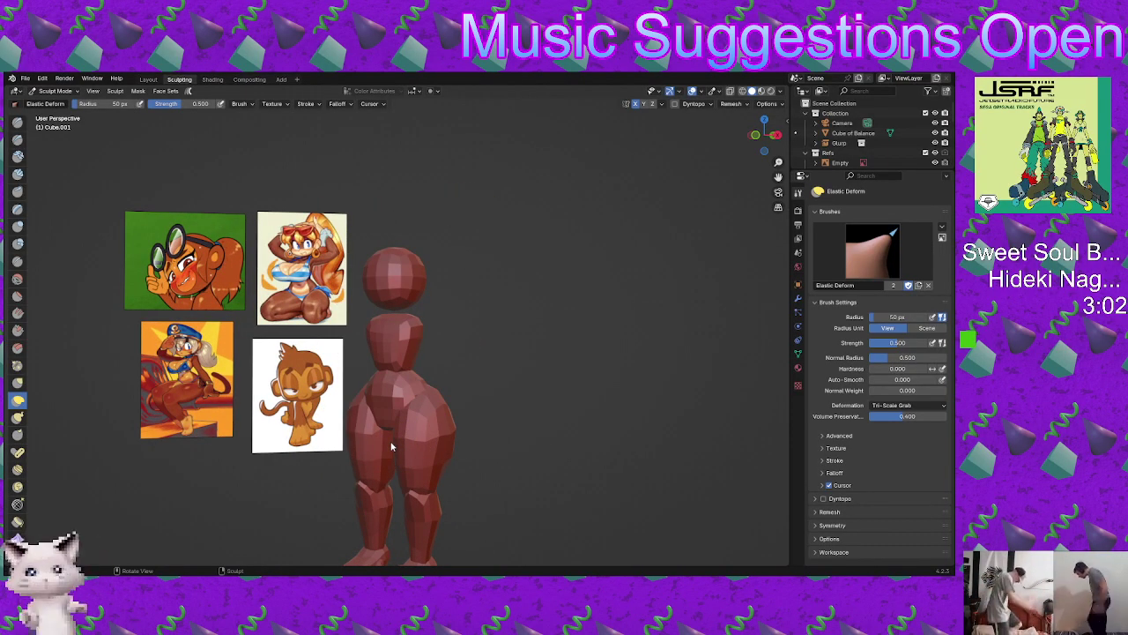
pyautogui.moveTo(393, 447); pyautogui.dragTo(516, 396, button='middle')
pyautogui.hotkey('ctrl', 'Tab')
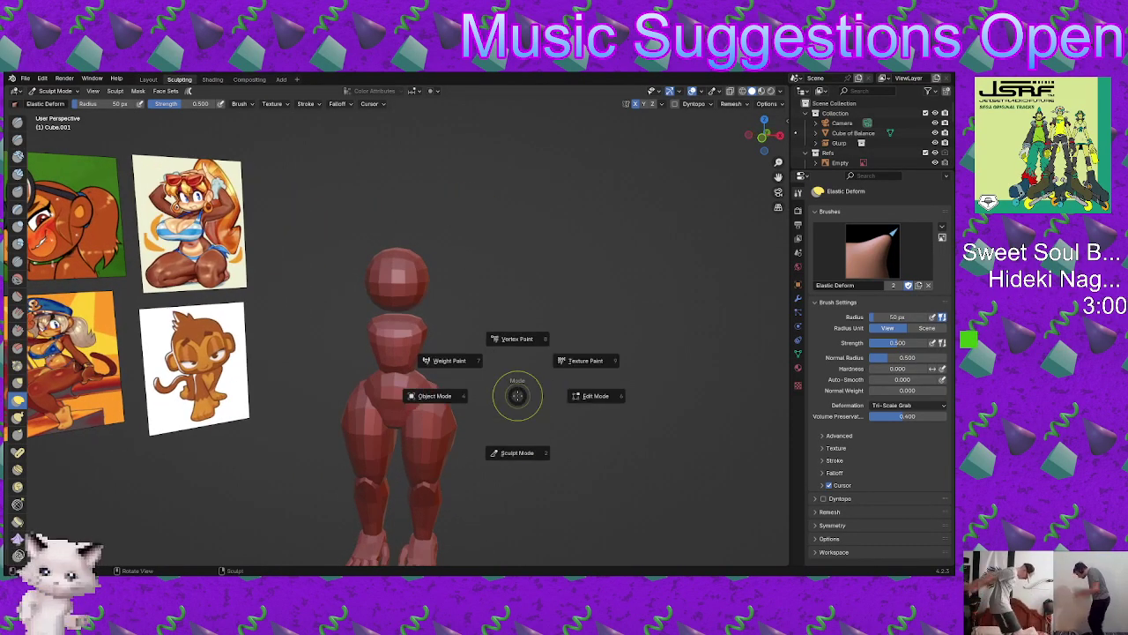
pyautogui.click(476, 395)
# Step: Add a UV sphere and move it up to the height of the torso, below the head
pyautogui.moveTo(468, 361); pyautogui.dragTo(503, 364, button='middle')
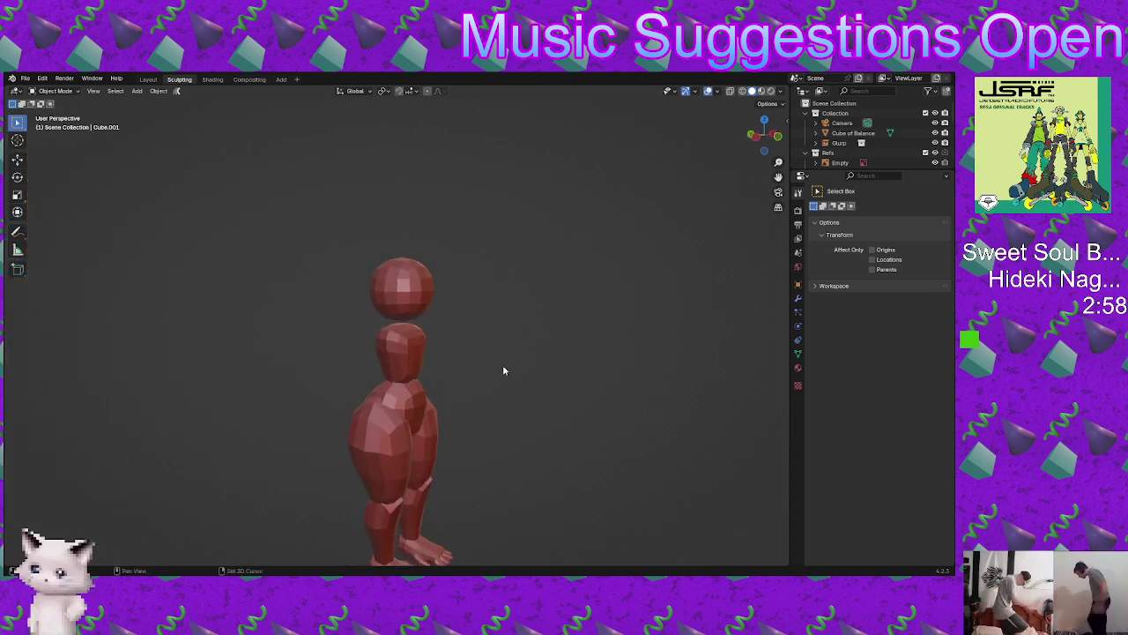
pyautogui.hotkey('shift', 'a')
pyautogui.moveTo(498, 358)
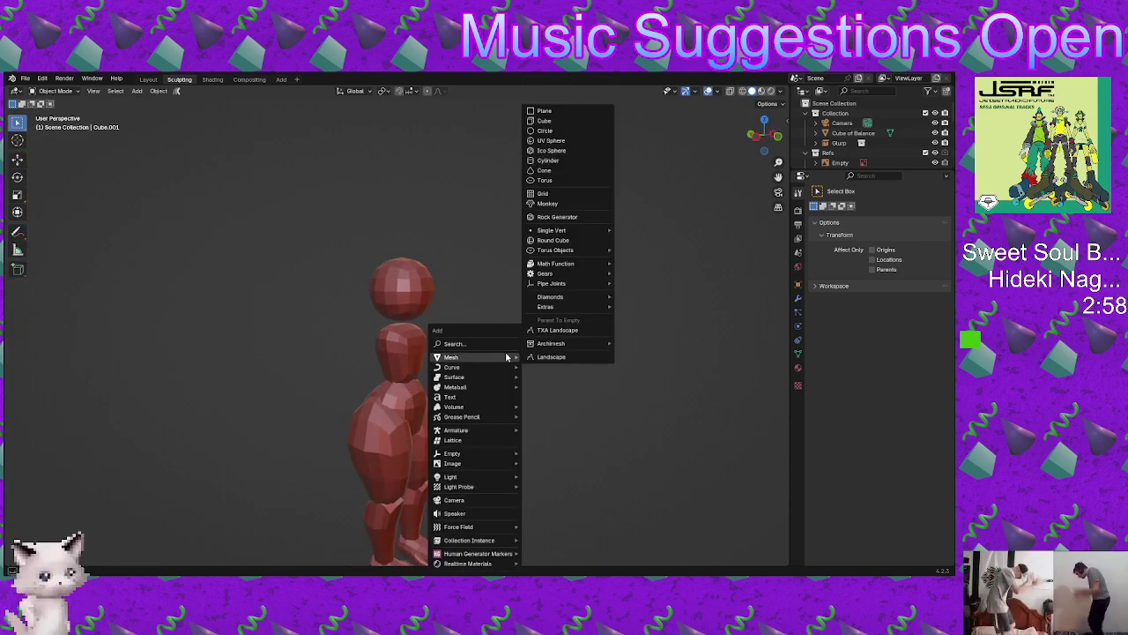
pyautogui.click(574, 144)
pyautogui.moveTo(447, 289); pyautogui.dragTo(401, 403, button='middle')
pyautogui.press('g')
pyautogui.press('x')
pyautogui.press('z')
pyautogui.click(433, 249)
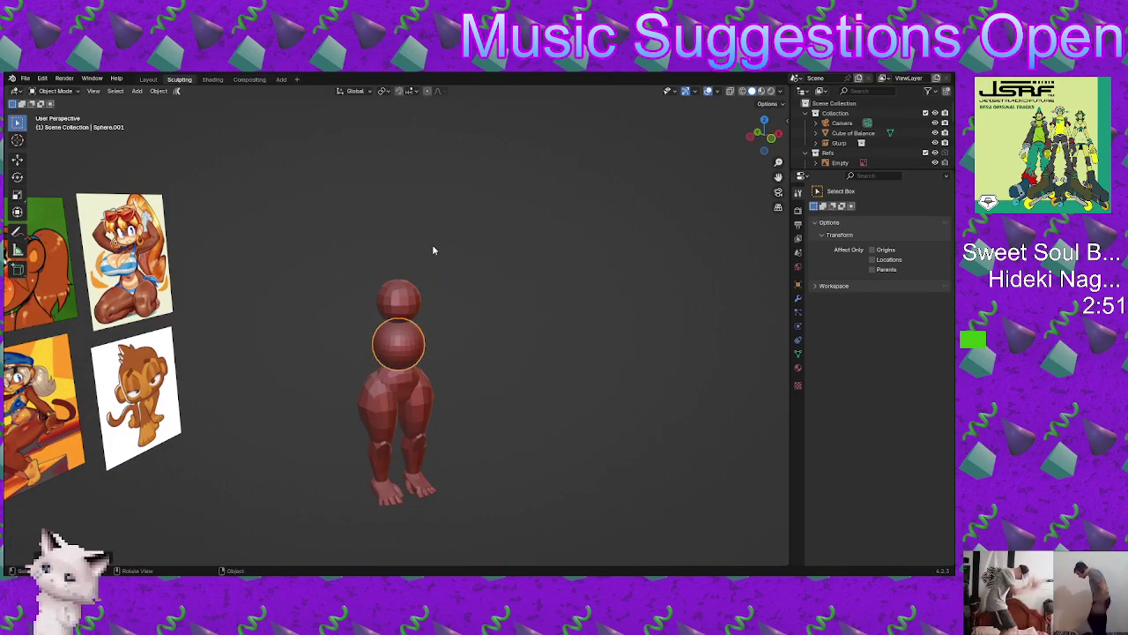
# Step: Shift the sphere sideways along X and bring it forward along Y in front of the torso
pyautogui.press('g')
pyautogui.press('x')
pyautogui.click(448, 265)
pyautogui.press('g')
pyautogui.press('y')
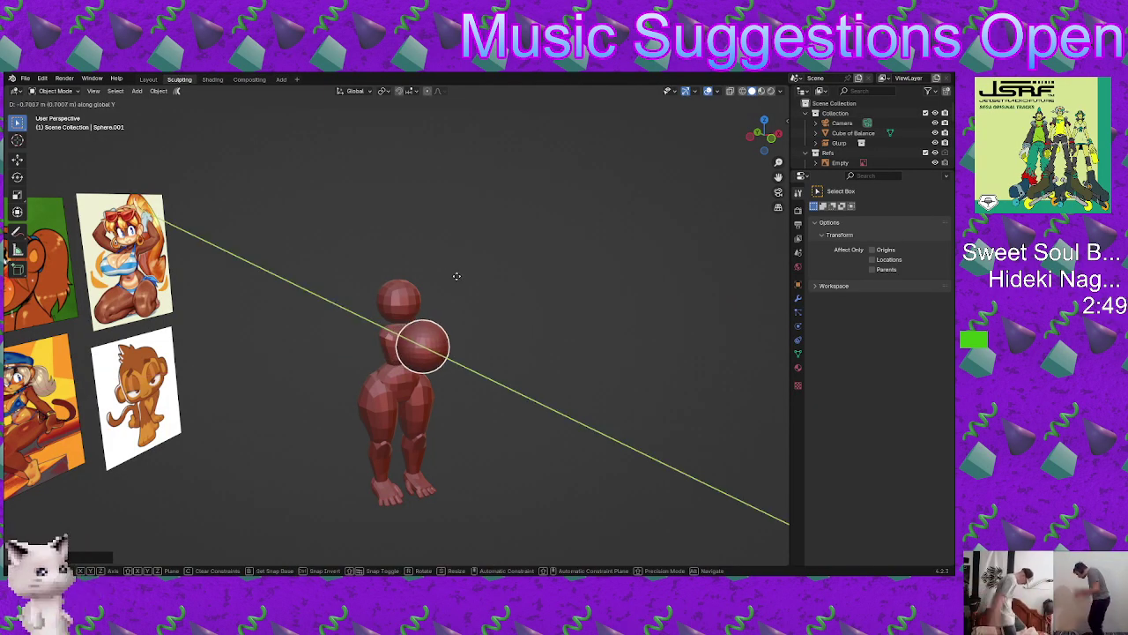
pyautogui.click(465, 283)
# Step: Scale the sphere down to smaller than the head and reposition it along Y at one side of the chest
pyautogui.moveTo(465, 283); pyautogui.dragTo(529, 308, button='middle')
pyautogui.press('s')
pyautogui.click(460, 361)
pyautogui.press('g')
pyautogui.press('y')
pyautogui.click(461, 336)
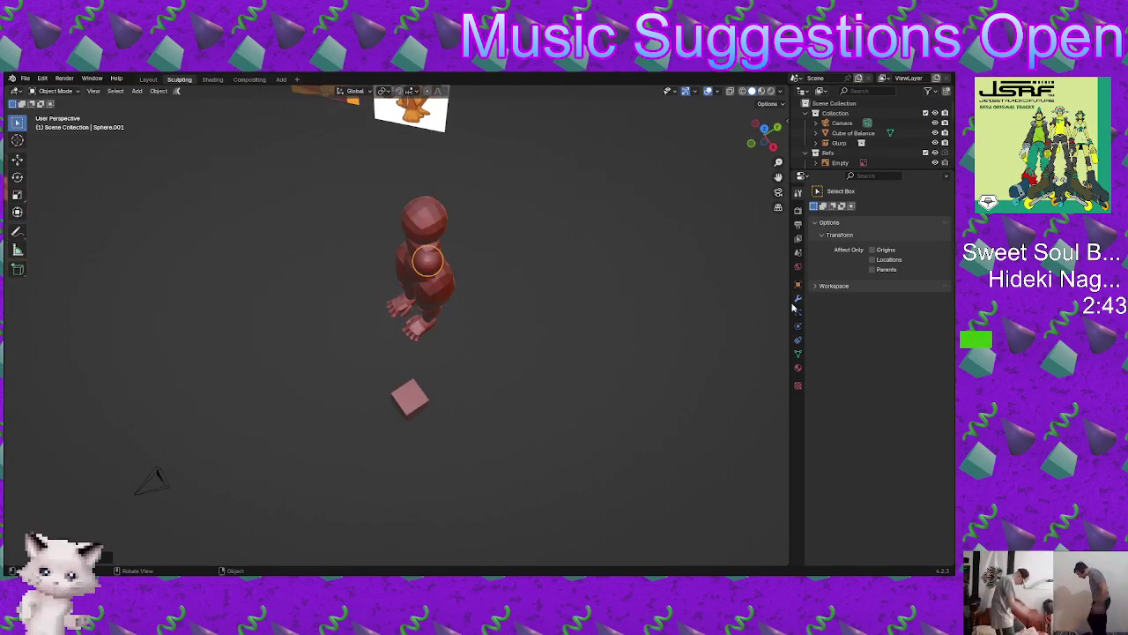
# Step: Add a Mirror modifier on the X axis to the sphere, with Cube of Balance as the mirror object
pyautogui.click(797, 298)
pyautogui.click(832, 210)
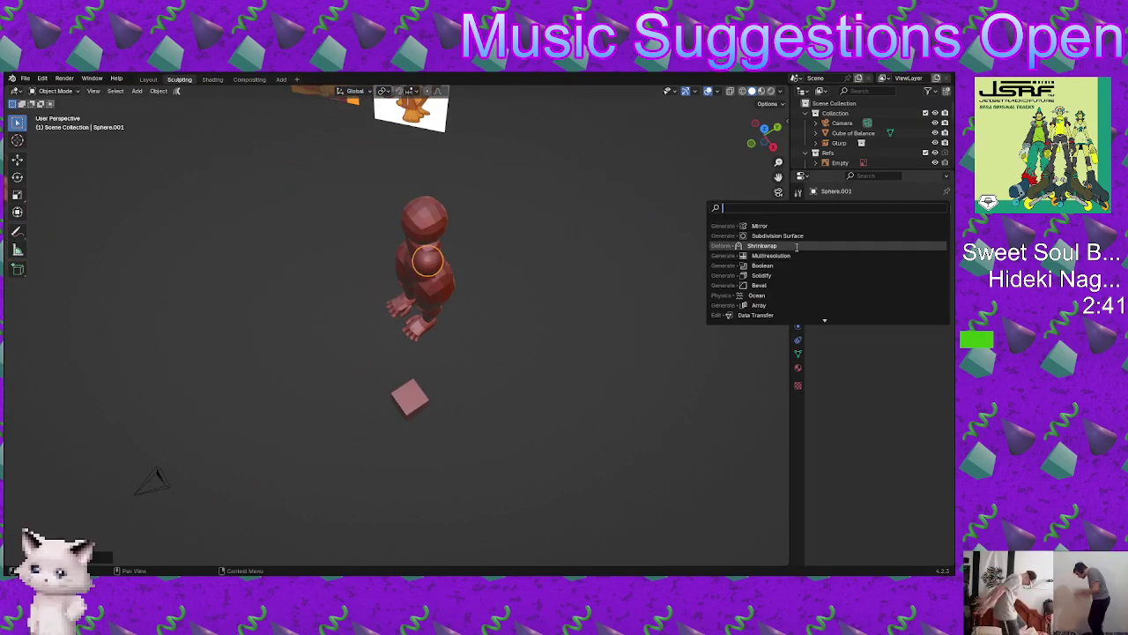
pyautogui.click(765, 226)
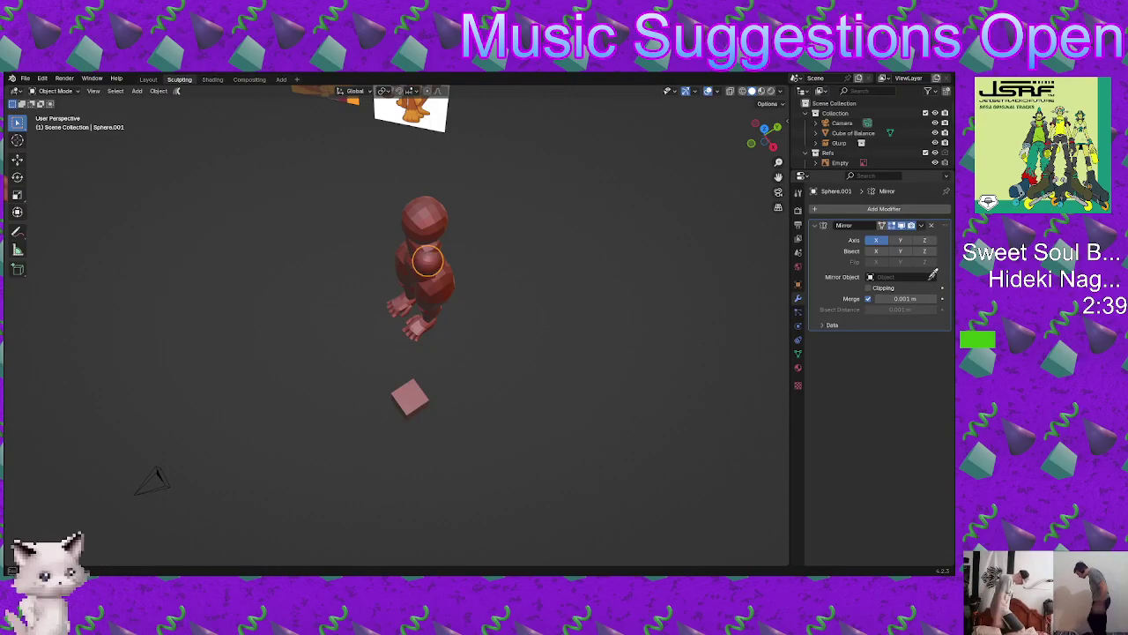
pyautogui.click(410, 398)
pyautogui.moveTo(410, 399); pyautogui.dragTo(476, 314, button='middle')
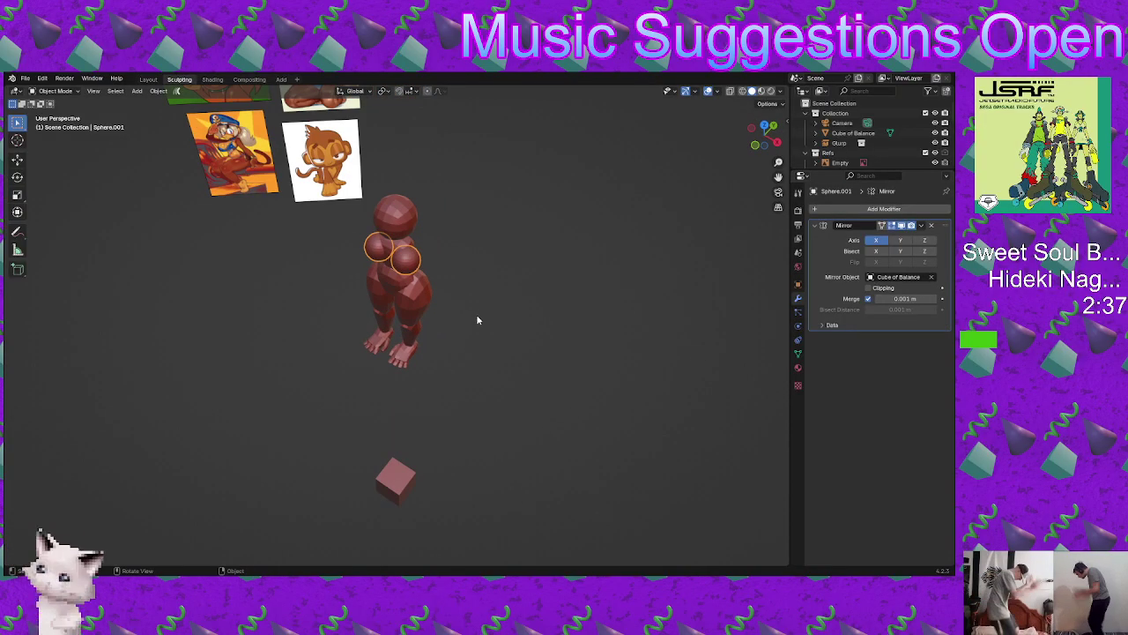
# Step: Adjust the mirrored spheres along Y in front of the chest and put them into Sculpt Mode
pyautogui.scroll(3, 447, 284)
pyautogui.keyDown('shift'); pyautogui.moveTo(414, 235); pyautogui.dragTo(523, 348, button='middle'); pyautogui.keyUp('shift')
pyautogui.scroll(4, 506, 357)
pyautogui.moveTo(523, 347); pyautogui.dragTo(413, 312, button='middle')
pyautogui.press('g')
pyautogui.press('y')
pyautogui.click(445, 377)
pyautogui.hotkey('ctrl', 'Tab')
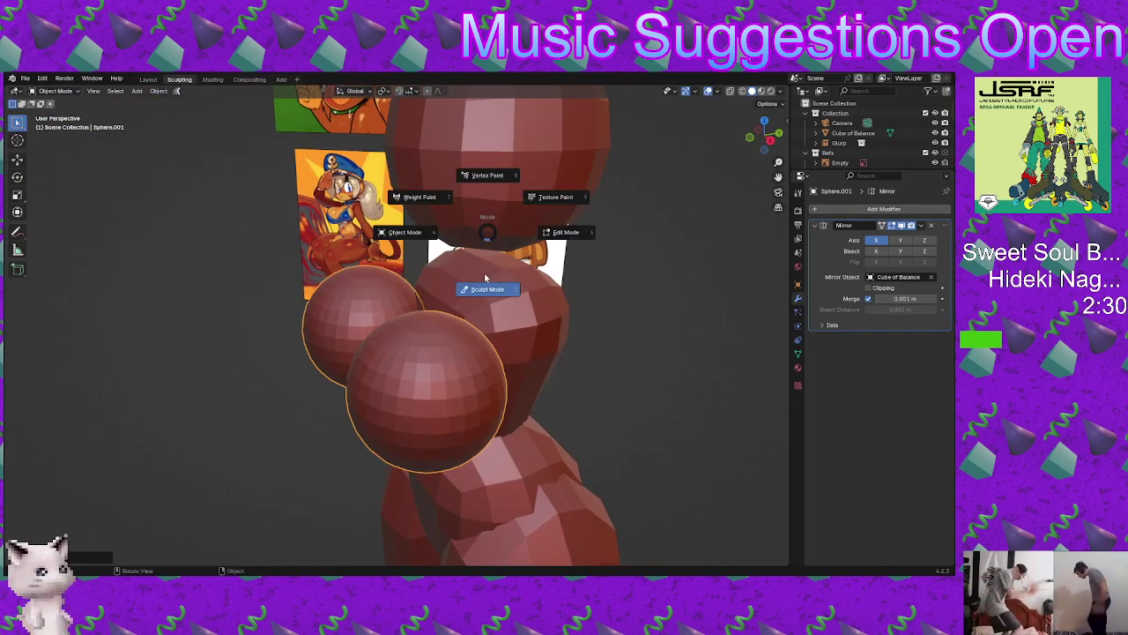
pyautogui.click(484, 272)
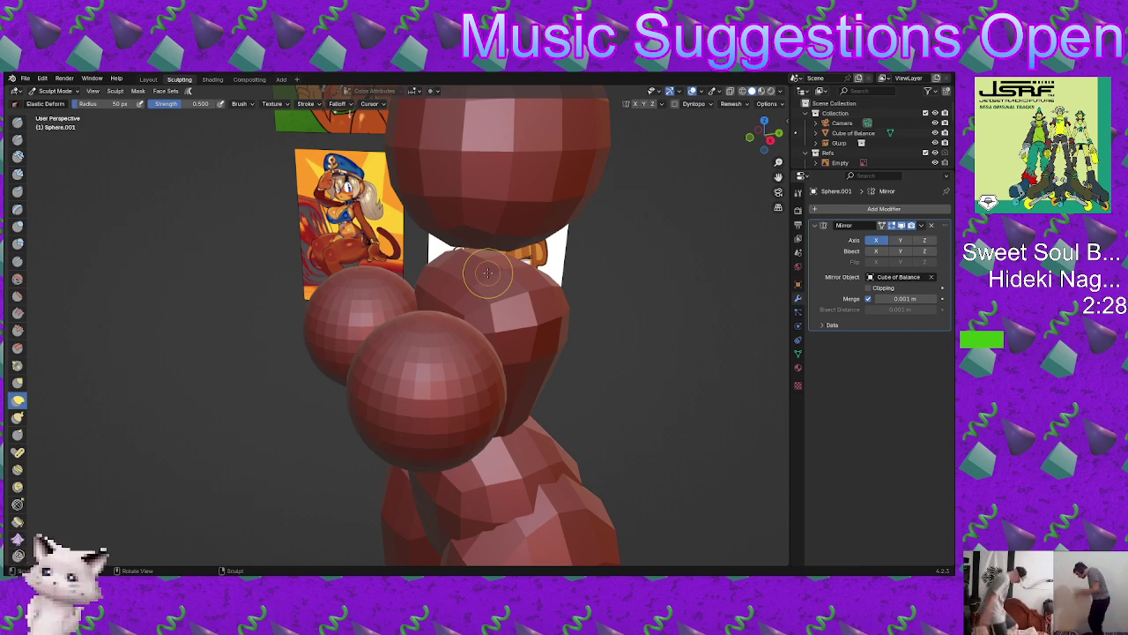
# Step: Pull the mirrored spheres back and up into teardrop chest forms that meet the torso, using Elastic Deform
pyautogui.keyDown('ctrl'); pyautogui.moveTo(478, 254); pyautogui.dragTo(411, 447, button='middle'); pyautogui.keyUp('ctrl')
pyautogui.moveTo(472, 369)
pyautogui.mouseDown(button='middle')
pyautogui.moveTo(465, 390)
pyautogui.moveTo(453, 358)
pyautogui.mouseUp(button='middle')
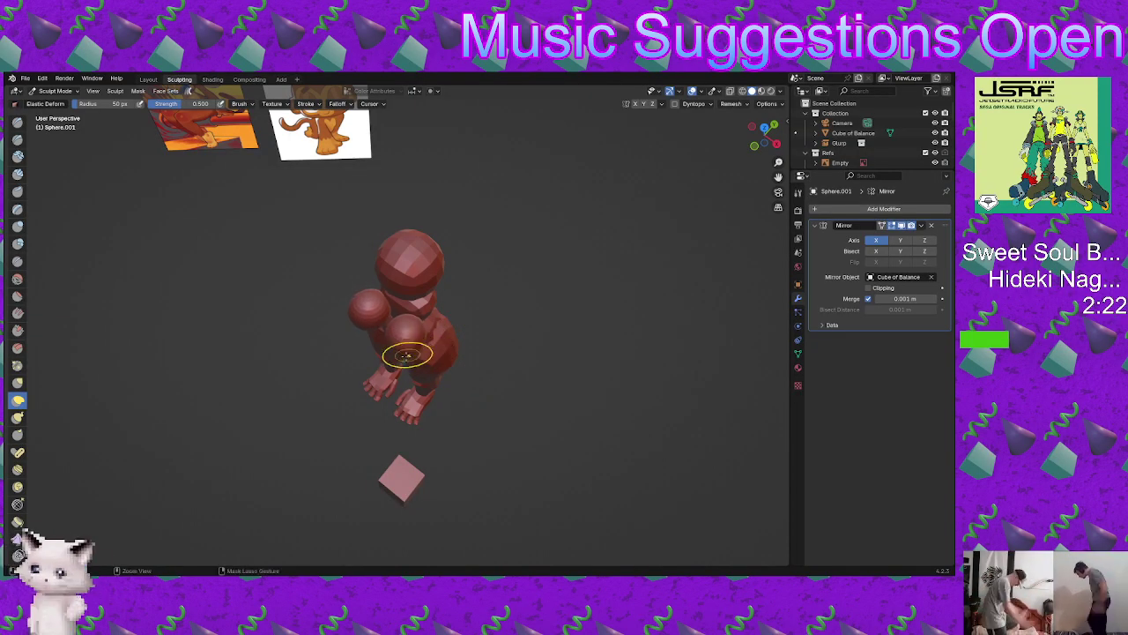
pyautogui.moveTo(404, 328); pyautogui.dragTo(327, 282, button='middle')
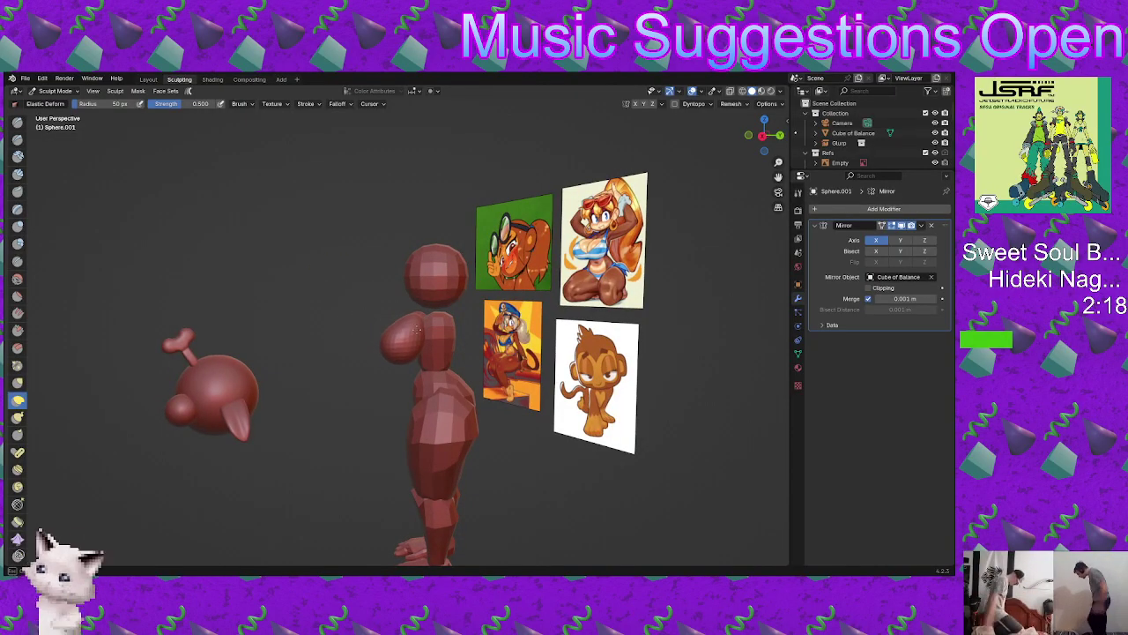
pyautogui.moveTo(385, 329); pyautogui.dragTo(438, 312, button='middle')
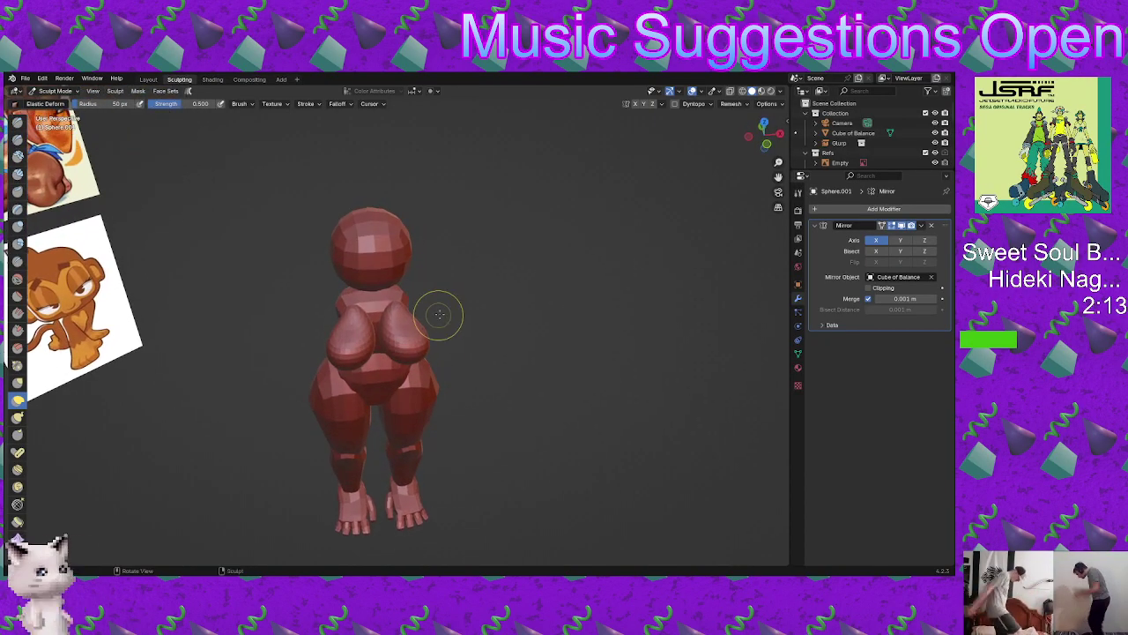
pyautogui.moveTo(402, 353); pyautogui.dragTo(415, 327, button='middle')
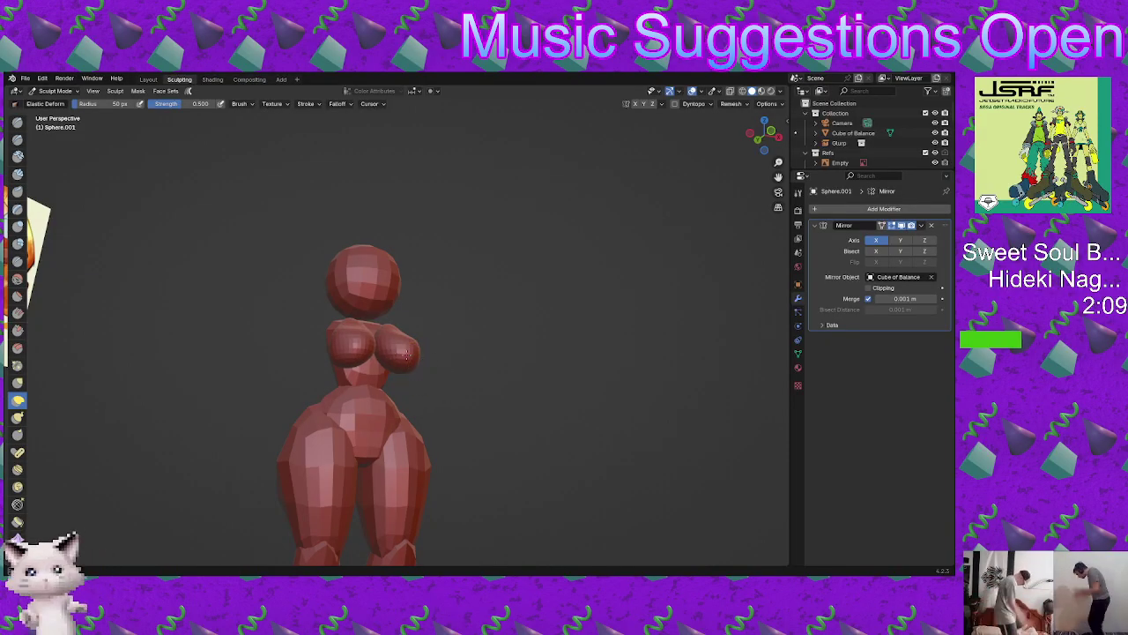
# Step: Shape the chest forms' side profile with Elastic Deform in right orthographic view, sloping their tops into the upper torso
pyautogui.moveTo(393, 342); pyautogui.dragTo(479, 398, button='middle')
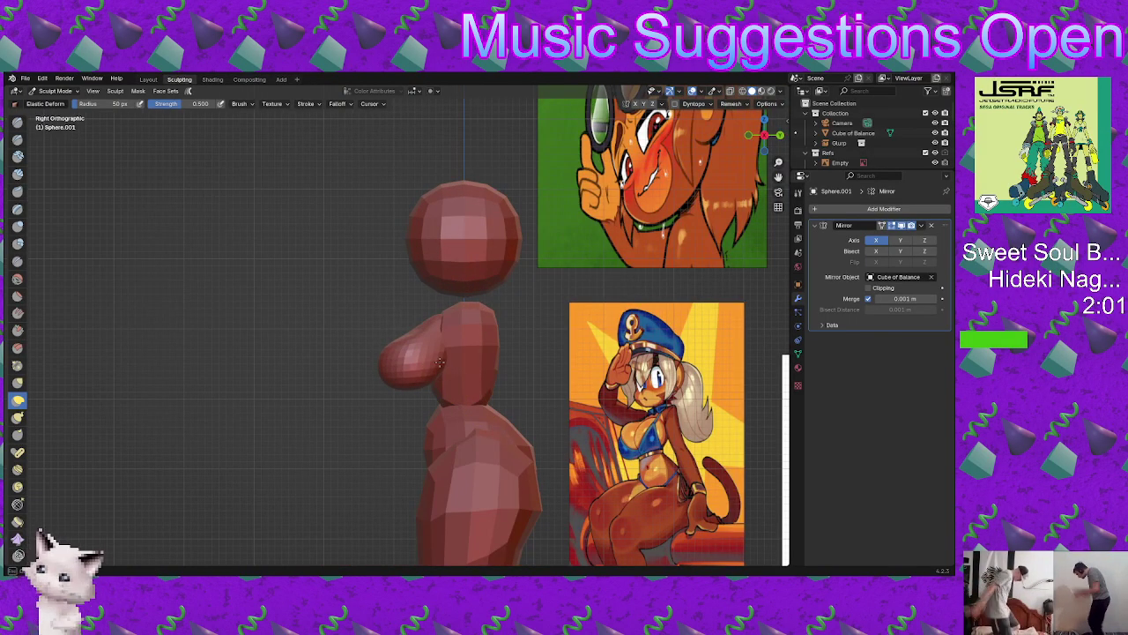
pyautogui.scroll(-4, 427, 375)
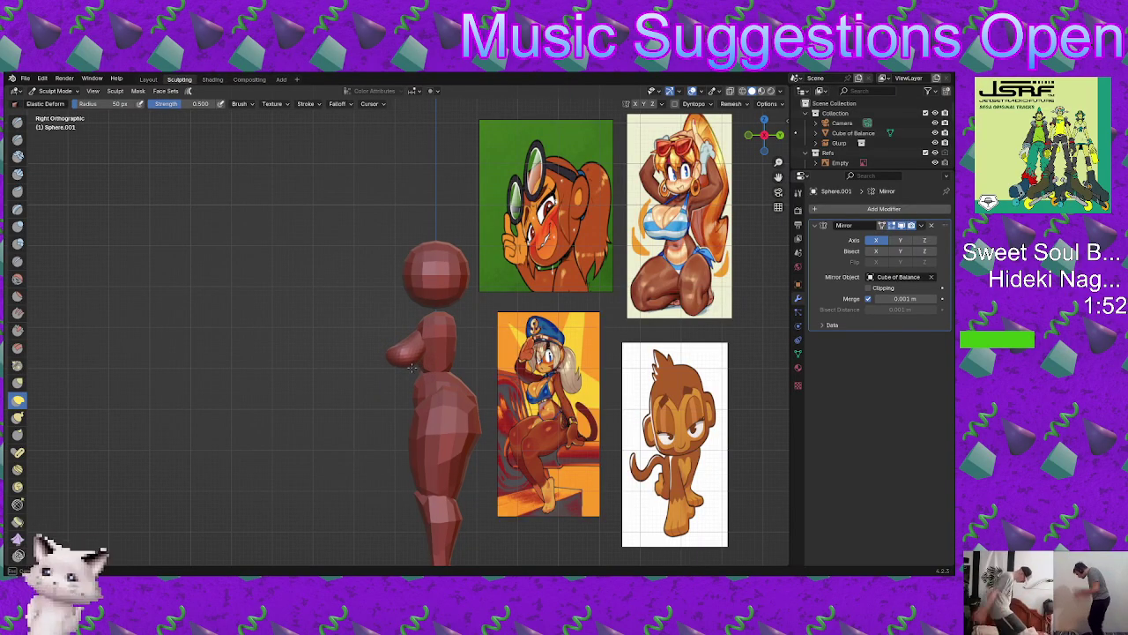
pyautogui.scroll(2, 411, 368)
pyautogui.moveTo(435, 335)
pyautogui.mouseDown(button='middle')
pyautogui.moveTo(432, 366)
pyautogui.moveTo(433, 336)
pyautogui.mouseUp(button='middle')
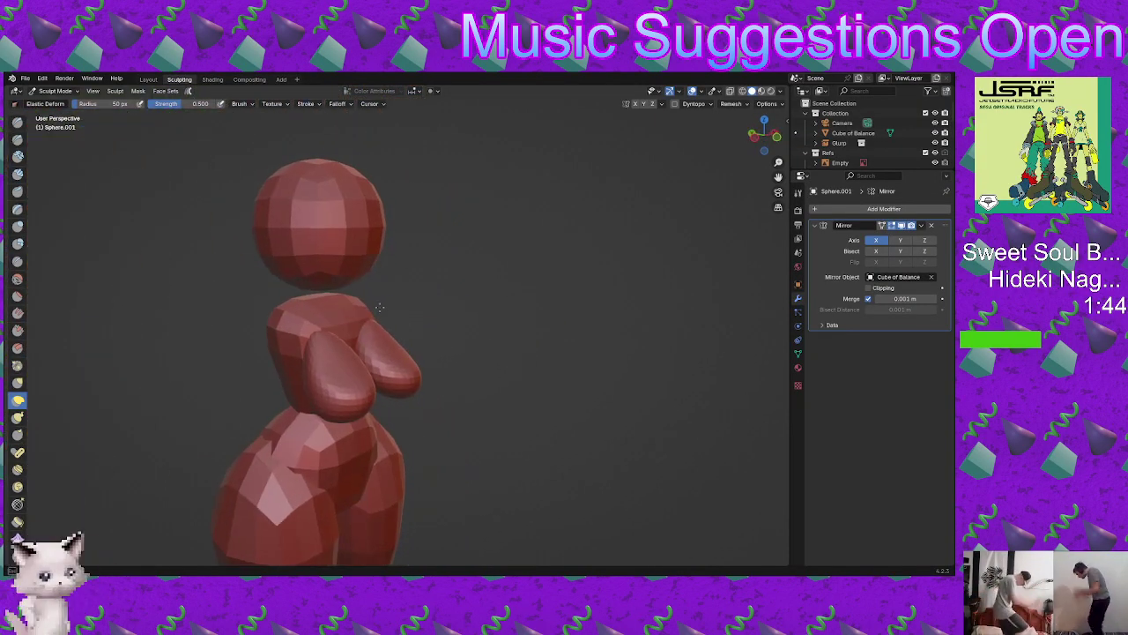
pyautogui.moveTo(379, 307); pyautogui.dragTo(391, 377, button='middle')
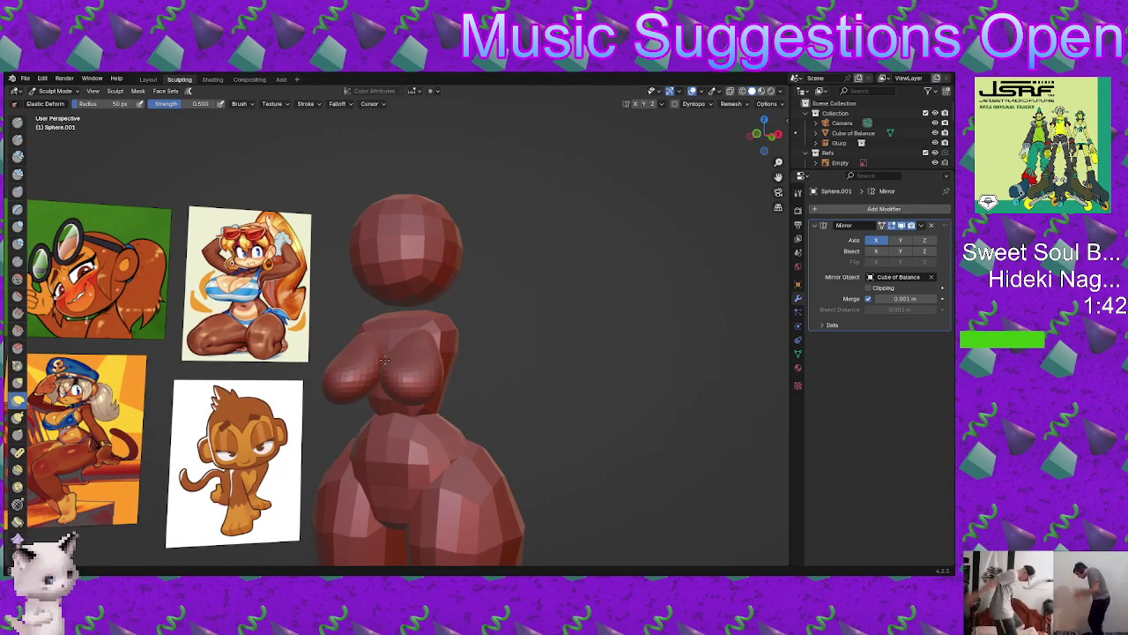
# Step: Adjust the width, spacing and outer contours of the chest forms with Elastic Deform, judging from the front and above
pyautogui.moveTo(384, 360); pyautogui.dragTo(433, 353, button='middle')
pyautogui.keyDown('ctrl'); pyautogui.moveTo(410, 363); pyautogui.dragTo(431, 328); pyautogui.keyUp('ctrl')
pyautogui.moveTo(430, 318); pyautogui.dragTo(486, 376, button='middle')
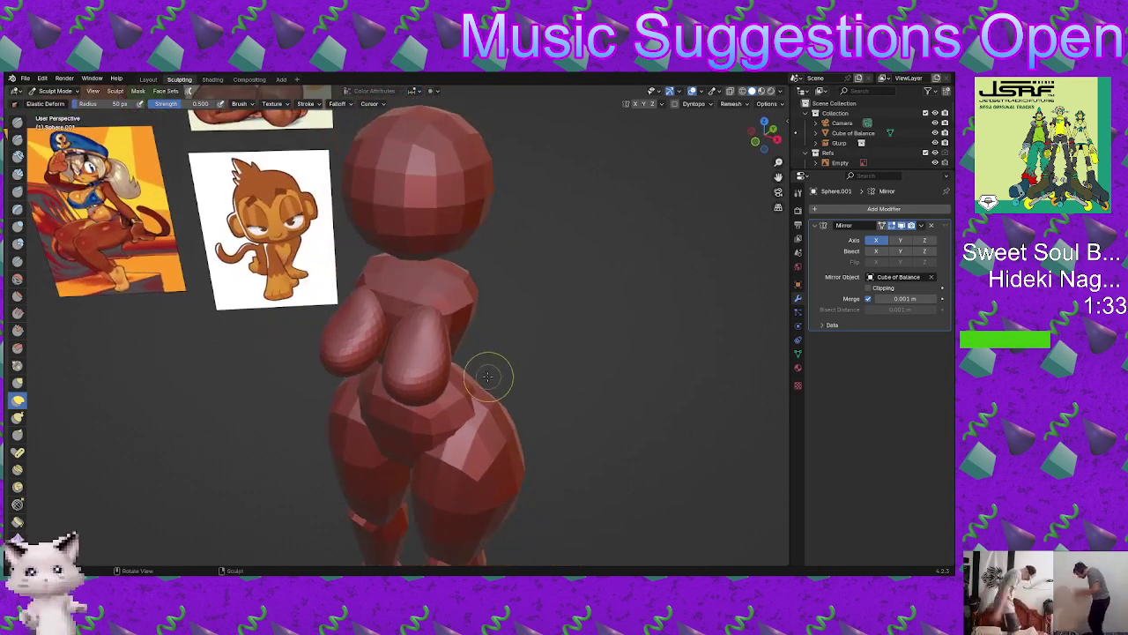
pyautogui.moveTo(479, 320); pyautogui.dragTo(413, 287, button='middle')
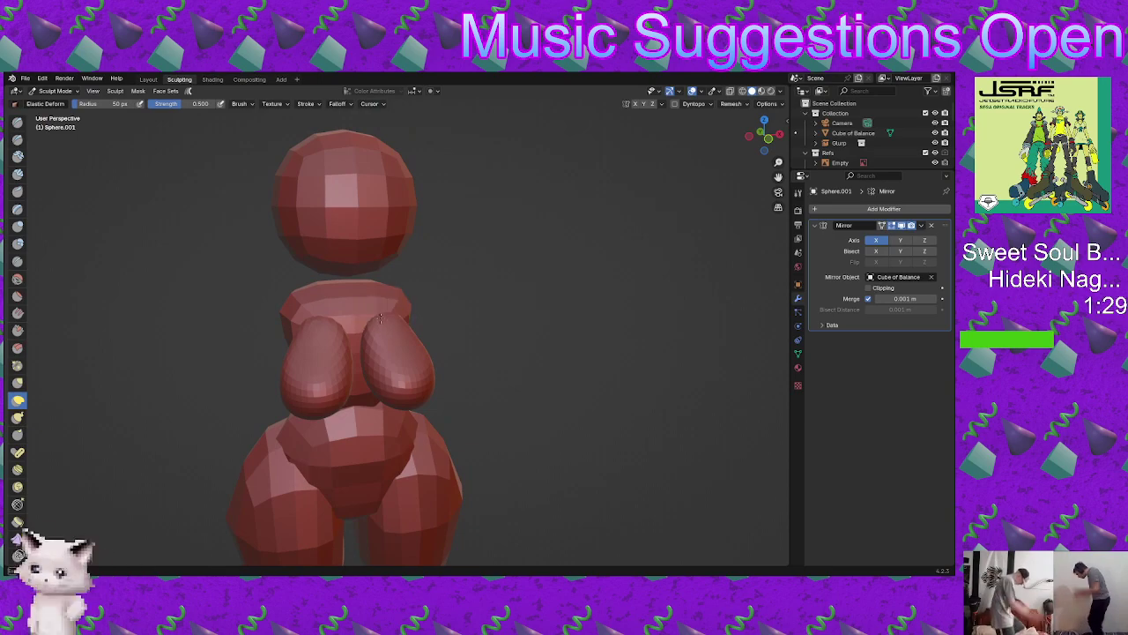
pyautogui.moveTo(388, 331); pyautogui.dragTo(412, 356, button='middle')
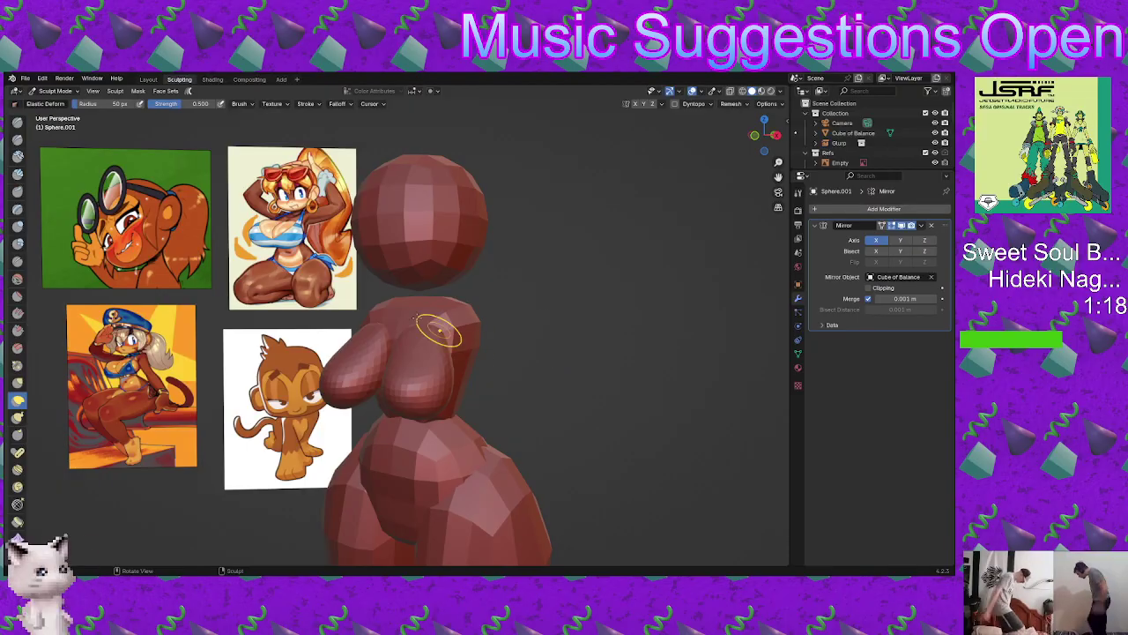
# Step: Tuck the underside of the chest forms in against the ribcage with Elastic Deform, judging from below and the side
pyautogui.moveTo(453, 397)
pyautogui.mouseDown(button='middle')
pyautogui.moveTo(433, 341)
pyautogui.moveTo(406, 391)
pyautogui.mouseUp(button='middle')
pyautogui.moveTo(399, 395); pyautogui.dragTo(387, 396)
pyautogui.moveTo(377, 399)
pyautogui.mouseDown(button='middle')
pyautogui.moveTo(415, 415)
pyautogui.moveTo(369, 396)
pyautogui.mouseUp(button='middle')
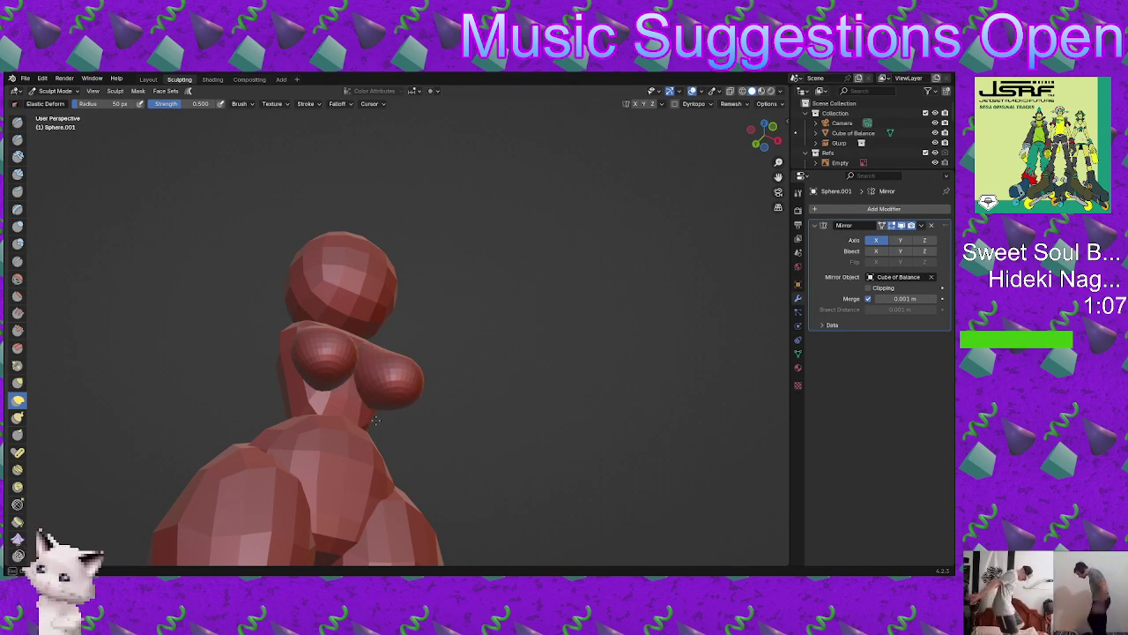
pyautogui.moveTo(374, 422); pyautogui.dragTo(441, 391, button='middle')
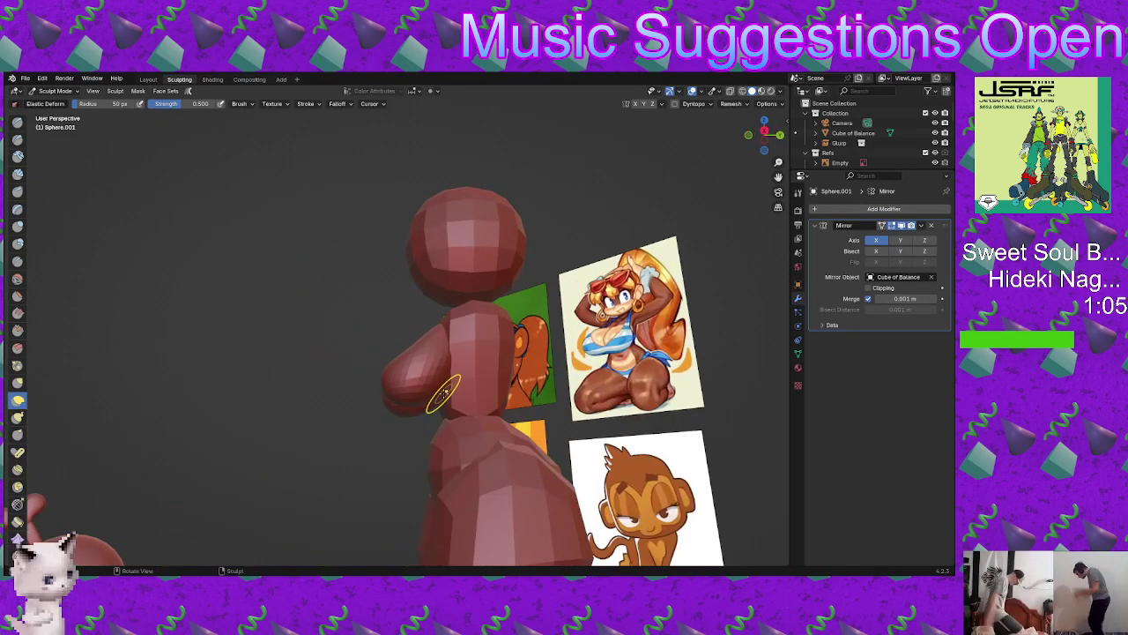
pyautogui.moveTo(445, 393); pyautogui.dragTo(445, 381)
pyautogui.moveTo(458, 365)
pyautogui.mouseDown(button='middle')
pyautogui.moveTo(427, 372)
pyautogui.moveTo(447, 368)
pyautogui.moveTo(433, 390)
pyautogui.moveTo(423, 383)
pyautogui.moveTo(434, 376)
pyautogui.moveTo(424, 379)
pyautogui.mouseUp(button='middle')
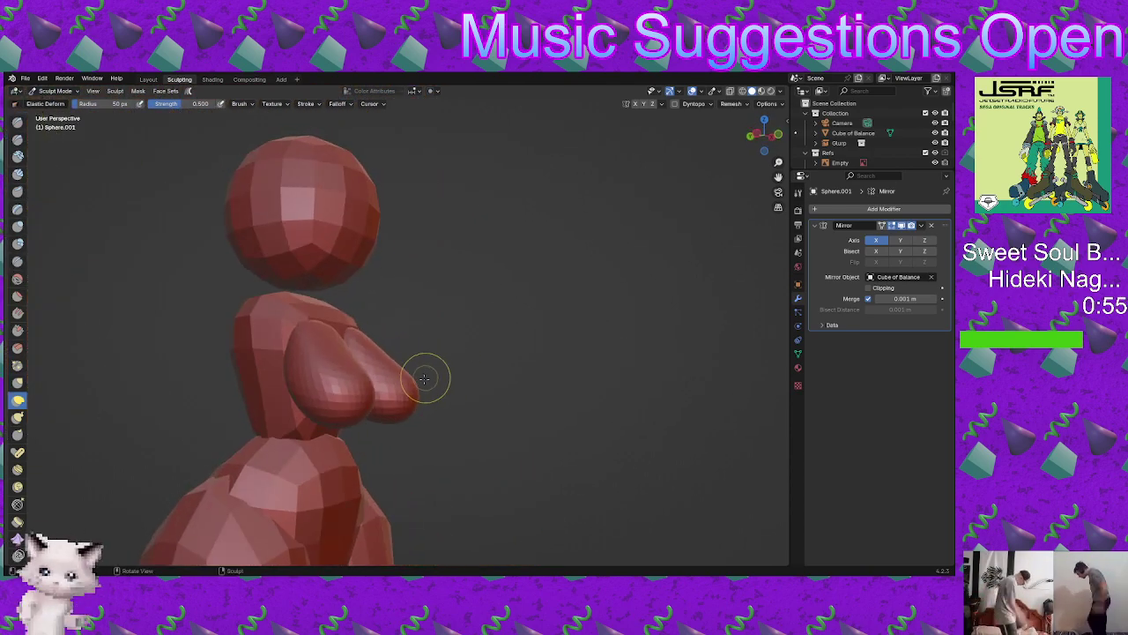
# Step: Round out the front ends and upper slope of the chest forms with Elastic Deform
pyautogui.moveTo(403, 370); pyautogui.dragTo(410, 339)
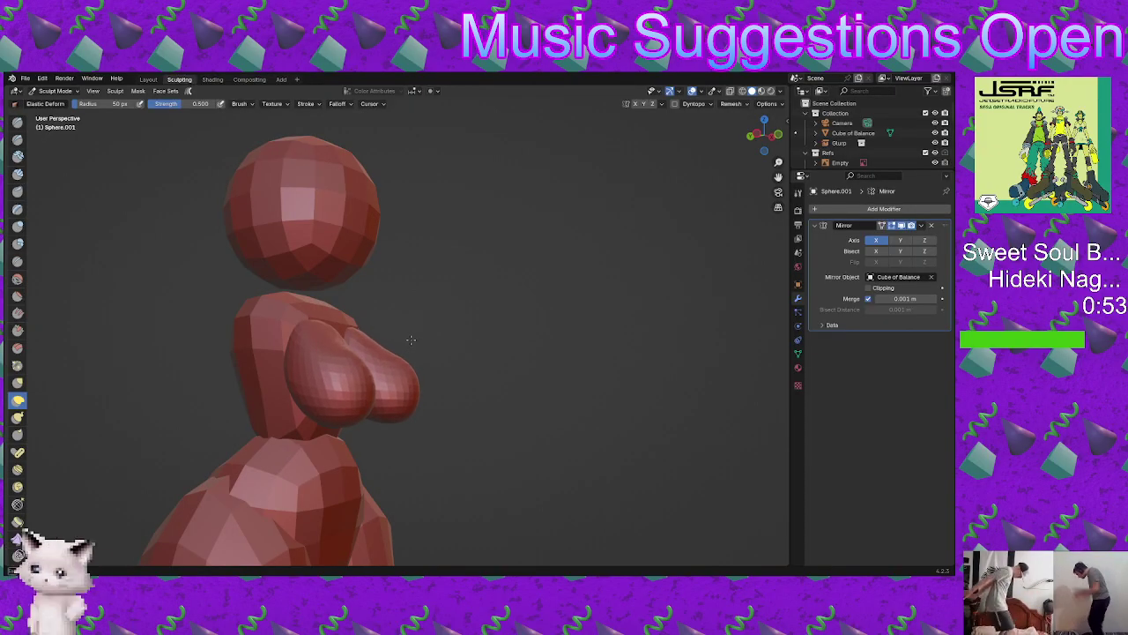
pyautogui.moveTo(424, 376)
pyautogui.mouseDown(button='middle')
pyautogui.moveTo(416, 432)
pyautogui.moveTo(428, 370)
pyautogui.mouseUp(button='middle')
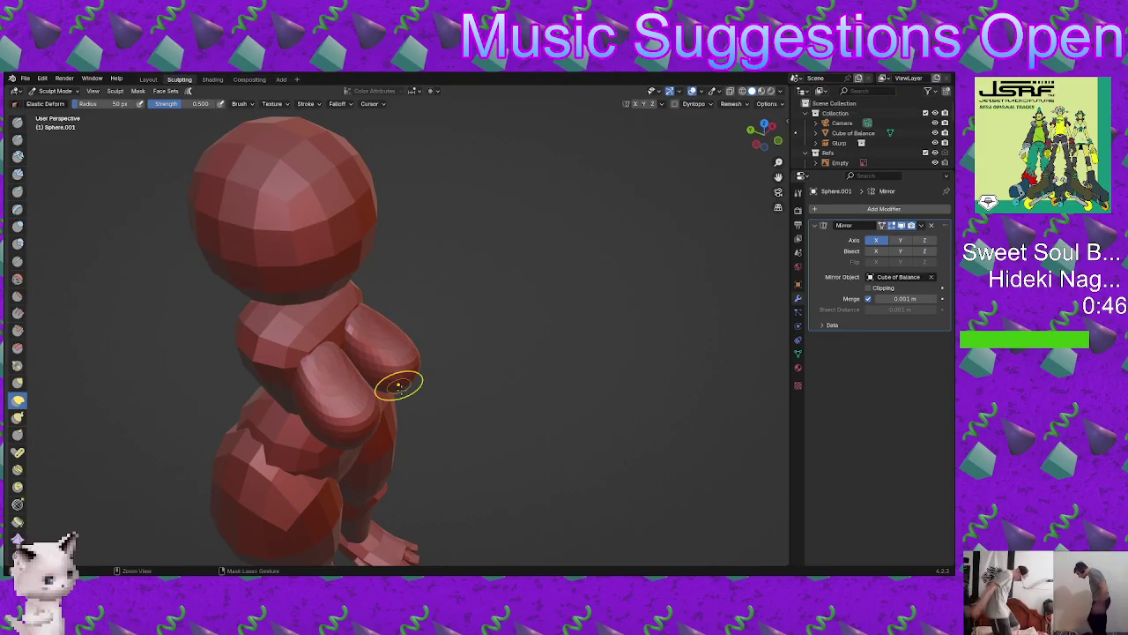
pyautogui.moveTo(399, 385)
pyautogui.mouseDown(button='middle')
pyautogui.moveTo(434, 377)
pyautogui.moveTo(429, 335)
pyautogui.moveTo(449, 374)
pyautogui.moveTo(459, 355)
pyautogui.mouseUp(button='middle')
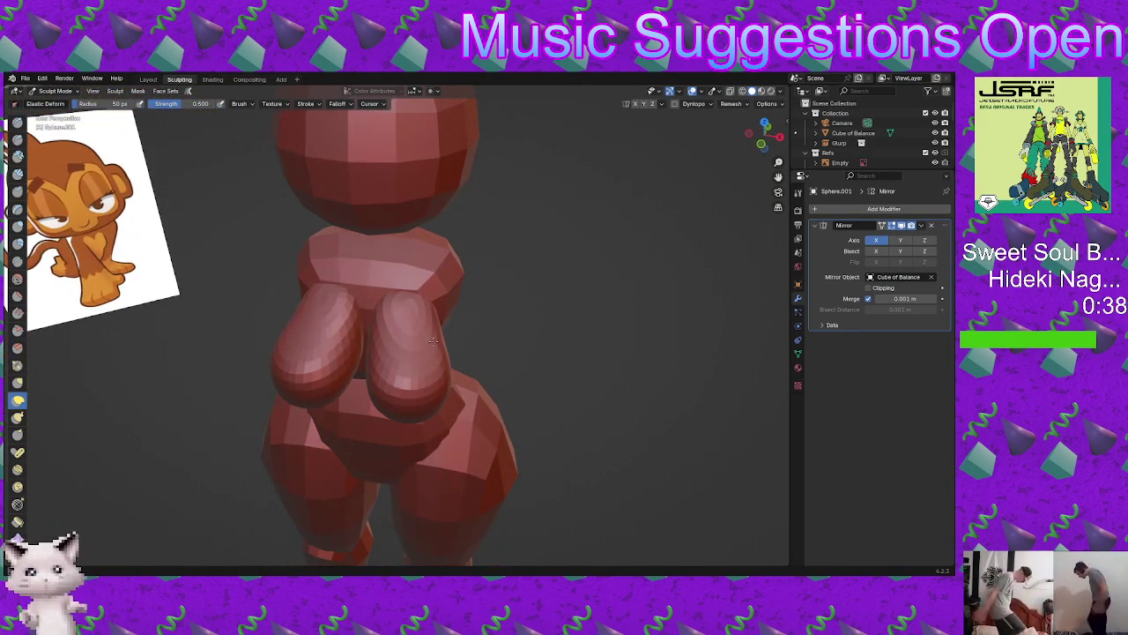
pyautogui.moveTo(433, 341); pyautogui.dragTo(517, 297, button='middle')
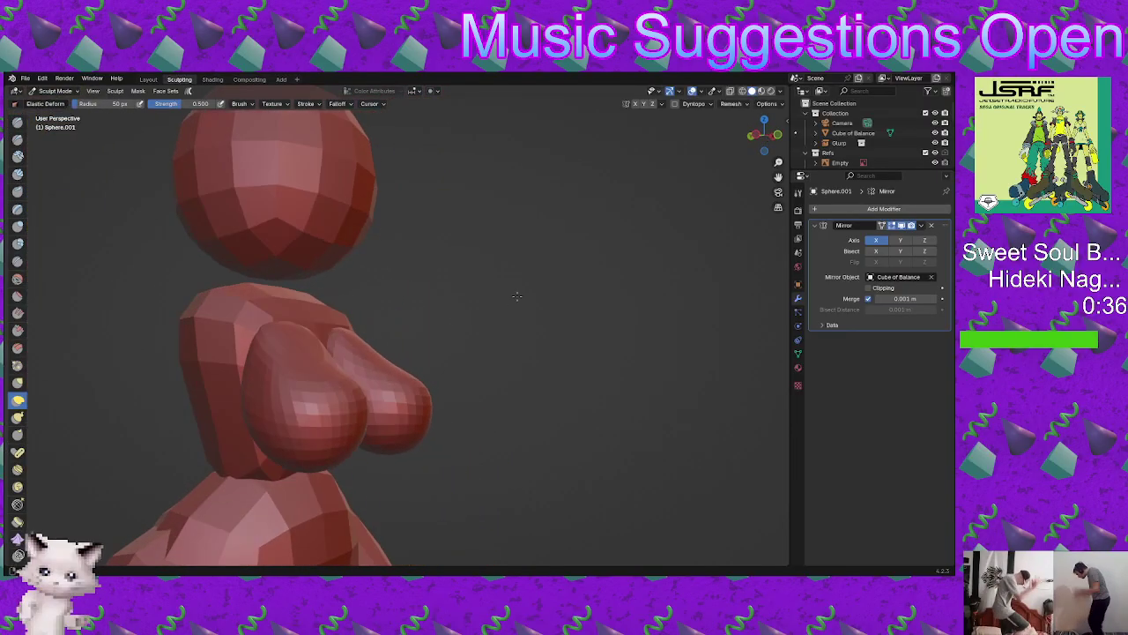
# Step: Examine how the chest forms sit against the torso, comparing them from several angles with the side profile
pyautogui.scroll(-8, 403, 441)
pyautogui.moveTo(466, 378)
pyautogui.mouseDown(button='middle')
pyautogui.moveTo(355, 389)
pyautogui.moveTo(390, 431)
pyautogui.mouseUp(button='middle')
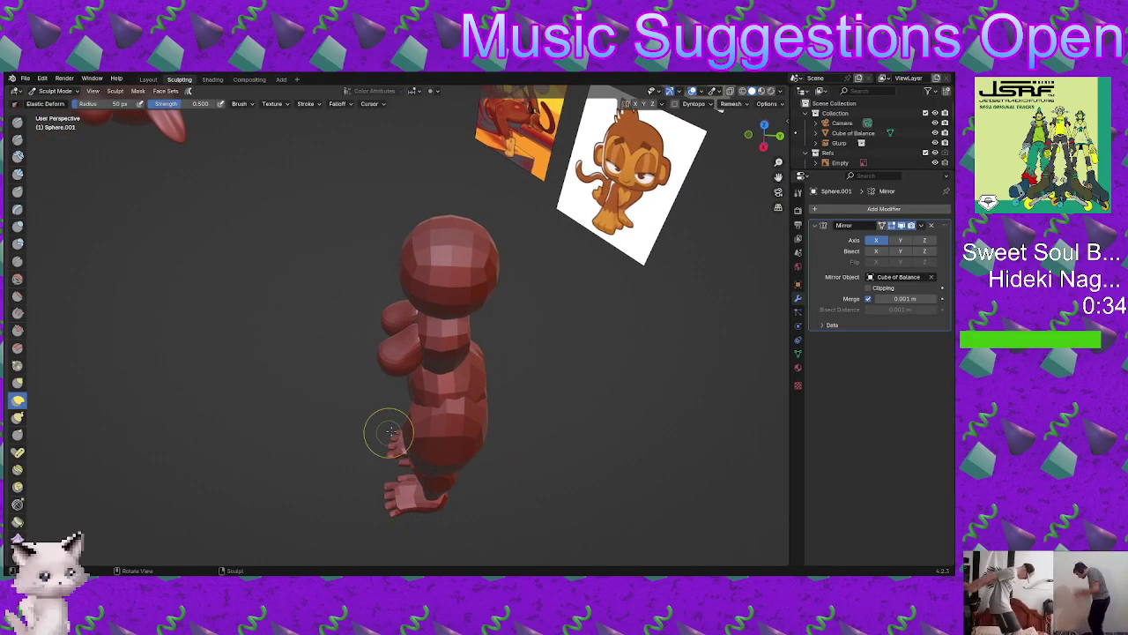
pyautogui.keyDown('alt'); pyautogui.moveTo(481, 397); pyautogui.dragTo(432, 431, button='middle'); pyautogui.keyUp('alt')
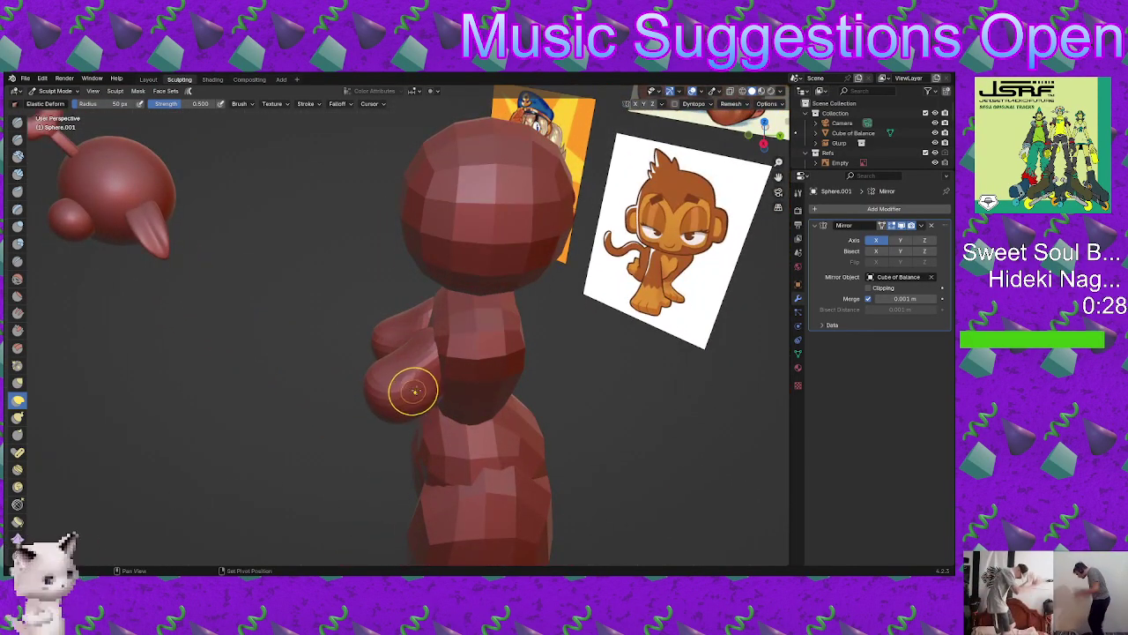
pyautogui.moveTo(440, 357)
pyautogui.mouseDown(button='middle')
pyautogui.moveTo(459, 322)
pyautogui.moveTo(442, 316)
pyautogui.mouseUp(button='middle')
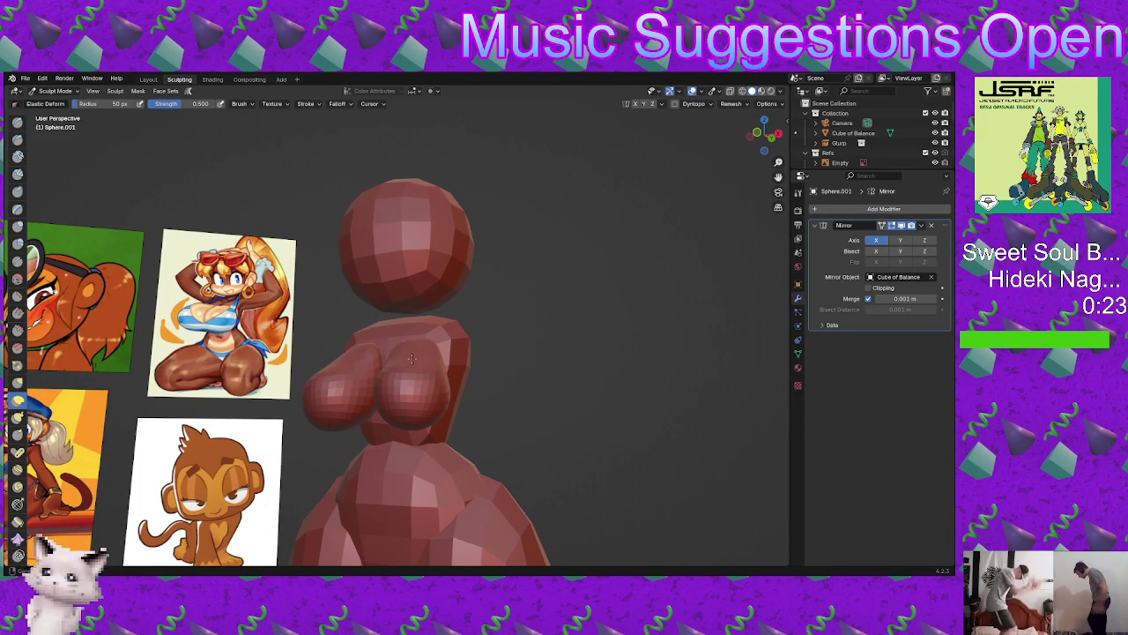
pyautogui.moveTo(411, 357)
pyautogui.mouseDown(button='middle')
pyautogui.moveTo(461, 373)
pyautogui.moveTo(393, 345)
pyautogui.mouseUp(button='middle')
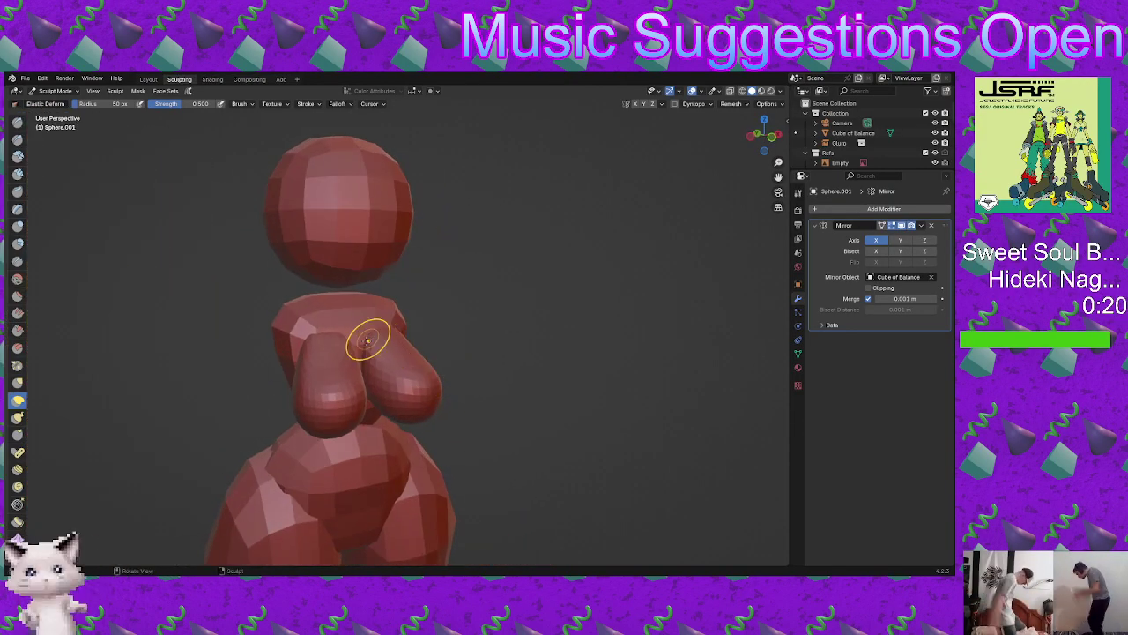
pyautogui.scroll(2, 368, 335)
pyautogui.moveTo(360, 356); pyautogui.dragTo(397, 347, button='middle')
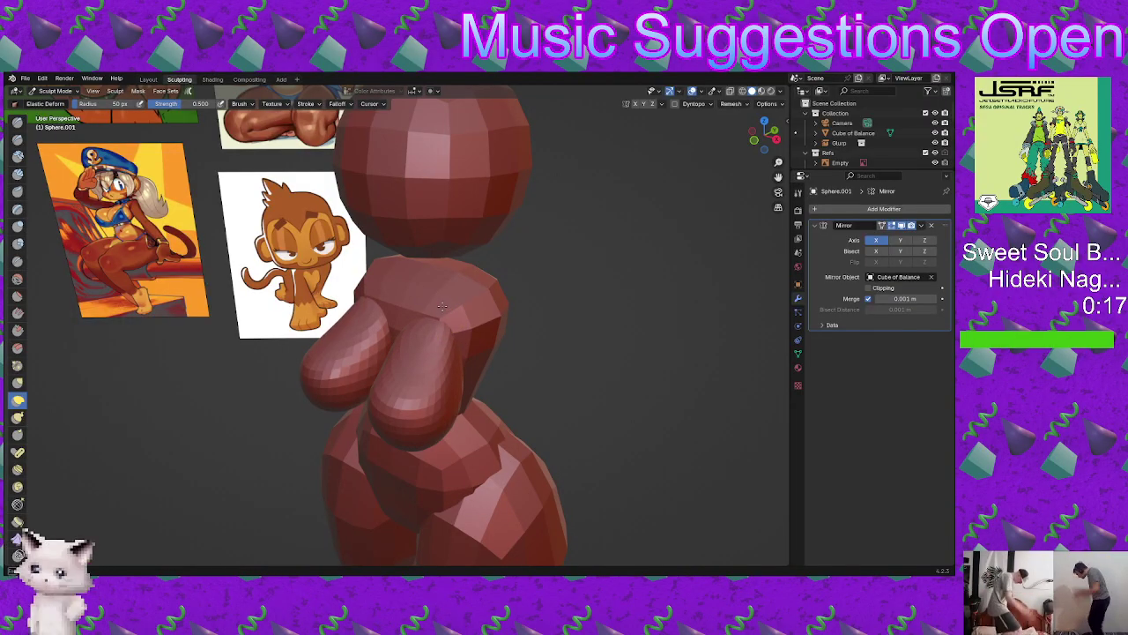
pyautogui.moveTo(438, 342)
pyautogui.mouseDown(button='middle')
pyautogui.moveTo(423, 357)
pyautogui.moveTo(445, 404)
pyautogui.mouseUp(button='middle')
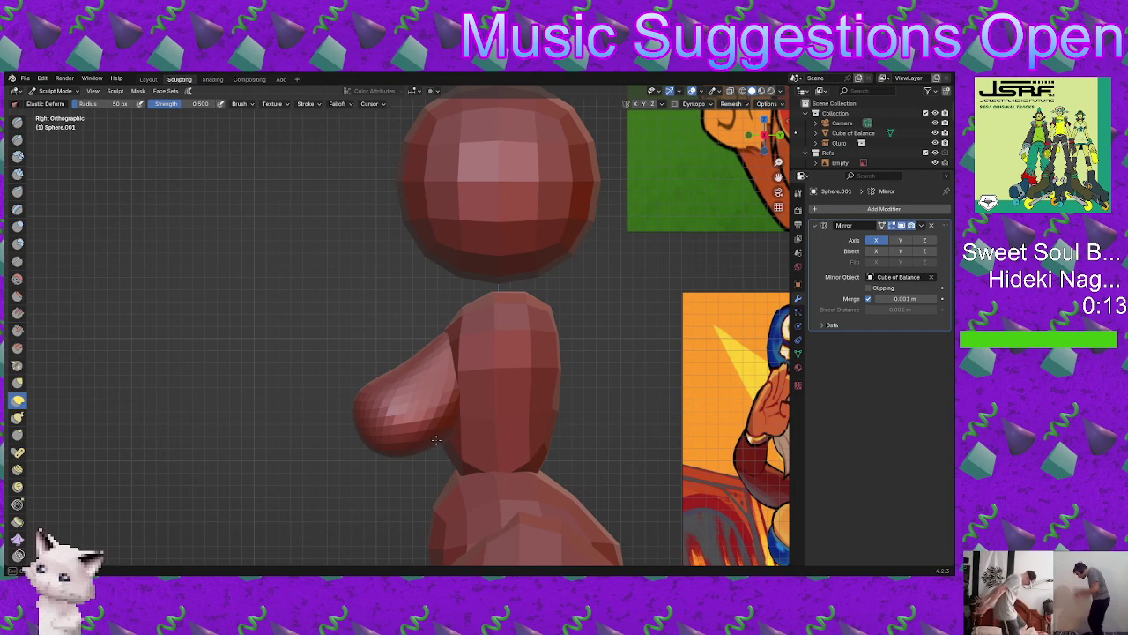
pyautogui.keyDown('ctrl'); pyautogui.moveTo(451, 463); pyautogui.dragTo(458, 408, button='middle'); pyautogui.keyUp('ctrl')
pyautogui.keyDown('shift'); pyautogui.moveTo(482, 480); pyautogui.dragTo(421, 365, button='middle'); pyautogui.keyUp('shift')
pyautogui.keyDown('ctrl'); pyautogui.moveTo(468, 425); pyautogui.dragTo(465, 393, button='middle'); pyautogui.keyUp('ctrl')
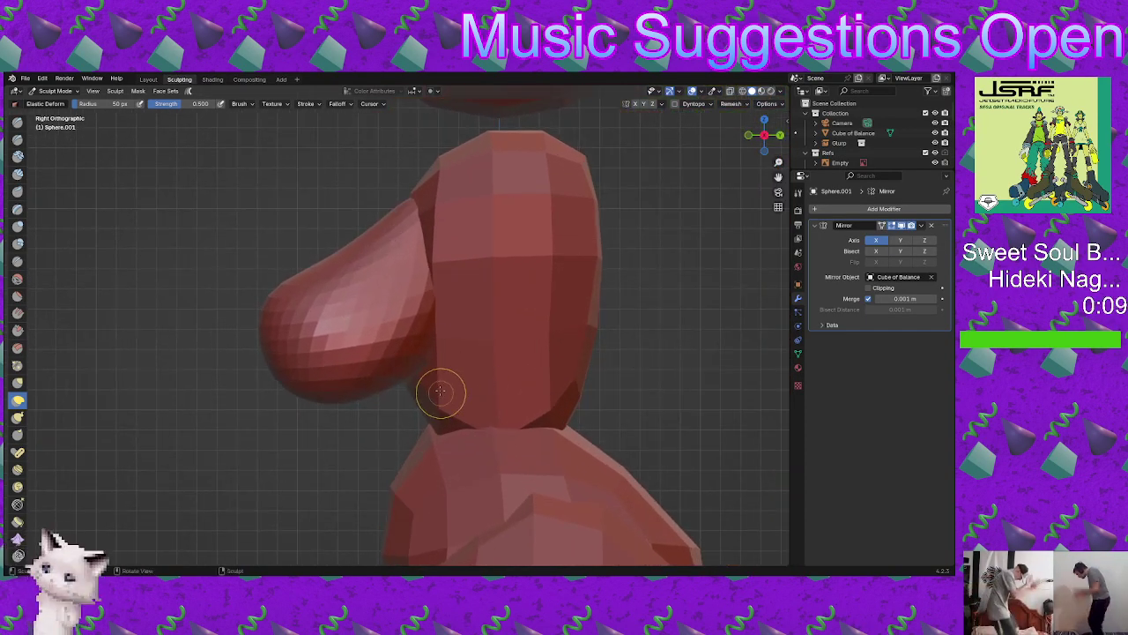
# Step: Refine the side profile and underside of the chest forms with Elastic Deform, judging from the side, below and above
pyautogui.moveTo(428, 320)
pyautogui.mouseDown(button='middle')
pyautogui.moveTo(466, 322)
pyautogui.moveTo(396, 315)
pyautogui.moveTo(461, 297)
pyautogui.moveTo(453, 333)
pyautogui.mouseUp(button='middle')
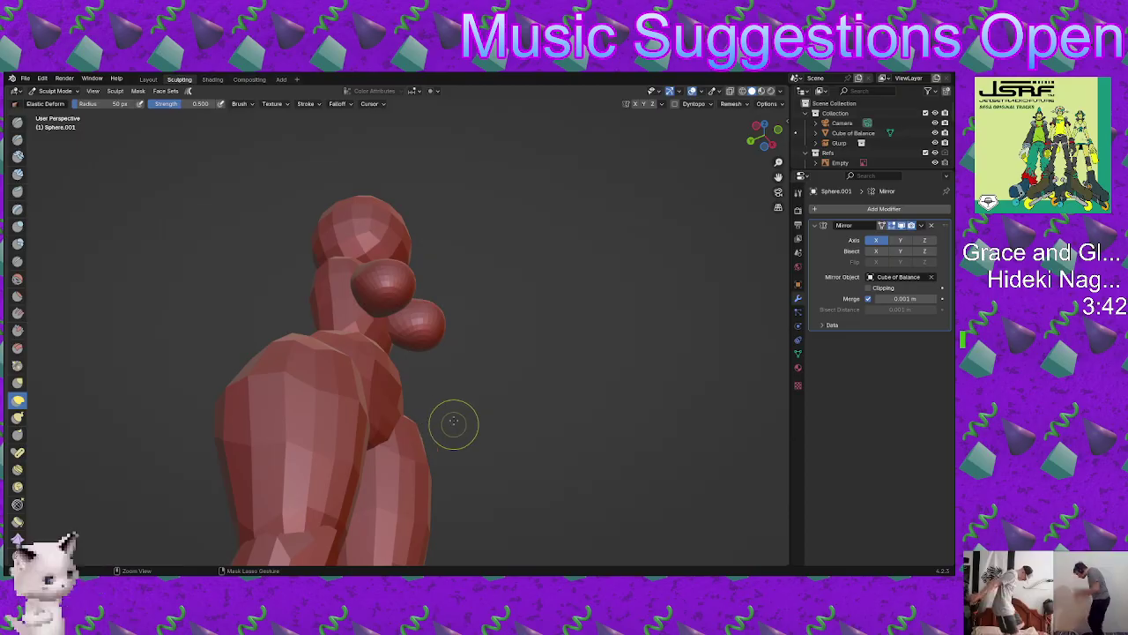
pyautogui.moveTo(453, 423); pyautogui.dragTo(420, 350, button='middle')
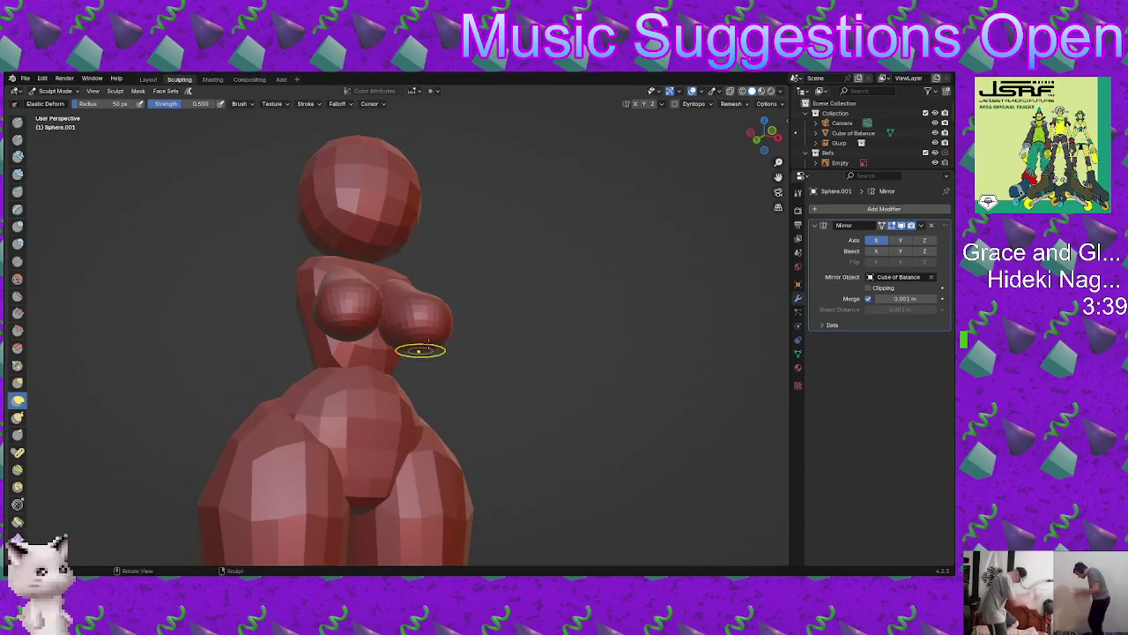
pyautogui.scroll(-3, 420, 350)
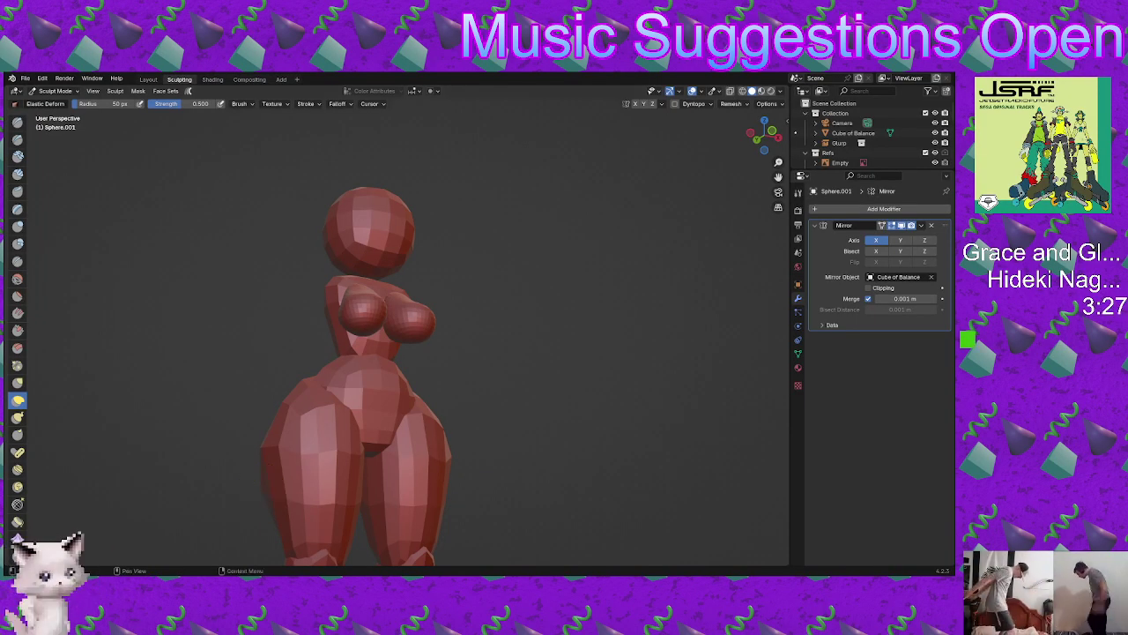
pyautogui.moveTo(542, 341)
pyautogui.mouseDown(button='middle')
pyautogui.moveTo(459, 401)
pyautogui.moveTo(441, 357)
pyautogui.moveTo(403, 327)
pyautogui.moveTo(418, 320)
pyautogui.moveTo(364, 335)
pyautogui.moveTo(390, 353)
pyautogui.moveTo(416, 342)
pyautogui.moveTo(397, 381)
pyautogui.mouseUp(button='middle')
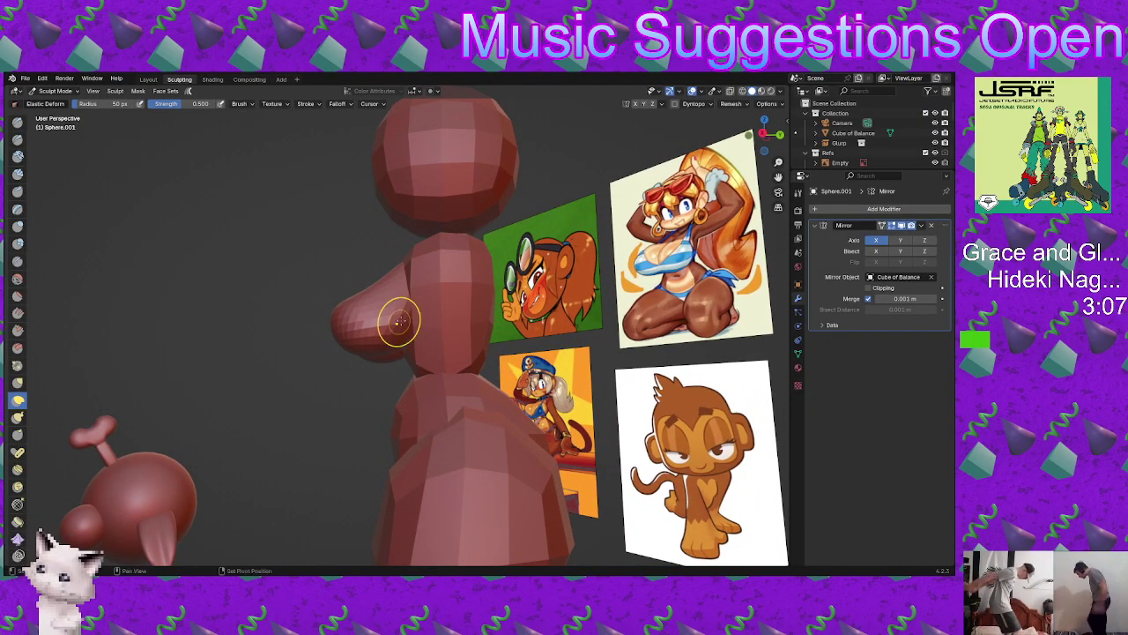
pyautogui.moveTo(365, 327); pyautogui.dragTo(407, 356, button='middle')
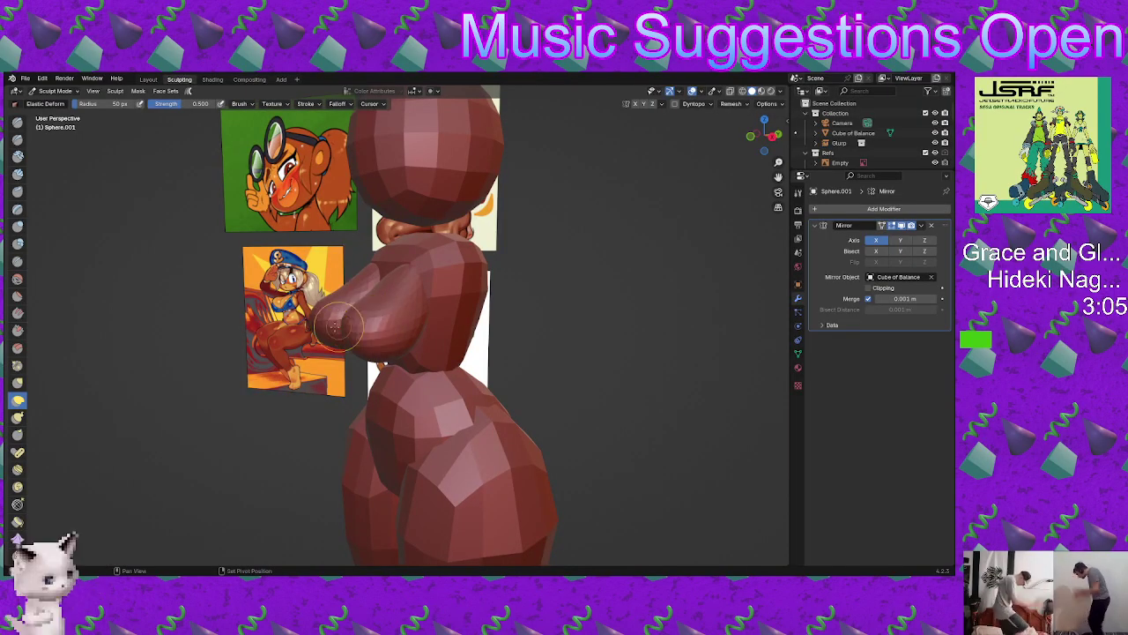
pyautogui.moveTo(354, 357)
pyautogui.mouseDown(button='middle')
pyautogui.moveTo(419, 334)
pyautogui.moveTo(429, 350)
pyautogui.moveTo(434, 331)
pyautogui.moveTo(410, 338)
pyautogui.moveTo(422, 319)
pyautogui.moveTo(387, 322)
pyautogui.moveTo(398, 318)
pyautogui.mouseUp(button='middle')
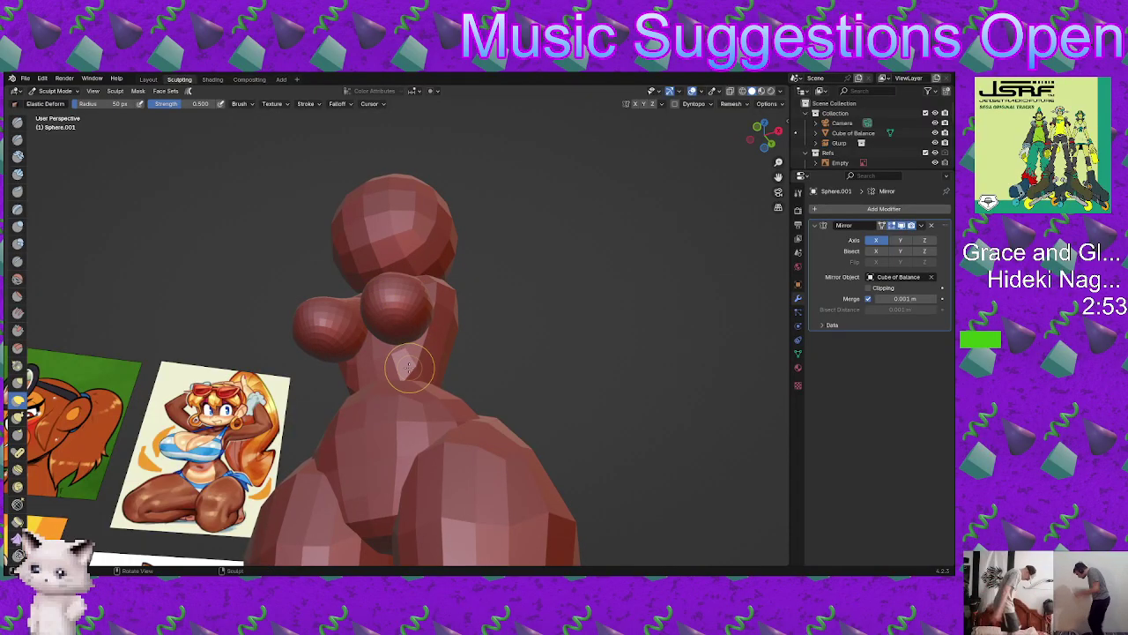
pyautogui.moveTo(409, 366); pyautogui.dragTo(443, 307, button='middle')
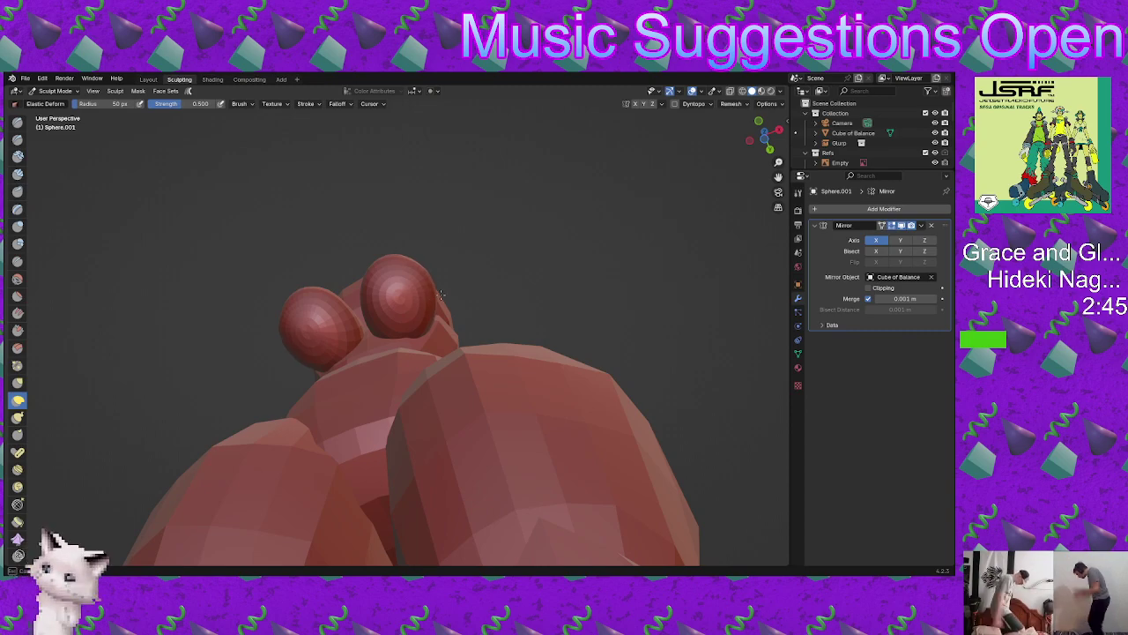
pyautogui.moveTo(372, 290); pyautogui.dragTo(395, 455, button='middle')
pyautogui.scroll(3, 360, 330)
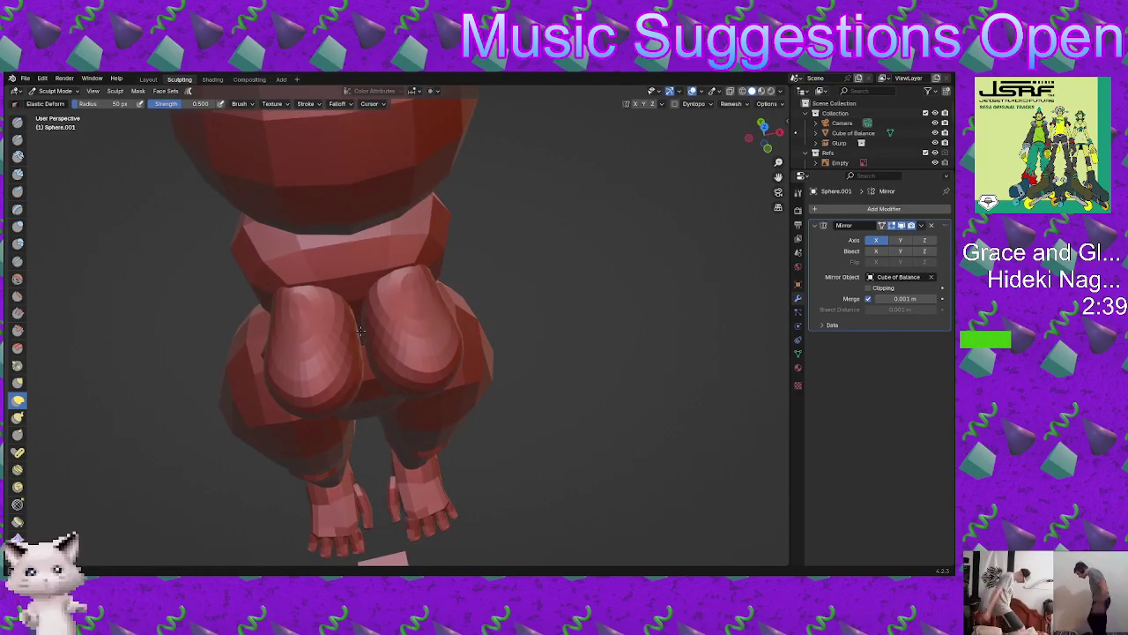
# Step: Narrow the upper ends of the chest forms where they meet the upper torso with Elastic Deform
pyautogui.moveTo(362, 328); pyautogui.dragTo(373, 264, button='middle')
pyautogui.moveTo(371, 263); pyautogui.dragTo(375, 267)
pyautogui.moveTo(385, 265); pyautogui.dragTo(345, 307, button='middle')
pyautogui.moveTo(388, 262); pyautogui.dragTo(370, 322, button='middle')
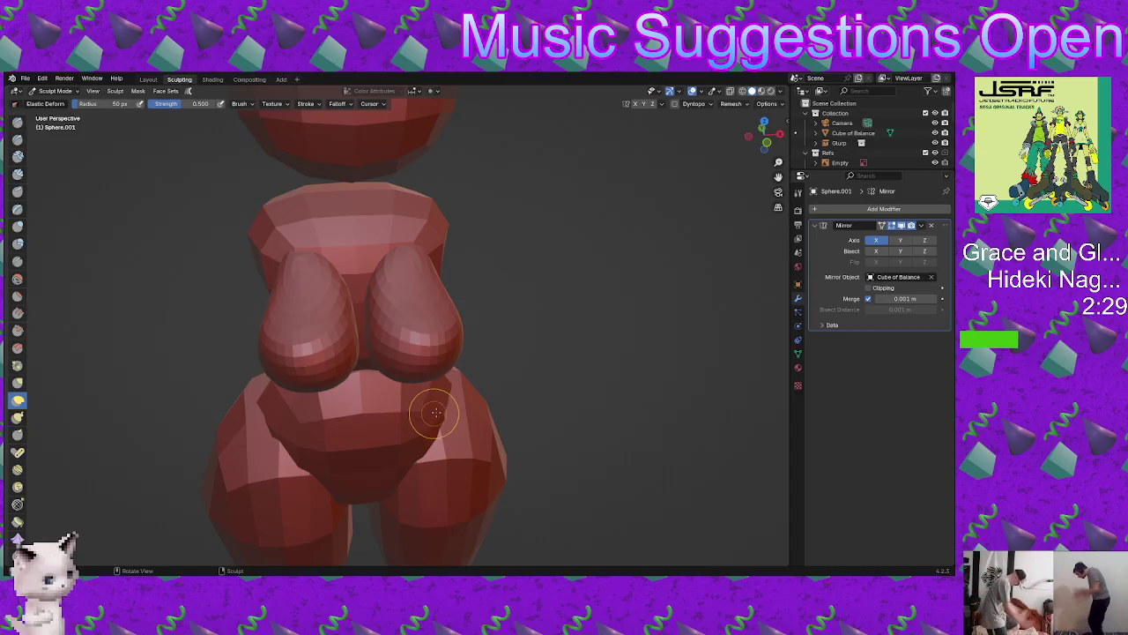
pyautogui.moveTo(417, 243); pyautogui.dragTo(410, 244)
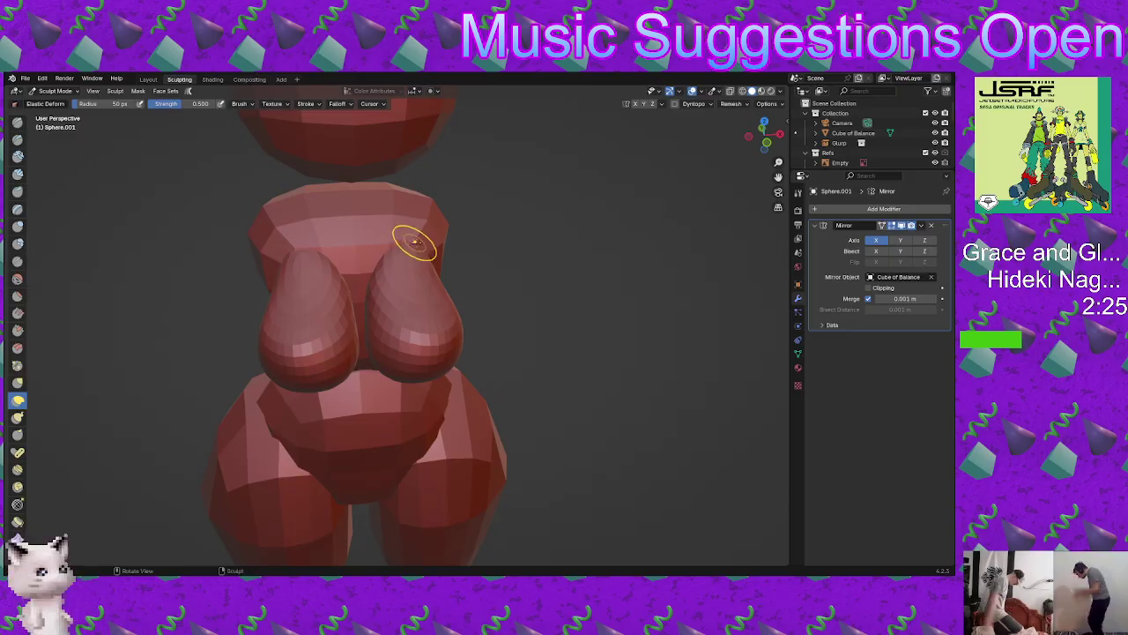
pyautogui.moveTo(415, 260)
pyautogui.mouseDown(button='middle')
pyautogui.moveTo(451, 276)
pyautogui.moveTo(461, 262)
pyautogui.moveTo(427, 263)
pyautogui.mouseUp(button='middle')
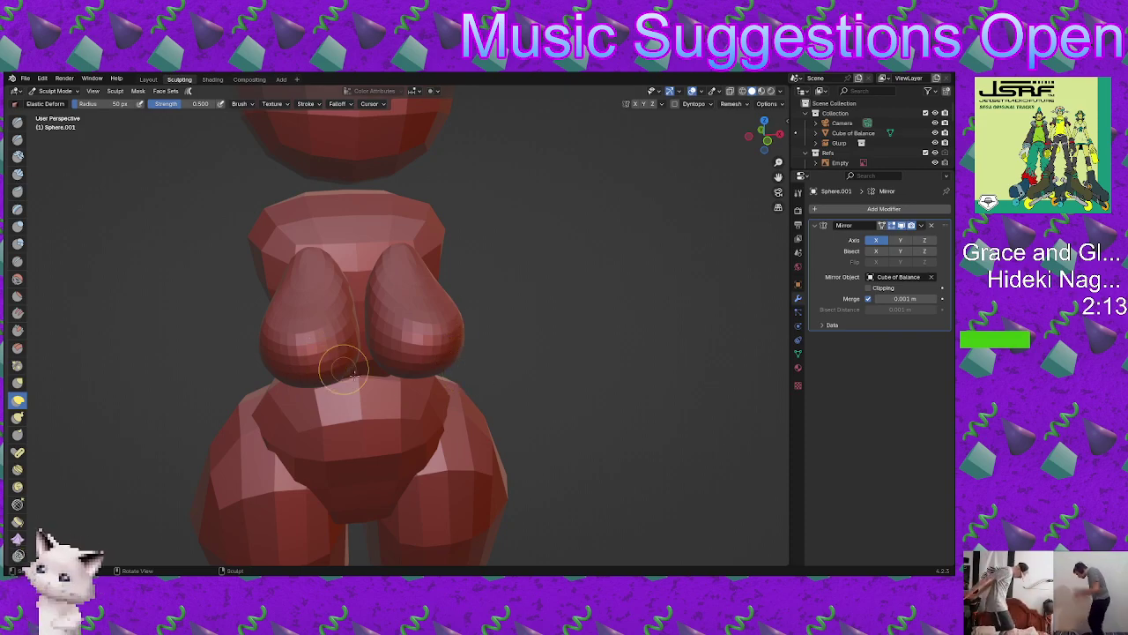
# Step: Compare the chest forms' proportions with the whole figure and the reference images from the side and front
pyautogui.moveTo(350, 372); pyautogui.dragTo(373, 320, button='middle')
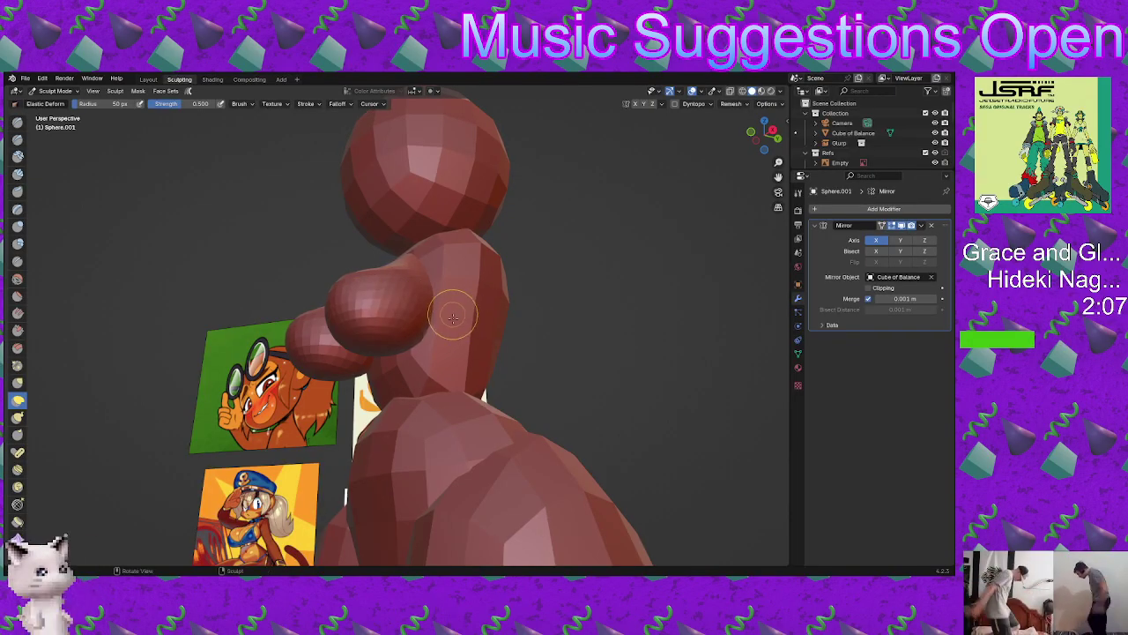
pyautogui.moveTo(452, 316)
pyautogui.mouseDown(button='middle')
pyautogui.moveTo(405, 297)
pyautogui.moveTo(396, 267)
pyautogui.moveTo(446, 259)
pyautogui.mouseUp(button='middle')
pyautogui.scroll(2, 396, 267)
pyautogui.scroll(-7, 446, 259)
pyautogui.moveTo(452, 347); pyautogui.dragTo(366, 334, button='middle')
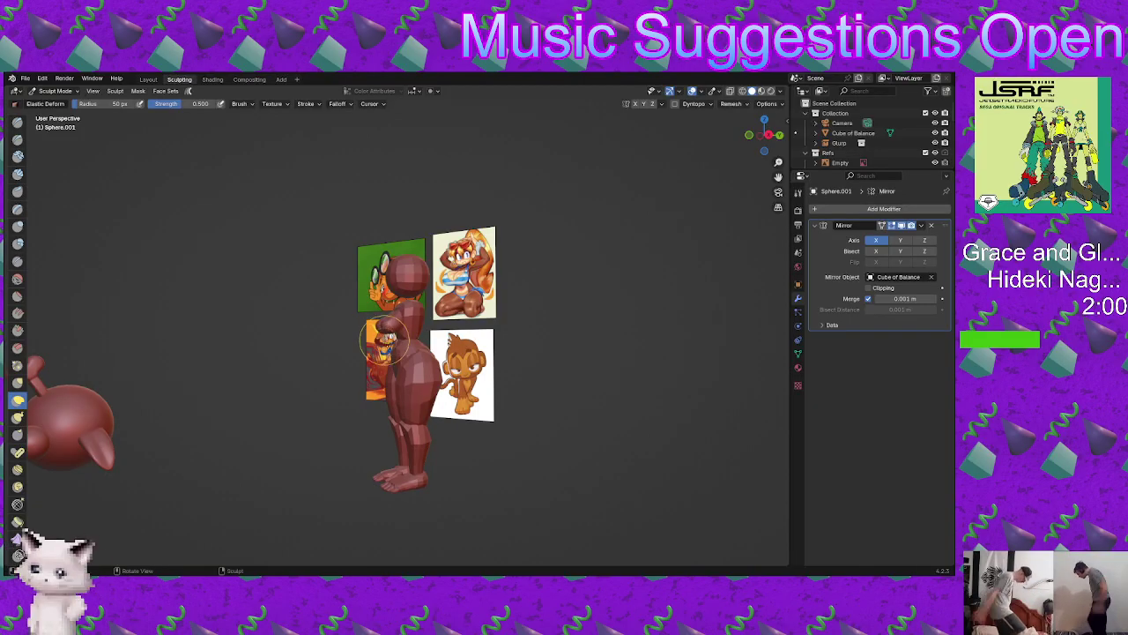
pyautogui.moveTo(384, 339); pyautogui.dragTo(420, 327, button='middle')
pyautogui.scroll(3, 394, 313)
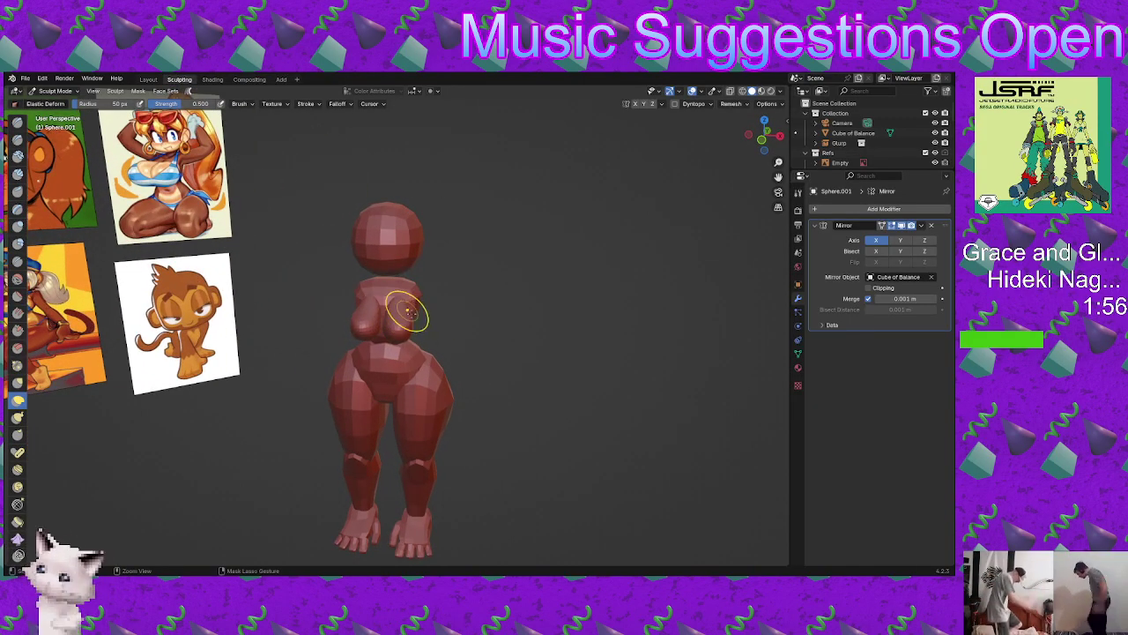
# Step: Taper the tops of the chest forms into a narrow teardrop shape with Elastic Deform, judging from the front and above
pyautogui.moveTo(408, 313)
pyautogui.mouseDown(button='middle')
pyautogui.moveTo(379, 322)
pyautogui.moveTo(385, 333)
pyautogui.moveTo(427, 326)
pyautogui.moveTo(414, 322)
pyautogui.moveTo(453, 362)
pyautogui.moveTo(403, 320)
pyautogui.moveTo(407, 310)
pyautogui.moveTo(404, 343)
pyautogui.moveTo(376, 362)
pyautogui.moveTo(210, 300)
pyautogui.mouseUp(button='middle')
pyautogui.click(18, 227)
pyautogui.click(17, 399)
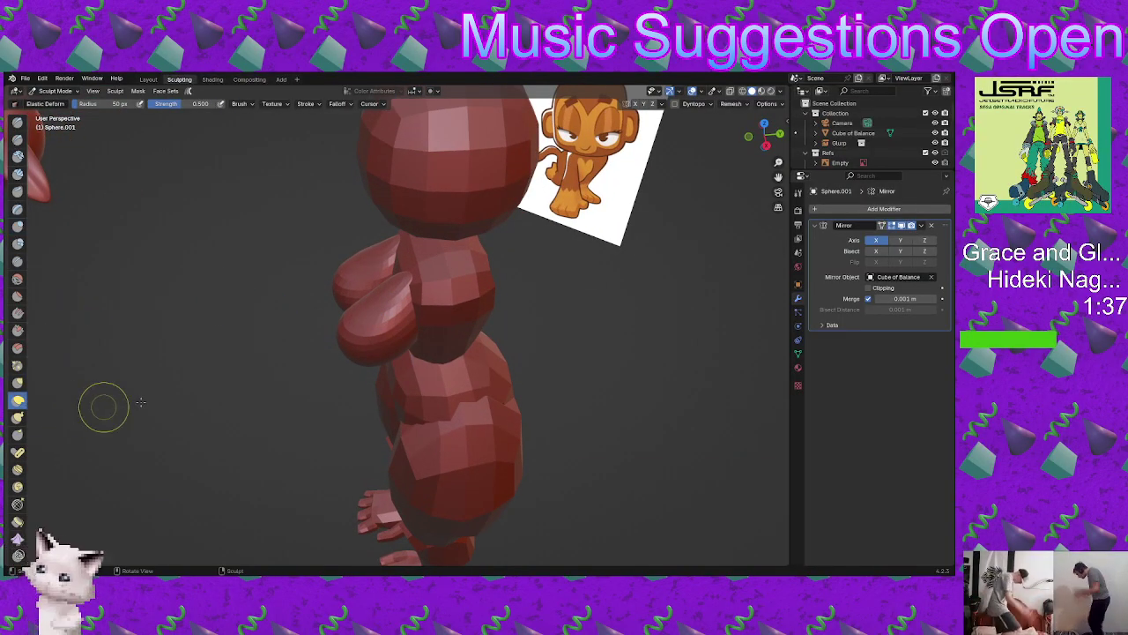
pyautogui.moveTo(100, 403); pyautogui.dragTo(403, 275, button='middle')
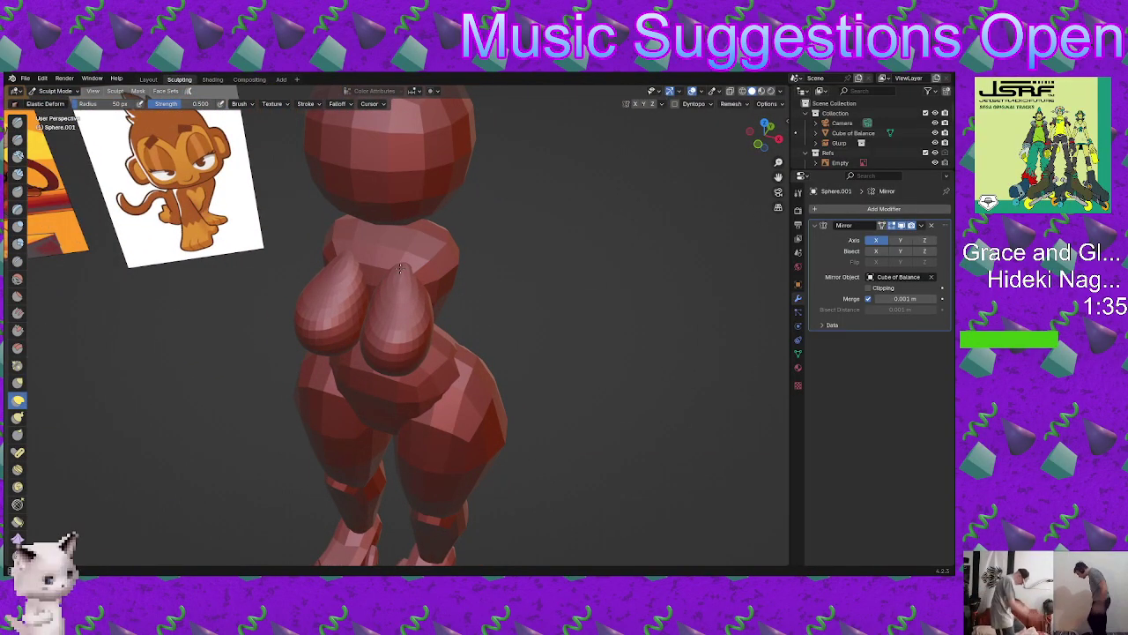
pyautogui.scroll(2, 408, 274)
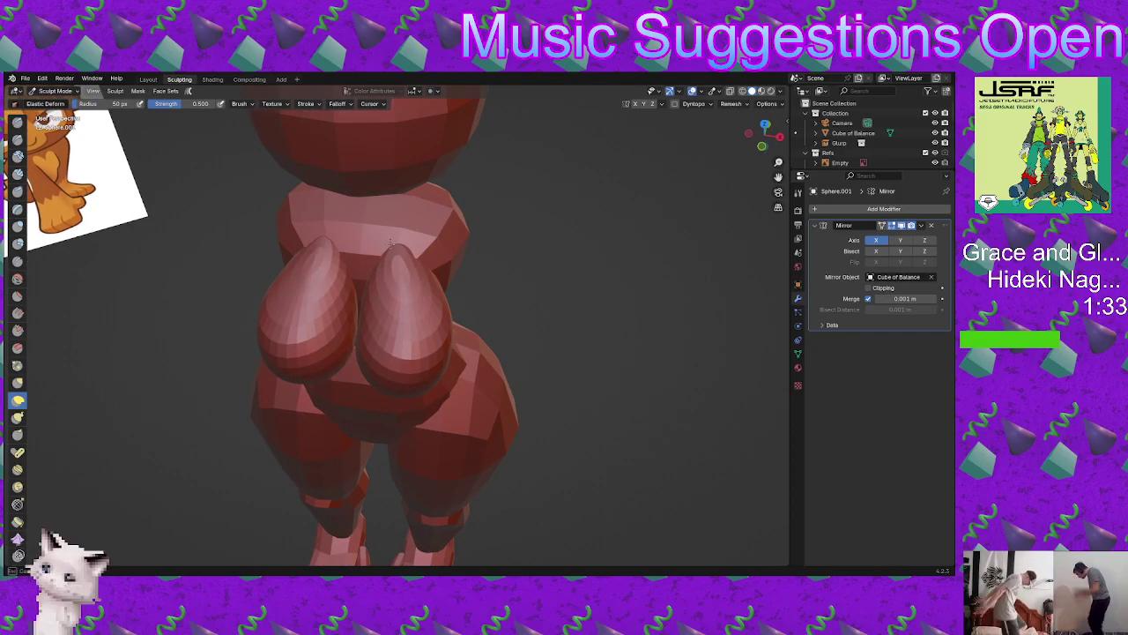
pyautogui.moveTo(370, 284)
pyautogui.mouseDown(button='middle')
pyautogui.moveTo(405, 267)
pyautogui.moveTo(390, 310)
pyautogui.moveTo(369, 303)
pyautogui.moveTo(423, 291)
pyautogui.moveTo(391, 300)
pyautogui.mouseUp(button='middle')
pyautogui.moveTo(381, 245)
pyautogui.mouseDown(button='middle')
pyautogui.moveTo(462, 293)
pyautogui.moveTo(429, 256)
pyautogui.moveTo(430, 332)
pyautogui.mouseUp(button='middle')
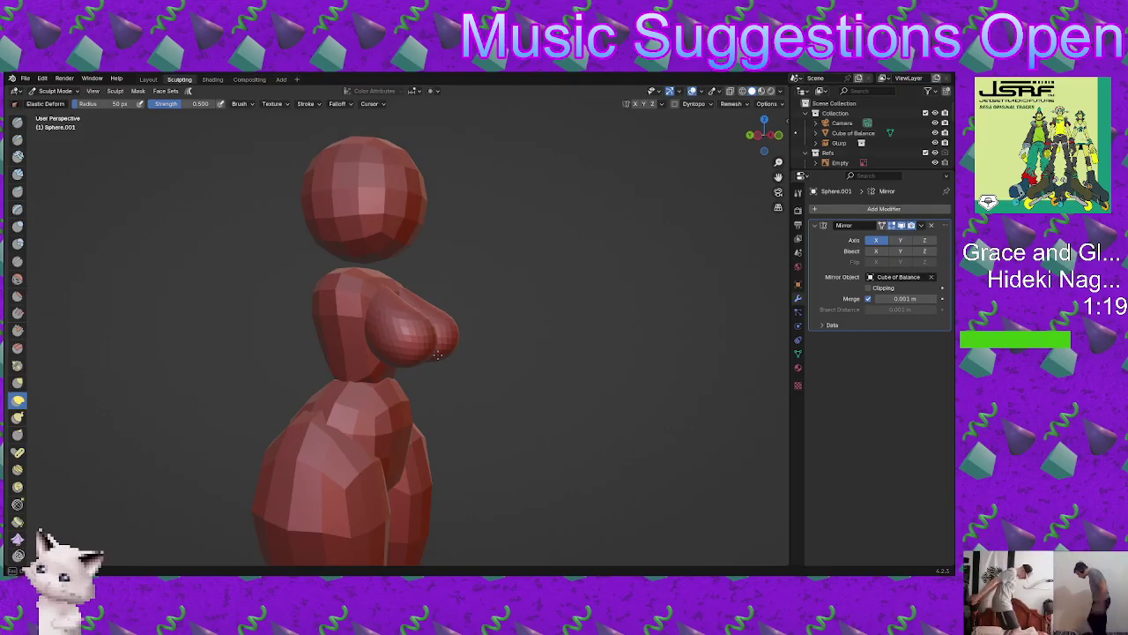
# Step: Inspect the tapered chest forms up close and check them against the full body and the reference images
pyautogui.moveTo(438, 354)
pyautogui.mouseDown(button='middle')
pyautogui.moveTo(454, 336)
pyautogui.moveTo(408, 362)
pyautogui.moveTo(420, 330)
pyautogui.moveTo(388, 345)
pyautogui.moveTo(416, 345)
pyautogui.moveTo(451, 378)
pyautogui.moveTo(461, 461)
pyautogui.mouseUp(button='middle')
pyautogui.scroll(3, 376, 371)
pyautogui.moveTo(374, 372); pyautogui.dragTo(372, 353, button='middle')
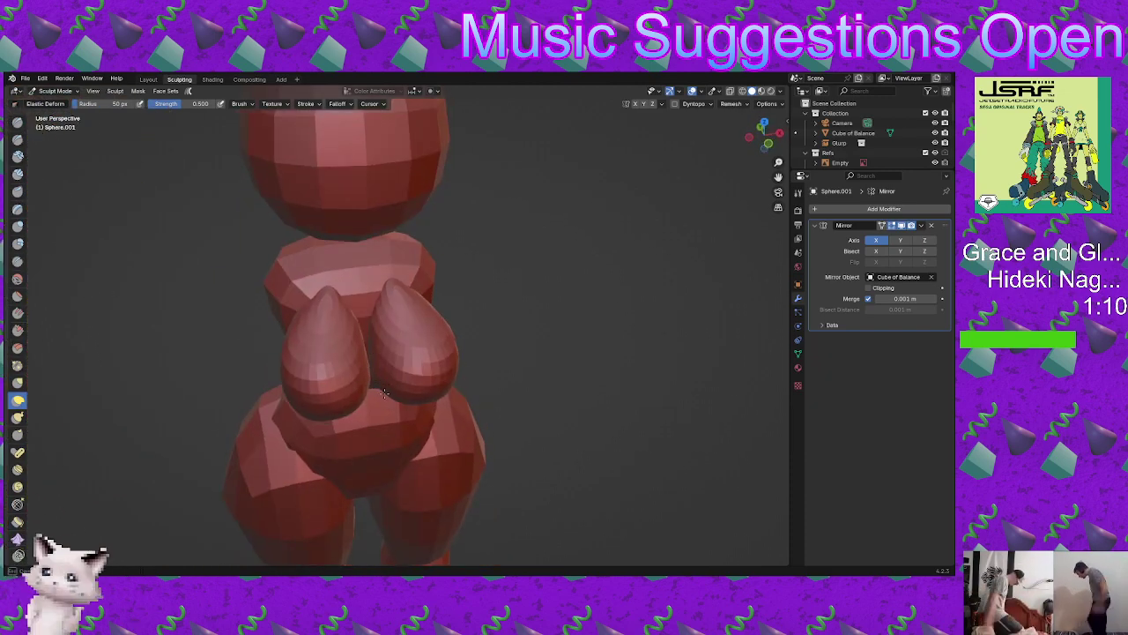
pyautogui.moveTo(393, 428)
pyautogui.mouseDown(button='middle')
pyautogui.moveTo(344, 383)
pyautogui.moveTo(374, 310)
pyautogui.mouseUp(button='middle')
pyautogui.moveTo(384, 356)
pyautogui.mouseDown(button='middle')
pyautogui.moveTo(379, 341)
pyautogui.moveTo(400, 342)
pyautogui.moveTo(398, 362)
pyautogui.moveTo(307, 421)
pyautogui.moveTo(382, 398)
pyautogui.mouseUp(button='middle')
pyautogui.scroll(-3, 386, 394)
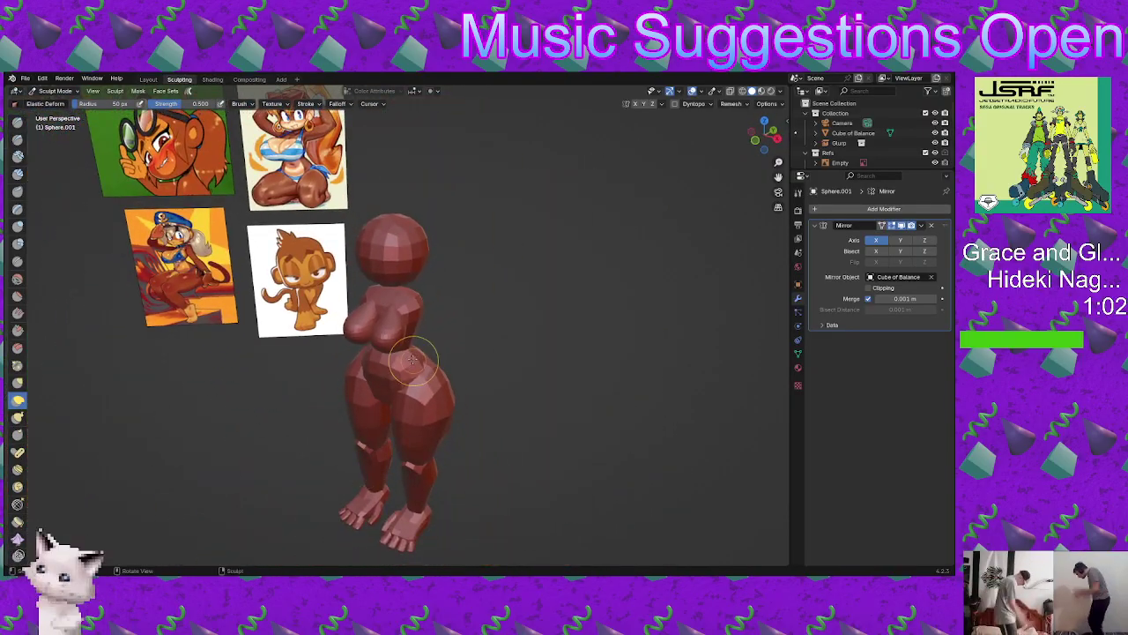
pyautogui.moveTo(411, 347); pyautogui.dragTo(487, 367, button='middle')
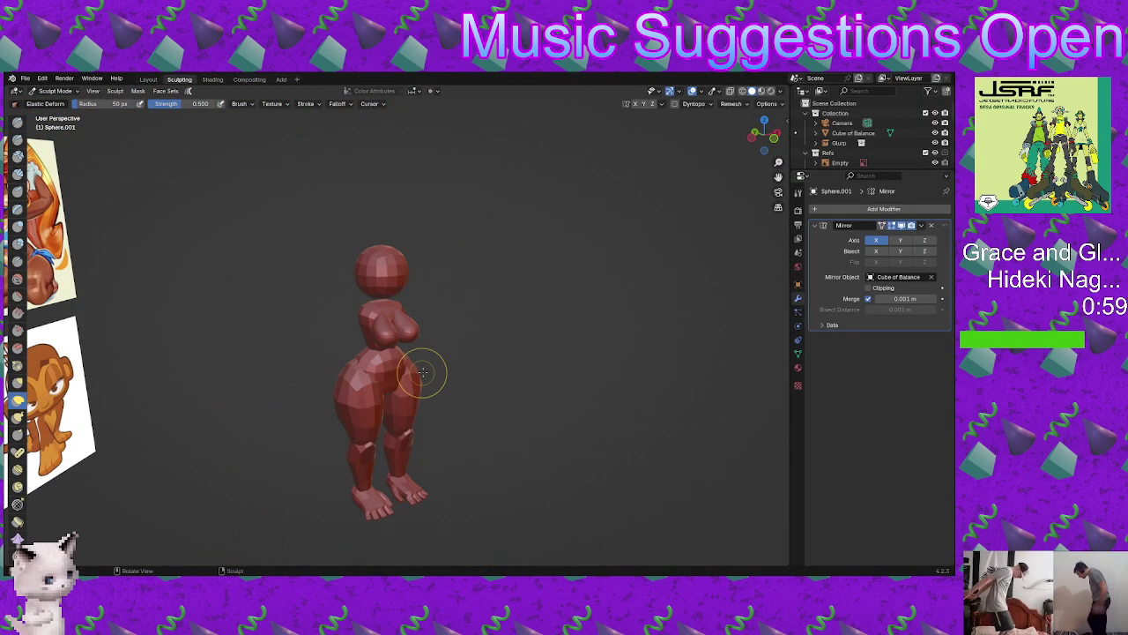
# Step: Return to Object Mode and add a cube mesh to the scene
pyautogui.hotkey('ctrl', 'Tab')
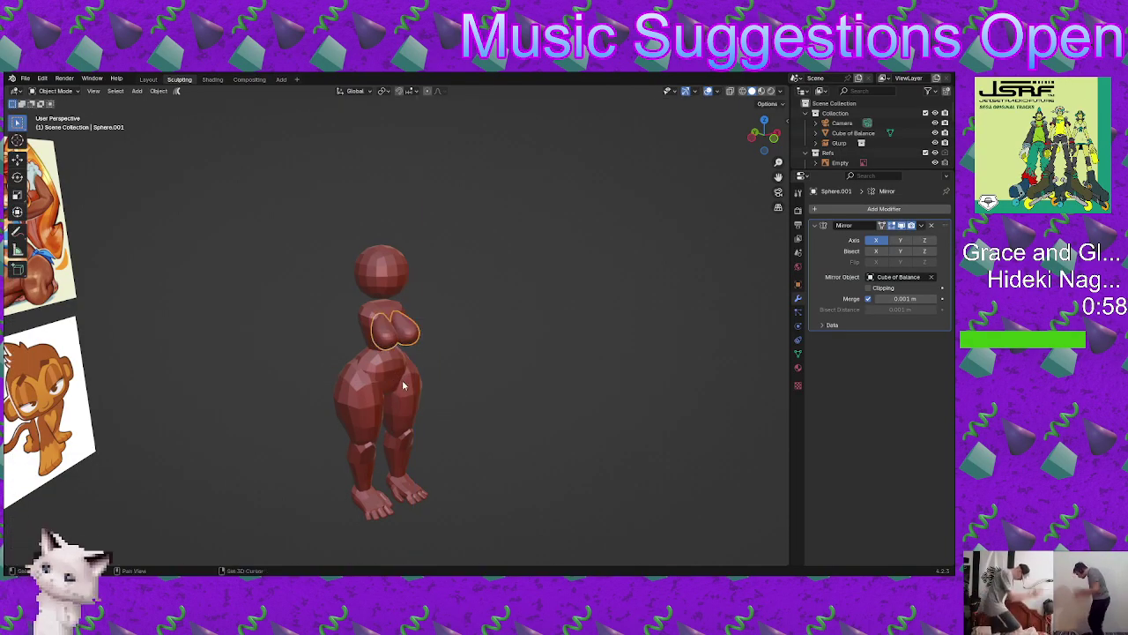
pyautogui.moveTo(455, 399); pyautogui.dragTo(377, 372, button='middle')
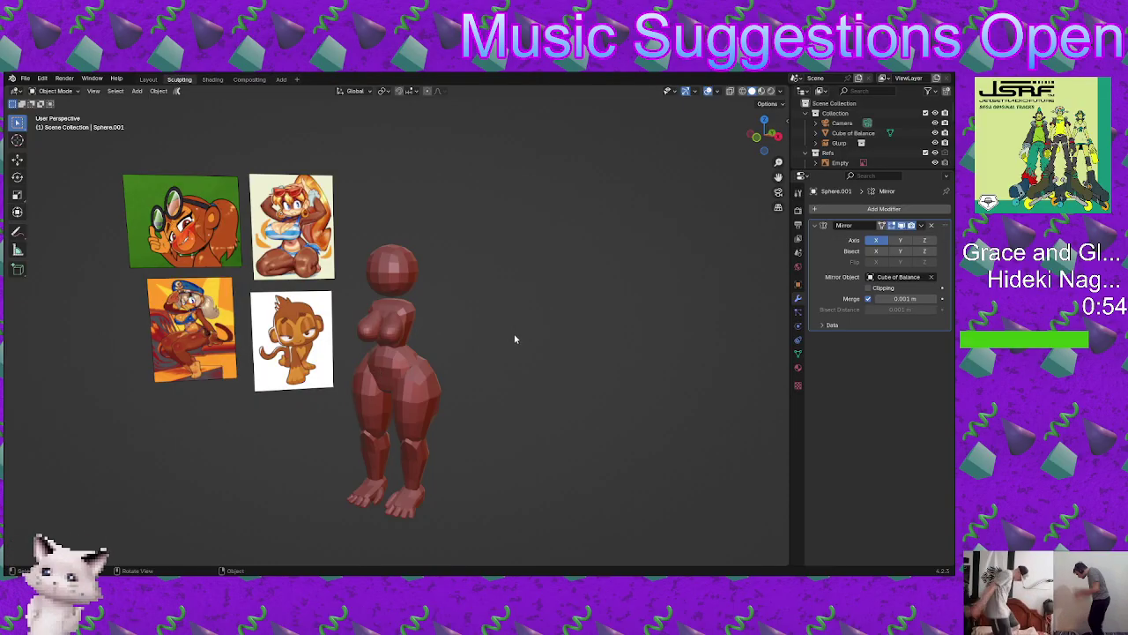
pyautogui.moveTo(516, 335); pyautogui.dragTo(491, 297, button='middle')
pyautogui.hotkey('shift', 'a')
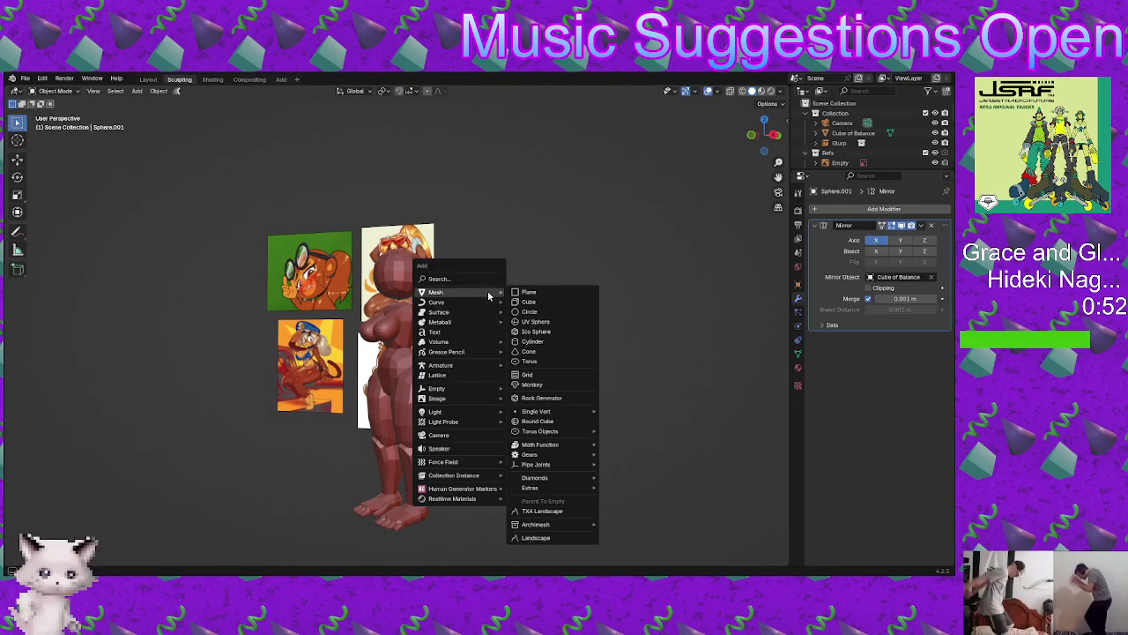
pyautogui.click(548, 300)
# Step: Raise the new cube along the Z axis to chest height and shift it along X to sit beside the upper torso
pyautogui.moveTo(412, 319); pyautogui.dragTo(480, 359, button='middle')
pyautogui.press('g')
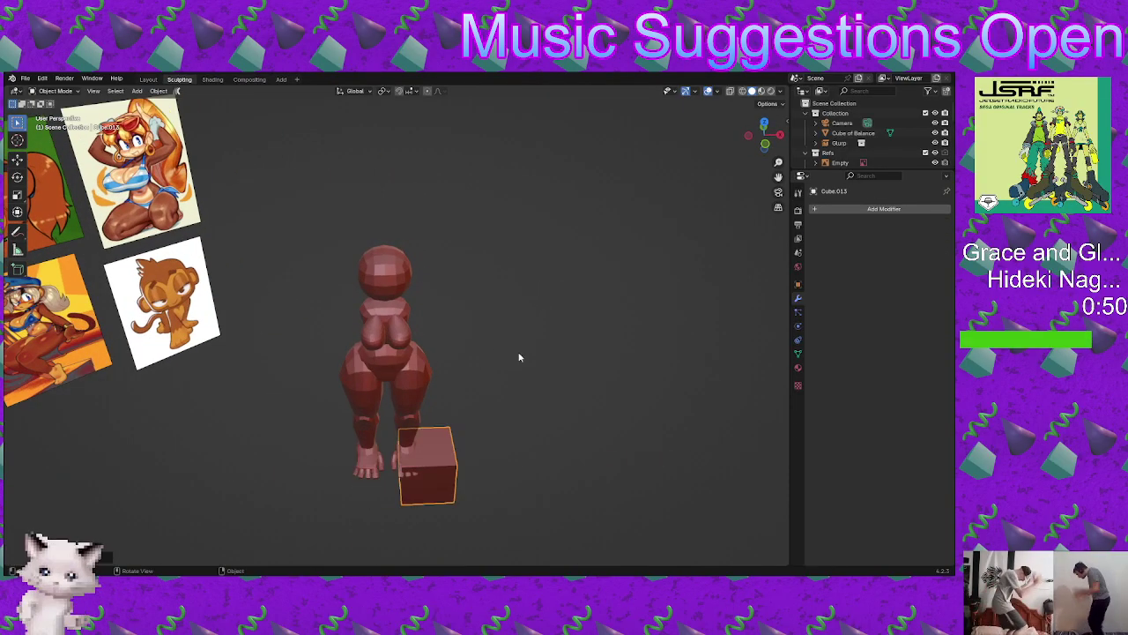
pyautogui.press('z')
pyautogui.click(532, 203)
pyautogui.press('g')
pyautogui.press('x')
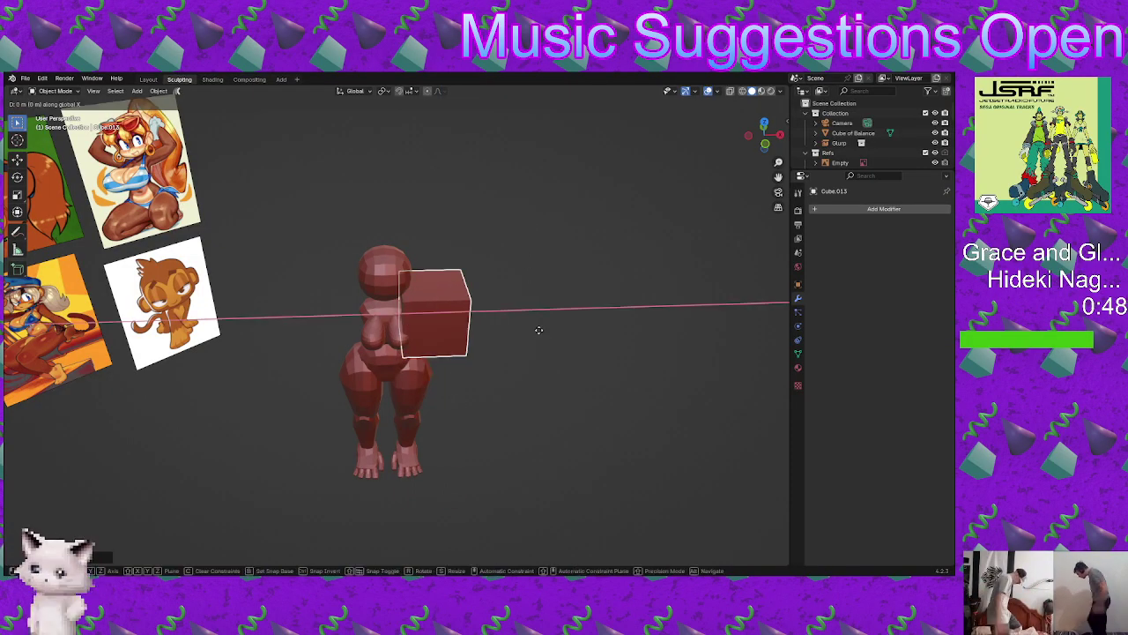
pyautogui.click(624, 319)
# Step: Add a Subdivision Surface modifier to the cube and set its viewport level to 2
pyautogui.click(834, 210)
pyautogui.write('s')
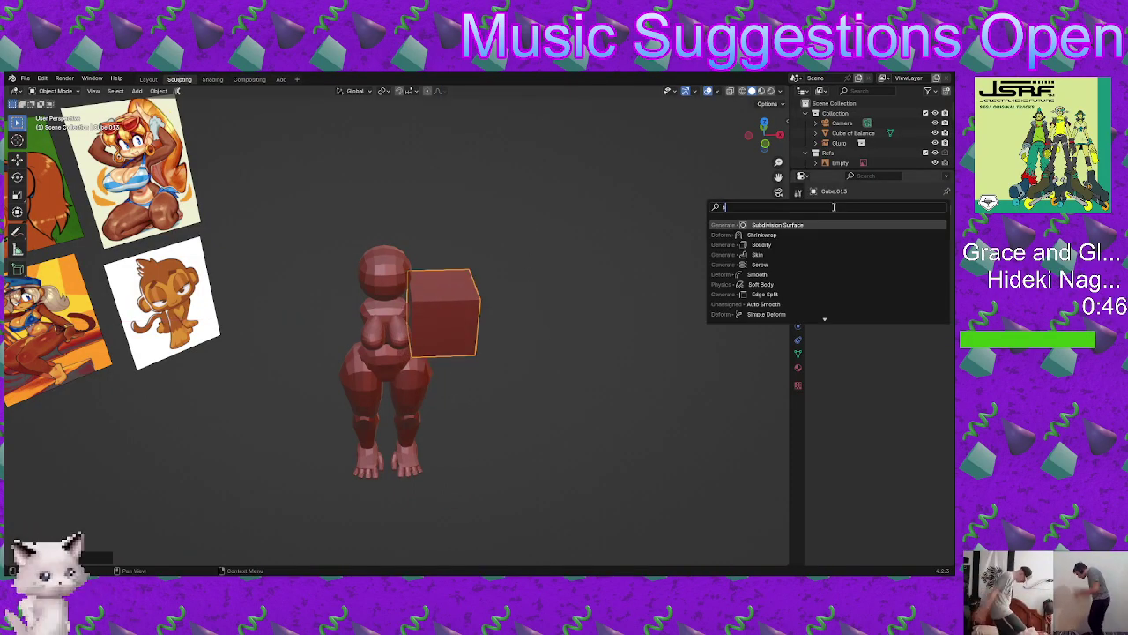
pyautogui.click(823, 221)
pyautogui.click(935, 253)
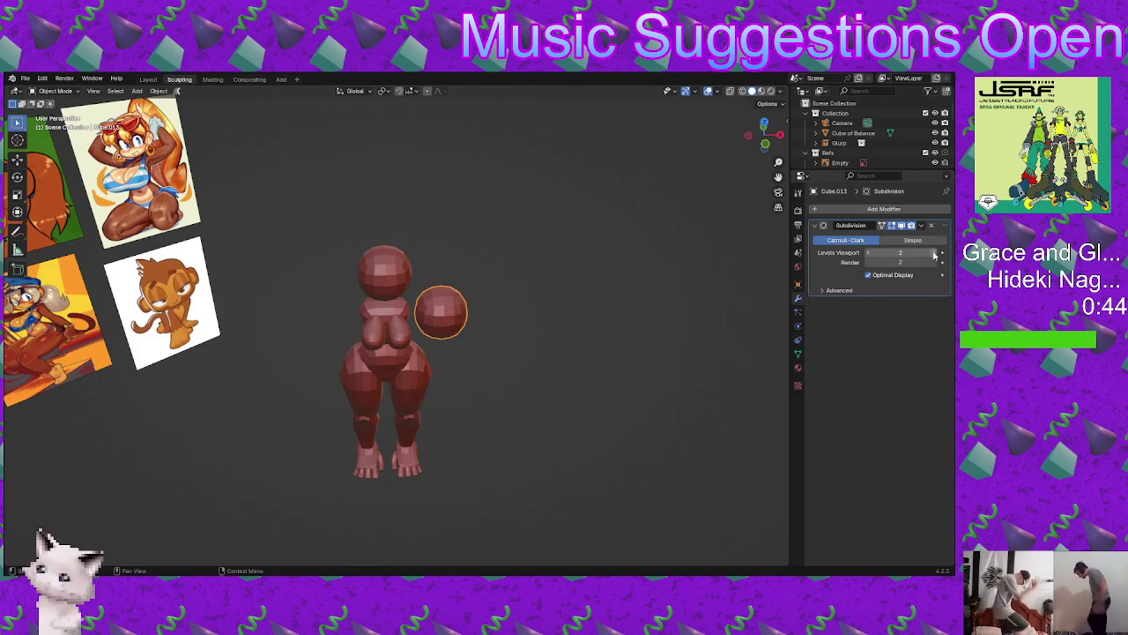
# Step: Apply the Subdivision Surface modifier and add a Mirror modifier that uses Cube of Balance as its mirror object
pyautogui.hotkey('ctrl', 'a')
pyautogui.click(837, 209)
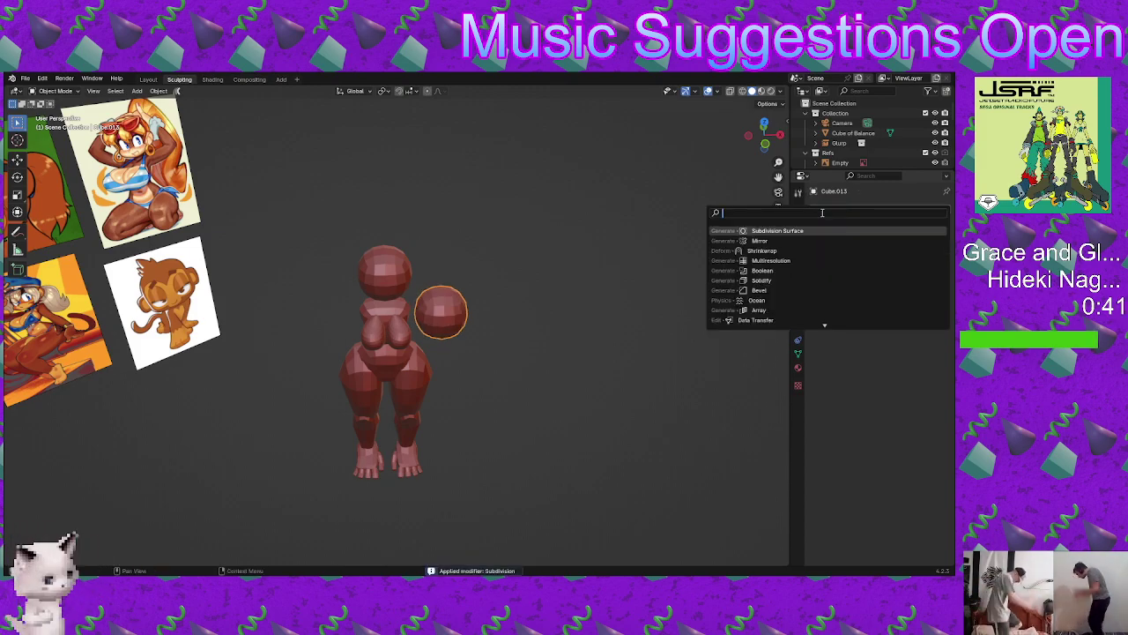
pyautogui.click(785, 240)
pyautogui.moveTo(520, 254); pyautogui.dragTo(513, 354, button='middle')
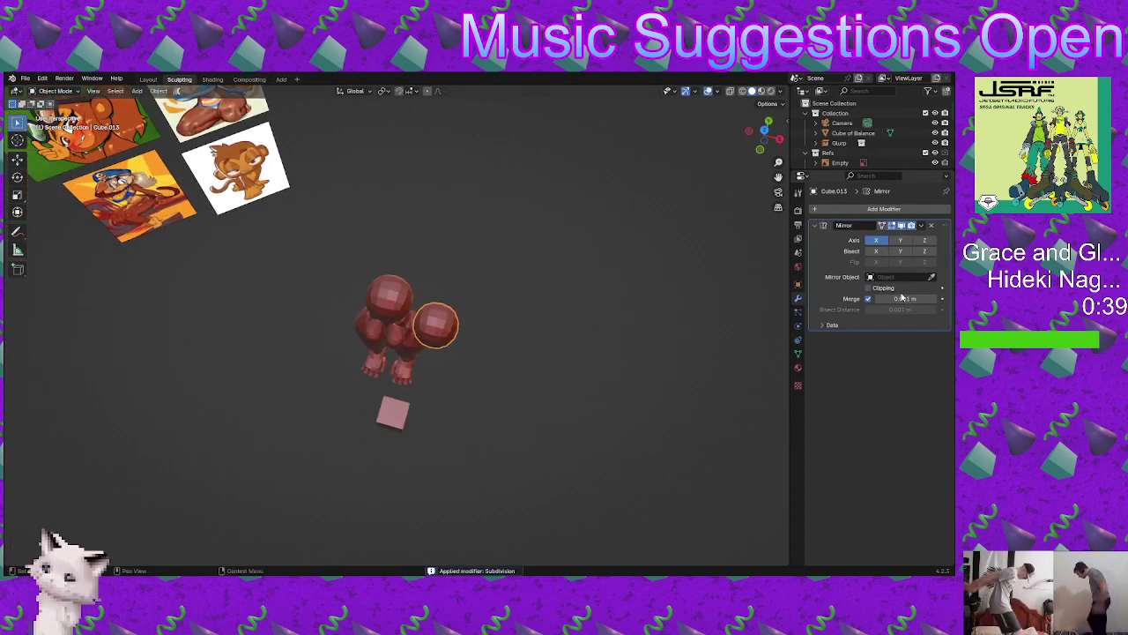
pyautogui.click(393, 413)
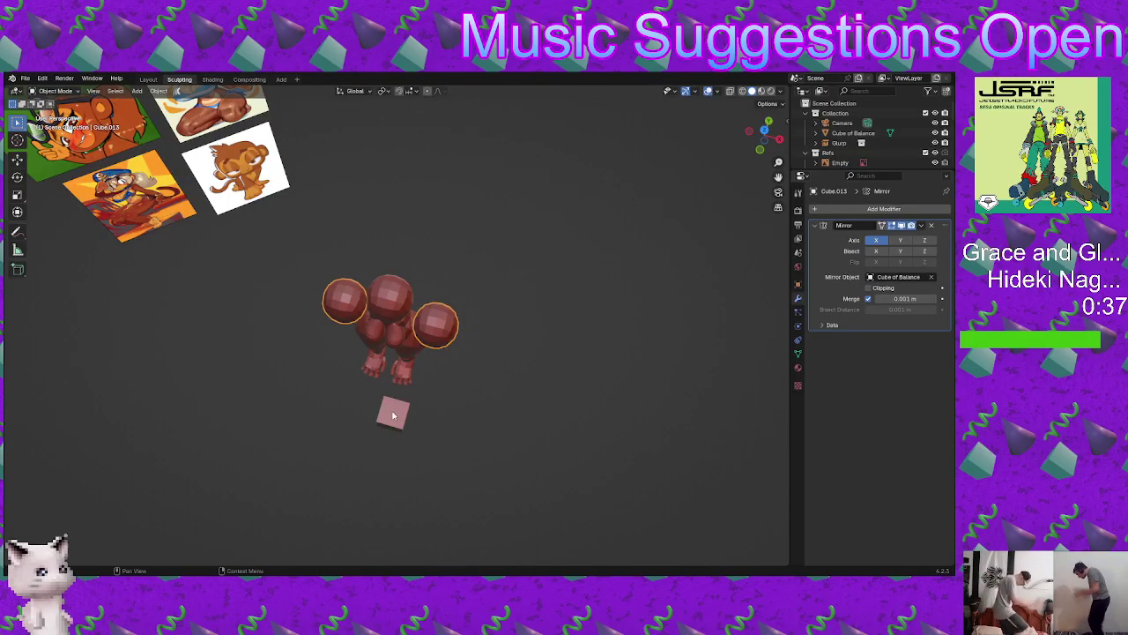
# Step: Shift the mirrored spheres along X toward the torso, scale them down slightly and adjust their height along Z at the shoulders
pyautogui.scroll(3, 408, 406)
pyautogui.moveTo(423, 400); pyautogui.dragTo(480, 349, button='middle')
pyautogui.scroll(3, 481, 348)
pyautogui.press('g')
pyautogui.press('x')
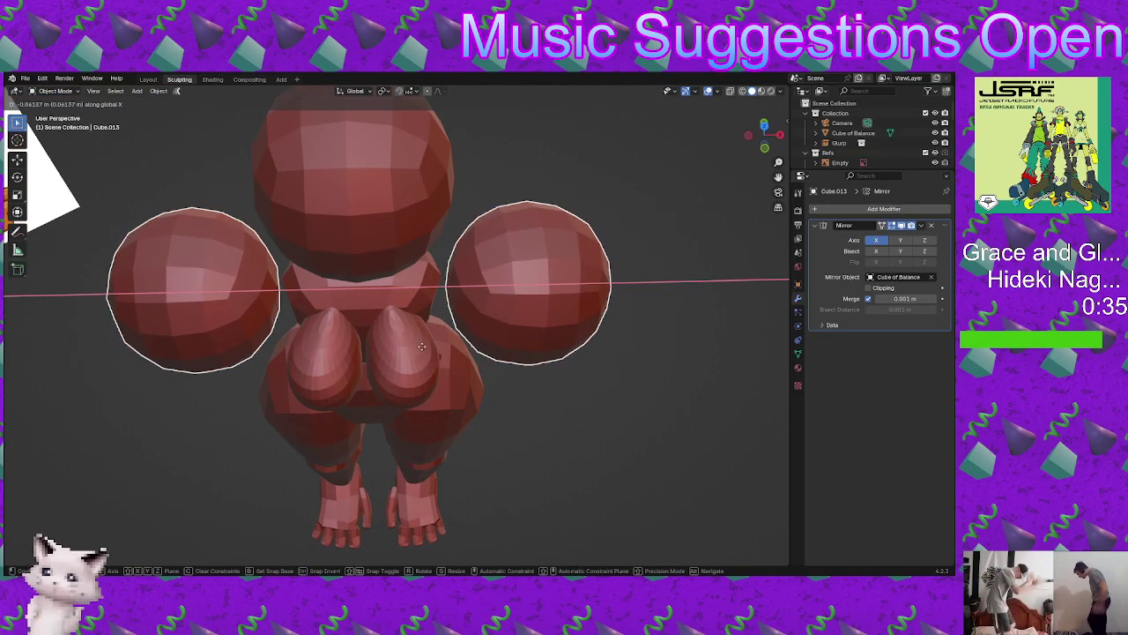
pyautogui.click(350, 338)
pyautogui.moveTo(350, 338); pyautogui.dragTo(572, 359, button='middle')
pyautogui.press('s')
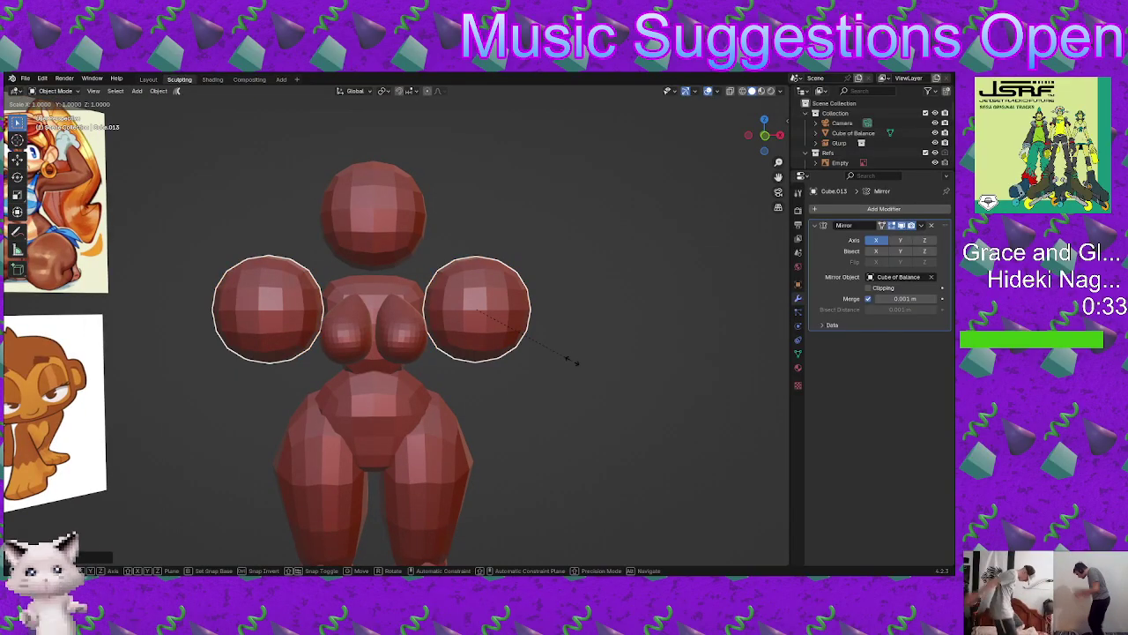
pyautogui.press('z')
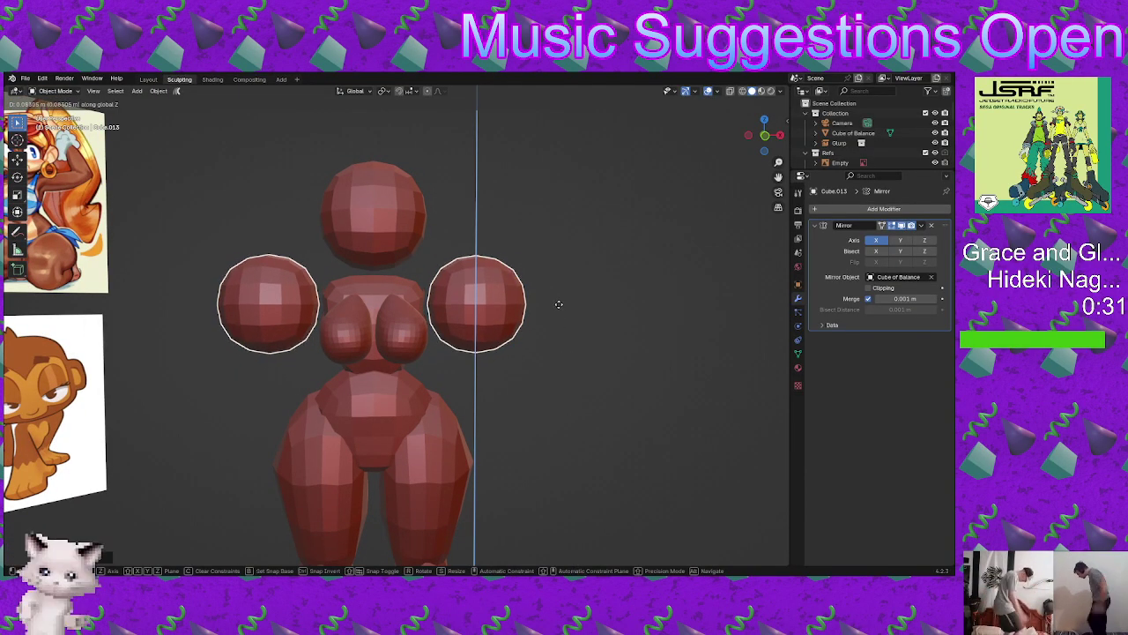
pyautogui.click(559, 312)
# Step: Switch to Sculpt Mode and squash the mirrored spheres into flat, horizontal arm shapes with Elastic Deform in the front view
pyautogui.moveTo(559, 312); pyautogui.dragTo(297, 288, button='middle')
pyautogui.moveTo(202, 173); pyautogui.dragTo(236, 161, button='middle')
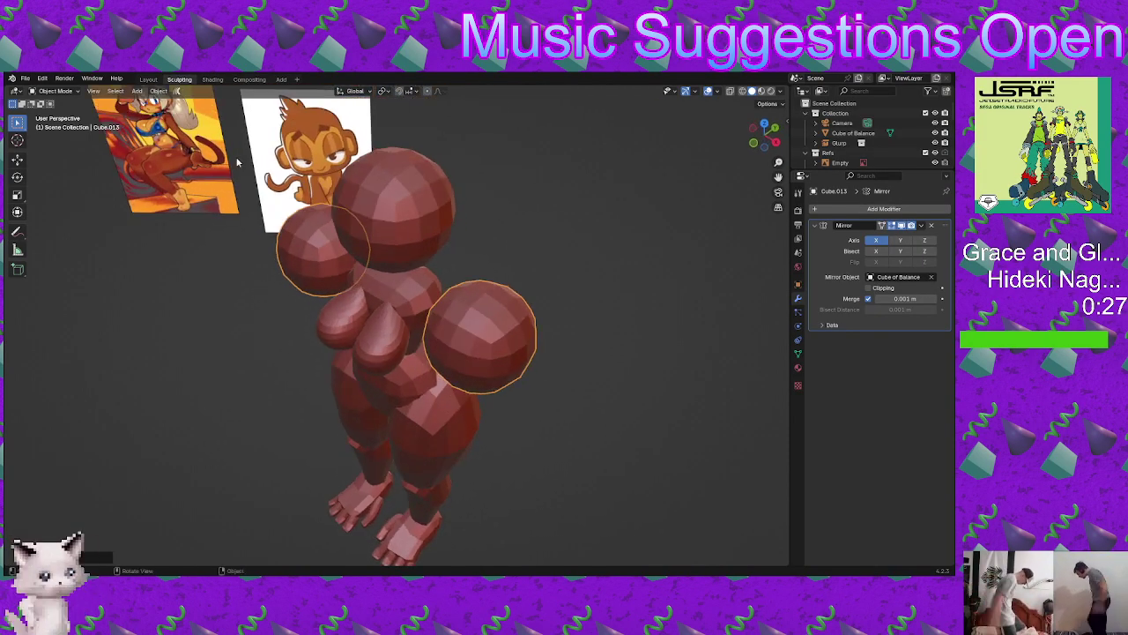
pyautogui.hotkey('ctrl', 'Tab')
pyautogui.click(204, 214)
pyautogui.moveTo(212, 238); pyautogui.dragTo(347, 227, button='middle')
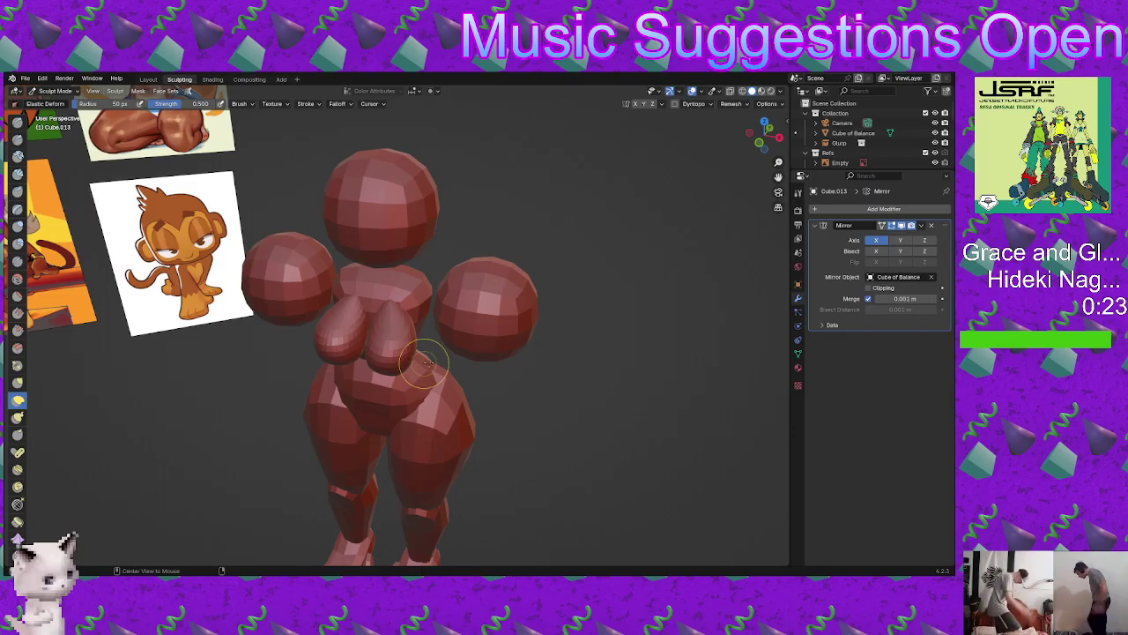
pyautogui.moveTo(428, 361)
pyautogui.keyDown('alt'); pyautogui.mouseDown(button='middle')
pyautogui.moveTo(569, 378)
pyautogui.moveTo(391, 335)
pyautogui.moveTo(408, 366)
pyautogui.mouseUp(button='middle'); pyautogui.keyUp('alt')
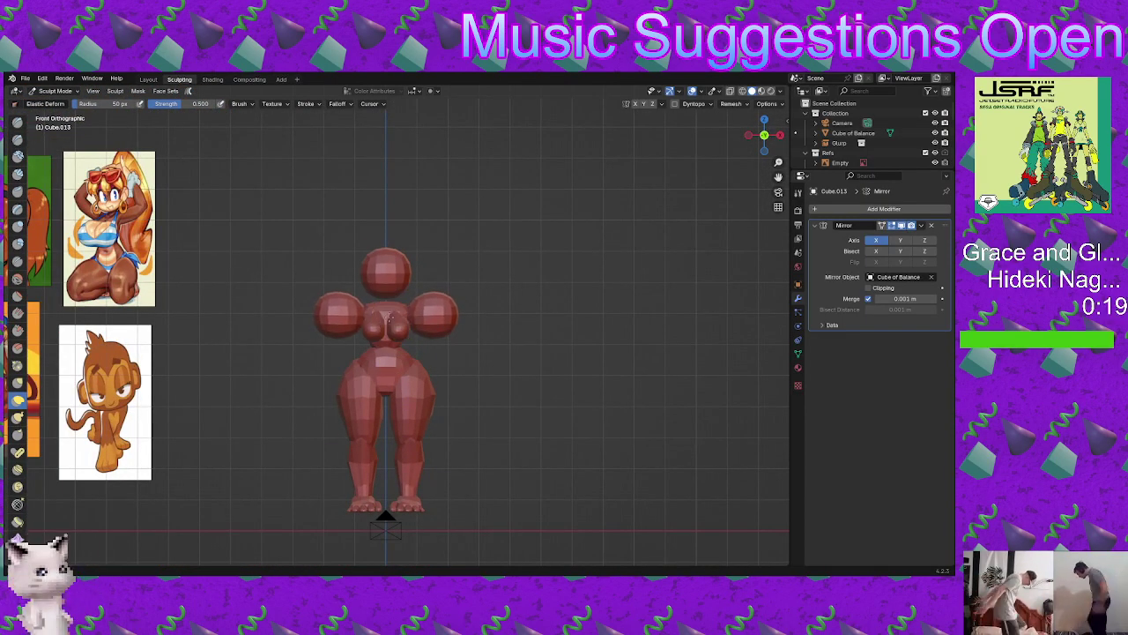
pyautogui.scroll(1, 423, 339)
pyautogui.moveTo(428, 347)
pyautogui.mouseDown()
pyautogui.moveTo(434, 328)
pyautogui.moveTo(462, 351)
pyautogui.moveTo(453, 323)
pyautogui.moveTo(465, 307)
pyautogui.mouseUp()
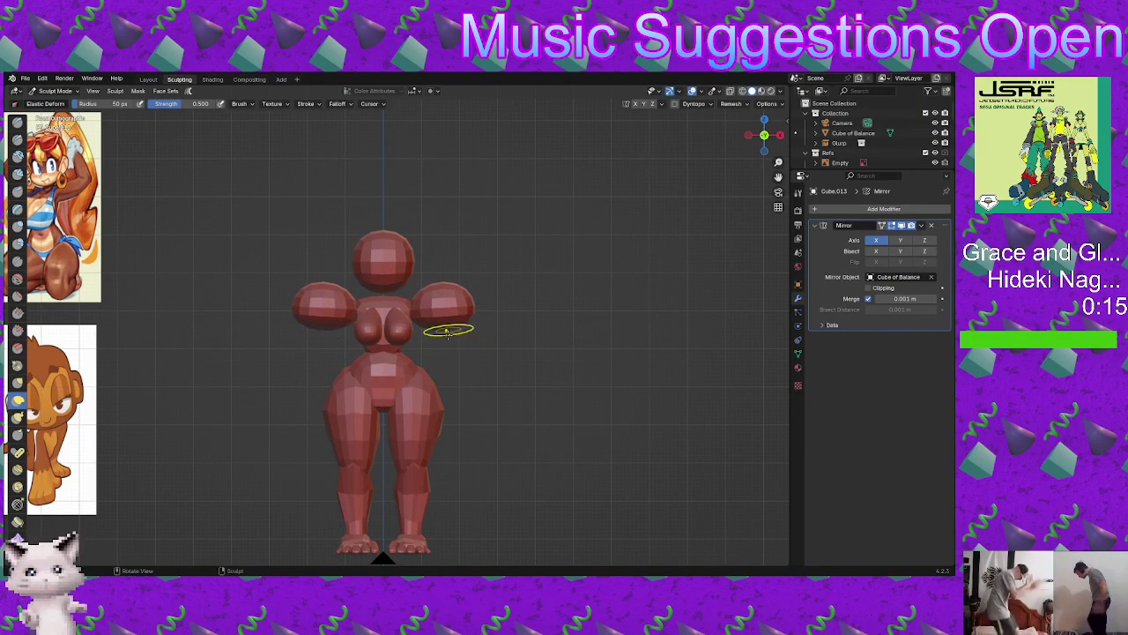
pyautogui.hotkey('ctrl', 'z')
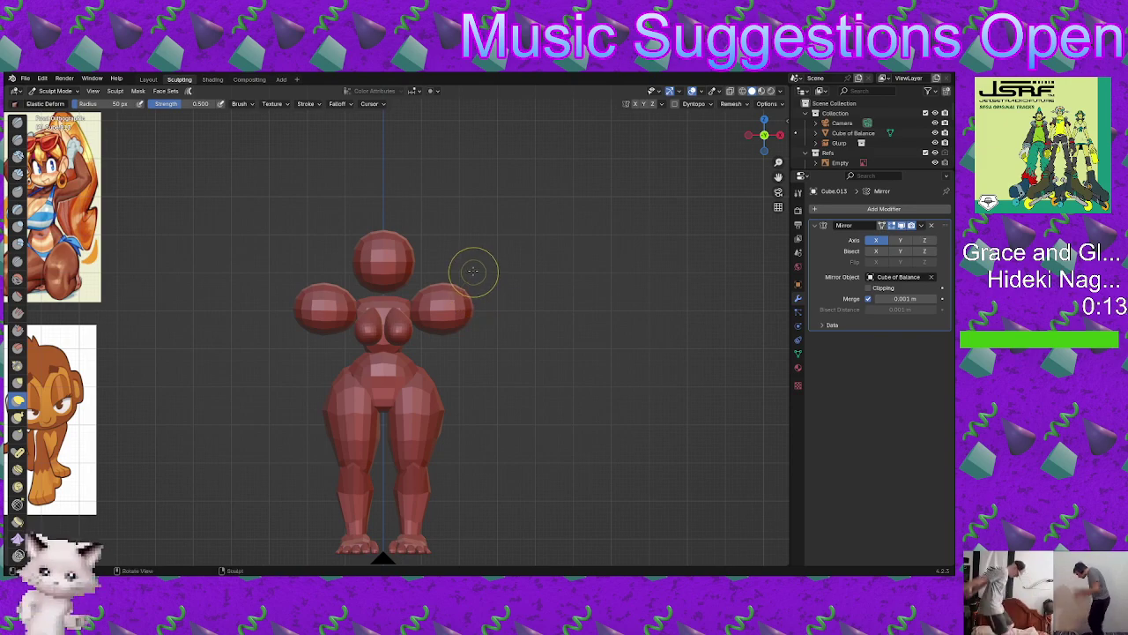
pyautogui.moveTo(445, 278); pyautogui.dragTo(438, 300)
pyautogui.moveTo(424, 278)
pyautogui.mouseDown()
pyautogui.moveTo(426, 308)
pyautogui.moveTo(455, 311)
pyautogui.mouseUp()
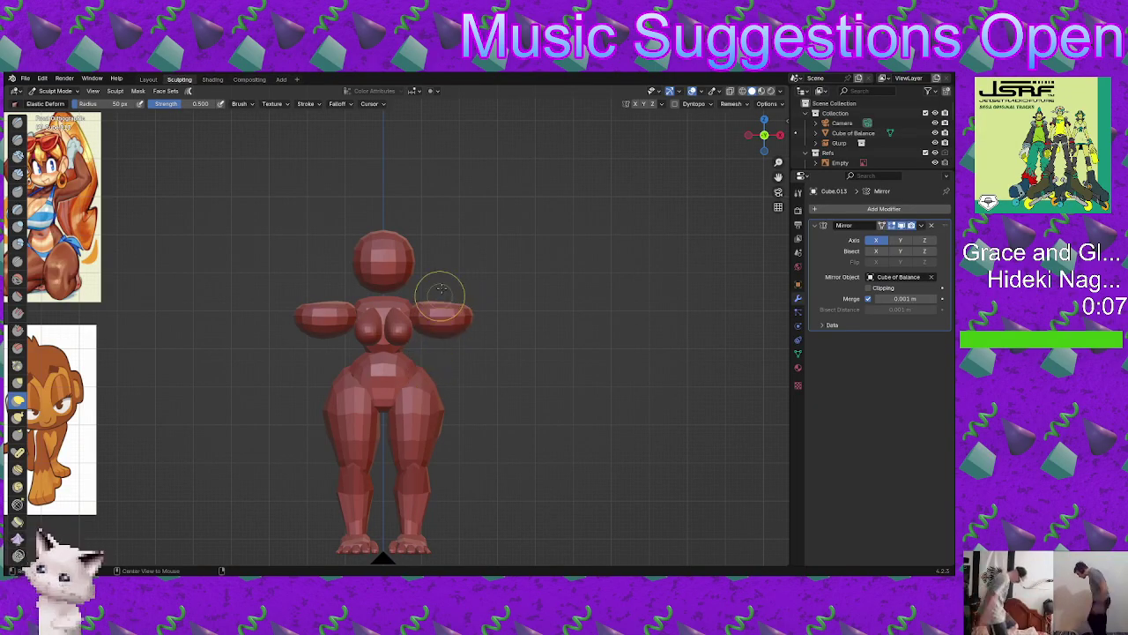
# Step: Flatten the arm shapes front to back and stretch them outward with Elastic Deform in the top view
pyautogui.keyDown('alt'); pyautogui.moveTo(441, 297); pyautogui.dragTo(433, 373, button='middle'); pyautogui.keyUp('alt')
pyautogui.moveTo(426, 289)
pyautogui.mouseDown()
pyautogui.moveTo(422, 316)
pyautogui.moveTo(454, 313)
pyautogui.mouseUp()
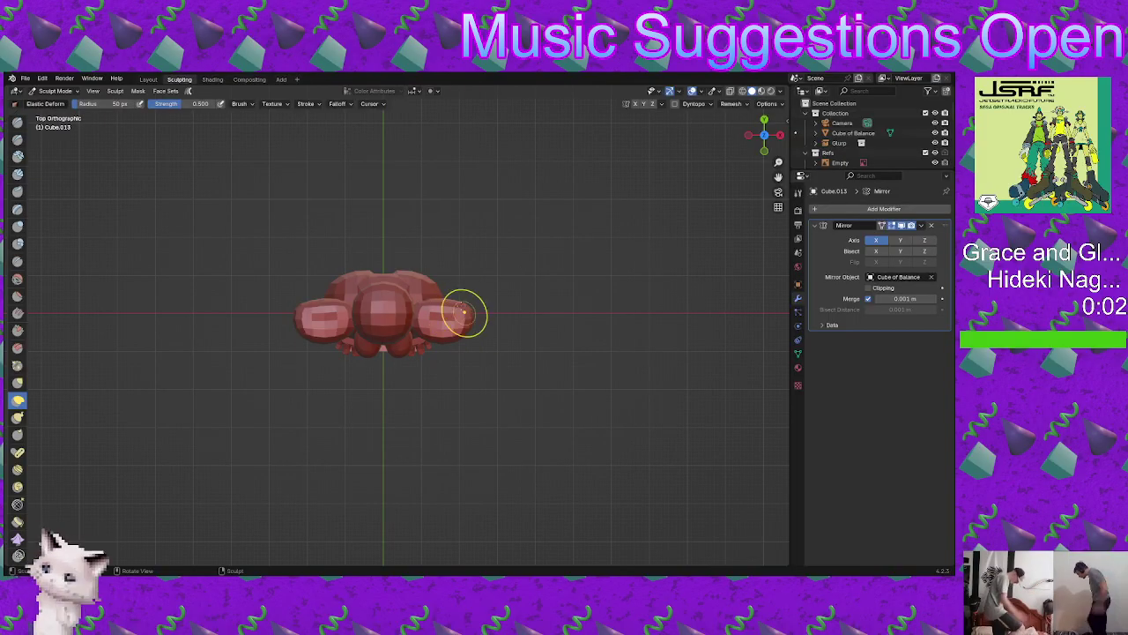
pyautogui.scroll(2, 448, 327)
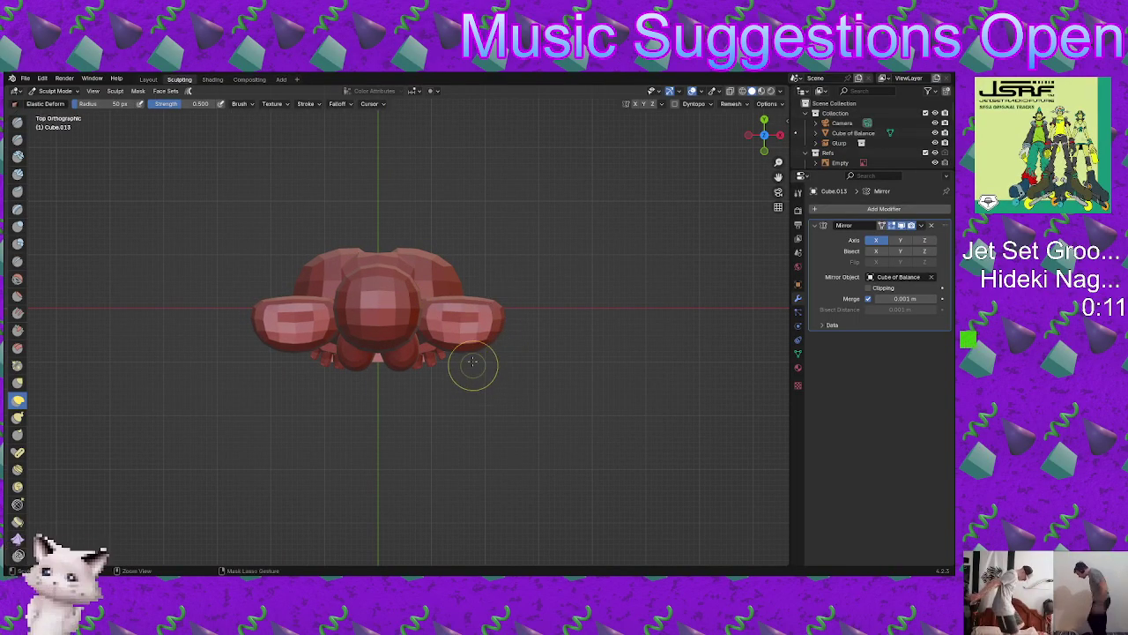
pyautogui.scroll(-2, 429, 369)
pyautogui.scroll(2, 454, 352)
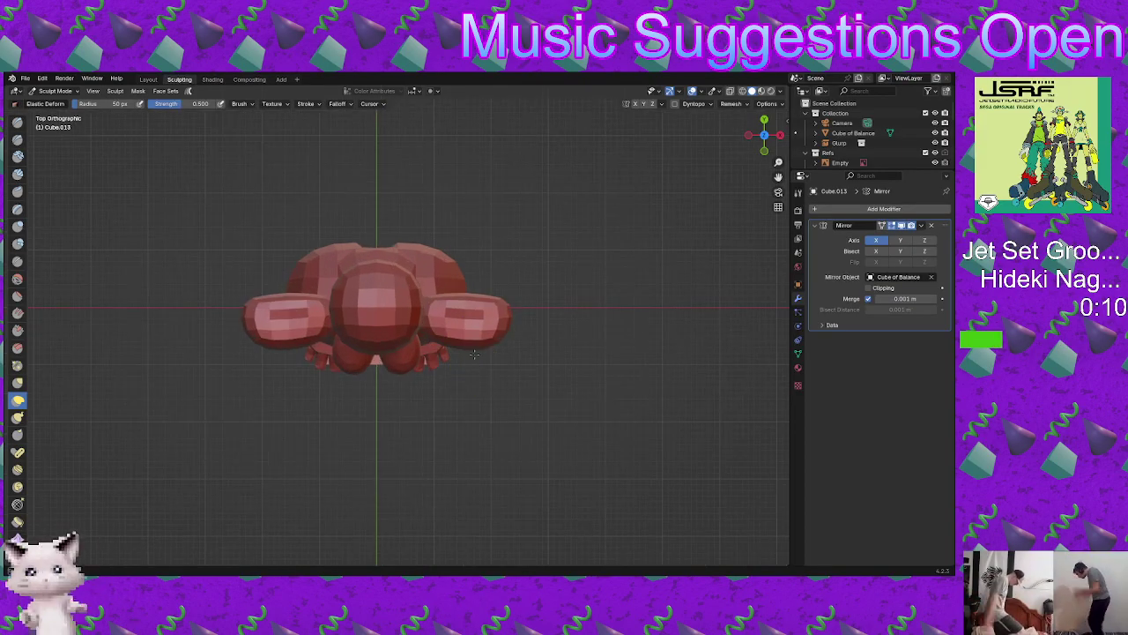
pyautogui.scroll(2, 473, 340)
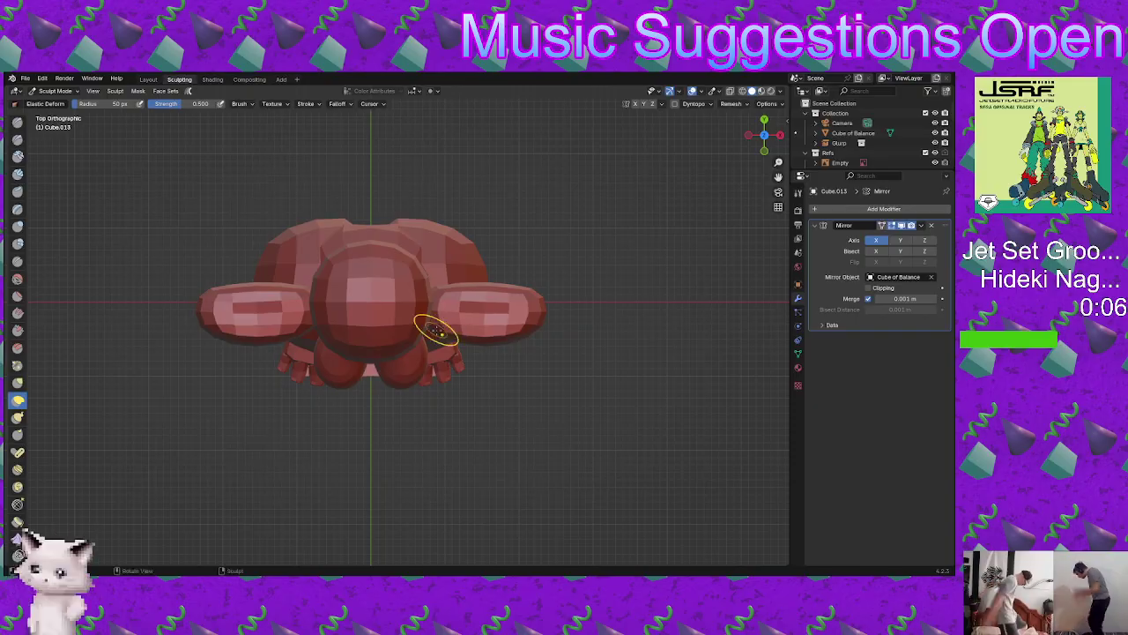
# Step: Slim the arms from several angles and taper their inner ends toward the upper torso
pyautogui.moveTo(479, 344); pyautogui.dragTo(527, 307, button='middle')
pyautogui.moveTo(502, 292)
pyautogui.mouseDown()
pyautogui.moveTo(464, 301)
pyautogui.moveTo(462, 328)
pyautogui.mouseUp()
pyautogui.moveTo(533, 349)
pyautogui.mouseDown(button='middle')
pyautogui.moveTo(533, 291)
pyautogui.moveTo(510, 264)
pyautogui.mouseUp(button='middle')
pyautogui.moveTo(507, 330)
pyautogui.keyDown('shift'); pyautogui.mouseDown(button='middle')
pyautogui.moveTo(488, 377)
pyautogui.moveTo(462, 340)
pyautogui.mouseUp(button='middle'); pyautogui.keyUp('shift')
pyautogui.scroll(-2, 459, 388)
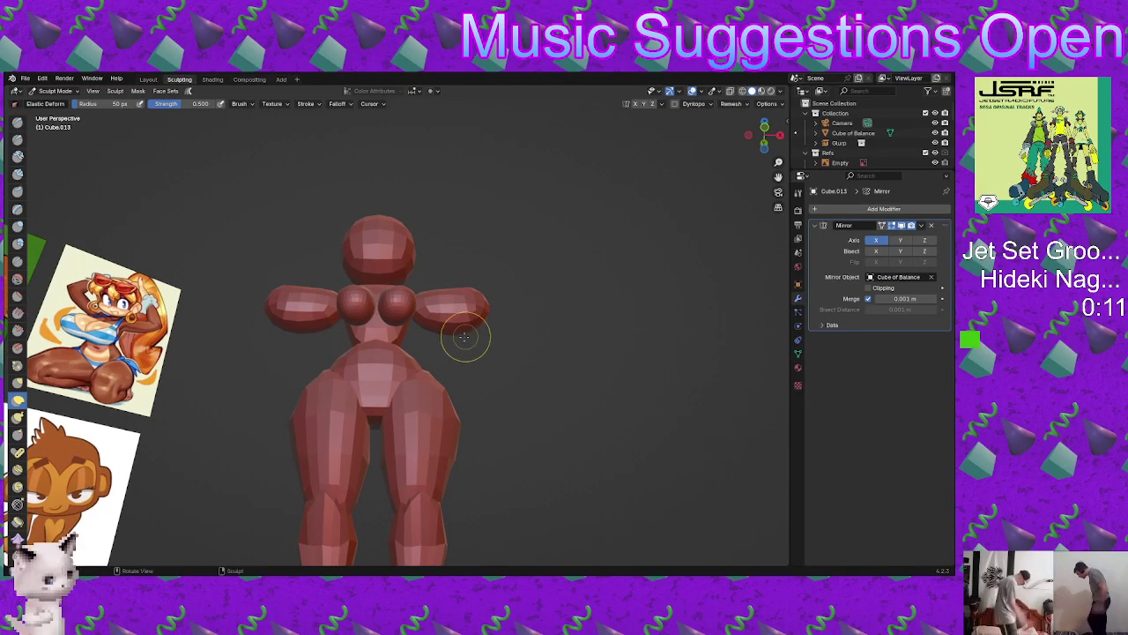
pyautogui.moveTo(456, 319); pyautogui.dragTo(430, 310)
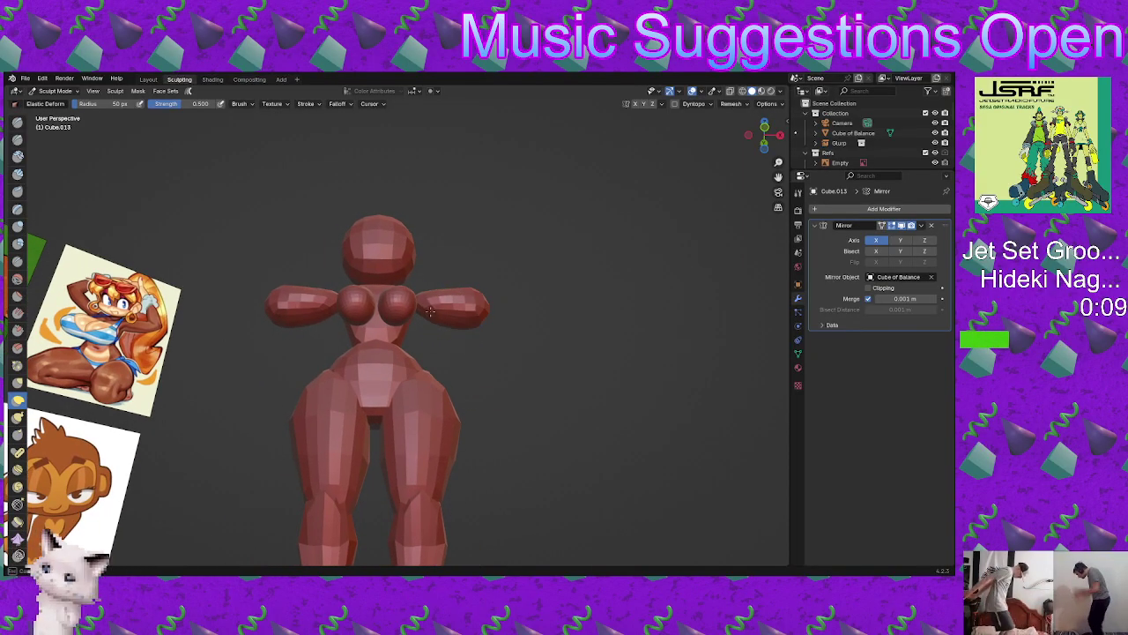
# Step: Lengthen the arms and pull their inner ends up over the upper torso to form shoulders, working around the model
pyautogui.moveTo(424, 305); pyautogui.dragTo(385, 361, button='middle')
pyautogui.moveTo(399, 313); pyautogui.dragTo(427, 319, button='middle')
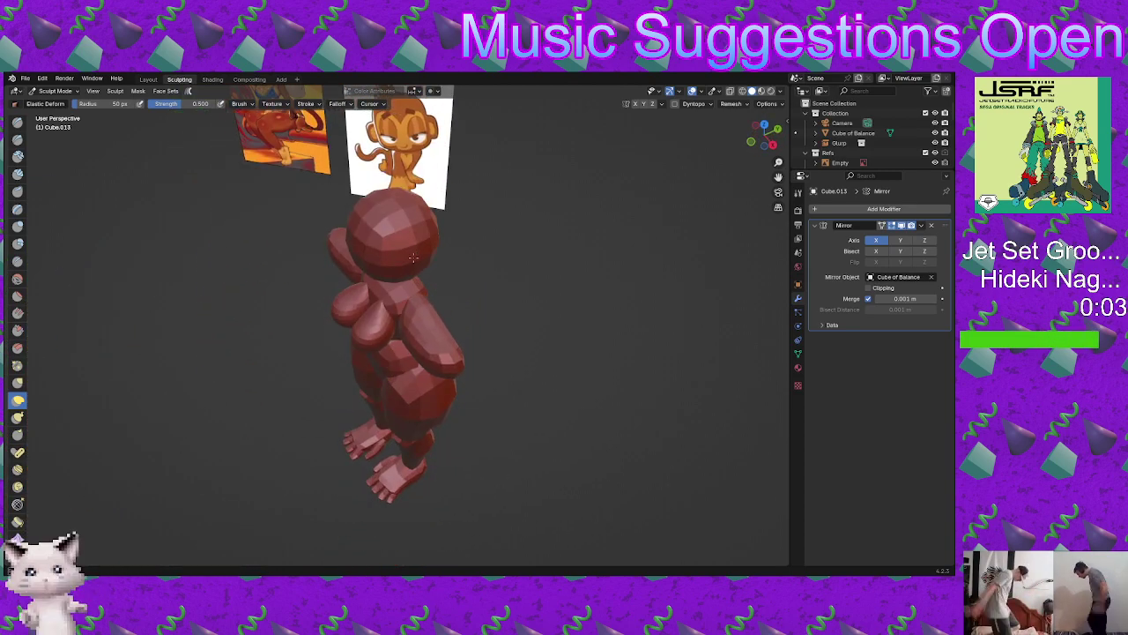
pyautogui.moveTo(413, 256); pyautogui.dragTo(402, 329, button='middle')
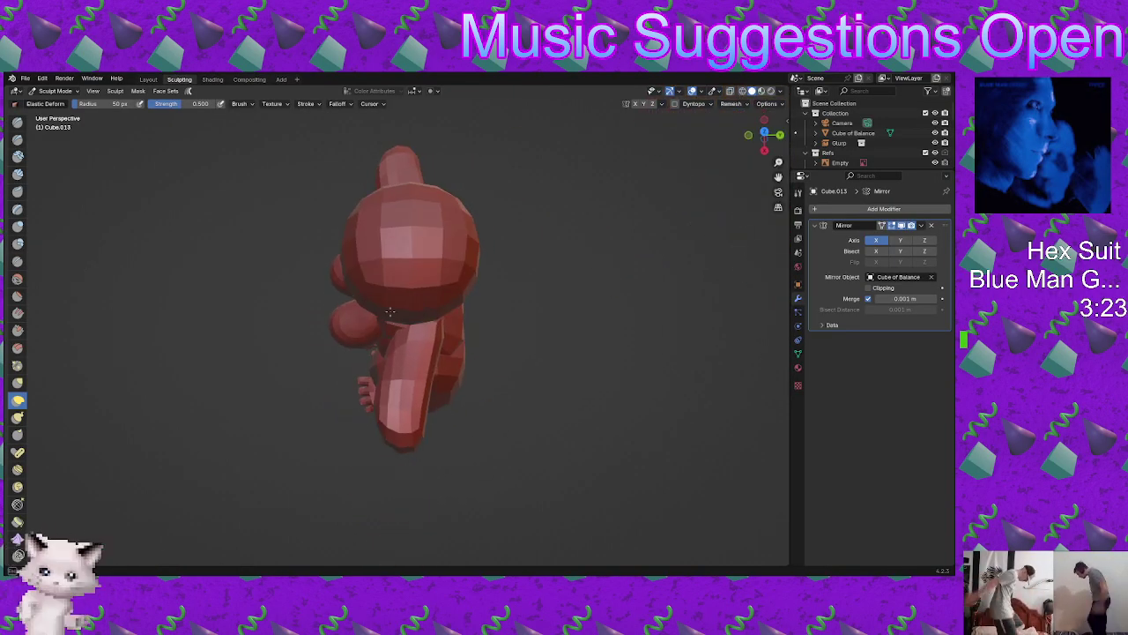
pyautogui.moveTo(381, 288); pyautogui.dragTo(470, 294, button='middle')
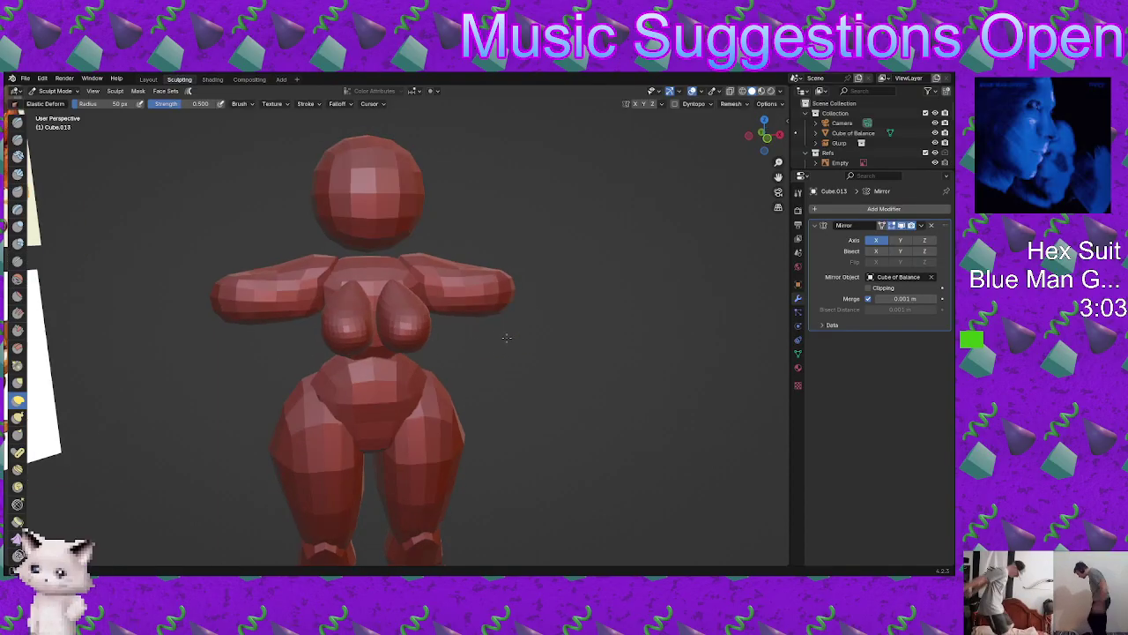
pyautogui.moveTo(470, 327)
pyautogui.mouseDown(button='middle')
pyautogui.moveTo(486, 365)
pyautogui.moveTo(464, 373)
pyautogui.moveTo(468, 358)
pyautogui.moveTo(486, 373)
pyautogui.moveTo(481, 332)
pyautogui.moveTo(479, 354)
pyautogui.mouseUp(button='middle')
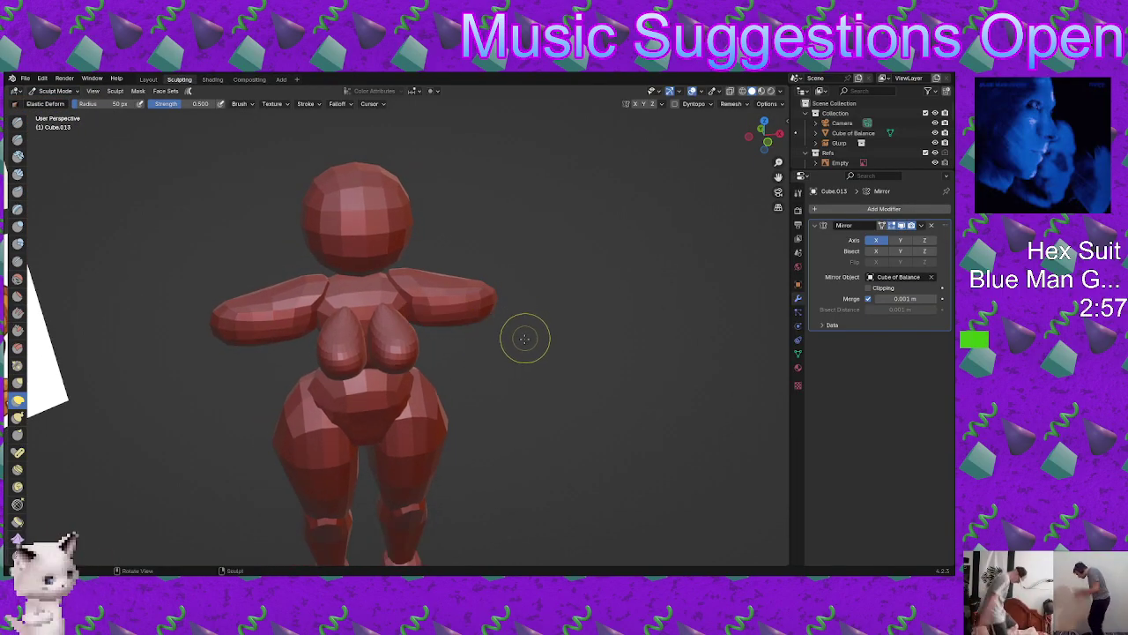
# Step: Refine the arms' contours and shoulder ends against the chest with Elastic Deform in the front view
pyautogui.moveTo(395, 428)
pyautogui.keyDown('alt'); pyautogui.mouseDown(button='middle')
pyautogui.moveTo(374, 414)
pyautogui.moveTo(189, 423)
pyautogui.moveTo(425, 396)
pyautogui.mouseUp(button='middle'); pyautogui.keyUp('alt')
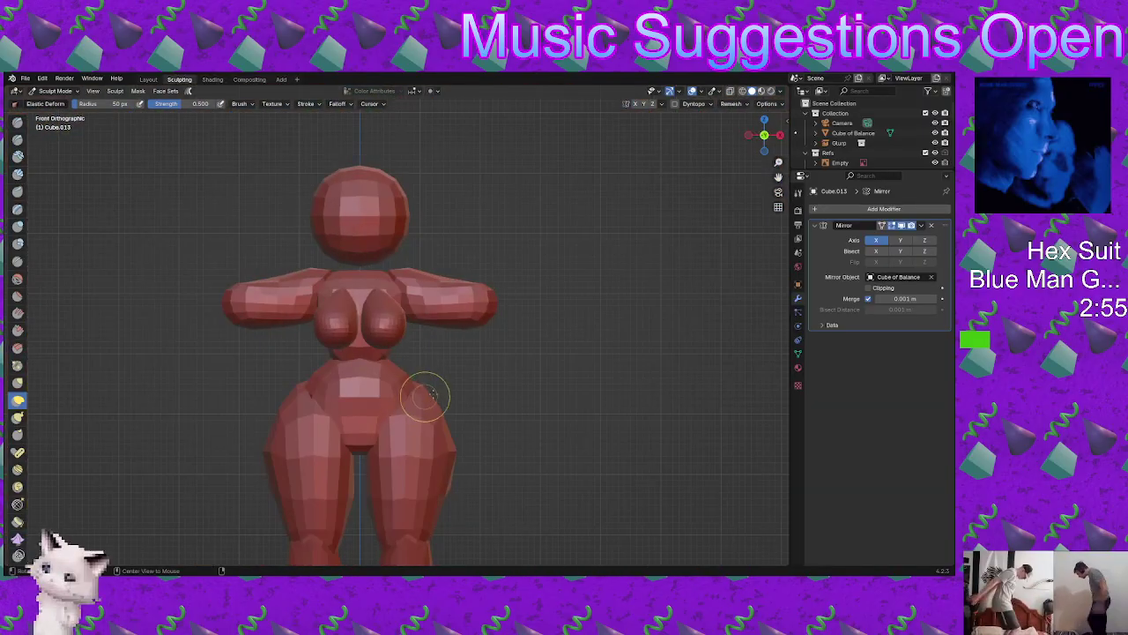
pyautogui.keyDown('ctrl'); pyautogui.moveTo(487, 365); pyautogui.dragTo(482, 335, button='middle'); pyautogui.keyUp('ctrl')
pyautogui.scroll(1, 480, 335)
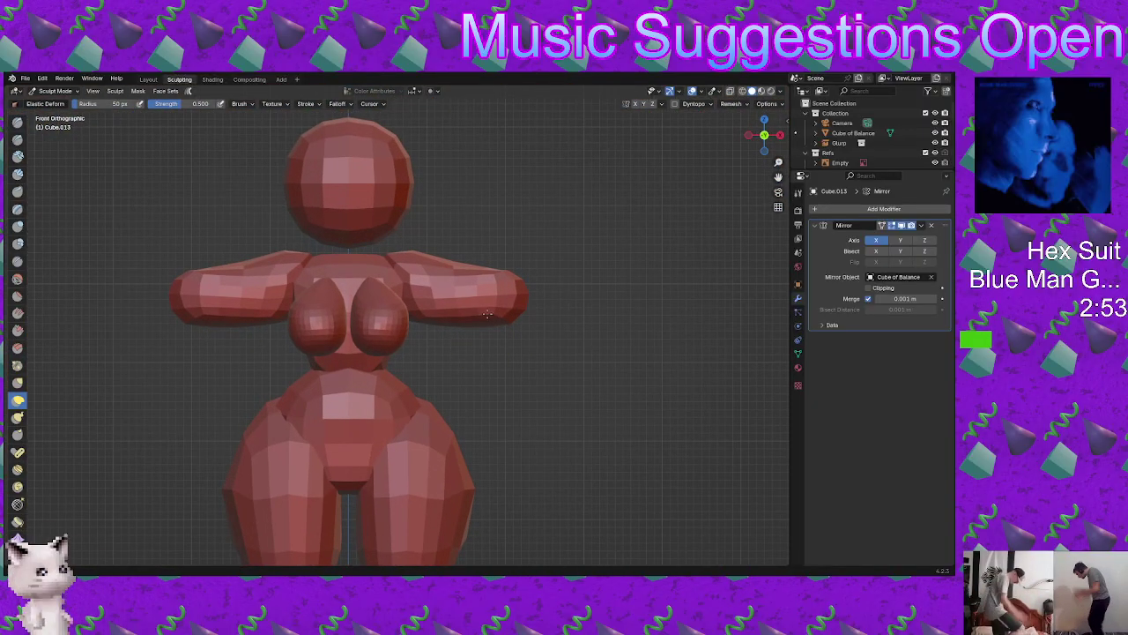
pyautogui.scroll(-1, 492, 339)
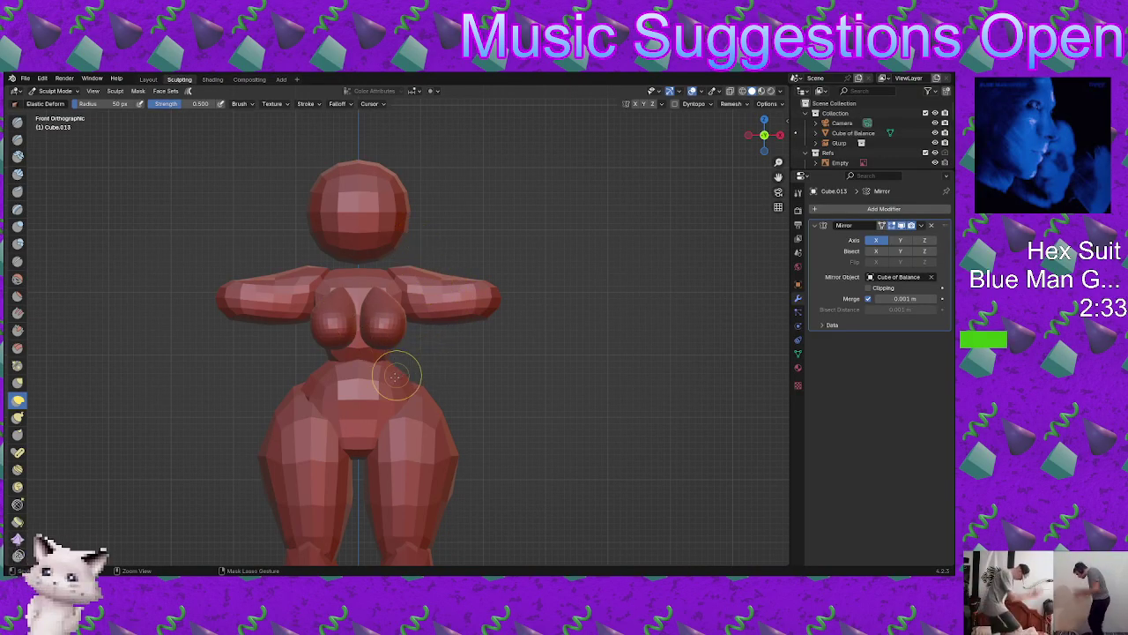
pyautogui.keyDown('ctrl'); pyautogui.moveTo(388, 376); pyautogui.dragTo(386, 331, button='middle'); pyautogui.keyUp('ctrl')
pyautogui.keyDown('shift'); pyautogui.moveTo(418, 268); pyautogui.dragTo(423, 326, button='middle'); pyautogui.keyUp('shift')
pyautogui.keyDown('ctrl'); pyautogui.moveTo(423, 326); pyautogui.dragTo(420, 305, button='middle'); pyautogui.keyUp('ctrl')
pyautogui.moveTo(418, 300)
pyautogui.mouseDown()
pyautogui.moveTo(411, 321)
pyautogui.moveTo(384, 324)
pyautogui.mouseUp()
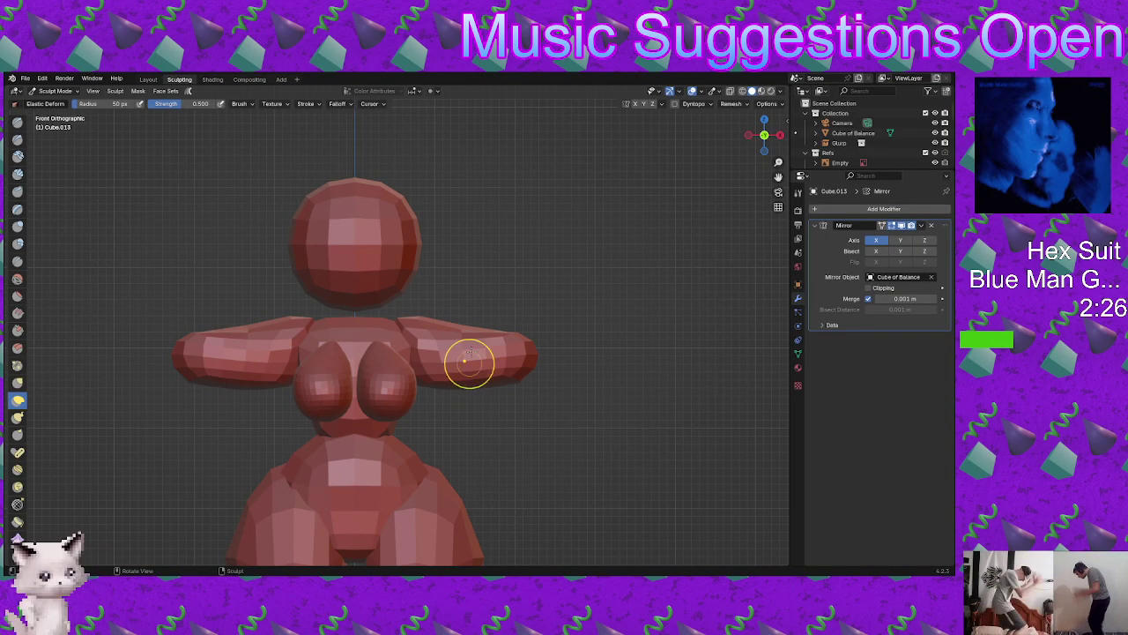
# Step: Thin the arms and even out their front and back contours from shoulder to tip in the top view
pyautogui.keyDown('alt'); pyautogui.moveTo(458, 277); pyautogui.dragTo(480, 348, button='middle'); pyautogui.keyUp('alt')
pyautogui.scroll(-4, 493, 371)
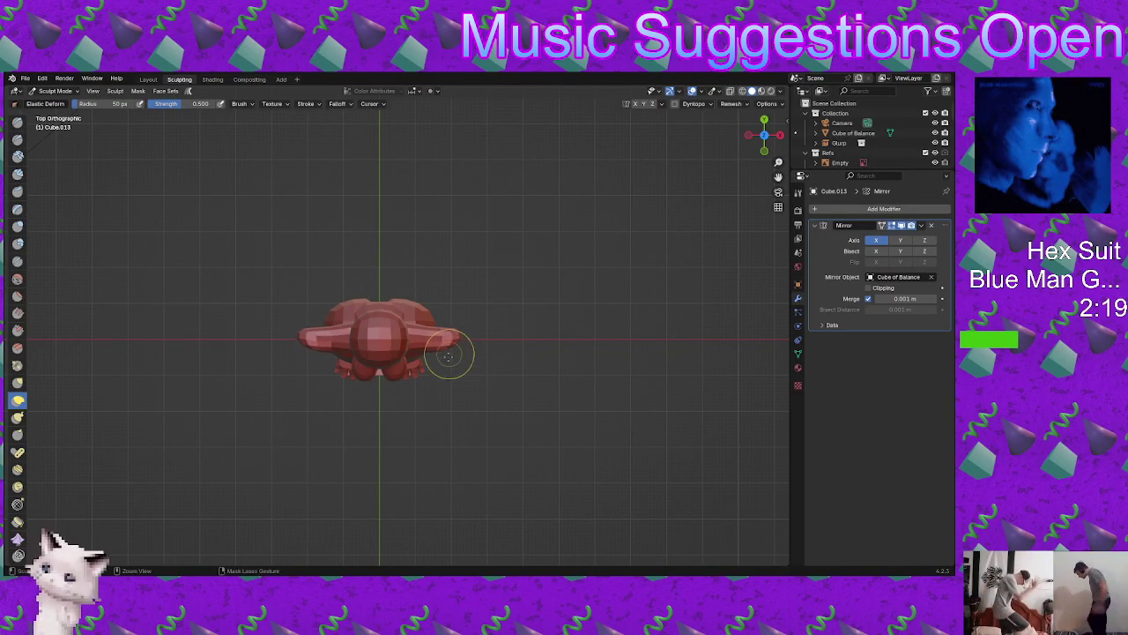
pyautogui.keyDown('ctrl'); pyautogui.moveTo(449, 347); pyautogui.dragTo(449, 303, button='middle'); pyautogui.keyUp('ctrl')
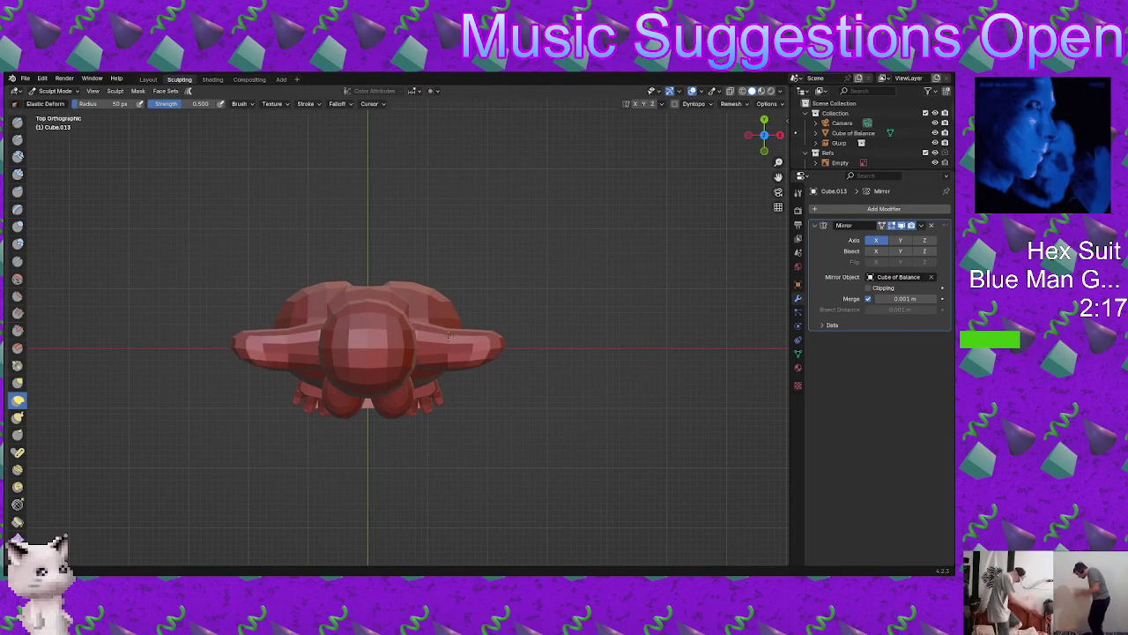
pyautogui.moveTo(447, 355)
pyautogui.keyDown('ctrl'); pyautogui.mouseDown(button='middle')
pyautogui.moveTo(448, 387)
pyautogui.moveTo(465, 398)
pyautogui.mouseUp(button='middle'); pyautogui.keyUp('ctrl')
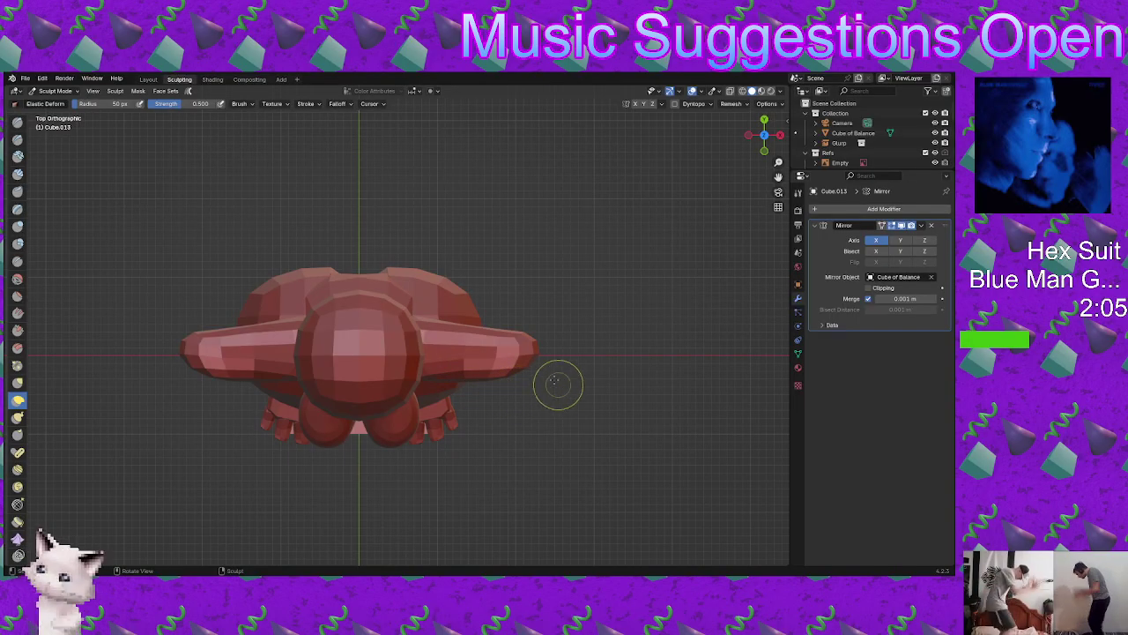
# Step: Check the shoulder joints from the back, front and side, and smooth the seam between arm and upper back with Elastic Deform
pyautogui.moveTo(556, 382); pyautogui.dragTo(370, 335, button='middle')
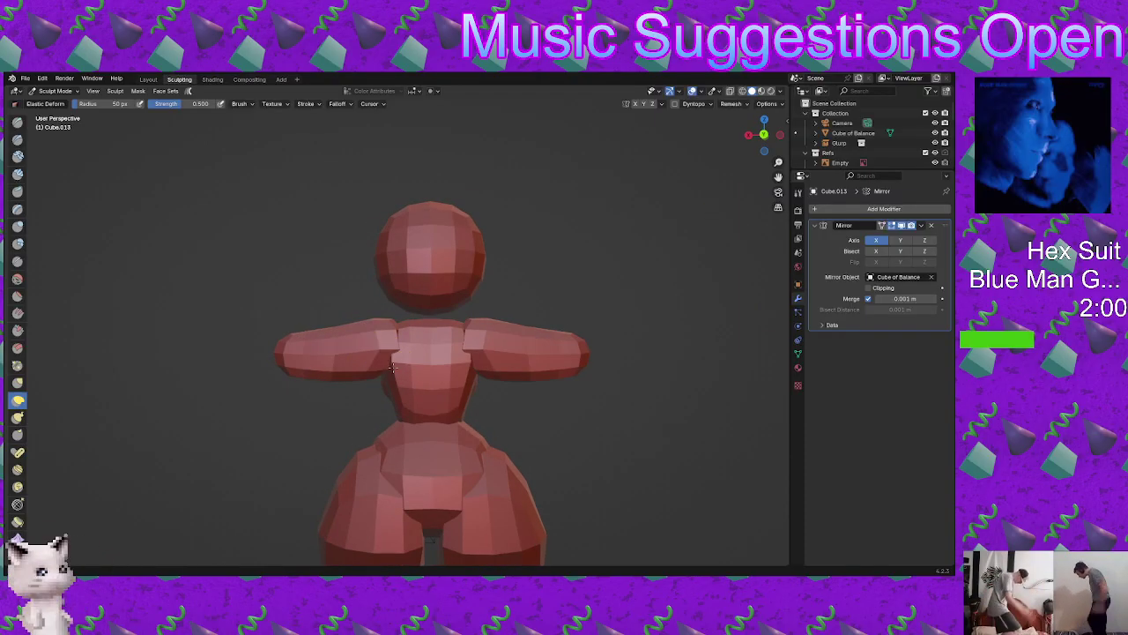
pyautogui.moveTo(401, 377)
pyautogui.mouseDown(button='middle')
pyautogui.moveTo(358, 378)
pyautogui.moveTo(348, 395)
pyautogui.moveTo(390, 403)
pyautogui.moveTo(375, 339)
pyautogui.moveTo(396, 357)
pyautogui.moveTo(381, 386)
pyautogui.moveTo(484, 403)
pyautogui.moveTo(467, 384)
pyautogui.mouseUp(button='middle')
pyautogui.scroll(3, 467, 384)
pyautogui.keyDown('alt'); pyautogui.moveTo(379, 374); pyautogui.dragTo(400, 397, button='middle'); pyautogui.keyUp('alt')
pyautogui.scroll(4, 392, 337)
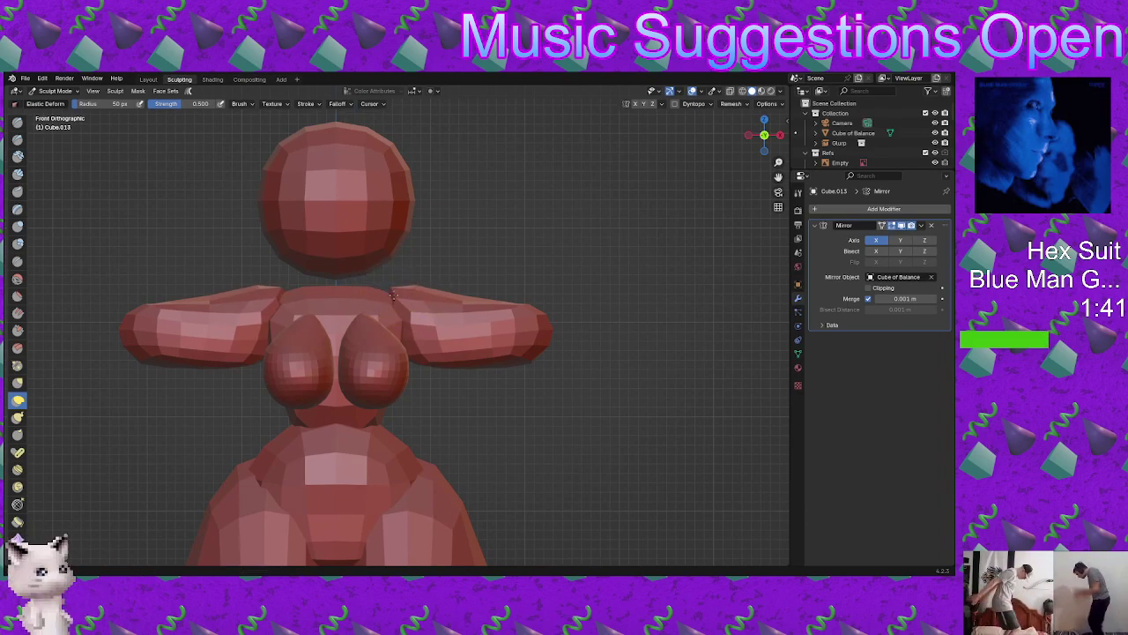
pyautogui.moveTo(401, 330); pyautogui.dragTo(352, 363, button='middle')
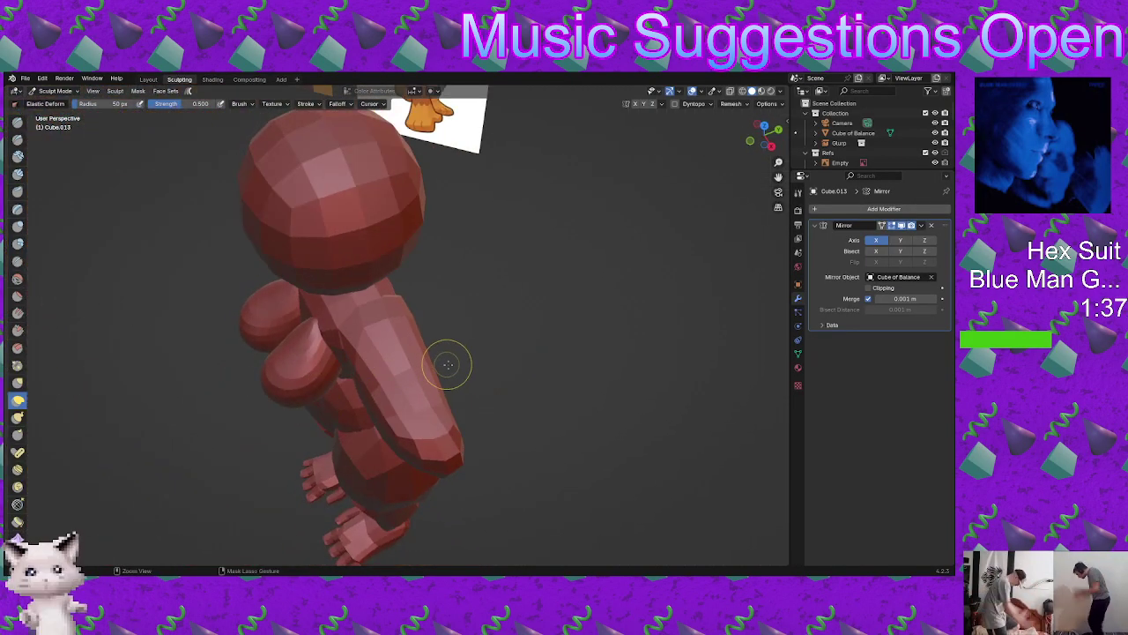
pyautogui.moveTo(448, 364); pyautogui.dragTo(465, 307, button='middle')
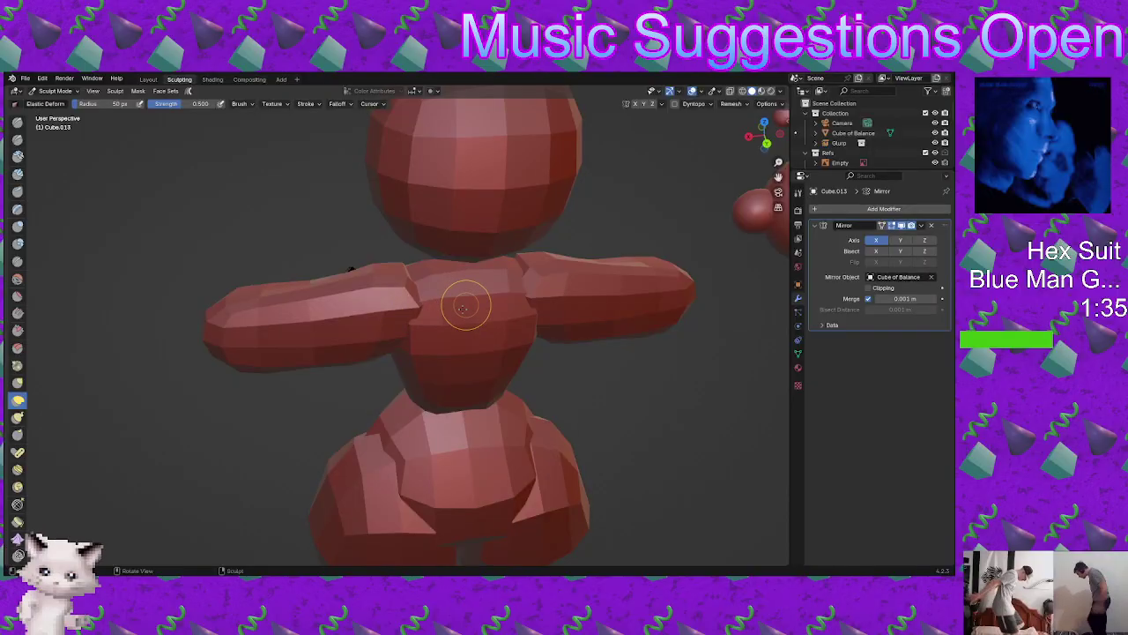
pyautogui.scroll(2, 465, 306)
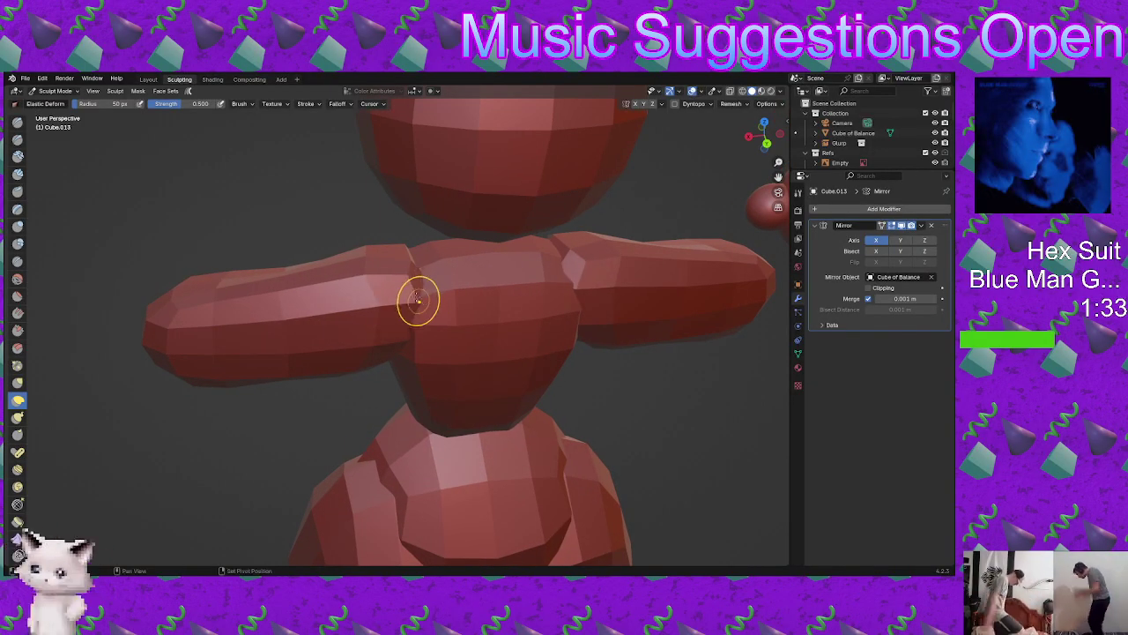
pyautogui.moveTo(373, 379); pyautogui.dragTo(322, 390, button='middle')
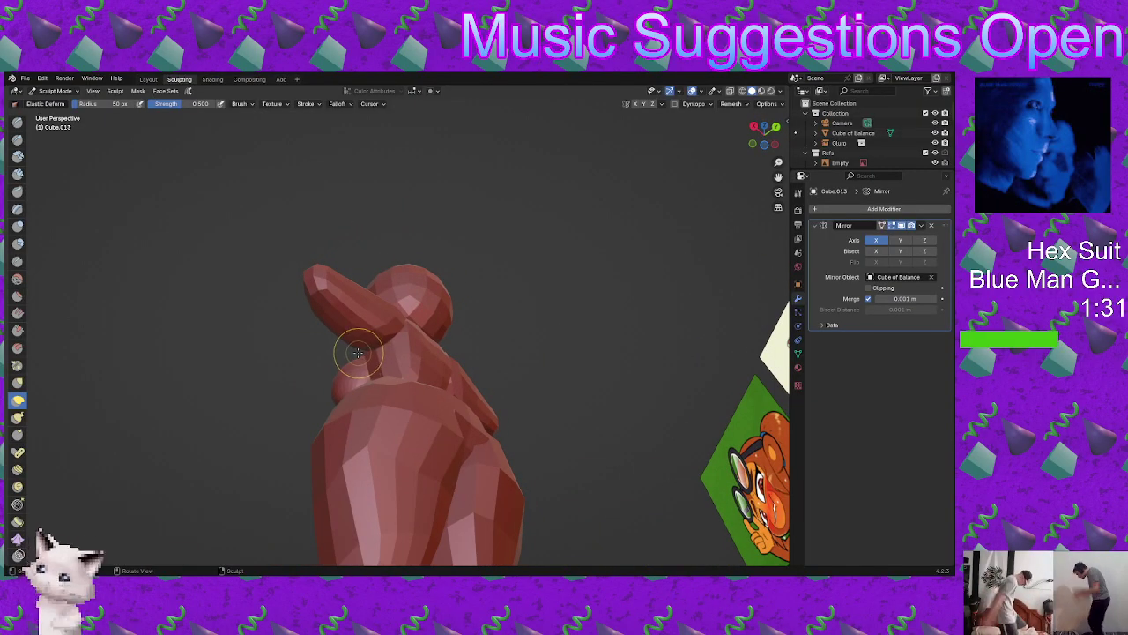
# Step: Slim the mirrored arms by shrinking the whole arm mesh along its normals with Shrink/Fatten in Edit Mode
pyautogui.moveTo(367, 350); pyautogui.dragTo(463, 429, button='middle')
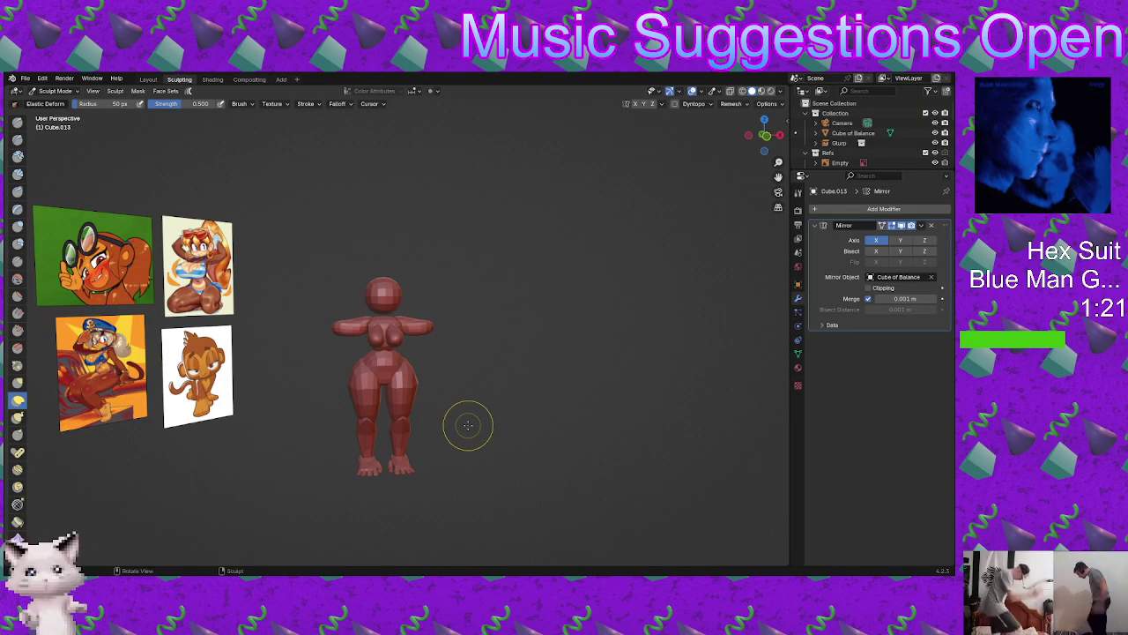
pyautogui.moveTo(468, 426)
pyautogui.mouseDown(button='middle')
pyautogui.moveTo(458, 379)
pyautogui.moveTo(461, 417)
pyautogui.mouseUp(button='middle')
pyautogui.hotkey('ctrl', 'Tab')
pyautogui.click(479, 373)
pyautogui.hotkey('ctrl', 'Tab')
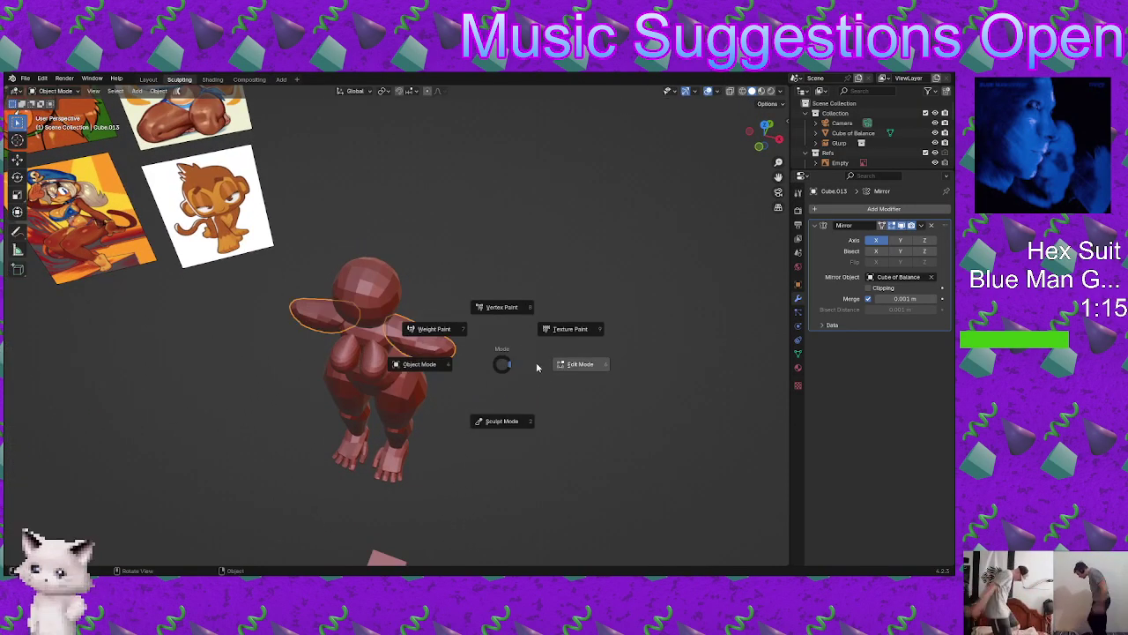
pyautogui.click(567, 365)
pyautogui.hotkey('alt', 's')
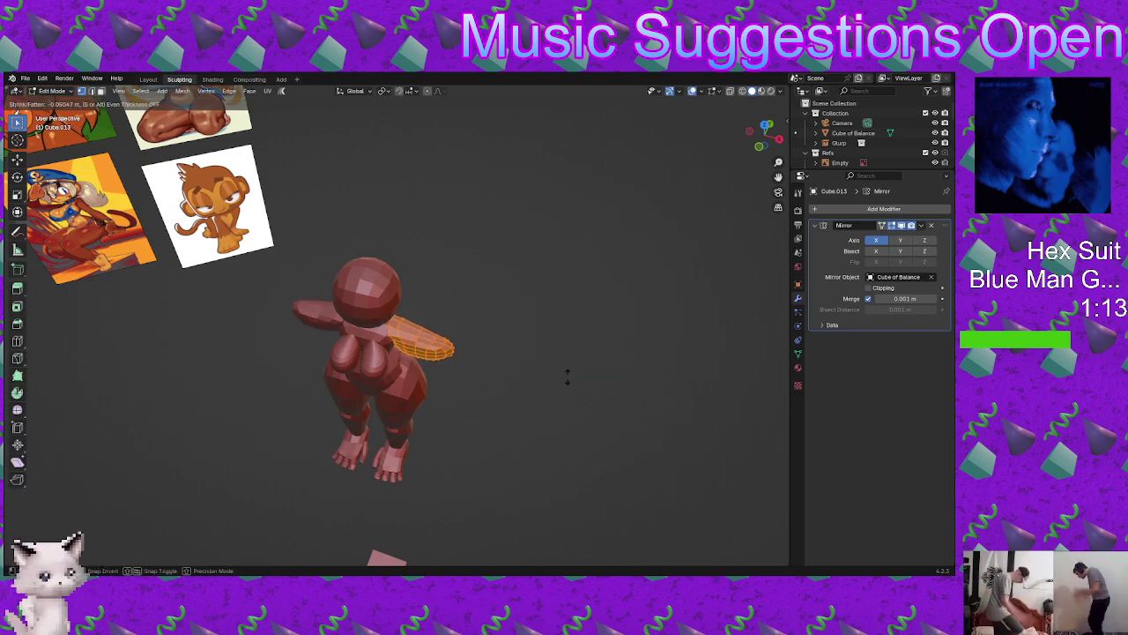
pyautogui.click(568, 385)
# Step: Move the arms slightly inward along the X axis in Object Mode so they sit closer to the torso
pyautogui.hotkey('ctrl', 'Tab')
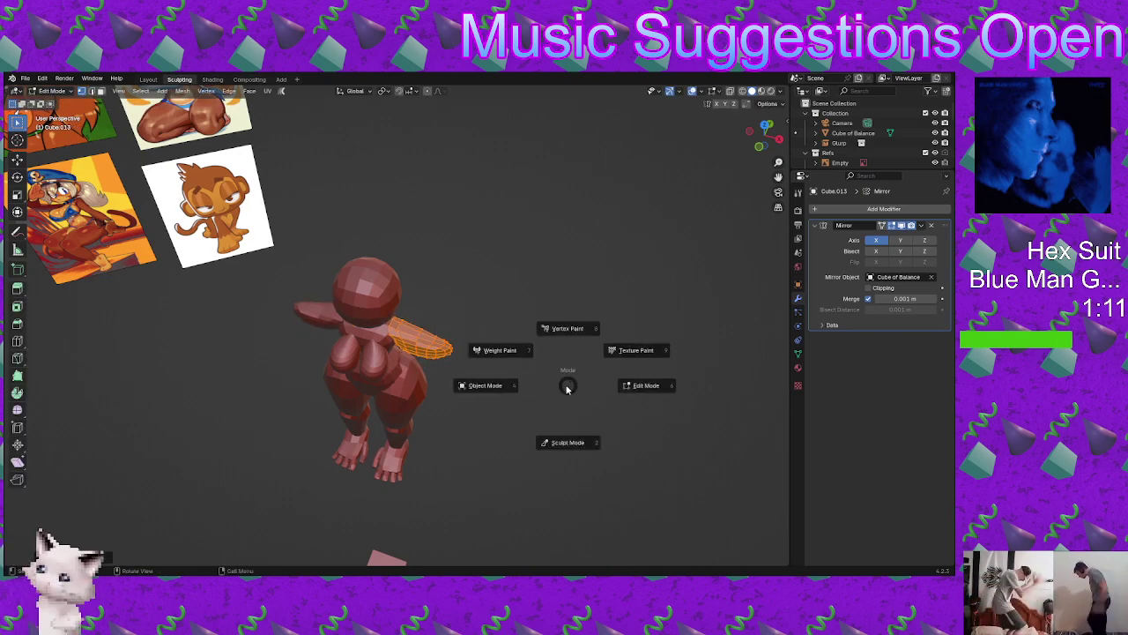
pyautogui.click(493, 379)
pyautogui.moveTo(493, 379); pyautogui.dragTo(509, 340, button='middle')
pyautogui.press('g')
pyautogui.press('x')
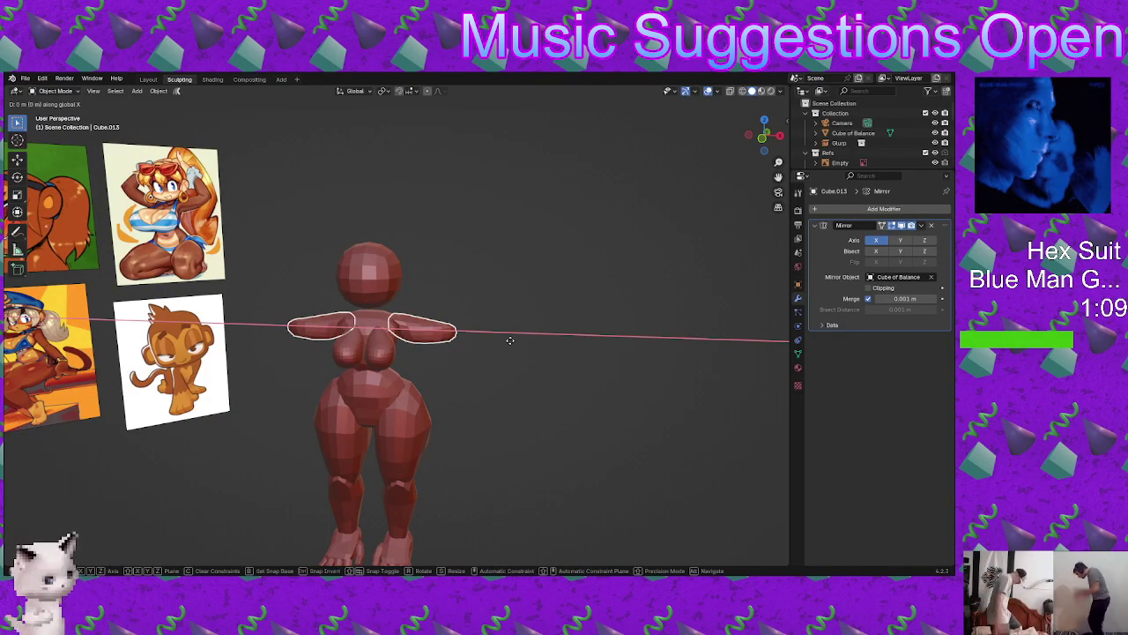
pyautogui.click(493, 342)
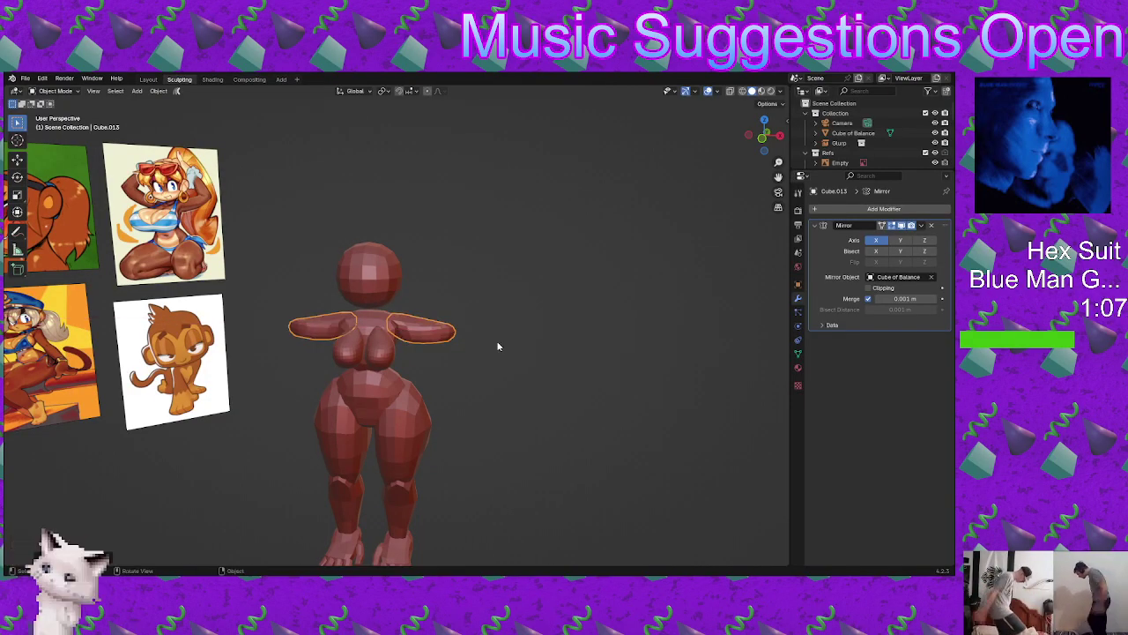
# Step: Return the arms to Sculpt Mode and adjust the shoulder seam against the upper back with Elastic Deform
pyautogui.moveTo(496, 342)
pyautogui.mouseDown(button='middle')
pyautogui.moveTo(441, 370)
pyautogui.moveTo(444, 336)
pyautogui.moveTo(387, 321)
pyautogui.moveTo(393, 342)
pyautogui.moveTo(433, 335)
pyautogui.mouseUp(button='middle')
pyautogui.click(429, 327)
pyautogui.hotkey('ctrl', 'Tab')
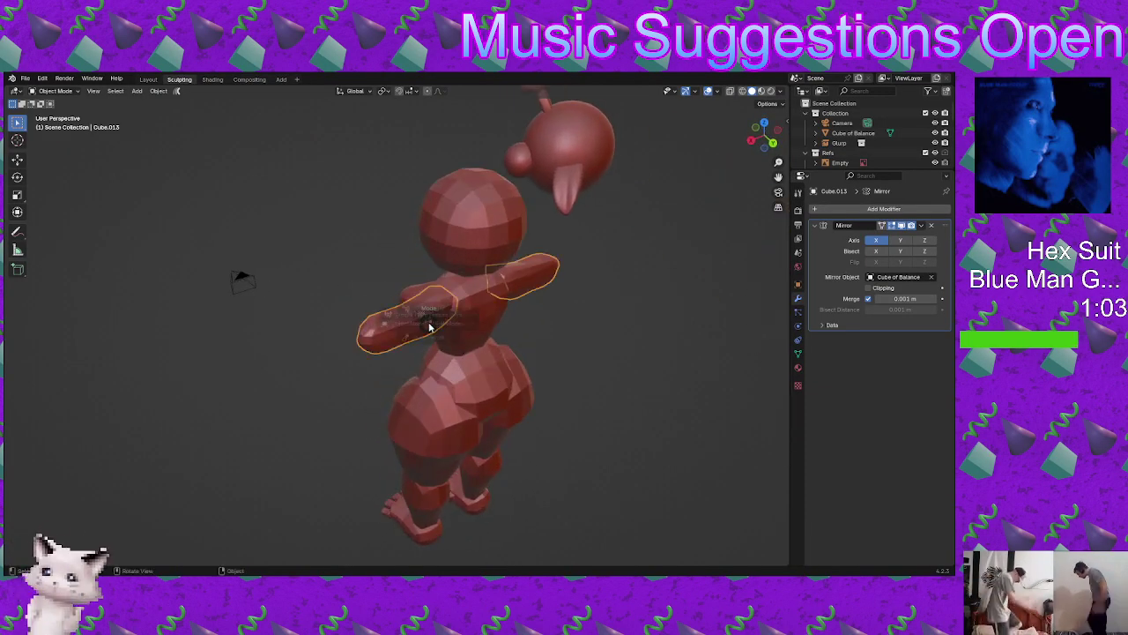
pyautogui.click(441, 354)
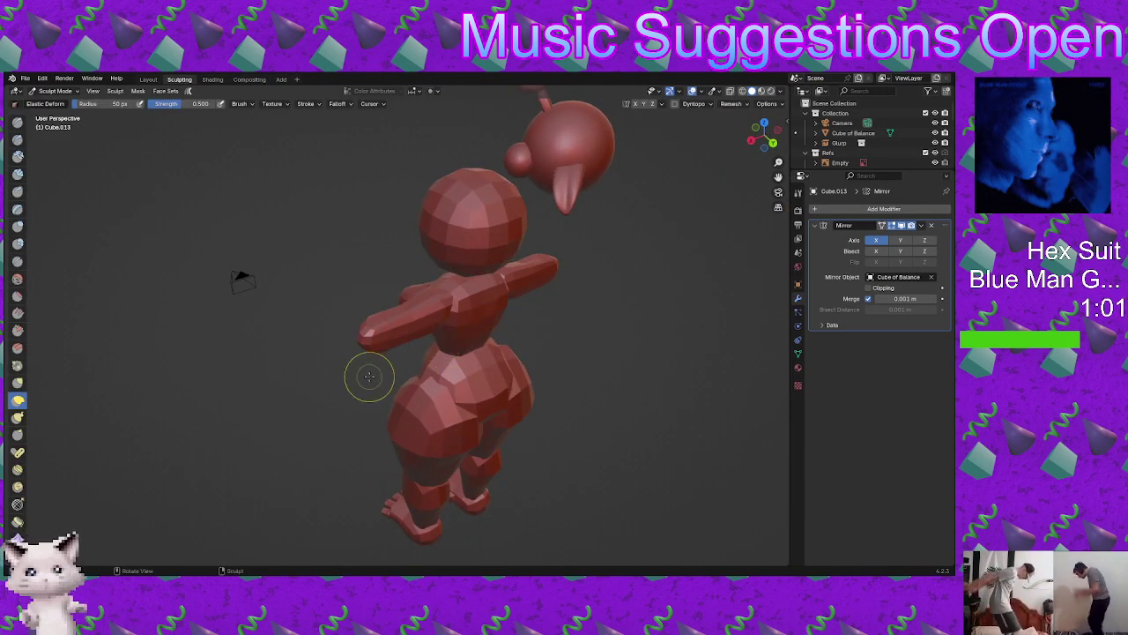
pyautogui.moveTo(529, 312); pyautogui.dragTo(405, 315, button='middle')
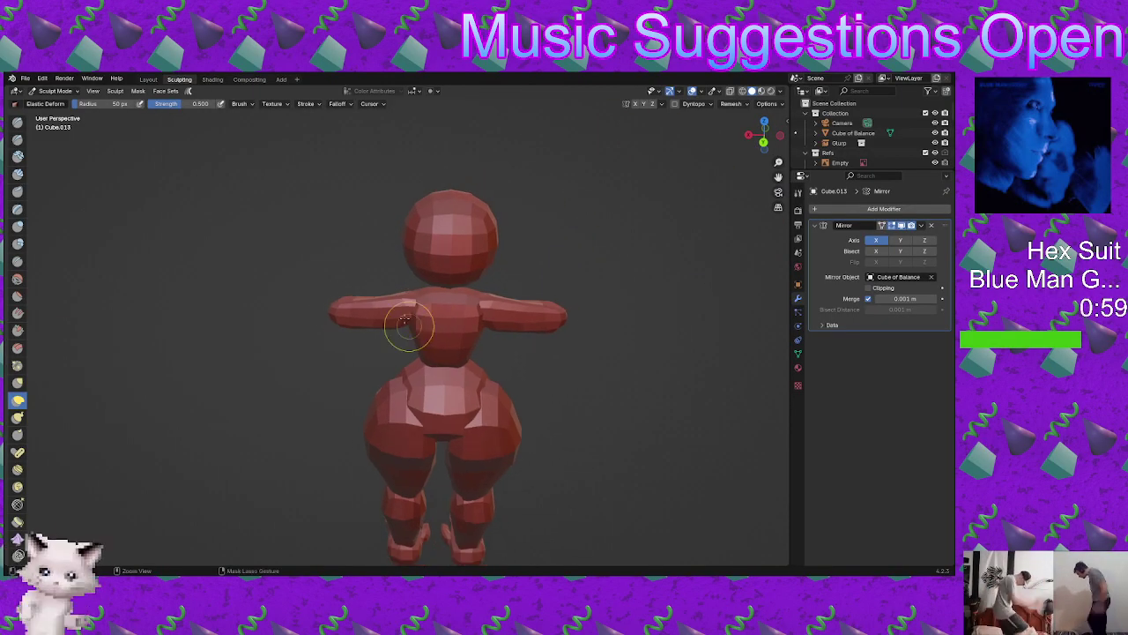
pyautogui.keyDown('ctrl'); pyautogui.moveTo(416, 302); pyautogui.dragTo(421, 304); pyautogui.keyUp('ctrl')
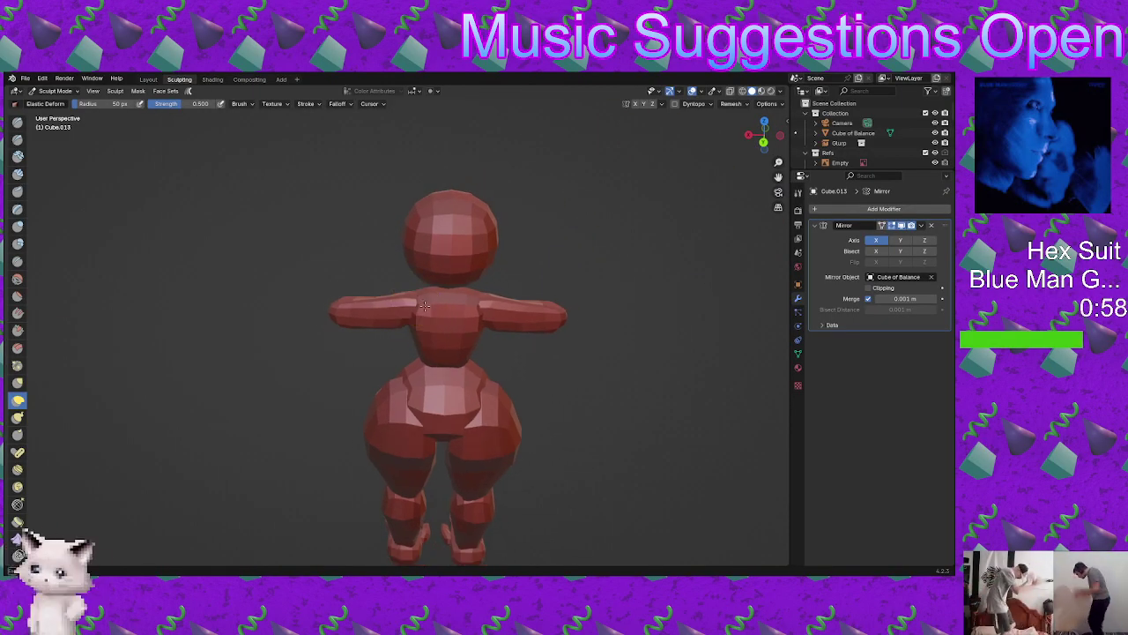
pyautogui.moveTo(419, 350); pyautogui.dragTo(453, 327, button='middle')
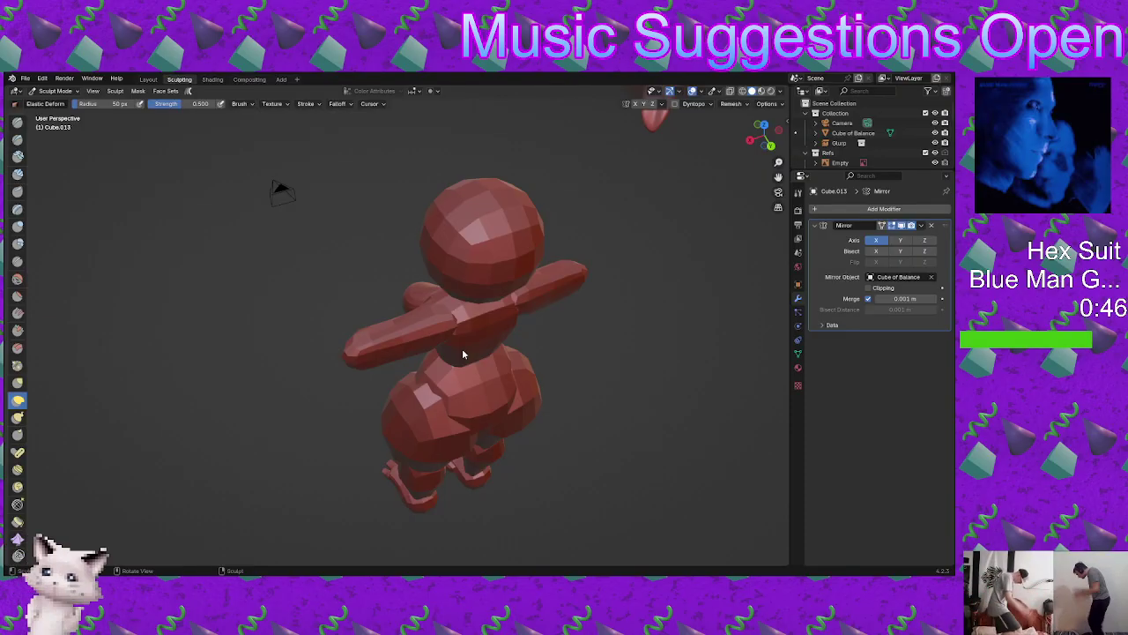
# Step: Adjust the arms' outer ends with Elastic Deform in the top view and inspect the shoulders from the front
pyautogui.moveTo(463, 353); pyautogui.dragTo(606, 378, button='middle')
pyautogui.keyDown('alt'); pyautogui.moveTo(463, 441); pyautogui.dragTo(469, 401, button='middle'); pyautogui.keyUp('alt')
pyautogui.keyDown('shift'); pyautogui.moveTo(489, 328); pyautogui.dragTo(470, 370, button='middle'); pyautogui.keyUp('shift')
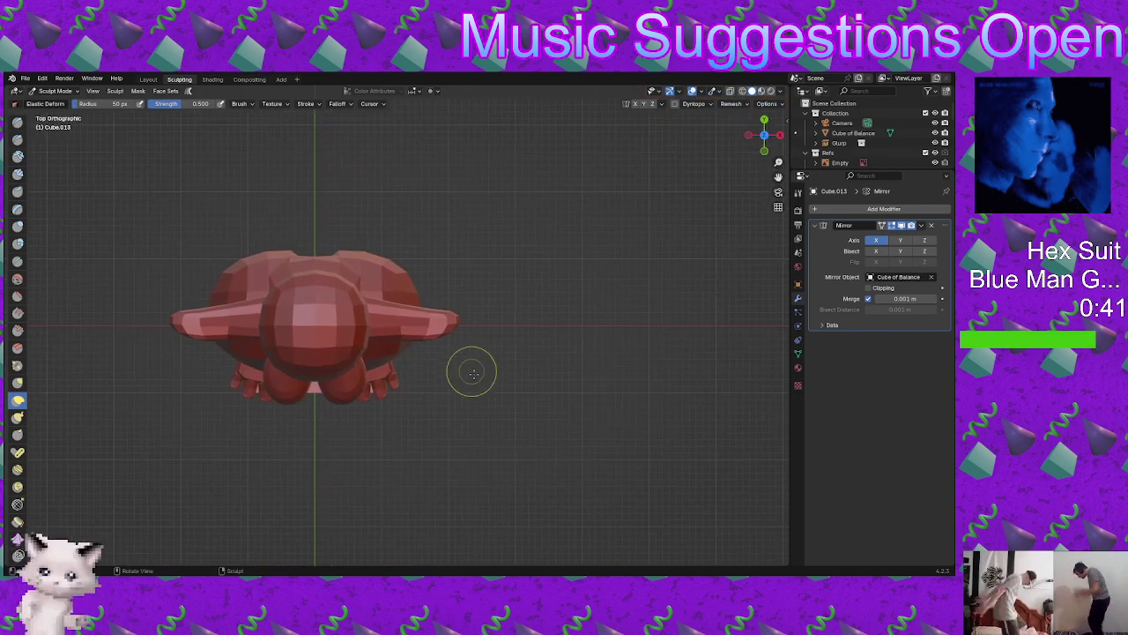
pyautogui.scroll(2, 476, 331)
pyautogui.moveTo(518, 317); pyautogui.dragTo(463, 314)
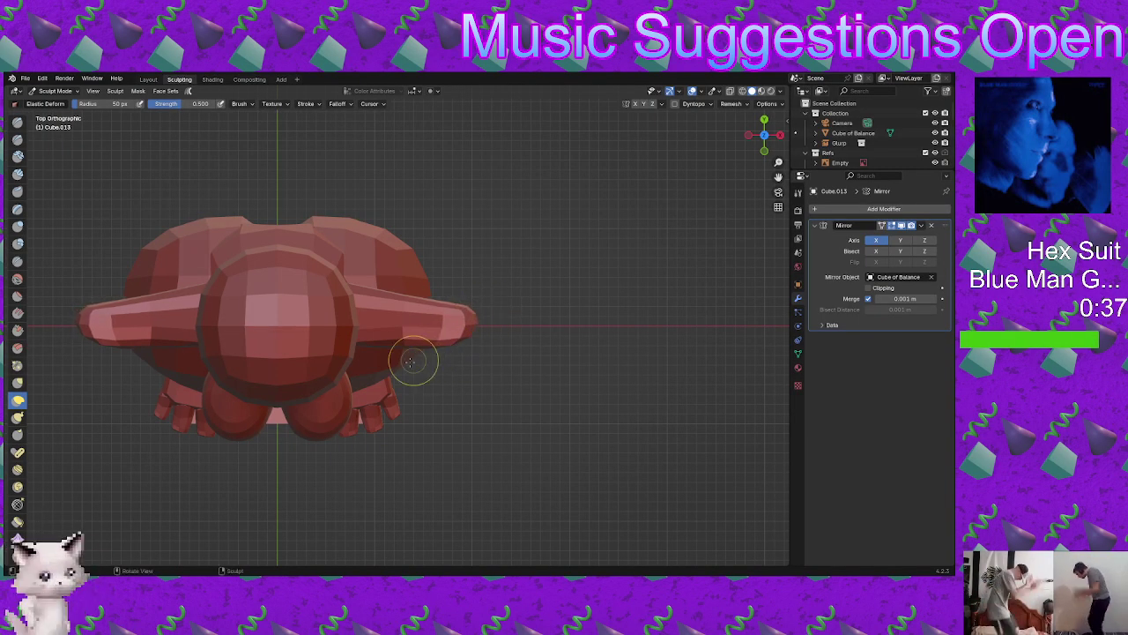
pyautogui.moveTo(416, 358); pyautogui.dragTo(448, 302, button='middle')
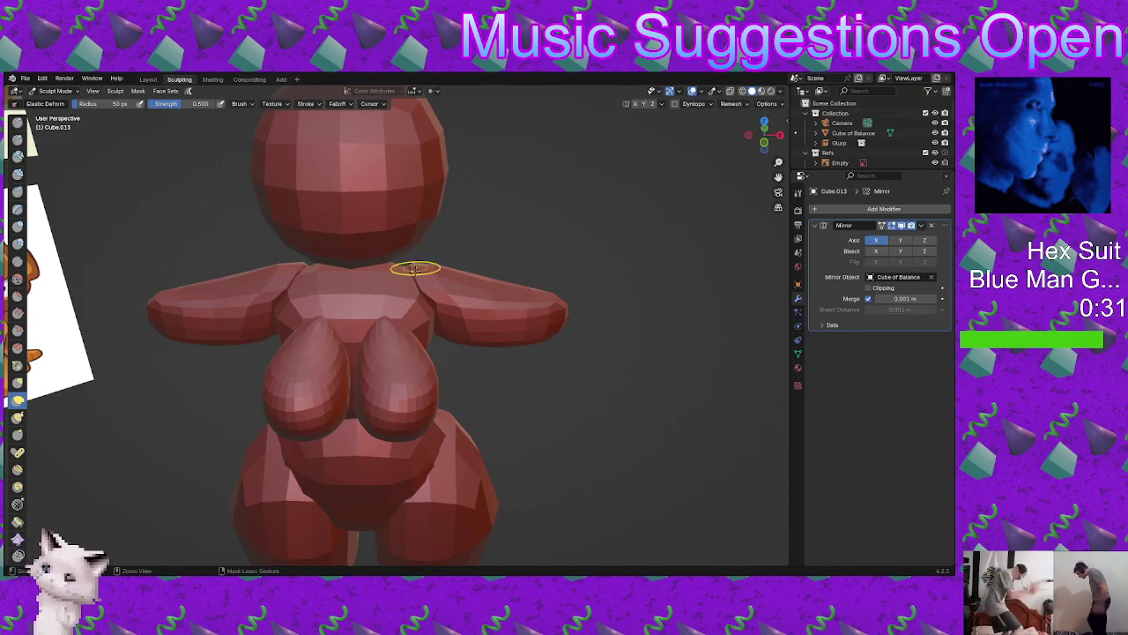
pyautogui.moveTo(409, 282); pyautogui.dragTo(391, 315, button='middle')
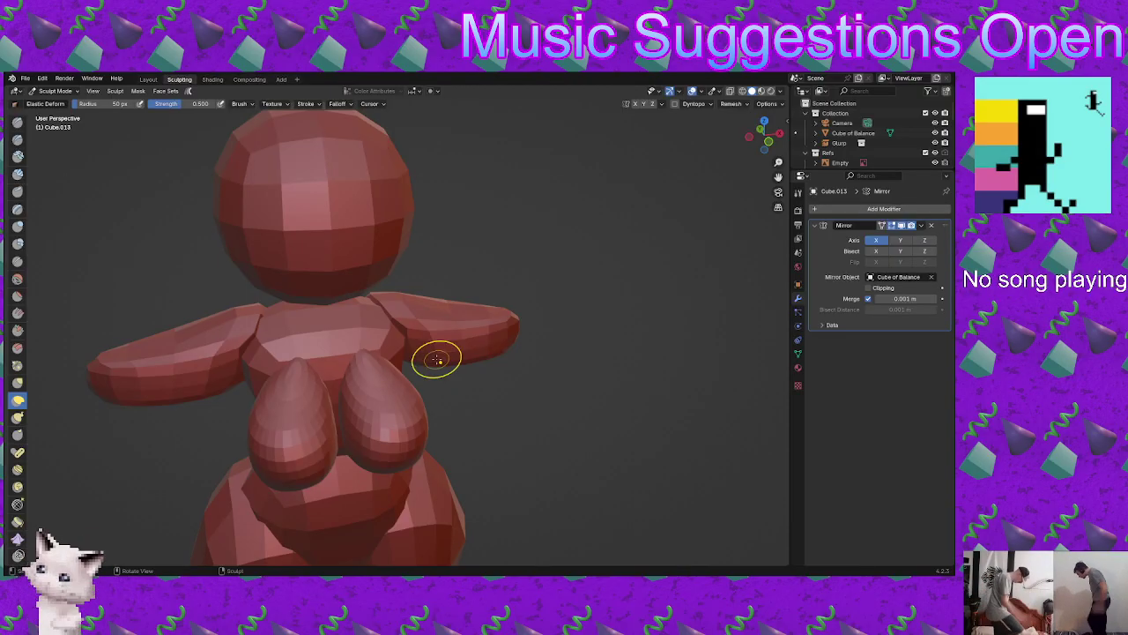
# Step: Pull the arm tips slightly inward and up with Elastic Deform in the front view
pyautogui.moveTo(582, 409)
pyautogui.mouseDown(button='middle')
pyautogui.moveTo(615, 398)
pyautogui.moveTo(603, 377)
pyautogui.moveTo(591, 411)
pyautogui.moveTo(359, 440)
pyautogui.mouseUp(button='middle')
pyautogui.keyDown('shift'); pyautogui.moveTo(500, 409); pyautogui.dragTo(514, 403, button='middle'); pyautogui.keyUp('shift')
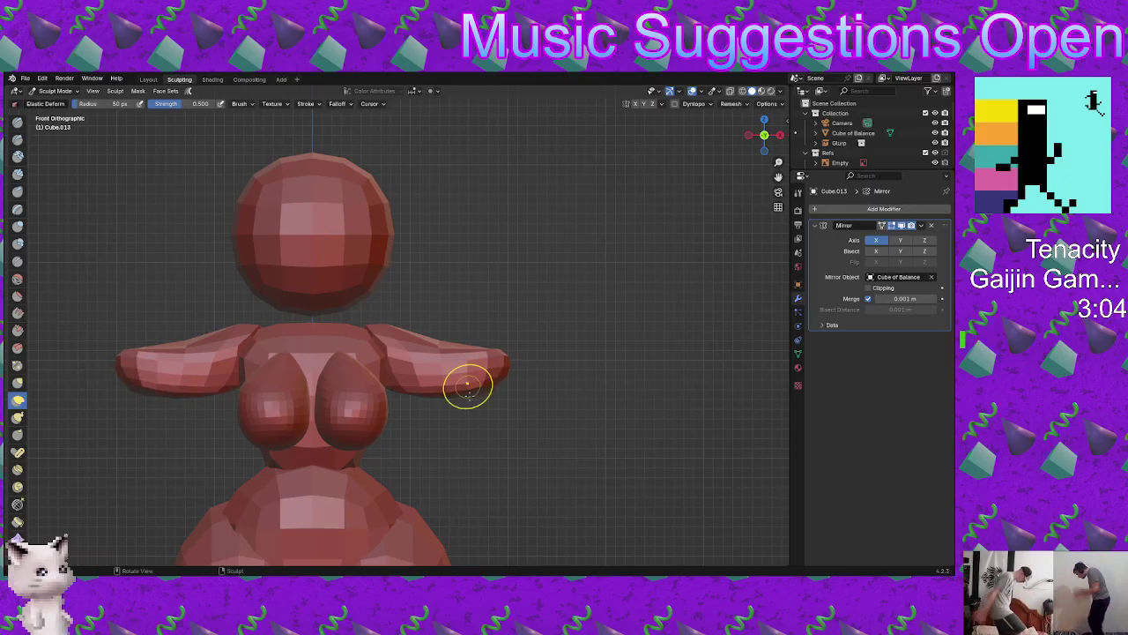
pyautogui.scroll(-2, 481, 370)
pyautogui.moveTo(491, 366); pyautogui.dragTo(458, 357)
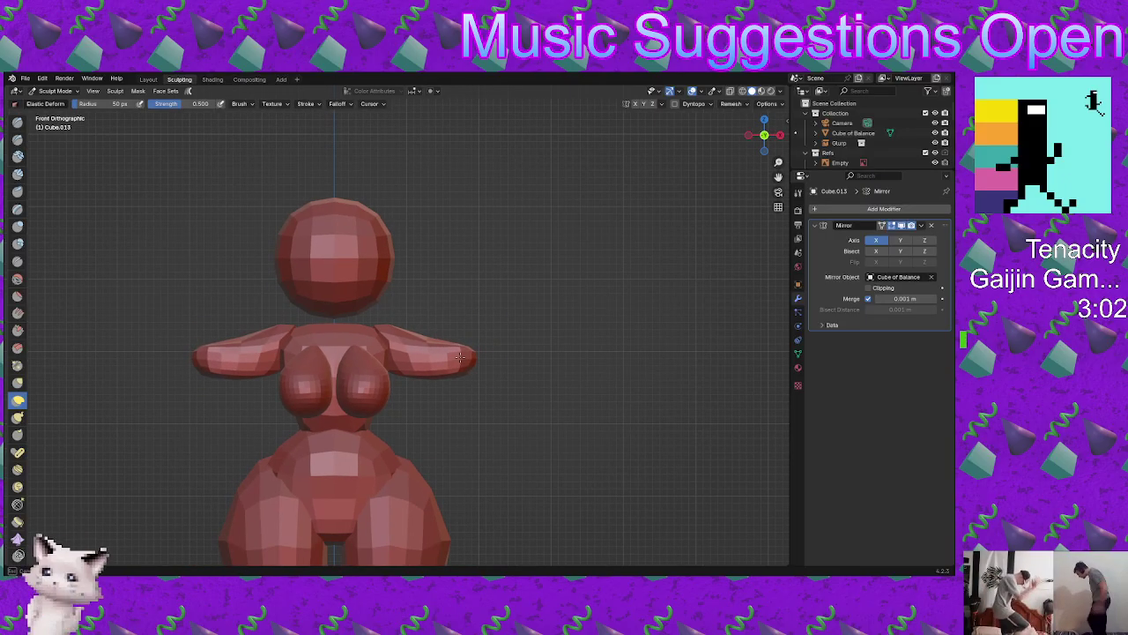
# Step: Smooth the arm's outer end and reshape its rear and underside near the shoulder, working from the side and below
pyautogui.moveTo(459, 356); pyautogui.dragTo(397, 351, button='middle')
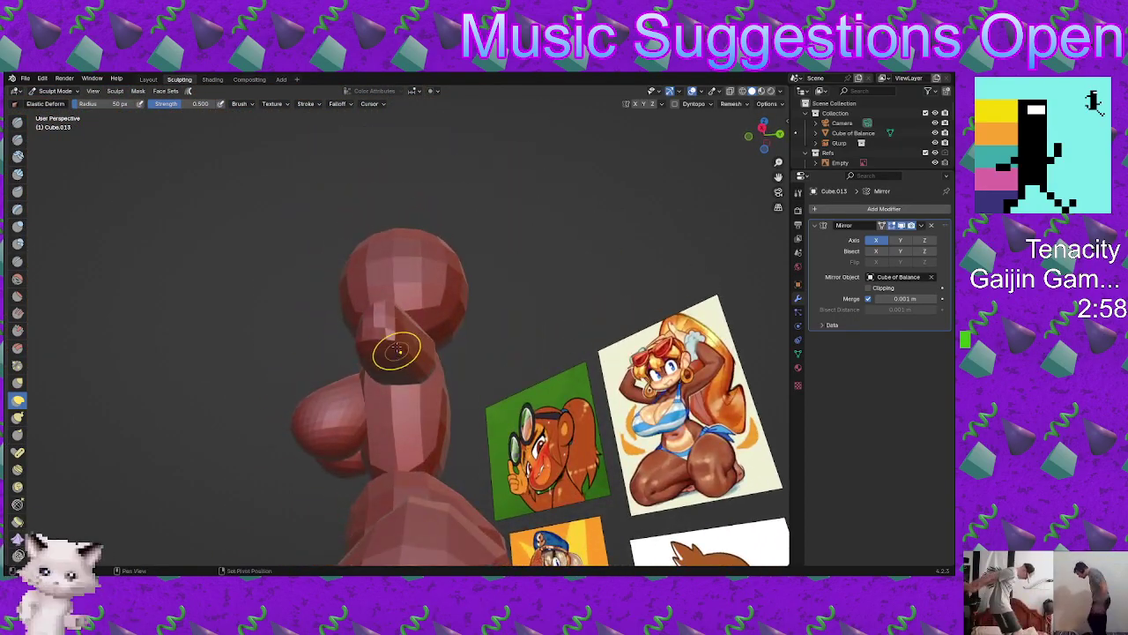
pyautogui.keyDown('shift'); pyautogui.moveTo(396, 351); pyautogui.dragTo(375, 320); pyautogui.keyUp('shift')
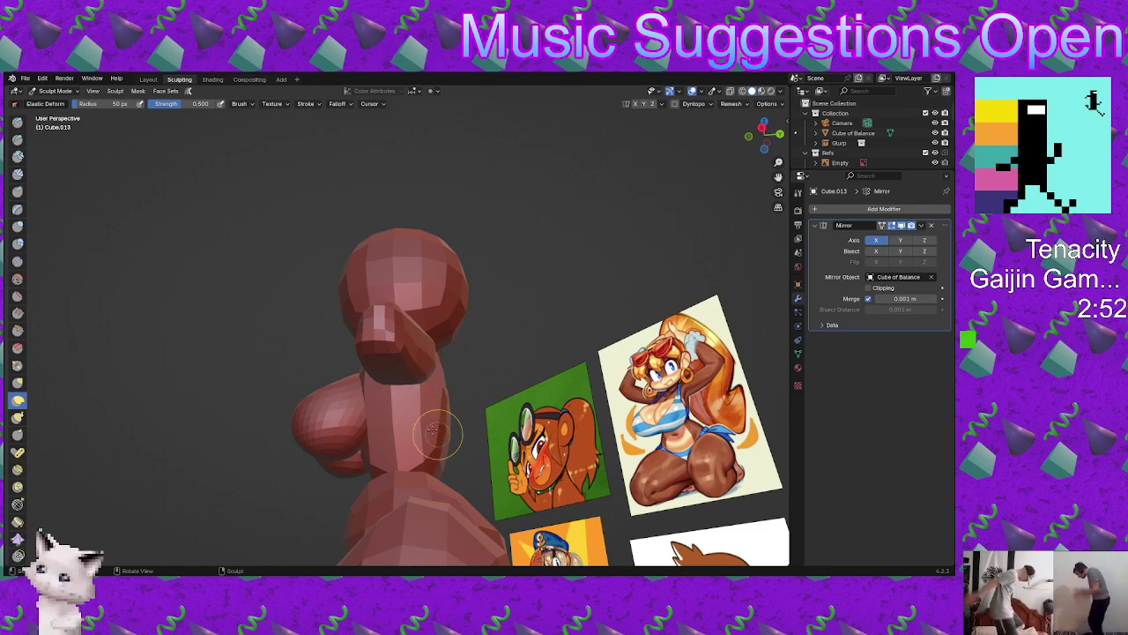
pyautogui.moveTo(340, 303)
pyautogui.mouseDown(button='middle')
pyautogui.moveTo(382, 396)
pyautogui.moveTo(409, 401)
pyautogui.moveTo(399, 381)
pyautogui.mouseUp(button='middle')
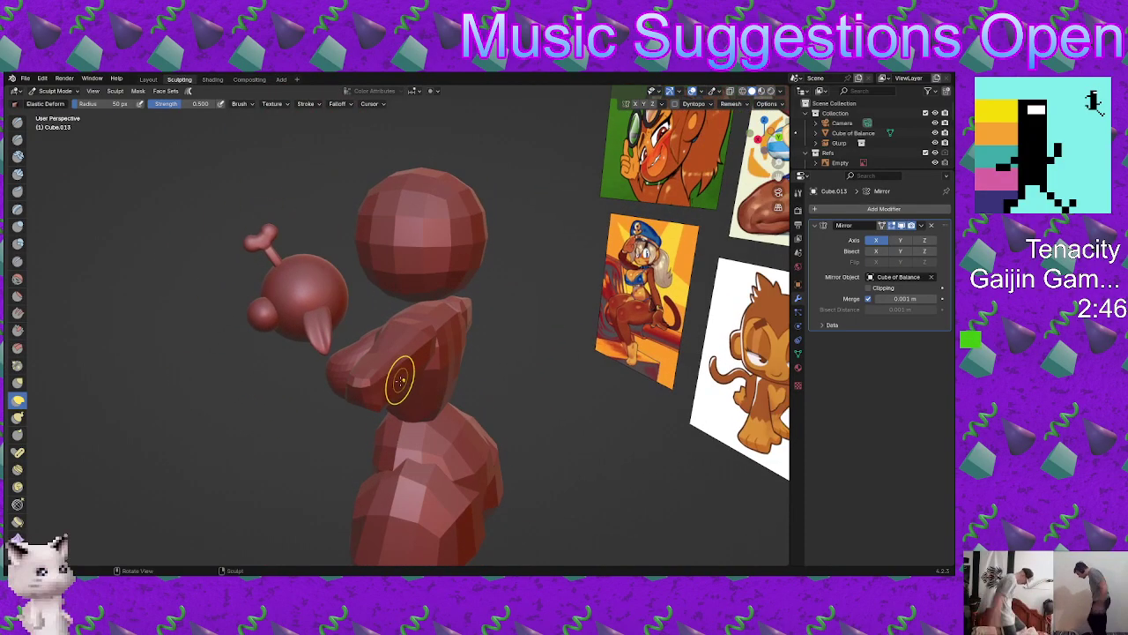
pyautogui.moveTo(386, 387)
pyautogui.mouseDown()
pyautogui.moveTo(402, 391)
pyautogui.moveTo(417, 374)
pyautogui.mouseUp()
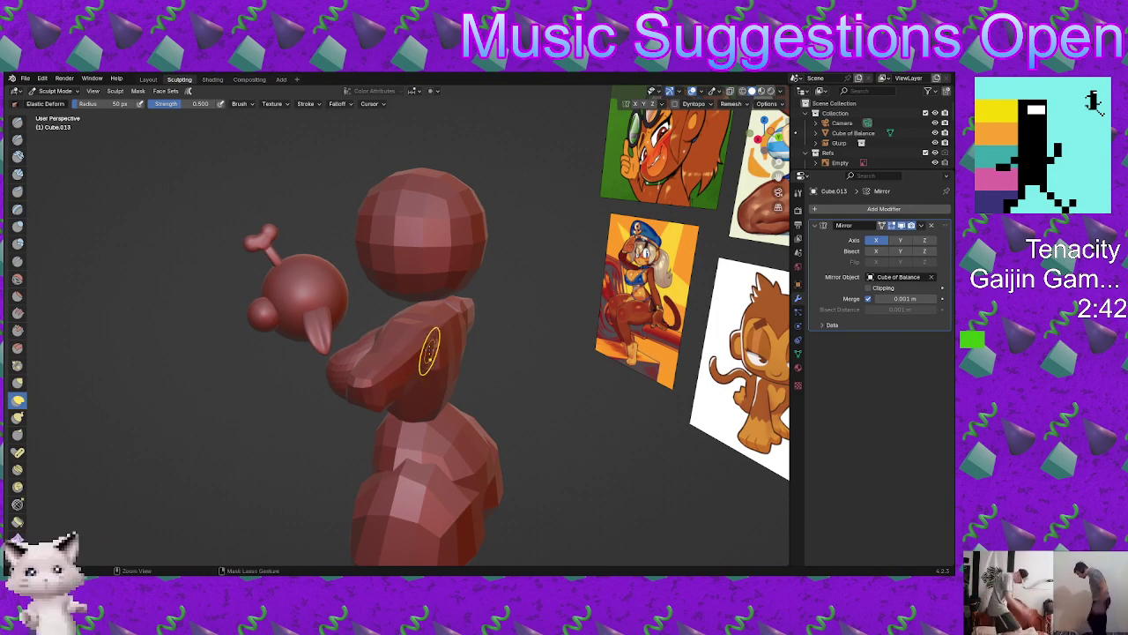
pyautogui.moveTo(424, 373)
pyautogui.mouseDown(button='middle')
pyautogui.moveTo(425, 418)
pyautogui.moveTo(373, 367)
pyautogui.moveTo(369, 343)
pyautogui.mouseUp(button='middle')
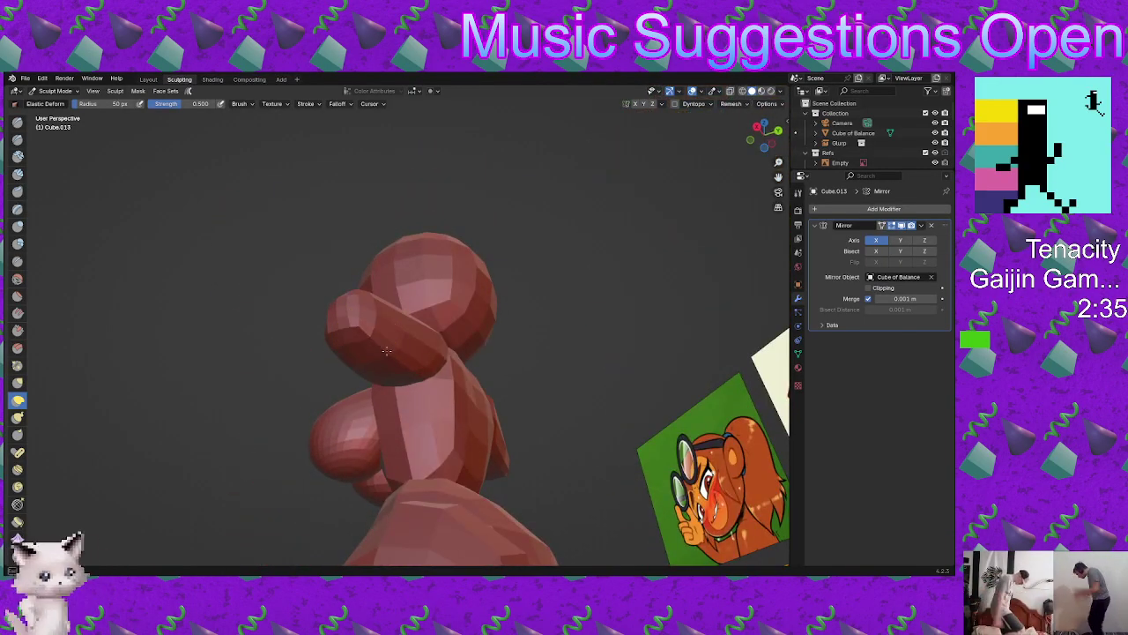
pyautogui.moveTo(432, 397)
pyautogui.mouseDown(button='middle')
pyautogui.moveTo(454, 383)
pyautogui.moveTo(433, 347)
pyautogui.mouseUp(button='middle')
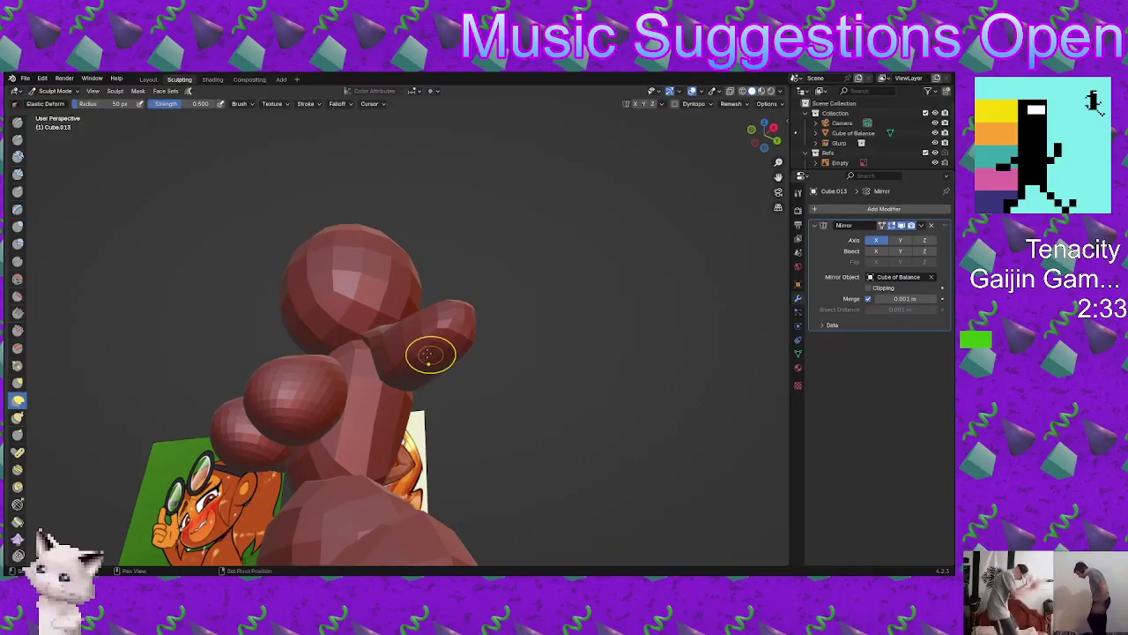
# Step: Try rotating the arms downward beside the torso in Object Mode in the front view
pyautogui.moveTo(391, 379)
pyautogui.mouseDown(button='middle')
pyautogui.moveTo(410, 435)
pyautogui.moveTo(456, 387)
pyautogui.mouseUp(button='middle')
pyautogui.scroll(-4, 410, 435)
pyautogui.scroll(-2, 457, 390)
pyautogui.moveTo(459, 448)
pyautogui.mouseDown(button='middle')
pyautogui.moveTo(573, 441)
pyautogui.moveTo(414, 420)
pyautogui.mouseUp(button='middle')
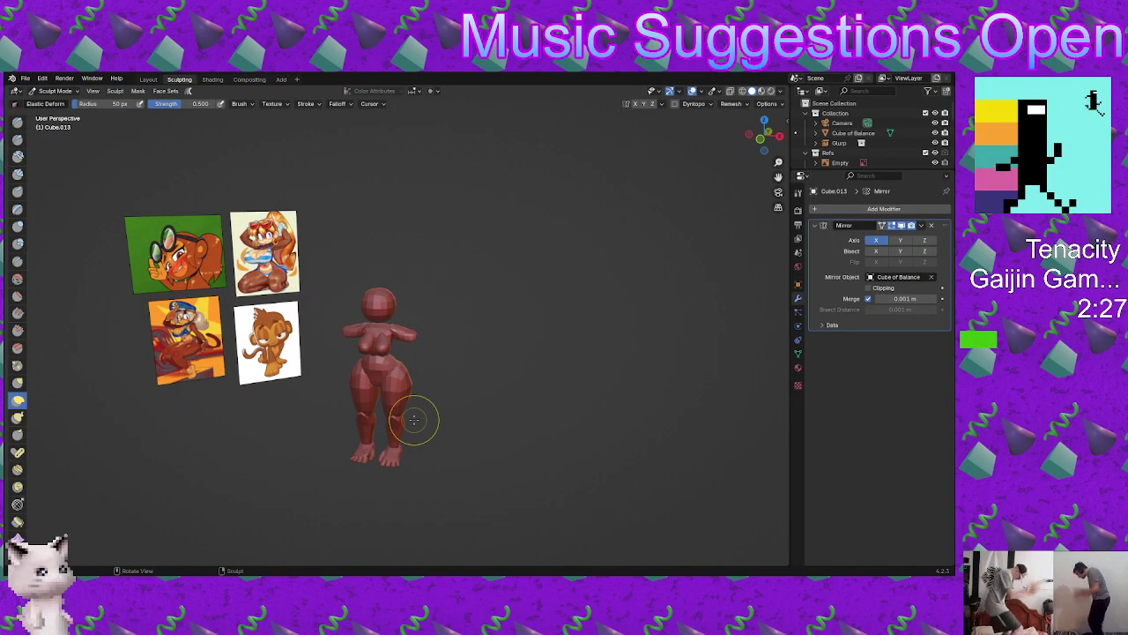
pyautogui.hotkey('ctrl', 'Tab')
pyautogui.click(391, 294)
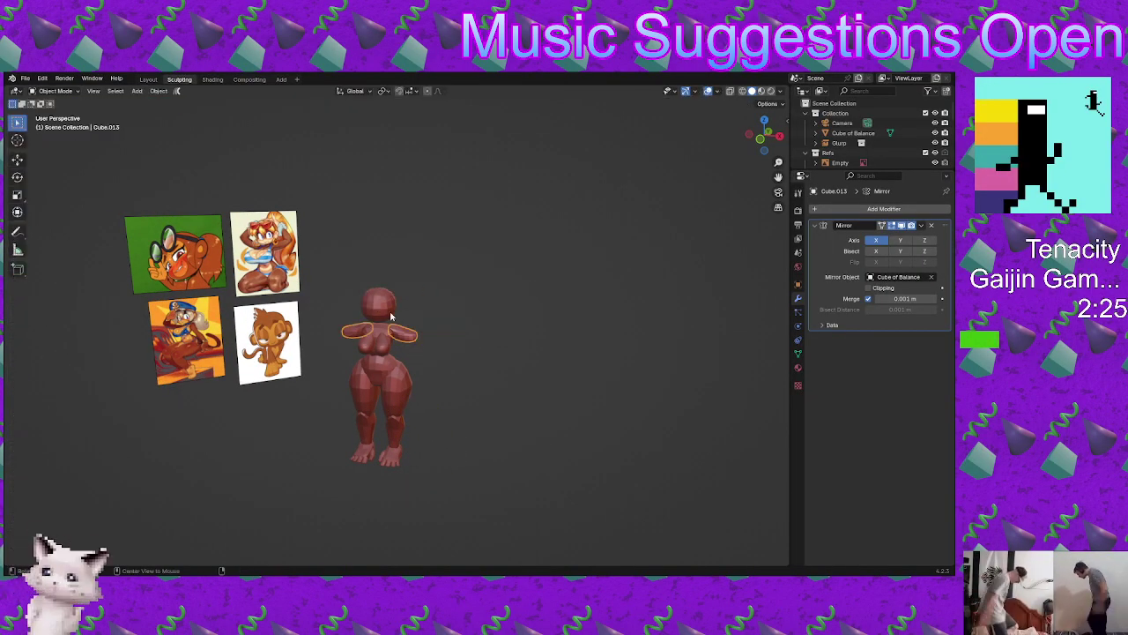
pyautogui.moveTo(390, 314)
pyautogui.keyDown('alt'); pyautogui.mouseDown(button='middle')
pyautogui.moveTo(505, 310)
pyautogui.moveTo(476, 313)
pyautogui.mouseUp(button='middle'); pyautogui.keyUp('alt')
pyautogui.scroll(4, 508, 335)
pyautogui.press('r')
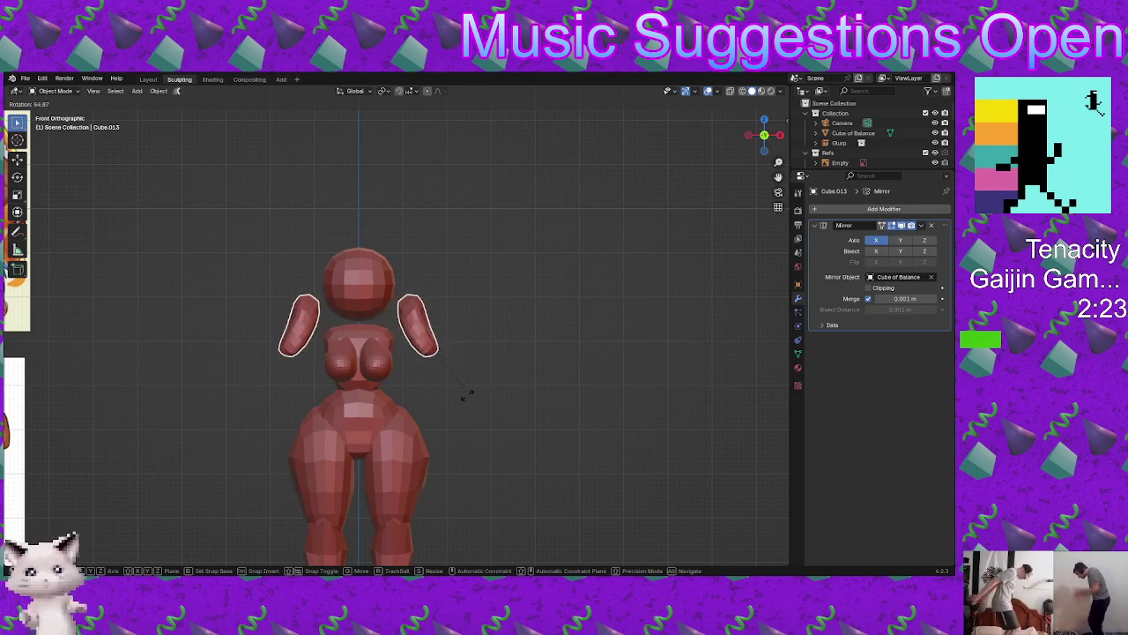
pyautogui.click(527, 423)
pyautogui.moveTo(341, 431); pyautogui.dragTo(292, 433, button='middle')
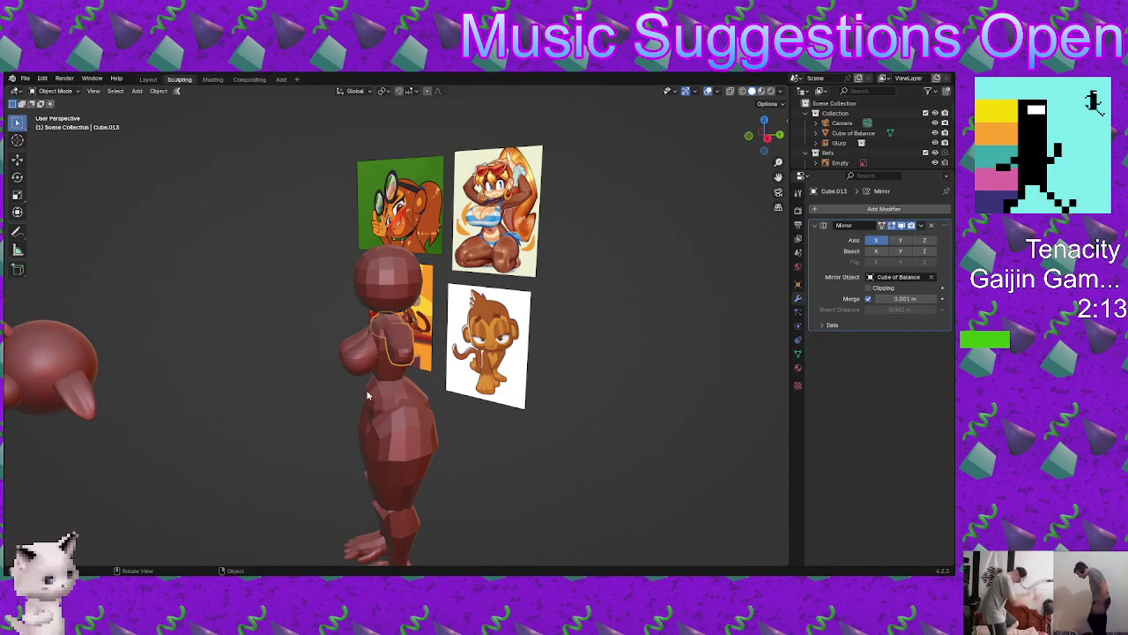
pyautogui.keyDown('alt'); pyautogui.moveTo(307, 388); pyautogui.dragTo(464, 383, button='middle'); pyautogui.keyUp('alt')
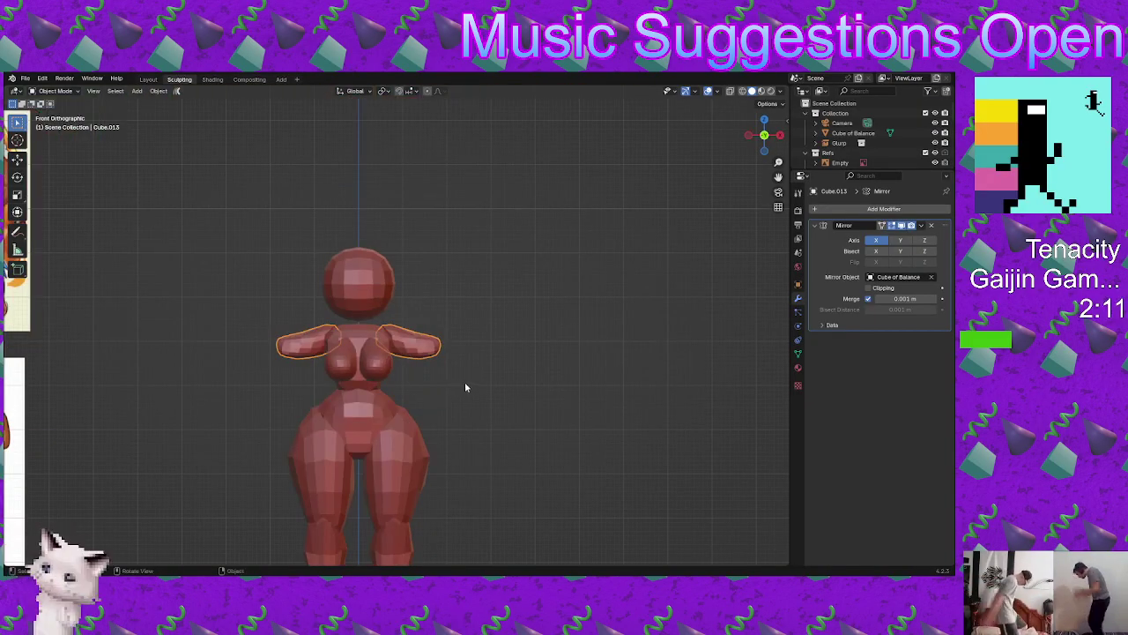
# Step: Return the arms to Sculpt Mode and refine their outer ends with Elastic Deform from the front and above
pyautogui.hotkey('ctrl', 'Tab')
pyautogui.click(463, 417)
pyautogui.scroll(-1, 447, 370)
pyautogui.scroll(-1, 448, 360)
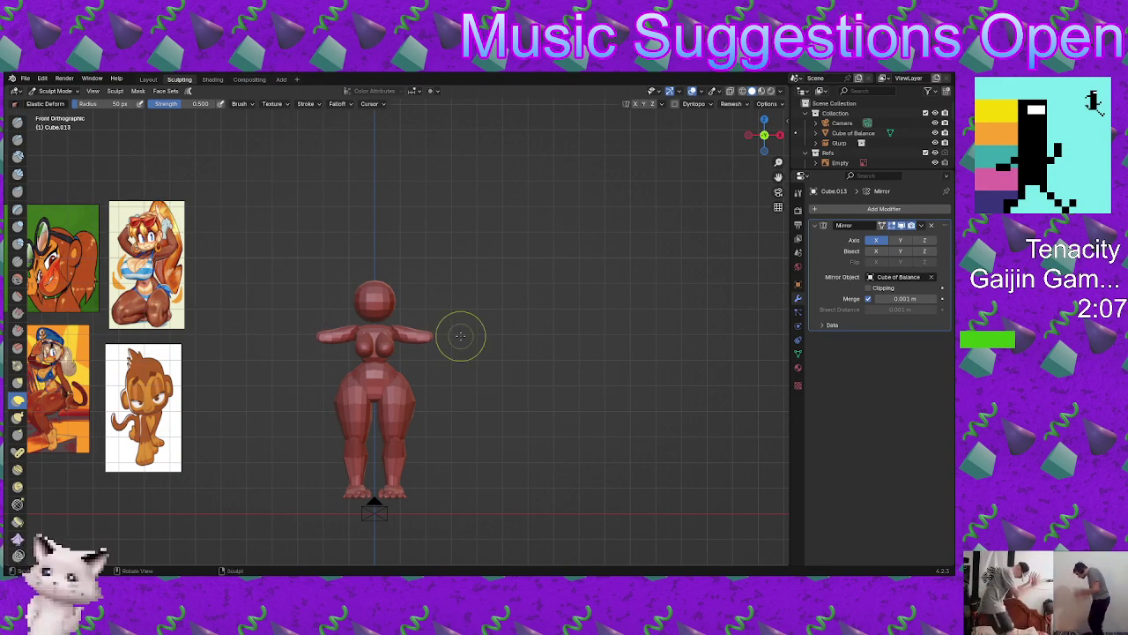
pyautogui.scroll(2, 461, 344)
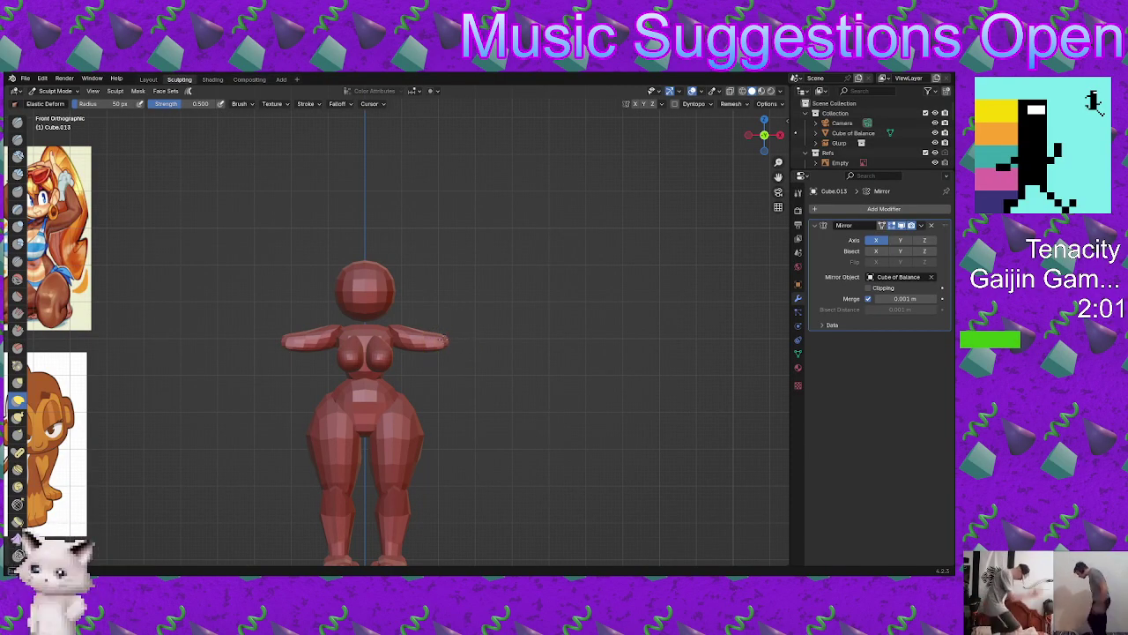
pyautogui.moveTo(445, 340); pyautogui.dragTo(433, 333, button='middle')
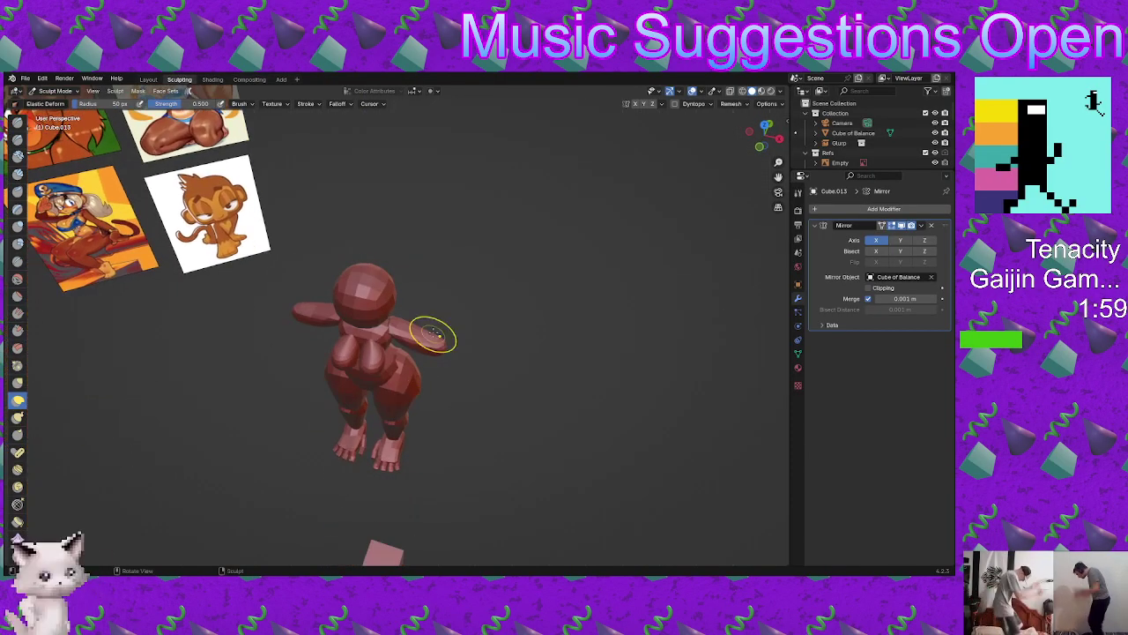
pyautogui.moveTo(443, 353); pyautogui.dragTo(431, 338)
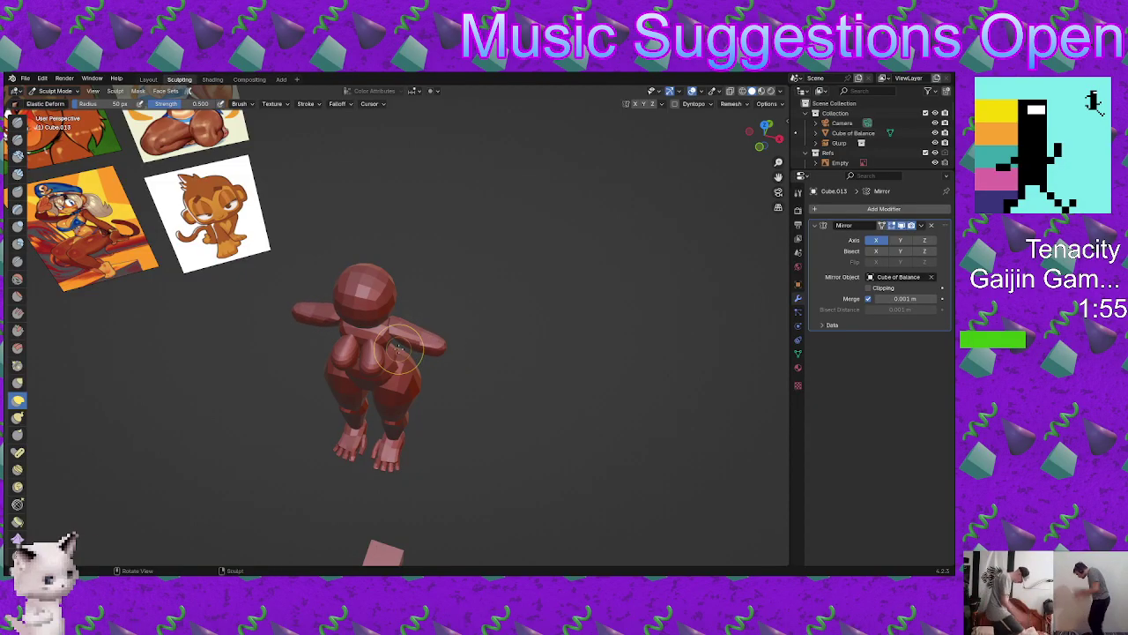
# Step: Refine the joint between the arms' inner ends and the upper chest with Elastic Deform, working close up
pyautogui.moveTo(459, 400)
pyautogui.mouseDown(button='middle')
pyautogui.moveTo(428, 320)
pyautogui.moveTo(448, 338)
pyautogui.moveTo(428, 353)
pyautogui.moveTo(455, 373)
pyautogui.moveTo(484, 343)
pyautogui.moveTo(408, 352)
pyautogui.moveTo(385, 343)
pyautogui.moveTo(387, 365)
pyautogui.mouseUp(button='middle')
pyautogui.moveTo(383, 370); pyautogui.dragTo(372, 362)
pyautogui.moveTo(377, 401)
pyautogui.mouseDown(button='middle')
pyautogui.moveTo(373, 378)
pyautogui.moveTo(383, 396)
pyautogui.moveTo(410, 395)
pyautogui.mouseUp(button='middle')
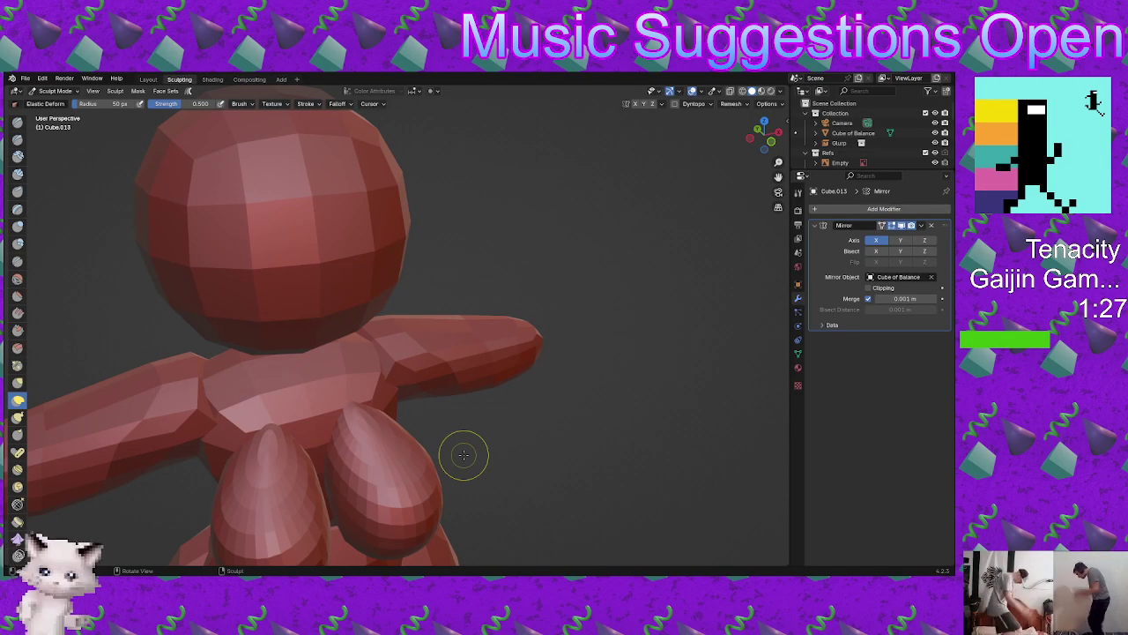
pyautogui.moveTo(520, 382)
pyautogui.mouseDown(button='middle')
pyautogui.moveTo(306, 349)
pyautogui.moveTo(350, 374)
pyautogui.mouseUp(button='middle')
pyautogui.moveTo(349, 372); pyautogui.dragTo(355, 380)
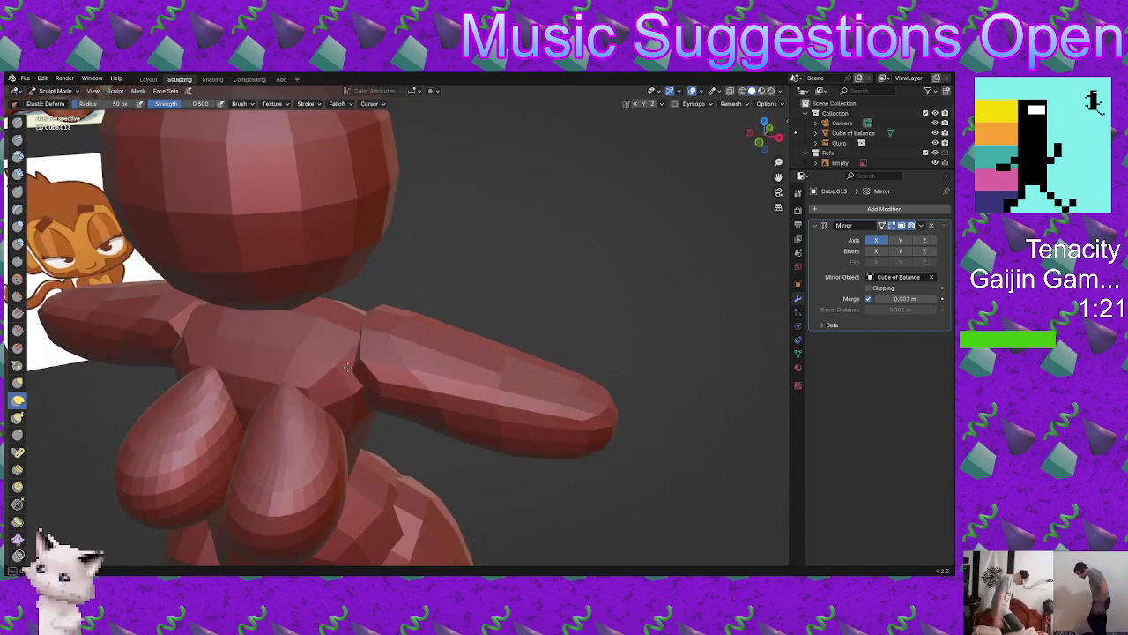
pyautogui.moveTo(354, 380)
pyautogui.mouseDown(button='middle')
pyautogui.moveTo(394, 374)
pyautogui.moveTo(317, 363)
pyautogui.moveTo(328, 415)
pyautogui.moveTo(361, 373)
pyautogui.moveTo(312, 473)
pyautogui.mouseUp(button='middle')
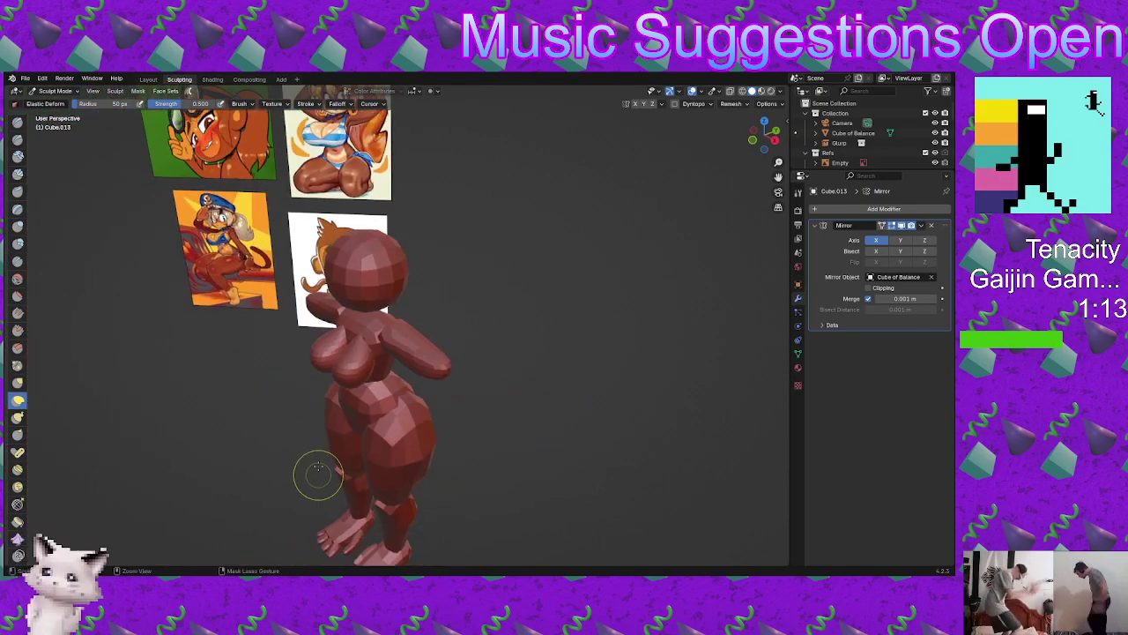
# Step: Duplicate the mirrored arm piece outward along X in Object Mode and position the copies as forearms beyond the upper arms
pyautogui.moveTo(467, 306); pyautogui.dragTo(544, 360, button='middle')
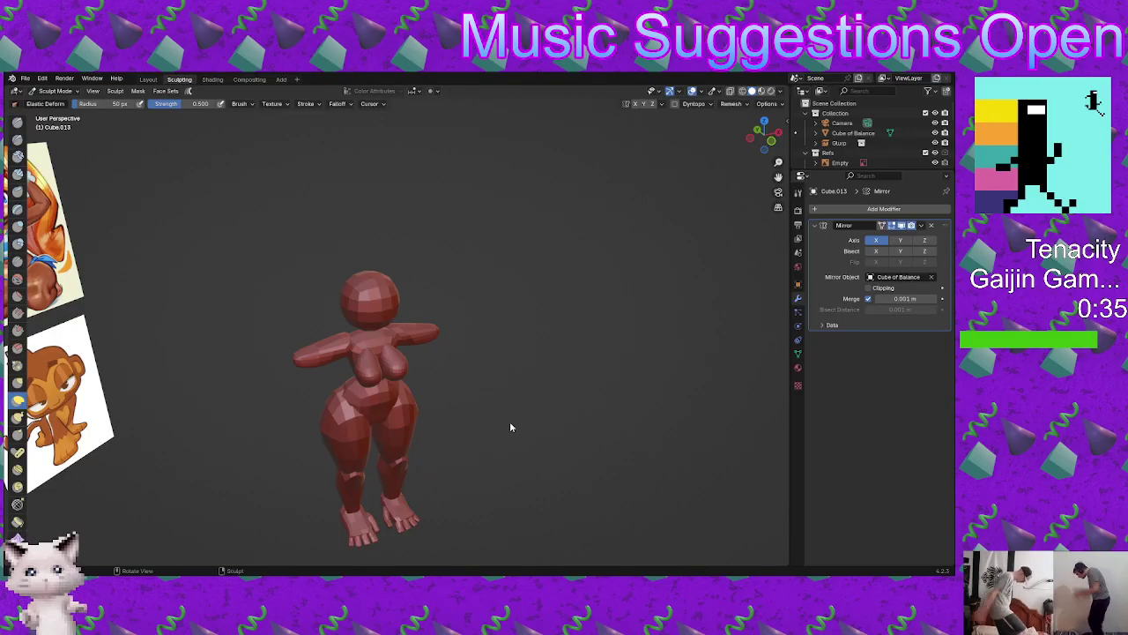
pyautogui.hotkey('ctrl', 'Tab')
pyautogui.click(477, 314)
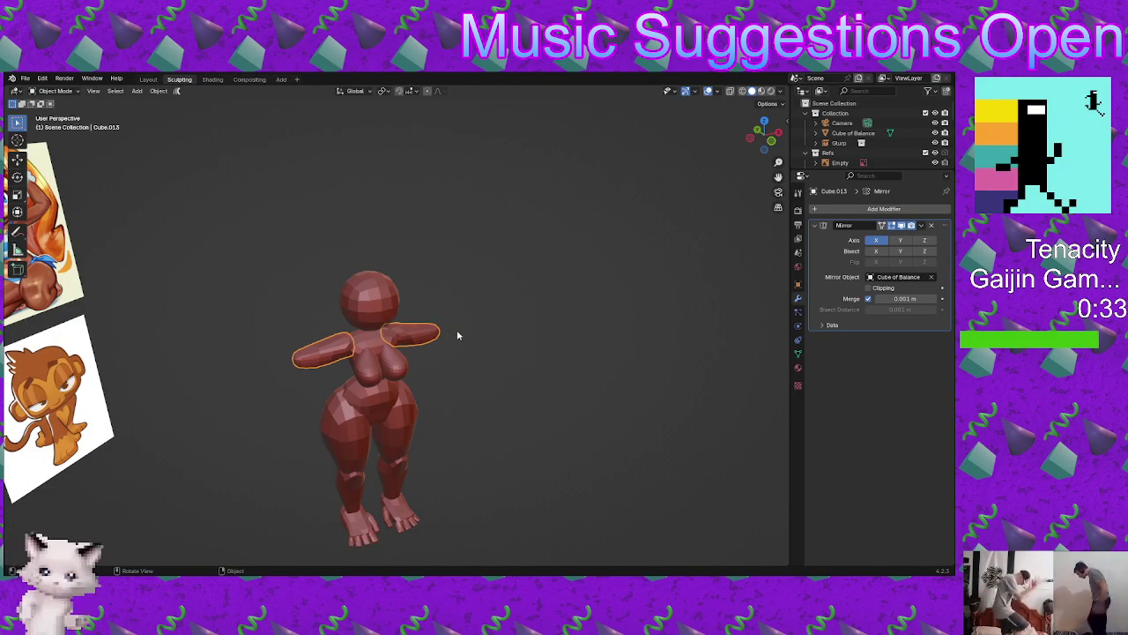
pyautogui.moveTo(456, 335)
pyautogui.mouseDown(button='middle')
pyautogui.moveTo(502, 369)
pyautogui.moveTo(574, 321)
pyautogui.moveTo(433, 337)
pyautogui.moveTo(444, 398)
pyautogui.moveTo(503, 311)
pyautogui.moveTo(463, 315)
pyautogui.moveTo(498, 342)
pyautogui.mouseUp(button='middle')
pyautogui.hotkey('shift', 'd')
pyautogui.press('x')
pyautogui.click(557, 381)
pyautogui.press('g')
pyautogui.click(473, 382)
# Step: Put the forearms in Sculpt Mode and shape their elbow ends with Elastic Deform from the front and back
pyautogui.hotkey('ctrl', 'Tab')
pyautogui.click(505, 341)
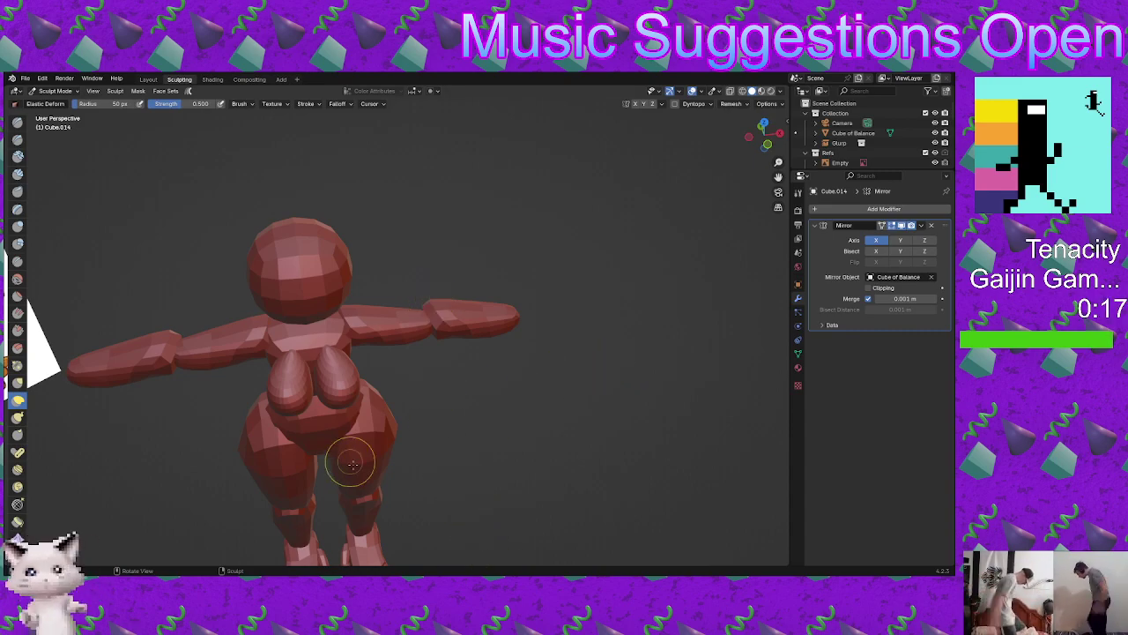
pyautogui.moveTo(517, 356); pyautogui.dragTo(461, 327, button='middle')
pyautogui.scroll(3, 453, 337)
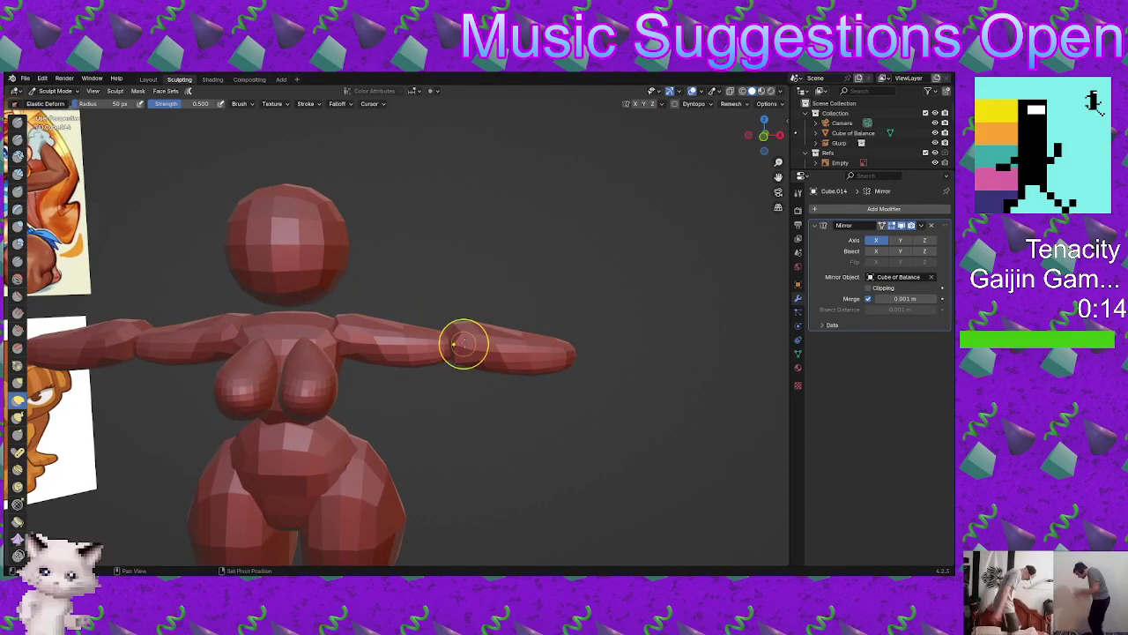
pyautogui.moveTo(459, 364); pyautogui.dragTo(468, 359)
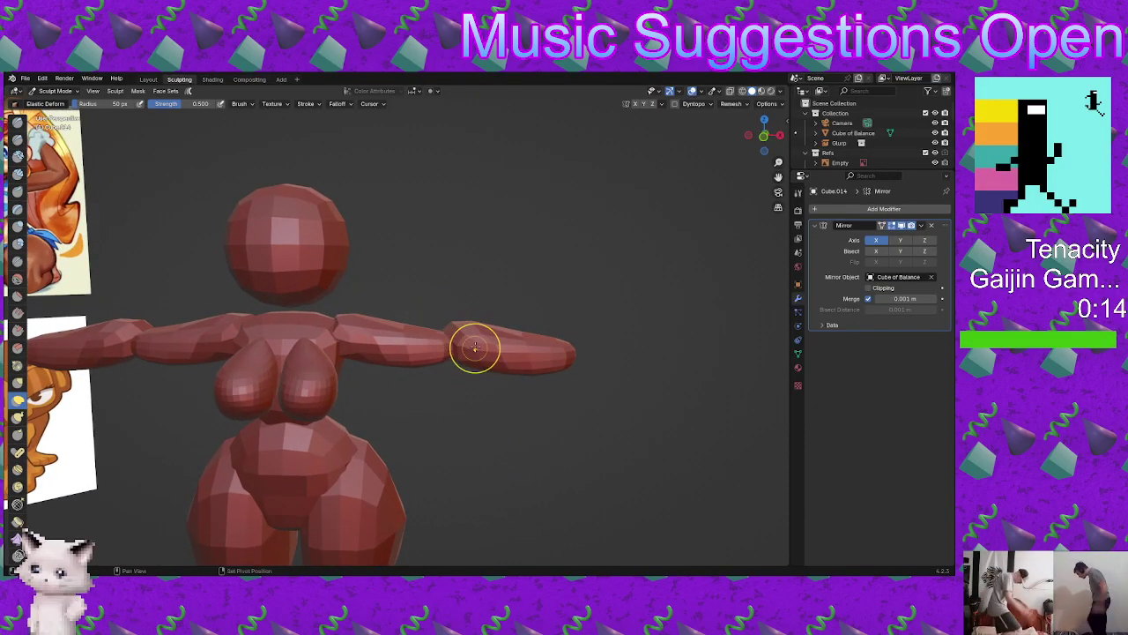
pyautogui.moveTo(486, 329)
pyautogui.mouseDown(button='middle')
pyautogui.moveTo(388, 327)
pyautogui.moveTo(357, 354)
pyautogui.moveTo(383, 327)
pyautogui.mouseUp(button='middle')
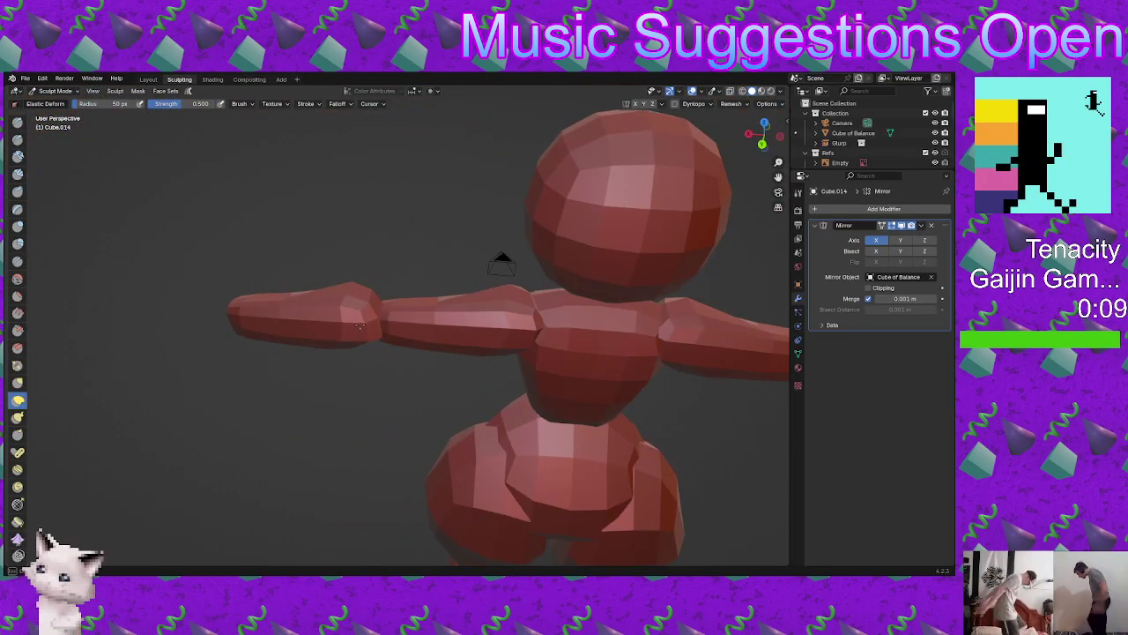
pyautogui.moveTo(342, 297)
pyautogui.mouseDown()
pyautogui.moveTo(379, 300)
pyautogui.moveTo(360, 305)
pyautogui.mouseUp()
pyautogui.moveTo(361, 304); pyautogui.dragTo(373, 345, button='middle')
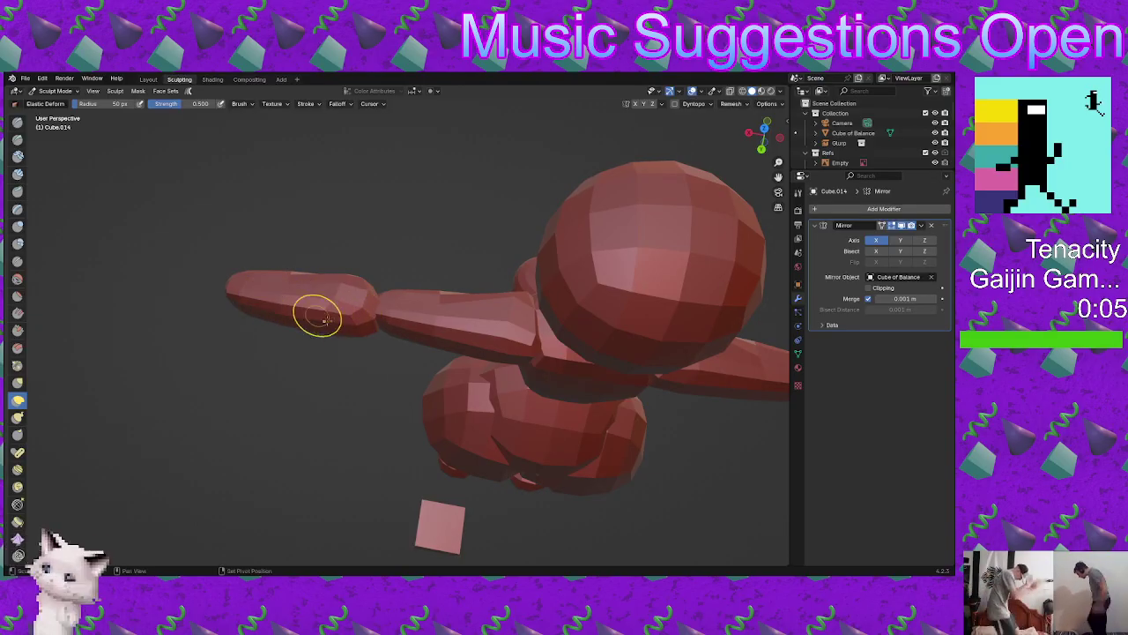
# Step: Refine and slim the forearms' contour with Elastic Deform, working from above and from the front
pyautogui.moveTo(312, 312)
pyautogui.mouseDown(button='middle')
pyautogui.moveTo(334, 257)
pyautogui.moveTo(399, 342)
pyautogui.moveTo(373, 322)
pyautogui.moveTo(452, 367)
pyautogui.moveTo(450, 397)
pyautogui.moveTo(457, 335)
pyautogui.moveTo(447, 389)
pyautogui.mouseUp(button='middle')
pyautogui.scroll(3, 456, 335)
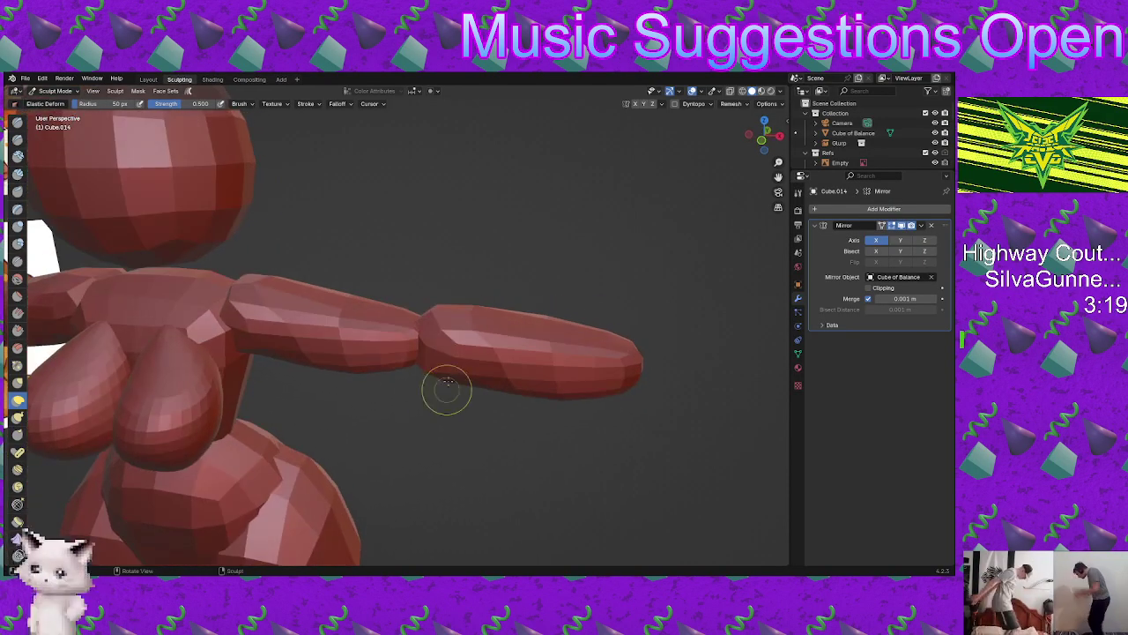
pyautogui.moveTo(433, 327); pyautogui.dragTo(479, 423, button='middle')
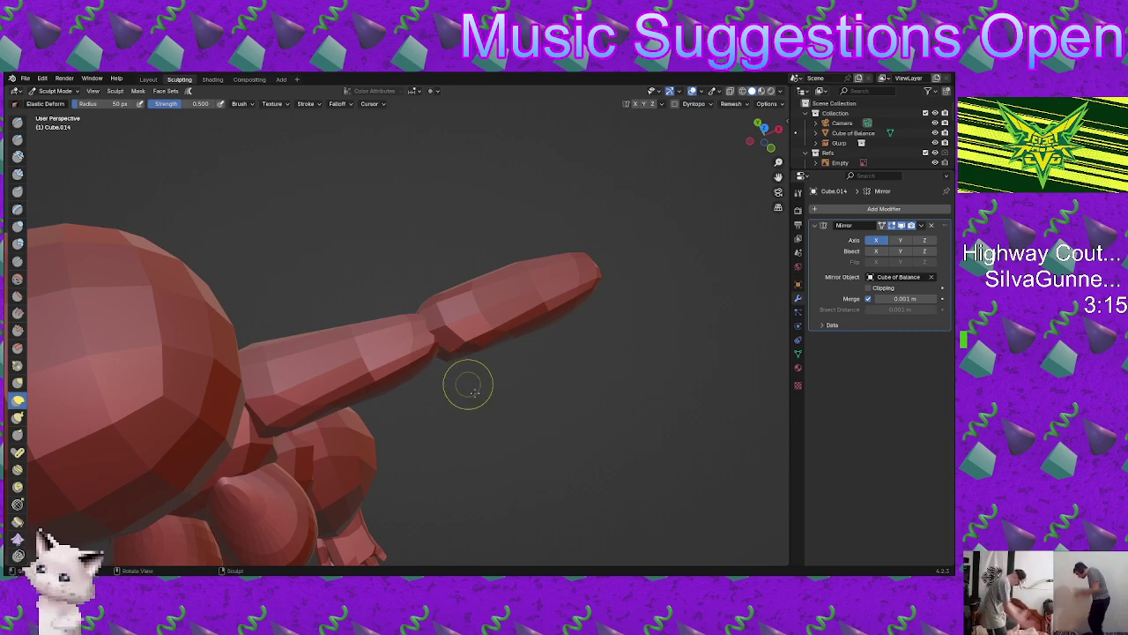
pyautogui.moveTo(468, 385); pyautogui.dragTo(617, 335, button='middle')
pyautogui.moveTo(435, 370)
pyautogui.keyDown('alt'); pyautogui.mouseDown(button='middle')
pyautogui.moveTo(344, 287)
pyautogui.moveTo(269, 365)
pyautogui.moveTo(424, 367)
pyautogui.moveTo(440, 335)
pyautogui.moveTo(450, 355)
pyautogui.mouseUp(button='middle'); pyautogui.keyUp('alt')
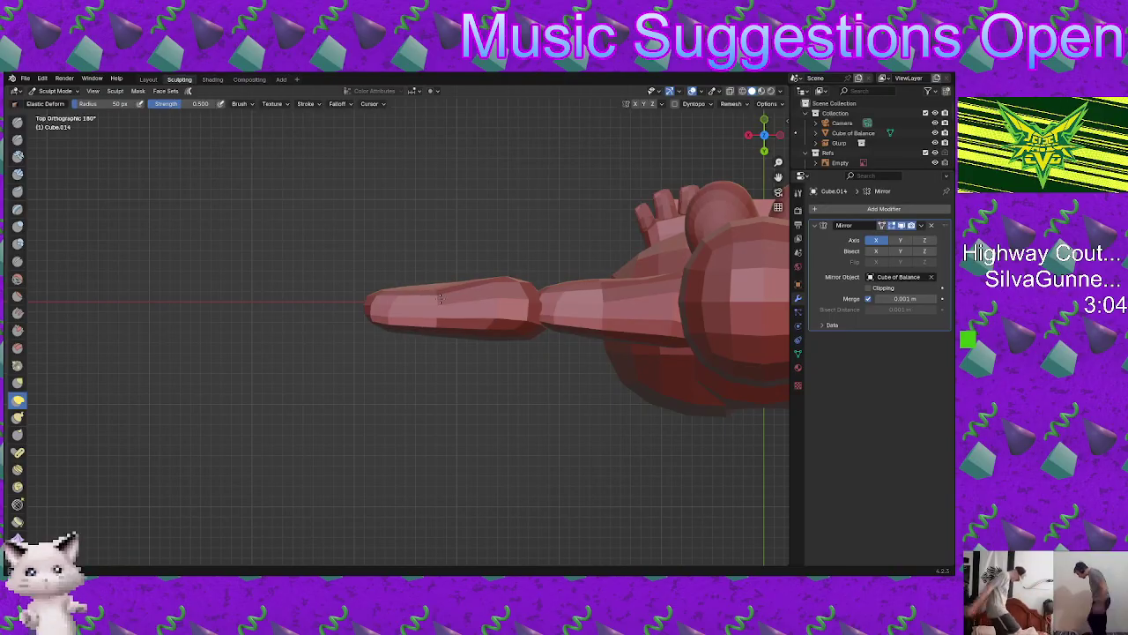
pyautogui.moveTo(441, 298)
pyautogui.mouseDown(button='middle')
pyautogui.moveTo(428, 283)
pyautogui.moveTo(433, 323)
pyautogui.moveTo(418, 324)
pyautogui.moveTo(426, 279)
pyautogui.moveTo(330, 542)
pyautogui.moveTo(461, 327)
pyautogui.moveTo(521, 335)
pyautogui.moveTo(447, 315)
pyautogui.moveTo(441, 352)
pyautogui.moveTo(456, 345)
pyautogui.moveTo(423, 330)
pyautogui.moveTo(436, 284)
pyautogui.moveTo(503, 340)
pyautogui.moveTo(476, 314)
pyautogui.moveTo(476, 383)
pyautogui.mouseUp(button='middle')
pyautogui.moveTo(476, 383); pyautogui.dragTo(451, 360, button='middle')
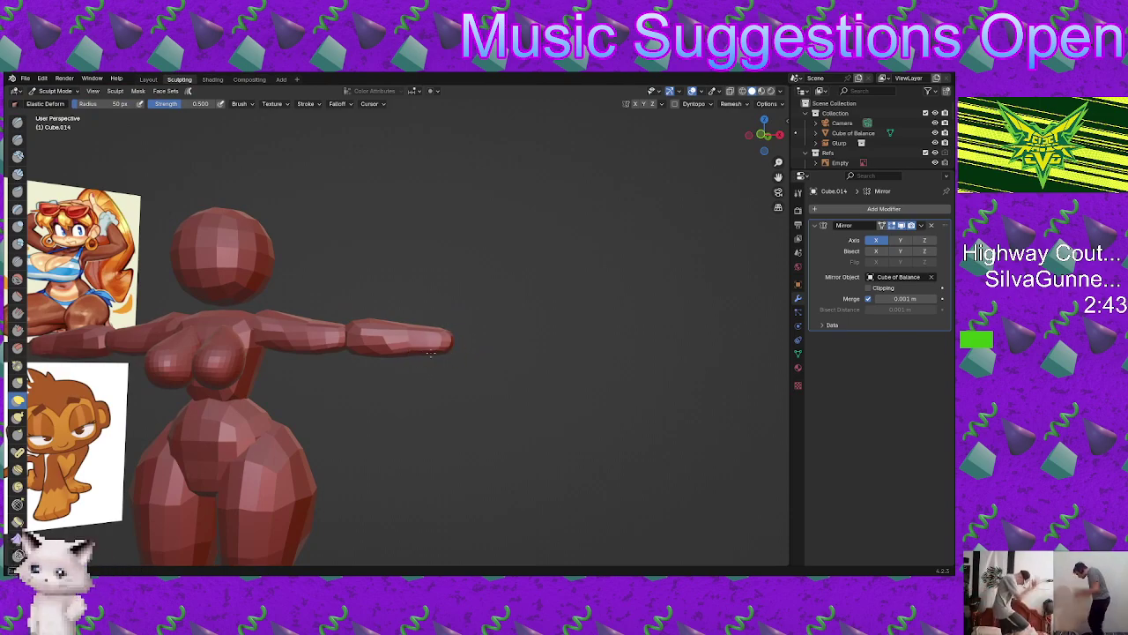
pyautogui.moveTo(385, 367)
pyautogui.mouseDown(button='middle')
pyautogui.moveTo(484, 383)
pyautogui.moveTo(433, 355)
pyautogui.moveTo(397, 360)
pyautogui.moveTo(435, 358)
pyautogui.moveTo(450, 408)
pyautogui.moveTo(399, 334)
pyautogui.mouseUp(button='middle')
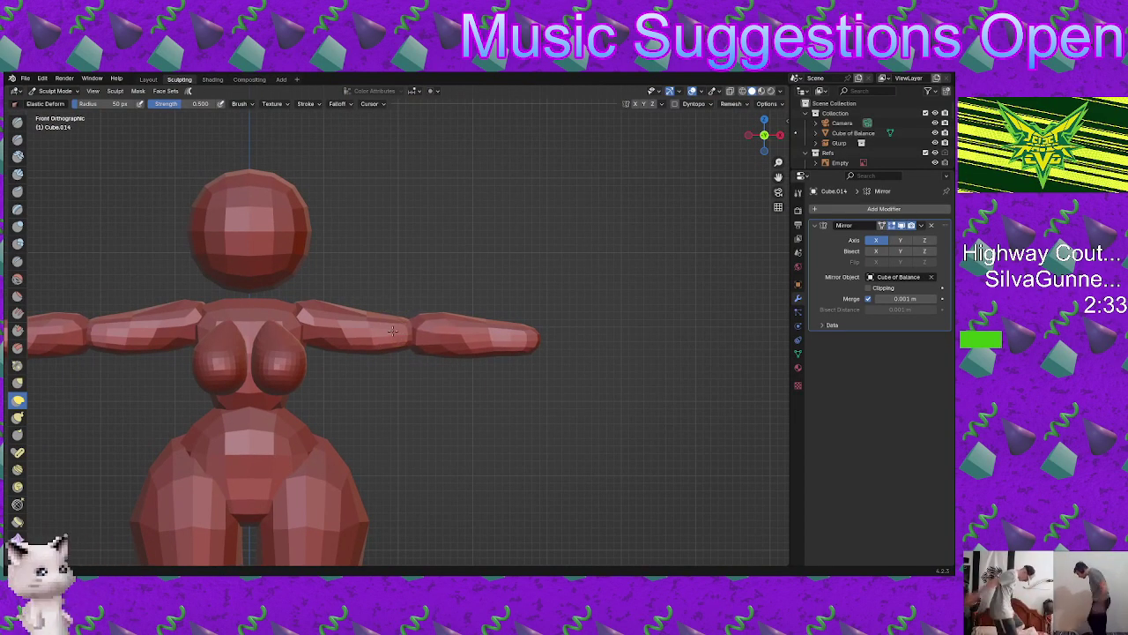
pyautogui.scroll(2, 420, 360)
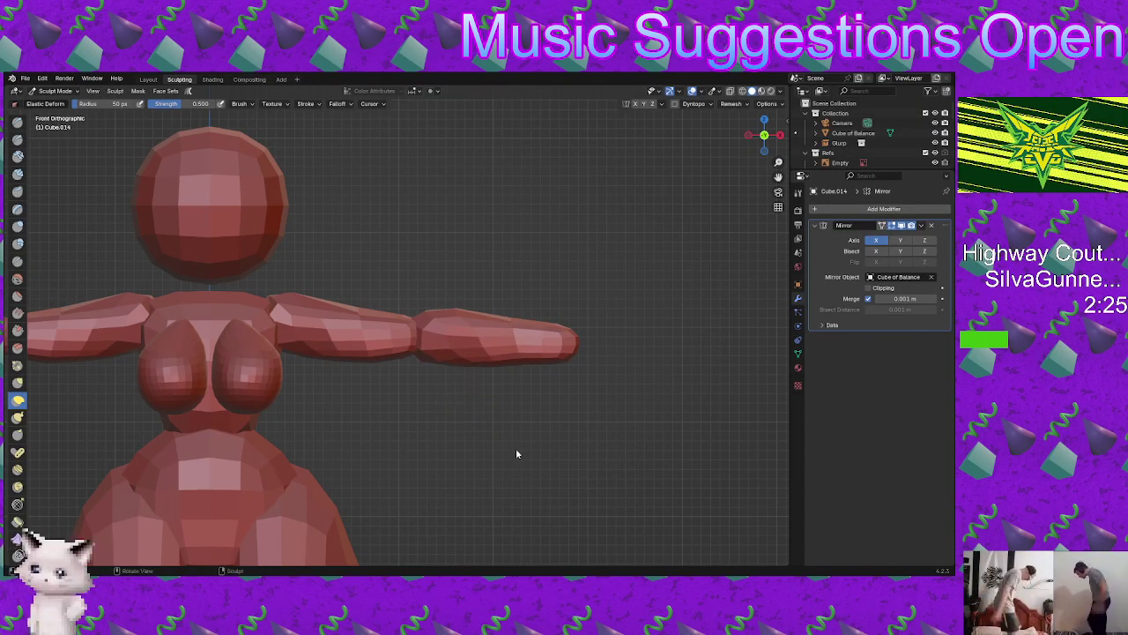
pyautogui.moveTo(420, 385); pyautogui.dragTo(446, 368, button='middle')
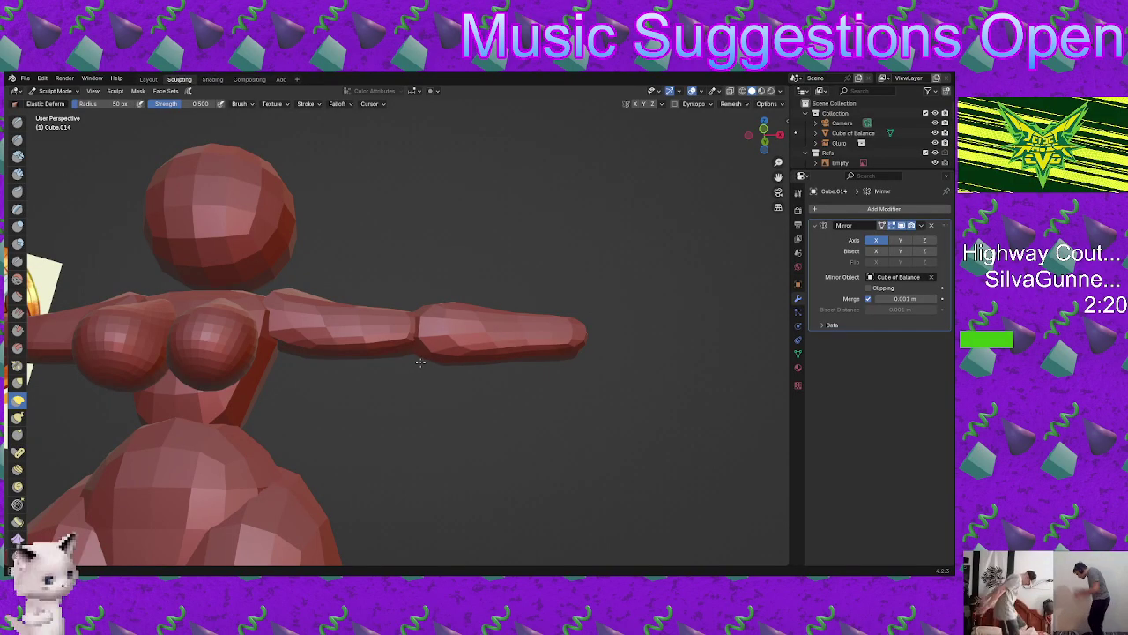
pyautogui.moveTo(441, 395)
pyautogui.mouseDown(button='middle')
pyautogui.moveTo(453, 347)
pyautogui.moveTo(445, 385)
pyautogui.moveTo(461, 402)
pyautogui.moveTo(466, 385)
pyautogui.mouseUp(button='middle')
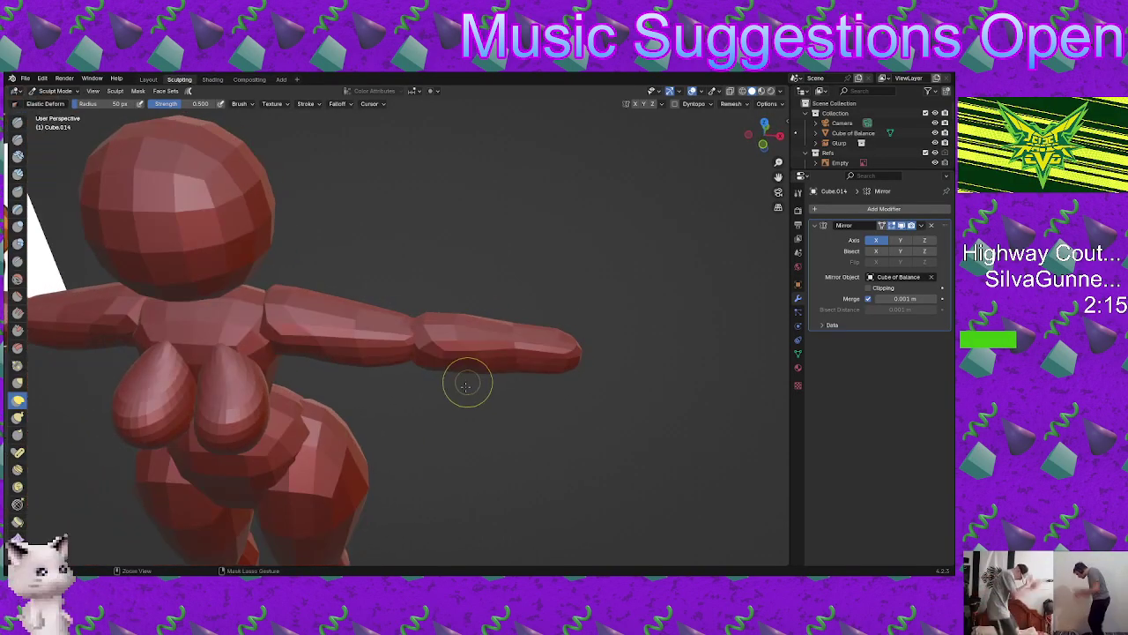
# Step: Adjust the back of the elbow joint between upper arm and forearm with Elastic Deform, working from behind
pyautogui.scroll(-4, 466, 385)
pyautogui.moveTo(457, 428); pyautogui.dragTo(325, 388, button='middle')
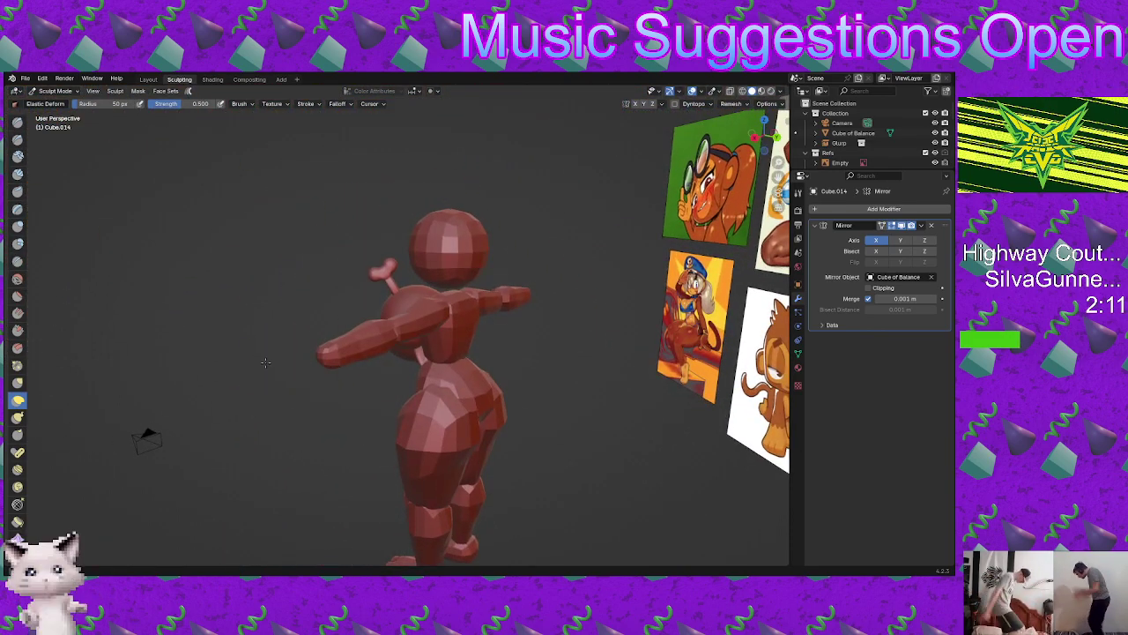
pyautogui.moveTo(265, 362); pyautogui.dragTo(189, 370, button='middle')
pyautogui.moveTo(302, 428)
pyautogui.keyDown('ctrl'); pyautogui.mouseDown(button='middle')
pyautogui.moveTo(308, 391)
pyautogui.moveTo(339, 379)
pyautogui.mouseUp(button='middle'); pyautogui.keyUp('ctrl')
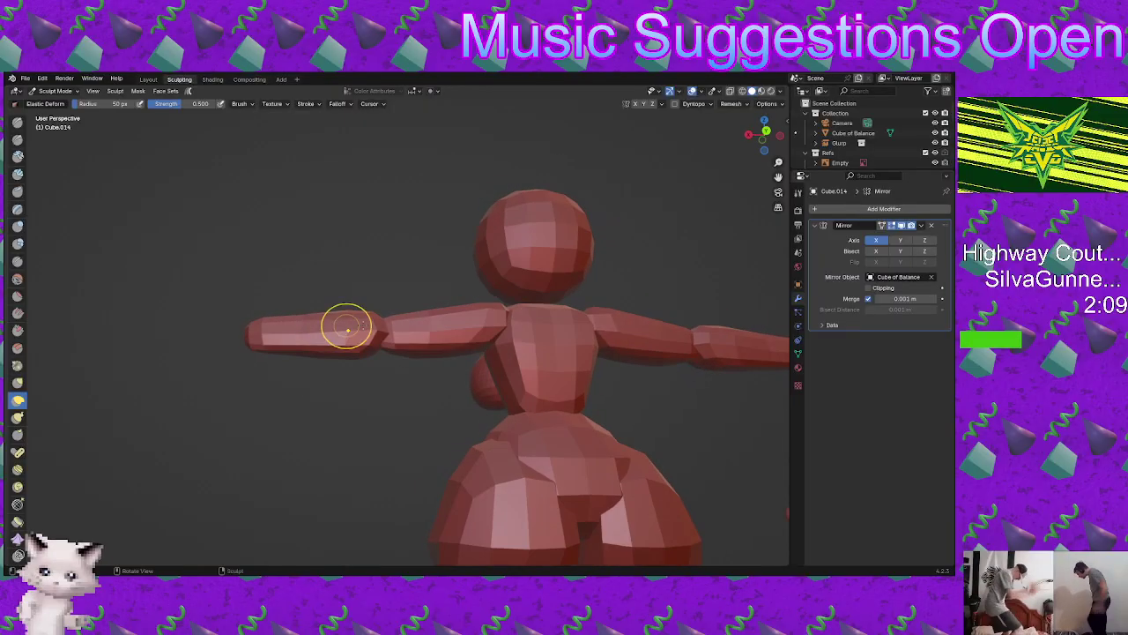
pyautogui.moveTo(347, 329); pyautogui.dragTo(384, 338, button='middle')
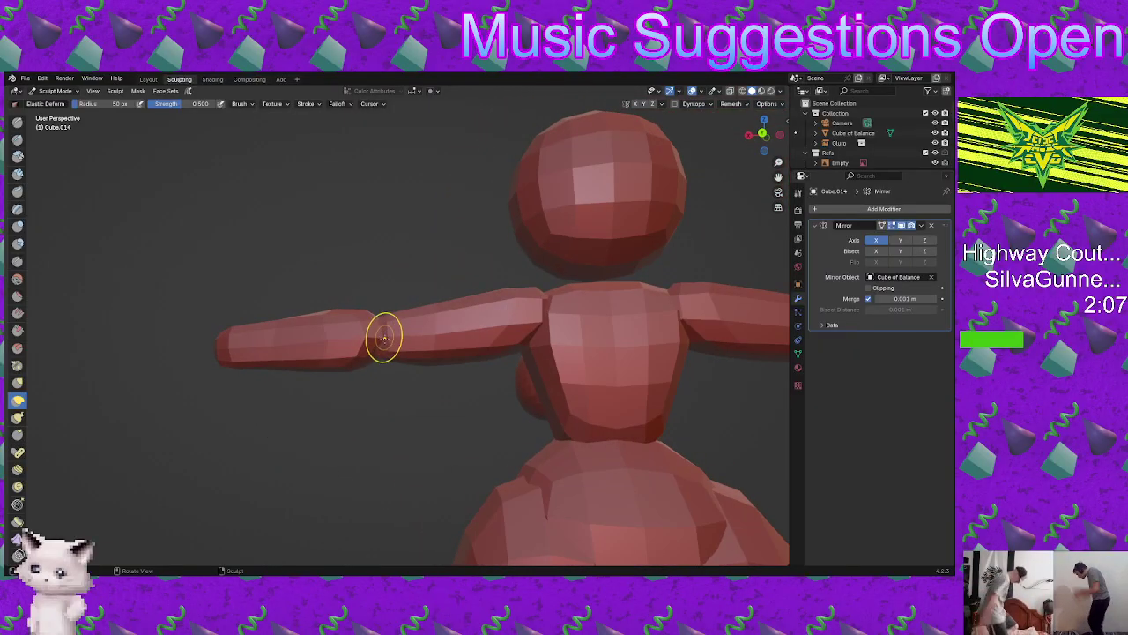
pyautogui.moveTo(379, 337)
pyautogui.mouseDown()
pyautogui.moveTo(392, 328)
pyautogui.moveTo(382, 344)
pyautogui.mouseUp()
pyautogui.moveTo(382, 345); pyautogui.dragTo(400, 403, button='middle')
pyautogui.moveTo(380, 335); pyautogui.dragTo(379, 338)
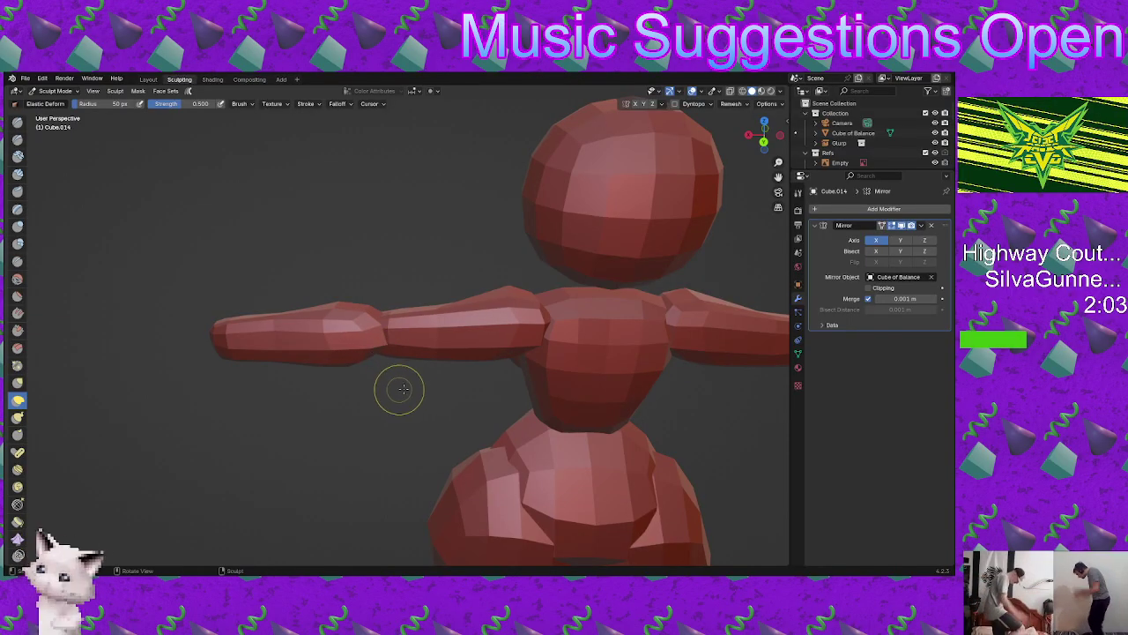
pyautogui.moveTo(398, 388)
pyautogui.mouseDown(button='middle')
pyautogui.moveTo(527, 408)
pyautogui.moveTo(592, 465)
pyautogui.mouseUp(button='middle')
pyautogui.keyDown('ctrl'); pyautogui.moveTo(410, 414); pyautogui.dragTo(428, 328, button='middle'); pyautogui.keyUp('ctrl')
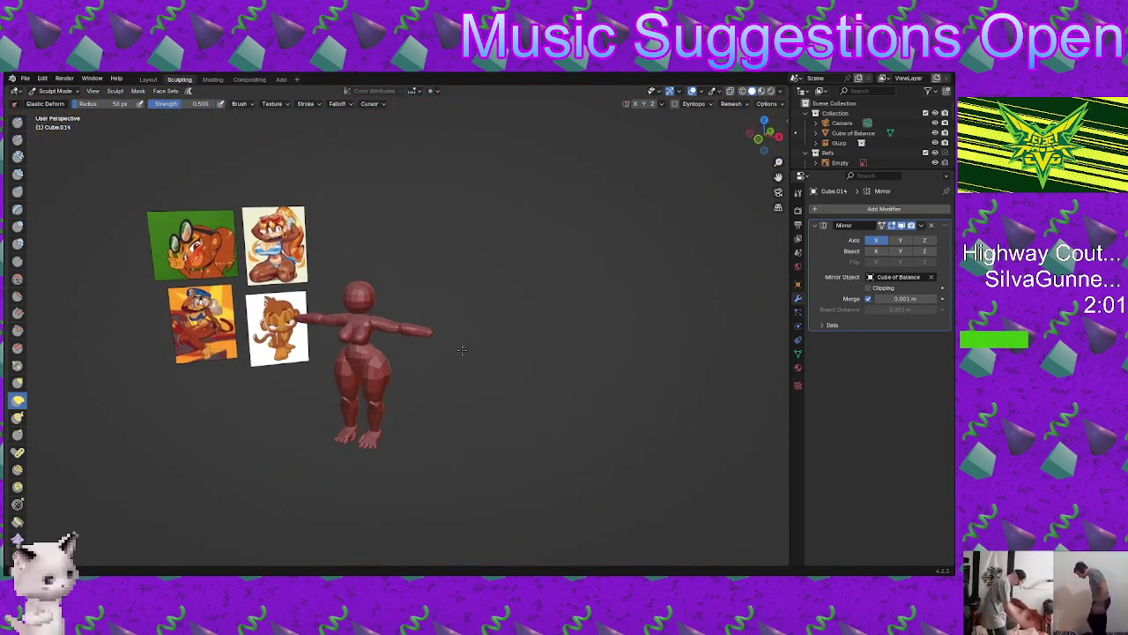
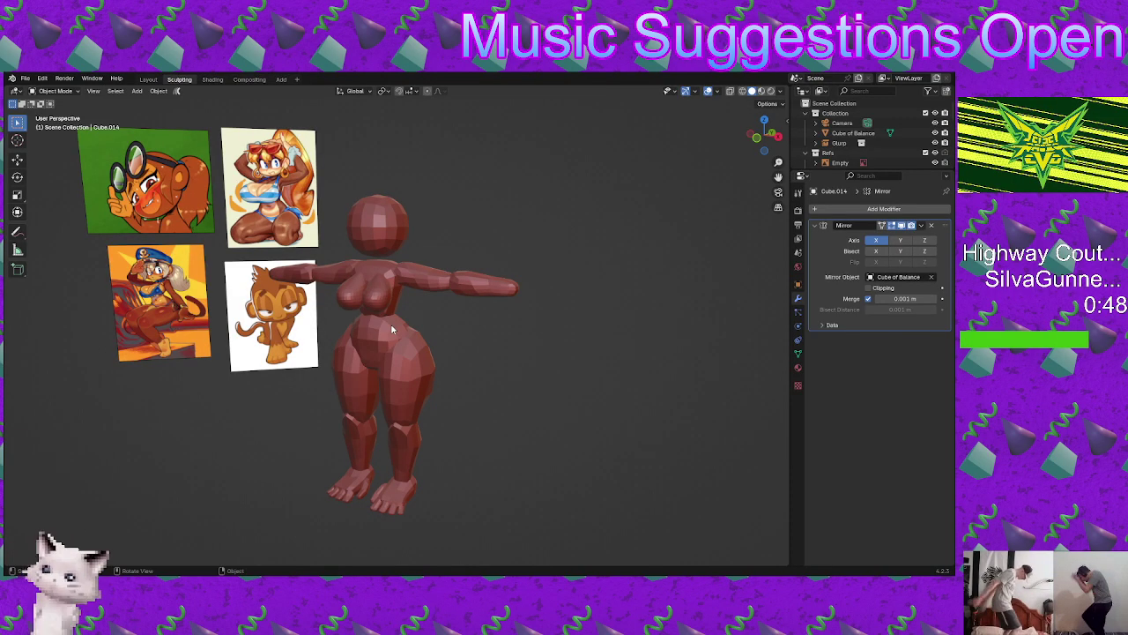
# Step: Examine the four monkey character reference images up close for arm and body proportions
pyautogui.keyDown('shift'); pyautogui.moveTo(250, 312); pyautogui.dragTo(527, 347, button='middle'); pyautogui.keyUp('shift')
pyautogui.scroll(7, 415, 335)
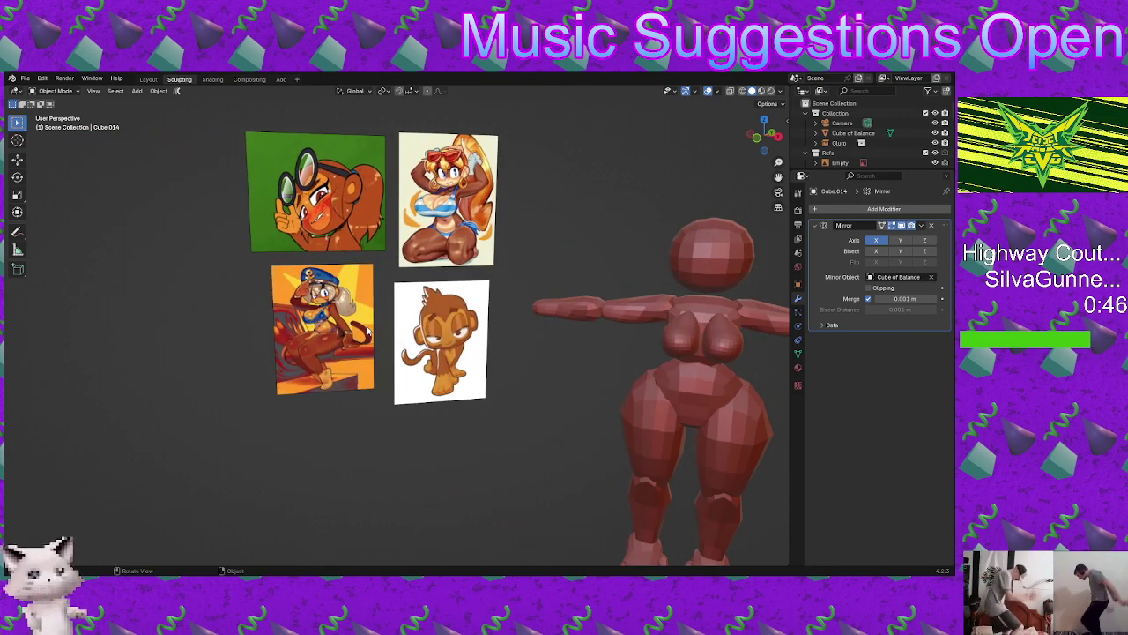
pyautogui.scroll(3, 325, 344)
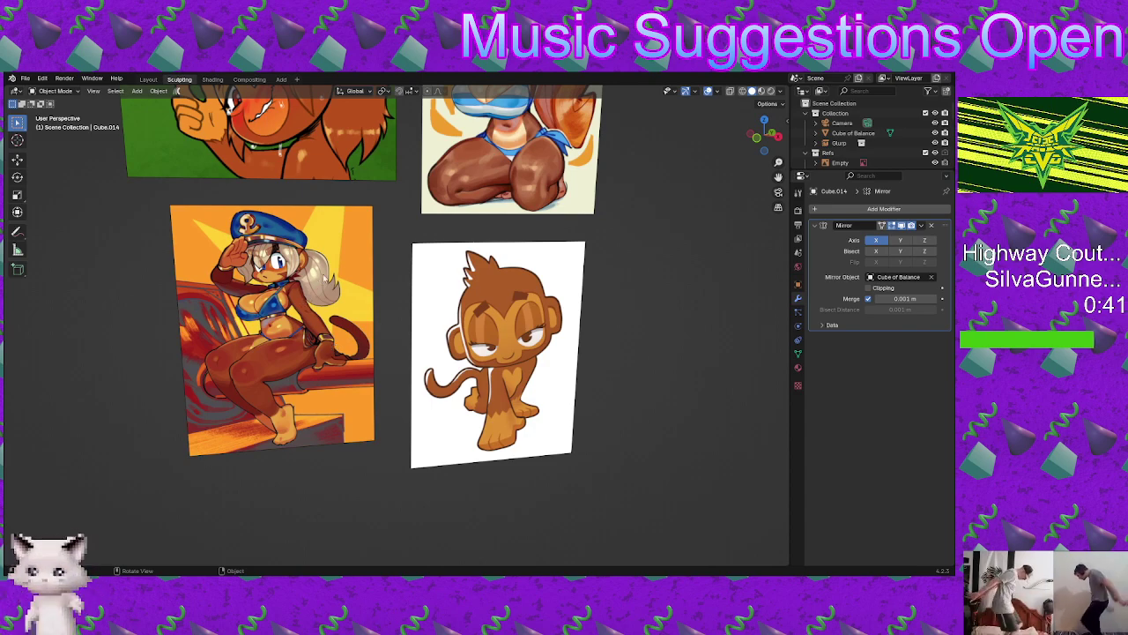
pyautogui.scroll(-1, 325, 277)
pyautogui.keyDown('shift'); pyautogui.moveTo(324, 278); pyautogui.dragTo(295, 323, button='middle'); pyautogui.keyUp('shift')
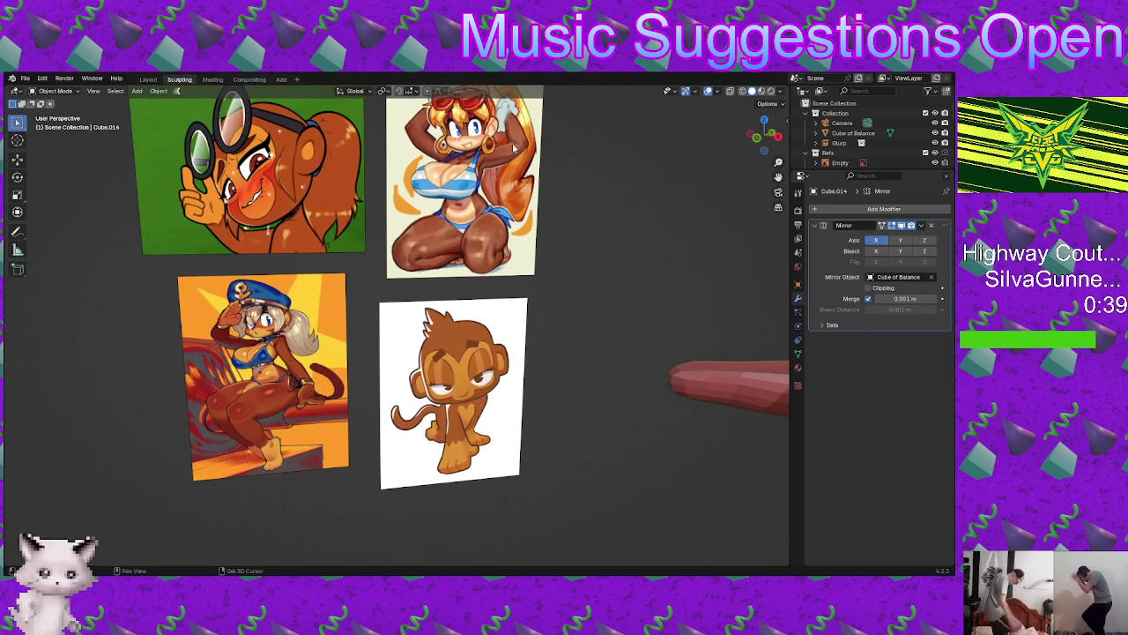
pyautogui.moveTo(525, 137); pyautogui.dragTo(394, 236, button='middle')
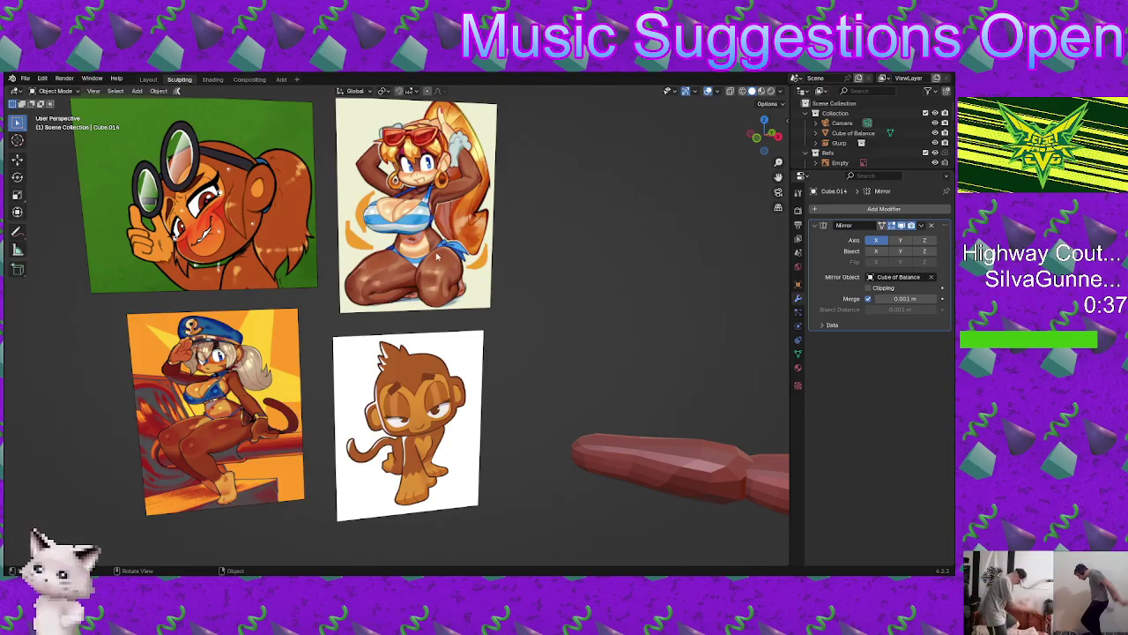
pyautogui.moveTo(458, 358); pyautogui.dragTo(493, 257, button='middle')
pyautogui.scroll(-3, 481, 276)
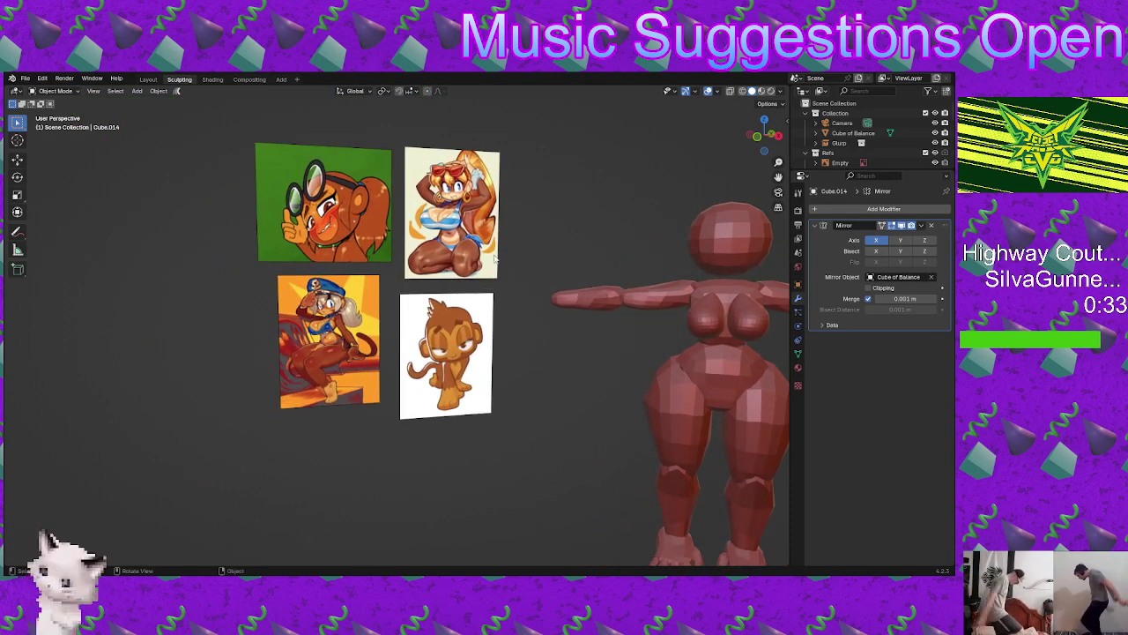
pyautogui.scroll(1, 492, 257)
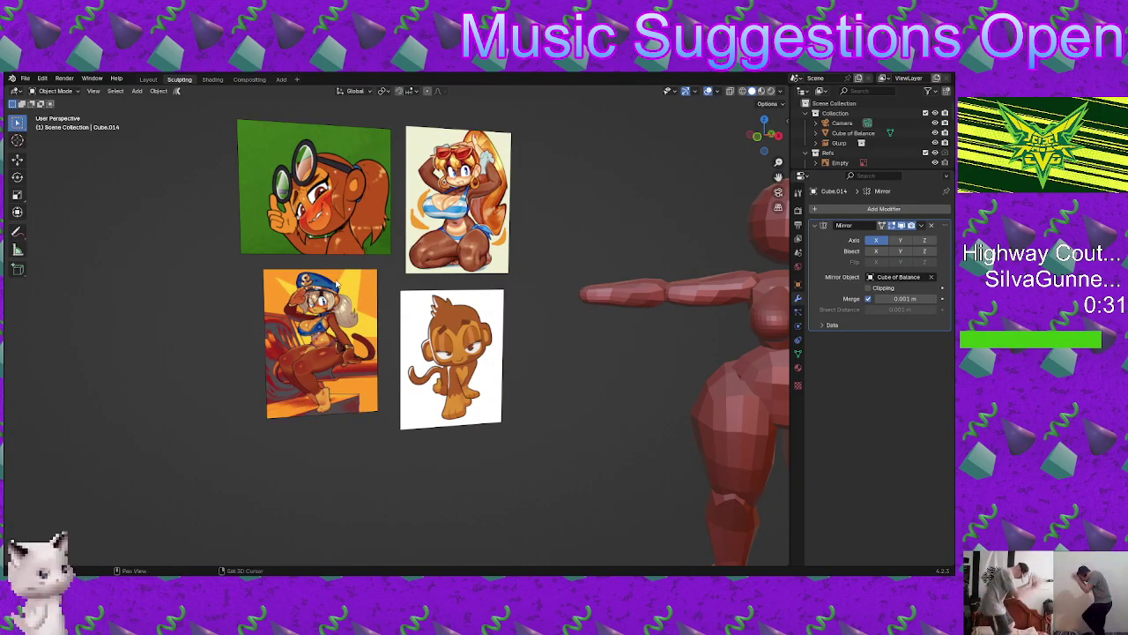
pyautogui.keyDown('shift'); pyautogui.moveTo(374, 351); pyautogui.dragTo(402, 334, button='middle'); pyautogui.keyUp('shift')
pyautogui.scroll(2, 399, 326)
pyautogui.moveTo(388, 254); pyautogui.dragTo(374, 286, button='middle')
pyautogui.keyDown('shift'); pyautogui.moveTo(375, 209); pyautogui.dragTo(299, 133, button='middle'); pyautogui.keyUp('shift')
pyautogui.moveTo(443, 329); pyautogui.dragTo(450, 333, button='middle')
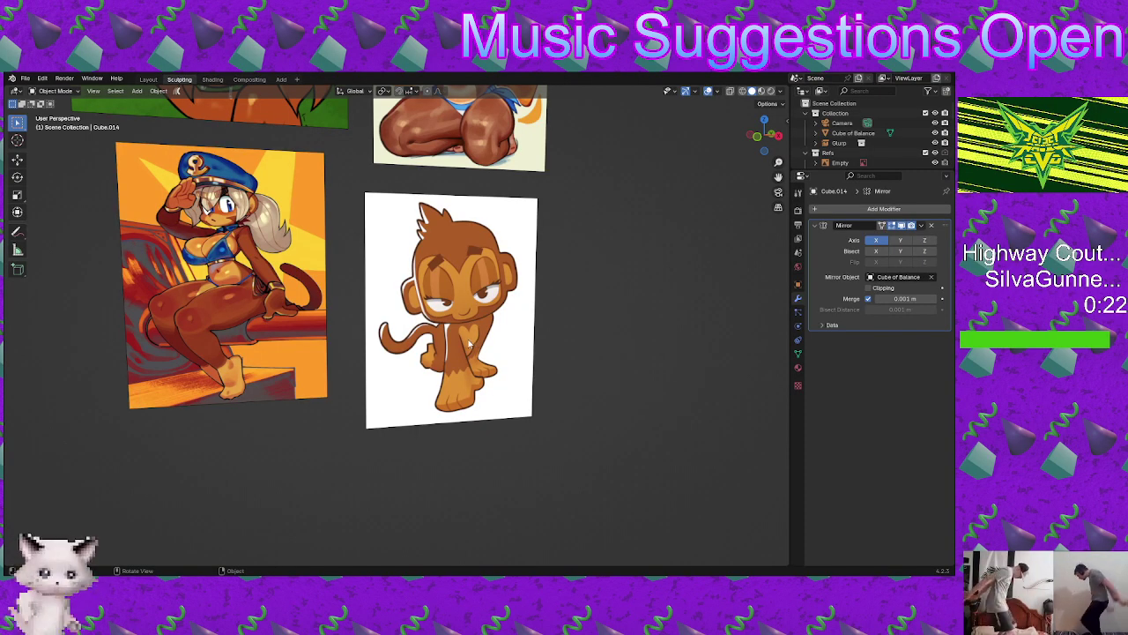
pyautogui.moveTo(470, 345); pyautogui.dragTo(467, 320, button='middle')
pyautogui.scroll(-5, 481, 323)
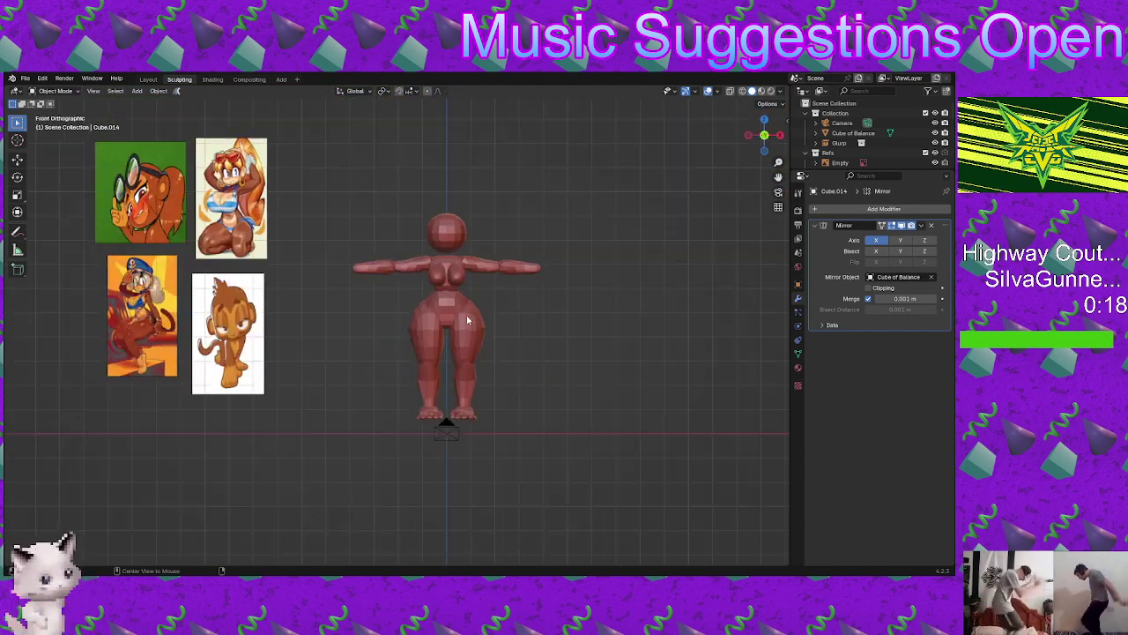
# Step: Try posing the upper arms and forearms downward beside the torso by rotating and moving them in the front view
pyautogui.scroll(2, 469, 320)
pyautogui.keyDown('shift'); pyautogui.moveTo(551, 302); pyautogui.dragTo(469, 304, button='middle'); pyautogui.keyUp('shift')
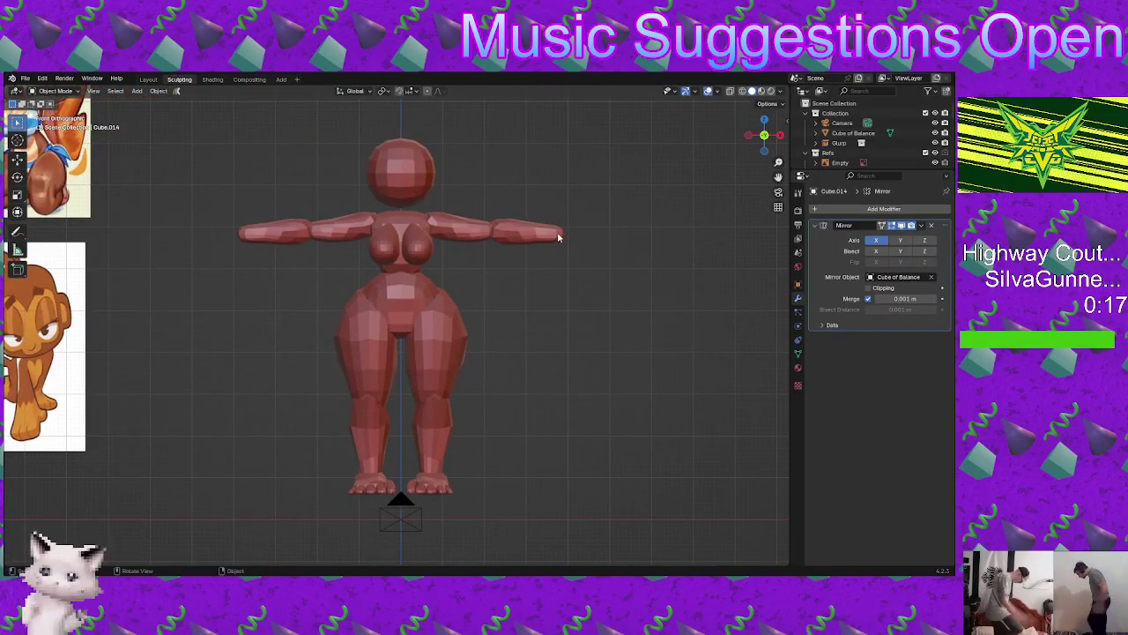
pyautogui.click(496, 234)
pyautogui.press('g')
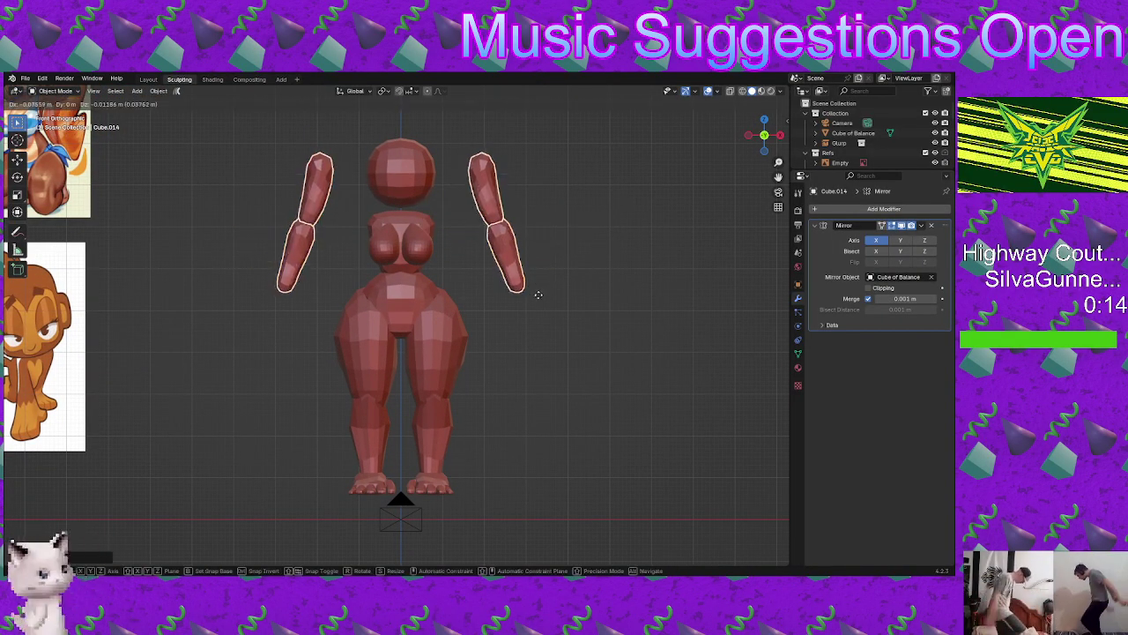
pyautogui.click(476, 352)
pyautogui.moveTo(476, 352); pyautogui.dragTo(547, 350, button='middle')
pyautogui.press('r')
pyautogui.click(534, 348)
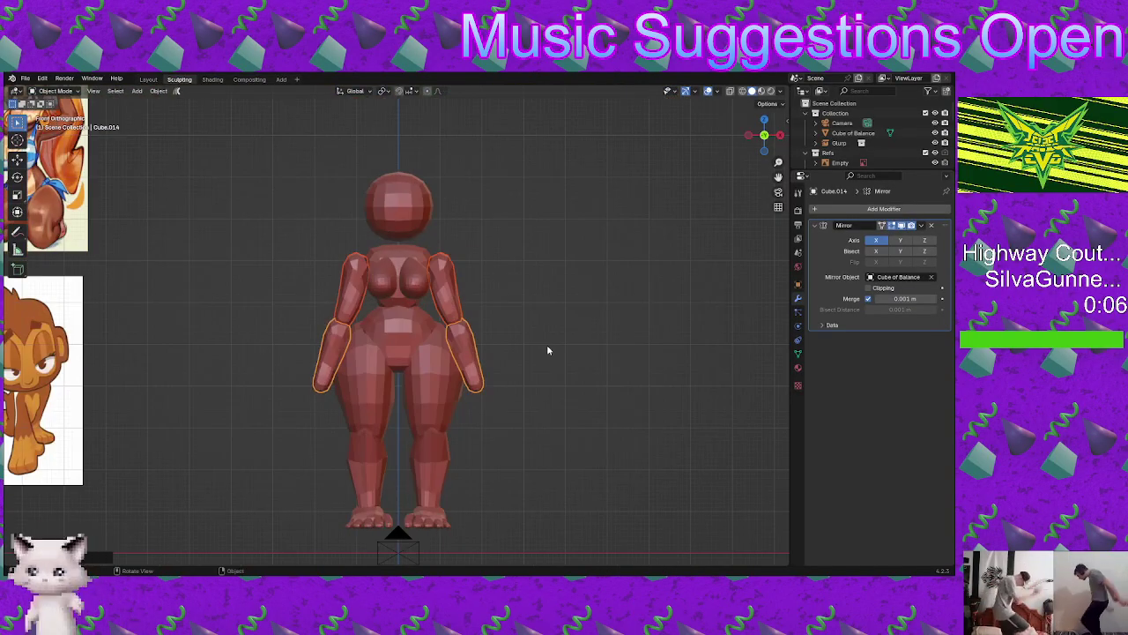
pyautogui.press('g')
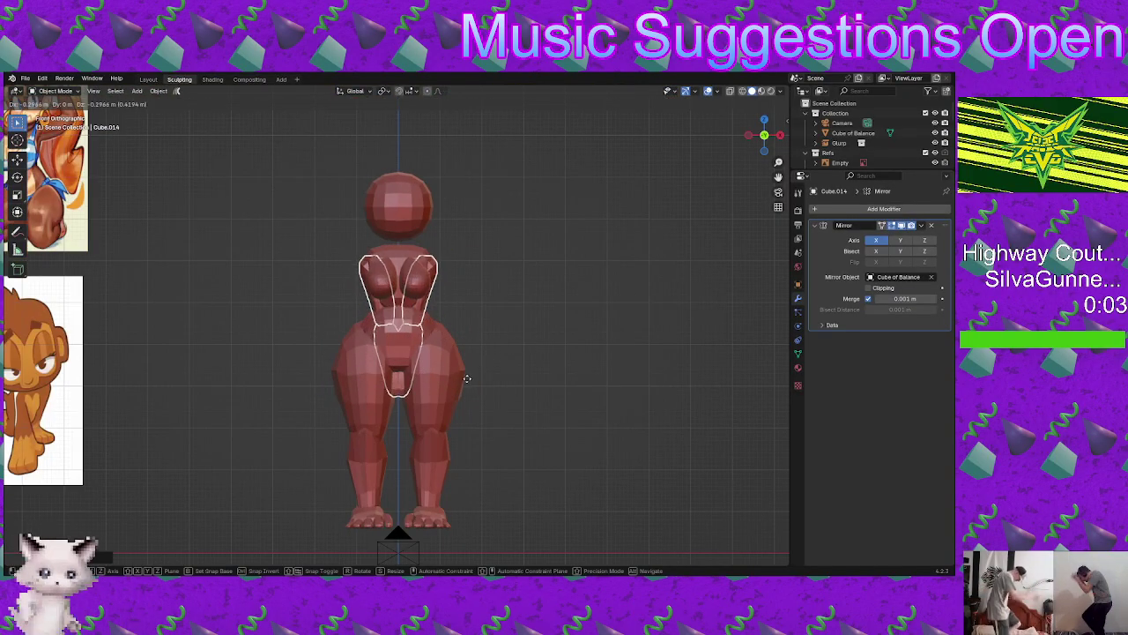
pyautogui.click(491, 378)
pyautogui.moveTo(491, 378); pyautogui.dragTo(549, 305, button='middle')
# Step: Undo the downward arm posing
pyautogui.hotkey('ctrl', 'z')
pyautogui.hotkey('ctrl', 'z')
pyautogui.hotkey('ctrl', 'z')
pyautogui.hotkey('ctrl', 'z')
pyautogui.hotkey('ctrl', 'z')
pyautogui.hotkey('ctrl', 'z')
# Step: Scale the upper arms and forearms up slightly together, shift them outward along X, and deselect them
pyautogui.press('s')
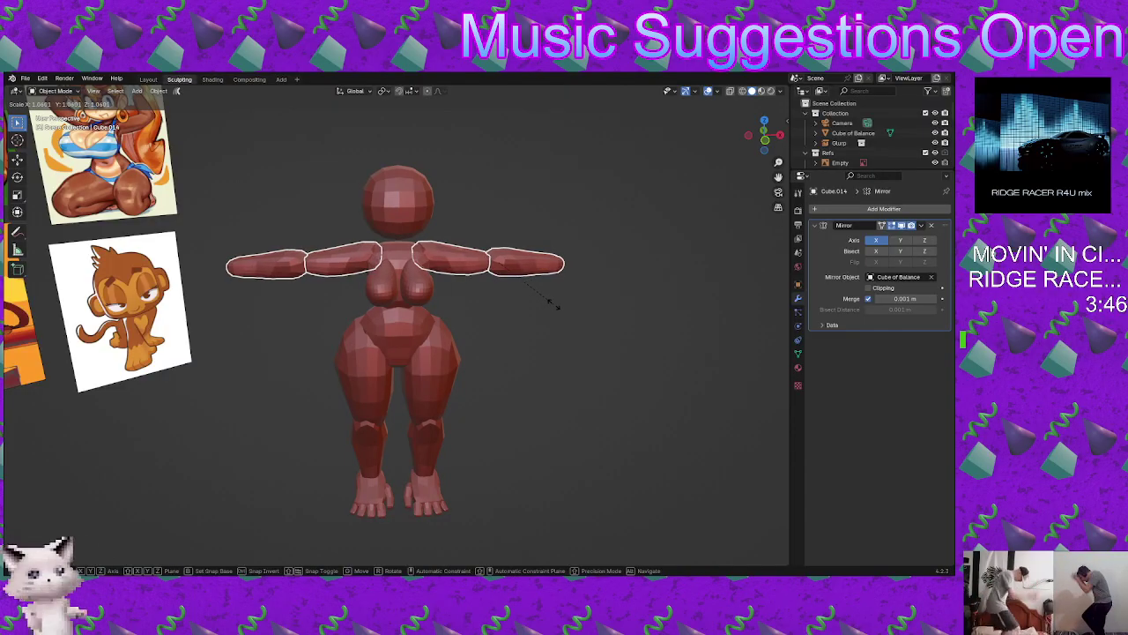
pyautogui.click(553, 304)
pyautogui.press('g')
pyautogui.press('x')
pyautogui.click(598, 307)
pyautogui.click(474, 285)
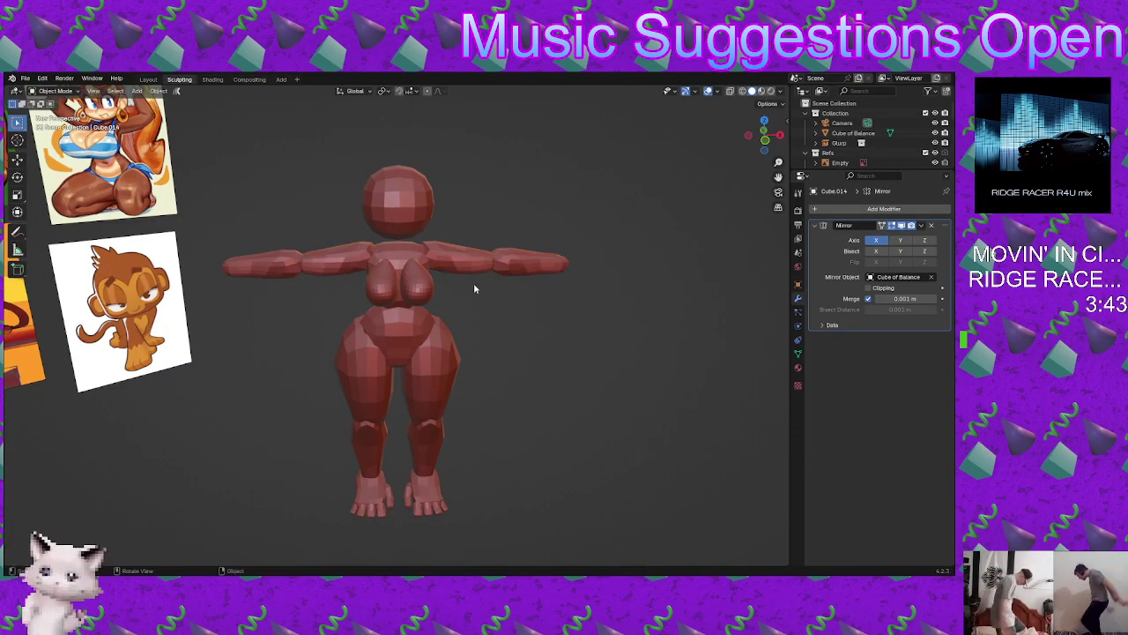
# Step: Duplicate the head sphere and move the copy straight down along Z into the neck area
pyautogui.moveTo(473, 285); pyautogui.dragTo(382, 301, button='middle')
pyautogui.scroll(-3, 482, 261)
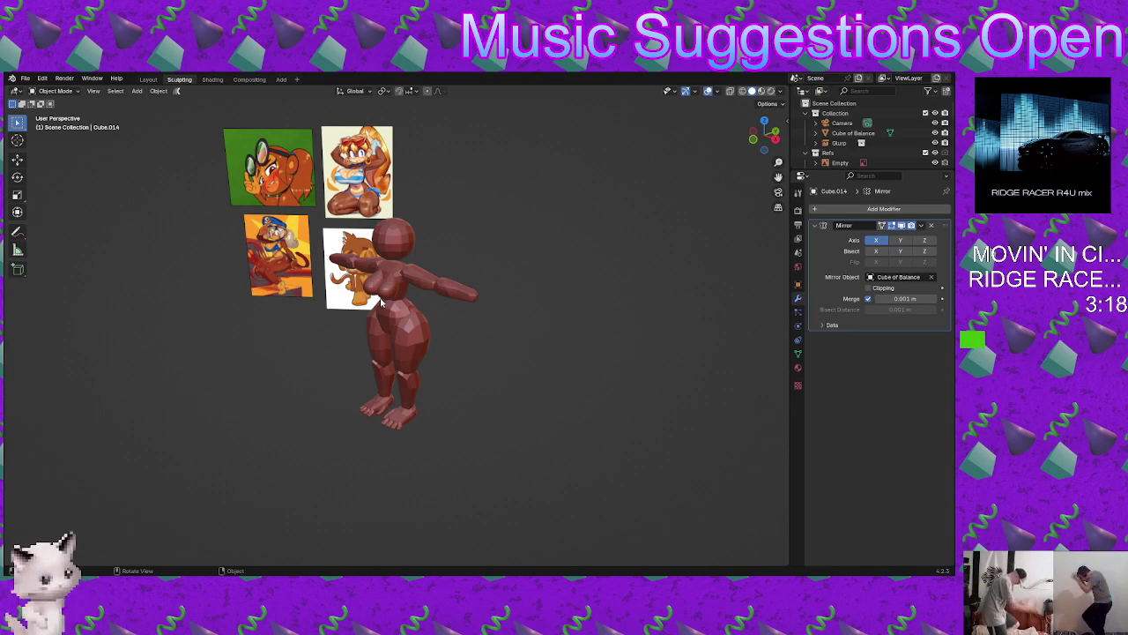
pyautogui.scroll(3, 432, 229)
pyautogui.keyDown('shift'); pyautogui.moveTo(384, 218); pyautogui.dragTo(384, 325, button='middle'); pyautogui.keyUp('shift')
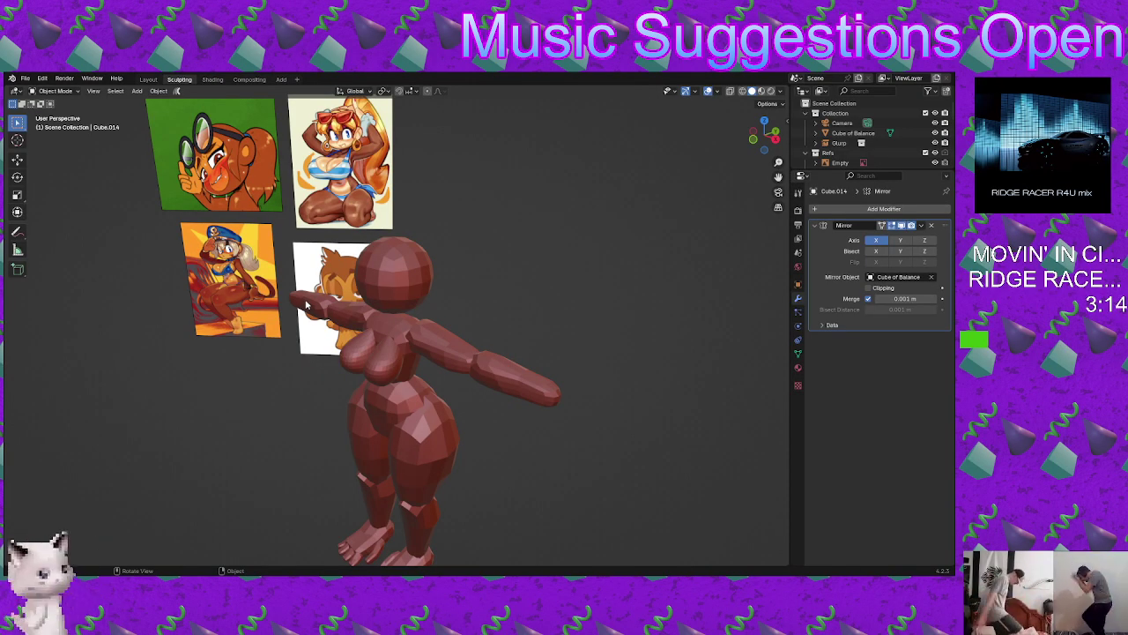
pyautogui.moveTo(425, 243); pyautogui.dragTo(402, 267, button='middle')
pyautogui.scroll(2, 456, 234)
pyautogui.click(402, 267)
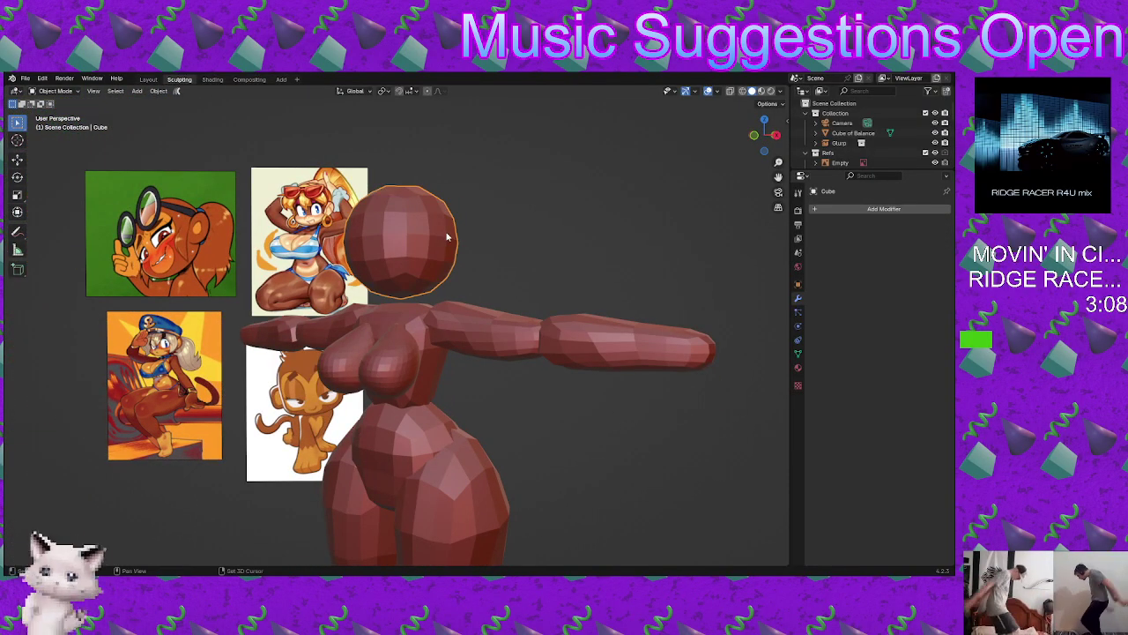
pyautogui.hotkey('shift', 'd')
pyautogui.press('z')
pyautogui.click(445, 282)
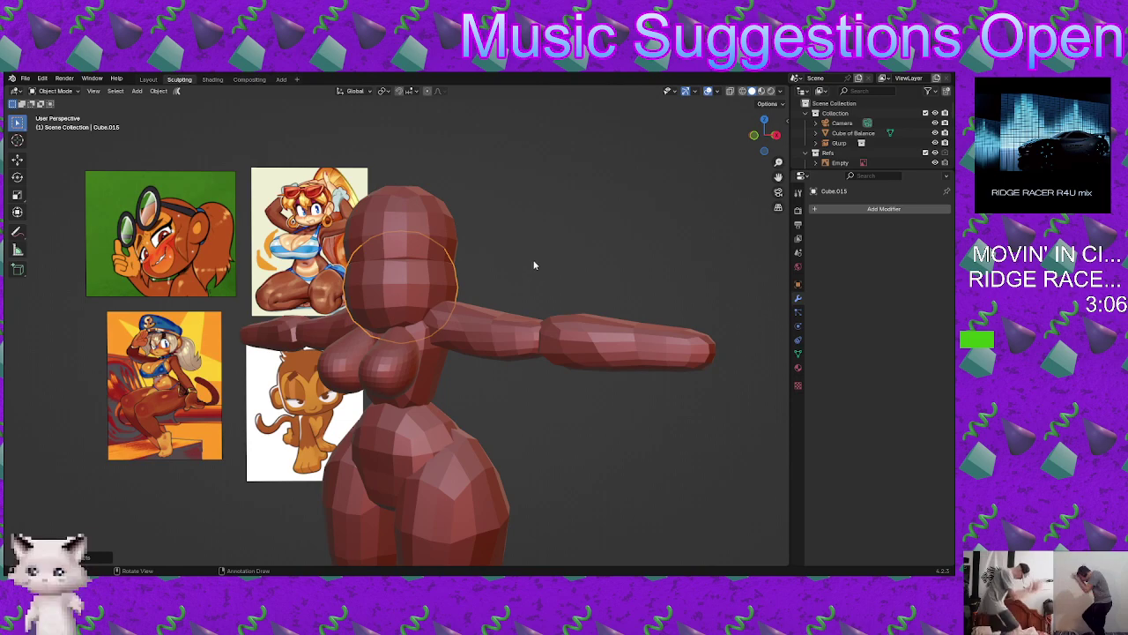
# Step: Sculpt the duplicated sphere into a narrow neck between head and torso, with X symmetry enabled
pyautogui.click(180, 80)
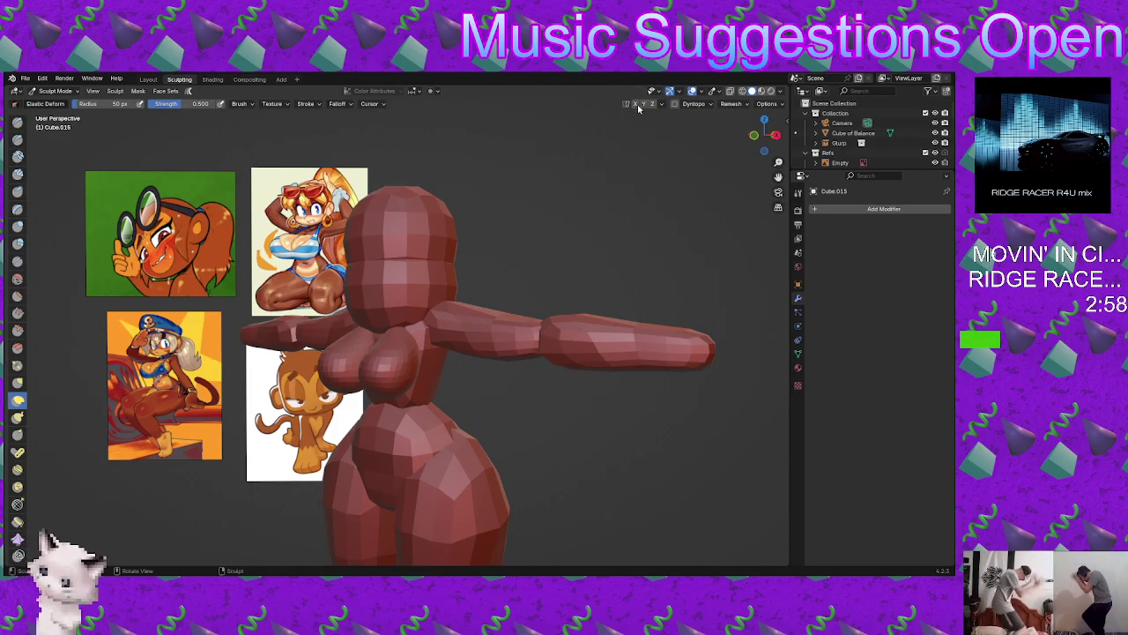
pyautogui.scroll(-1, 501, 290)
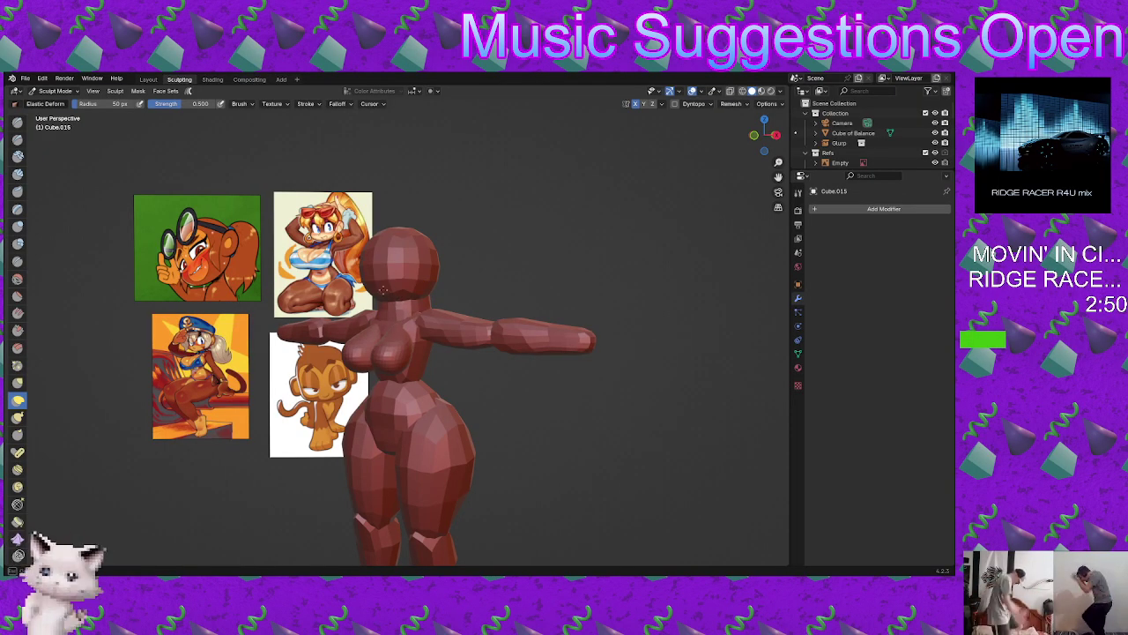
pyautogui.moveTo(388, 318); pyautogui.dragTo(452, 281, button='middle')
pyautogui.scroll(2, 327, 290)
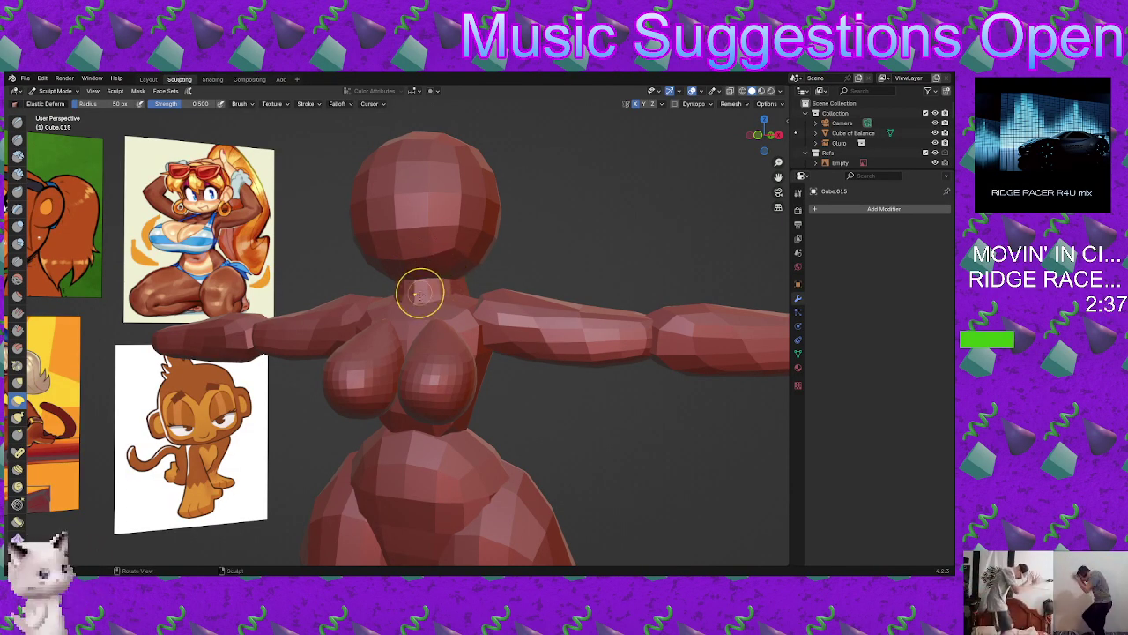
pyautogui.moveTo(421, 290); pyautogui.dragTo(397, 274, button='middle')
pyautogui.moveTo(371, 317)
pyautogui.mouseDown(button='middle')
pyautogui.moveTo(341, 306)
pyautogui.moveTo(469, 283)
pyautogui.moveTo(542, 302)
pyautogui.moveTo(463, 322)
pyautogui.moveTo(373, 315)
pyautogui.moveTo(362, 331)
pyautogui.moveTo(381, 342)
pyautogui.mouseUp(button='middle')
# Step: Examine in X-ray how the neck sits inside the head and torso, from the right side and from behind
pyautogui.press('z')
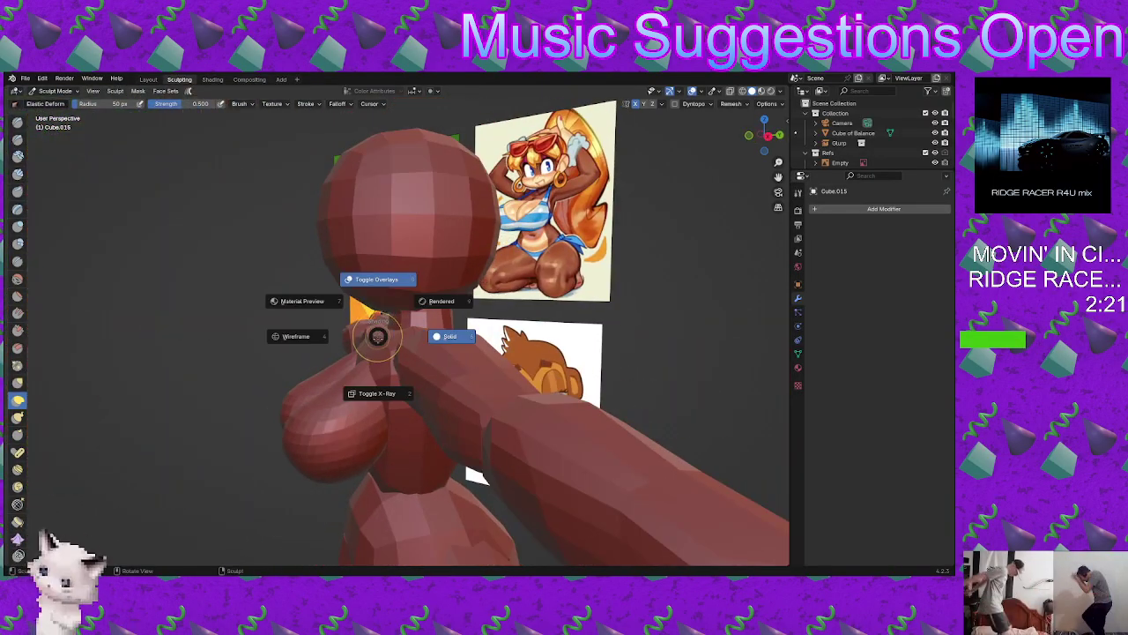
pyautogui.click(388, 392)
pyautogui.keyDown('alt'); pyautogui.moveTo(420, 394); pyautogui.dragTo(340, 324, button='middle'); pyautogui.keyUp('alt')
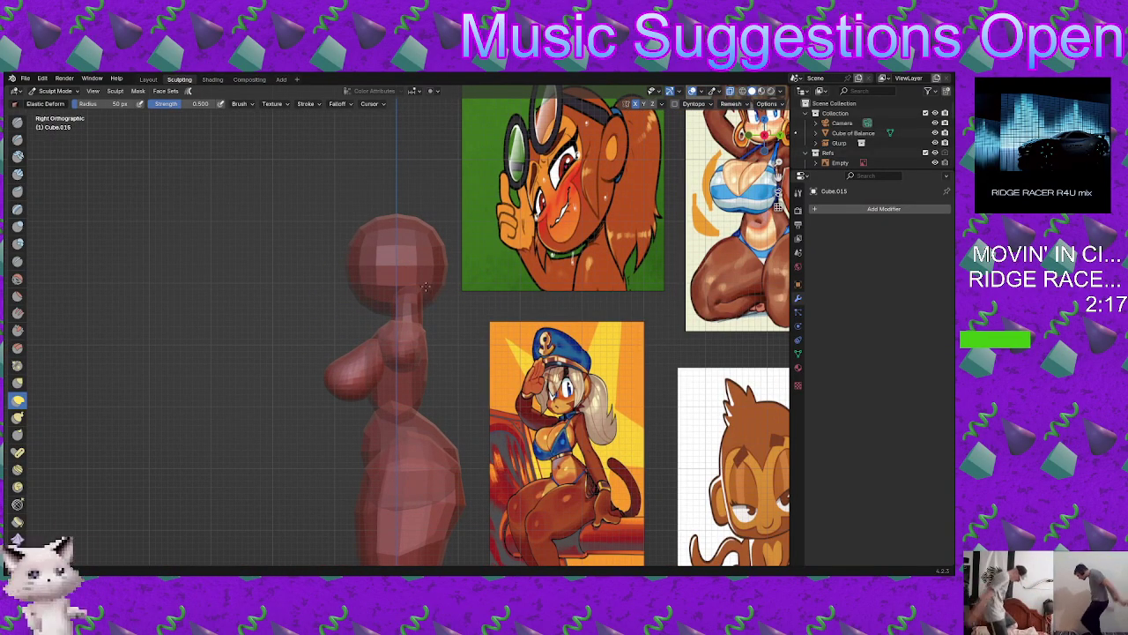
pyautogui.moveTo(416, 302)
pyautogui.mouseDown(button='middle')
pyautogui.moveTo(403, 323)
pyautogui.moveTo(428, 304)
pyautogui.mouseUp(button='middle')
pyautogui.hotkey('alt', 'z')
pyautogui.press('z')
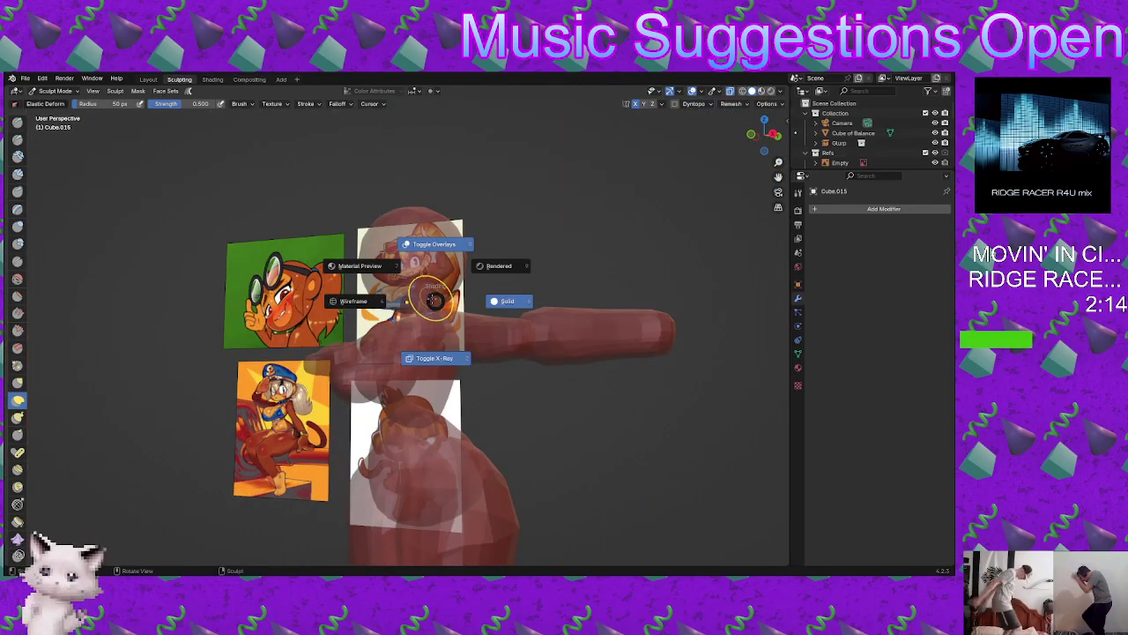
pyautogui.click(432, 353)
pyautogui.scroll(2, 449, 317)
pyautogui.moveTo(426, 360)
pyautogui.mouseDown(button='middle')
pyautogui.moveTo(471, 279)
pyautogui.moveTo(453, 297)
pyautogui.moveTo(388, 292)
pyautogui.moveTo(370, 318)
pyautogui.moveTo(236, 349)
pyautogui.moveTo(422, 286)
pyautogui.mouseUp(button='middle')
pyautogui.press('z')
pyautogui.click(396, 393)
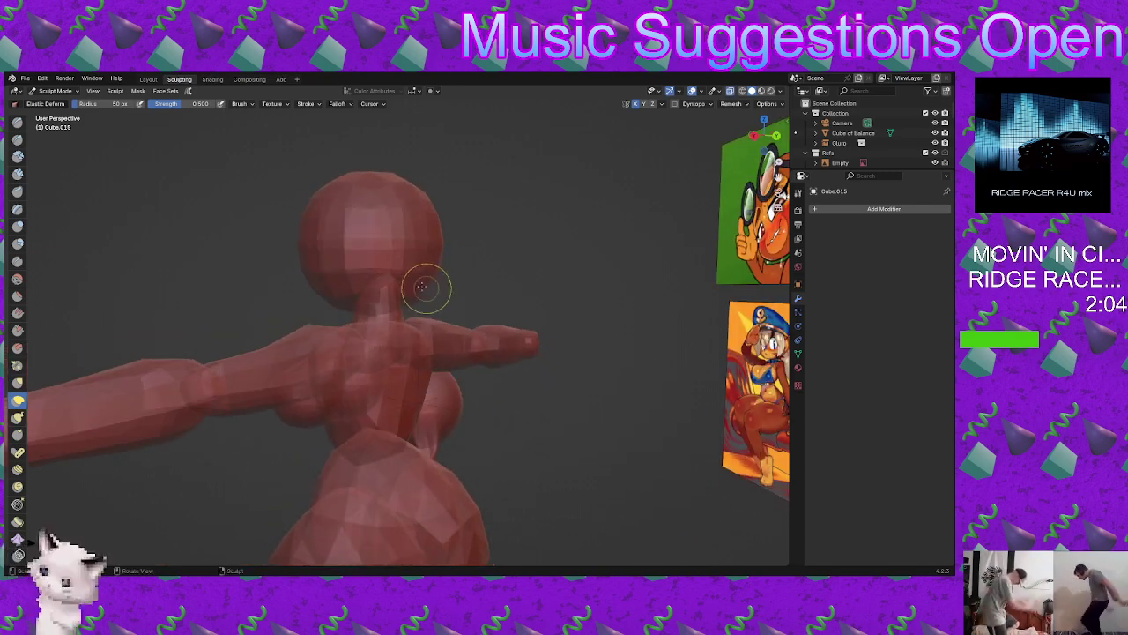
pyautogui.press('z')
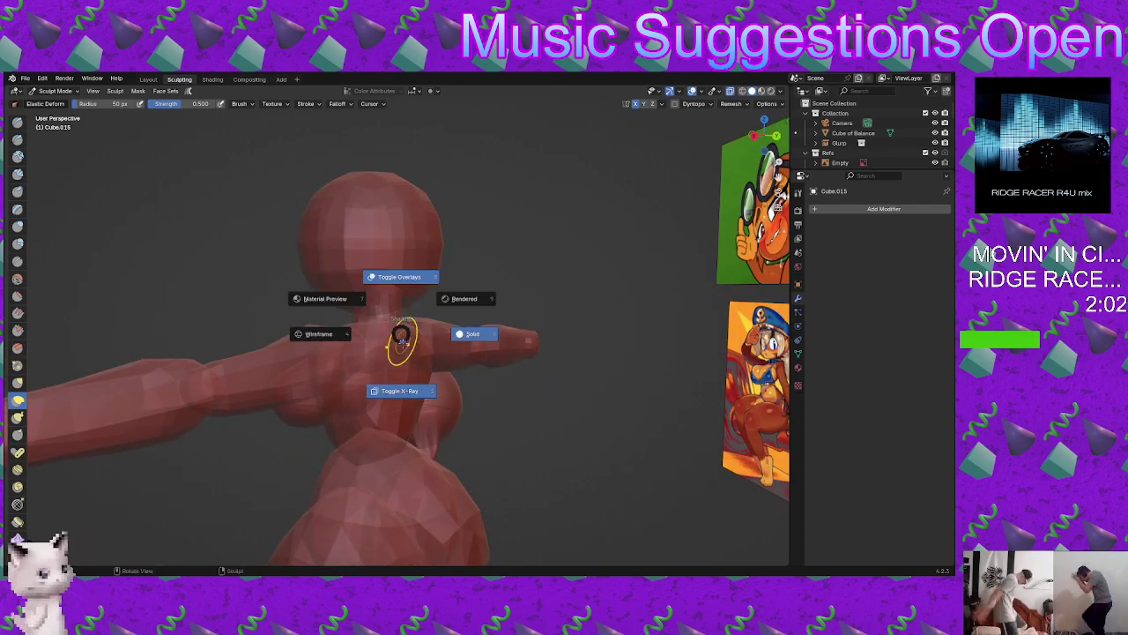
# Step: Turn off X-ray display and examine how the neck joins the head and shoulders from behind
pyautogui.click(404, 391)
pyautogui.keyDown('alt'); pyautogui.moveTo(408, 393); pyautogui.dragTo(334, 350, button='middle'); pyautogui.keyUp('alt')
pyautogui.scroll(6, 353, 317)
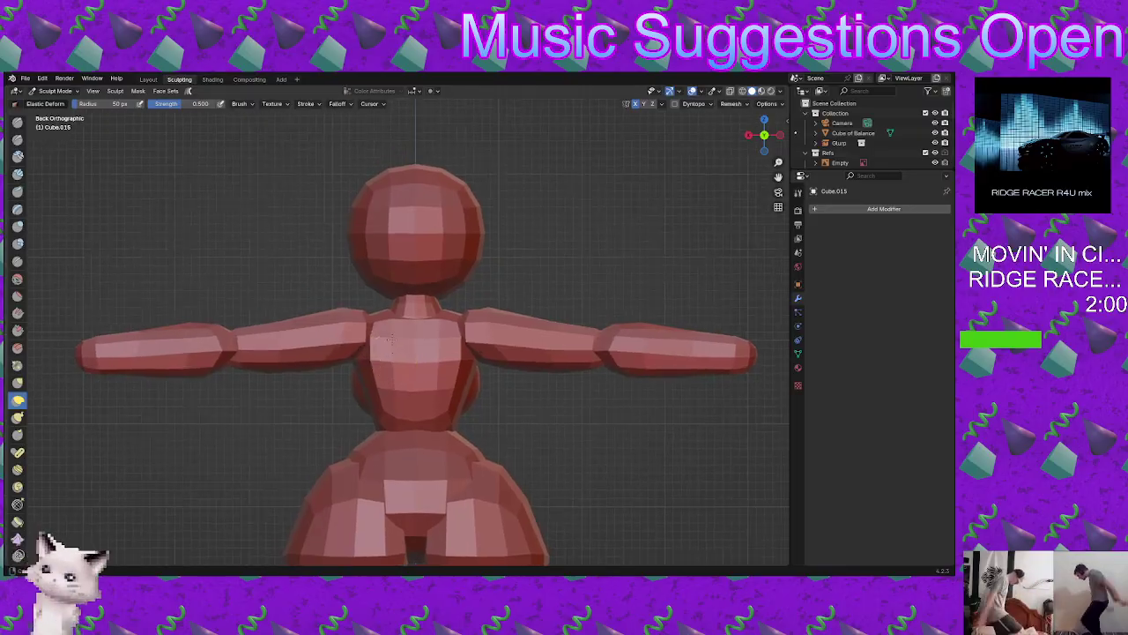
pyautogui.scroll(2, 381, 291)
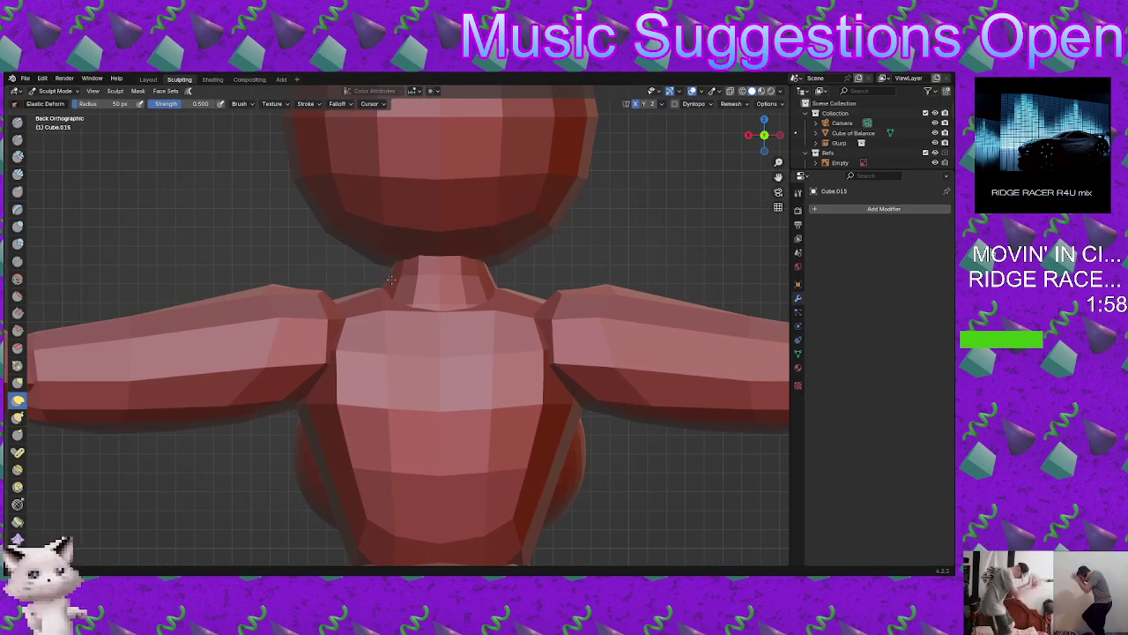
pyautogui.keyDown('shift'); pyautogui.moveTo(395, 297); pyautogui.dragTo(452, 340, button='middle'); pyautogui.keyUp('shift')
pyautogui.scroll(1, 386, 313)
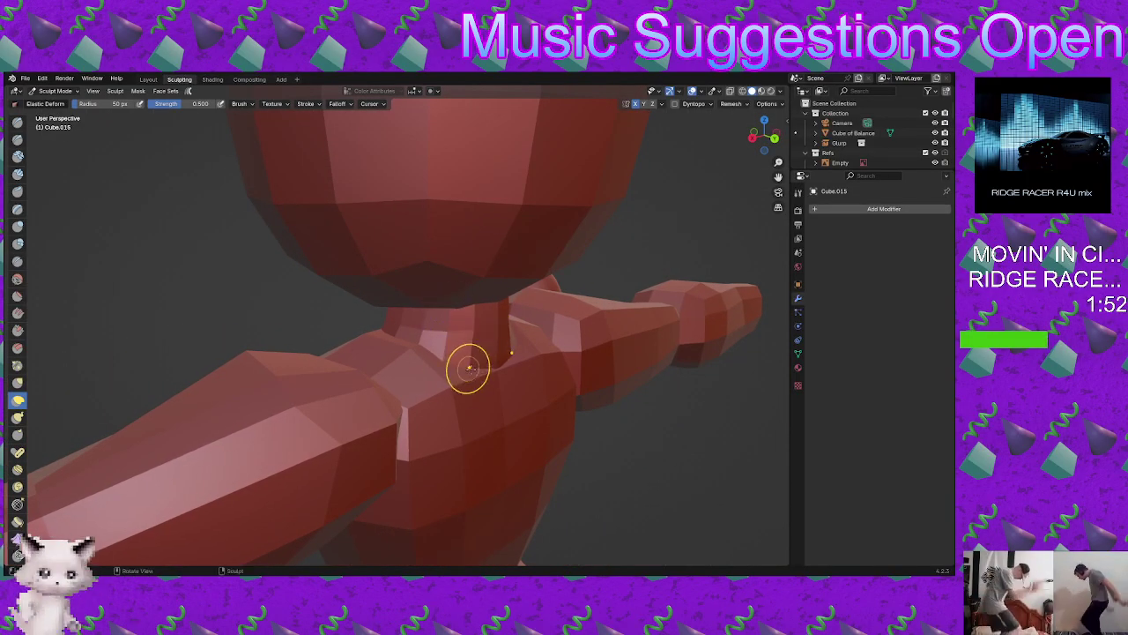
pyautogui.moveTo(468, 368); pyautogui.dragTo(438, 350, button='middle')
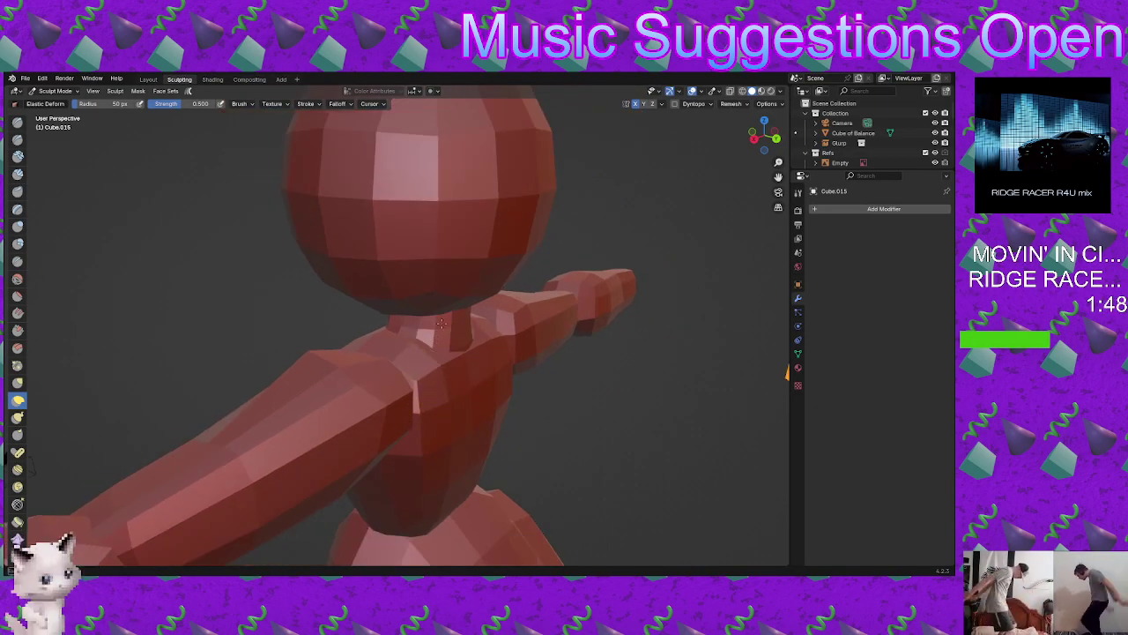
pyautogui.moveTo(445, 369)
pyautogui.mouseDown(button='middle')
pyautogui.moveTo(452, 312)
pyautogui.moveTo(471, 310)
pyautogui.moveTo(451, 322)
pyautogui.moveTo(450, 310)
pyautogui.moveTo(385, 320)
pyautogui.moveTo(379, 361)
pyautogui.mouseUp(button='middle')
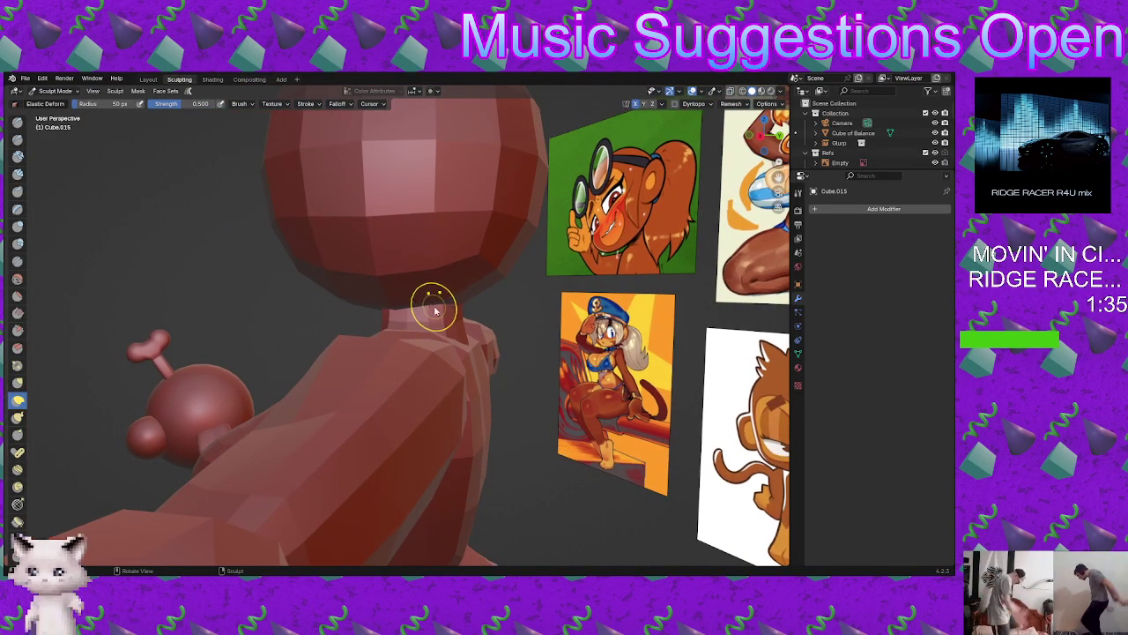
# Step: Turn on X-ray display and reshape the top of the neck inside the head with the Elastic Deform brush
pyautogui.press('z')
pyautogui.click(432, 335)
pyautogui.moveTo(431, 334)
pyautogui.mouseDown(button='middle')
pyautogui.moveTo(397, 366)
pyautogui.moveTo(381, 359)
pyautogui.mouseUp(button='middle')
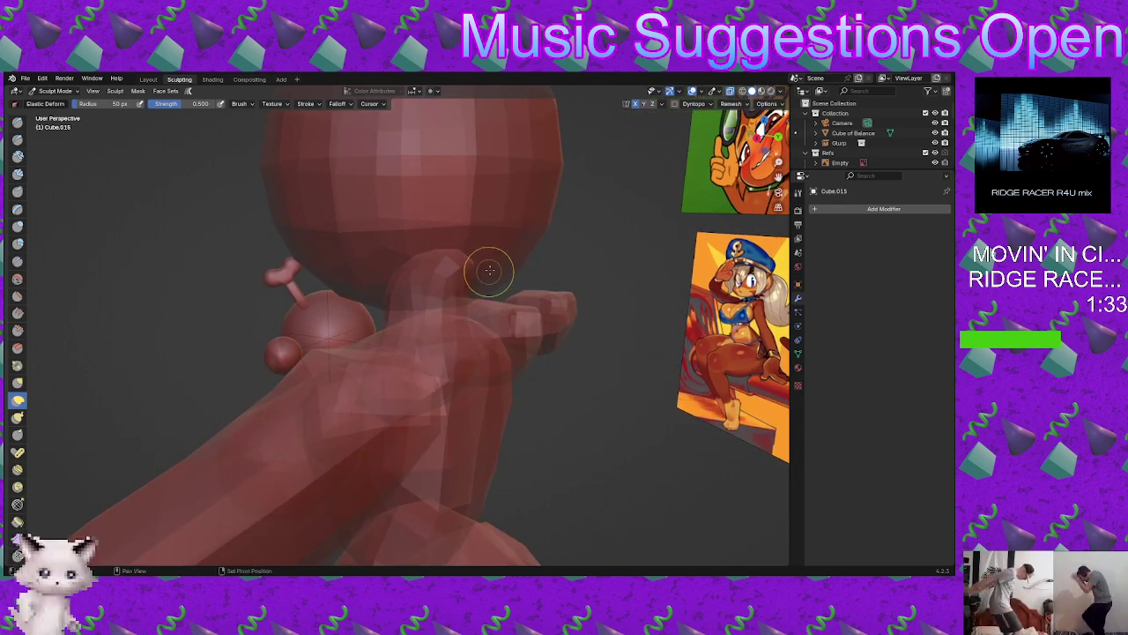
pyautogui.moveTo(432, 278)
pyautogui.mouseDown()
pyautogui.moveTo(411, 265)
pyautogui.moveTo(396, 271)
pyautogui.mouseUp()
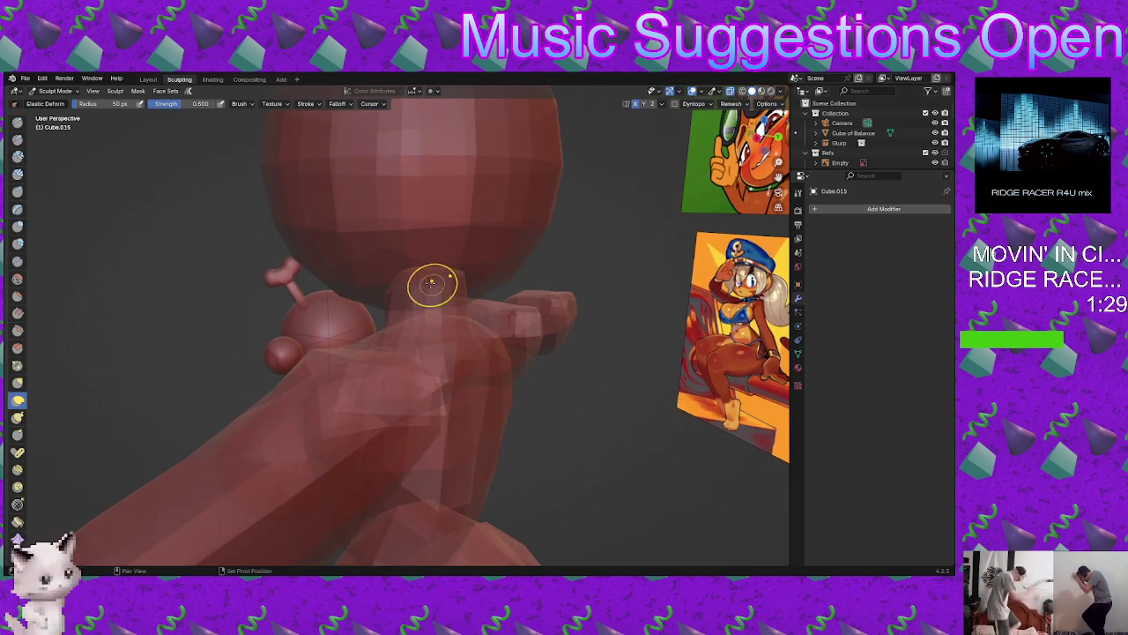
pyautogui.moveTo(433, 302); pyautogui.dragTo(507, 291, button='middle')
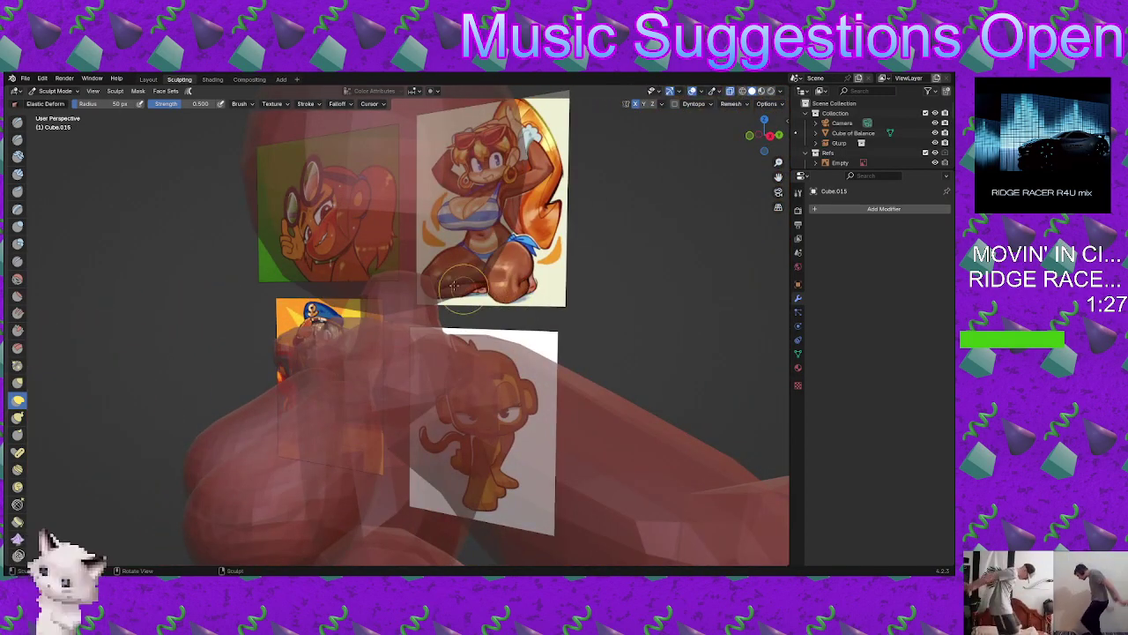
pyautogui.moveTo(388, 290); pyautogui.dragTo(467, 299, button='middle')
pyautogui.moveTo(384, 280); pyautogui.dragTo(376, 271)
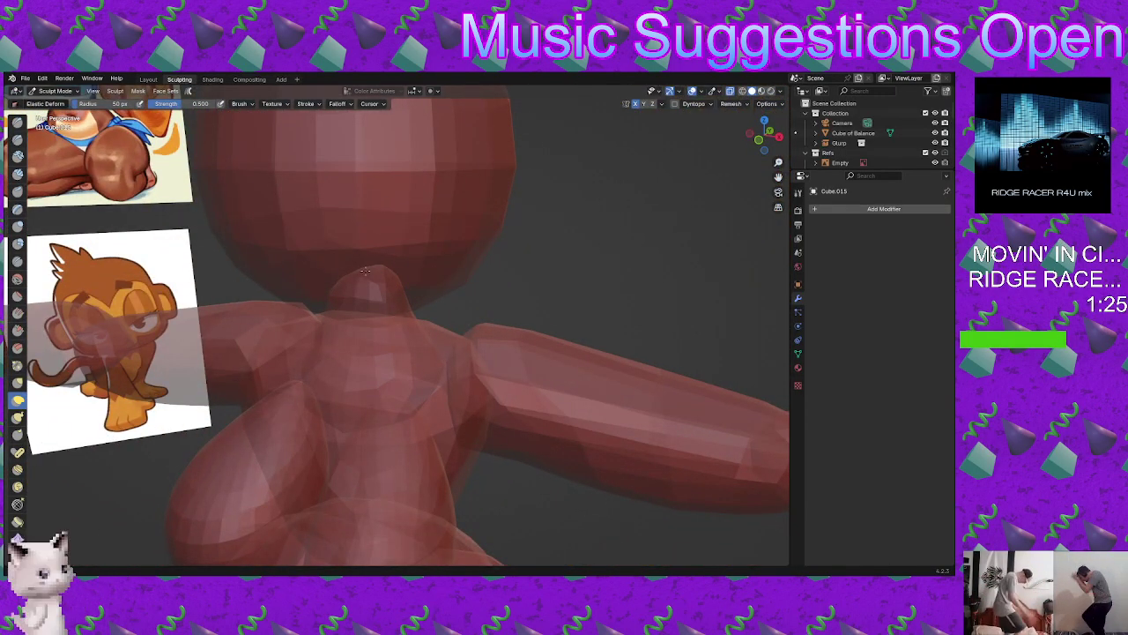
pyautogui.moveTo(391, 270); pyautogui.dragTo(491, 308, button='middle')
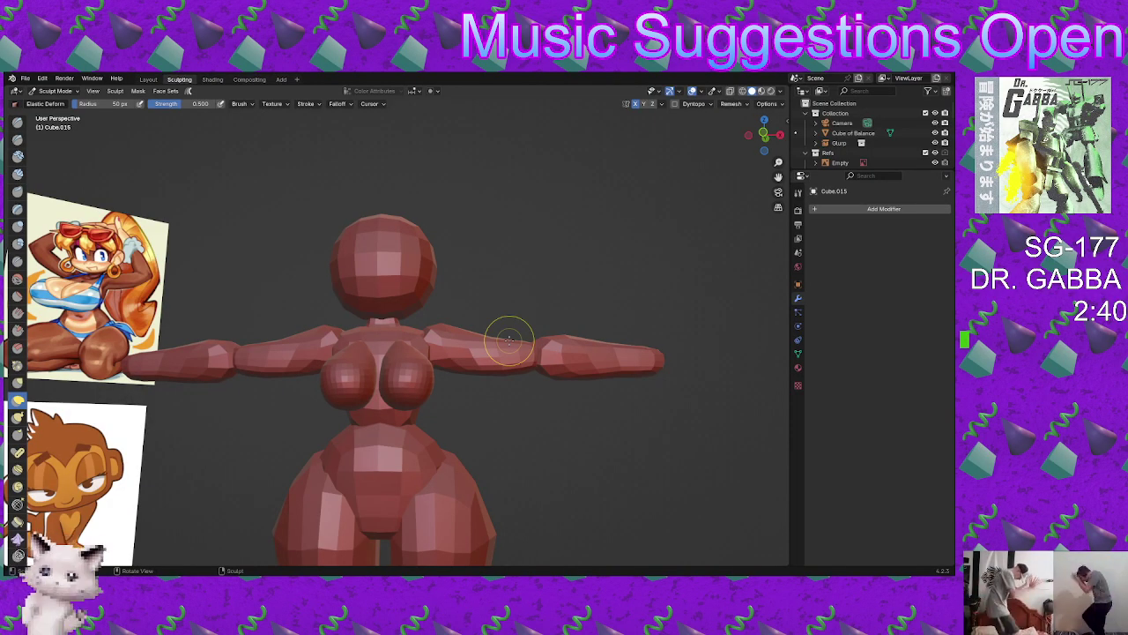
# Step: Reselect the neck piece through Object Mode and resume sculpting it with Elastic Deform in Sculpt Mode
pyautogui.moveTo(479, 299)
pyautogui.mouseDown(button='middle')
pyautogui.moveTo(419, 346)
pyautogui.moveTo(403, 315)
pyautogui.moveTo(516, 315)
pyautogui.moveTo(438, 339)
pyautogui.moveTo(402, 312)
pyautogui.moveTo(417, 366)
pyautogui.moveTo(405, 329)
pyautogui.moveTo(428, 350)
pyautogui.moveTo(418, 371)
pyautogui.moveTo(430, 346)
pyautogui.moveTo(425, 441)
pyautogui.moveTo(396, 444)
pyautogui.moveTo(418, 323)
pyautogui.mouseUp(button='middle')
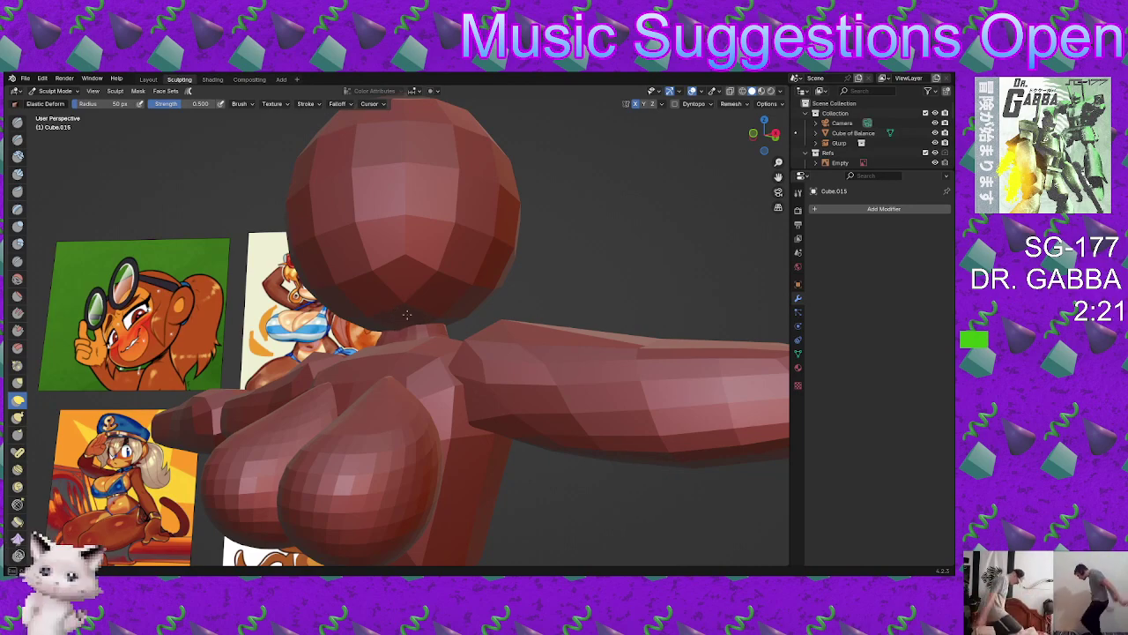
pyautogui.moveTo(414, 335); pyautogui.dragTo(516, 362, button='middle')
pyautogui.hotkey('ctrl', 'Tab')
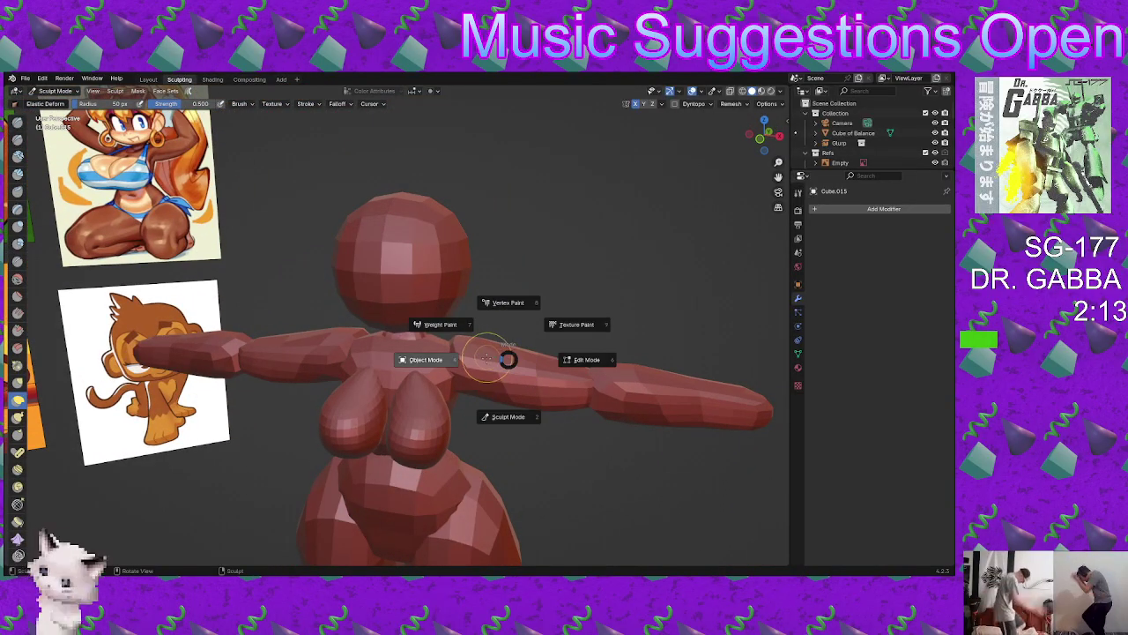
pyautogui.click(458, 352)
pyautogui.click(420, 283)
pyautogui.moveTo(419, 283)
pyautogui.mouseDown(button='middle')
pyautogui.moveTo(472, 298)
pyautogui.moveTo(433, 327)
pyautogui.mouseUp(button='middle')
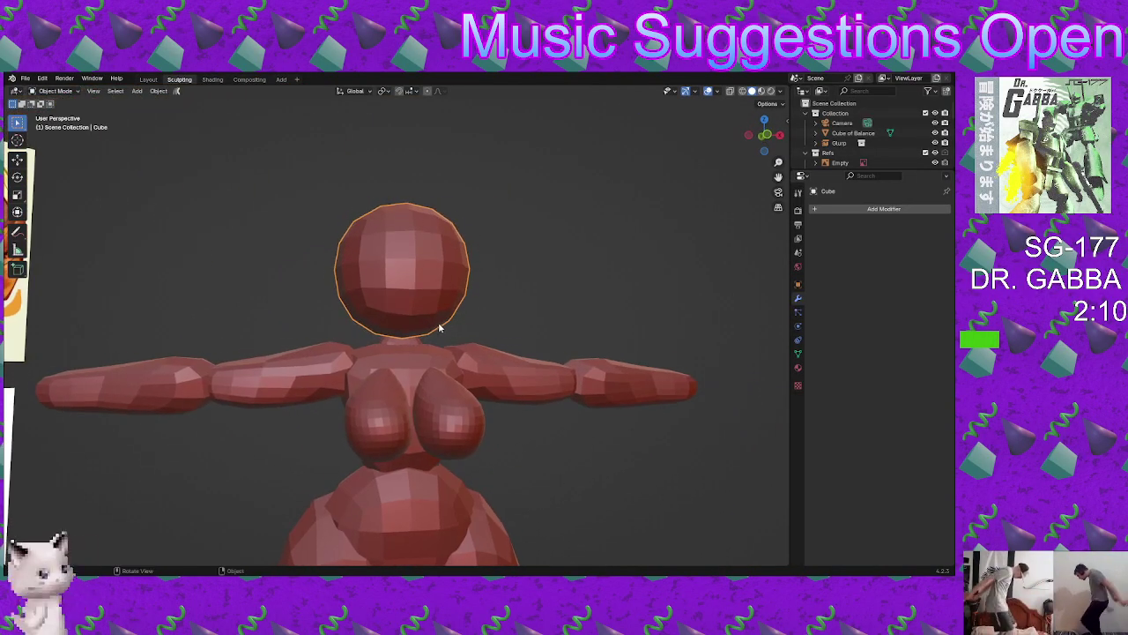
pyautogui.click(409, 344)
pyautogui.hotkey('ctrl', 'Tab')
pyautogui.moveTo(405, 426); pyautogui.dragTo(396, 362)
pyautogui.moveTo(396, 326)
pyautogui.mouseDown(button='middle')
pyautogui.moveTo(417, 361)
pyautogui.moveTo(353, 358)
pyautogui.moveTo(391, 378)
pyautogui.moveTo(532, 396)
pyautogui.moveTo(428, 352)
pyautogui.moveTo(466, 365)
pyautogui.moveTo(474, 344)
pyautogui.mouseUp(button='middle')
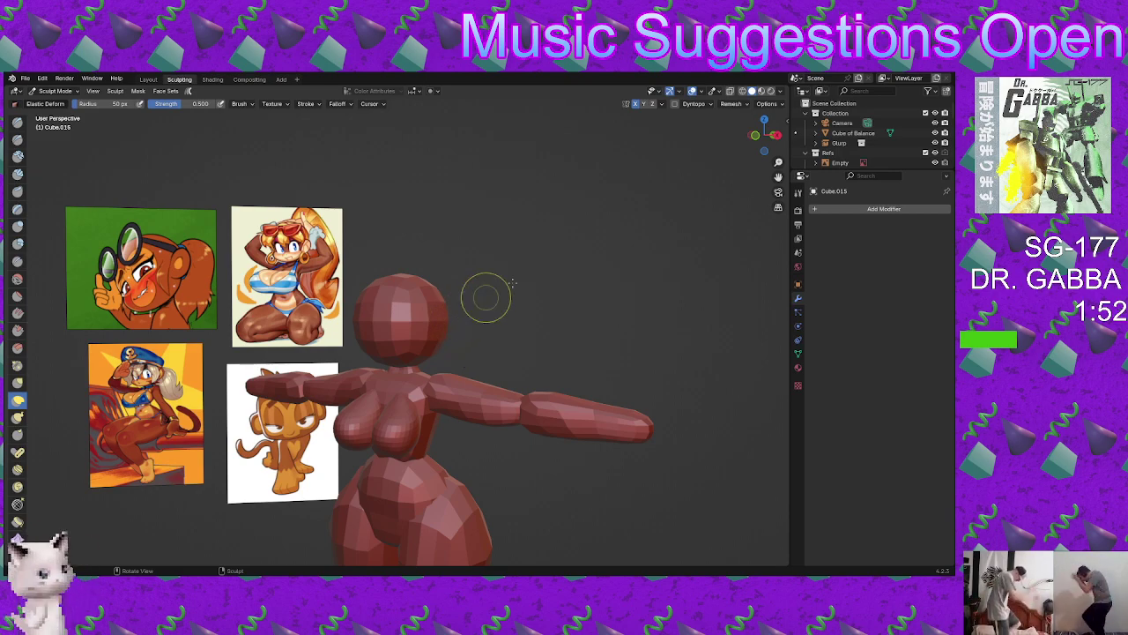
# Step: Return to Object Mode, bring the whole figure into view and save the file
pyautogui.hotkey('ctrl', 'Tab')
pyautogui.click(484, 277)
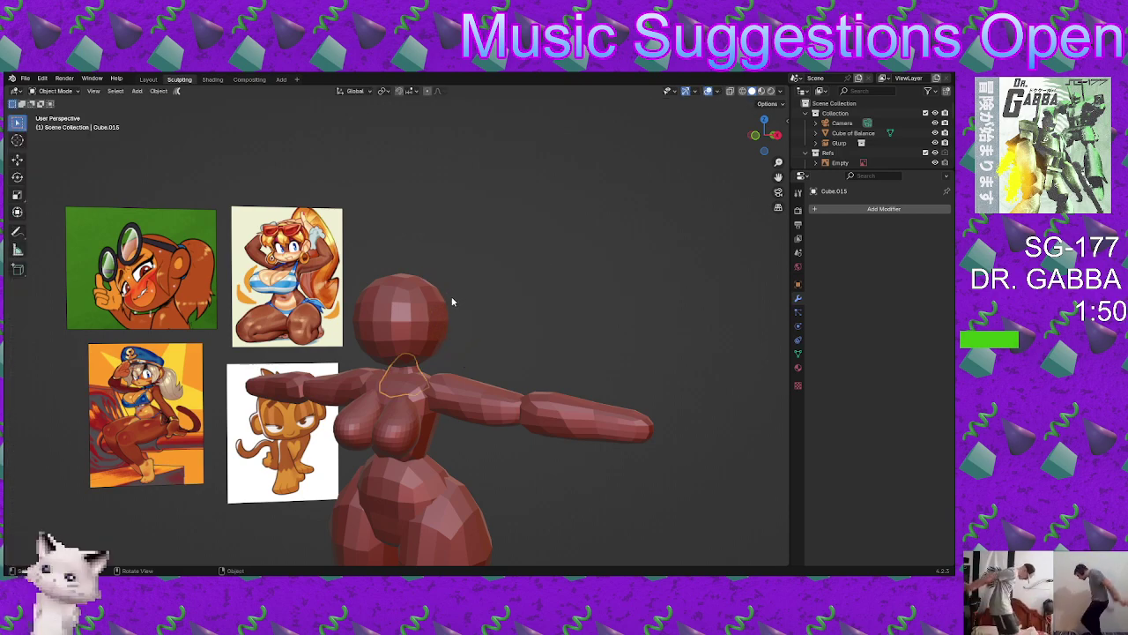
pyautogui.click(463, 307)
pyautogui.scroll(-4, 432, 335)
pyautogui.moveTo(433, 335); pyautogui.dragTo(464, 334, button='middle')
pyautogui.scroll(1, 464, 334)
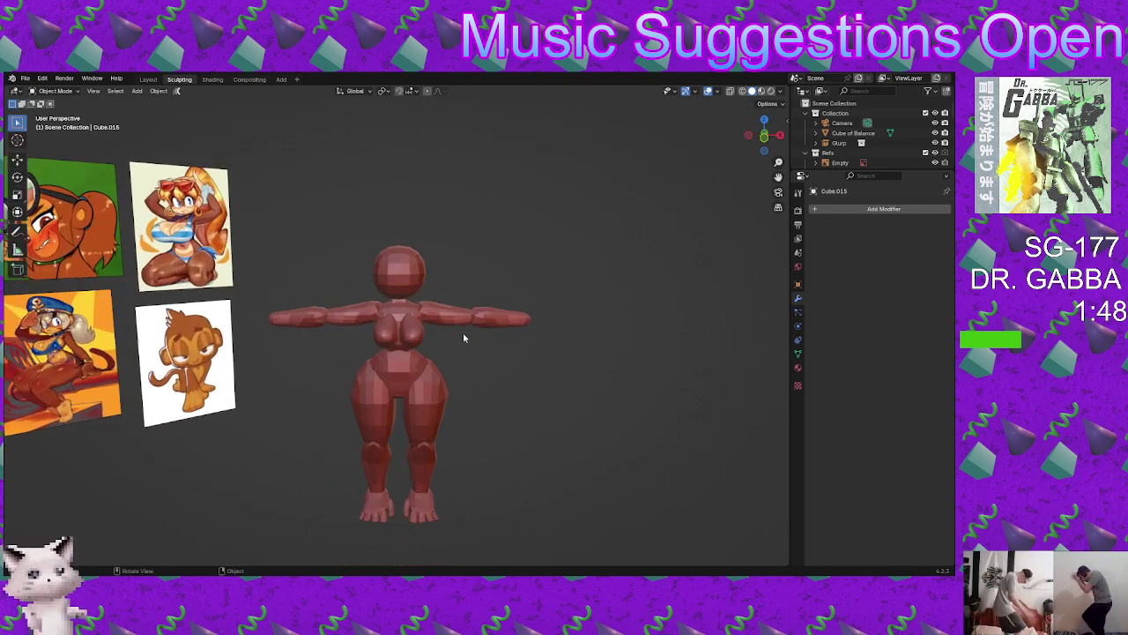
pyautogui.scroll(1, 463, 337)
pyautogui.hotkey('ctrl', 's')
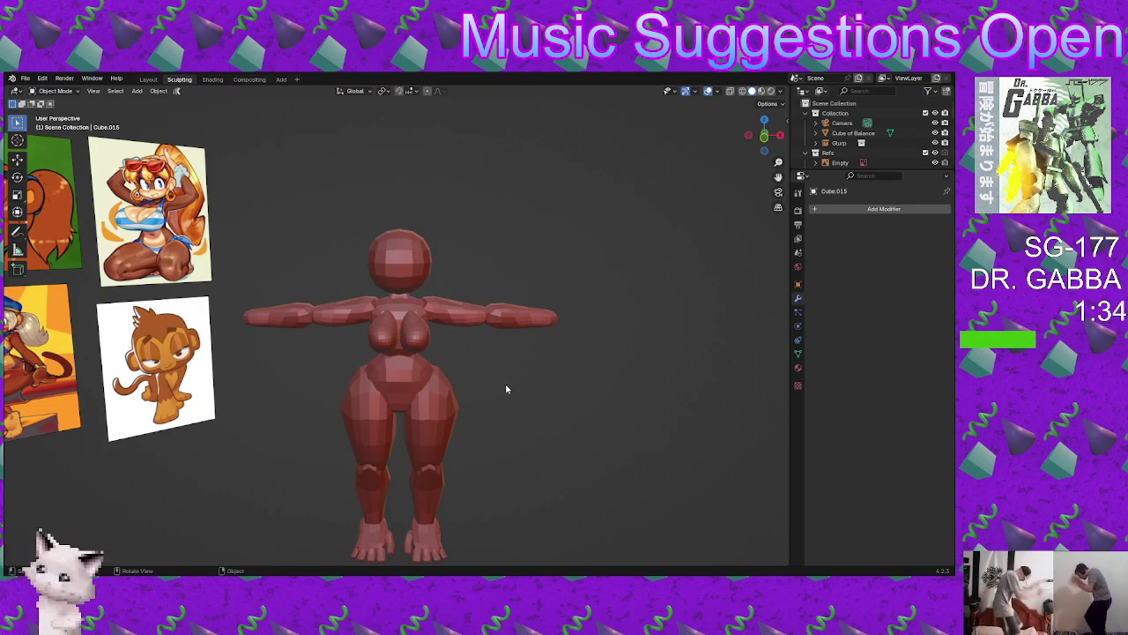
# Step: Change the viewport MatCap to dark brown after trying the light beige one
pyautogui.click(781, 91)
pyautogui.click(777, 167)
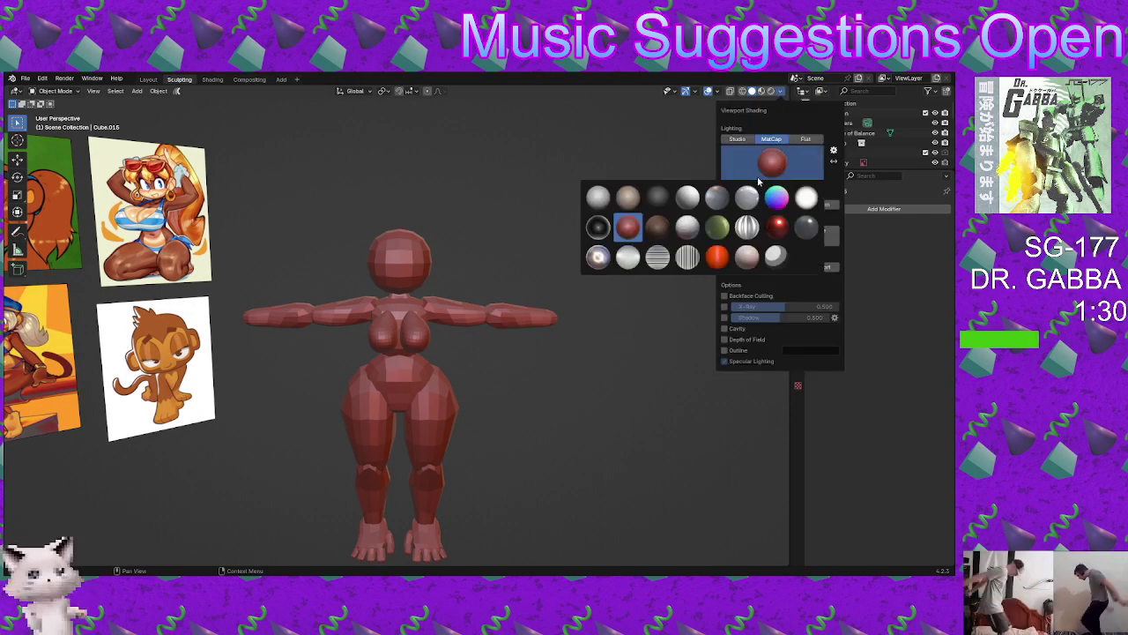
pyautogui.click(657, 229)
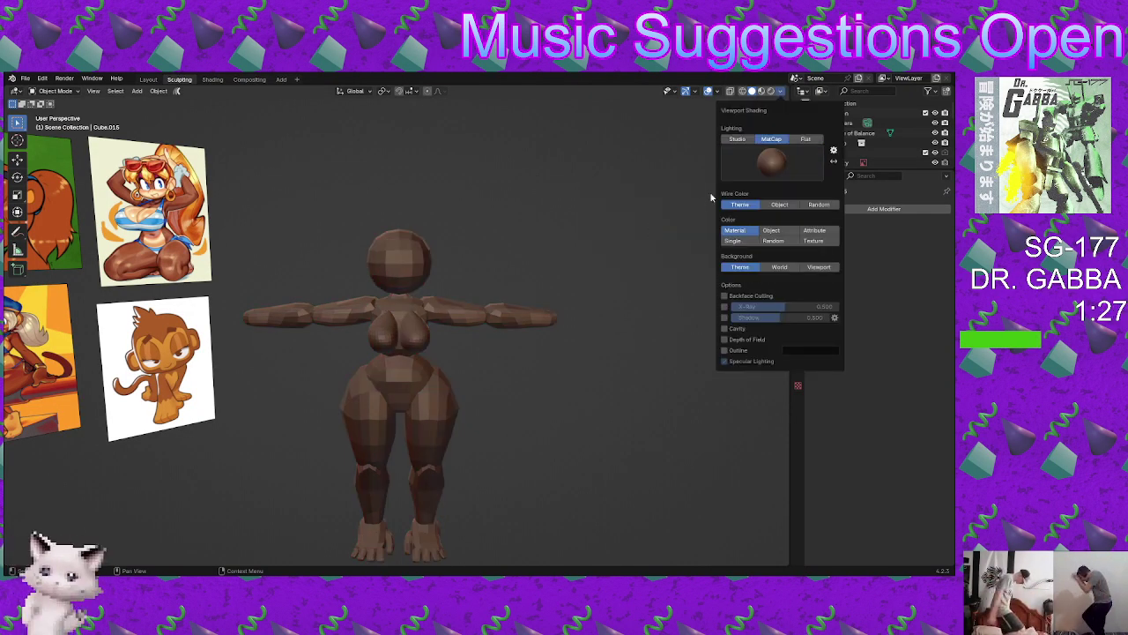
pyautogui.click(760, 169)
pyautogui.click(627, 198)
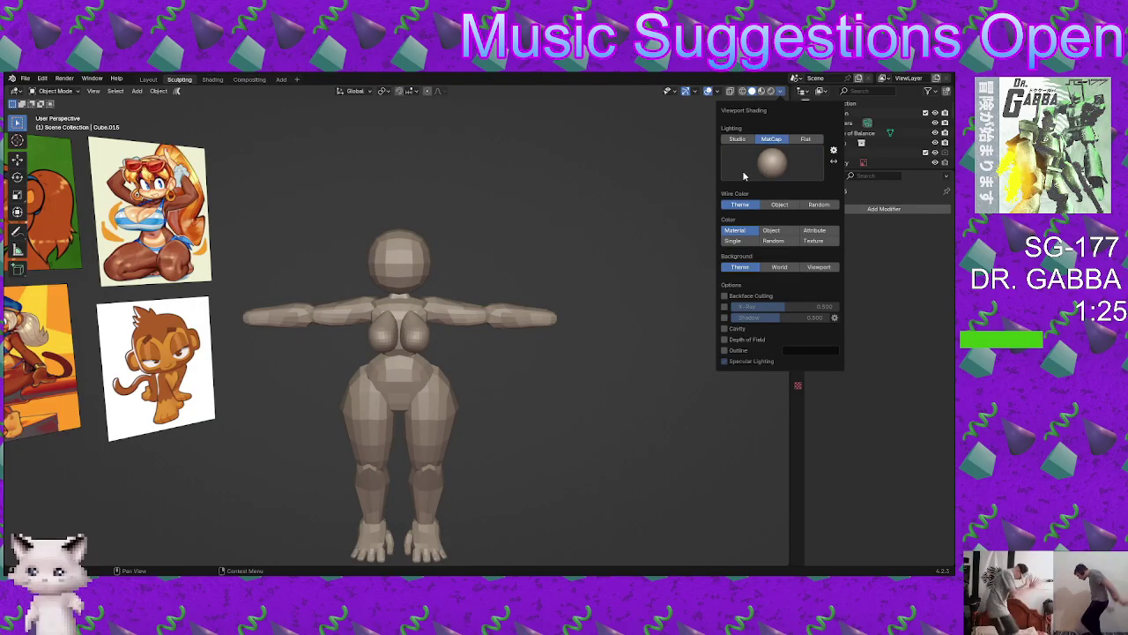
pyautogui.click(747, 174)
pyautogui.click(657, 228)
pyautogui.moveTo(540, 250); pyautogui.dragTo(434, 284, button='middle')
pyautogui.click(435, 284)
pyautogui.hotkey('shift', 'd')
pyautogui.press('y')
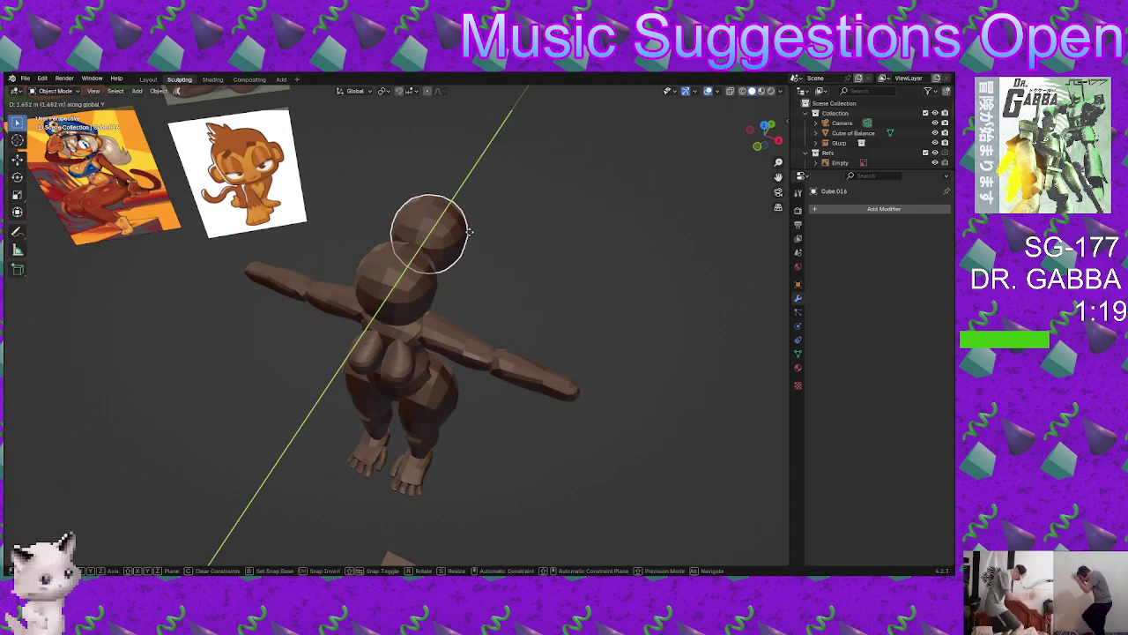
pyautogui.press('Escape')
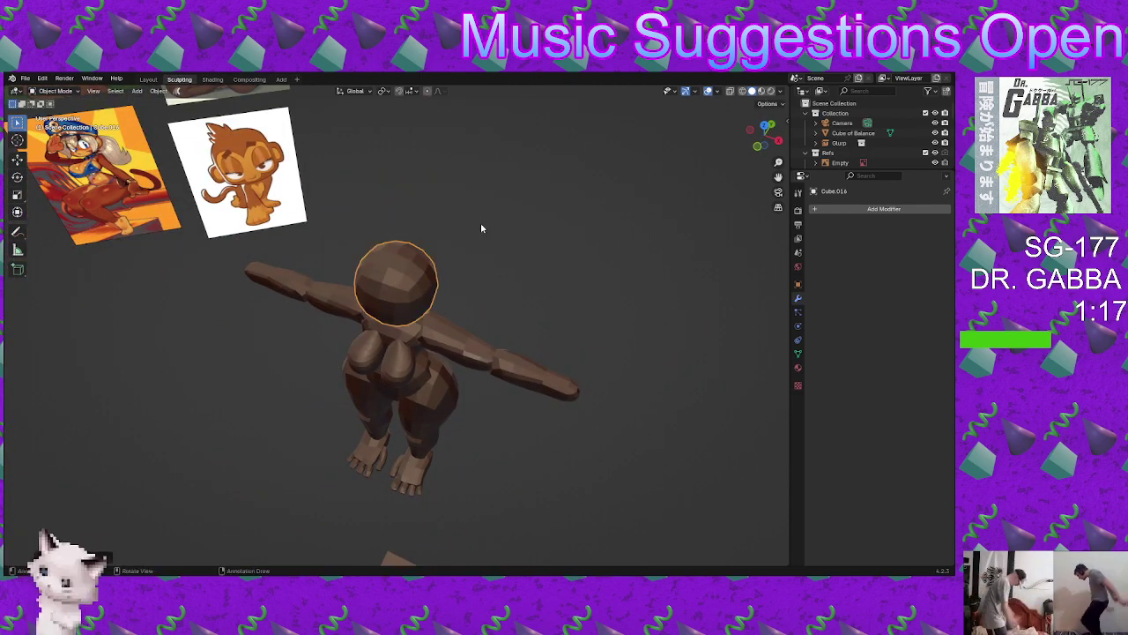
pyautogui.press('Delete')
# Step: Select the head, enter Sculpt Mode and pull the lower jaw down and outward with Elastic Deform
pyautogui.click(433, 266)
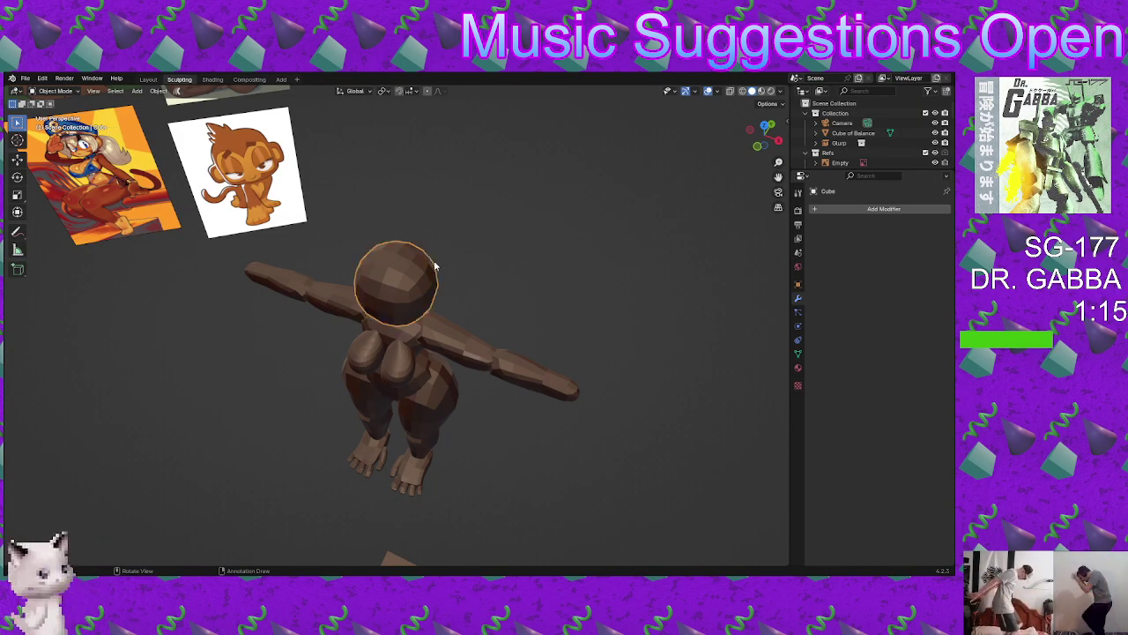
pyautogui.moveTo(433, 265)
pyautogui.mouseDown(button='middle')
pyautogui.moveTo(404, 195)
pyautogui.moveTo(392, 197)
pyautogui.moveTo(438, 243)
pyautogui.mouseUp(button='middle')
pyautogui.scroll(2, 405, 198)
pyautogui.hotkey('ctrl', 'Tab')
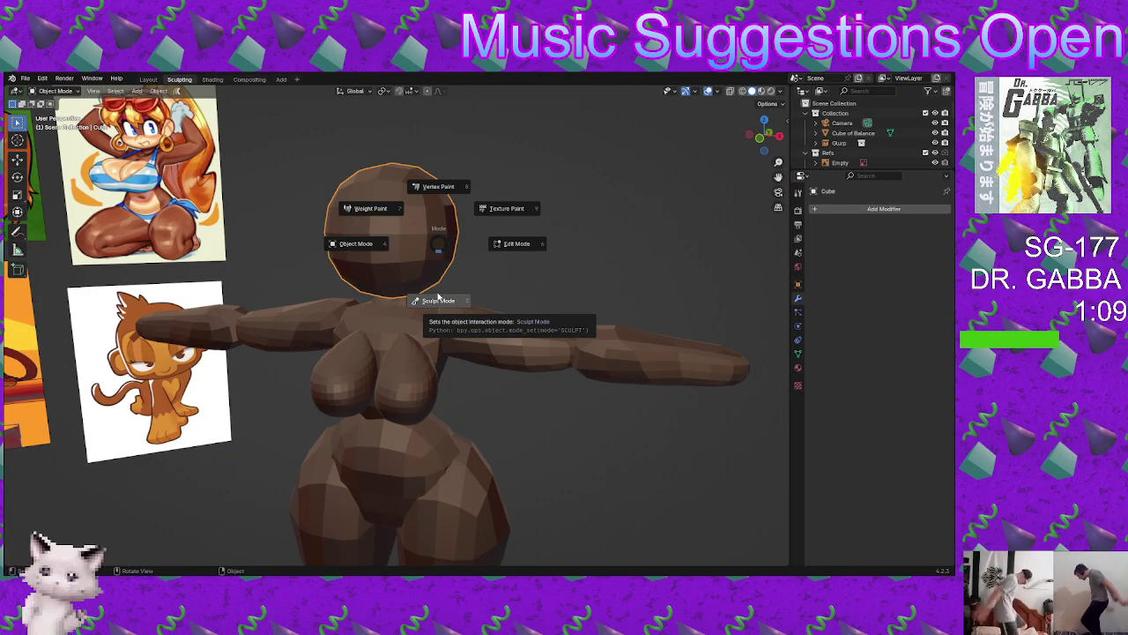
pyautogui.click(438, 300)
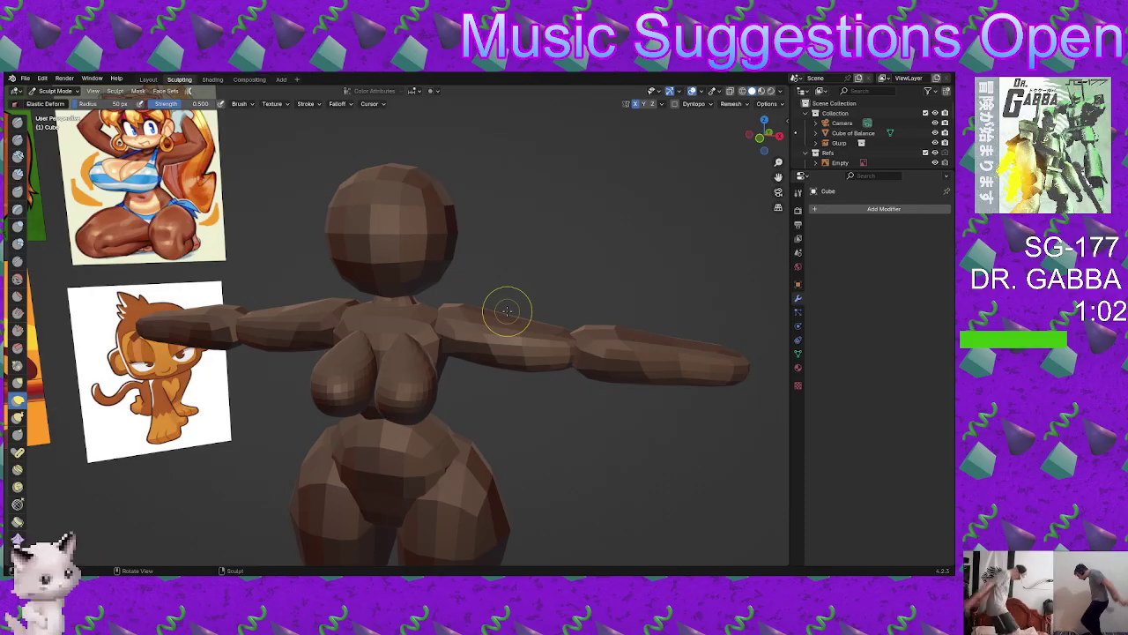
pyautogui.moveTo(466, 307)
pyautogui.keyDown('ctrl'); pyautogui.mouseDown(button='middle')
pyautogui.moveTo(448, 281)
pyautogui.moveTo(450, 322)
pyautogui.mouseUp(button='middle'); pyautogui.keyUp('ctrl')
pyautogui.moveTo(449, 322); pyautogui.dragTo(441, 357, button='middle')
pyautogui.keyDown('ctrl'); pyautogui.moveTo(441, 357); pyautogui.dragTo(442, 330, button='middle'); pyautogui.keyUp('ctrl')
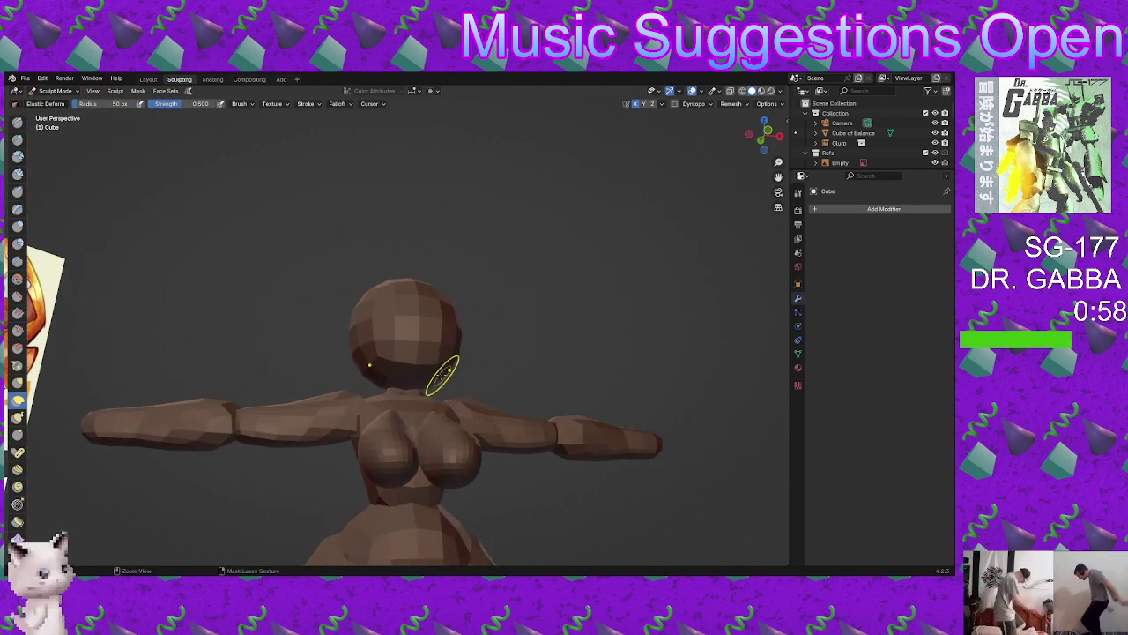
pyautogui.moveTo(433, 373); pyautogui.dragTo(463, 398)
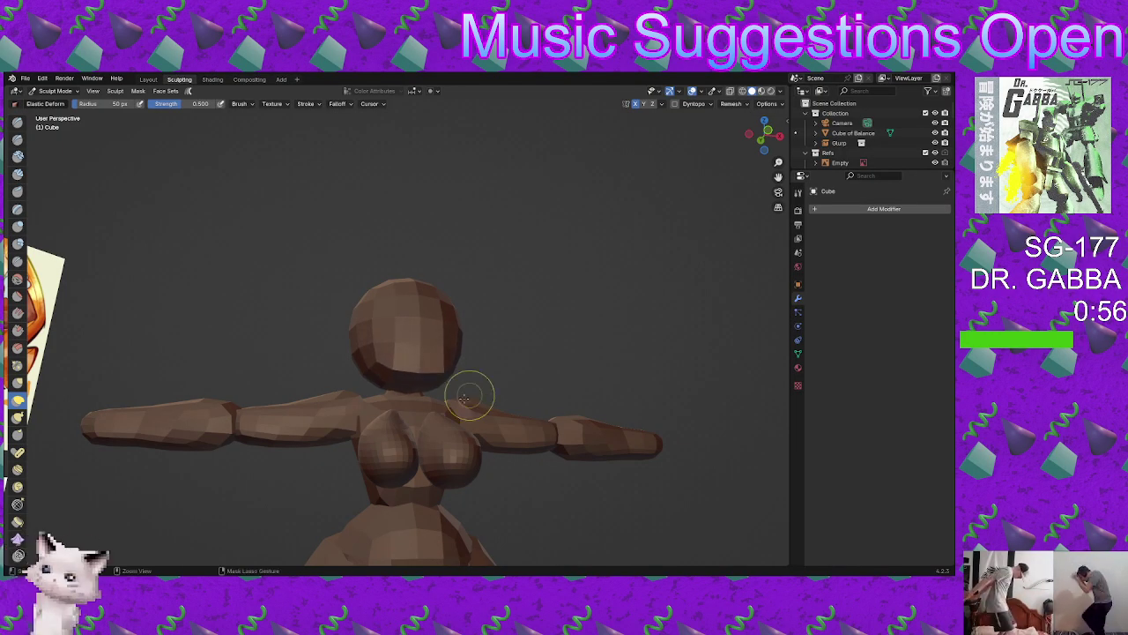
pyautogui.moveTo(465, 398)
pyautogui.mouseDown(button='middle')
pyautogui.moveTo(373, 391)
pyautogui.moveTo(399, 374)
pyautogui.moveTo(450, 376)
pyautogui.moveTo(482, 361)
pyautogui.moveTo(412, 379)
pyautogui.moveTo(394, 377)
pyautogui.moveTo(431, 352)
pyautogui.moveTo(398, 357)
pyautogui.moveTo(366, 379)
pyautogui.moveTo(394, 356)
pyautogui.moveTo(361, 335)
pyautogui.moveTo(460, 363)
pyautogui.mouseUp(button='middle')
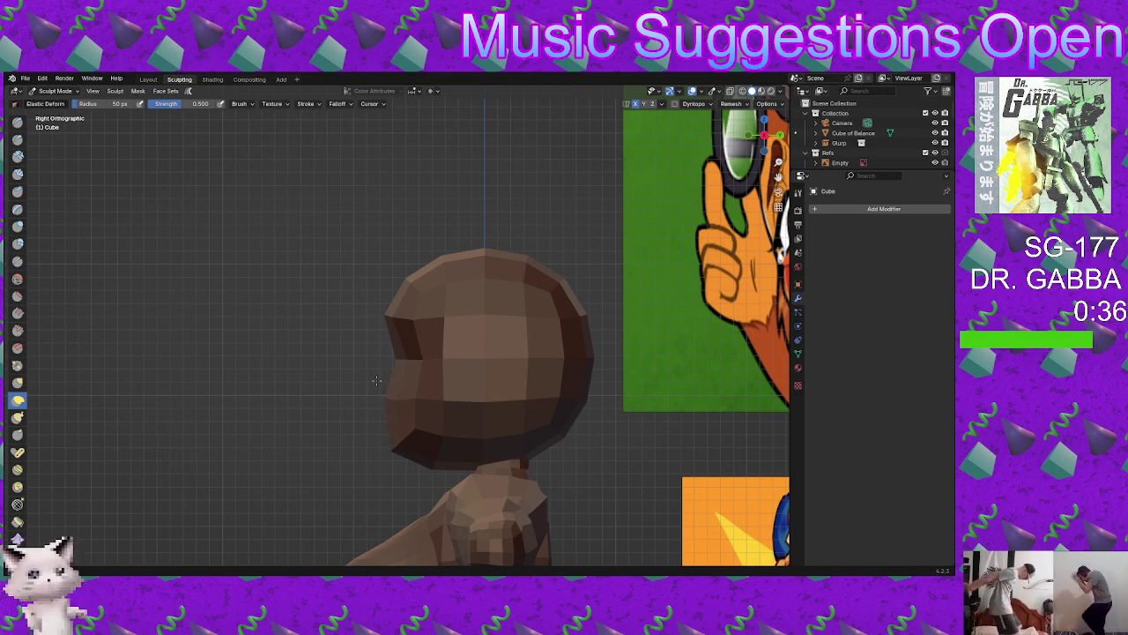
# Step: Refine the head into a denser mesh and smooth the cheeks and jaw below the indented brow
pyautogui.moveTo(374, 386); pyautogui.dragTo(461, 420, button='middle')
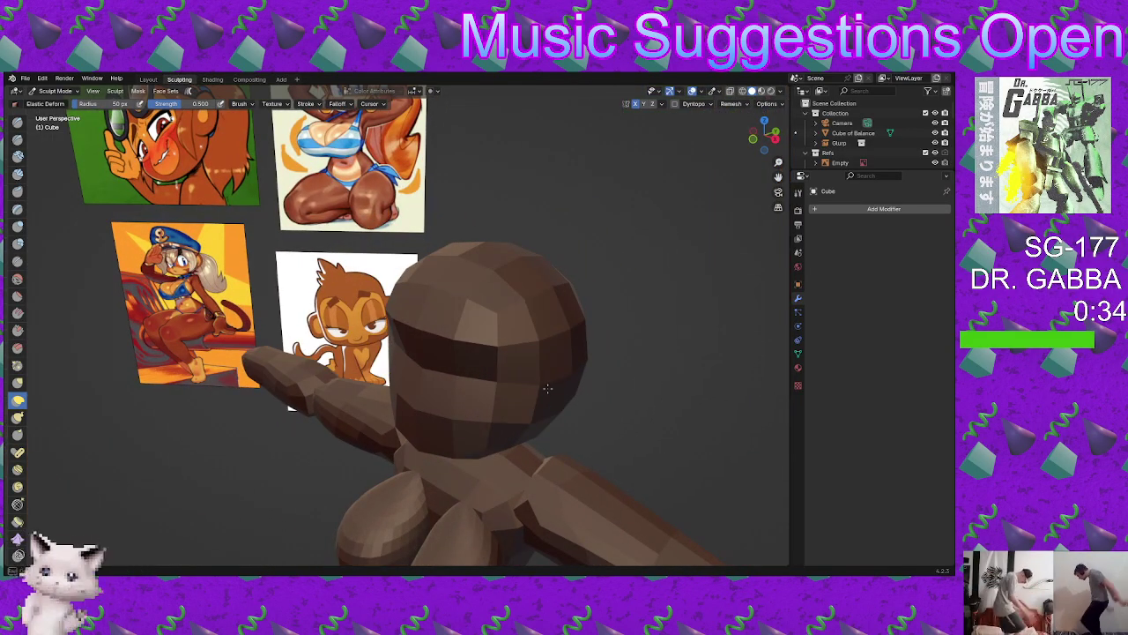
pyautogui.moveTo(497, 335)
pyautogui.mouseDown(button='middle')
pyautogui.moveTo(488, 425)
pyautogui.moveTo(466, 397)
pyautogui.moveTo(493, 397)
pyautogui.moveTo(458, 380)
pyautogui.moveTo(418, 428)
pyautogui.moveTo(380, 360)
pyautogui.mouseUp(button='middle')
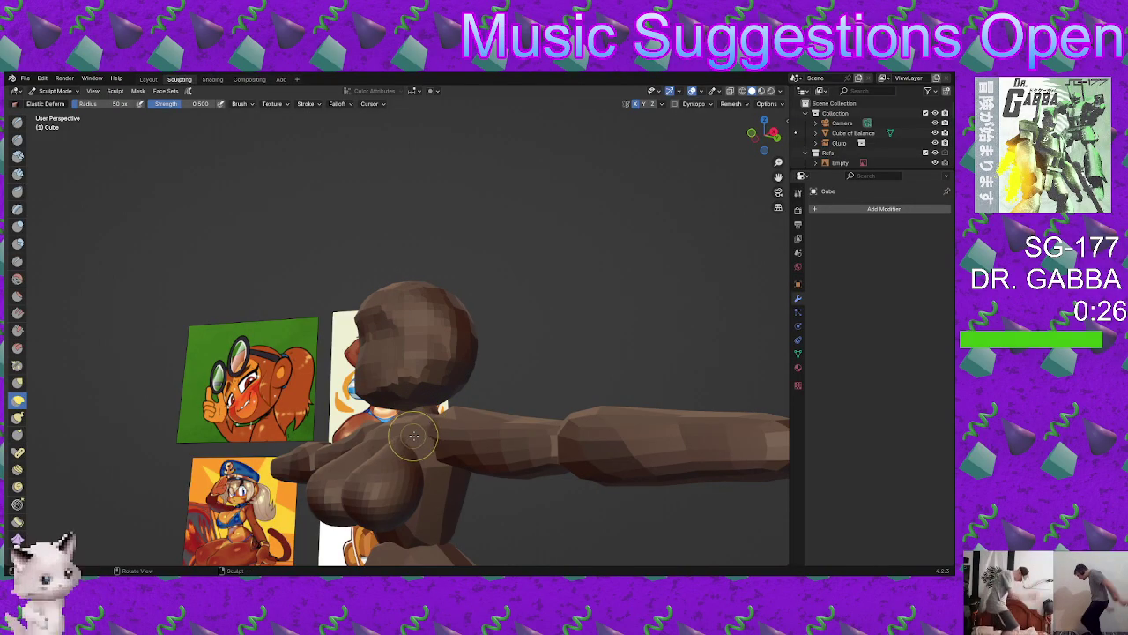
pyautogui.moveTo(423, 410); pyautogui.dragTo(415, 373, button='middle')
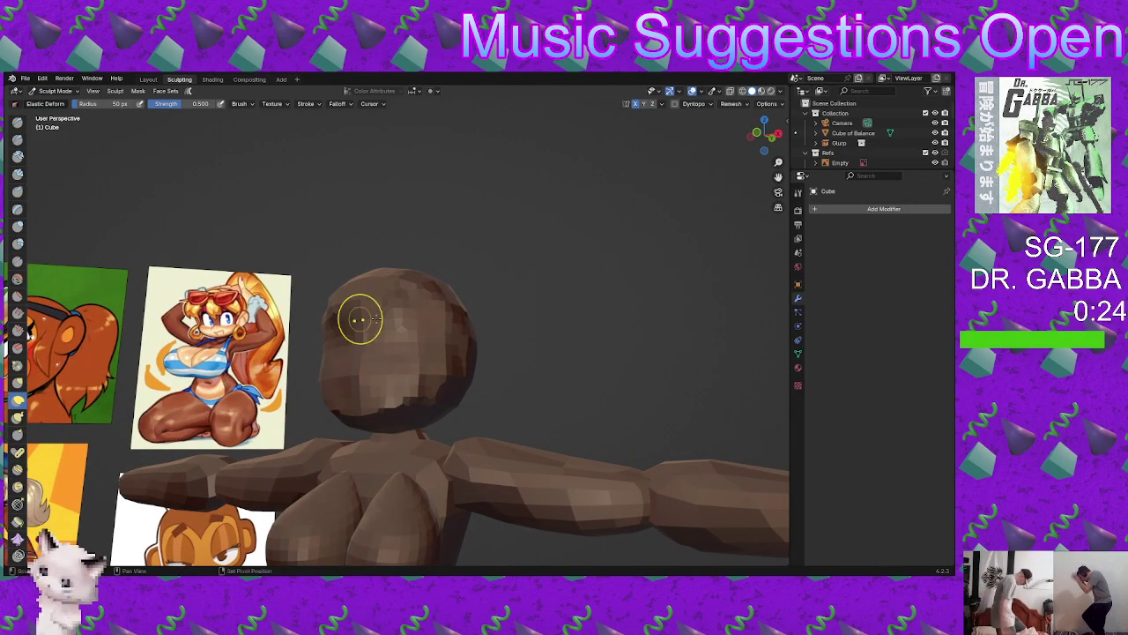
pyautogui.moveTo(425, 414)
pyautogui.mouseDown(button='middle')
pyautogui.moveTo(424, 433)
pyautogui.moveTo(448, 445)
pyautogui.moveTo(464, 433)
pyautogui.moveTo(325, 398)
pyautogui.mouseUp(button='middle')
pyautogui.moveTo(423, 493); pyautogui.dragTo(432, 443, button='middle')
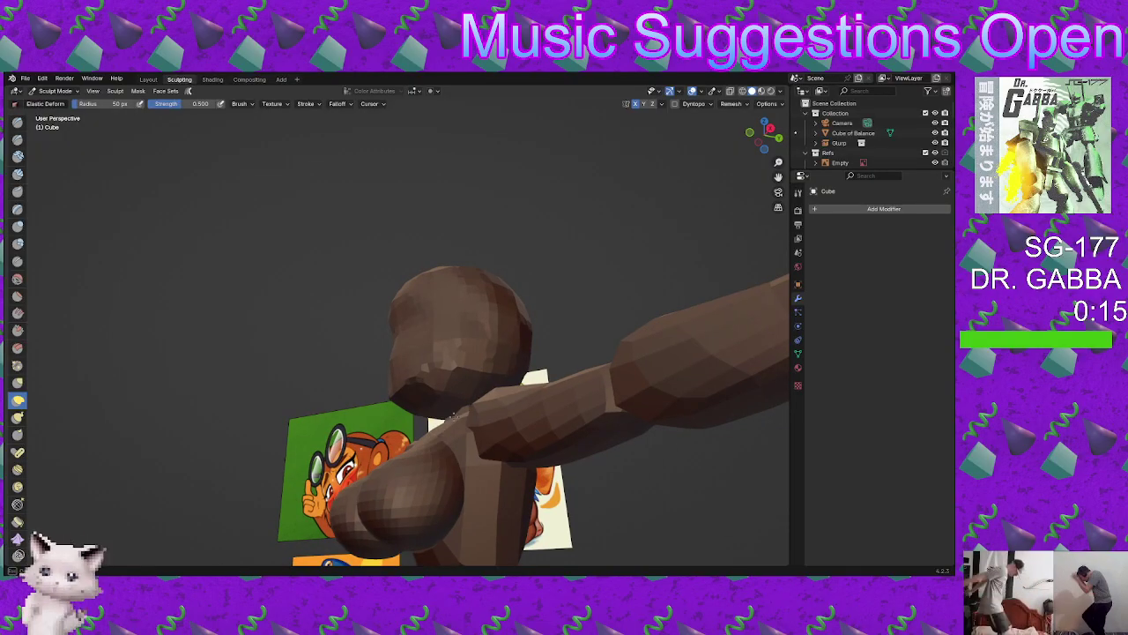
pyautogui.moveTo(450, 383); pyautogui.dragTo(462, 361, button='middle')
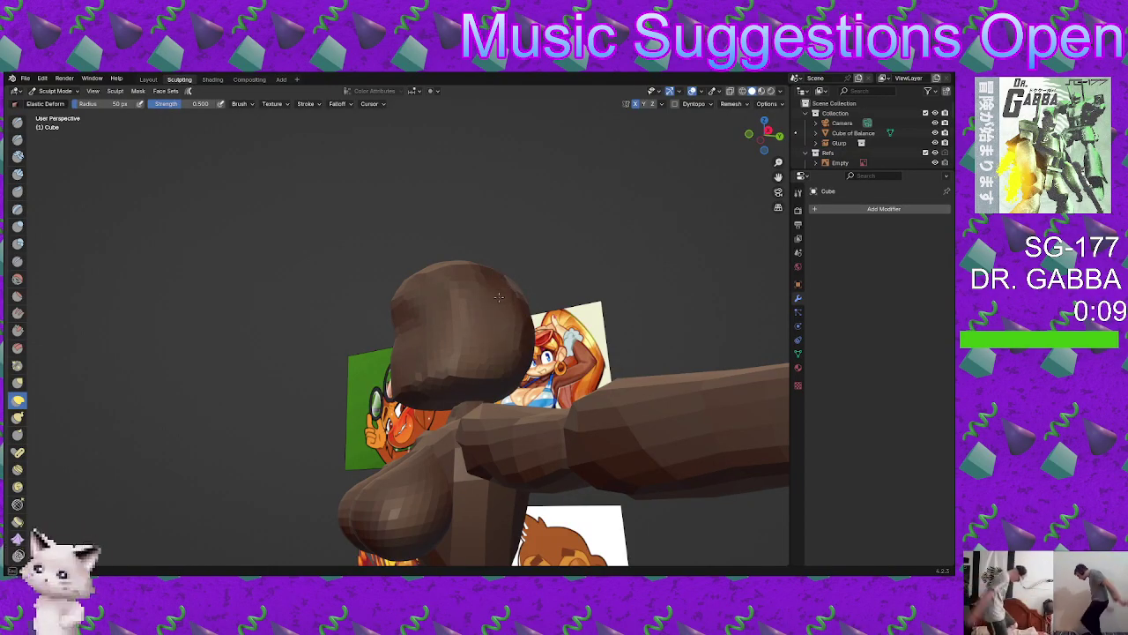
# Step: Push the underside and back of the head upward with Elastic Deform to shape the jaw and skull
pyautogui.moveTo(484, 340); pyautogui.dragTo(254, 401, button='middle')
pyautogui.keyDown('ctrl'); pyautogui.moveTo(432, 389); pyautogui.dragTo(455, 423, button='middle'); pyautogui.keyUp('ctrl')
pyautogui.moveTo(454, 393); pyautogui.dragTo(458, 357)
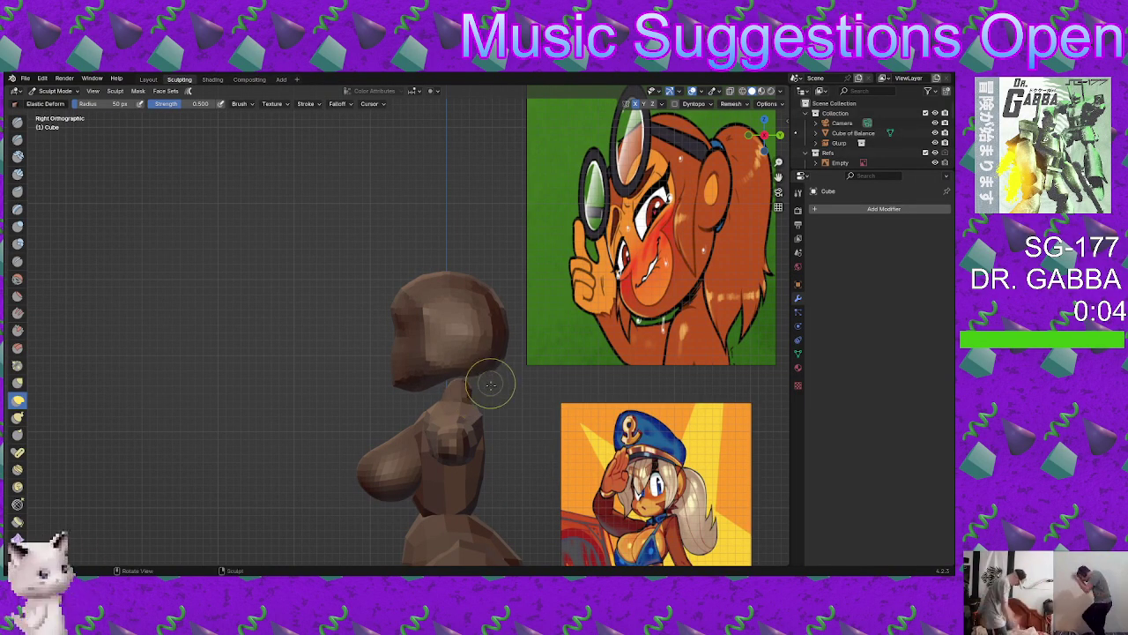
pyautogui.moveTo(491, 383); pyautogui.dragTo(425, 358, button='middle')
pyautogui.moveTo(424, 357)
pyautogui.mouseDown()
pyautogui.moveTo(501, 309)
pyautogui.moveTo(399, 311)
pyautogui.moveTo(409, 305)
pyautogui.mouseUp()
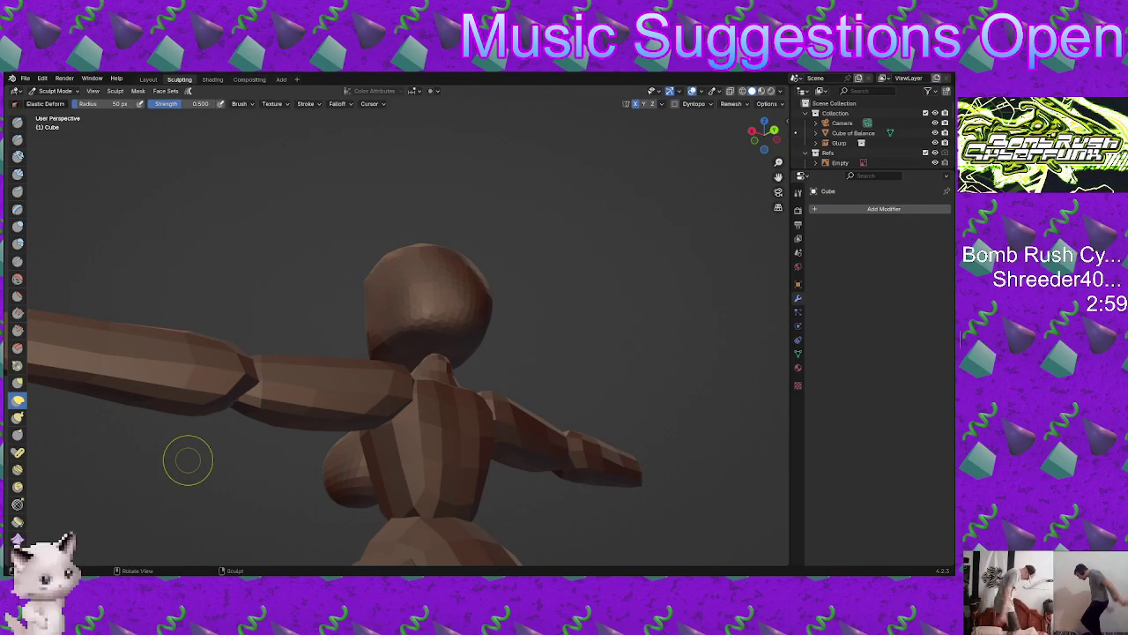
# Step: Examine the head's jaw, underside and neck joint from all around, comparing its proportions with the body and the reference images
pyautogui.moveTo(429, 294); pyautogui.dragTo(495, 328, button='middle')
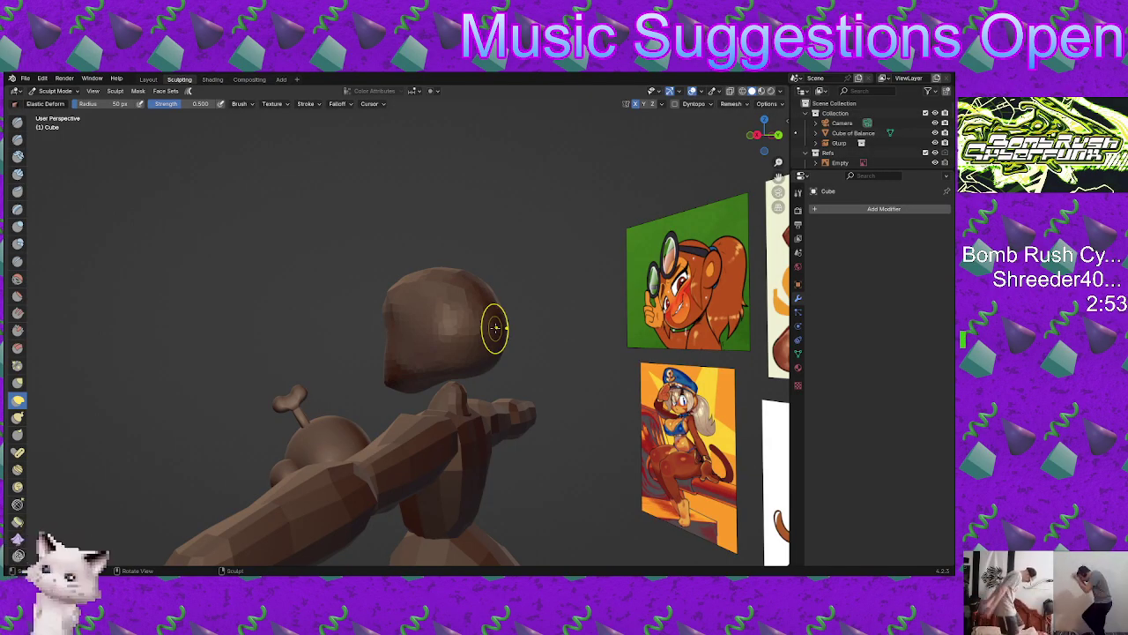
pyautogui.moveTo(496, 328); pyautogui.dragTo(429, 368, button='middle')
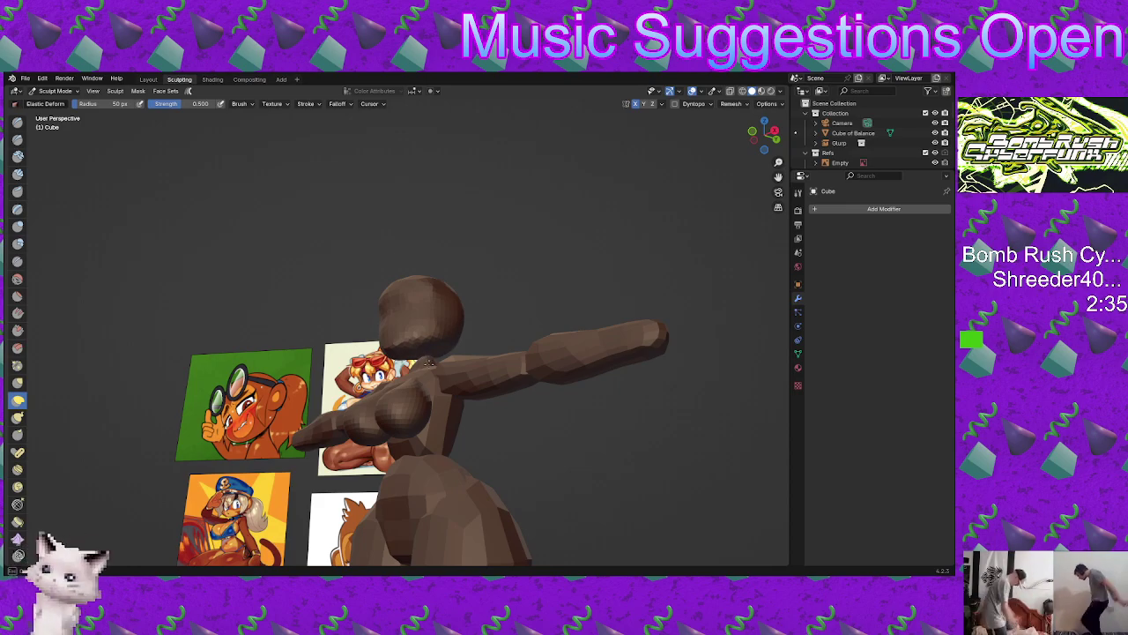
pyautogui.moveTo(426, 378); pyautogui.dragTo(459, 394, button='middle')
pyautogui.press('KP_1')
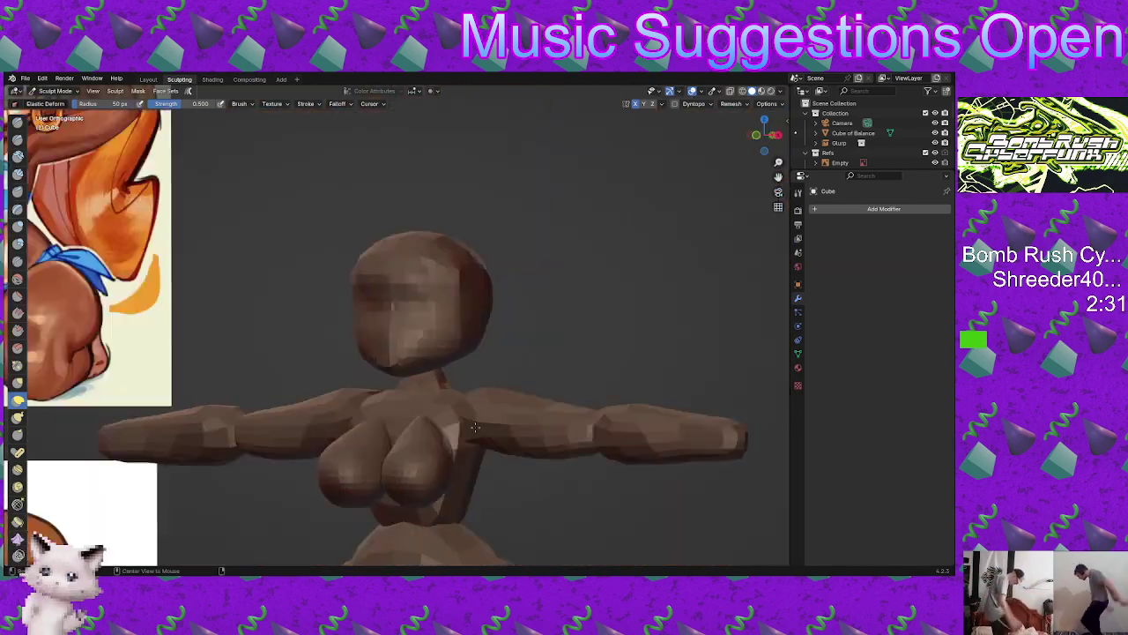
pyautogui.press('KP_3')
pyautogui.scroll(5, 409, 453)
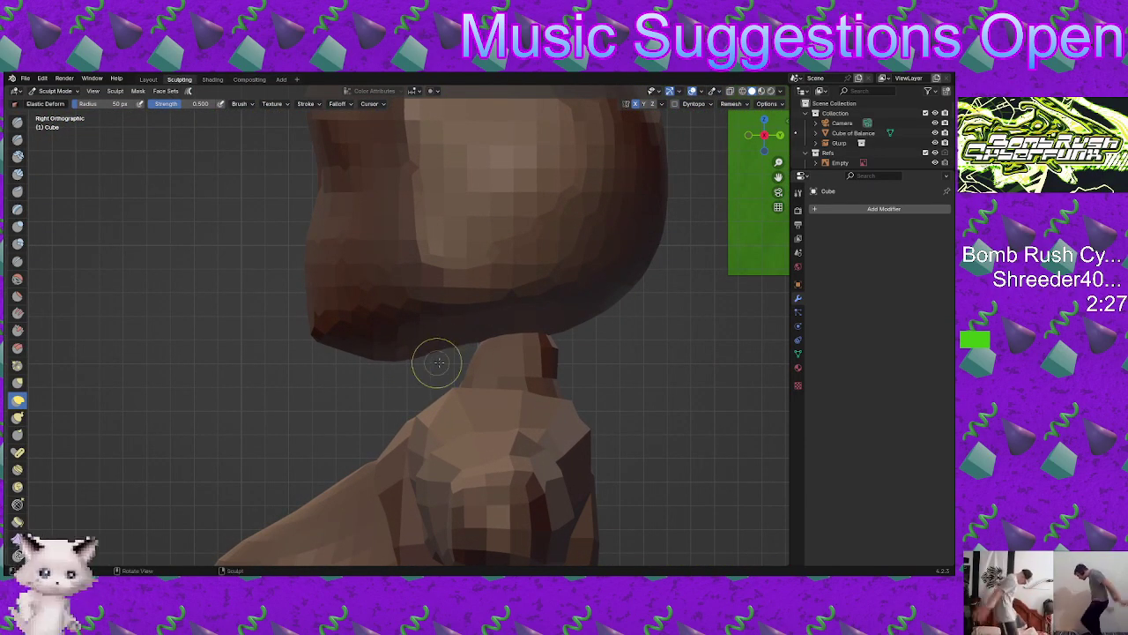
pyautogui.scroll(-5, 433, 359)
pyautogui.moveTo(433, 359); pyautogui.dragTo(411, 532, button='middle')
pyautogui.scroll(-2, 489, 475)
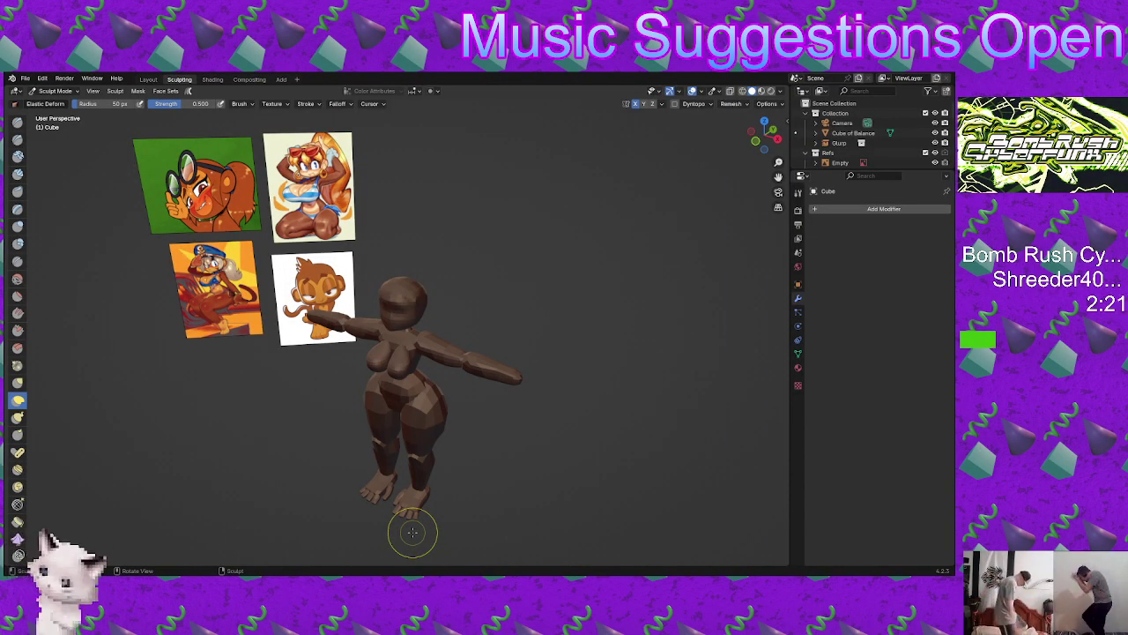
pyautogui.moveTo(464, 329); pyautogui.dragTo(454, 361, button='middle')
pyautogui.scroll(4, 421, 316)
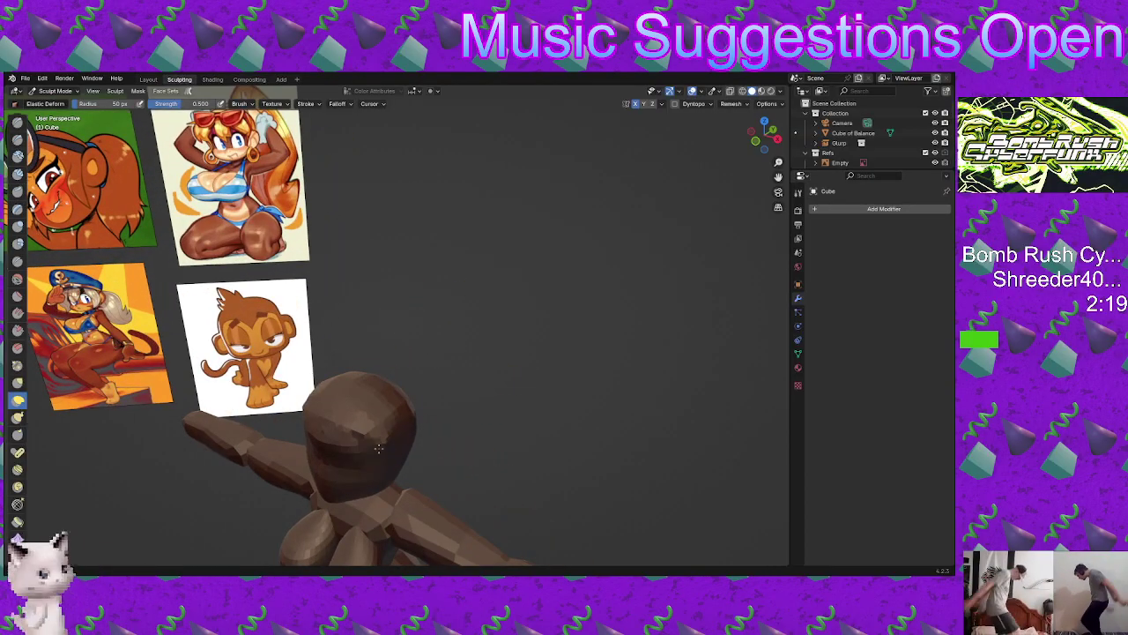
# Step: Smooth the crown and brow of the head, and round out the cheeks and jaw with Elastic Deform
pyautogui.keyDown('shift'); pyautogui.moveTo(385, 430); pyautogui.dragTo(371, 410); pyautogui.keyUp('shift')
pyautogui.moveTo(371, 410)
pyautogui.keyDown('shift'); pyautogui.mouseDown()
pyautogui.moveTo(378, 432)
pyautogui.moveTo(342, 423)
pyautogui.moveTo(373, 413)
pyautogui.mouseUp(); pyautogui.keyUp('shift')
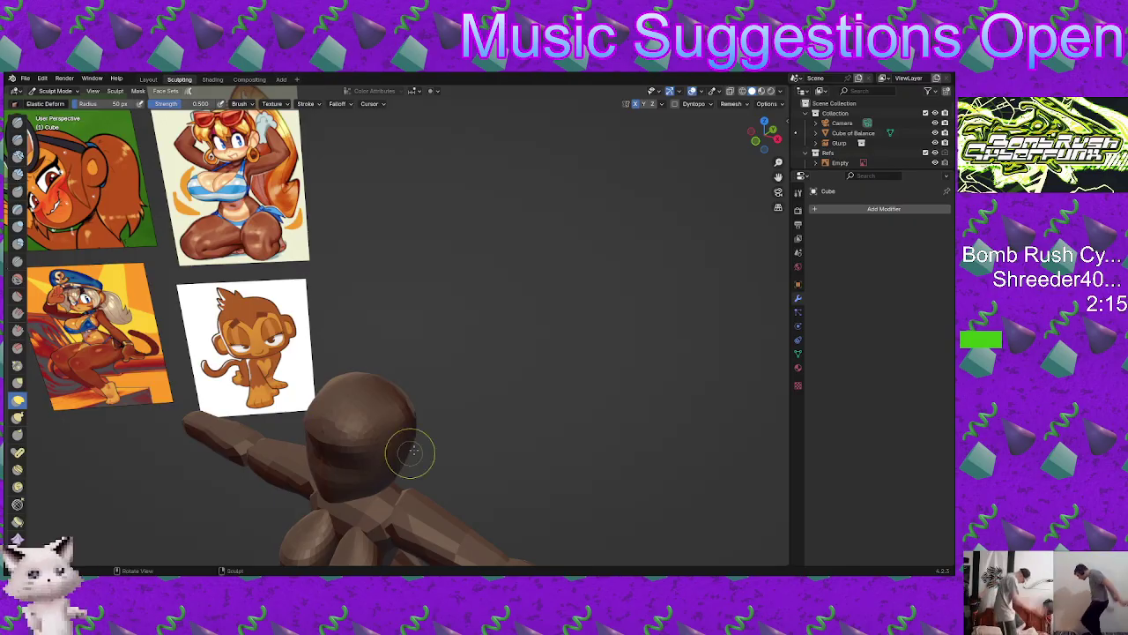
pyautogui.moveTo(411, 453)
pyautogui.mouseDown(button='middle')
pyautogui.moveTo(439, 383)
pyautogui.moveTo(468, 377)
pyautogui.moveTo(504, 423)
pyautogui.moveTo(528, 398)
pyautogui.moveTo(463, 435)
pyautogui.mouseUp(button='middle')
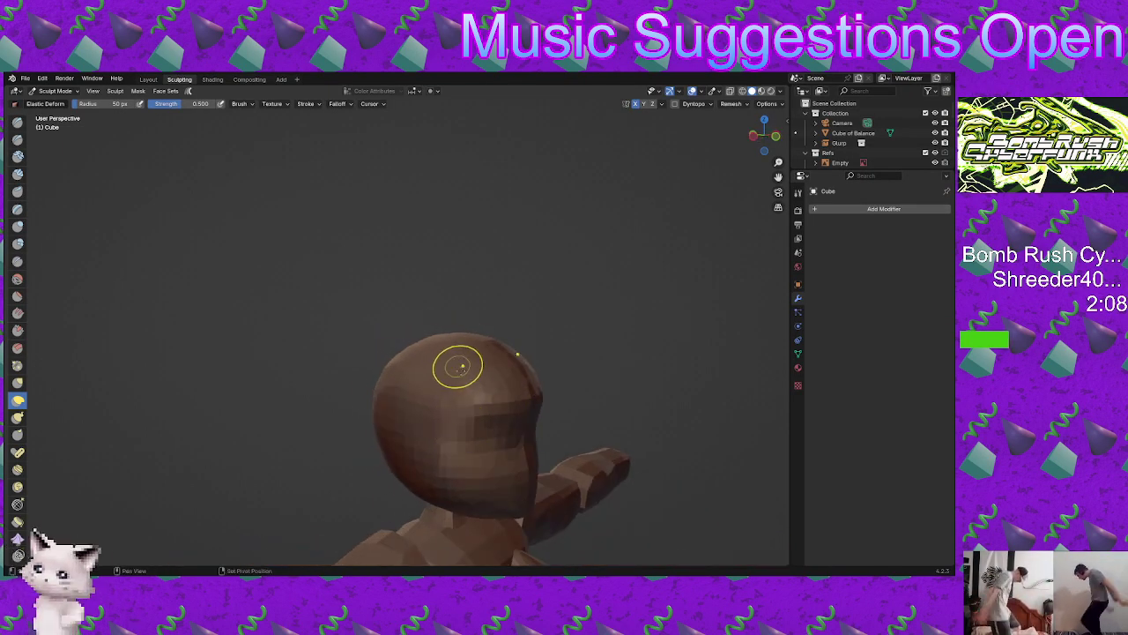
pyautogui.moveTo(453, 368)
pyautogui.mouseDown(button='middle')
pyautogui.moveTo(466, 459)
pyautogui.moveTo(498, 395)
pyautogui.mouseUp(button='middle')
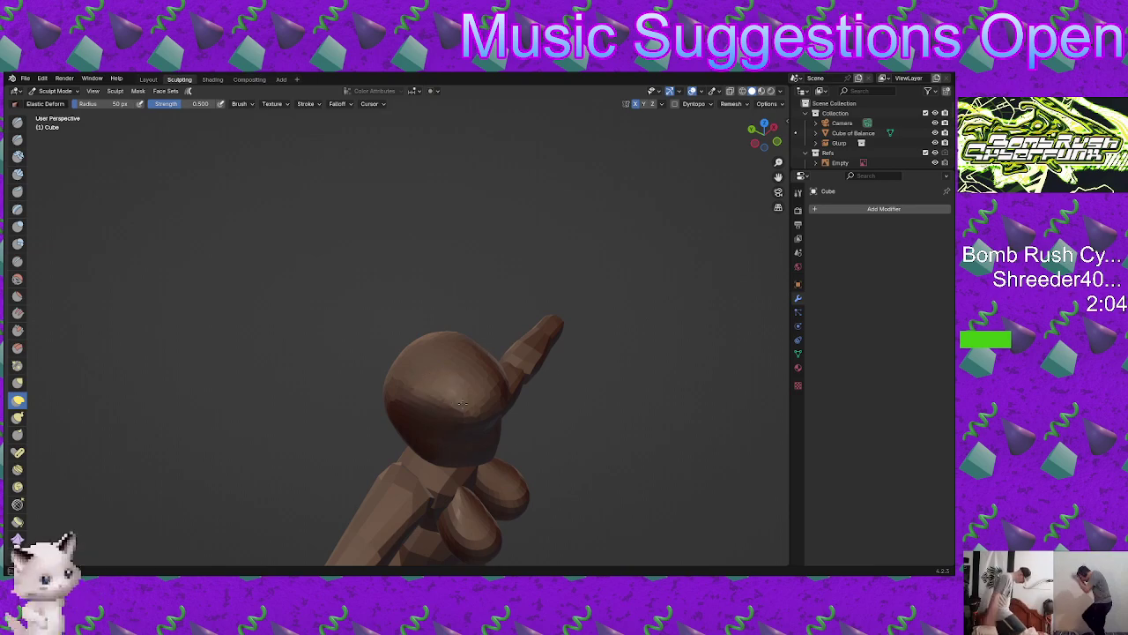
pyautogui.moveTo(418, 395)
pyautogui.mouseDown(button='middle')
pyautogui.moveTo(471, 408)
pyautogui.moveTo(420, 350)
pyautogui.mouseUp(button='middle')
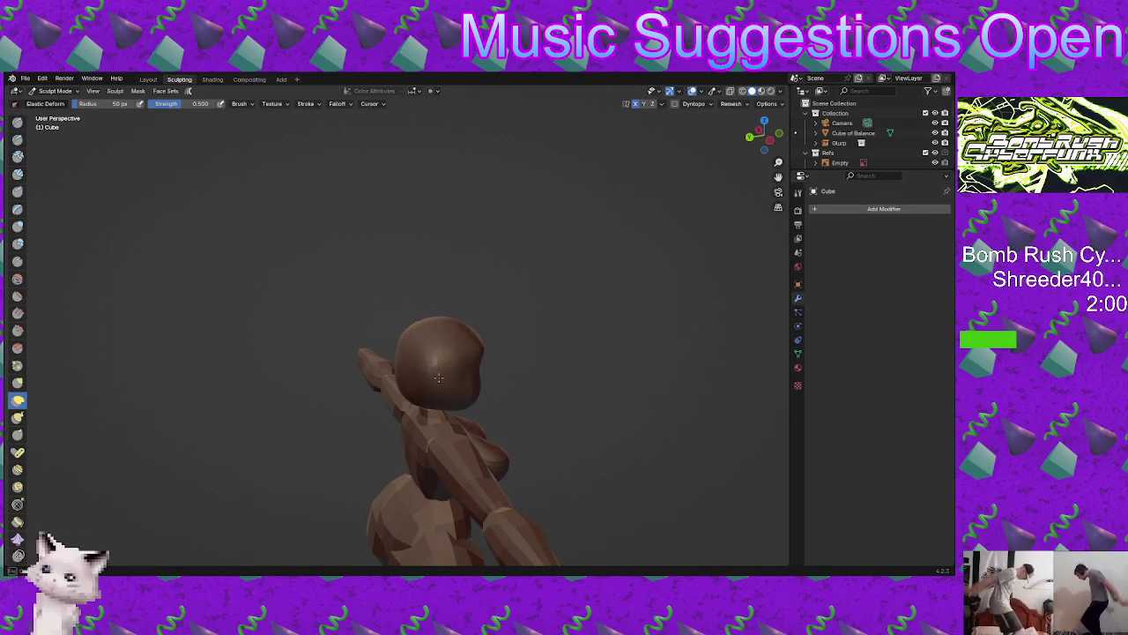
pyautogui.moveTo(438, 377)
pyautogui.mouseDown(button='middle')
pyautogui.moveTo(503, 411)
pyautogui.moveTo(438, 408)
pyautogui.mouseUp(button='middle')
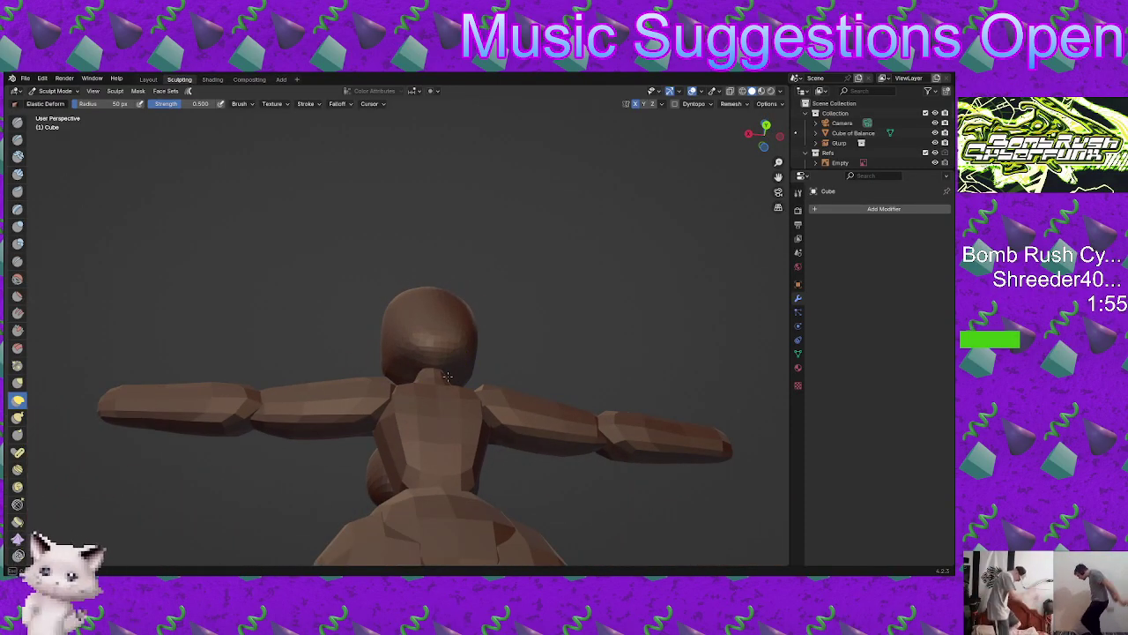
pyautogui.moveTo(455, 379); pyautogui.dragTo(494, 397, button='middle')
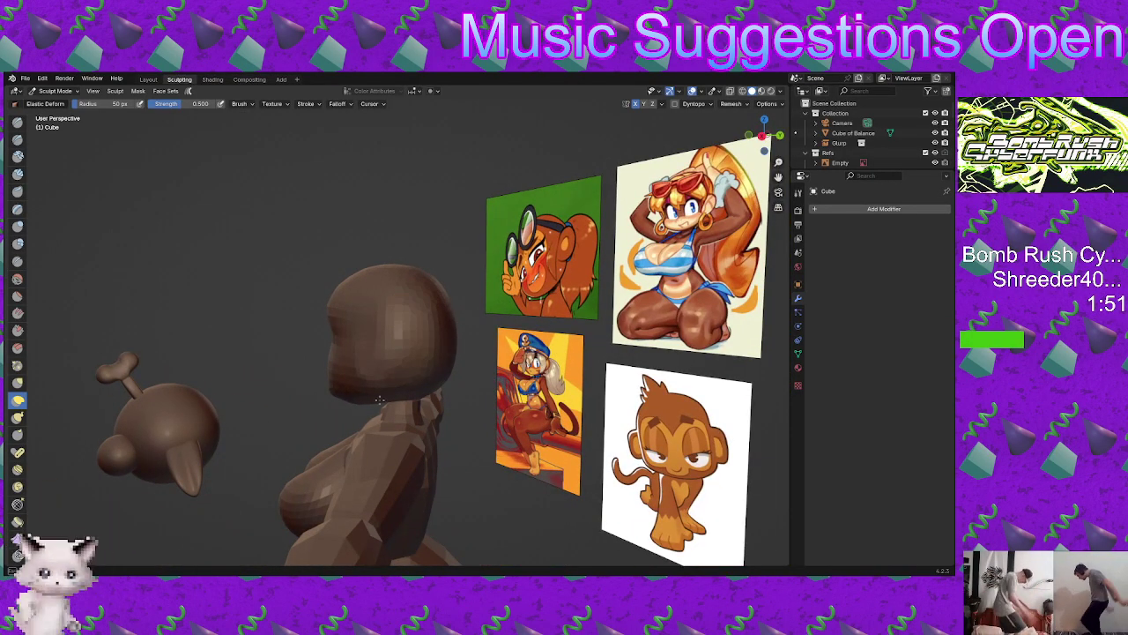
pyautogui.moveTo(411, 416)
pyautogui.mouseDown(button='middle')
pyautogui.moveTo(327, 383)
pyautogui.moveTo(401, 432)
pyautogui.moveTo(453, 415)
pyautogui.moveTo(403, 395)
pyautogui.moveTo(498, 346)
pyautogui.moveTo(522, 320)
pyautogui.moveTo(511, 305)
pyautogui.moveTo(494, 306)
pyautogui.moveTo(441, 345)
pyautogui.mouseUp(button='middle')
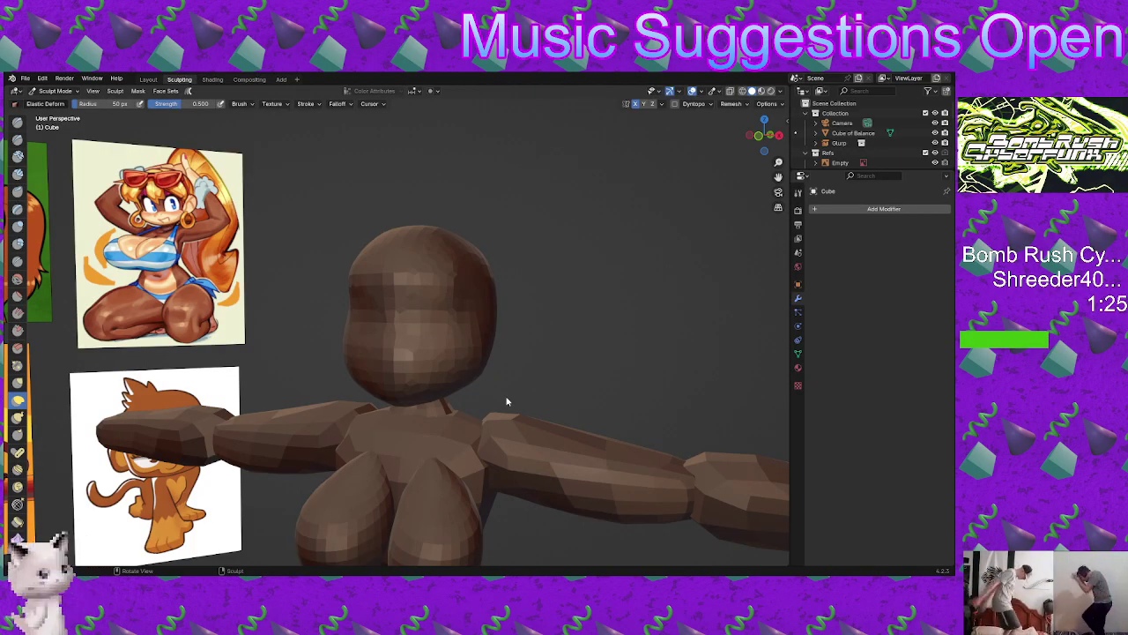
pyautogui.moveTo(470, 391)
pyautogui.mouseDown(button='middle')
pyautogui.moveTo(477, 352)
pyautogui.moveTo(465, 329)
pyautogui.moveTo(433, 365)
pyautogui.mouseUp(button='middle')
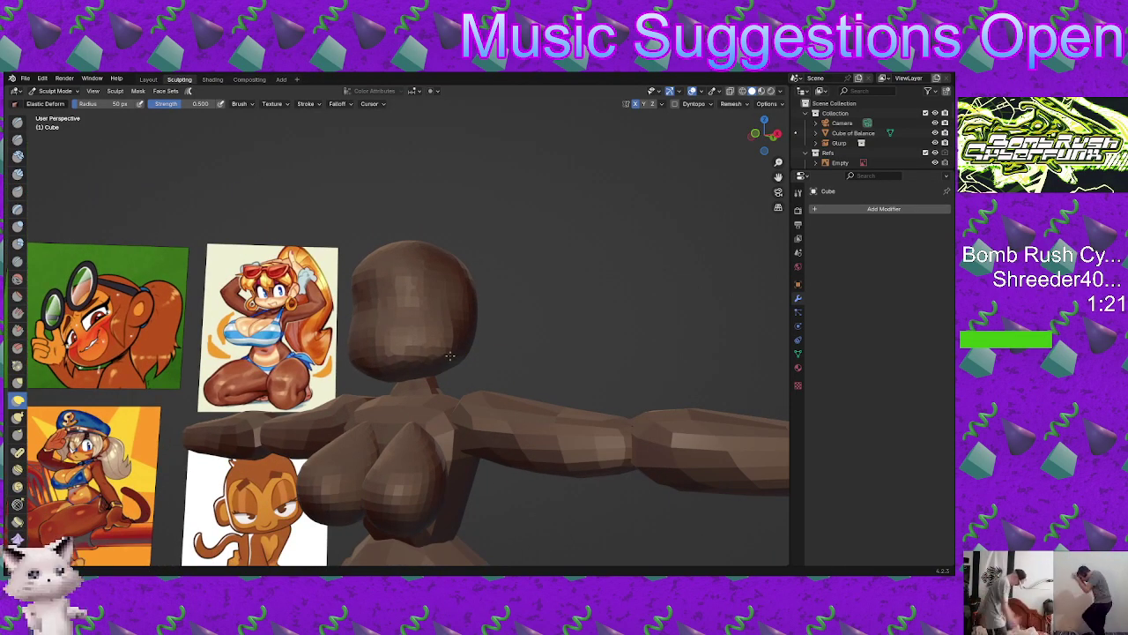
pyautogui.moveTo(448, 347)
pyautogui.mouseDown(button='middle')
pyautogui.moveTo(461, 305)
pyautogui.moveTo(451, 343)
pyautogui.moveTo(479, 345)
pyautogui.moveTo(417, 347)
pyautogui.moveTo(498, 377)
pyautogui.moveTo(486, 373)
pyautogui.mouseUp(button='middle')
pyautogui.scroll(-2, 461, 305)
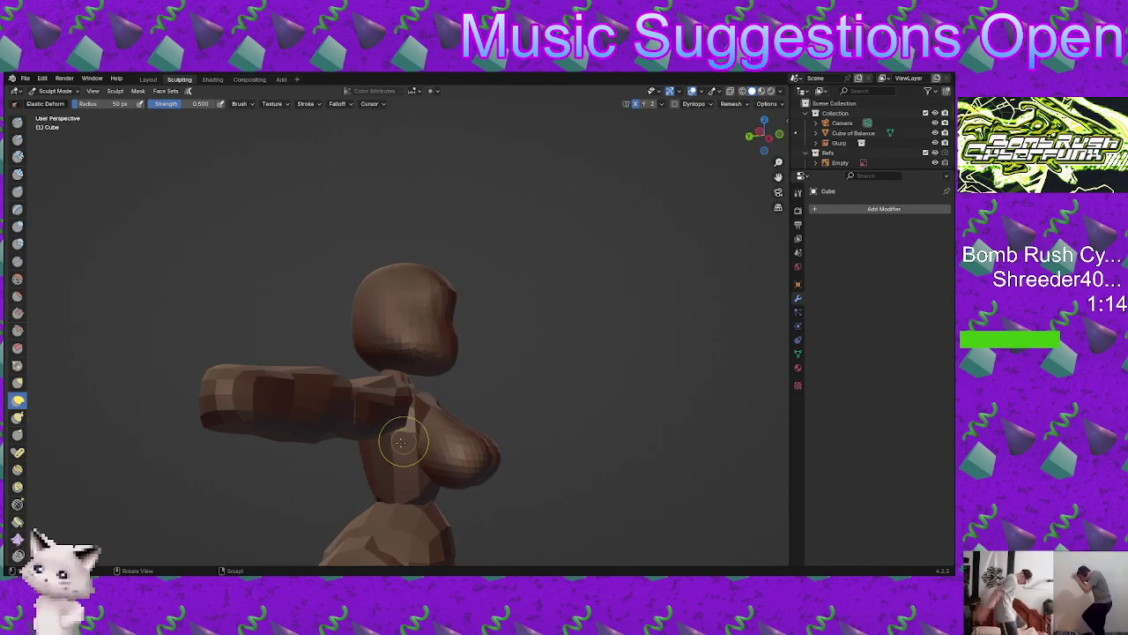
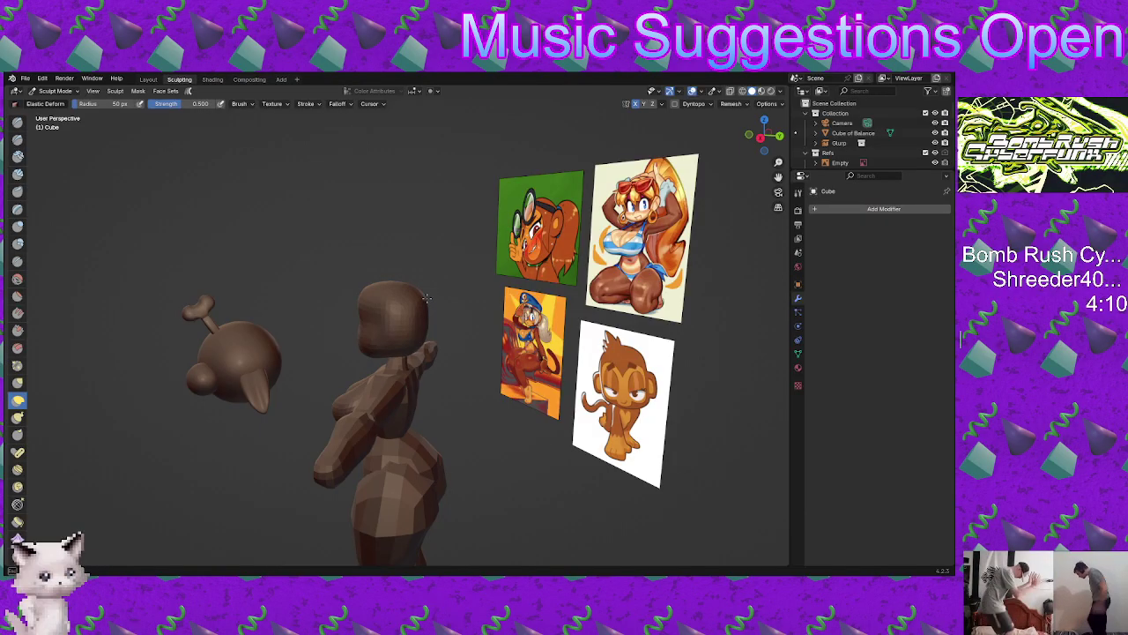
# Step: Build up the cheeks and lower jaw with the Blob brush and smooth the added volume into the head
pyautogui.moveTo(429, 296)
pyautogui.mouseDown(button='middle')
pyautogui.moveTo(417, 339)
pyautogui.moveTo(459, 327)
pyautogui.moveTo(386, 305)
pyautogui.moveTo(521, 331)
pyautogui.moveTo(434, 359)
pyautogui.moveTo(290, 346)
pyautogui.moveTo(423, 357)
pyautogui.moveTo(465, 383)
pyautogui.mouseUp(button='middle')
pyautogui.click(18, 245)
pyautogui.moveTo(486, 390)
pyautogui.mouseDown()
pyautogui.moveTo(445, 370)
pyautogui.moveTo(446, 358)
pyautogui.mouseUp()
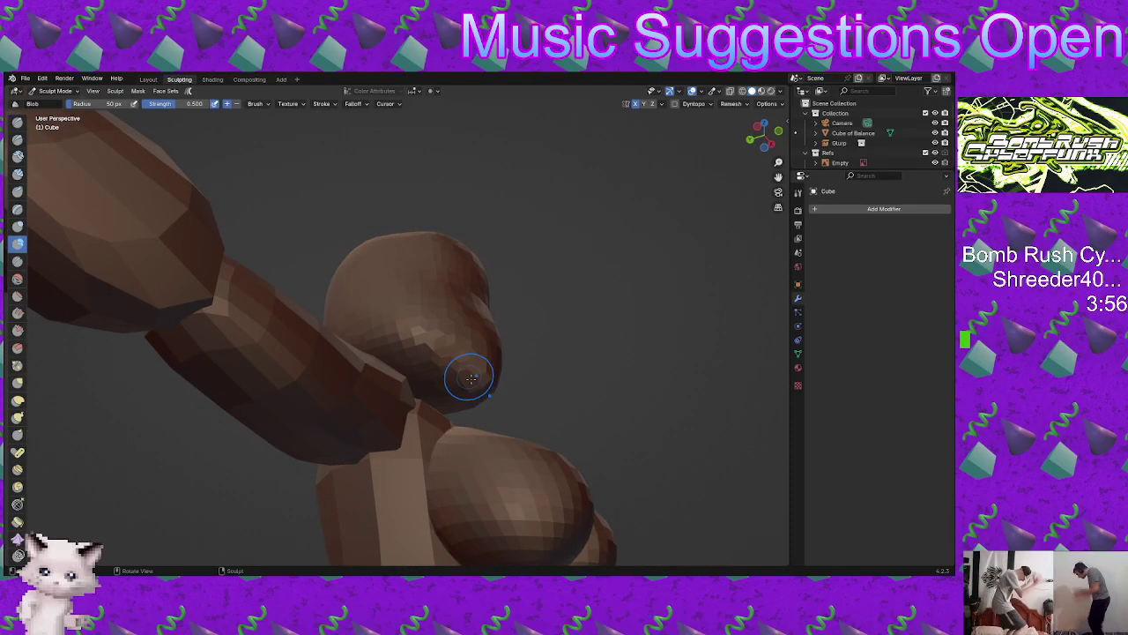
pyautogui.moveTo(471, 373); pyautogui.dragTo(478, 373, button='middle')
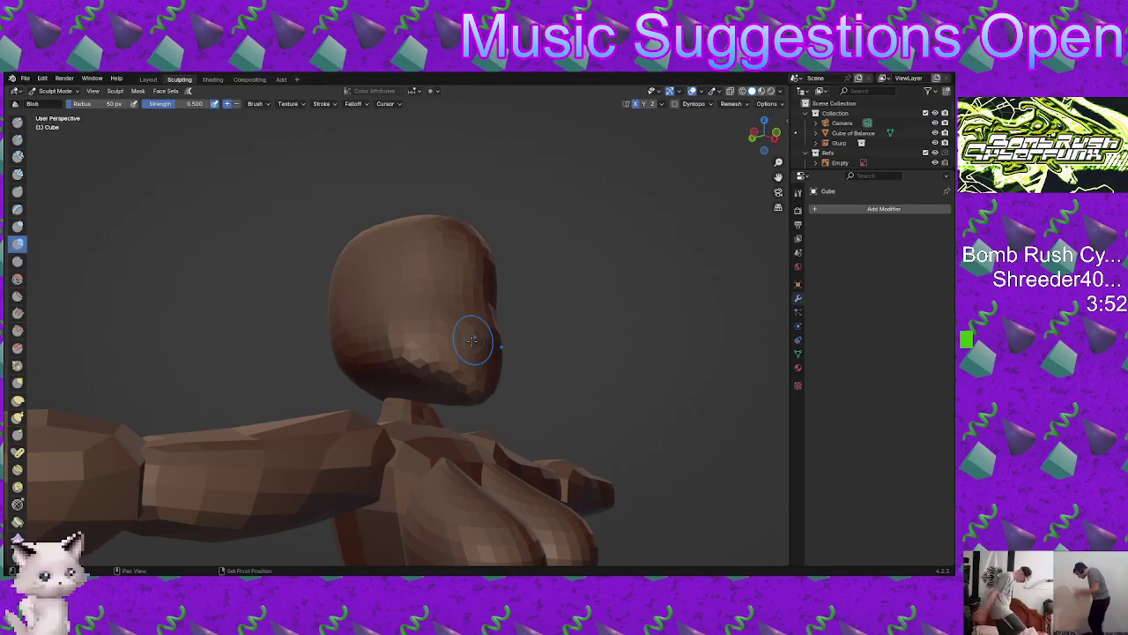
pyautogui.moveTo(473, 335)
pyautogui.mouseDown(button='middle')
pyautogui.moveTo(382, 393)
pyautogui.moveTo(448, 415)
pyautogui.moveTo(426, 368)
pyautogui.moveTo(409, 406)
pyautogui.mouseUp(button='middle')
pyautogui.scroll(-5, 409, 407)
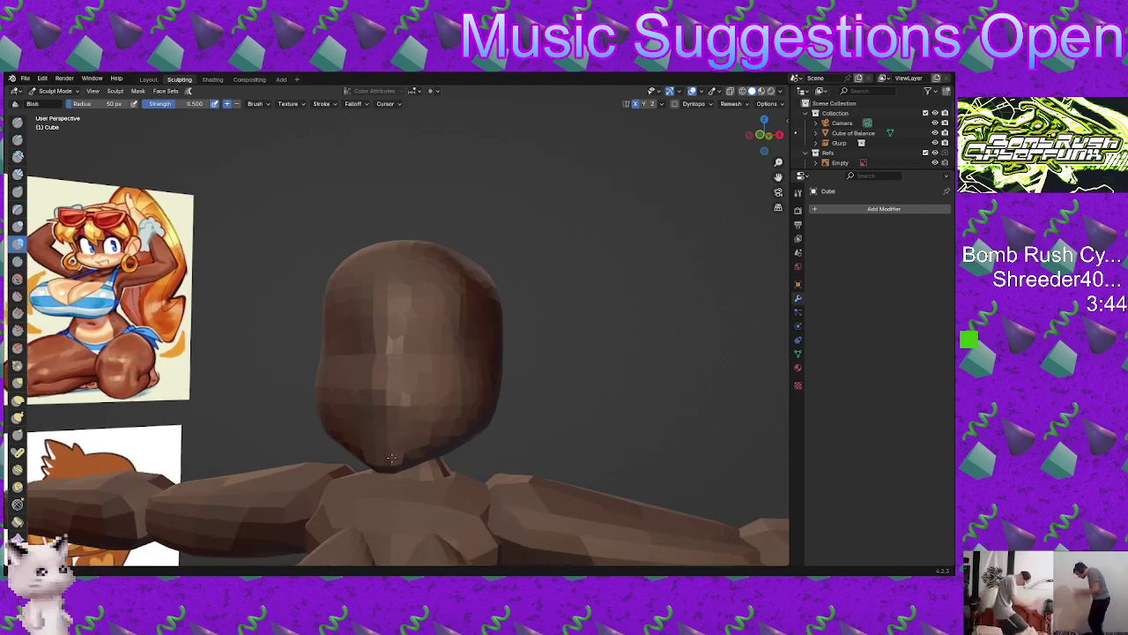
pyautogui.moveTo(438, 381); pyautogui.dragTo(392, 380, button='middle')
pyautogui.moveTo(381, 397); pyautogui.dragTo(419, 378)
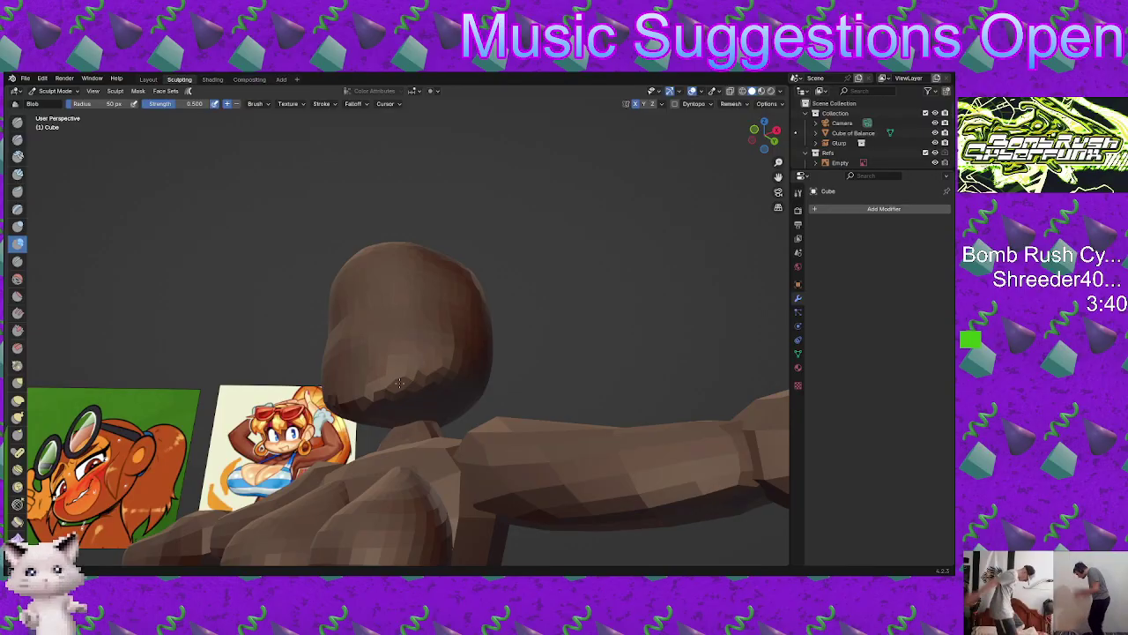
pyautogui.moveTo(400, 383)
pyautogui.mouseDown(button='middle')
pyautogui.moveTo(407, 418)
pyautogui.moveTo(474, 426)
pyautogui.moveTo(441, 414)
pyautogui.mouseUp(button='middle')
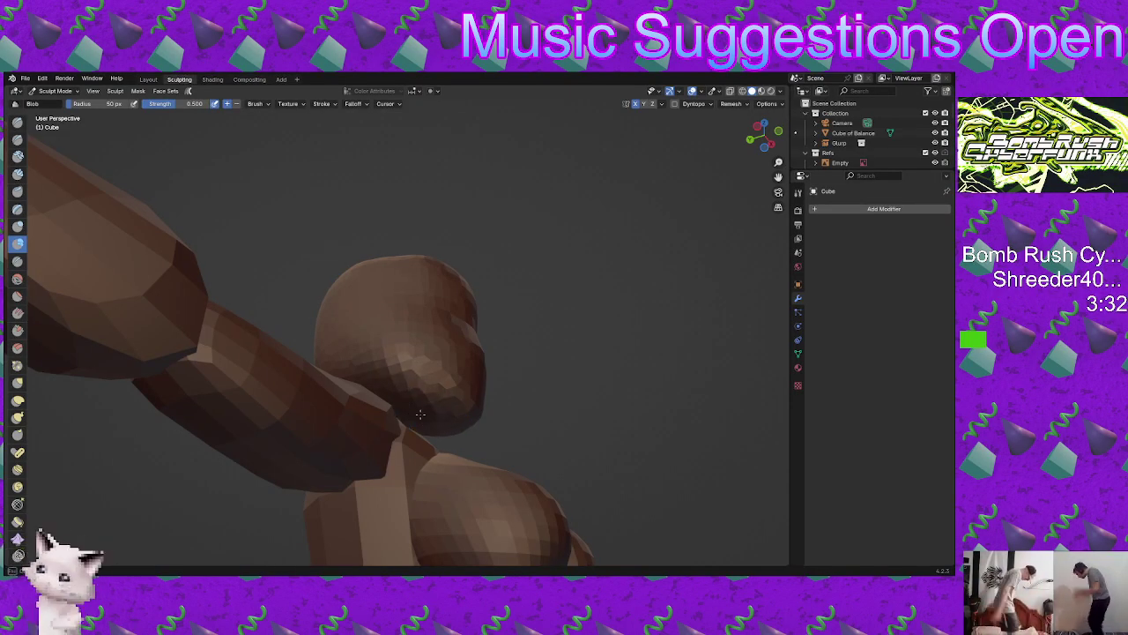
pyautogui.moveTo(421, 413)
pyautogui.mouseDown(button='middle')
pyautogui.moveTo(429, 432)
pyautogui.moveTo(390, 401)
pyautogui.moveTo(446, 406)
pyautogui.mouseUp(button='middle')
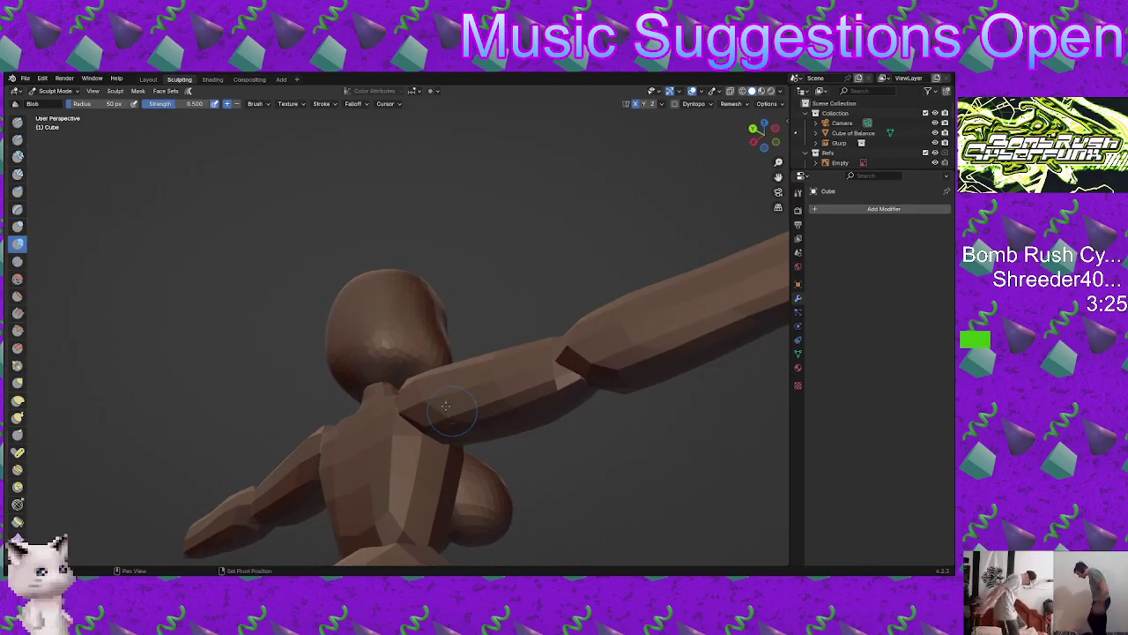
pyautogui.moveTo(370, 381)
pyautogui.mouseDown(button='middle')
pyautogui.moveTo(348, 441)
pyautogui.moveTo(418, 415)
pyautogui.moveTo(392, 429)
pyautogui.mouseUp(button='middle')
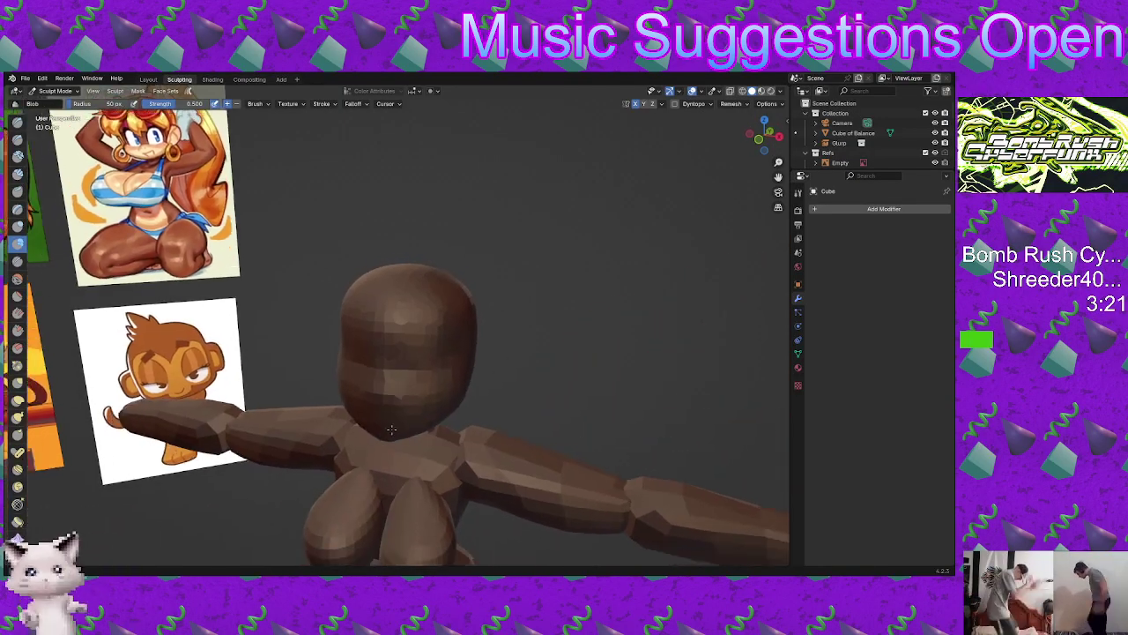
# Step: Compare the full figure's head and body proportions with the reference images
pyautogui.scroll(-6, 330, 541)
pyautogui.moveTo(330, 541)
pyautogui.mouseDown(button='middle')
pyautogui.moveTo(328, 522)
pyautogui.moveTo(506, 426)
pyautogui.moveTo(476, 419)
pyautogui.mouseUp(button='middle')
pyautogui.scroll(-2, 328, 522)
pyautogui.scroll(2, 506, 426)
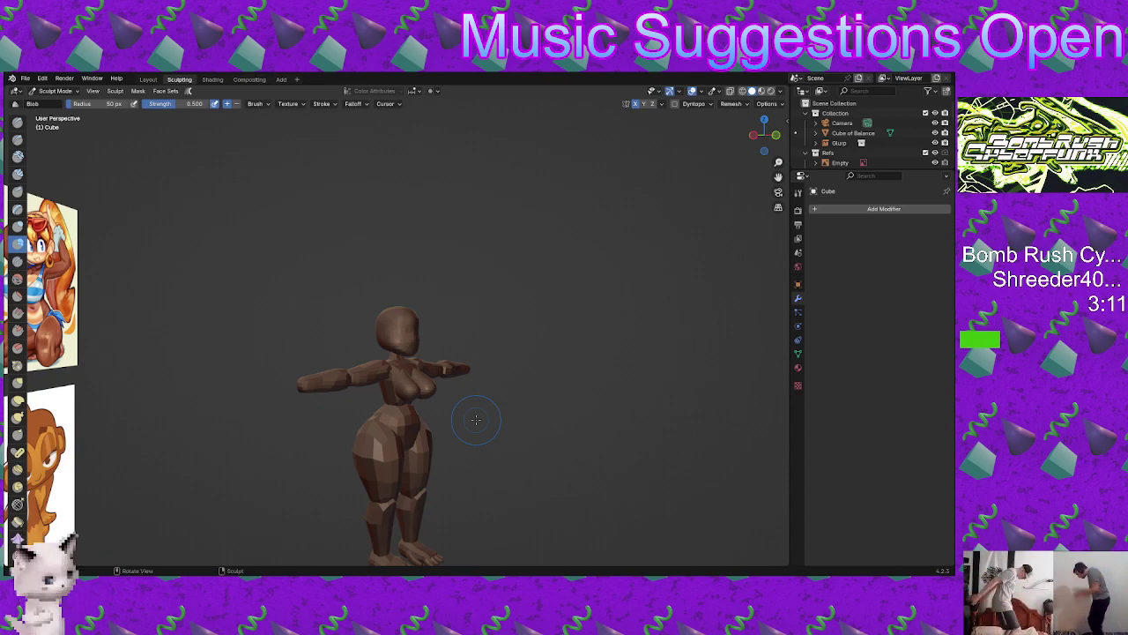
pyautogui.moveTo(755, 269); pyautogui.dragTo(391, 317, button='middle')
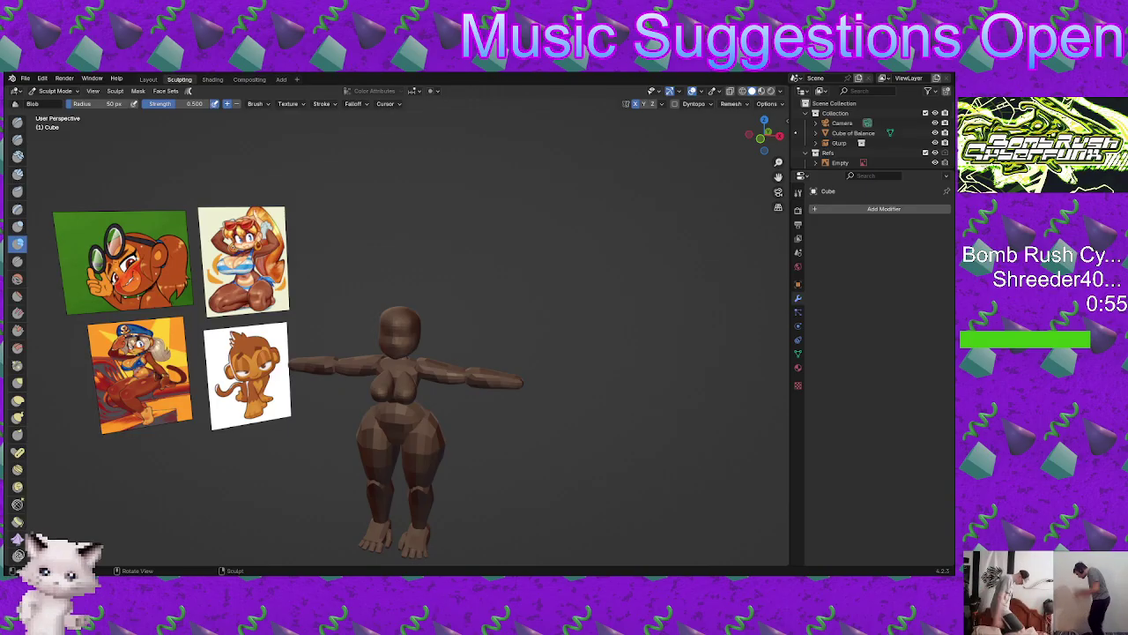
pyautogui.moveTo(584, 369)
pyautogui.mouseDown(button='middle')
pyautogui.moveTo(529, 361)
pyautogui.moveTo(466, 330)
pyautogui.moveTo(423, 353)
pyautogui.moveTo(424, 363)
pyautogui.mouseUp(button='middle')
pyautogui.hotkey('ctrl', 'Tab')
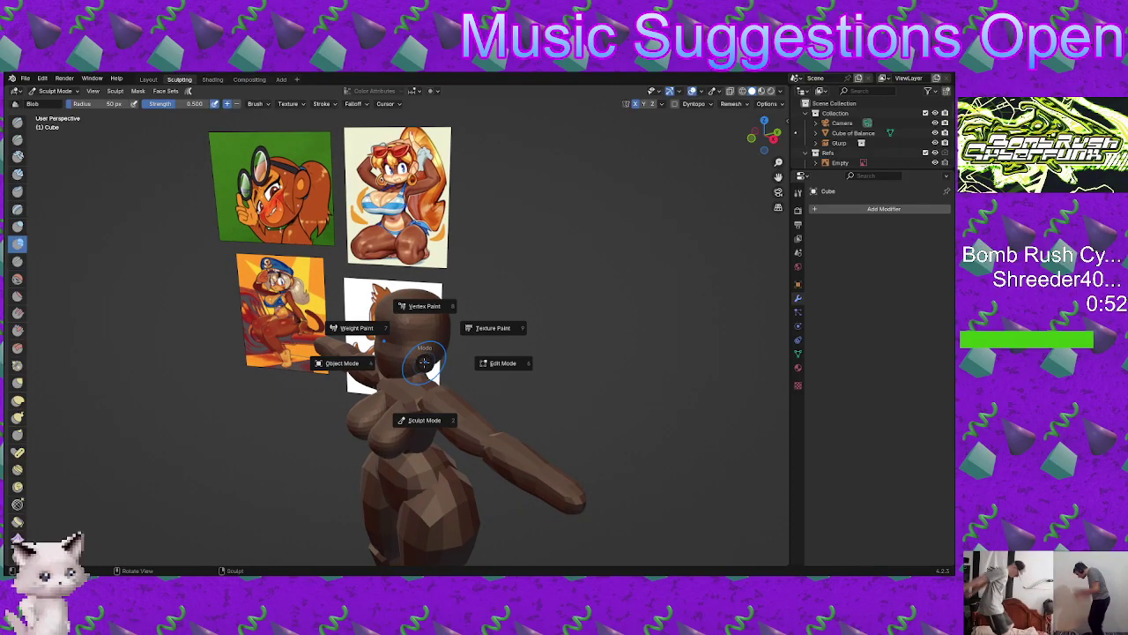
pyautogui.click(496, 353)
pyautogui.scroll(1, 482, 359)
pyautogui.hotkey('alt', 's')
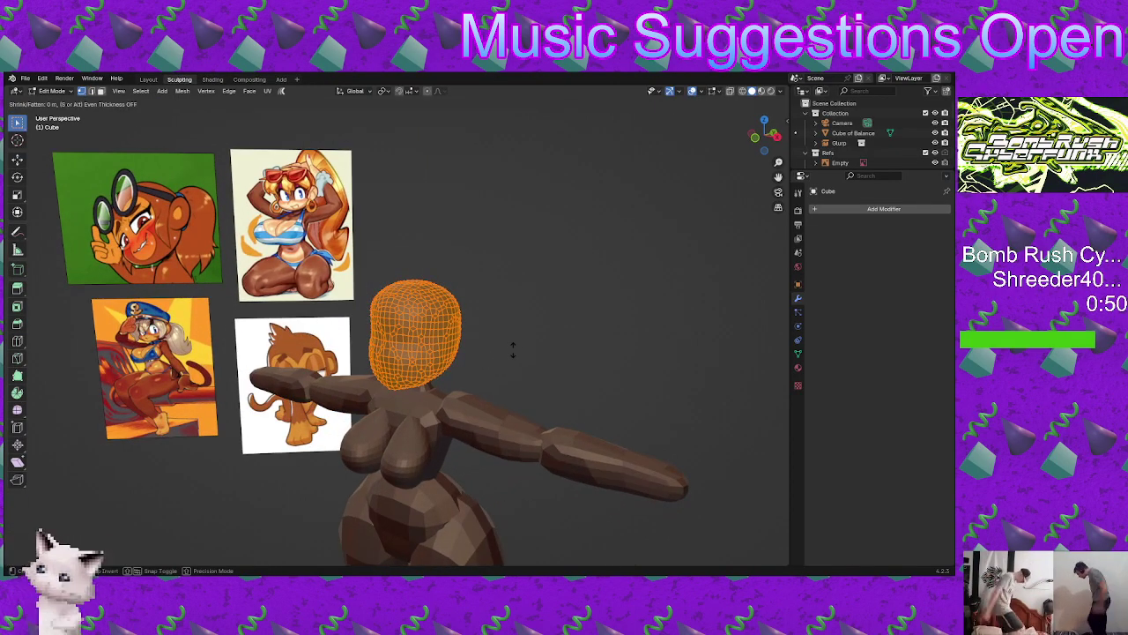
pyautogui.rightClick(538, 332)
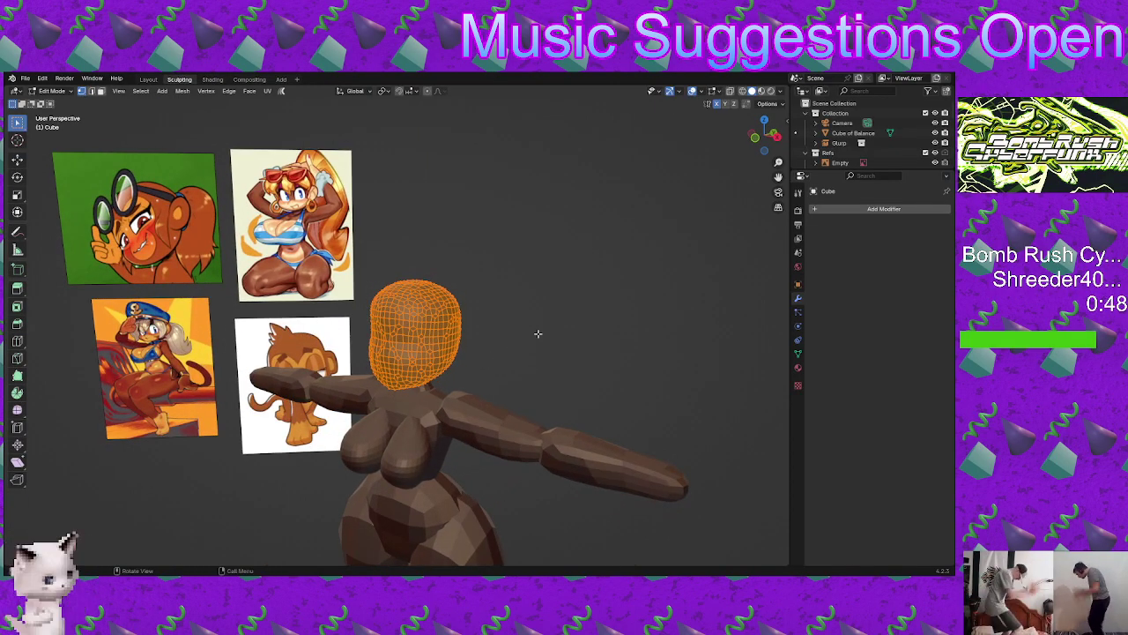
pyautogui.hotkey('ctrl', 'Tab')
pyautogui.click(520, 390)
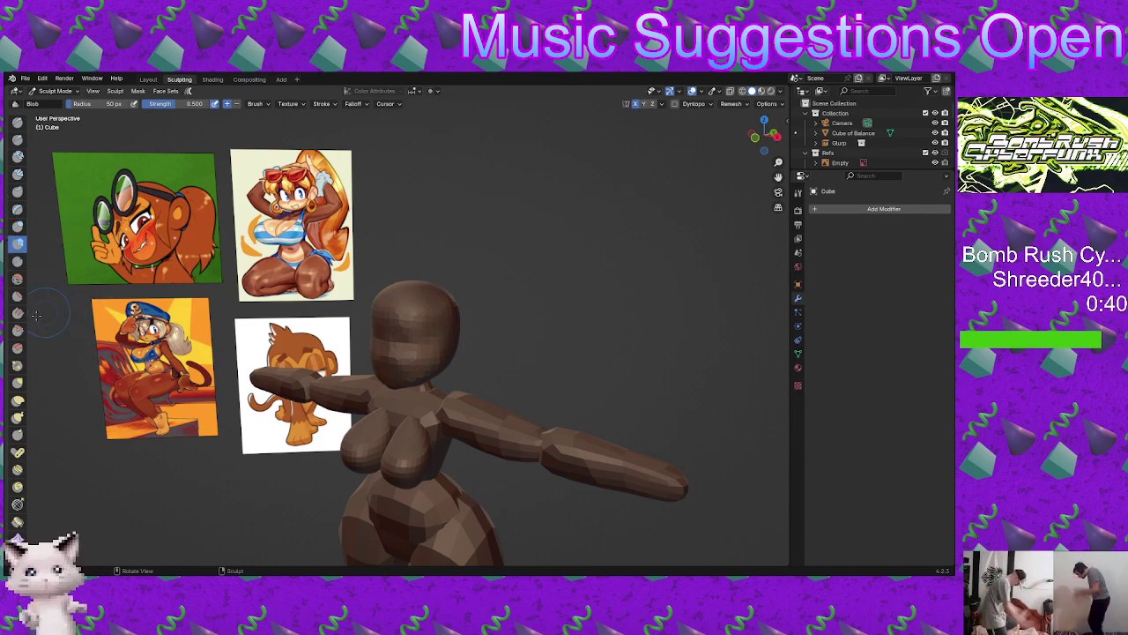
# Step: Flatten the crown of the head and lower its front with Elastic Deform, checking the shape from the side
pyautogui.click(18, 401)
pyautogui.moveTo(397, 344); pyautogui.dragTo(414, 329, button='middle')
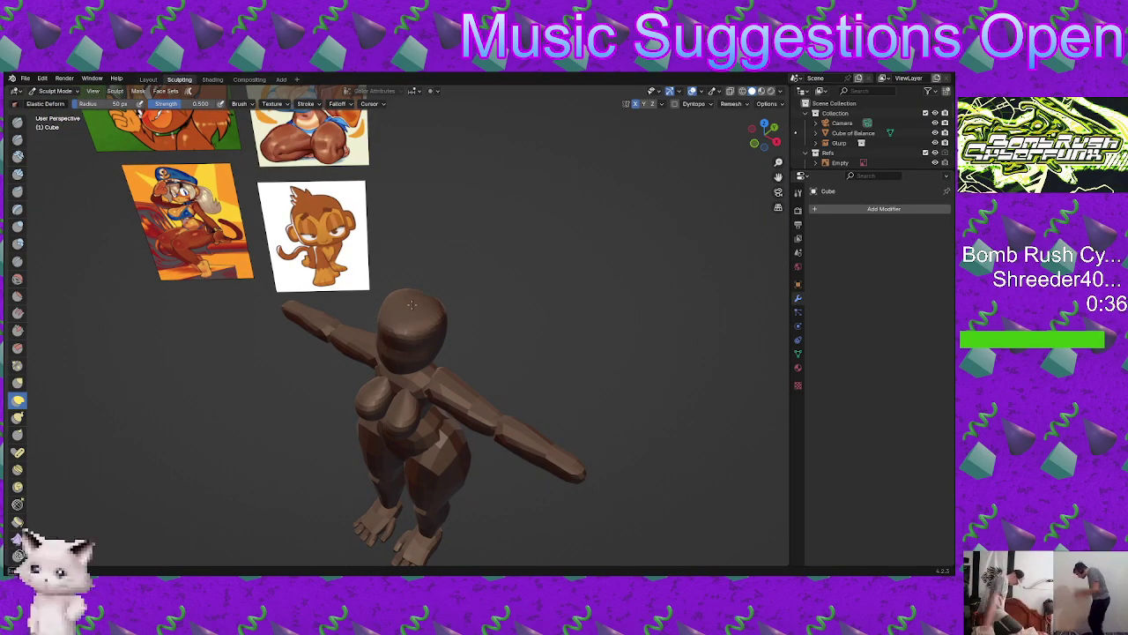
pyautogui.moveTo(409, 328)
pyautogui.mouseDown()
pyautogui.moveTo(410, 312)
pyautogui.moveTo(396, 330)
pyautogui.mouseUp()
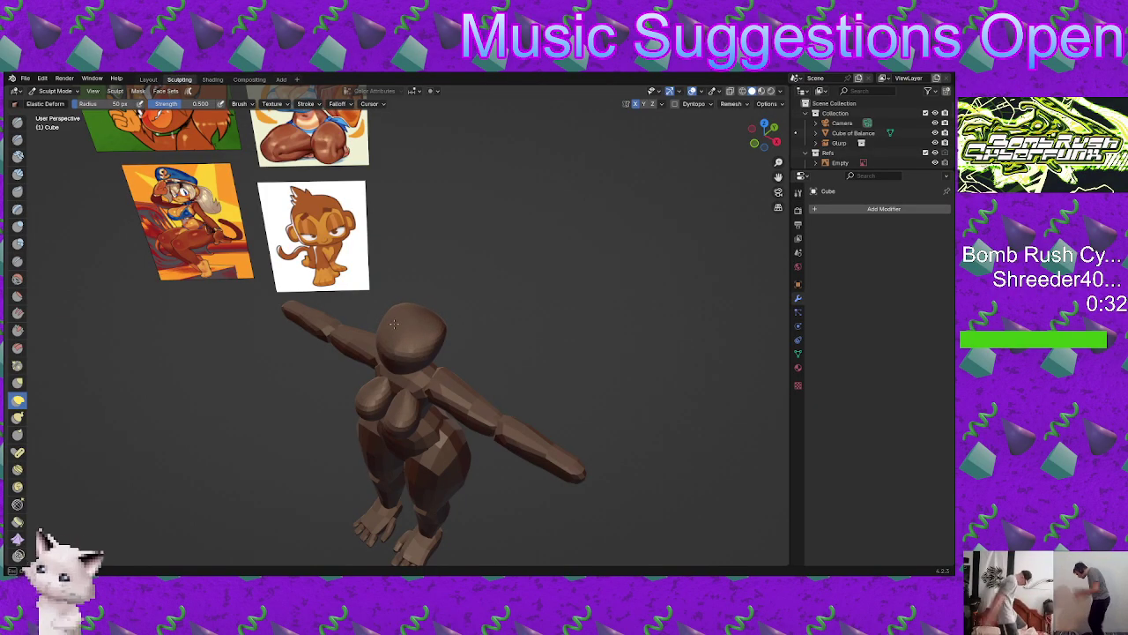
pyautogui.moveTo(419, 327)
pyautogui.mouseDown(button='middle')
pyautogui.moveTo(445, 339)
pyautogui.moveTo(474, 320)
pyautogui.moveTo(435, 354)
pyautogui.moveTo(456, 307)
pyautogui.mouseUp(button='middle')
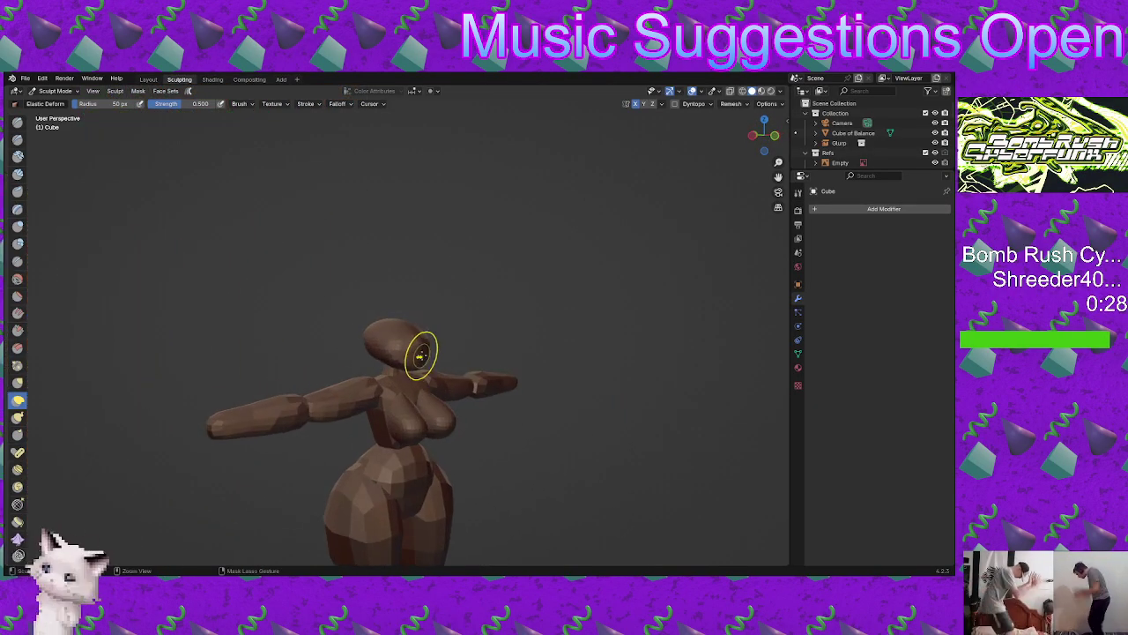
pyautogui.moveTo(419, 356); pyautogui.dragTo(443, 365)
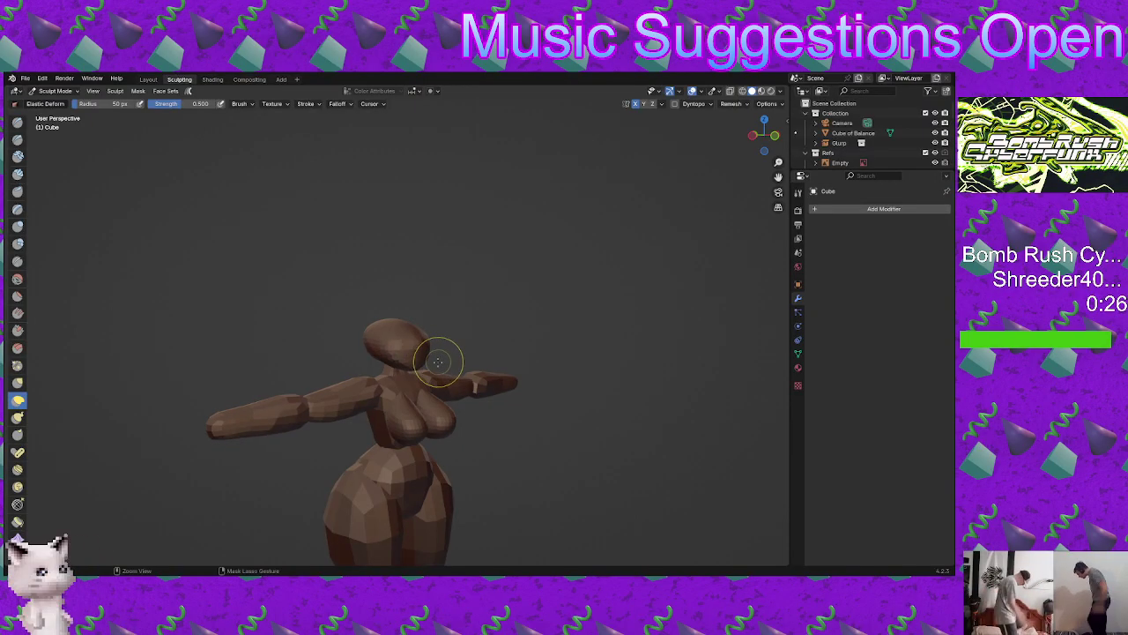
pyautogui.moveTo(447, 362)
pyautogui.mouseDown(button='middle')
pyautogui.moveTo(440, 347)
pyautogui.moveTo(326, 398)
pyautogui.moveTo(365, 353)
pyautogui.mouseUp(button='middle')
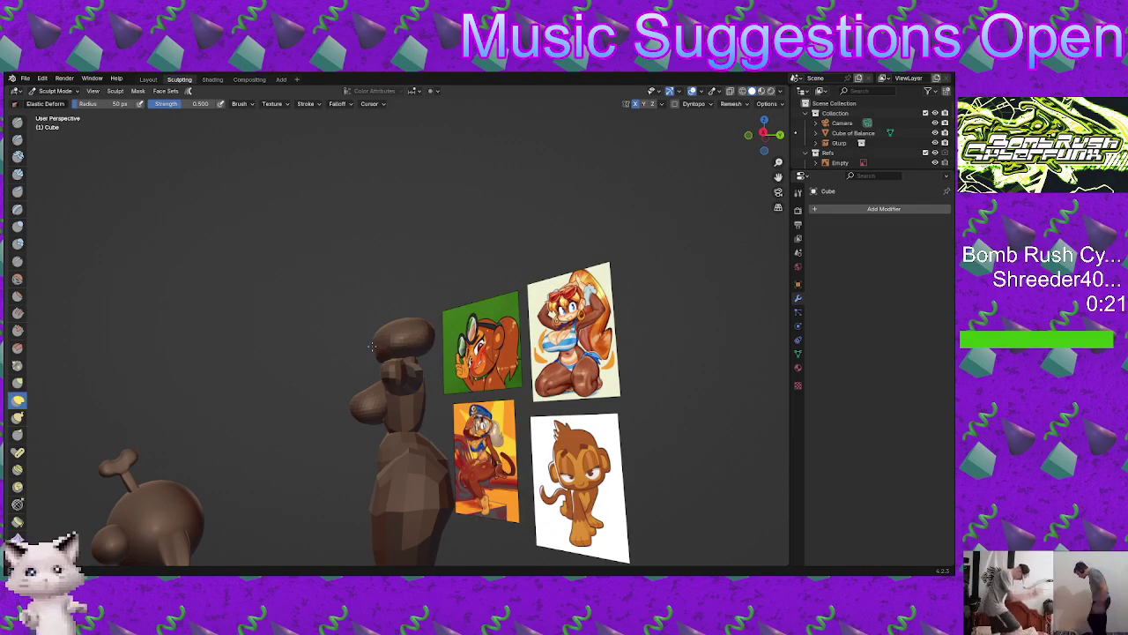
pyautogui.moveTo(365, 349); pyautogui.dragTo(418, 344, button='middle')
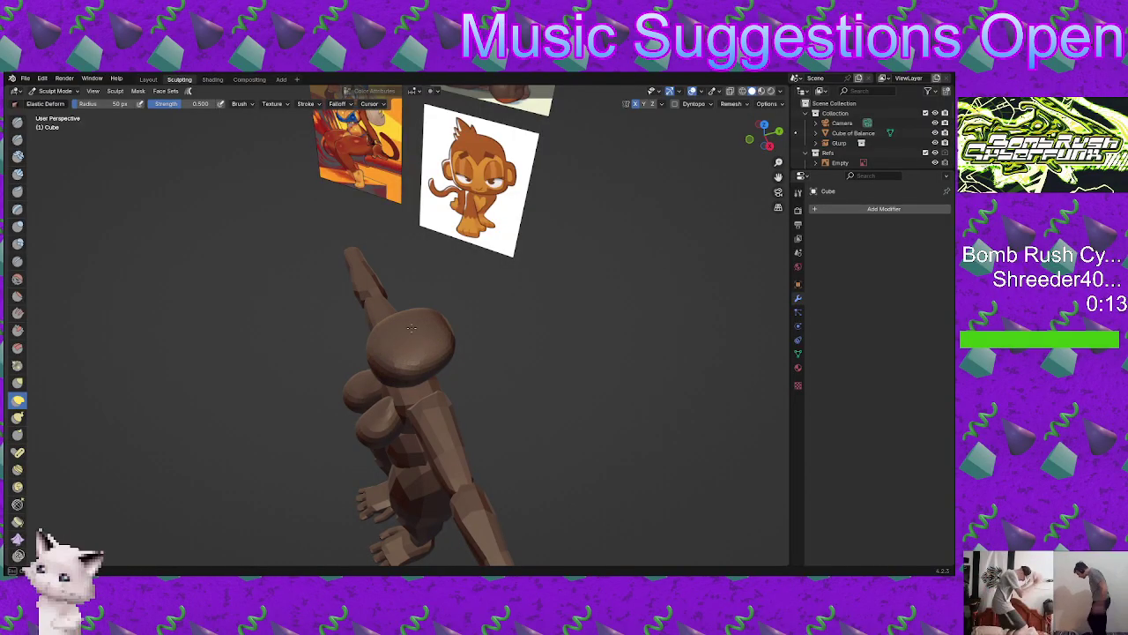
pyautogui.moveTo(398, 343); pyautogui.dragTo(392, 322, button='middle')
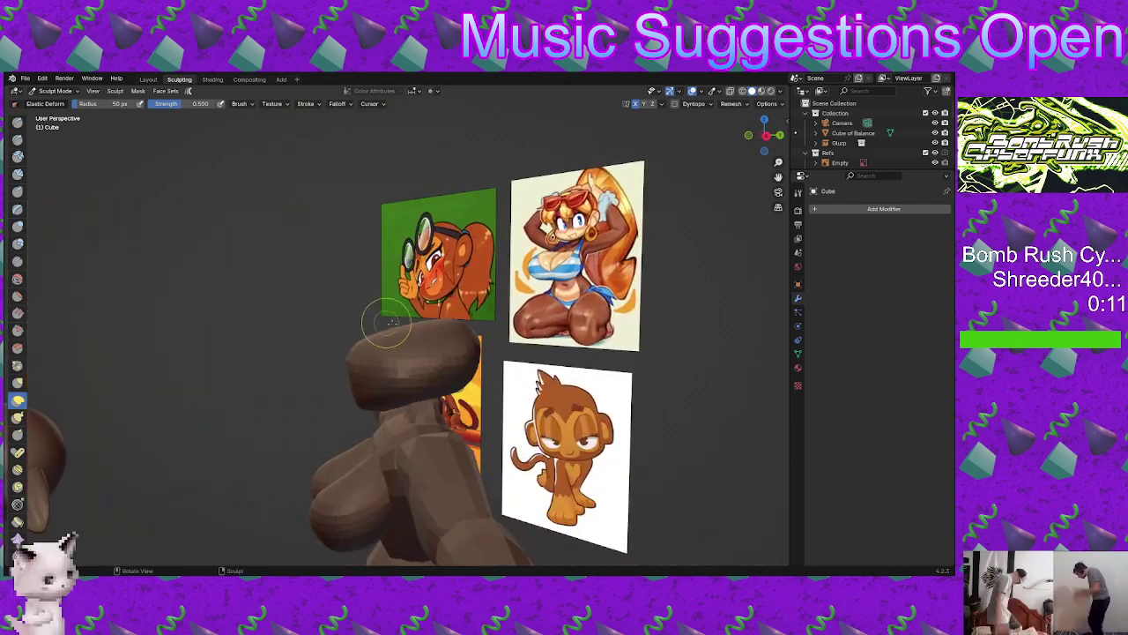
pyautogui.keyDown('alt'); pyautogui.moveTo(447, 358); pyautogui.dragTo(388, 401, button='middle'); pyautogui.keyUp('alt')
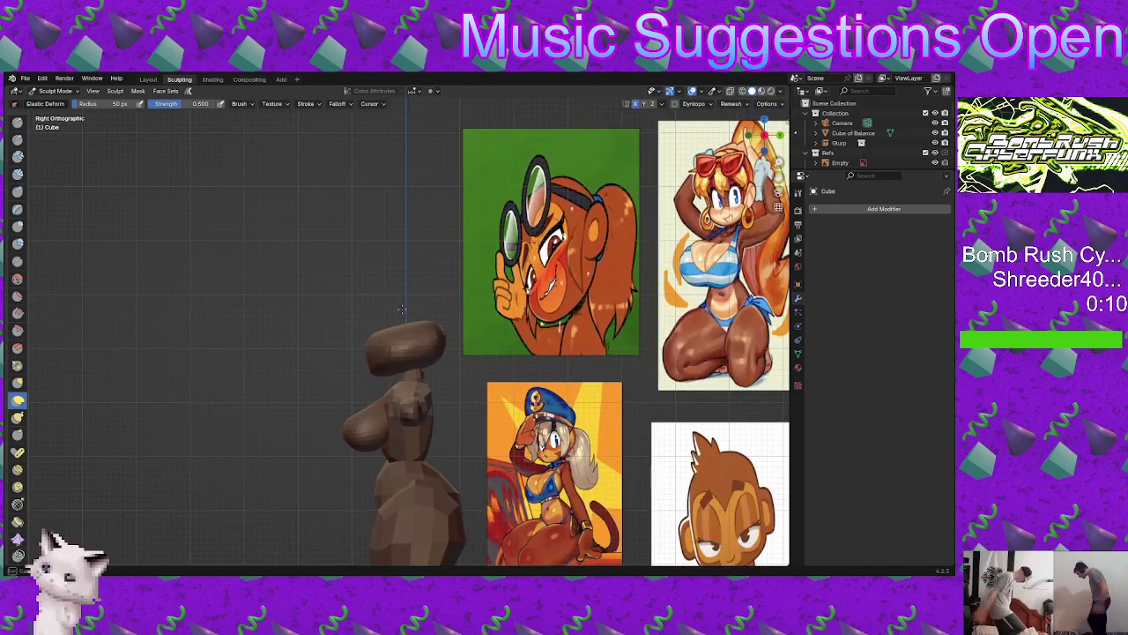
pyautogui.scroll(3, 406, 342)
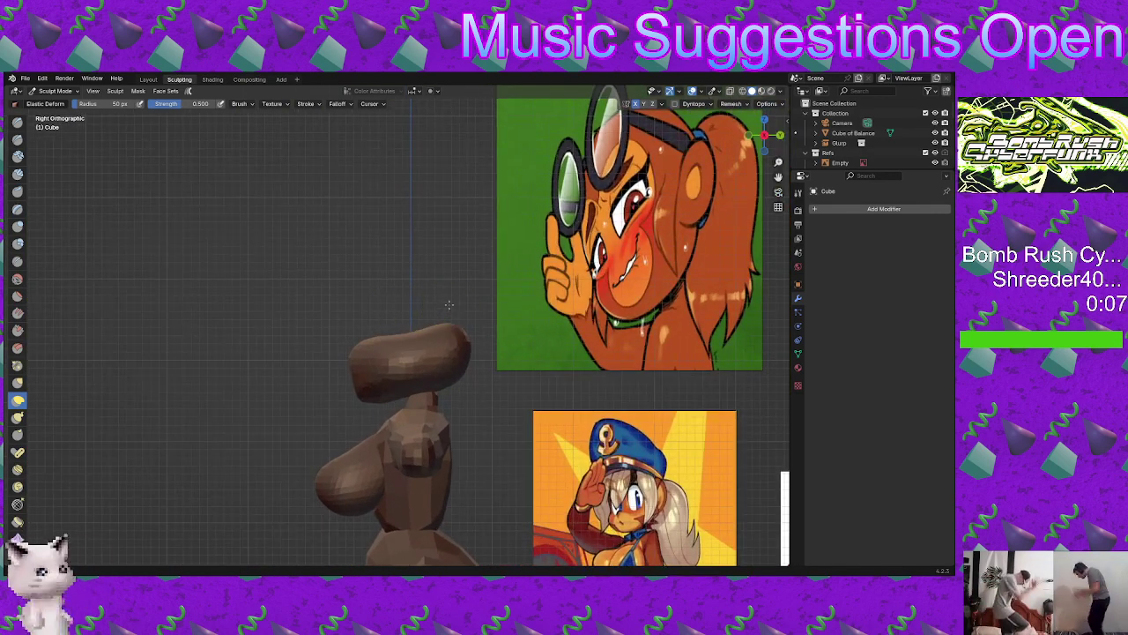
pyautogui.moveTo(441, 359); pyautogui.dragTo(400, 289, button='middle')
# Step: Carve a wide oval hollow into the flattened top of the head with the Blob brush, leaving a thick rim
pyautogui.click(18, 243)
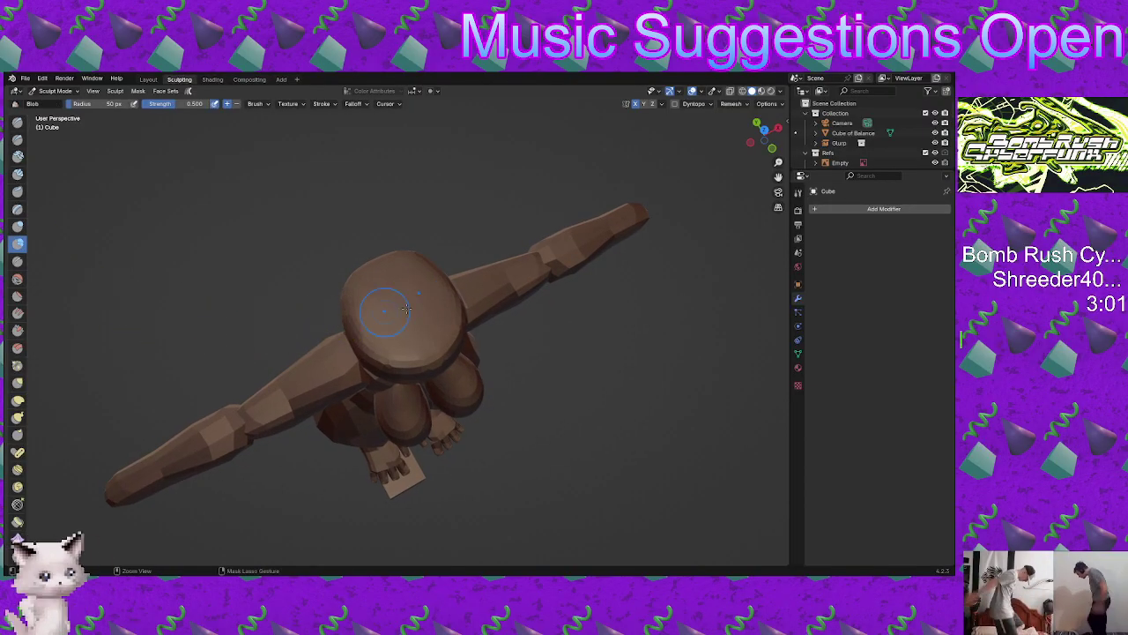
pyautogui.moveTo(382, 309)
pyautogui.mouseDown()
pyautogui.moveTo(427, 291)
pyautogui.moveTo(389, 311)
pyautogui.moveTo(399, 296)
pyautogui.mouseUp()
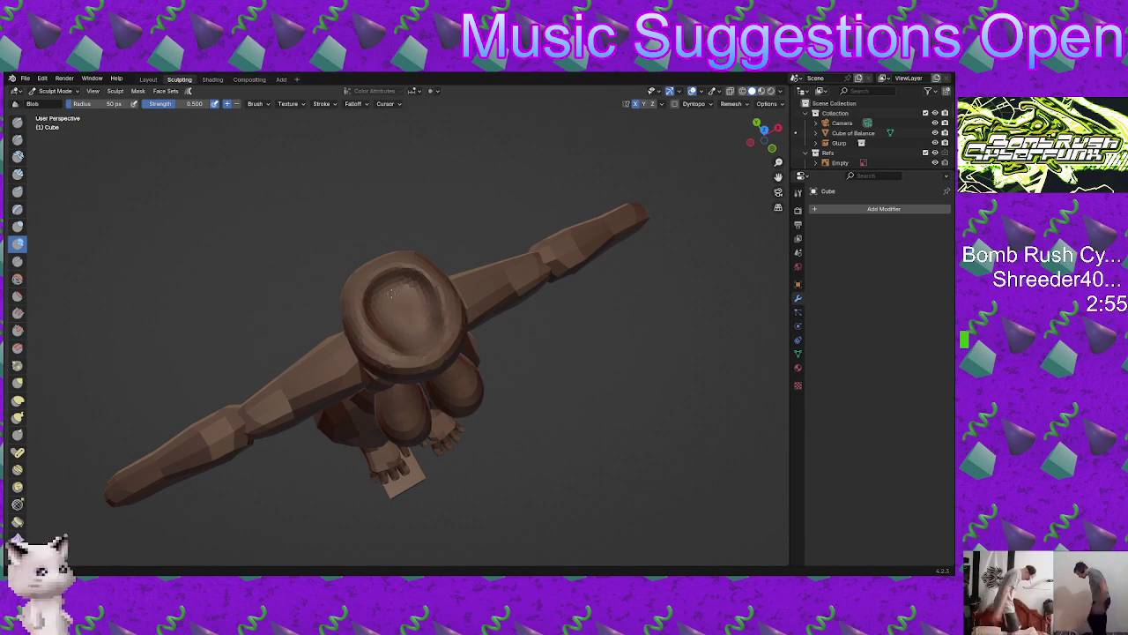
pyautogui.moveTo(474, 327); pyautogui.dragTo(411, 358, button='middle')
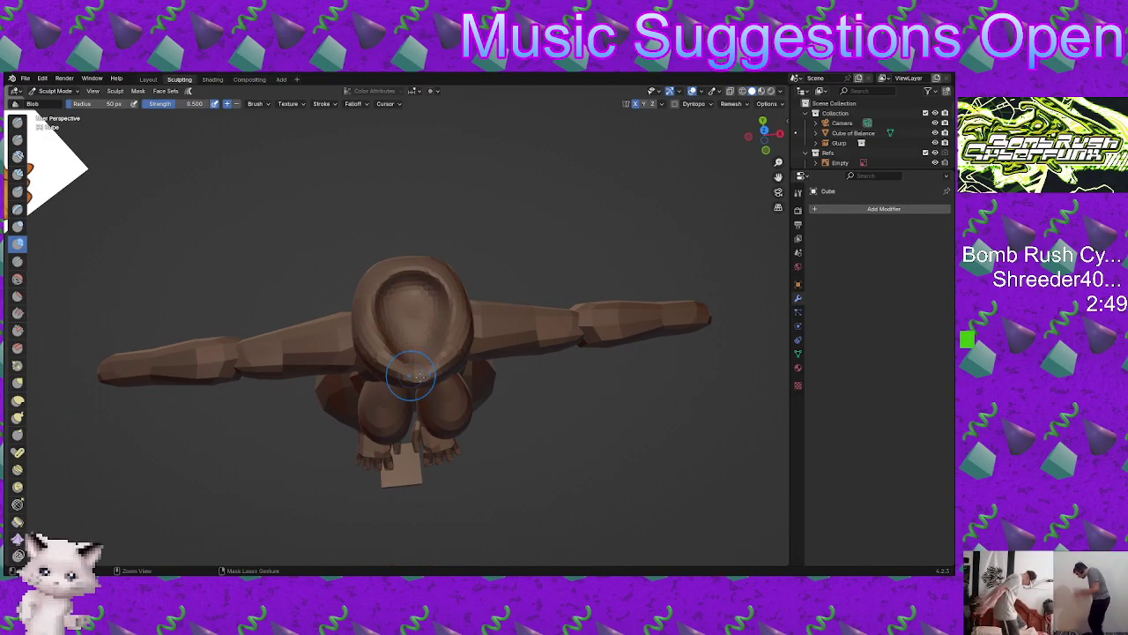
pyautogui.moveTo(403, 378); pyautogui.dragTo(416, 284, button='middle')
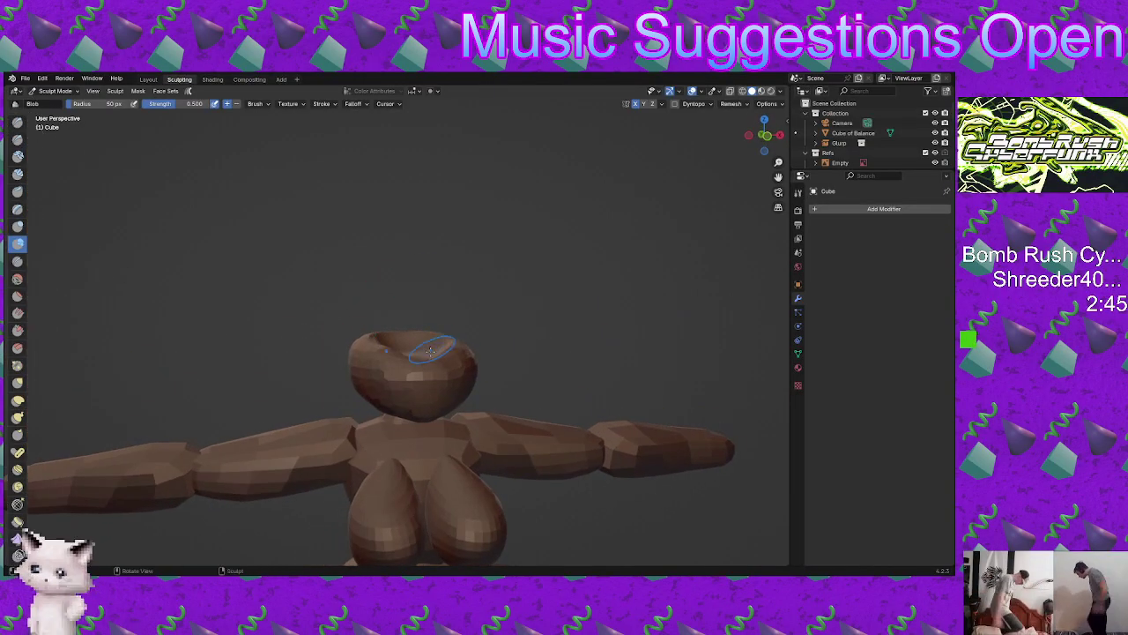
pyautogui.moveTo(430, 352)
pyautogui.mouseDown(button='middle')
pyautogui.moveTo(382, 357)
pyautogui.moveTo(441, 351)
pyautogui.moveTo(421, 384)
pyautogui.moveTo(450, 415)
pyautogui.mouseUp(button='middle')
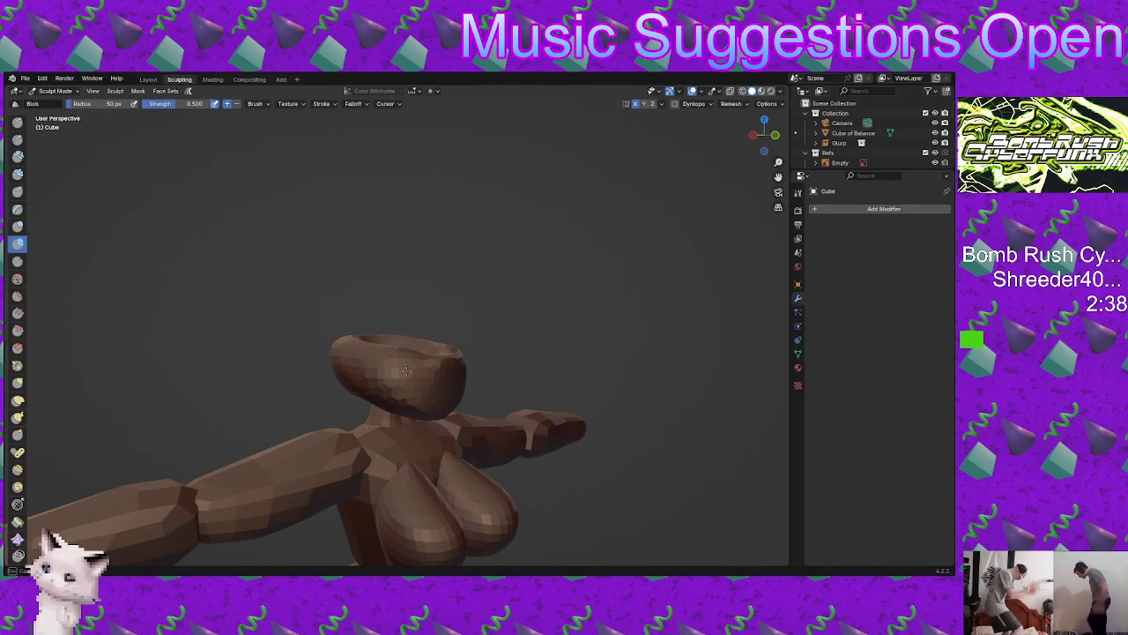
pyautogui.moveTo(432, 391); pyautogui.dragTo(124, 397, button='middle')
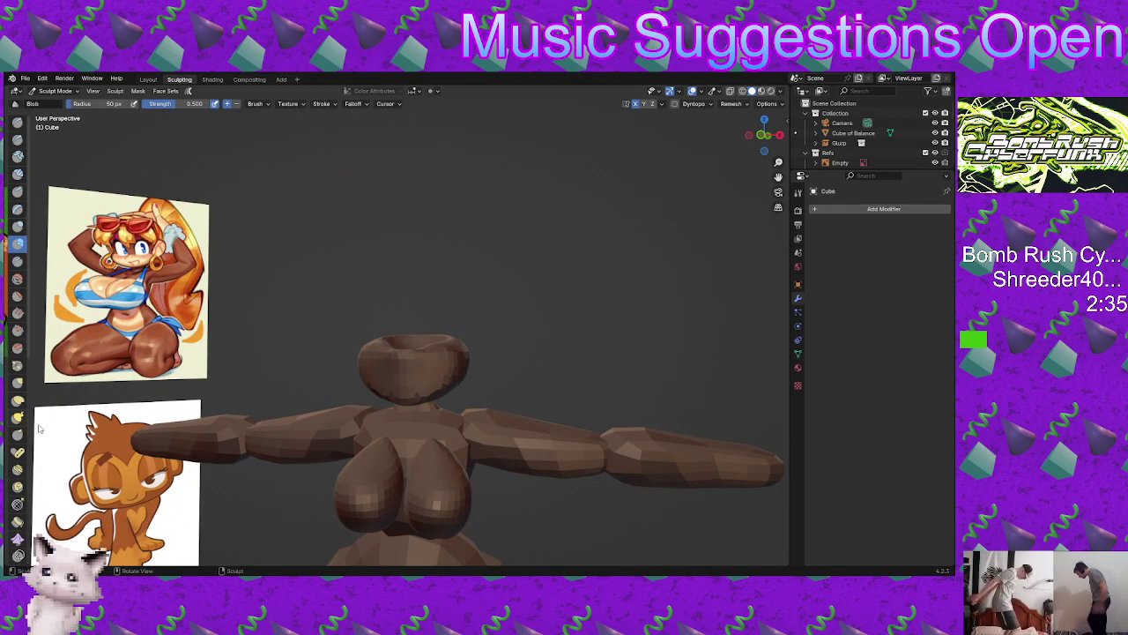
# Step: Reshape the rim and front wall of the hollow in the head with Elastic Deform
pyautogui.click(17, 399)
pyautogui.moveTo(423, 352); pyautogui.dragTo(407, 307, button='middle')
pyautogui.moveTo(426, 310); pyautogui.dragTo(427, 314)
pyautogui.moveTo(438, 338)
pyautogui.mouseDown(button='middle')
pyautogui.moveTo(504, 347)
pyautogui.moveTo(450, 334)
pyautogui.mouseUp(button='middle')
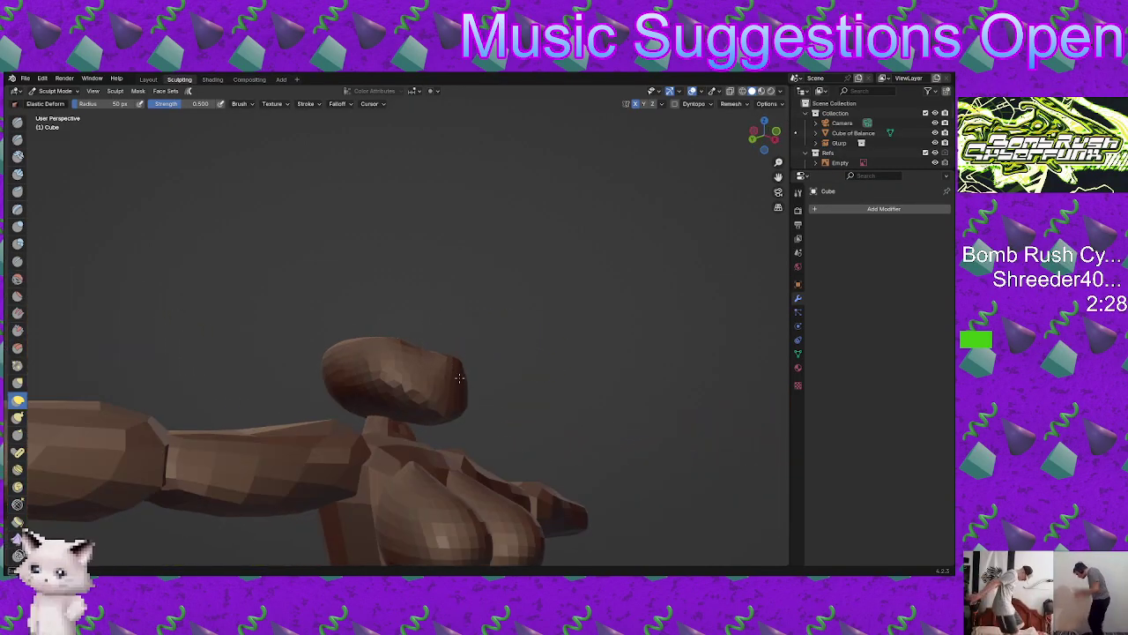
pyautogui.moveTo(480, 388); pyautogui.dragTo(437, 357, button='middle')
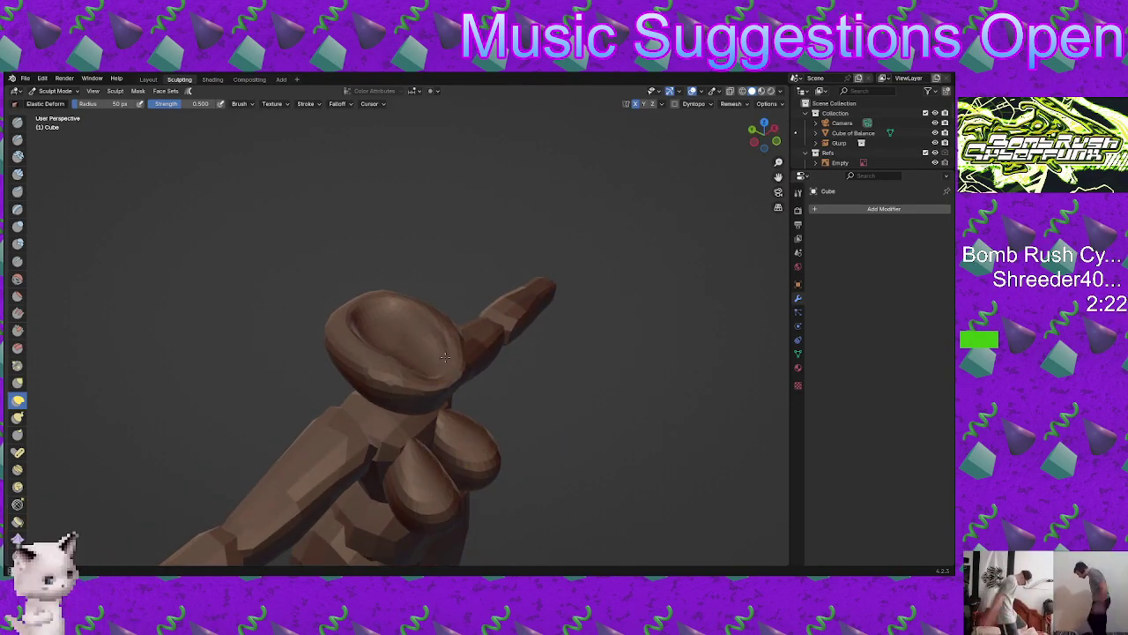
pyautogui.moveTo(443, 358); pyautogui.dragTo(491, 330, button='middle')
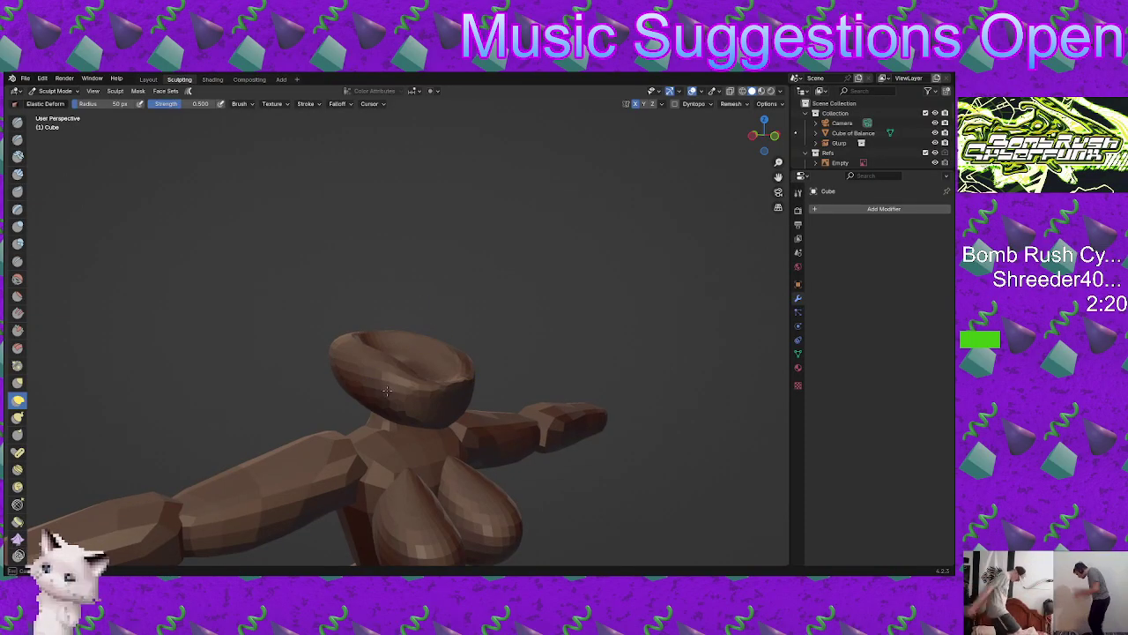
pyautogui.moveTo(353, 365); pyautogui.dragTo(427, 388, button='middle')
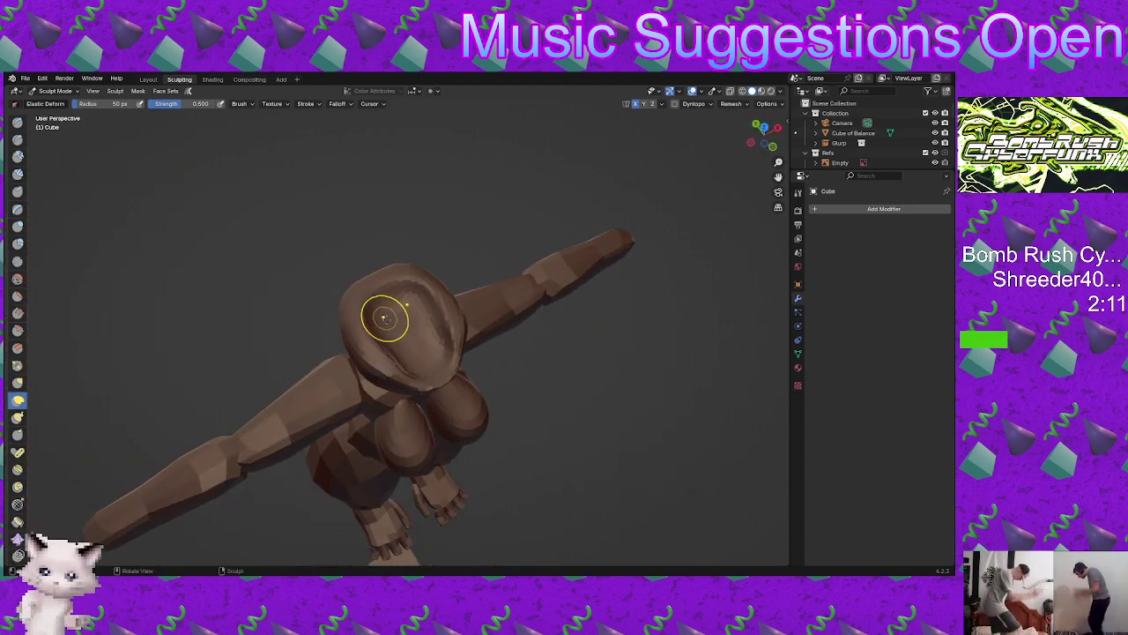
pyautogui.moveTo(453, 320); pyautogui.dragTo(434, 341, button='middle')
# Step: Fill the rear part of the hollow with the Blob brush, keeping a smaller recess near the face
pyautogui.click(18, 243)
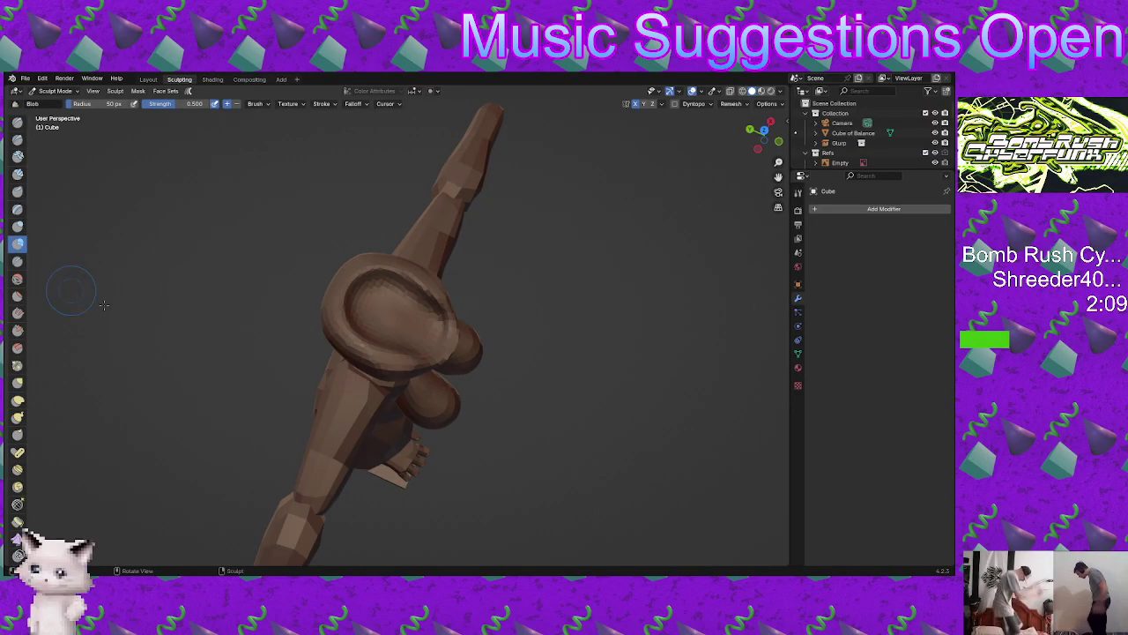
pyautogui.scroll(2, 382, 332)
pyautogui.moveTo(369, 278)
pyautogui.mouseDown()
pyautogui.moveTo(381, 275)
pyautogui.moveTo(390, 296)
pyautogui.moveTo(381, 317)
pyautogui.moveTo(352, 273)
pyautogui.mouseUp()
pyautogui.moveTo(361, 339)
pyautogui.mouseDown()
pyautogui.moveTo(370, 260)
pyautogui.moveTo(357, 265)
pyautogui.moveTo(350, 317)
pyautogui.mouseUp()
pyautogui.moveTo(372, 271)
pyautogui.mouseDown()
pyautogui.moveTo(404, 263)
pyautogui.moveTo(370, 289)
pyautogui.moveTo(372, 303)
pyautogui.mouseUp()
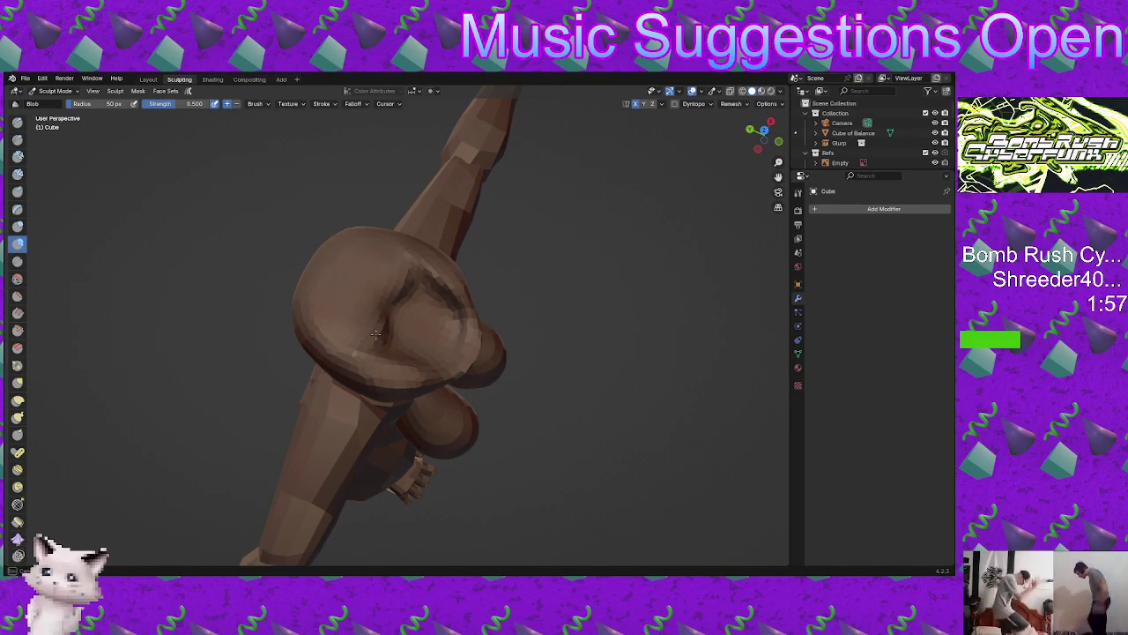
# Step: Round out and define the back edge of the remaining front recess with the Blob brush
pyautogui.moveTo(384, 317)
pyautogui.mouseDown(button='middle')
pyautogui.moveTo(378, 252)
pyautogui.moveTo(384, 291)
pyautogui.moveTo(366, 375)
pyautogui.mouseUp(button='middle')
pyautogui.moveTo(429, 329)
pyautogui.mouseDown(button='middle')
pyautogui.moveTo(411, 396)
pyautogui.moveTo(424, 328)
pyautogui.moveTo(369, 351)
pyautogui.mouseUp(button='middle')
pyautogui.moveTo(407, 337)
pyautogui.mouseDown()
pyautogui.moveTo(381, 337)
pyautogui.moveTo(418, 330)
pyautogui.moveTo(429, 340)
pyautogui.moveTo(400, 347)
pyautogui.mouseUp()
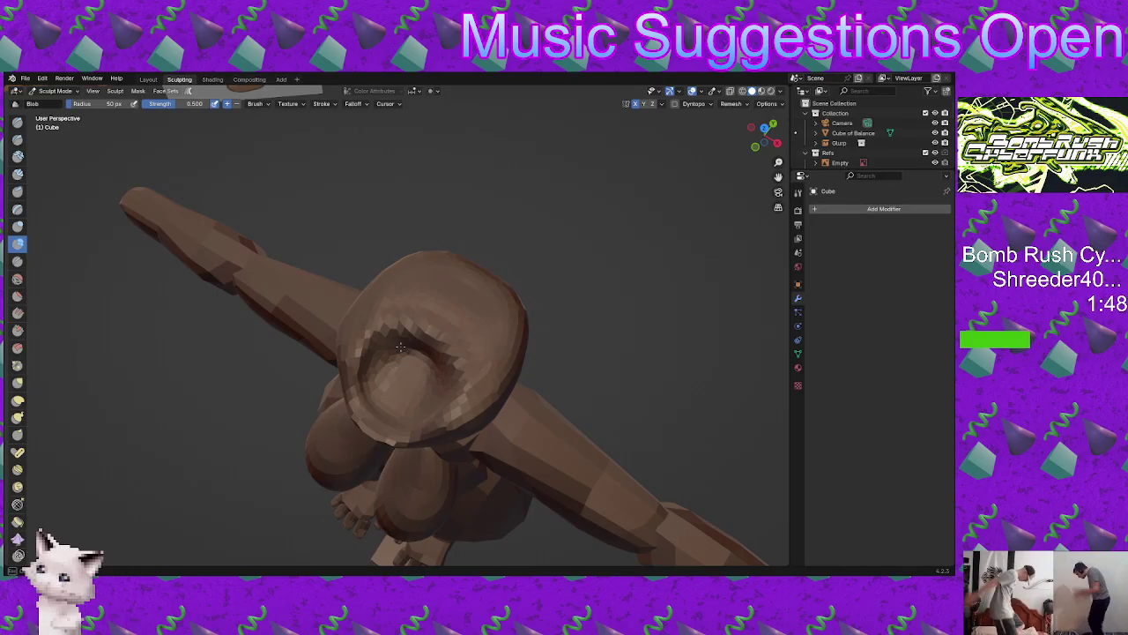
pyautogui.moveTo(414, 356); pyautogui.dragTo(386, 372, button='middle')
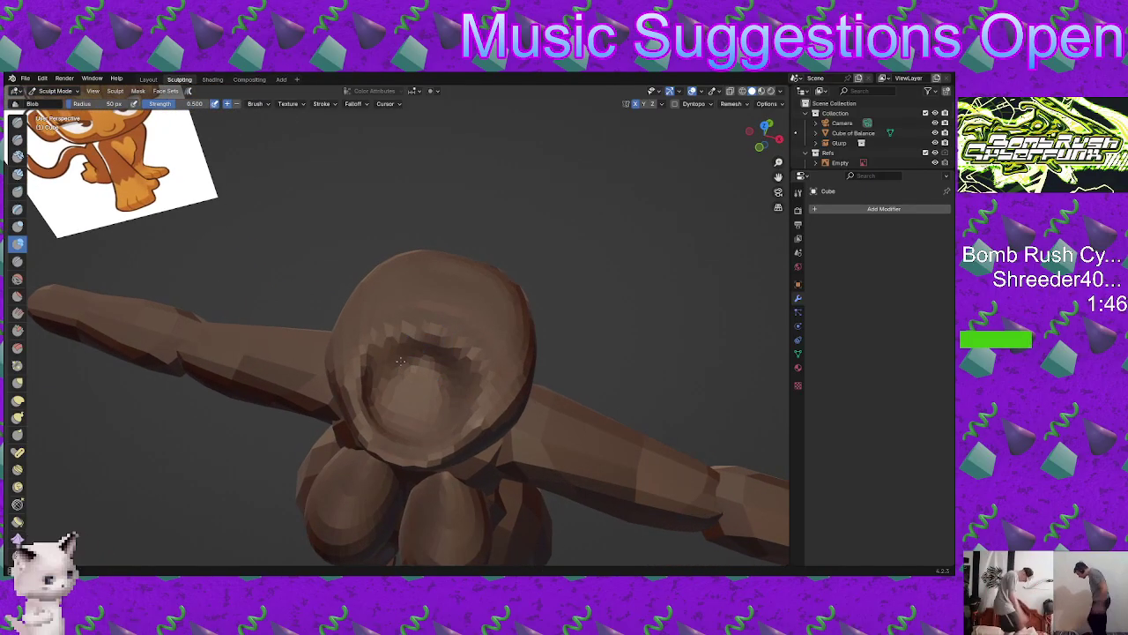
pyautogui.moveTo(418, 370)
pyautogui.mouseDown()
pyautogui.moveTo(454, 381)
pyautogui.moveTo(379, 382)
pyautogui.mouseUp()
pyautogui.moveTo(379, 383)
pyautogui.mouseDown(button='middle')
pyautogui.moveTo(433, 326)
pyautogui.moveTo(395, 408)
pyautogui.moveTo(421, 371)
pyautogui.moveTo(420, 340)
pyautogui.moveTo(426, 360)
pyautogui.moveTo(388, 375)
pyautogui.moveTo(360, 299)
pyautogui.mouseUp(button='middle')
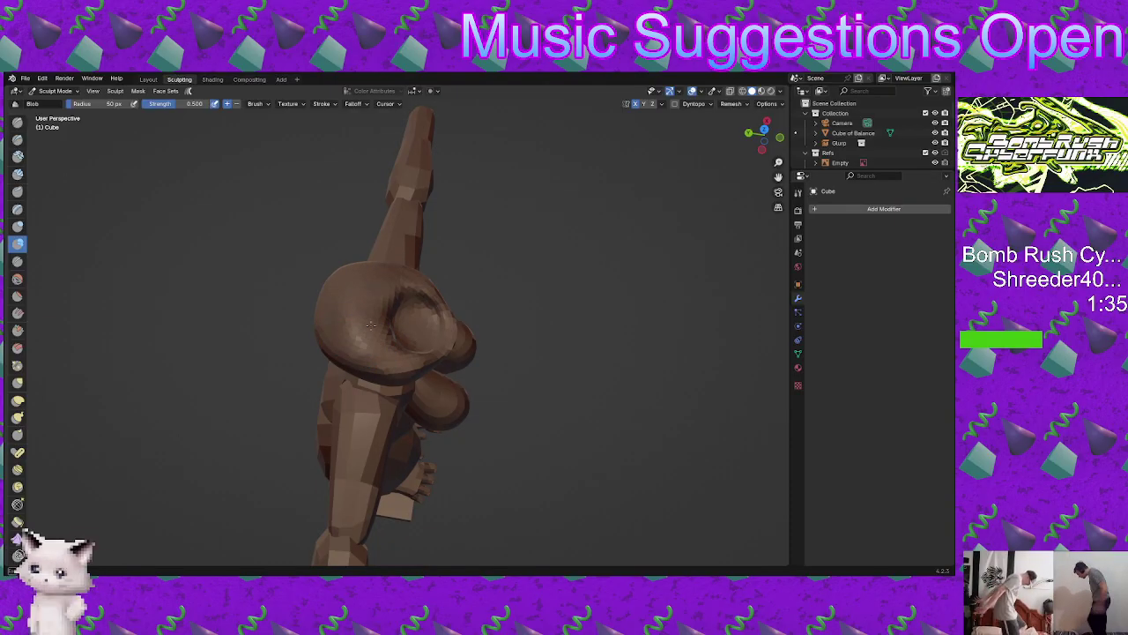
# Step: Work the edge of the front recess with the Crease brush and check the head against the full figure
pyautogui.moveTo(351, 304); pyautogui.dragTo(302, 152, button='middle')
pyautogui.moveTo(382, 331)
pyautogui.mouseDown(button='middle')
pyautogui.moveTo(382, 306)
pyautogui.moveTo(425, 267)
pyautogui.moveTo(388, 280)
pyautogui.moveTo(23, 269)
pyautogui.mouseUp(button='middle')
pyautogui.click(18, 261)
pyautogui.moveTo(351, 414); pyautogui.dragTo(356, 425, button='middle')
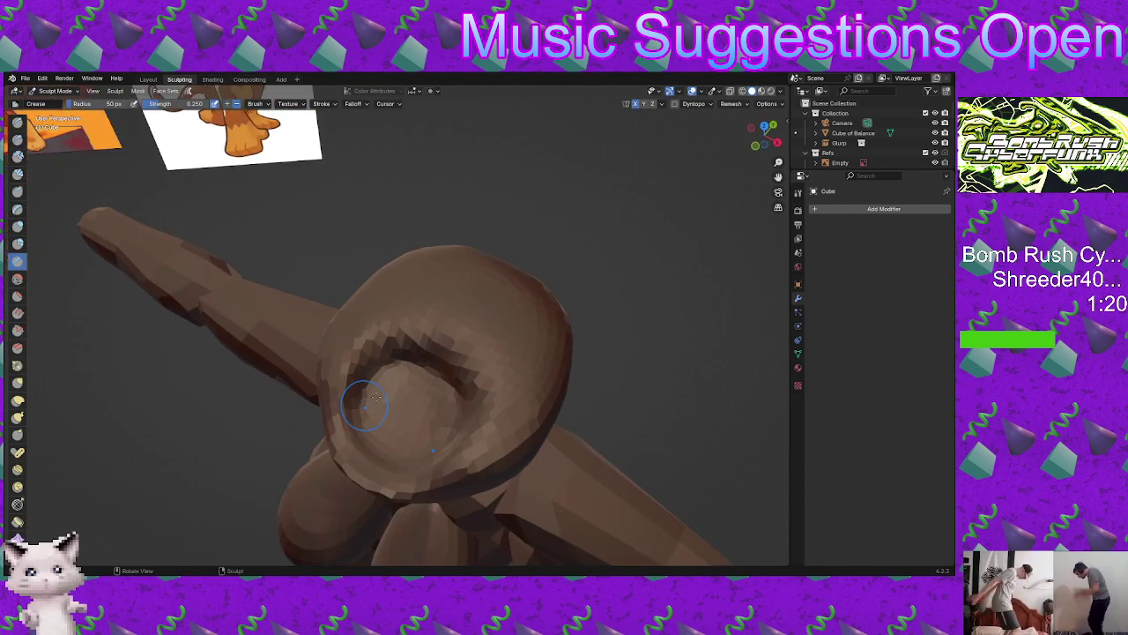
pyautogui.moveTo(366, 403); pyautogui.dragTo(377, 356)
pyautogui.moveTo(430, 376); pyautogui.dragTo(453, 274, button='middle')
pyautogui.scroll(-3, 423, 388)
pyautogui.moveTo(396, 423); pyautogui.dragTo(441, 398, button='middle')
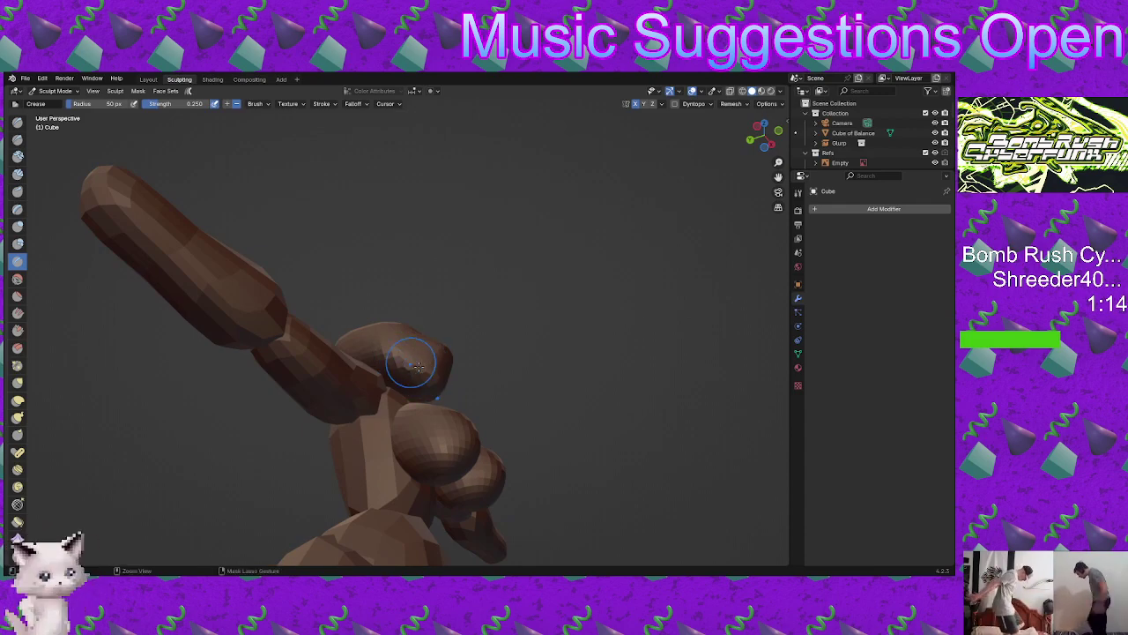
pyautogui.moveTo(374, 349); pyautogui.dragTo(448, 433, button='middle')
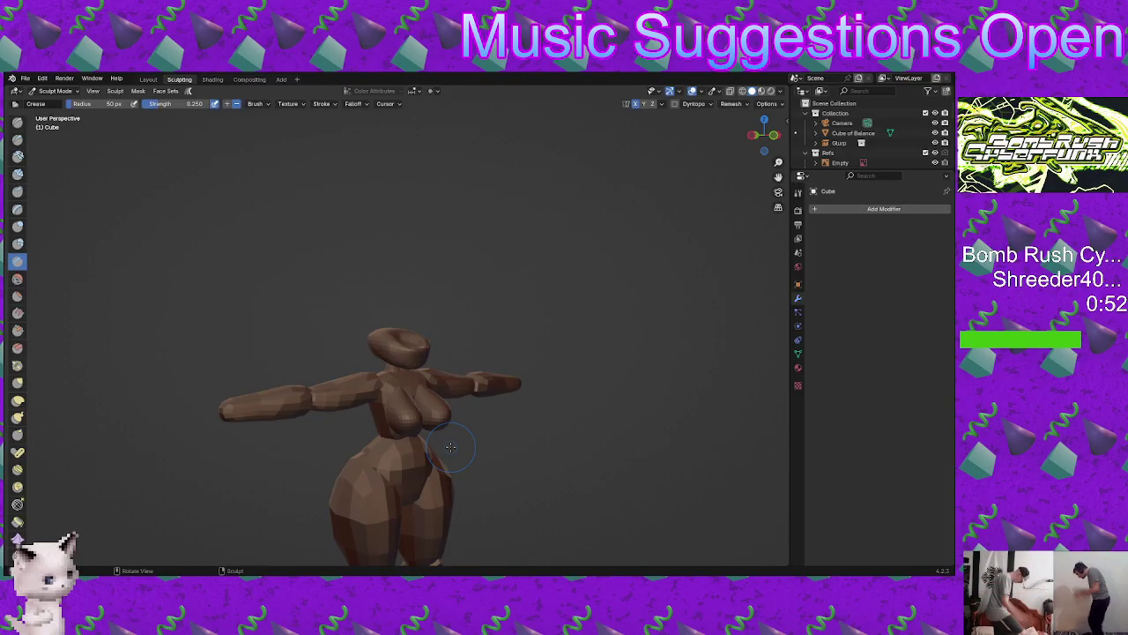
# Step: Return to Object Mode, unhide the spherical head Cube.016 and delete it
pyautogui.hotkey('ctrl', 'Tab')
pyautogui.click(474, 379)
pyautogui.scroll(-2, 881, 133)
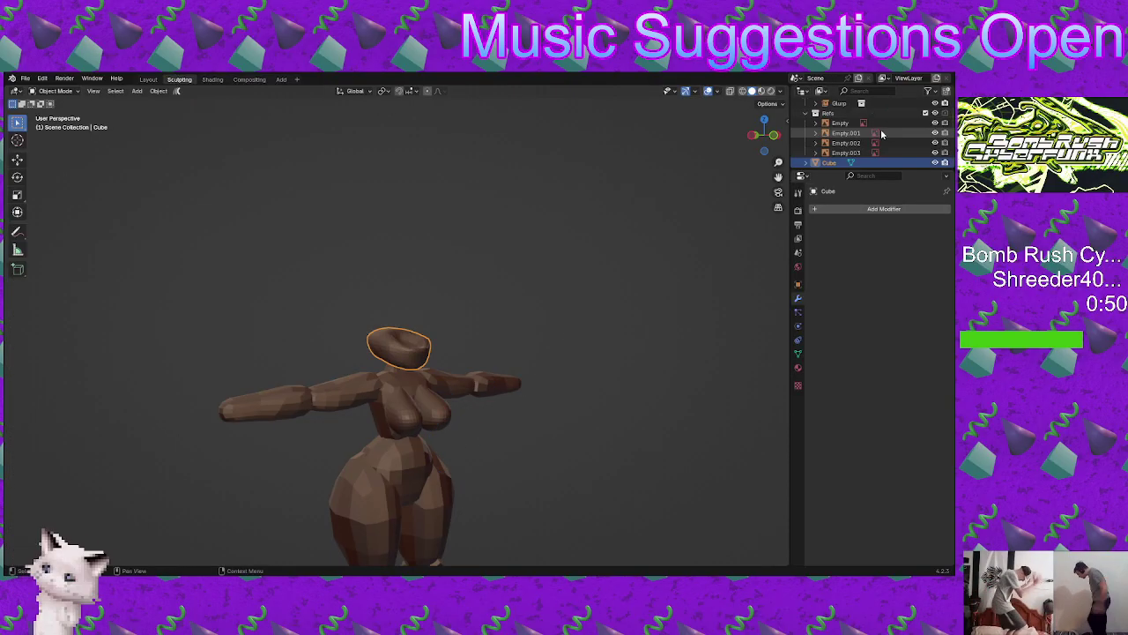
pyautogui.scroll(-5, 880, 129)
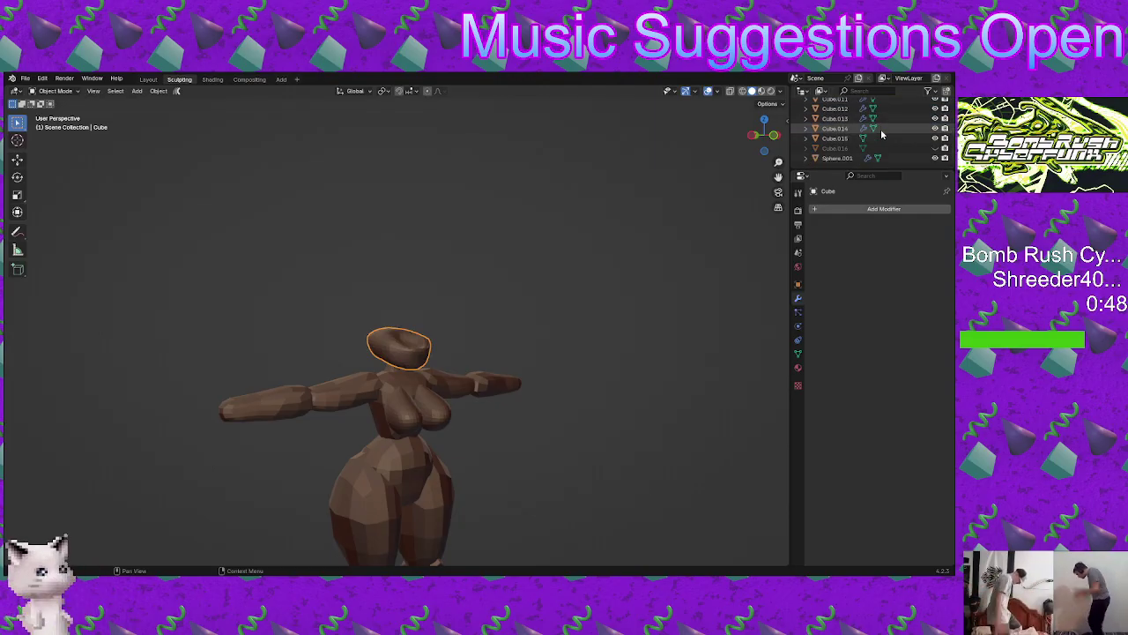
pyautogui.click(936, 148)
pyautogui.click(423, 309)
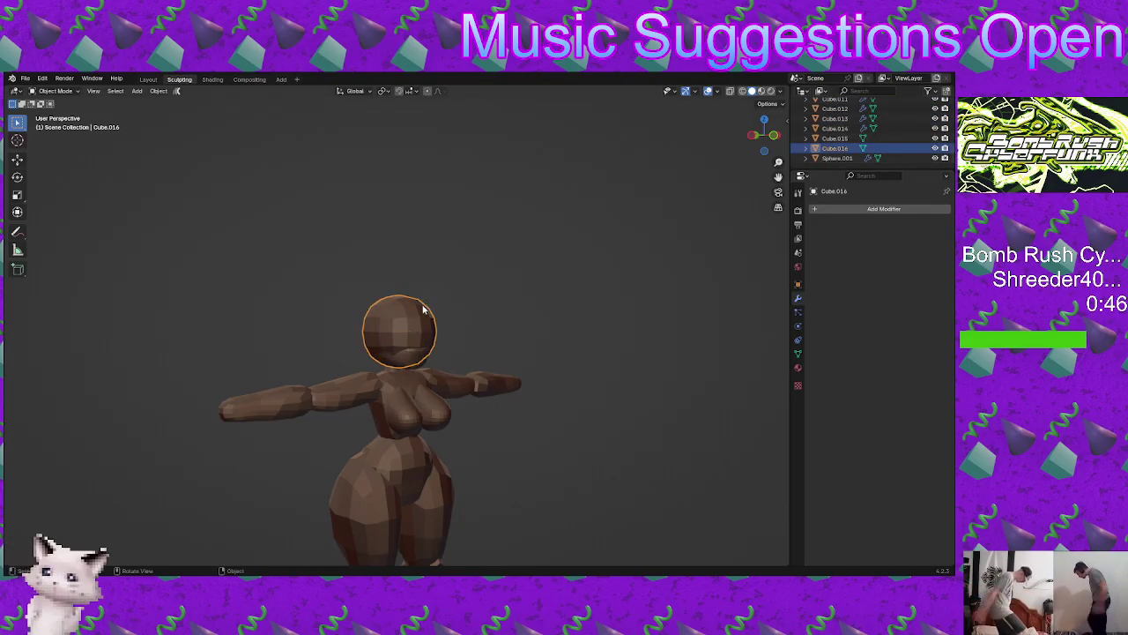
pyautogui.moveTo(423, 309); pyautogui.dragTo(436, 261, button='middle')
pyautogui.press('x')
pyautogui.click(432, 257)
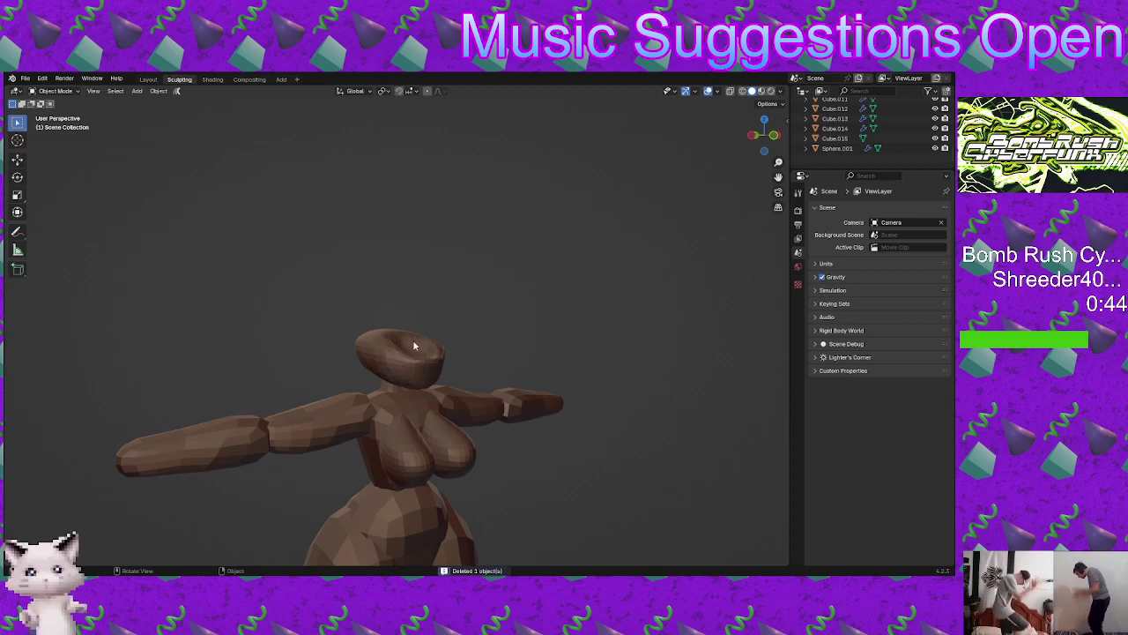
# Step: Duplicate the hollowed head piece and place the copy directly above the original along the Z axis
pyautogui.hotkey('ctrl', 'z')
pyautogui.press('g')
pyautogui.press('z')
pyautogui.click(429, 301)
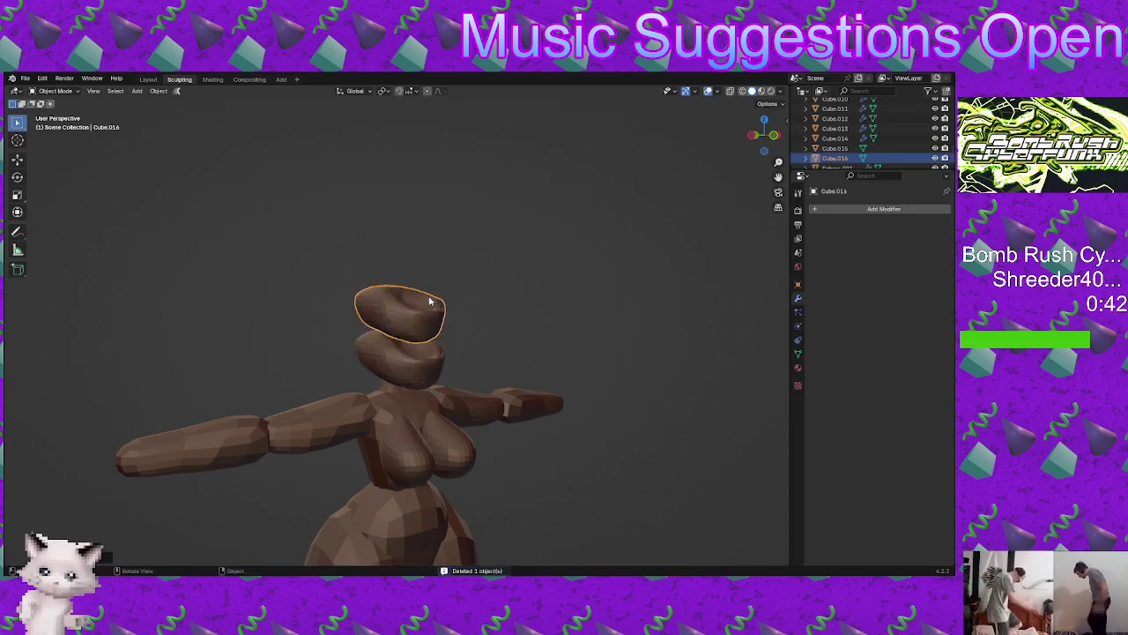
# Step: Enter Sculpt Mode on the upper head piece and pull its underside down toward the lower piece with Elastic Deform
pyautogui.hotkey('ctrl', 'Tab')
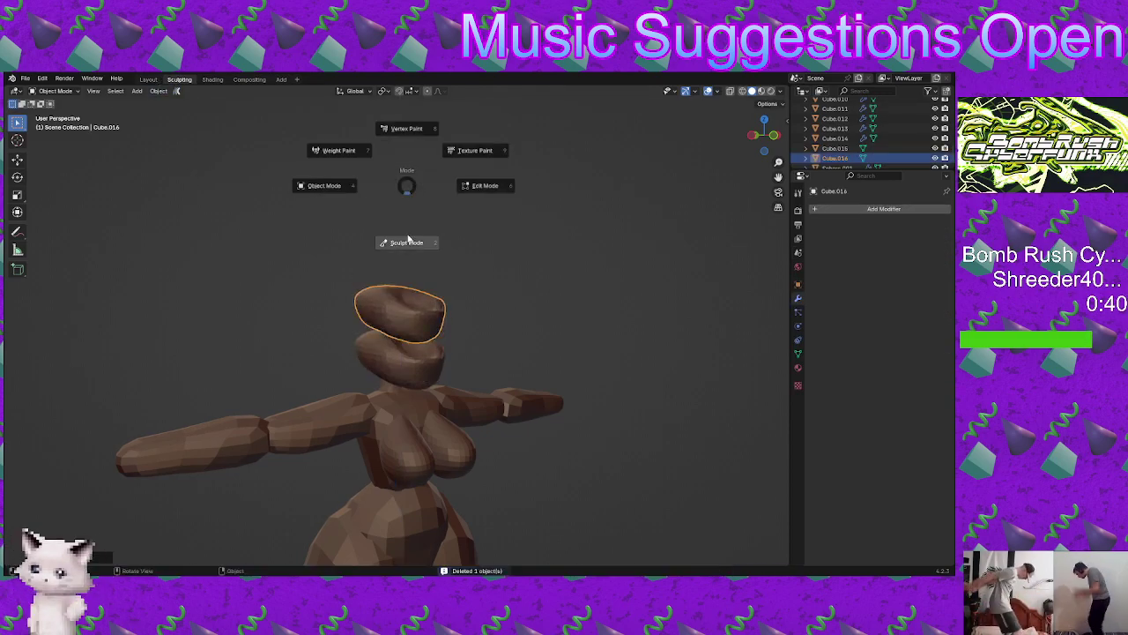
pyautogui.click(408, 241)
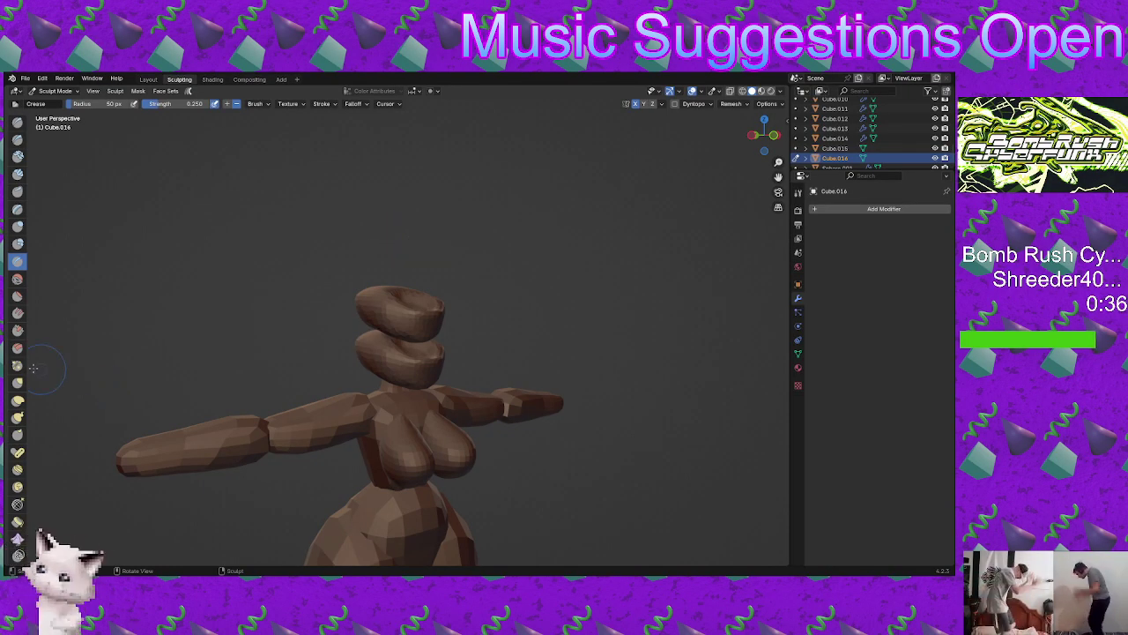
pyautogui.click(17, 400)
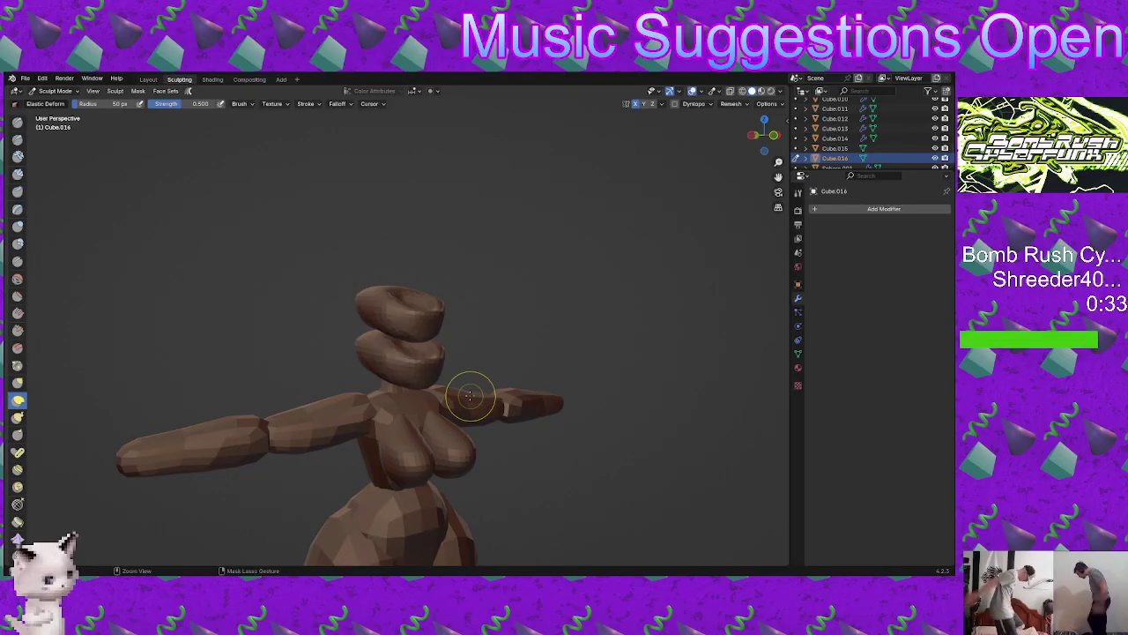
pyautogui.moveTo(461, 373); pyautogui.dragTo(416, 340, button='middle')
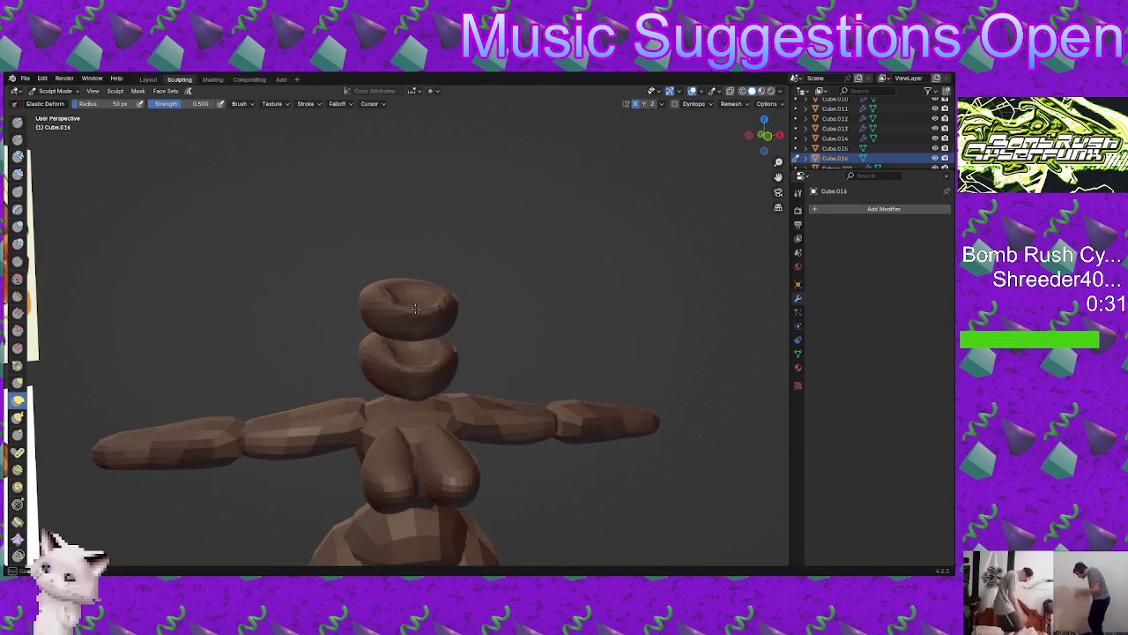
pyautogui.moveTo(479, 320); pyautogui.dragTo(461, 335, button='middle')
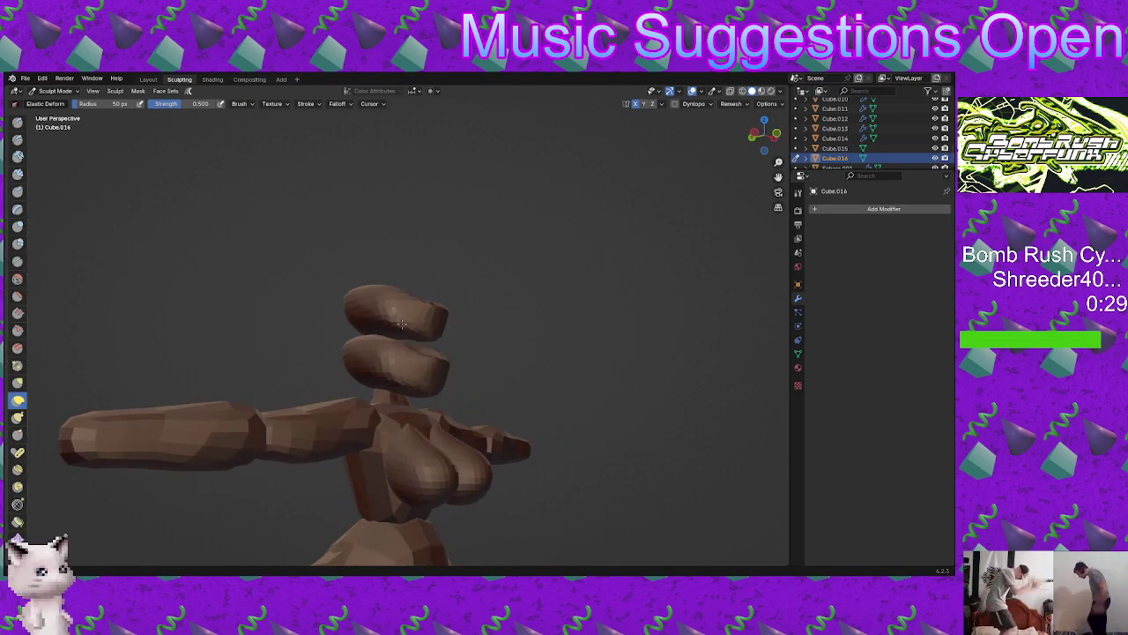
pyautogui.moveTo(413, 298); pyautogui.dragTo(428, 334, button='middle')
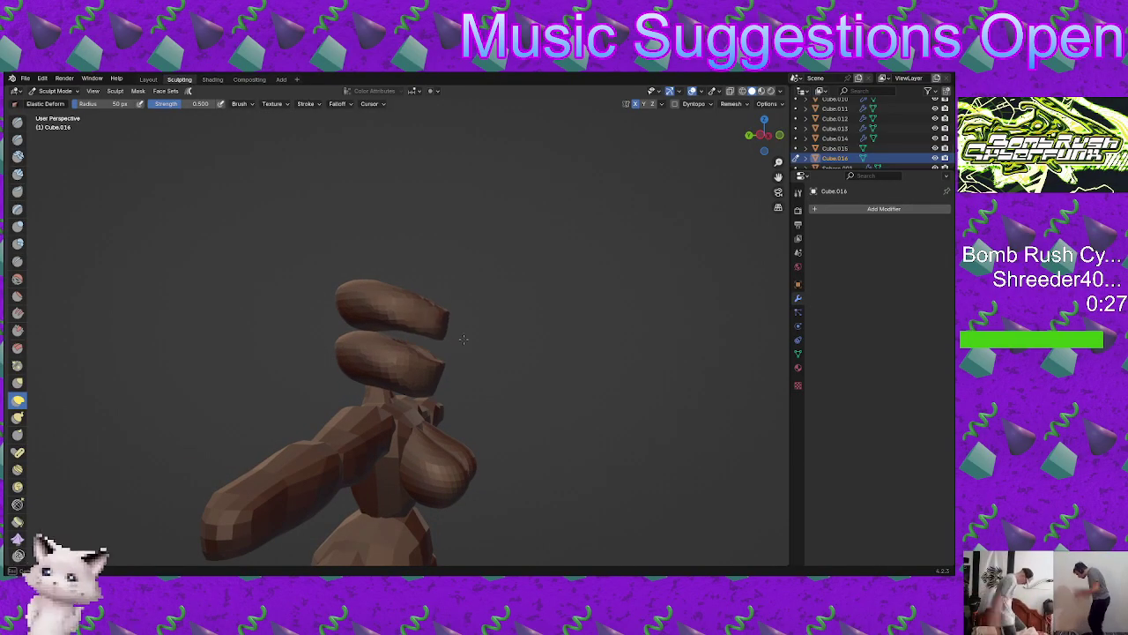
pyautogui.moveTo(390, 313); pyautogui.dragTo(391, 372)
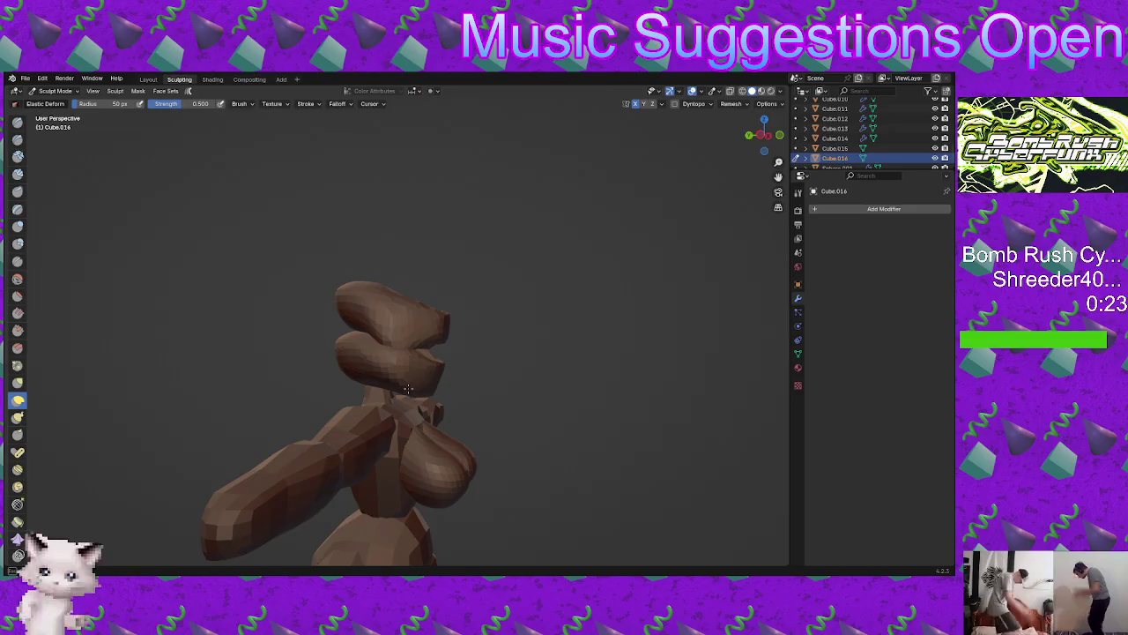
pyautogui.moveTo(407, 389); pyautogui.dragTo(397, 329, button='middle')
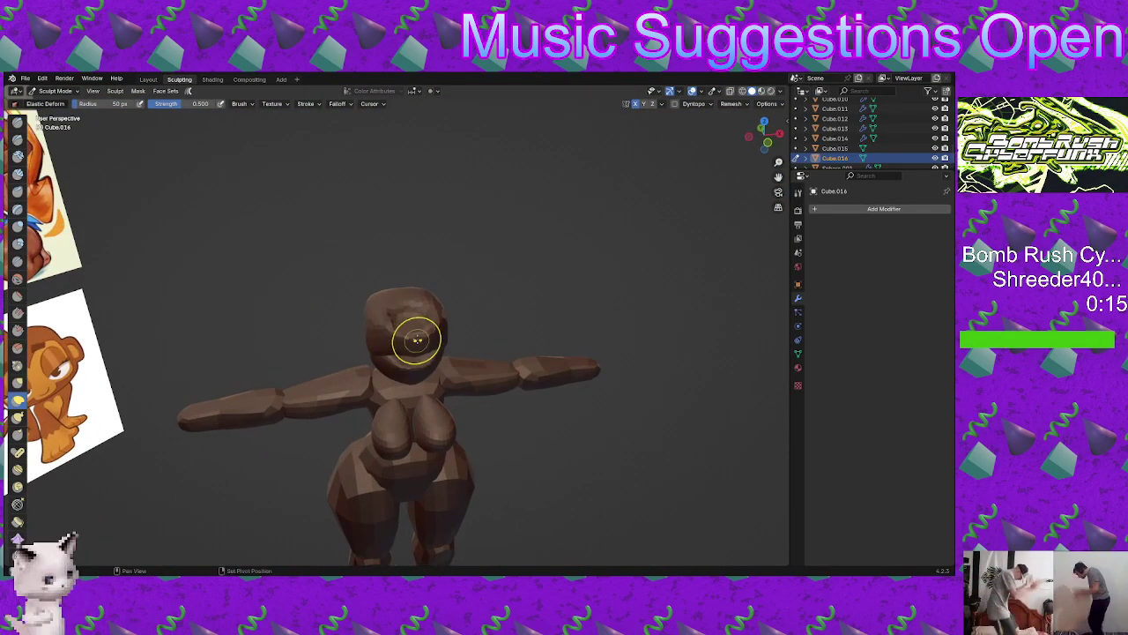
# Step: Smooth over the front recess of the upper head piece with Elastic Deform, shaping it into a cap over the lower piece
pyautogui.moveTo(409, 319); pyautogui.dragTo(384, 320)
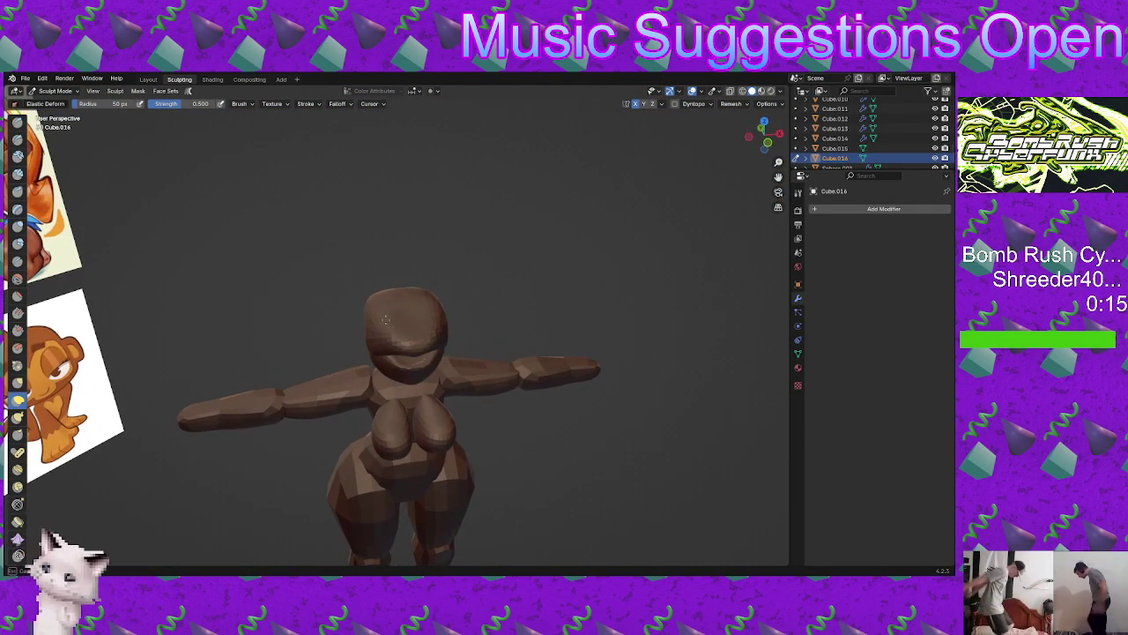
pyautogui.moveTo(386, 319); pyautogui.dragTo(435, 342, button='middle')
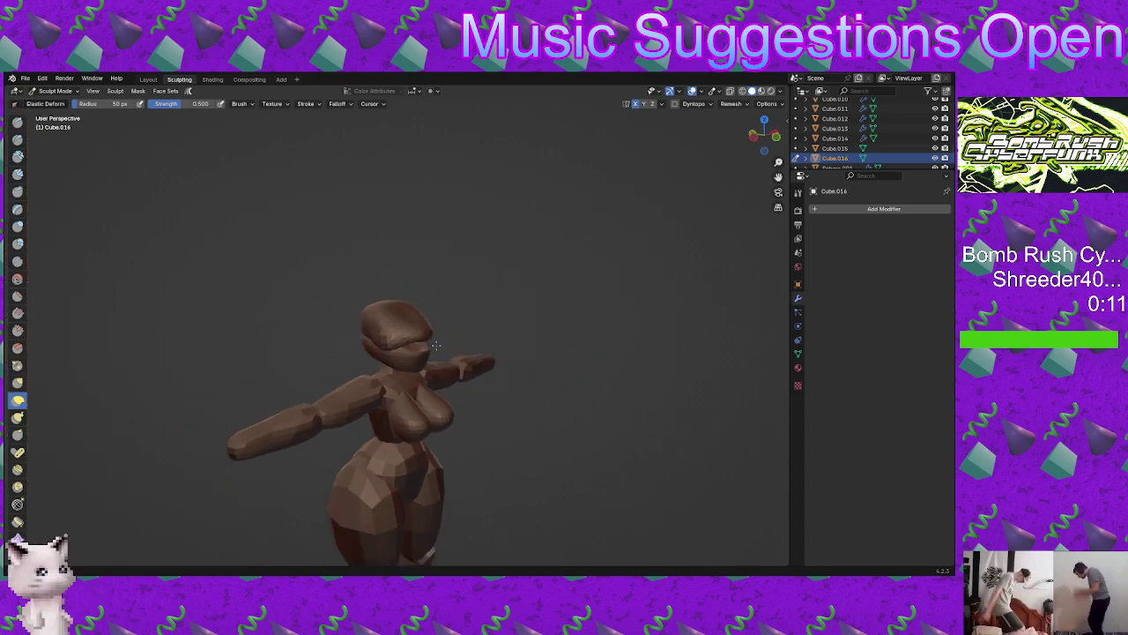
pyautogui.scroll(3, 435, 357)
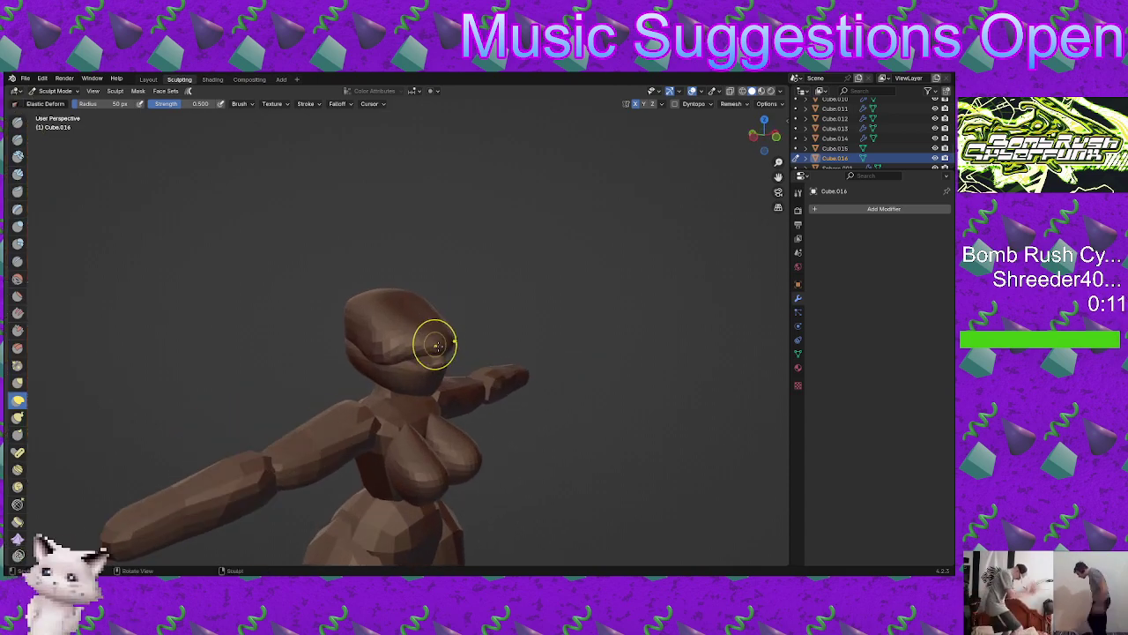
pyautogui.moveTo(436, 348)
pyautogui.mouseDown(button='middle')
pyautogui.moveTo(402, 360)
pyautogui.moveTo(421, 351)
pyautogui.mouseUp(button='middle')
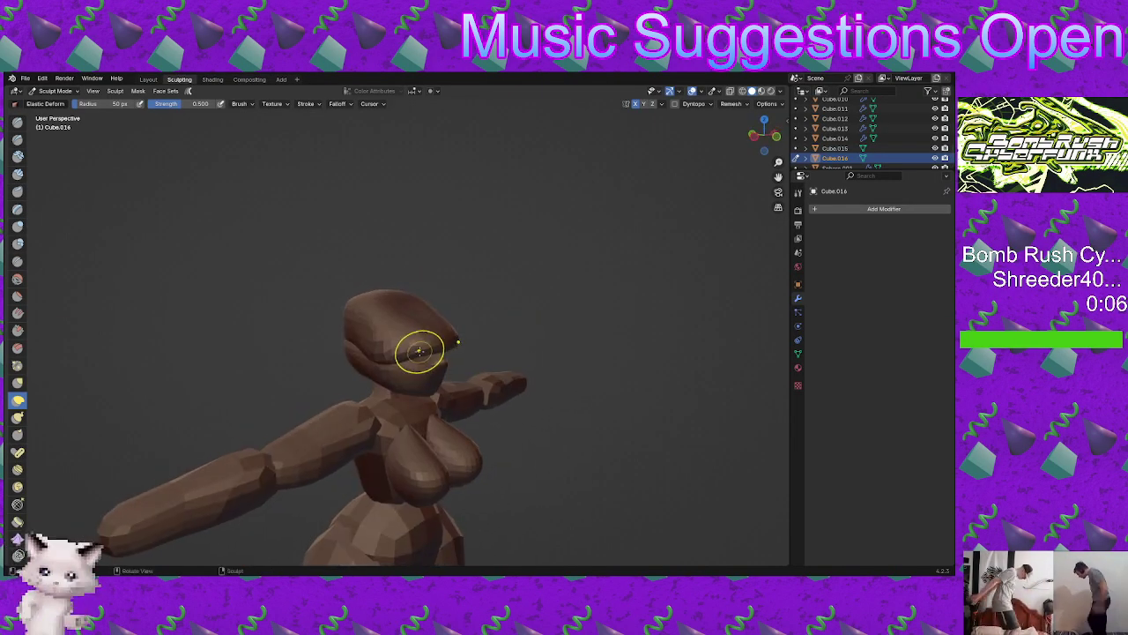
pyautogui.moveTo(421, 401)
pyautogui.mouseDown(button='middle')
pyautogui.moveTo(436, 355)
pyautogui.moveTo(426, 383)
pyautogui.mouseUp(button='middle')
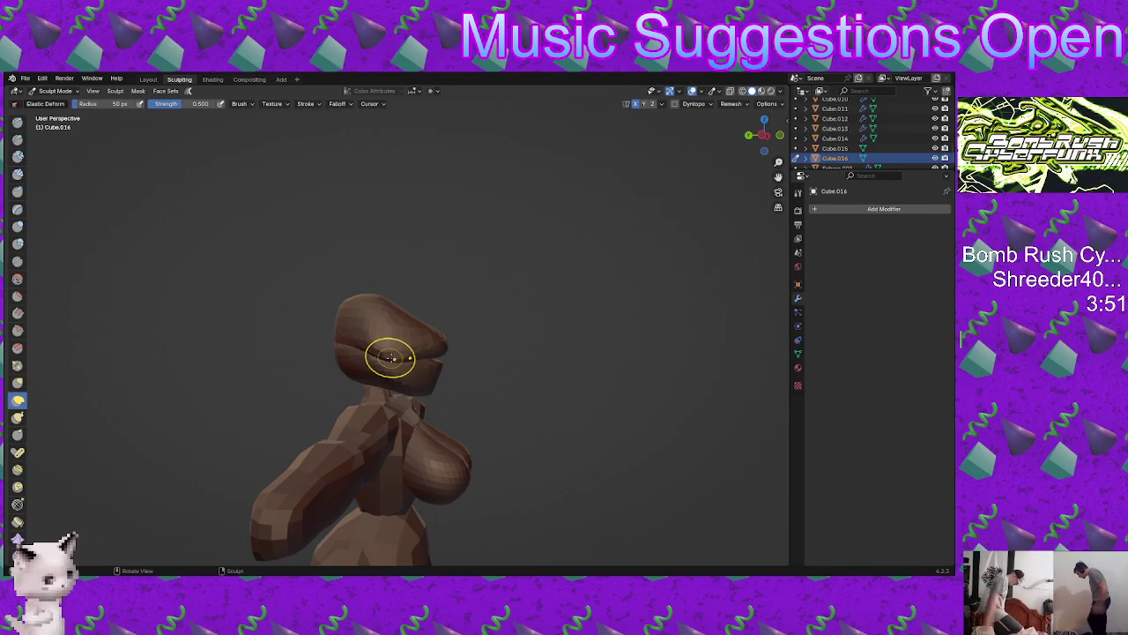
# Step: Examine the mouth gap between the two head pieces from several angles, switching the viewport shading and back
pyautogui.moveTo(388, 361)
pyautogui.mouseDown(button='middle')
pyautogui.moveTo(335, 327)
pyautogui.moveTo(369, 336)
pyautogui.moveTo(374, 347)
pyautogui.moveTo(356, 357)
pyautogui.moveTo(441, 332)
pyautogui.moveTo(423, 372)
pyautogui.moveTo(421, 295)
pyautogui.moveTo(393, 374)
pyautogui.mouseUp(button='middle')
pyautogui.moveTo(402, 327)
pyautogui.mouseDown(button='middle')
pyautogui.moveTo(440, 352)
pyautogui.moveTo(403, 446)
pyautogui.moveTo(511, 396)
pyautogui.mouseUp(button='middle')
pyautogui.scroll(8, 456, 361)
pyautogui.press('z')
pyautogui.click(501, 450)
pyautogui.moveTo(500, 450)
pyautogui.mouseDown(button='middle')
pyautogui.moveTo(360, 446)
pyautogui.moveTo(335, 433)
pyautogui.moveTo(371, 411)
pyautogui.moveTo(355, 378)
pyautogui.moveTo(461, 378)
pyautogui.moveTo(387, 377)
pyautogui.moveTo(423, 383)
pyautogui.moveTo(391, 459)
pyautogui.moveTo(478, 441)
pyautogui.mouseUp(button='middle')
pyautogui.press('z')
pyautogui.click(390, 516)
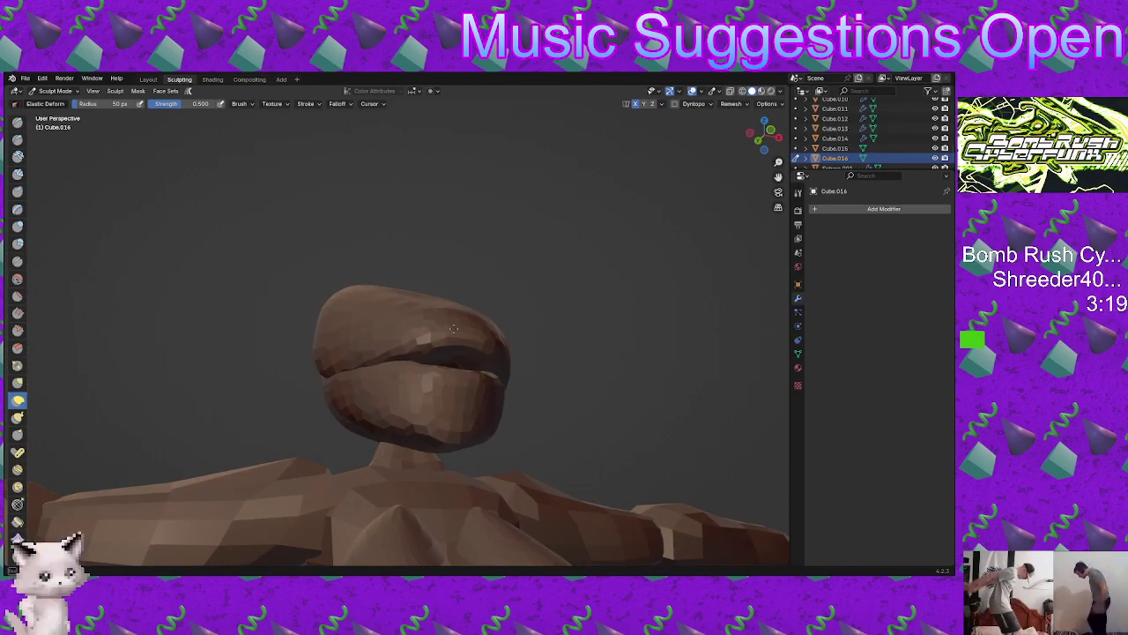
pyautogui.moveTo(454, 328); pyautogui.dragTo(407, 365, button='middle')
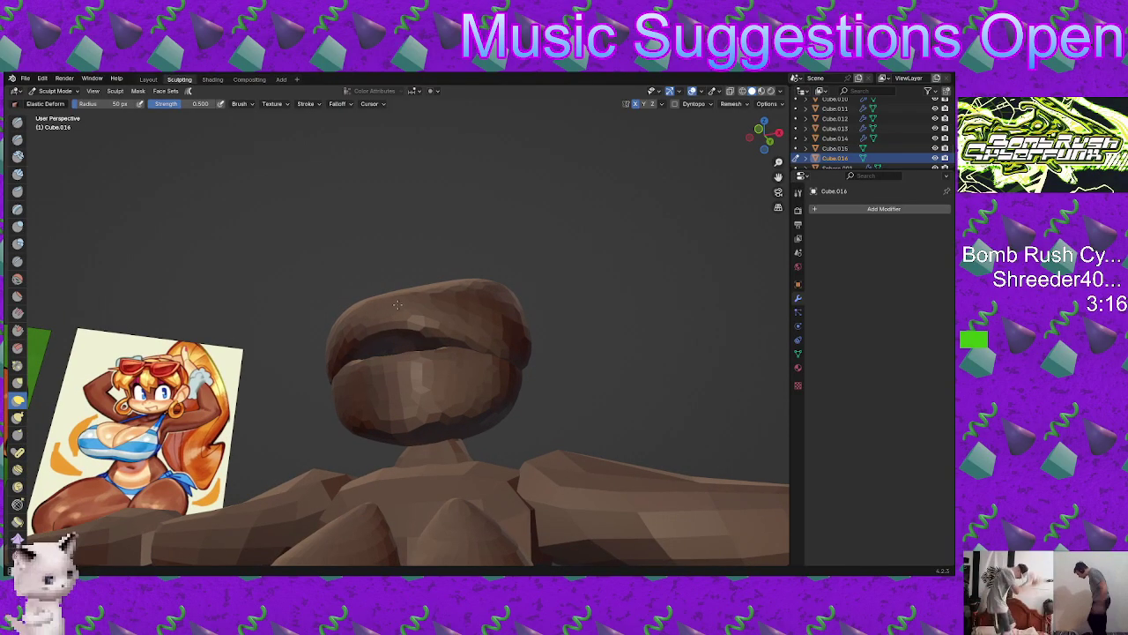
pyautogui.moveTo(397, 304)
pyautogui.mouseDown(button='middle')
pyautogui.moveTo(378, 363)
pyautogui.moveTo(394, 357)
pyautogui.moveTo(392, 373)
pyautogui.mouseUp(button='middle')
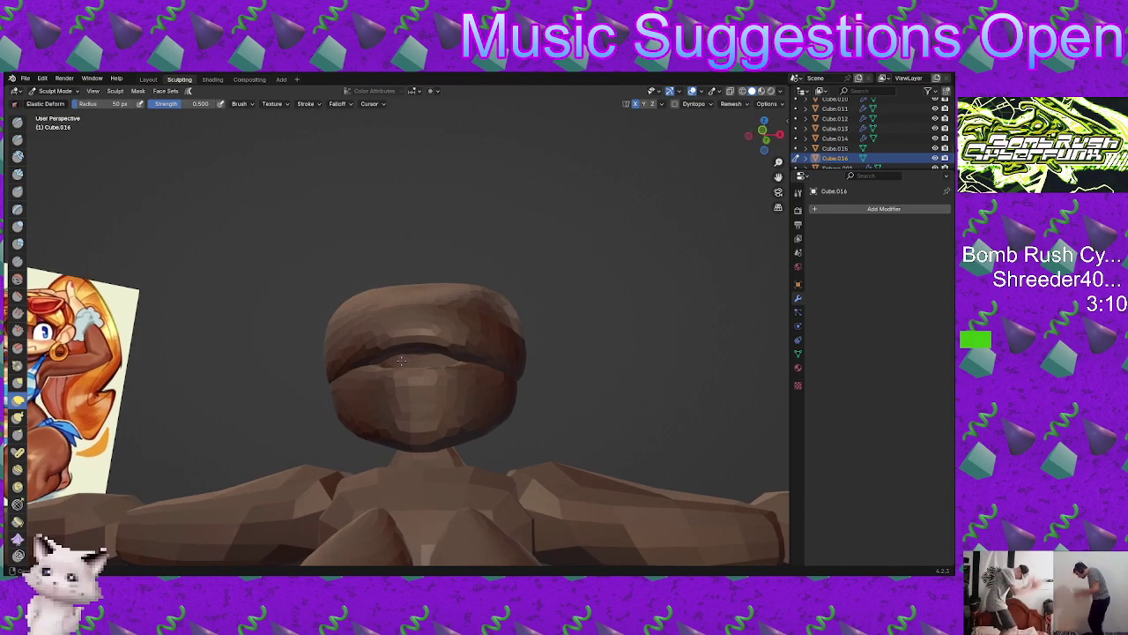
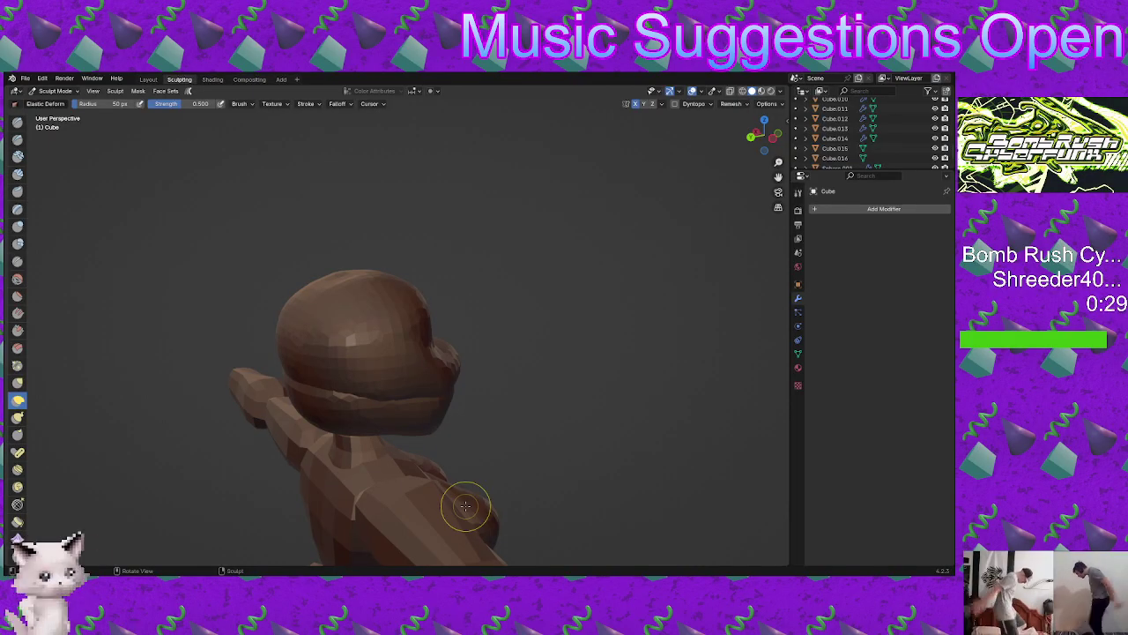
# Step: Switch sculpting from the lower head piece to the upper head piece by way of Object Mode
pyautogui.moveTo(420, 382); pyautogui.dragTo(379, 380, button='middle')
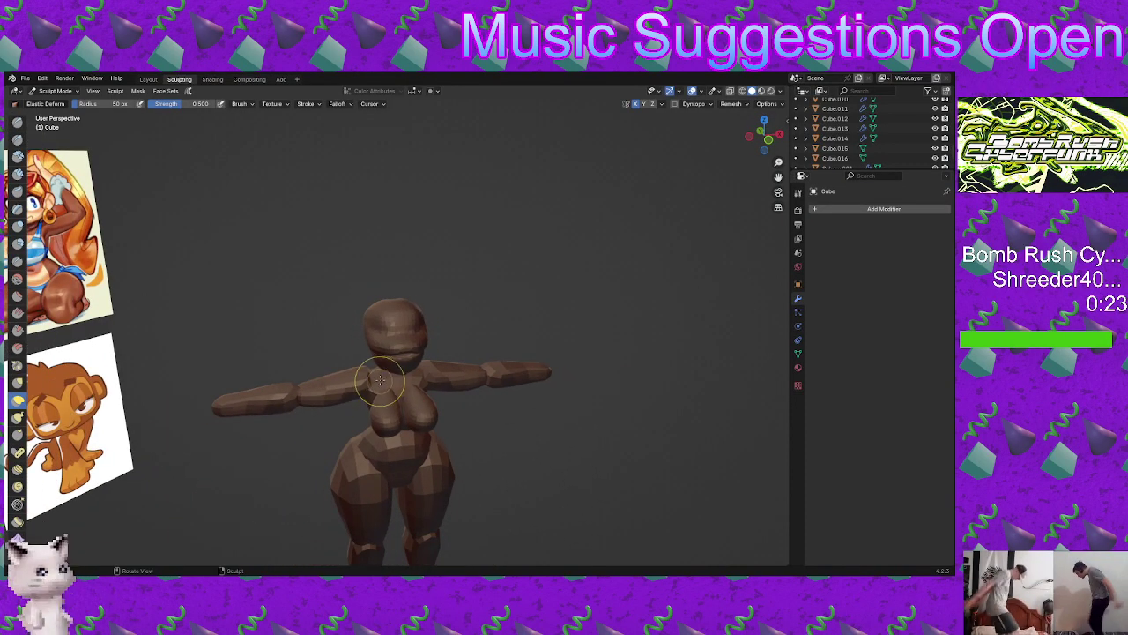
pyautogui.scroll(2, 401, 357)
pyautogui.moveTo(403, 344)
pyautogui.mouseDown(button='middle')
pyautogui.moveTo(415, 365)
pyautogui.moveTo(411, 405)
pyautogui.moveTo(433, 415)
pyautogui.moveTo(419, 393)
pyautogui.moveTo(403, 425)
pyautogui.mouseUp(button='middle')
pyautogui.scroll(2, 413, 379)
pyautogui.hotkey('ctrl', 'Tab')
pyautogui.click(439, 399)
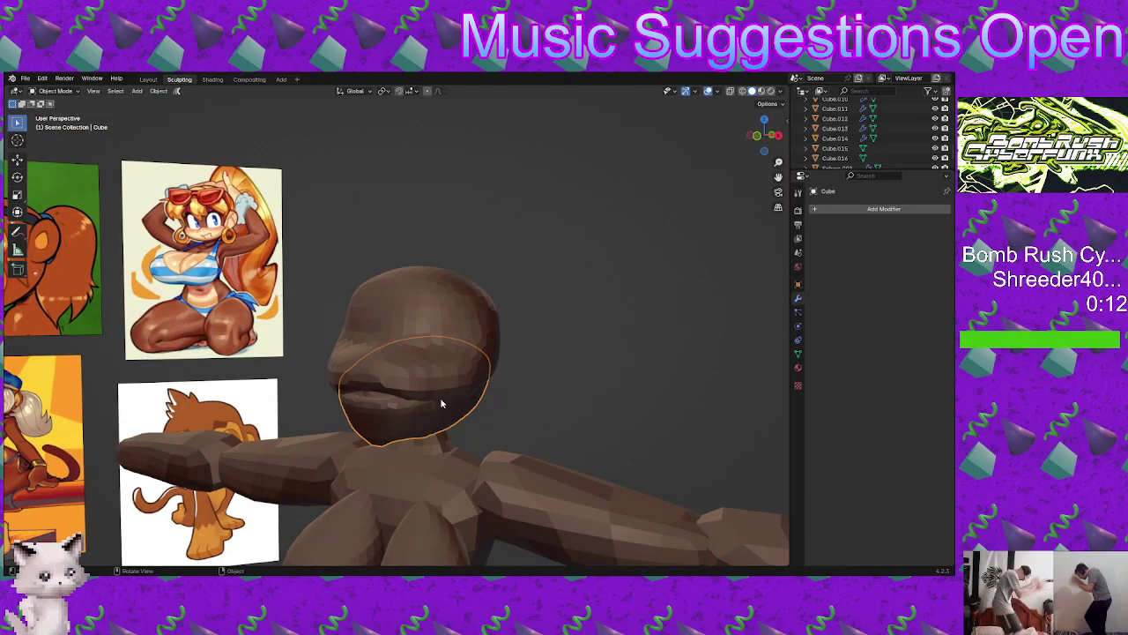
pyautogui.click(446, 393)
pyautogui.hotkey('ctrl', 'Tab')
pyautogui.click(445, 423)
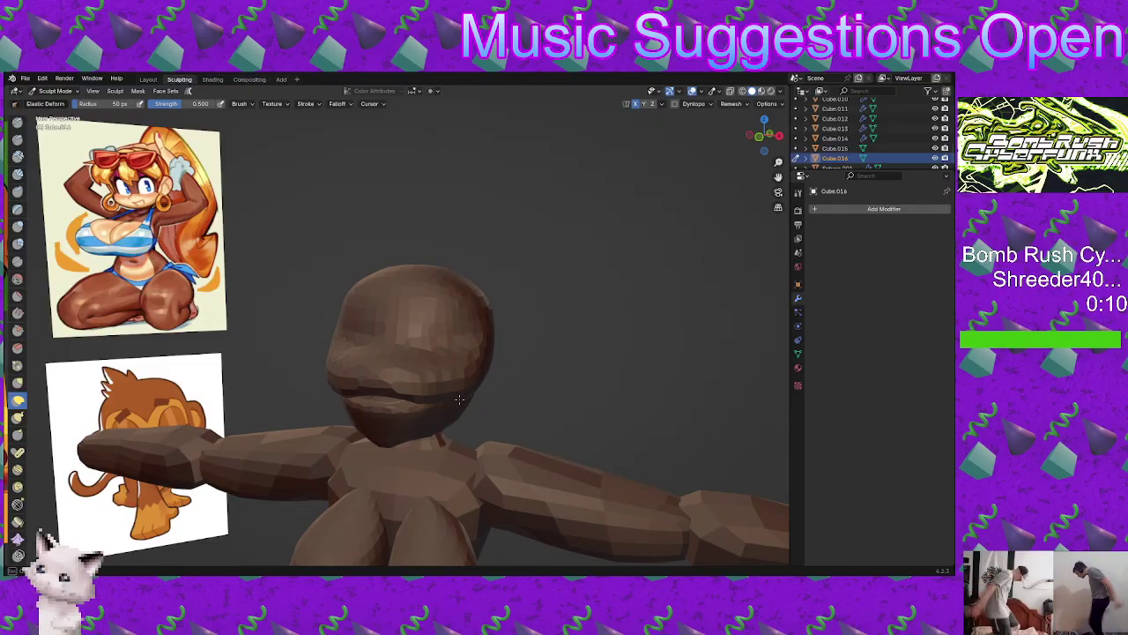
# Step: Shape the brow, muzzle and mouth line of the upper head piece with Elastic Deform
pyautogui.moveTo(438, 394)
pyautogui.mouseDown(button='middle')
pyautogui.moveTo(441, 443)
pyautogui.moveTo(467, 388)
pyautogui.moveTo(379, 388)
pyautogui.moveTo(390, 403)
pyautogui.moveTo(423, 341)
pyautogui.moveTo(408, 357)
pyautogui.moveTo(433, 347)
pyautogui.moveTo(423, 332)
pyautogui.moveTo(411, 343)
pyautogui.mouseUp(button='middle')
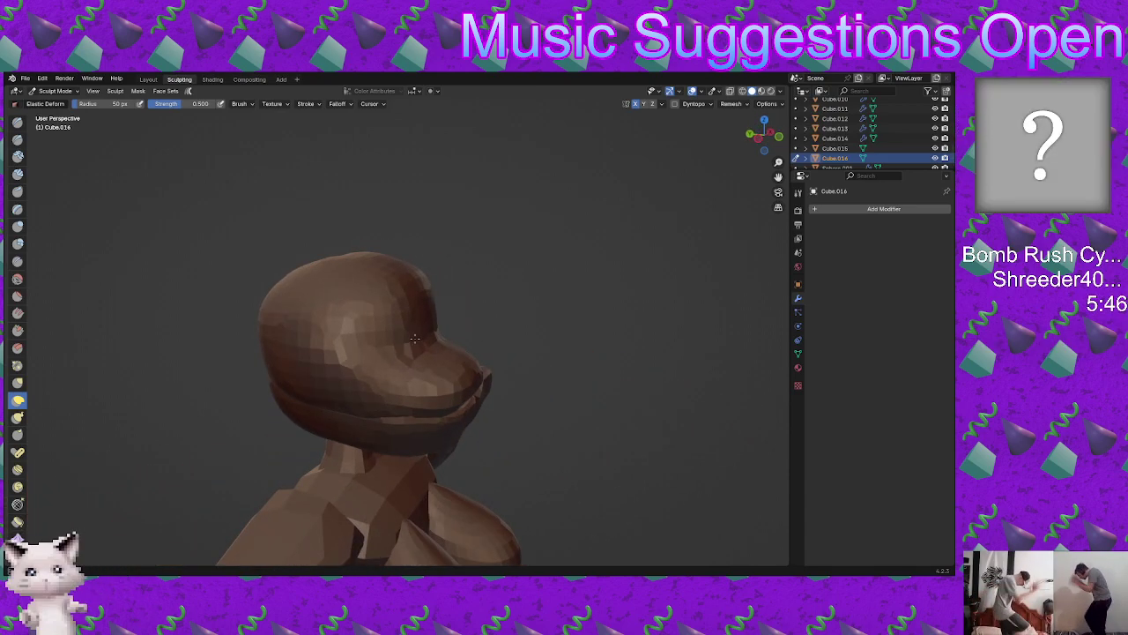
pyautogui.keyDown('ctrl'); pyautogui.moveTo(394, 342); pyautogui.dragTo(392, 340); pyautogui.keyUp('ctrl')
pyautogui.moveTo(394, 335); pyautogui.dragTo(352, 346, button='middle')
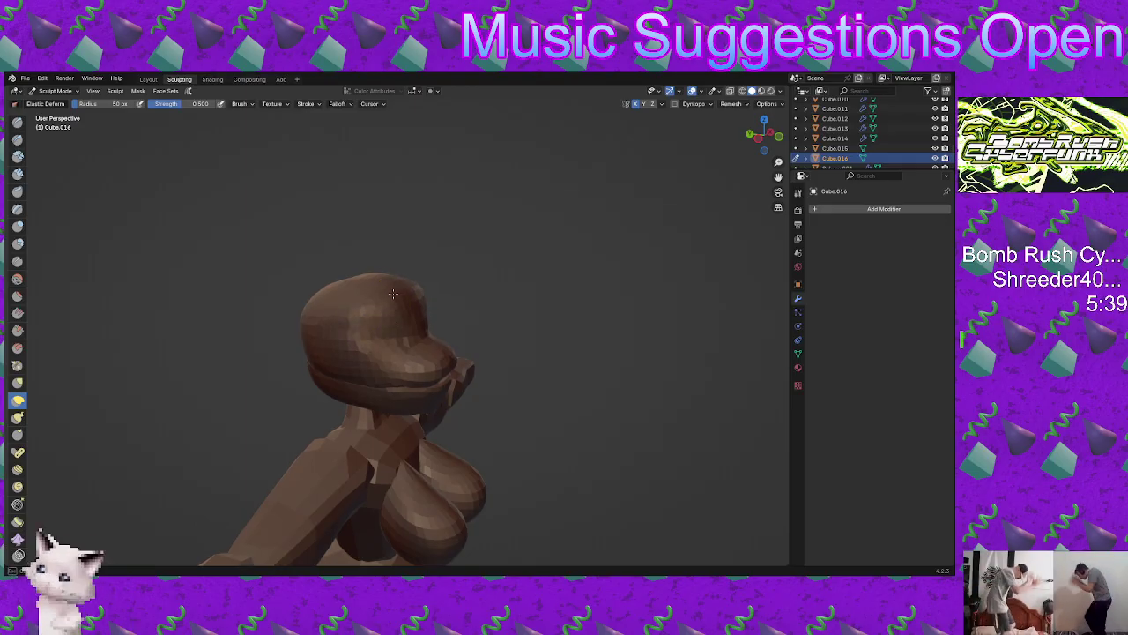
pyautogui.moveTo(387, 299)
pyautogui.mouseDown(button='middle')
pyautogui.moveTo(315, 327)
pyautogui.moveTo(374, 309)
pyautogui.moveTo(360, 323)
pyautogui.moveTo(378, 307)
pyautogui.moveTo(408, 340)
pyautogui.moveTo(323, 353)
pyautogui.moveTo(346, 372)
pyautogui.moveTo(433, 372)
pyautogui.moveTo(453, 419)
pyautogui.mouseUp(button='middle')
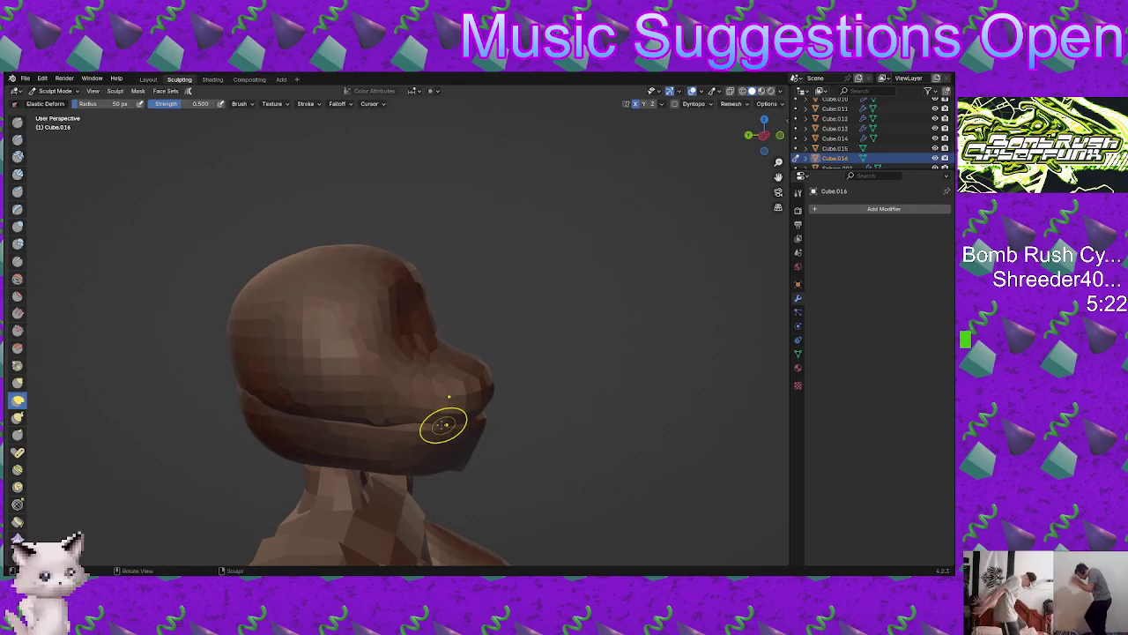
pyautogui.moveTo(441, 425)
pyautogui.mouseDown(button='middle')
pyautogui.moveTo(357, 394)
pyautogui.moveTo(320, 355)
pyautogui.moveTo(334, 396)
pyautogui.moveTo(406, 403)
pyautogui.mouseUp(button='middle')
pyautogui.scroll(3, 320, 355)
pyautogui.scroll(-2, 398, 428)
pyautogui.moveTo(396, 441)
pyautogui.mouseDown(button='middle')
pyautogui.moveTo(379, 382)
pyautogui.moveTo(320, 403)
pyautogui.moveTo(356, 371)
pyautogui.mouseUp(button='middle')
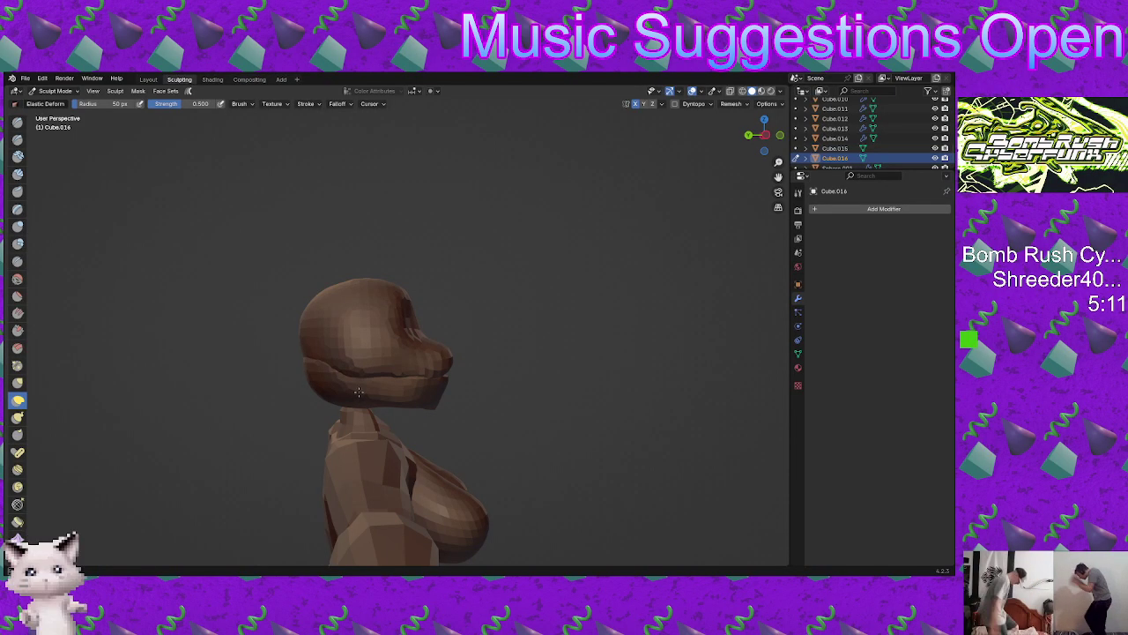
pyautogui.moveTo(377, 380); pyautogui.dragTo(386, 381)
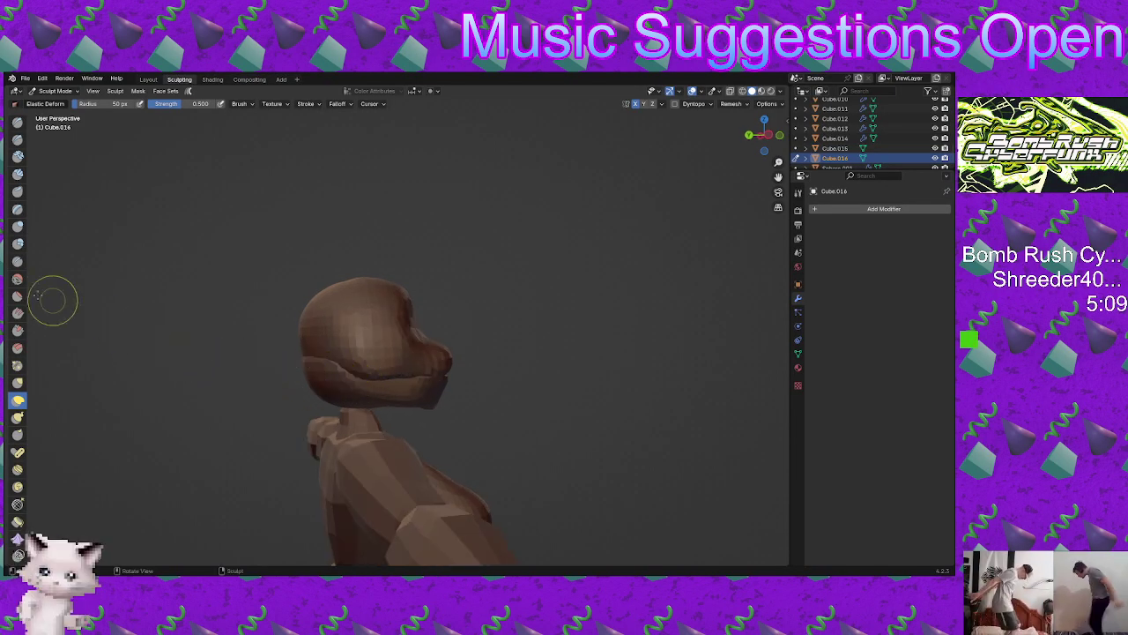
# Step: Choose the Blob brush and undo the last two sculpting changes on the head
pyautogui.click(18, 243)
pyautogui.hotkey('ctrl', 'z')
pyautogui.hotkey('ctrl', 'z')
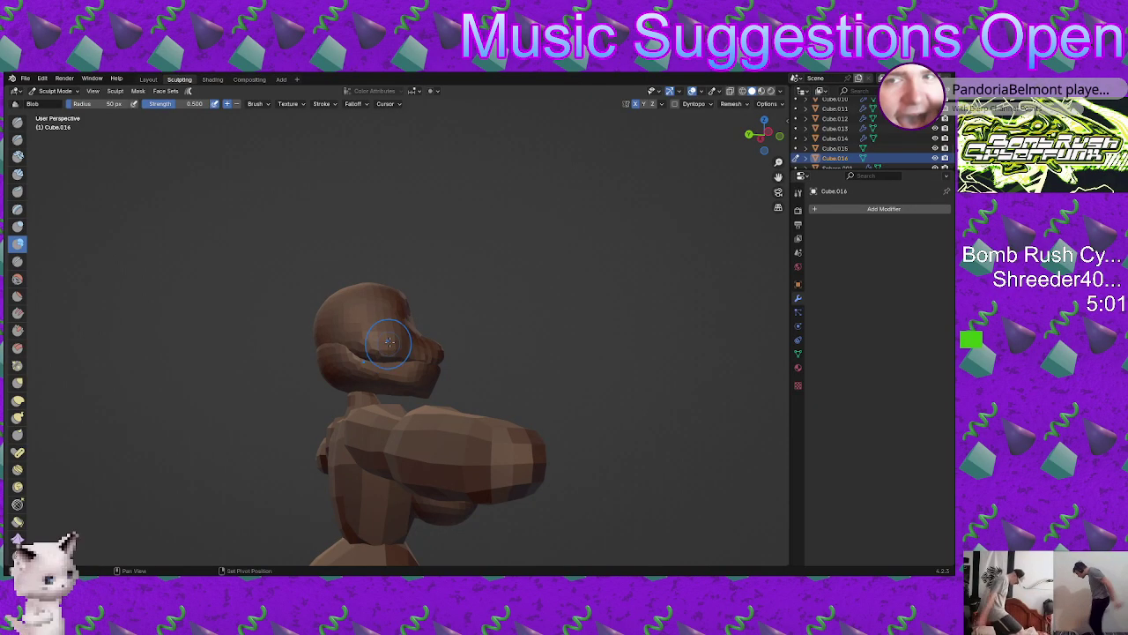
# Step: Examine the muzzle and mouth line of the upper head piece from several angles
pyautogui.moveTo(377, 338)
pyautogui.mouseDown(button='middle')
pyautogui.moveTo(341, 422)
pyautogui.moveTo(297, 428)
pyautogui.moveTo(350, 383)
pyautogui.moveTo(308, 450)
pyautogui.moveTo(360, 393)
pyautogui.moveTo(419, 388)
pyautogui.moveTo(436, 410)
pyautogui.moveTo(436, 448)
pyautogui.moveTo(459, 418)
pyautogui.mouseUp(button='middle')
pyautogui.scroll(1, 350, 382)
pyautogui.scroll(2, 360, 393)
pyautogui.moveTo(418, 358)
pyautogui.mouseDown(button='middle')
pyautogui.moveTo(484, 352)
pyautogui.moveTo(403, 396)
pyautogui.moveTo(410, 377)
pyautogui.moveTo(688, 518)
pyautogui.moveTo(382, 414)
pyautogui.mouseUp(button='middle')
pyautogui.moveTo(364, 350)
pyautogui.mouseDown(button='middle')
pyautogui.moveTo(422, 362)
pyautogui.moveTo(405, 353)
pyautogui.moveTo(423, 339)
pyautogui.moveTo(387, 308)
pyautogui.mouseUp(button='middle')
pyautogui.moveTo(370, 268)
pyautogui.mouseDown(button='middle')
pyautogui.moveTo(361, 384)
pyautogui.moveTo(379, 378)
pyautogui.moveTo(405, 321)
pyautogui.moveTo(467, 328)
pyautogui.moveTo(493, 350)
pyautogui.moveTo(451, 325)
pyautogui.moveTo(397, 374)
pyautogui.moveTo(427, 372)
pyautogui.moveTo(446, 391)
pyautogui.moveTo(467, 368)
pyautogui.moveTo(424, 344)
pyautogui.moveTo(447, 330)
pyautogui.mouseUp(button='middle')
pyautogui.scroll(3, 450, 325)
pyautogui.moveTo(462, 383)
pyautogui.mouseDown(button='middle')
pyautogui.moveTo(445, 385)
pyautogui.moveTo(404, 352)
pyautogui.moveTo(409, 388)
pyautogui.mouseUp(button='middle')
pyautogui.scroll(2, 414, 362)
# Step: In Object Mode, raise the upper head piece along the Z axis clear of the lower jaw
pyautogui.hotkey('ctrl', 'Tab')
pyautogui.click(368, 397)
pyautogui.press('g')
pyautogui.press('z')
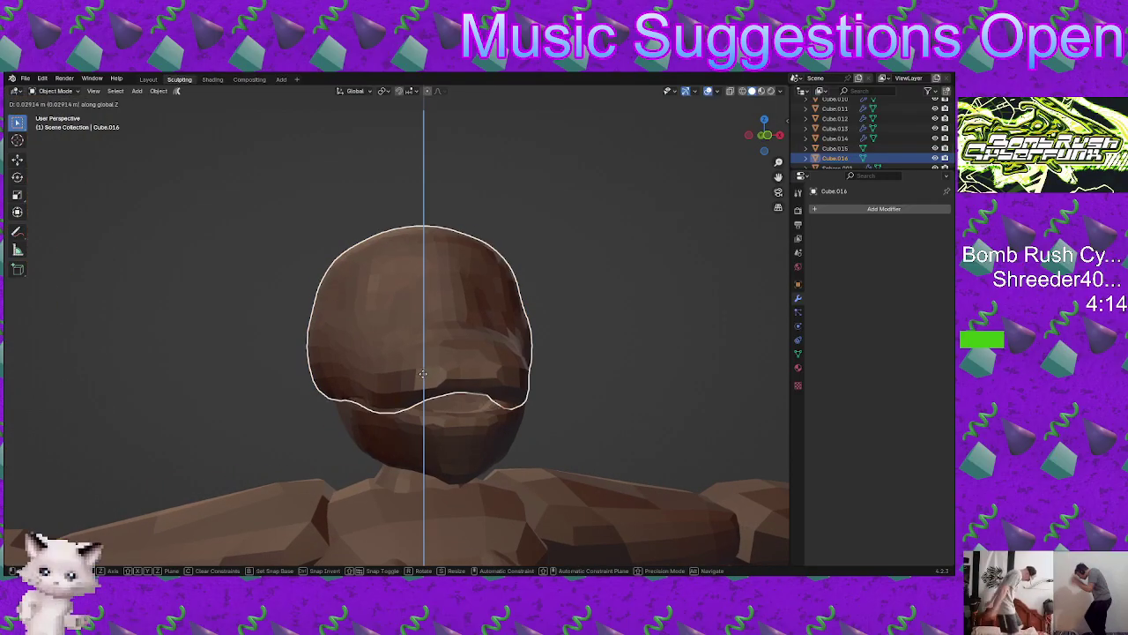
pyautogui.click(440, 239)
# Step: Return to Sculpt Mode and rework the hollow underside of the raised upper head piece with the Blob brush
pyautogui.moveTo(441, 239)
pyautogui.mouseDown(button='middle')
pyautogui.moveTo(465, 216)
pyautogui.moveTo(453, 297)
pyautogui.mouseUp(button='middle')
pyautogui.hotkey('ctrl', 'Tab')
pyautogui.click(451, 338)
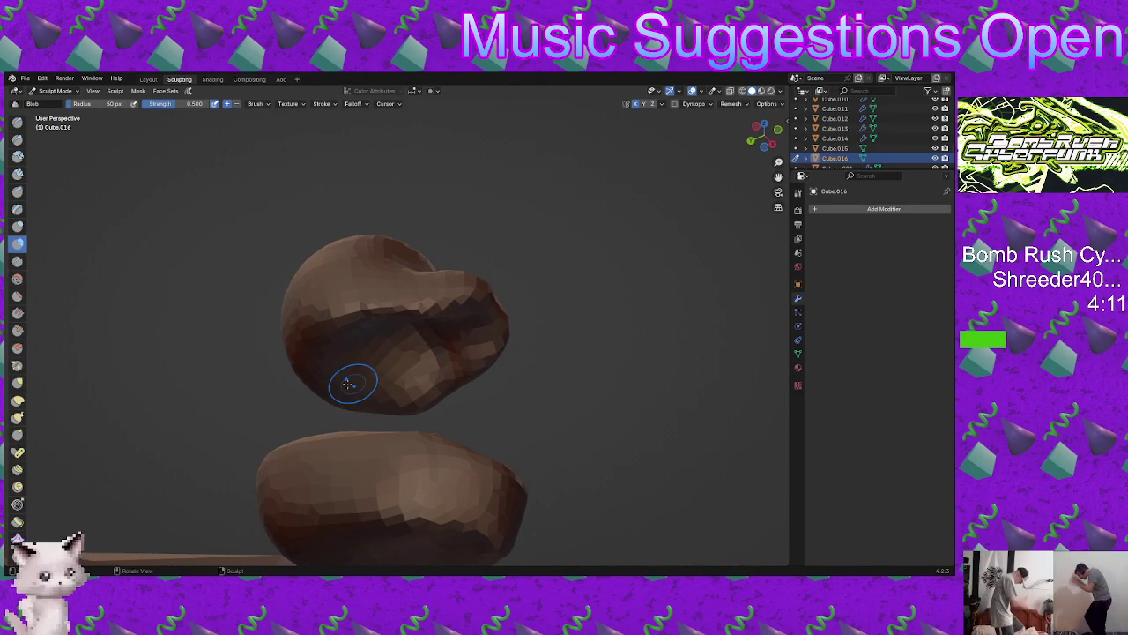
pyautogui.moveTo(516, 378); pyautogui.dragTo(624, 396, button='middle')
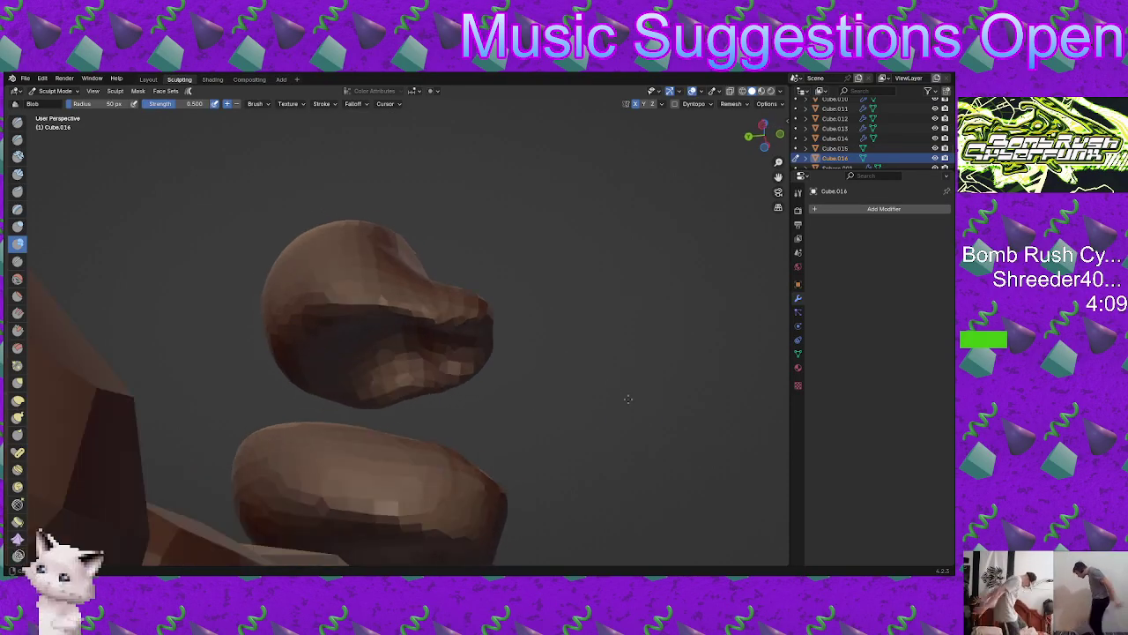
pyautogui.moveTo(385, 360)
pyautogui.mouseDown(button='middle')
pyautogui.moveTo(459, 352)
pyautogui.moveTo(516, 417)
pyautogui.moveTo(453, 381)
pyautogui.moveTo(466, 415)
pyautogui.moveTo(468, 395)
pyautogui.mouseUp(button='middle')
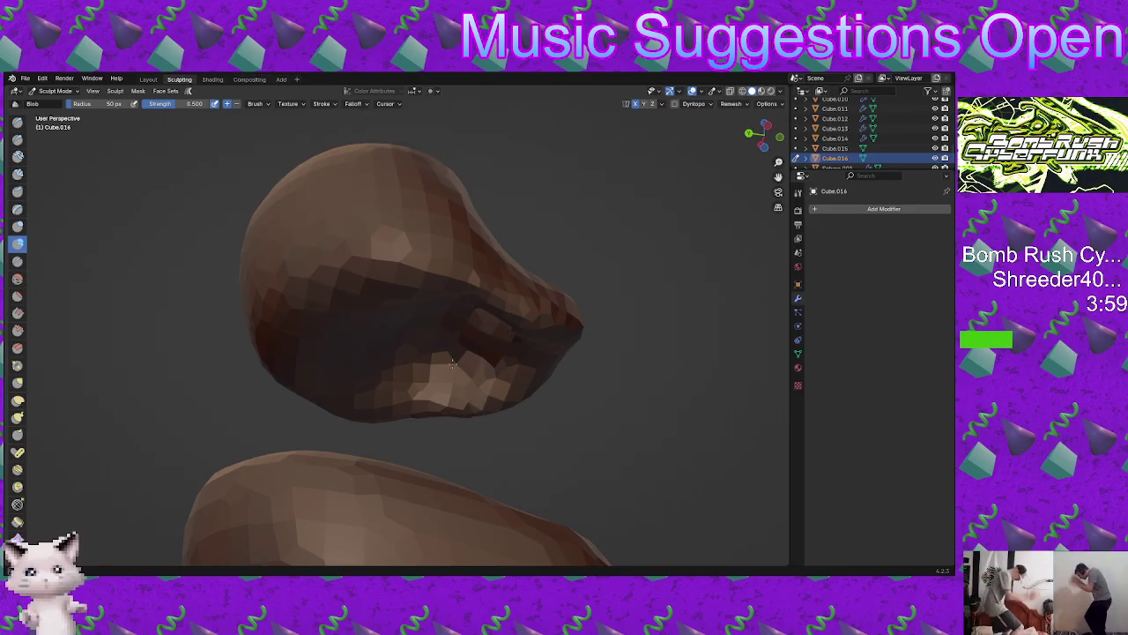
pyautogui.moveTo(402, 367); pyautogui.dragTo(316, 419, button='middle')
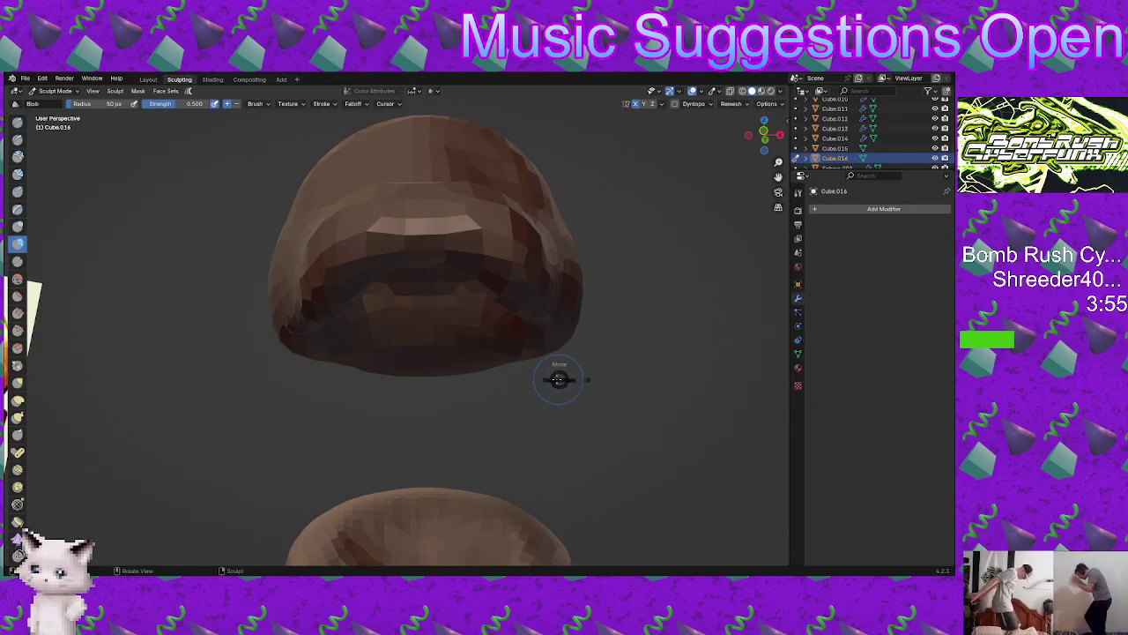
# Step: Go back to Object Mode and lower the upper head piece along the Z axis onto the lower jaw
pyautogui.click(488, 388)
pyautogui.click(514, 326)
pyautogui.moveTo(514, 326); pyautogui.dragTo(471, 348, button='middle')
pyautogui.press('g')
pyautogui.press('z')
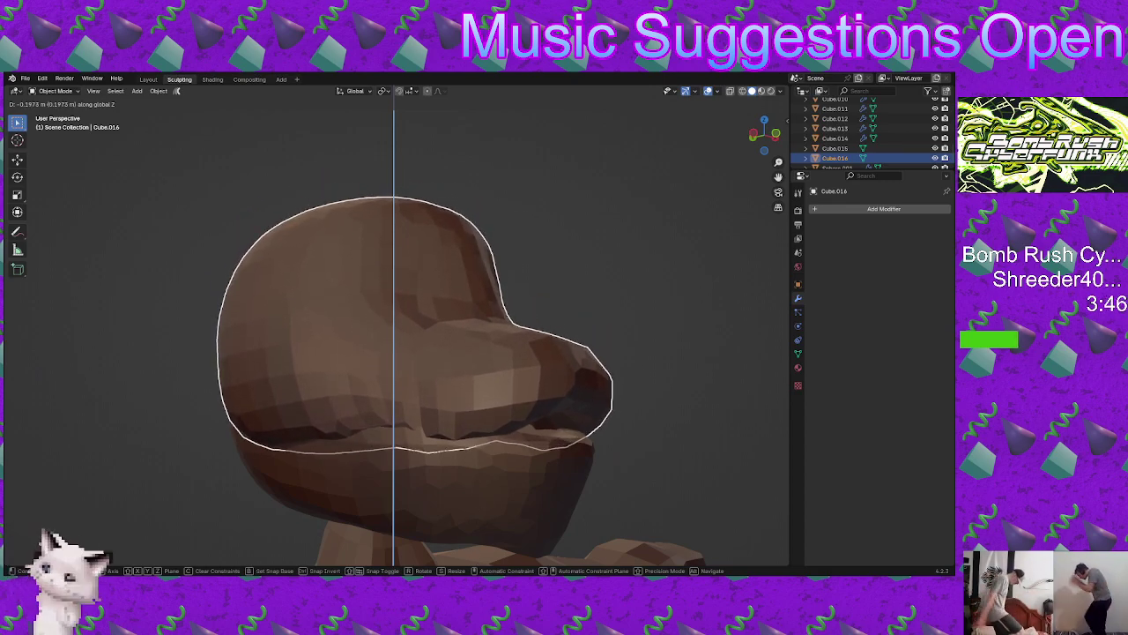
pyautogui.click(479, 558)
# Step: Fine-tune the height of the upper head piece along the Z axis so it fits the lower jaw
pyautogui.moveTo(531, 396); pyautogui.dragTo(562, 287, button='middle')
pyautogui.scroll(-4, 555, 300)
pyautogui.press('g')
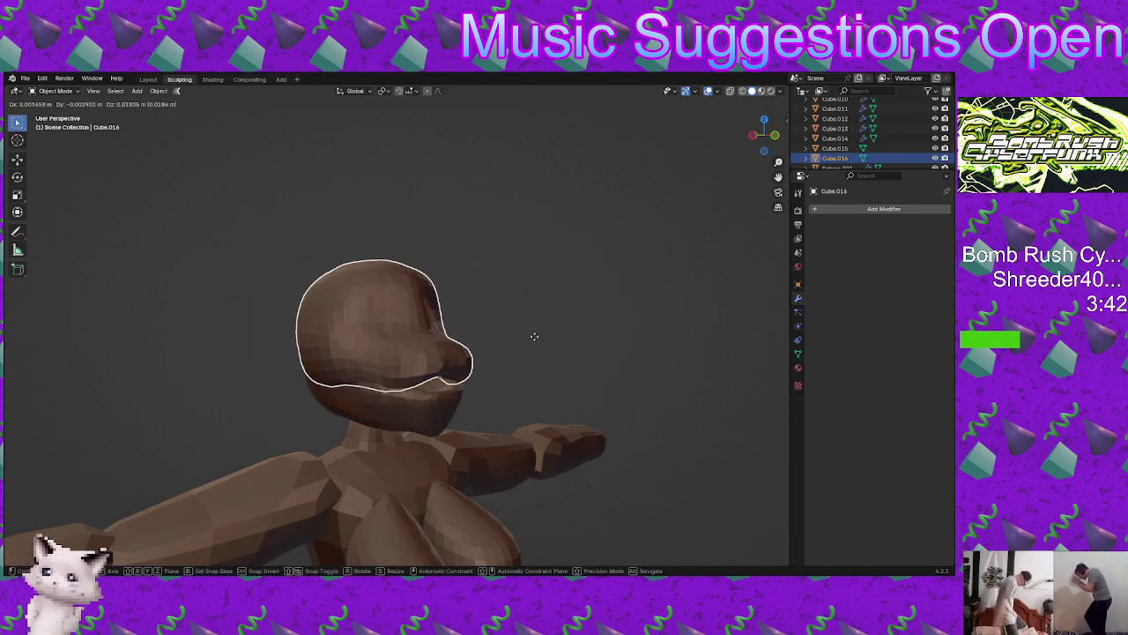
pyautogui.press('z')
pyautogui.click(539, 319)
pyautogui.click(524, 383)
# Step: Select the lower jaw piece and enter Sculpt Mode on it, facing its underside
pyautogui.moveTo(524, 384)
pyautogui.mouseDown(button='middle')
pyautogui.moveTo(439, 411)
pyautogui.moveTo(411, 403)
pyautogui.moveTo(448, 420)
pyautogui.moveTo(410, 469)
pyautogui.moveTo(390, 433)
pyautogui.moveTo(515, 396)
pyautogui.moveTo(474, 385)
pyautogui.moveTo(463, 406)
pyautogui.mouseUp(button='middle')
pyautogui.scroll(3, 410, 469)
pyautogui.scroll(2, 515, 396)
pyautogui.click(461, 408)
pyautogui.hotkey('ctrl', 'Tab')
pyautogui.click(453, 462)
pyautogui.moveTo(454, 455)
pyautogui.mouseDown(button='middle')
pyautogui.moveTo(448, 388)
pyautogui.moveTo(445, 401)
pyautogui.moveTo(378, 429)
pyautogui.mouseUp(button='middle')
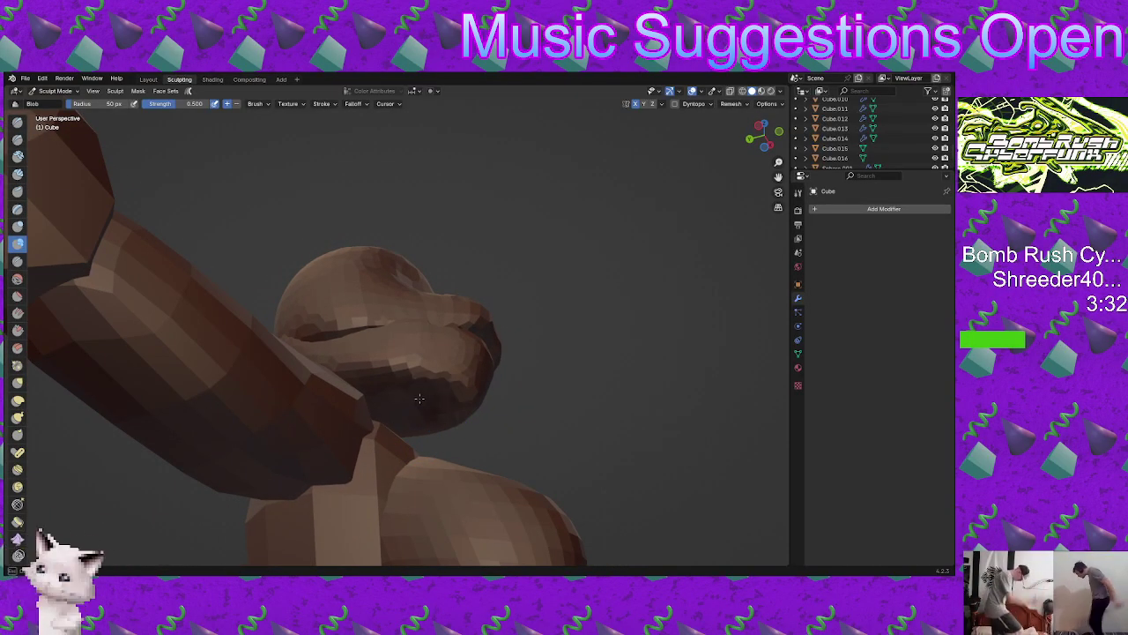
pyautogui.moveTo(438, 390)
pyautogui.mouseDown(button='middle')
pyautogui.moveTo(415, 411)
pyautogui.moveTo(425, 375)
pyautogui.mouseUp(button='middle')
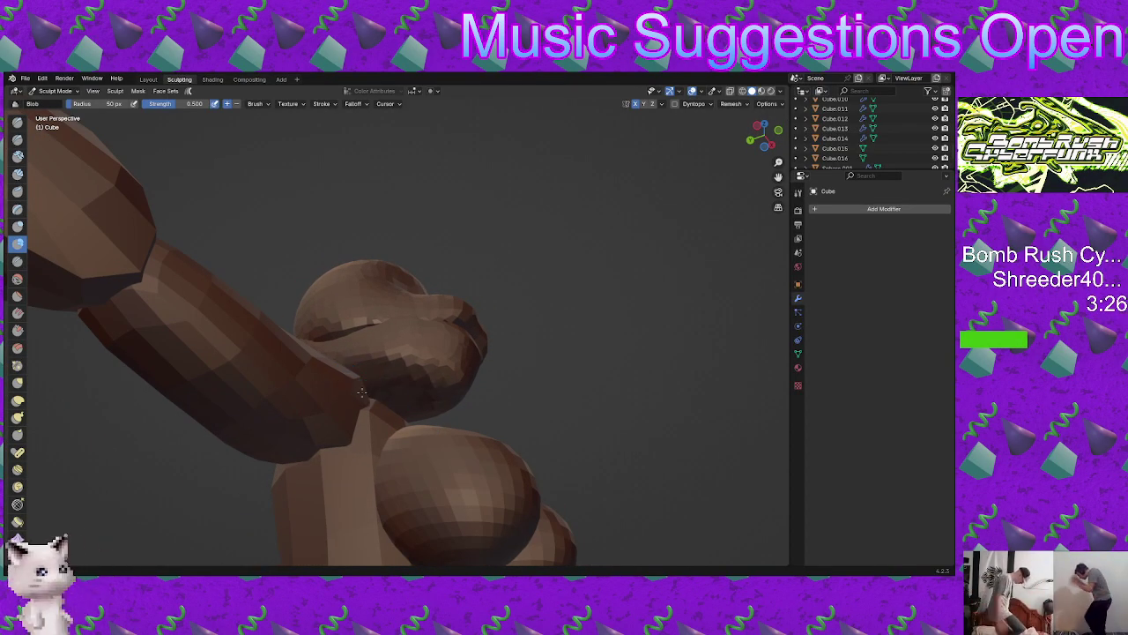
# Step: Return to the Layout workspace and clear the lower jaw's selection, with the character's upper body in view
pyautogui.moveTo(400, 425)
pyautogui.mouseDown(button='middle')
pyautogui.moveTo(352, 412)
pyautogui.moveTo(377, 380)
pyautogui.moveTo(402, 376)
pyautogui.mouseUp(button='middle')
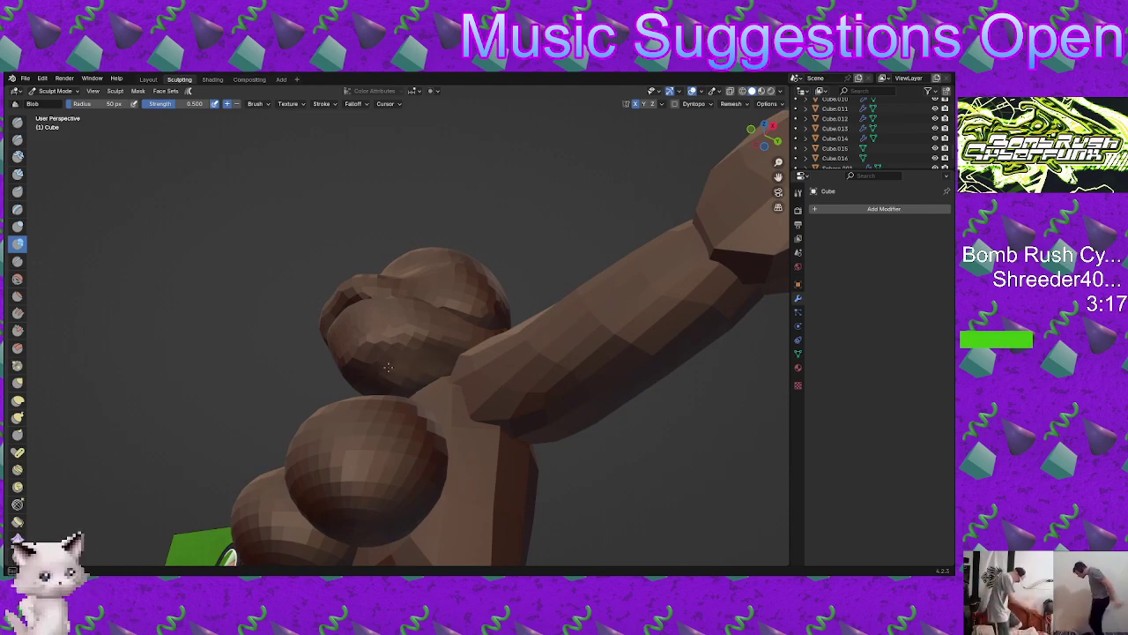
pyautogui.moveTo(389, 348)
pyautogui.mouseDown(button='middle')
pyautogui.moveTo(400, 432)
pyautogui.moveTo(413, 419)
pyautogui.moveTo(475, 466)
pyautogui.moveTo(533, 444)
pyautogui.moveTo(448, 439)
pyautogui.mouseUp(button='middle')
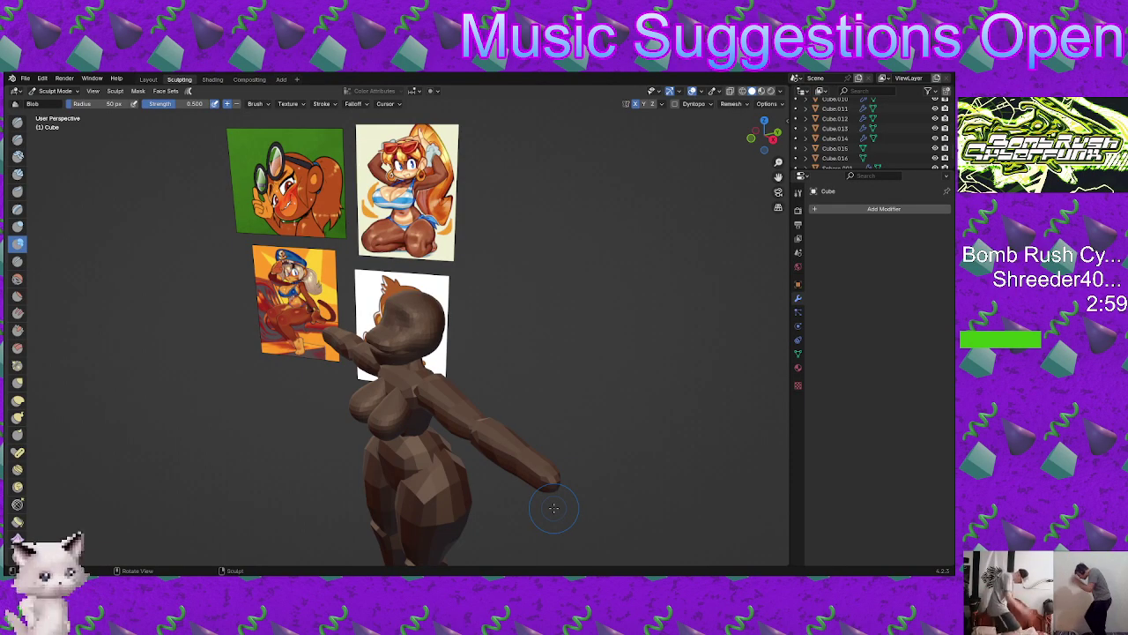
pyautogui.click(146, 82)
pyautogui.scroll(-3, 414, 211)
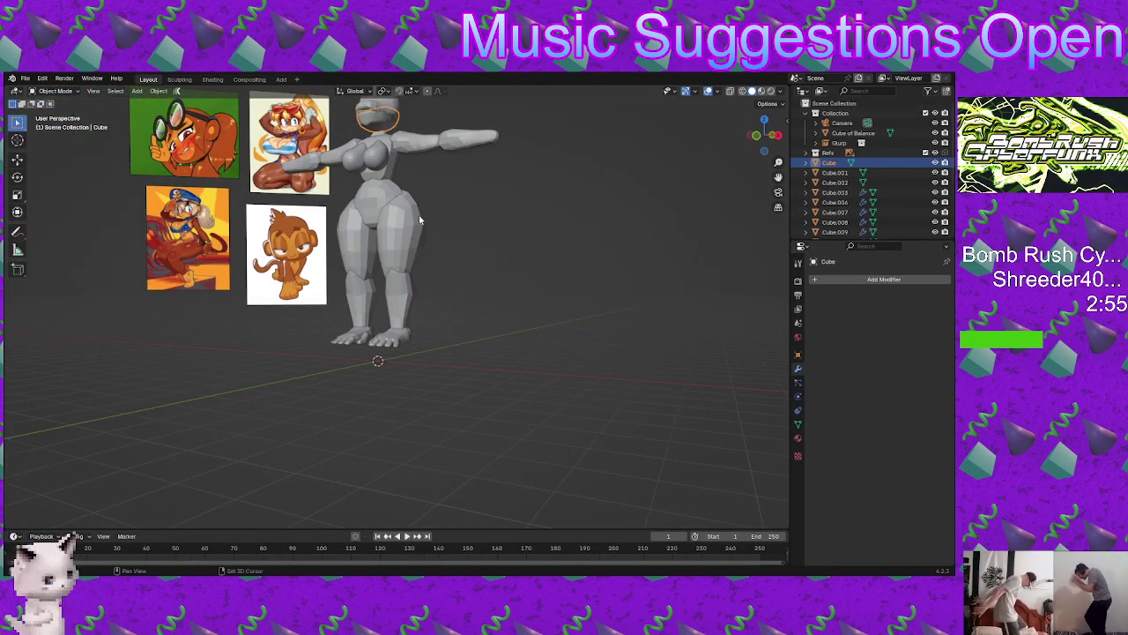
pyautogui.keyDown('shift'); pyautogui.moveTo(417, 221); pyautogui.dragTo(448, 416, button='middle'); pyautogui.keyUp('shift')
pyautogui.moveTo(448, 243); pyautogui.dragTo(483, 258, button='middle')
pyautogui.click(463, 330)
pyautogui.scroll(3, 454, 351)
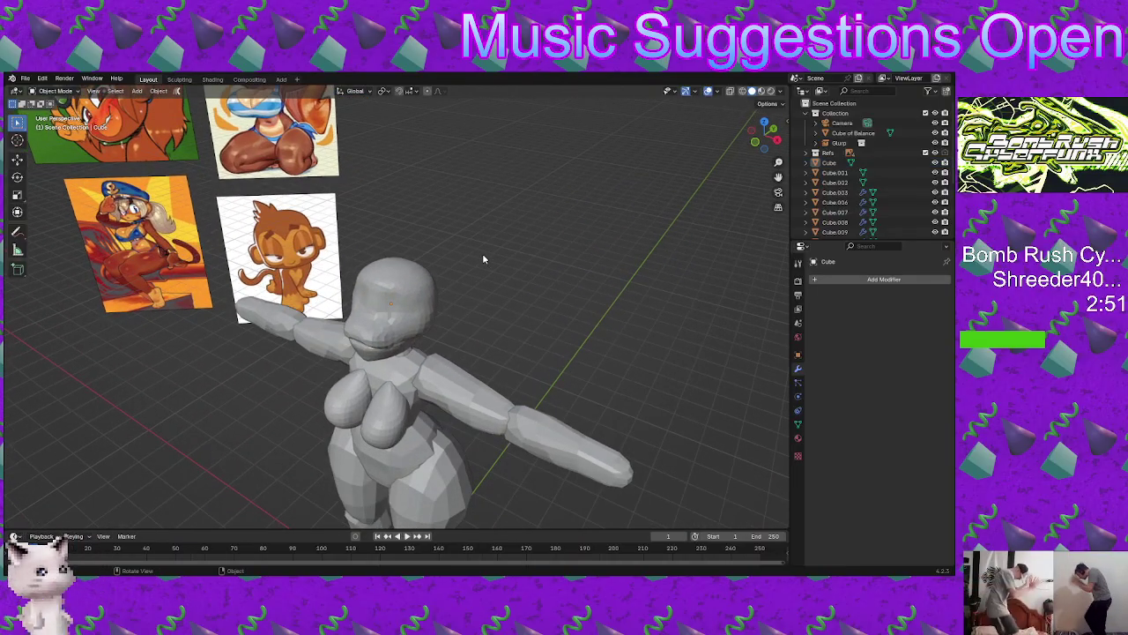
# Step: Add a cube mesh and raise it to just above the character's head
pyautogui.hotkey('shift', 'a')
pyautogui.moveTo(482, 253)
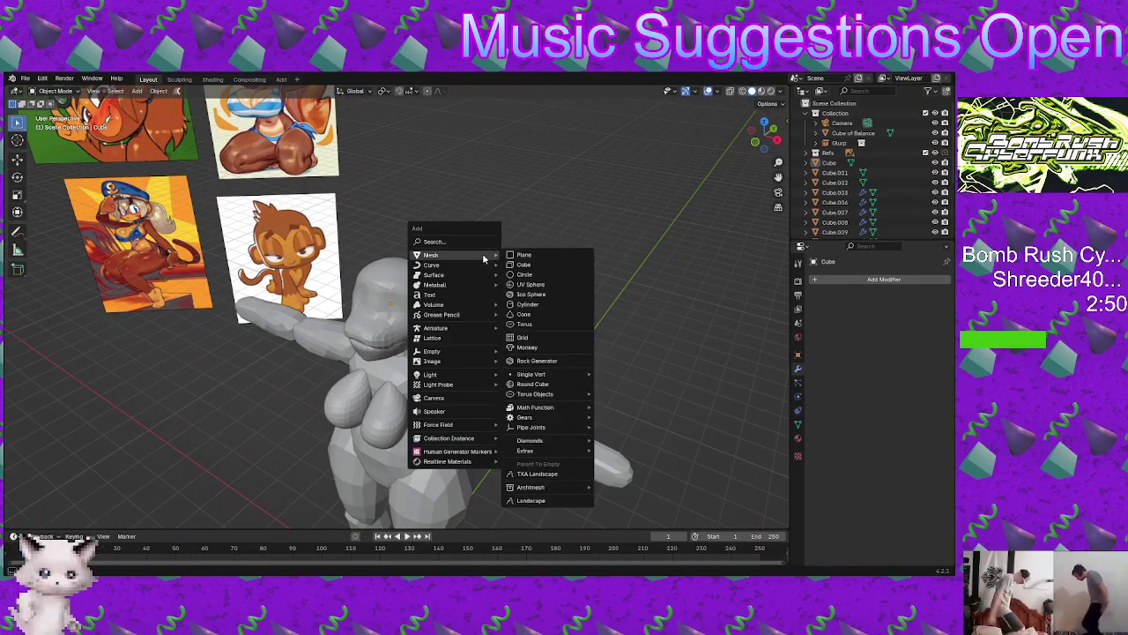
pyautogui.click(553, 264)
pyautogui.moveTo(537, 317); pyautogui.dragTo(510, 376, button='middle')
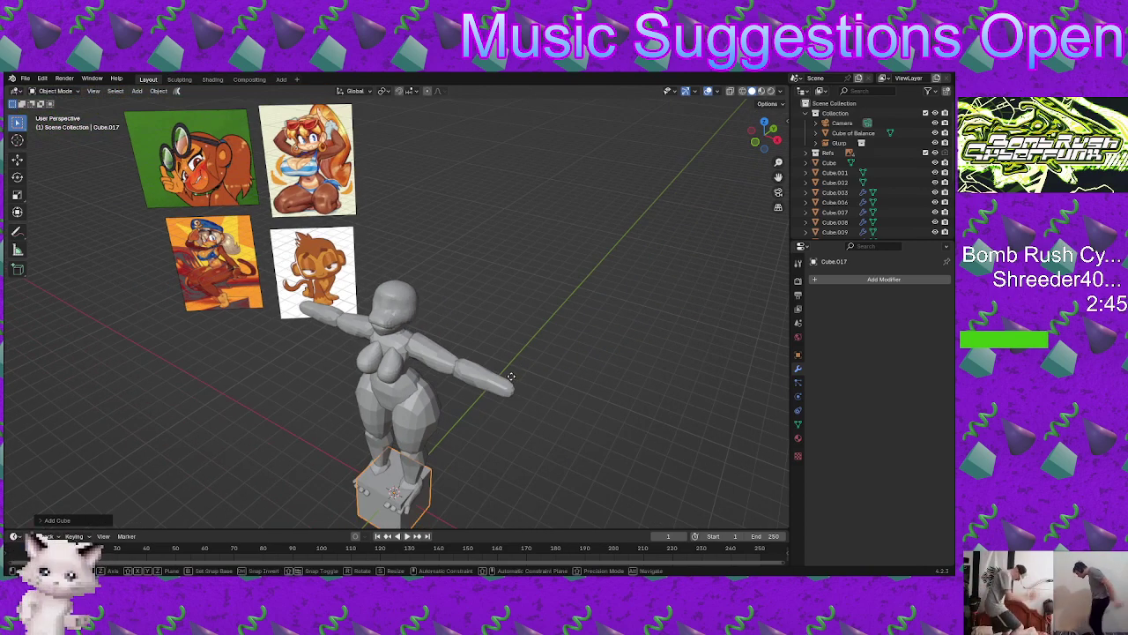
pyautogui.click(821, 288)
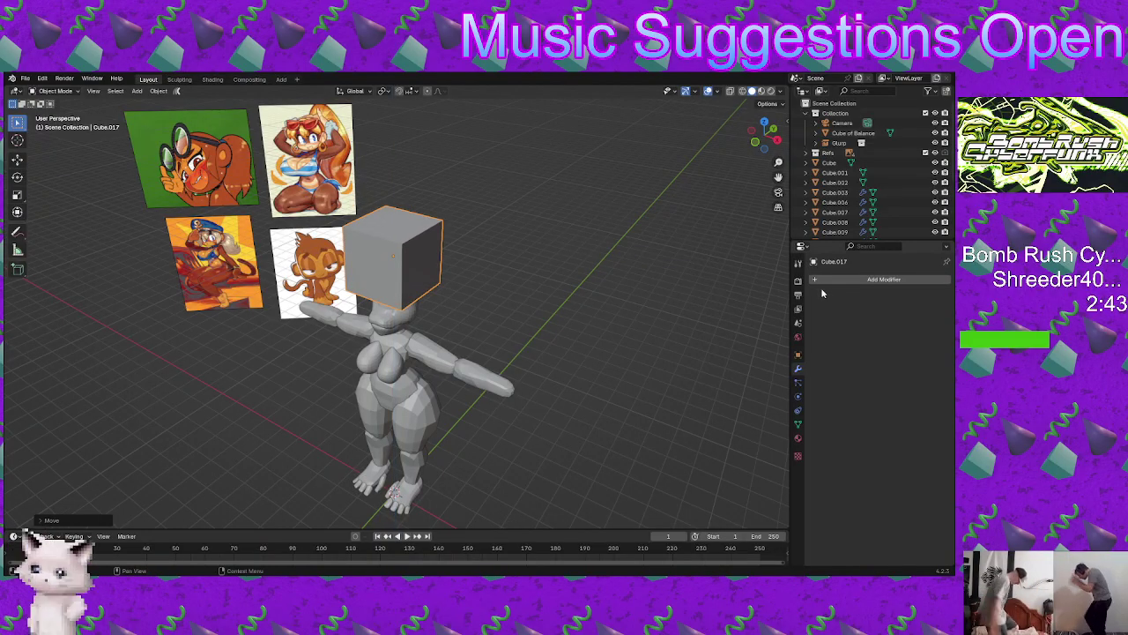
# Step: Round the cube into a sphere with a Subdivision Surface modifier at viewport level 2 and apply the modifier
pyautogui.click(820, 280)
pyautogui.press('space')
pyautogui.write('s')
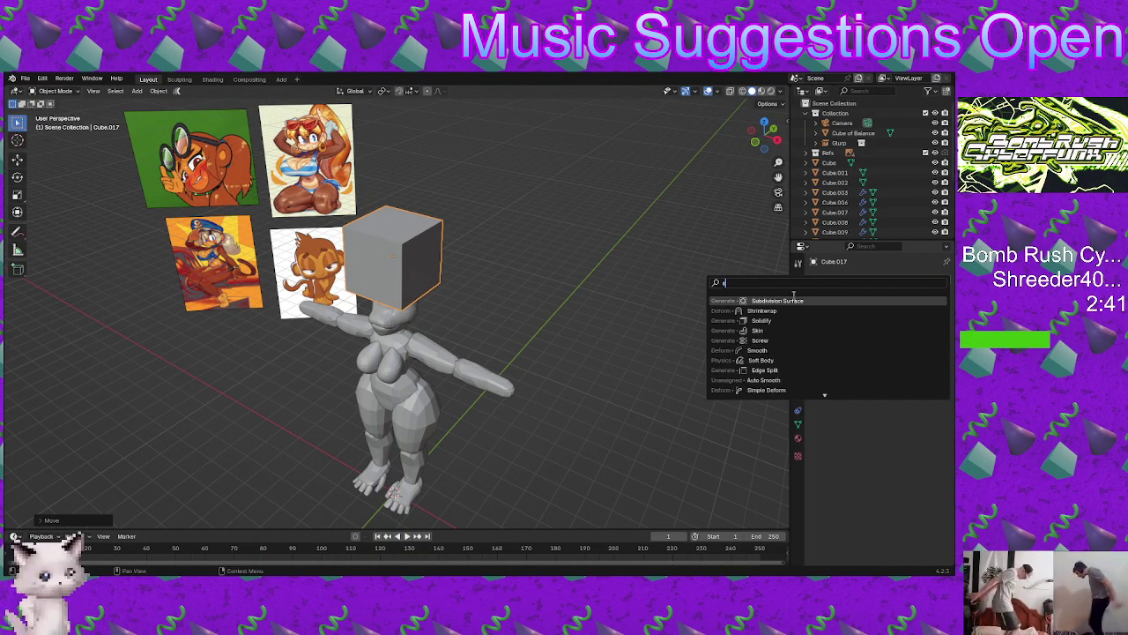
pyautogui.click(794, 299)
pyautogui.click(935, 324)
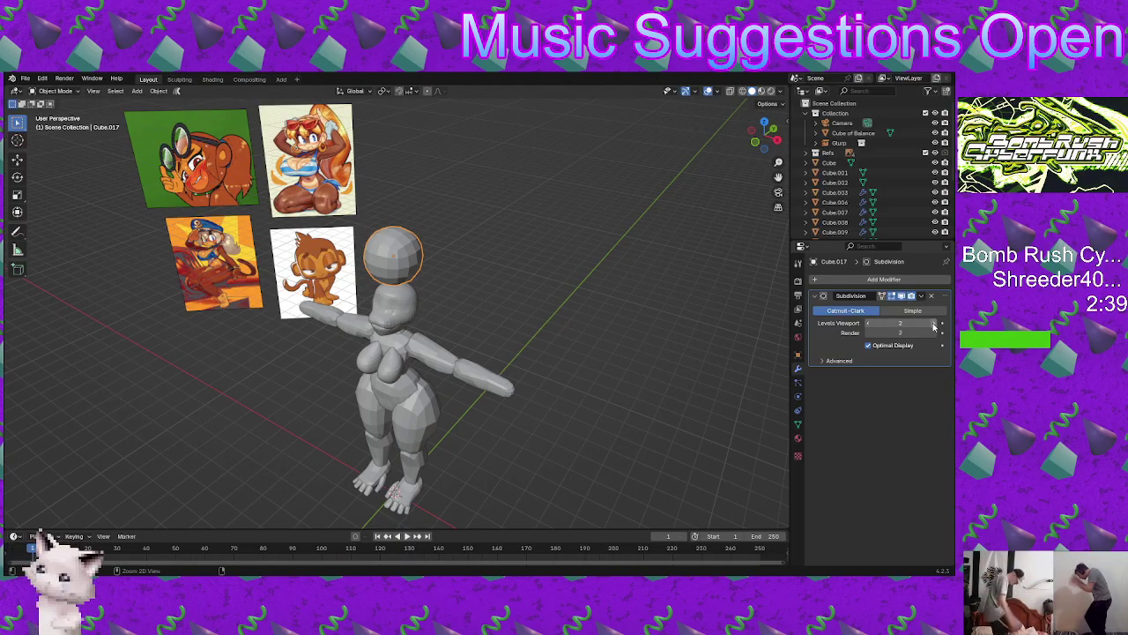
pyautogui.hotkey('ctrl', 'a')
# Step: Offset the sphere along X to one side of the head and add a Mirror modifier using Cube of Balance as mirror object
pyautogui.press('g')
pyautogui.press('x')
pyautogui.click(403, 263)
pyautogui.moveTo(404, 263); pyautogui.dragTo(450, 268, button='middle')
pyautogui.click(853, 280)
pyautogui.press('space')
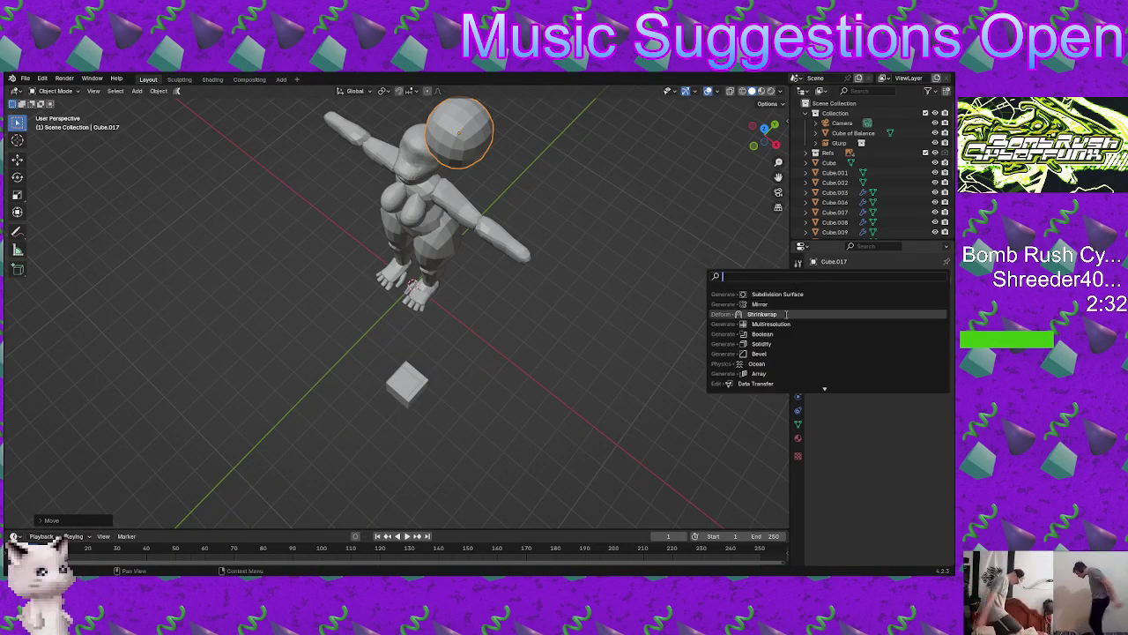
pyautogui.click(771, 304)
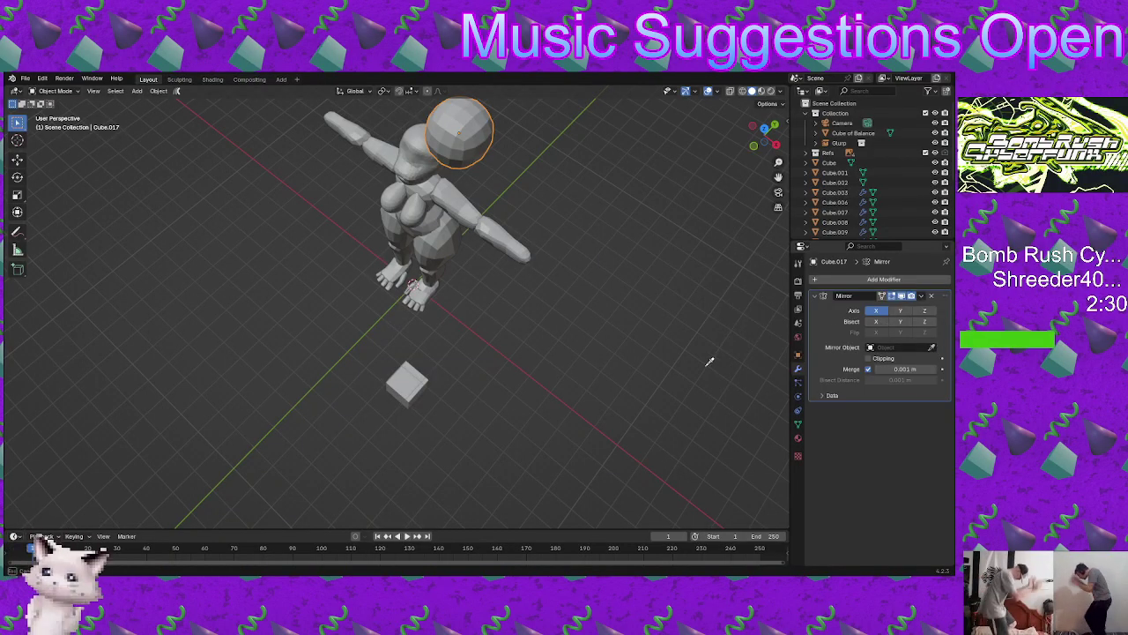
pyautogui.click(398, 374)
# Step: Reposition the mirrored spheres along the Y and X axes and freely so they sit above both sides of the head
pyautogui.moveTo(399, 373); pyautogui.dragTo(534, 238, button='middle')
pyautogui.press('g')
pyautogui.press('y')
pyautogui.click(534, 238)
pyautogui.press('g')
pyautogui.press('x')
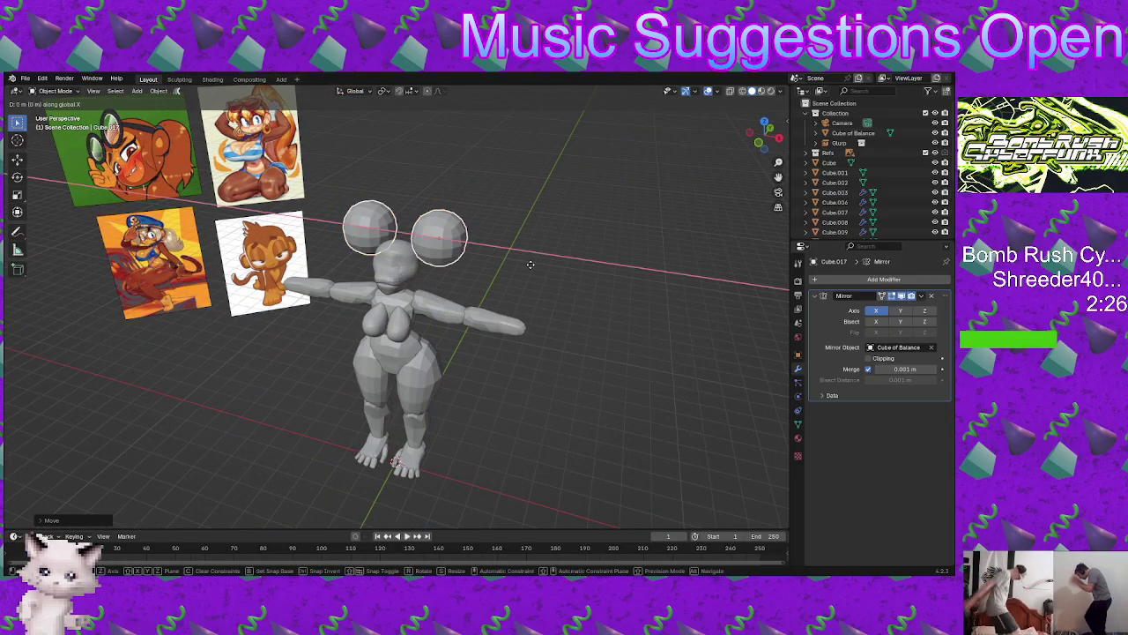
pyautogui.click(448, 250)
pyautogui.moveTo(449, 250); pyautogui.dragTo(453, 280, button='middle')
pyautogui.press('g')
pyautogui.press('y')
pyautogui.click(432, 328)
pyautogui.press('g')
pyautogui.click(456, 320)
# Step: Scale the mirrored spheres and shift them along Y and X closer to the top of the head
pyautogui.moveTo(456, 320); pyautogui.dragTo(438, 258, button='middle')
pyautogui.press('s')
pyautogui.click(525, 249)
pyautogui.press('g')
pyautogui.press('y')
pyautogui.click(495, 270)
pyautogui.press('g')
pyautogui.press('x')
pyautogui.click(421, 288)
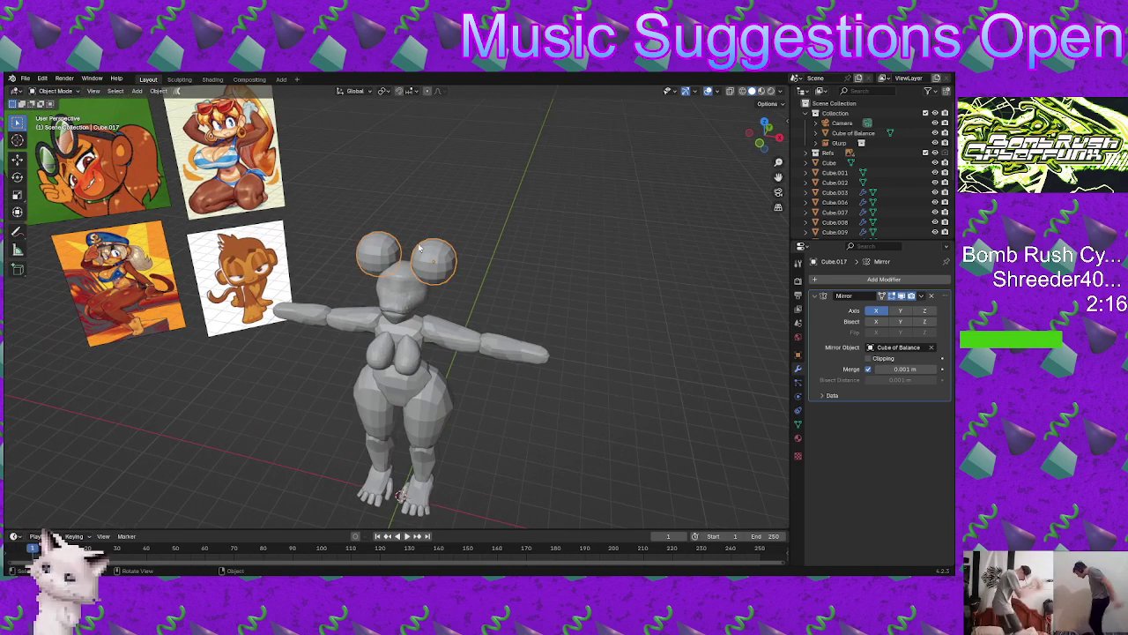
# Step: Switch to the Sculpting workspace, go back to Object Mode and scale the mirrored spheres down to ear size
pyautogui.click(193, 80)
pyautogui.moveTo(448, 320)
pyautogui.mouseDown(button='middle')
pyautogui.moveTo(467, 304)
pyautogui.moveTo(374, 335)
pyautogui.mouseUp(button='middle')
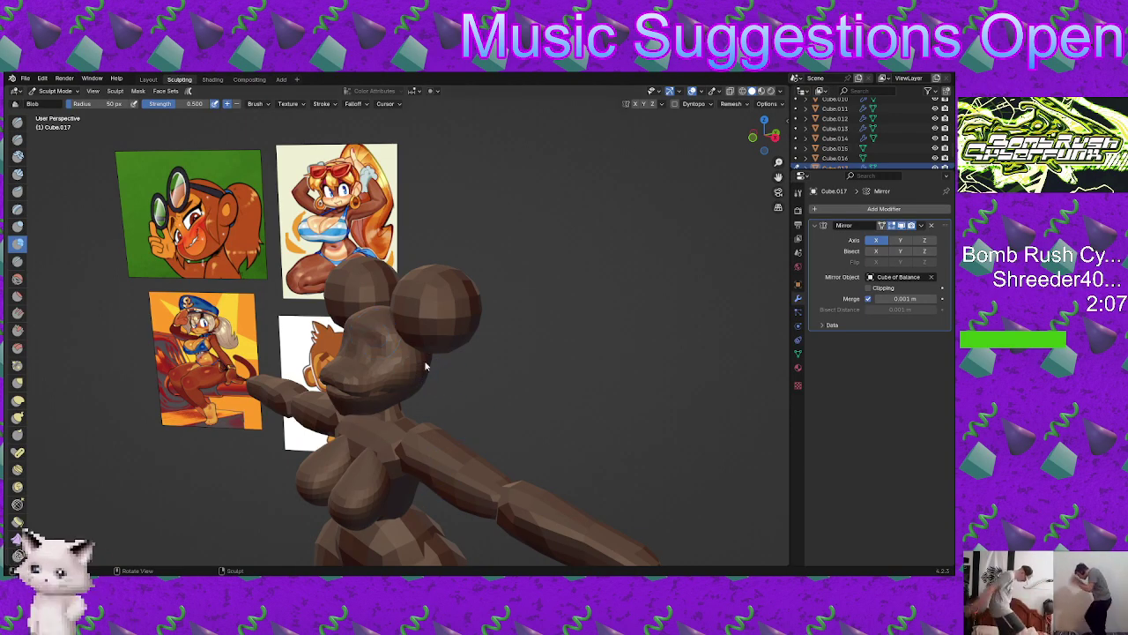
pyautogui.moveTo(499, 354); pyautogui.dragTo(423, 335, button='middle')
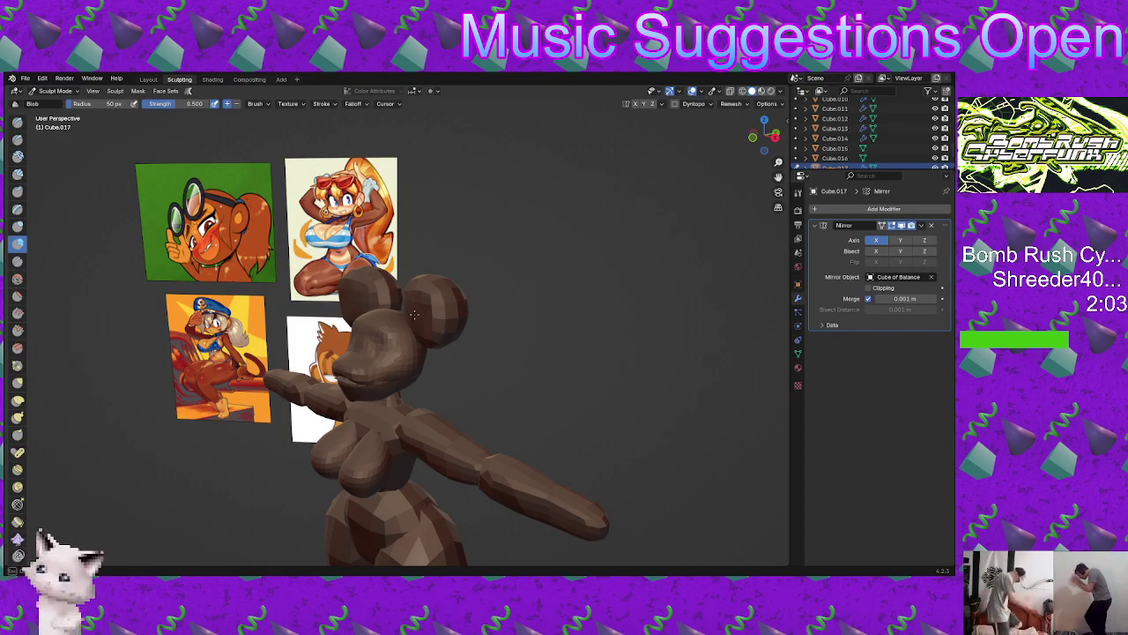
pyautogui.moveTo(450, 340); pyautogui.dragTo(362, 302, button='middle')
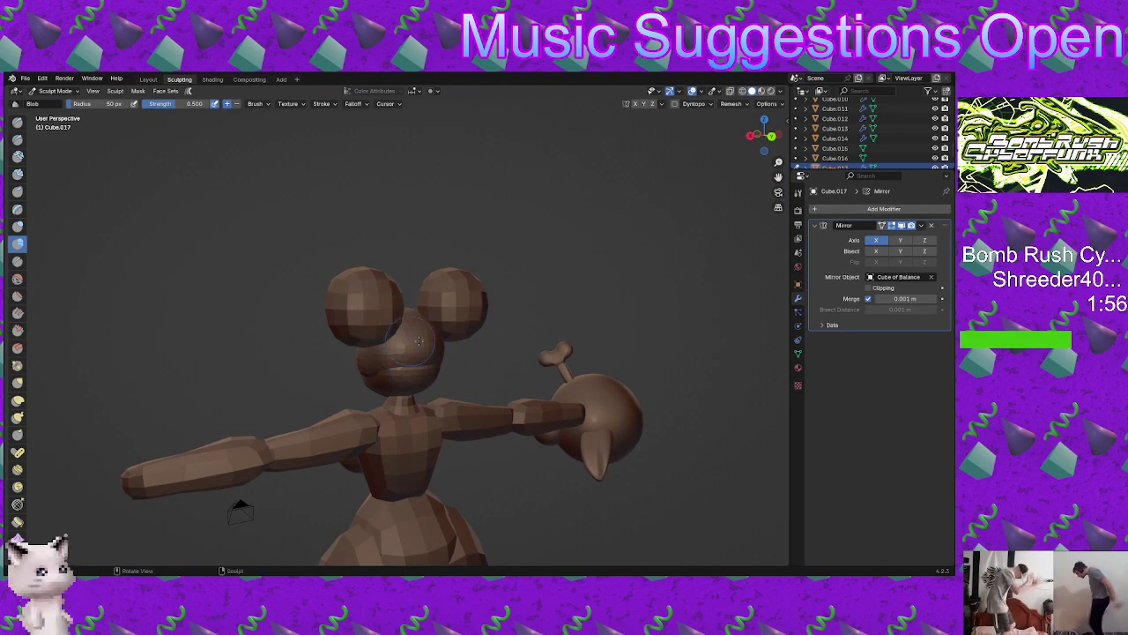
pyautogui.hotkey('ctrl', 'Tab')
pyautogui.click(264, 337)
pyautogui.press('s')
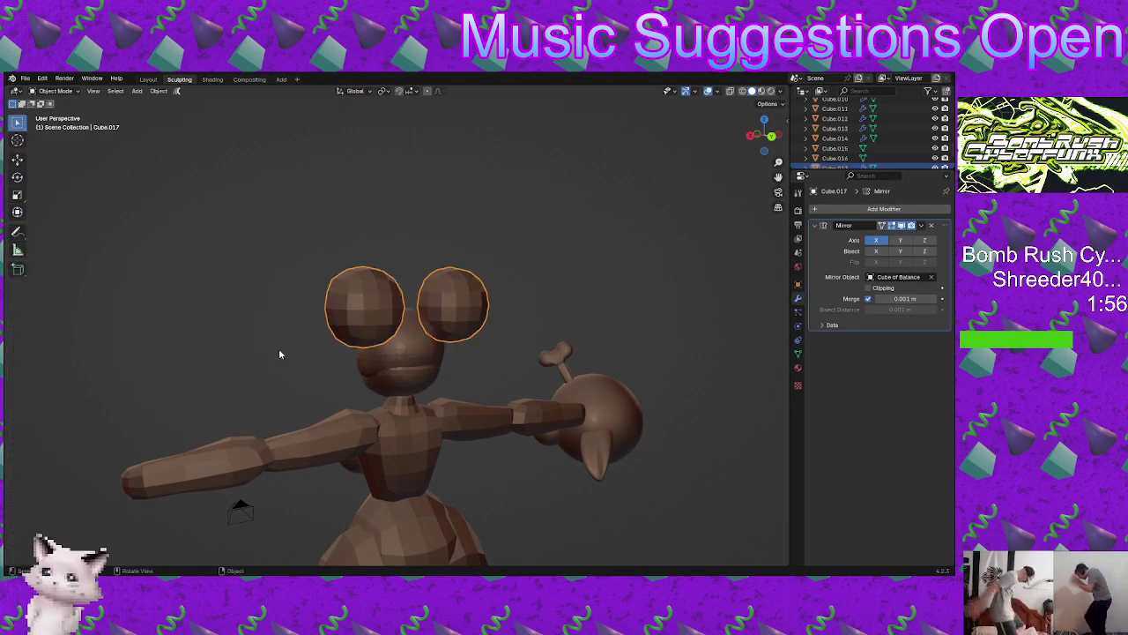
pyautogui.click(434, 319)
# Step: Move the ear spheres along Z and X against the upper sides of the head
pyautogui.press('g')
pyautogui.press('z')
pyautogui.click(422, 339)
pyautogui.press('g')
pyautogui.press('x')
pyautogui.click(481, 346)
# Step: Adjust the depth of the ear spheres along Y and their spacing along X
pyautogui.moveTo(481, 345); pyautogui.dragTo(517, 344, button='middle')
pyautogui.press('g')
pyautogui.press('y')
pyautogui.click(472, 385)
pyautogui.press('g')
pyautogui.press('x')
pyautogui.click(490, 381)
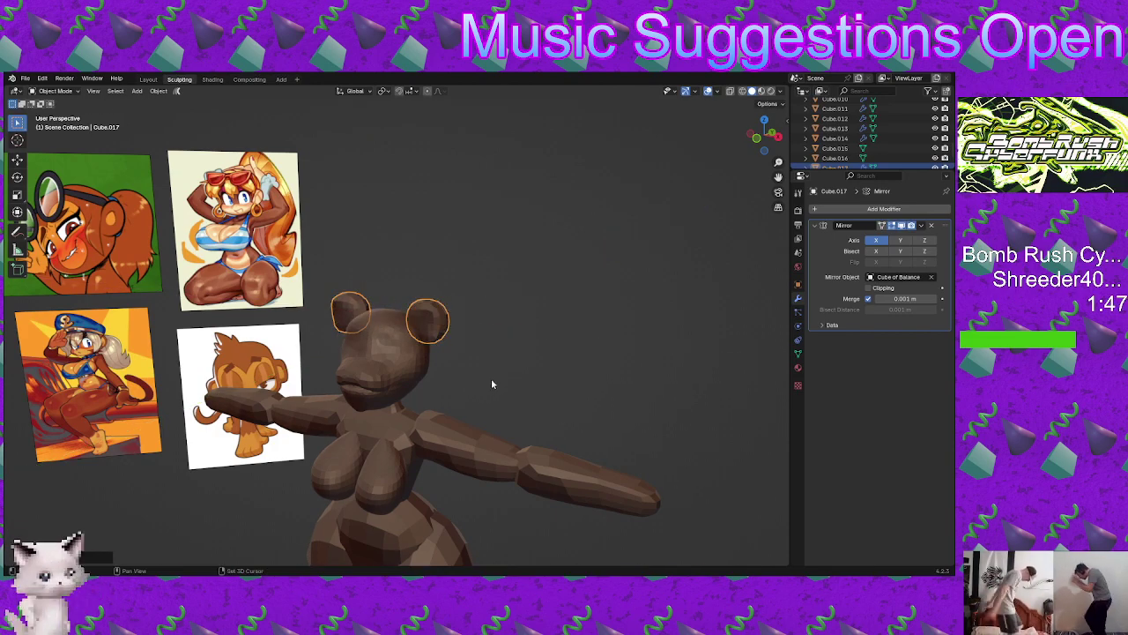
# Step: Lower the ear spheres along Z to the middle of the head's sides and adjust their spacing along X
pyautogui.moveTo(444, 373)
pyautogui.mouseDown(button='middle')
pyautogui.moveTo(487, 358)
pyautogui.moveTo(470, 394)
pyautogui.moveTo(438, 373)
pyautogui.mouseUp(button='middle')
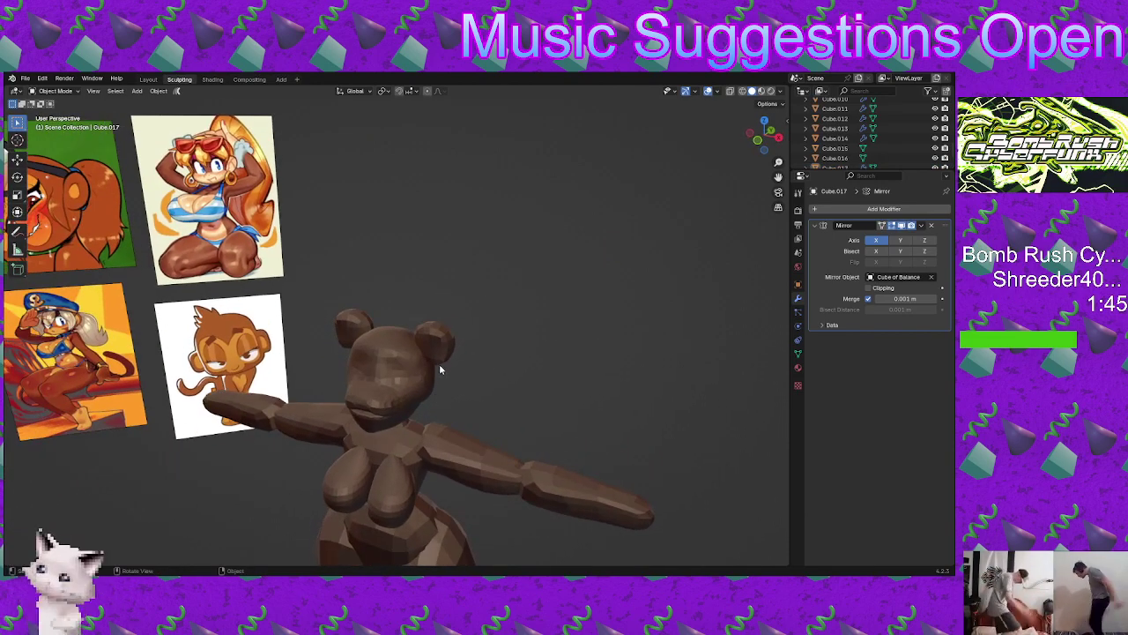
pyautogui.moveTo(509, 379); pyautogui.dragTo(494, 367, button='middle')
pyautogui.press('g')
pyautogui.press('z')
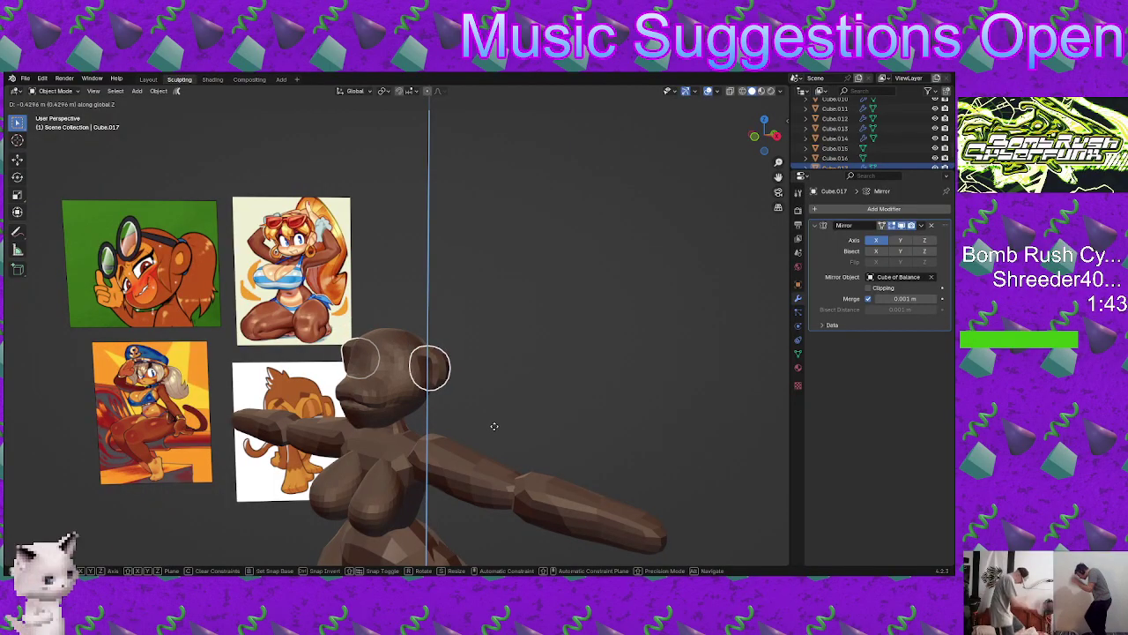
pyautogui.click(494, 428)
pyautogui.click(441, 398)
pyautogui.moveTo(436, 397); pyautogui.dragTo(399, 357, button='middle')
pyautogui.click(459, 369)
pyautogui.press('g')
pyautogui.press('x')
pyautogui.click(460, 379)
# Step: Enter Sculpt Mode on the ears, check them from several sides and choose the Elastic Deform brush
pyautogui.hotkey('alt', 'a')
pyautogui.hotkey('ctrl', 'Tab')
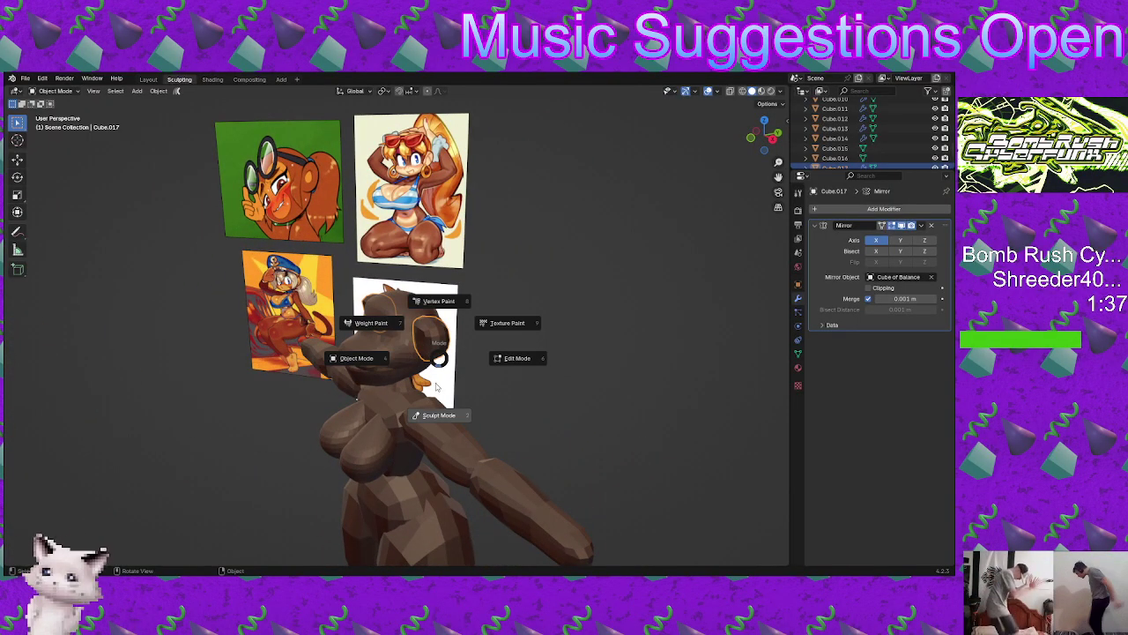
pyautogui.click(453, 435)
pyautogui.moveTo(453, 435)
pyautogui.mouseDown(button='middle')
pyautogui.moveTo(449, 326)
pyautogui.moveTo(440, 382)
pyautogui.moveTo(438, 357)
pyautogui.mouseUp(button='middle')
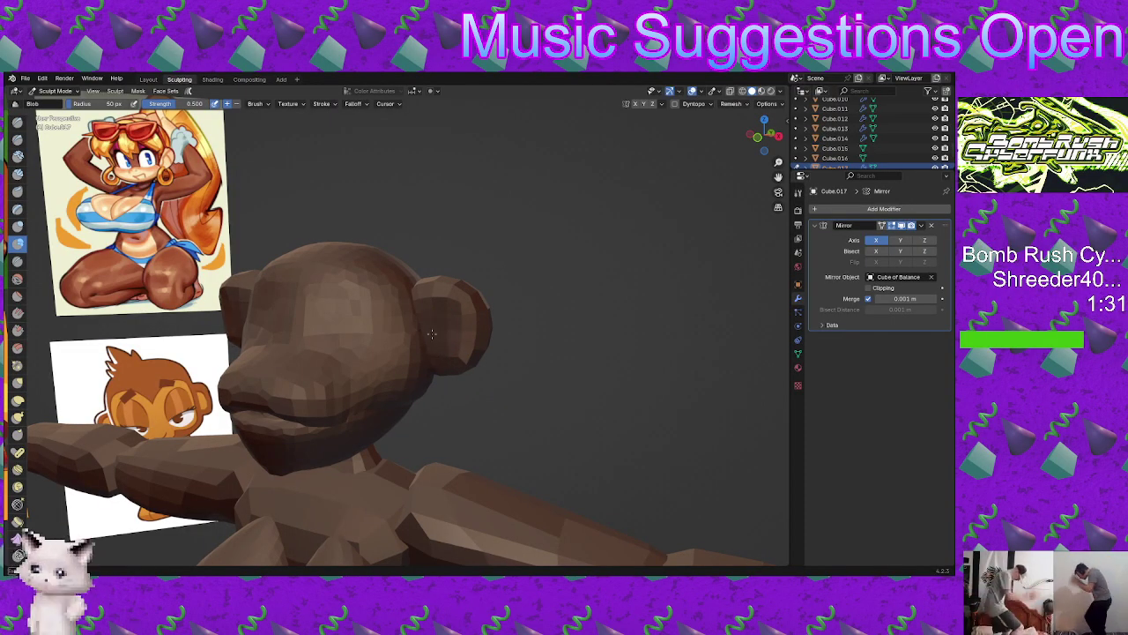
pyautogui.moveTo(427, 333)
pyautogui.mouseDown(button='middle')
pyautogui.moveTo(367, 351)
pyautogui.moveTo(398, 335)
pyautogui.mouseUp(button='middle')
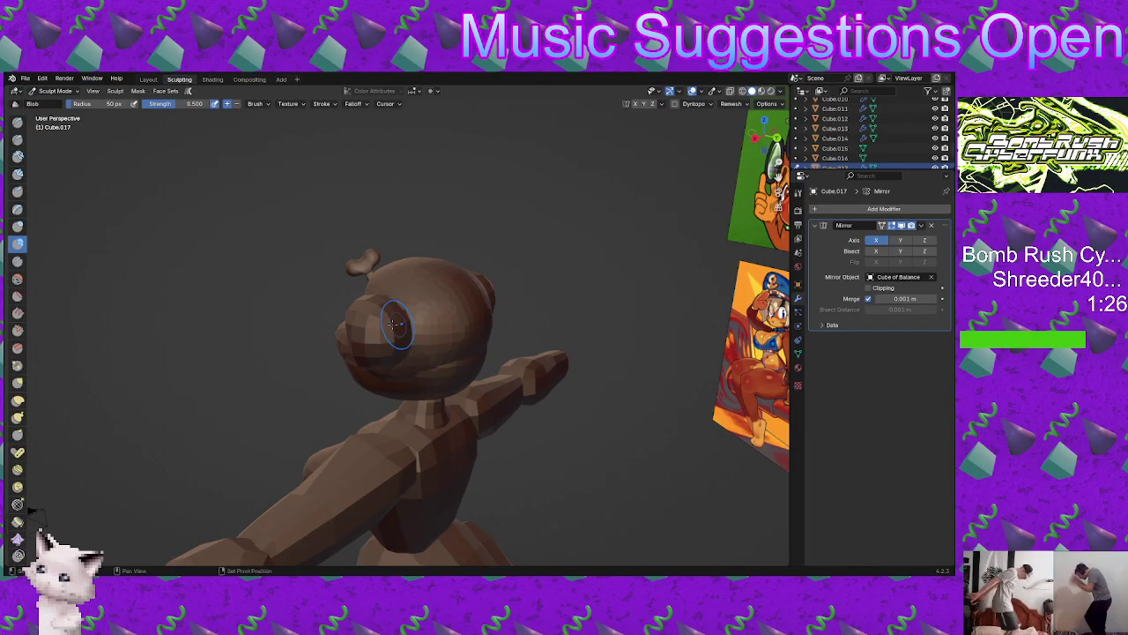
pyautogui.moveTo(394, 363)
pyautogui.mouseDown(button='middle')
pyautogui.moveTo(469, 344)
pyautogui.moveTo(437, 339)
pyautogui.moveTo(448, 370)
pyautogui.moveTo(441, 361)
pyautogui.moveTo(468, 342)
pyautogui.moveTo(472, 371)
pyautogui.moveTo(453, 325)
pyautogui.moveTo(449, 353)
pyautogui.moveTo(385, 404)
pyautogui.moveTo(479, 335)
pyautogui.moveTo(306, 363)
pyautogui.mouseUp(button='middle')
pyautogui.click(14, 407)
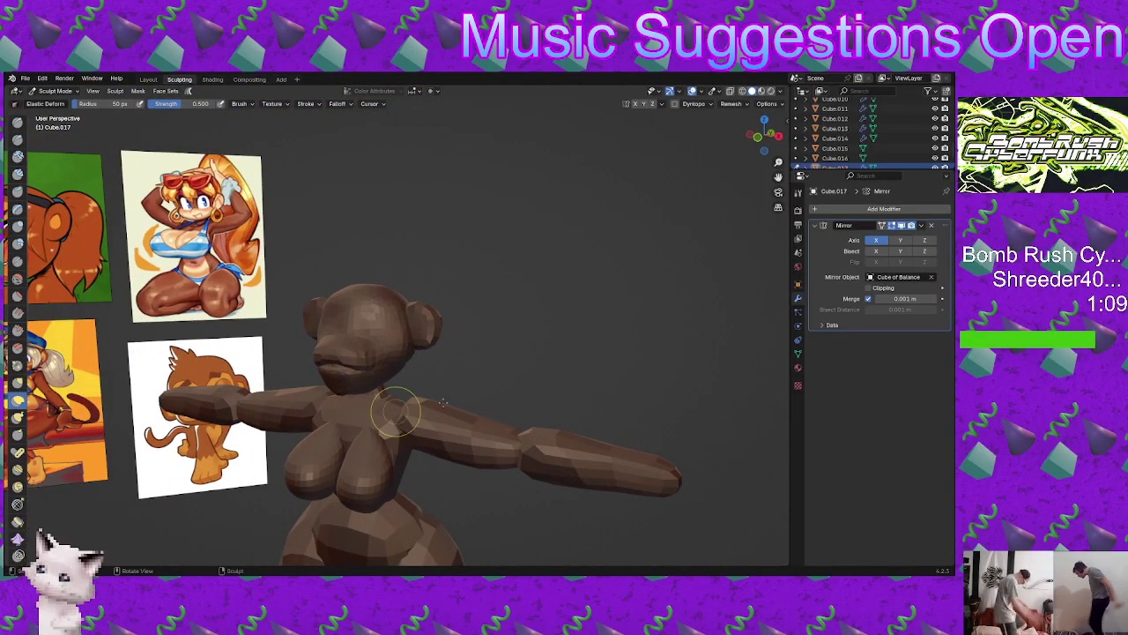
# Step: From the front view, reshape the ears with the Elastic Deform brush and undo the last outward pull
pyautogui.keyDown('alt'); pyautogui.moveTo(525, 395); pyautogui.dragTo(208, 467, button='middle'); pyautogui.keyUp('alt')
pyautogui.keyDown('alt'); pyautogui.moveTo(306, 442); pyautogui.dragTo(564, 436, button='middle'); pyautogui.keyUp('alt')
pyautogui.scroll(2, 489, 362)
pyautogui.moveTo(400, 284); pyautogui.dragTo(406, 301)
pyautogui.scroll(-3, 449, 297)
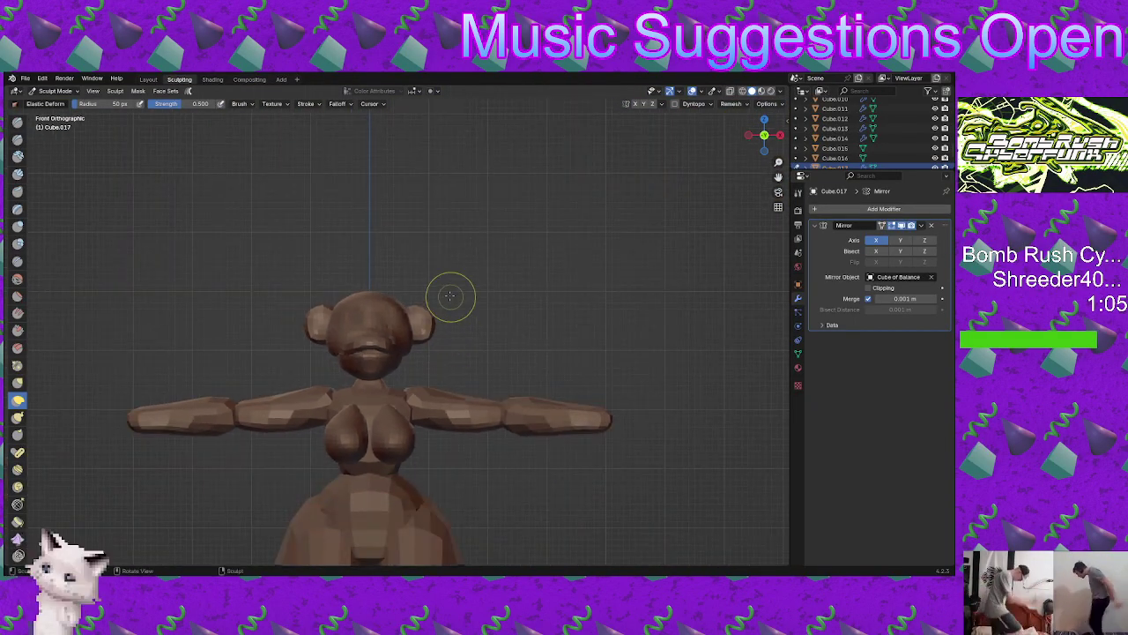
pyautogui.moveTo(440, 310); pyautogui.dragTo(446, 306)
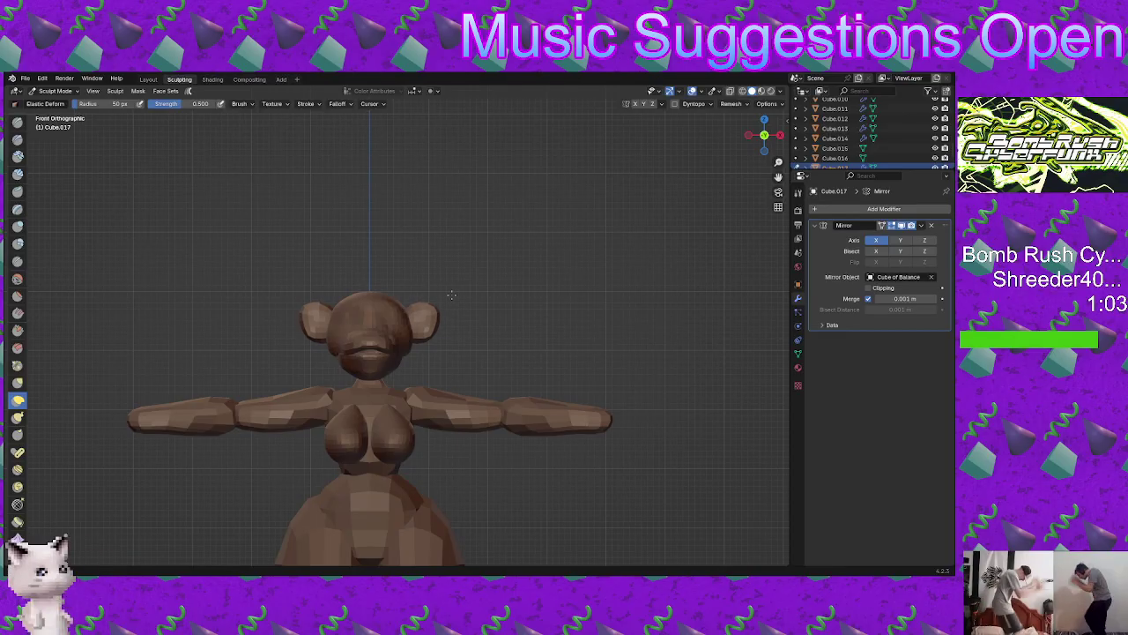
pyautogui.hotkey('ctrl', 'z')
pyautogui.keyDown('ctrl'); pyautogui.moveTo(479, 381); pyautogui.dragTo(479, 339, button='middle'); pyautogui.keyUp('ctrl')
pyautogui.scroll(1, 477, 340)
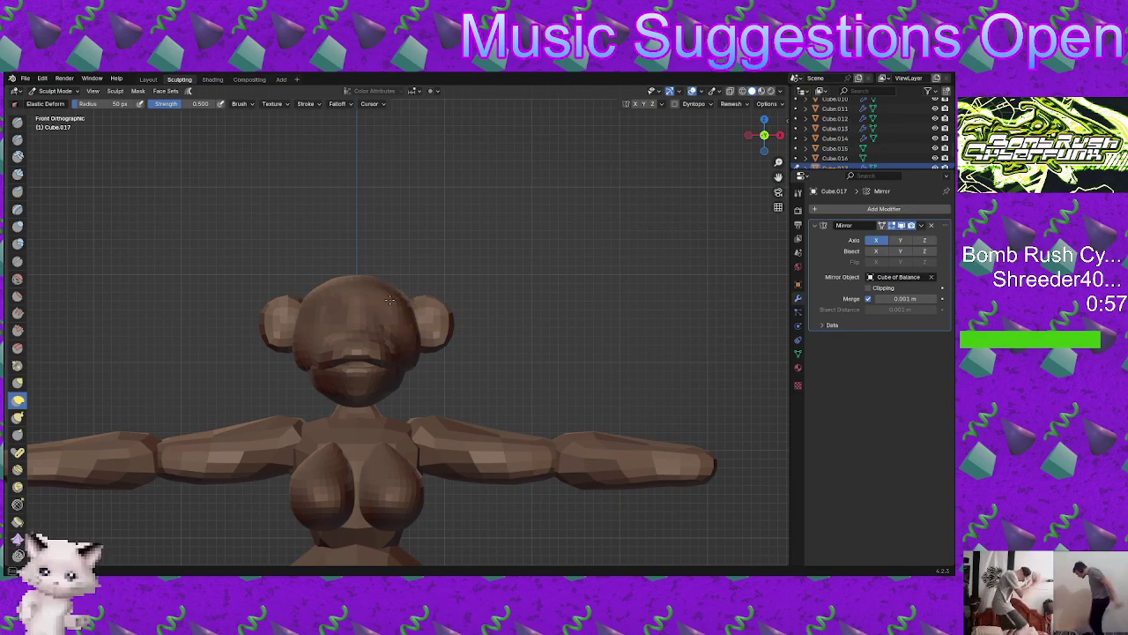
pyautogui.moveTo(406, 319); pyautogui.dragTo(411, 269, button='middle')
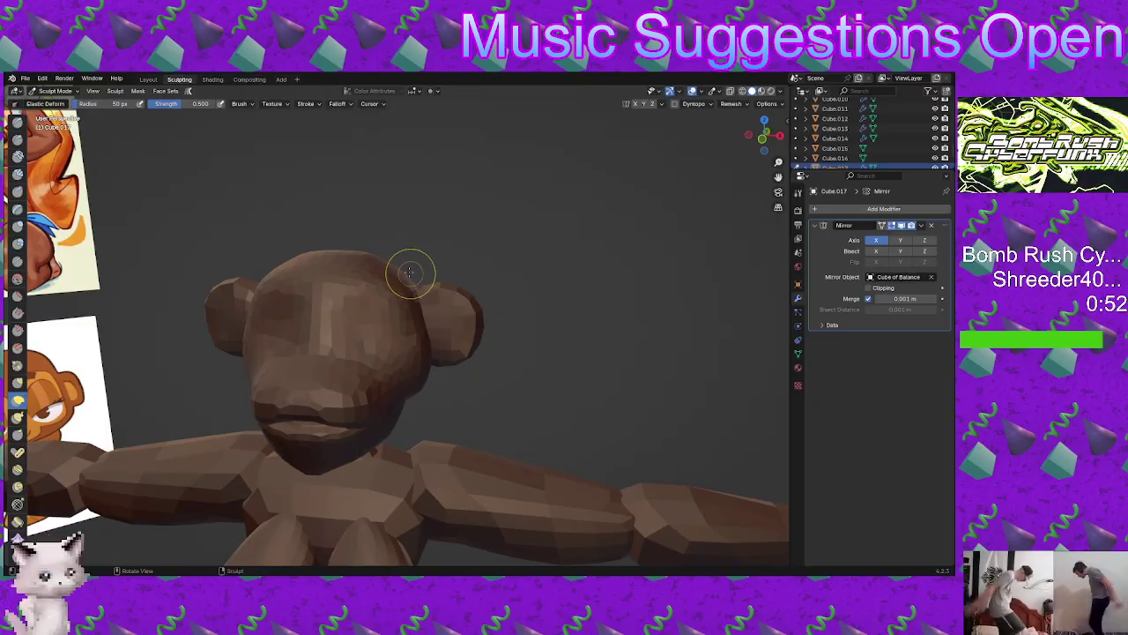
pyautogui.moveTo(423, 344); pyautogui.dragTo(378, 364, button='middle')
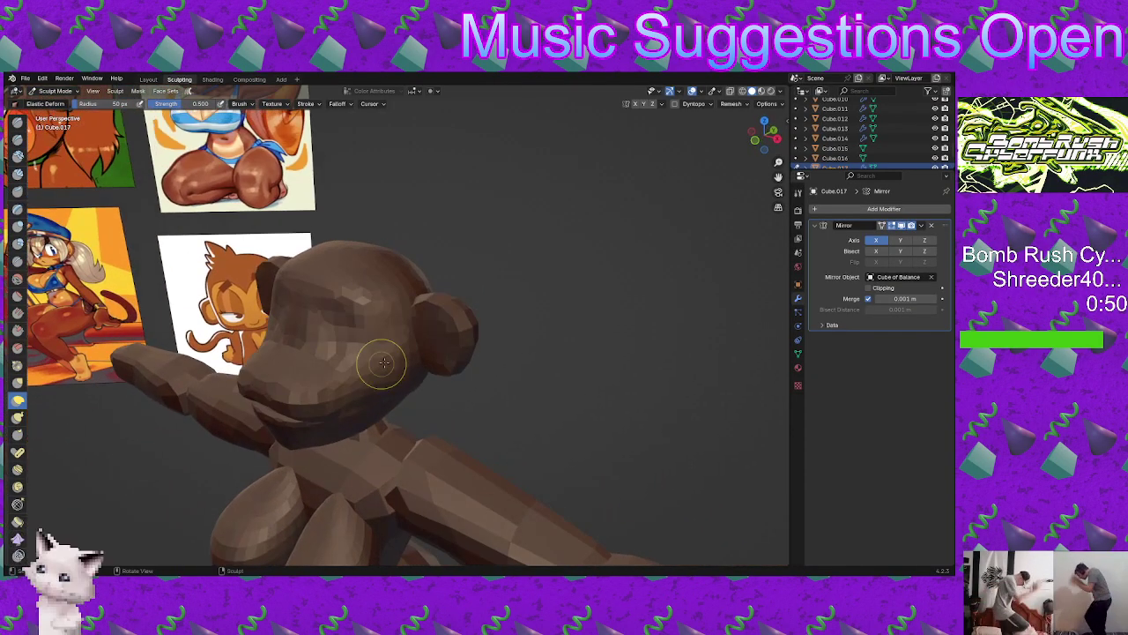
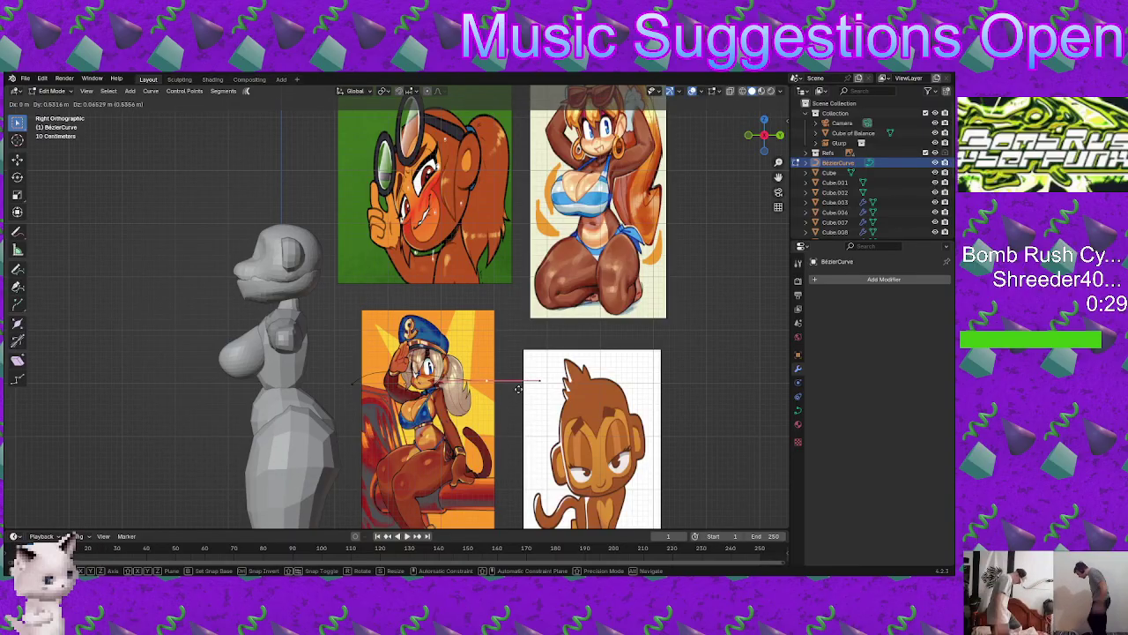
# Step: Place the Bézier curve's outer point behind the character, and rotate and move its near point onto the back of the hips
pyautogui.click(601, 385)
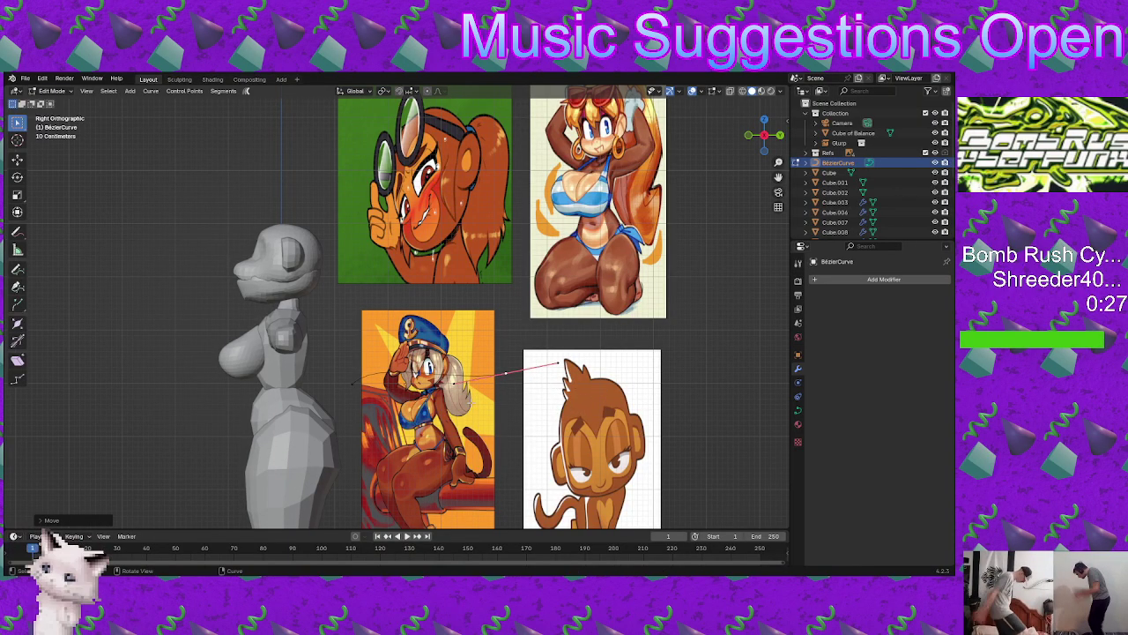
pyautogui.click(349, 394)
pyautogui.press('r')
pyautogui.click(480, 471)
pyautogui.press('g')
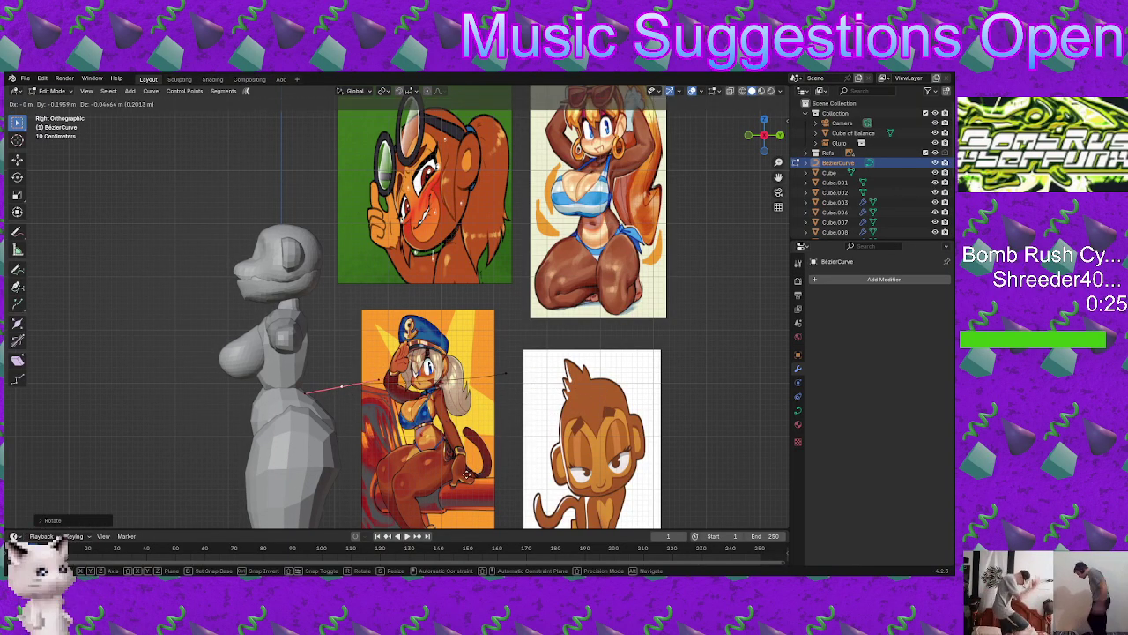
pyautogui.click(441, 488)
pyautogui.press('r')
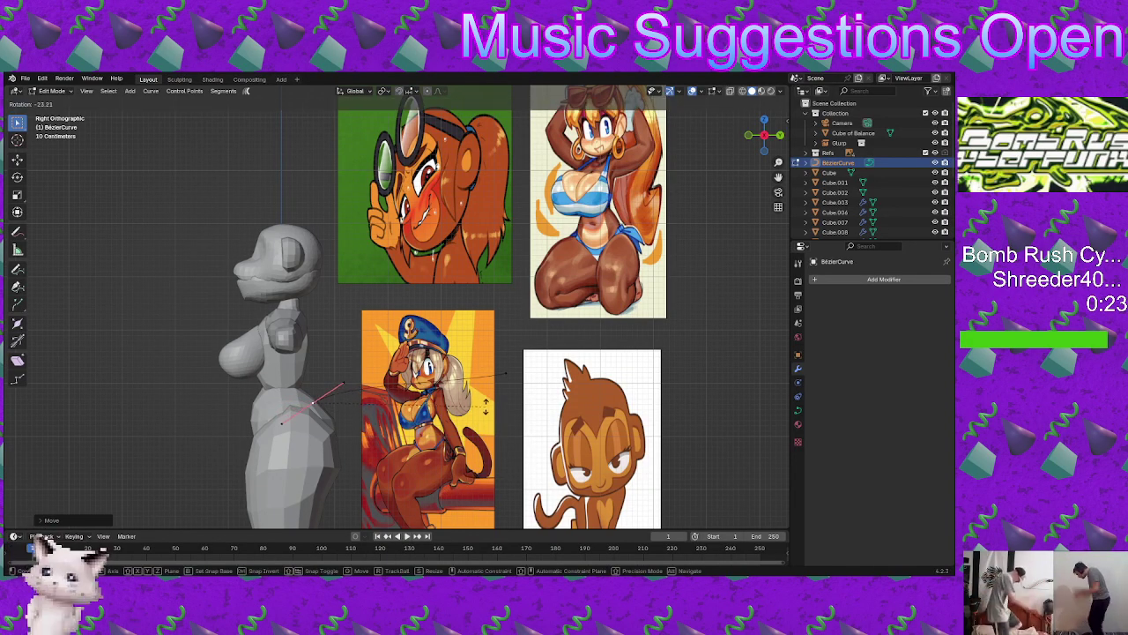
pyautogui.click(486, 403)
# Step: Lower the tail curve's outer point behind the hips and extrude a new point above it
pyautogui.press('g')
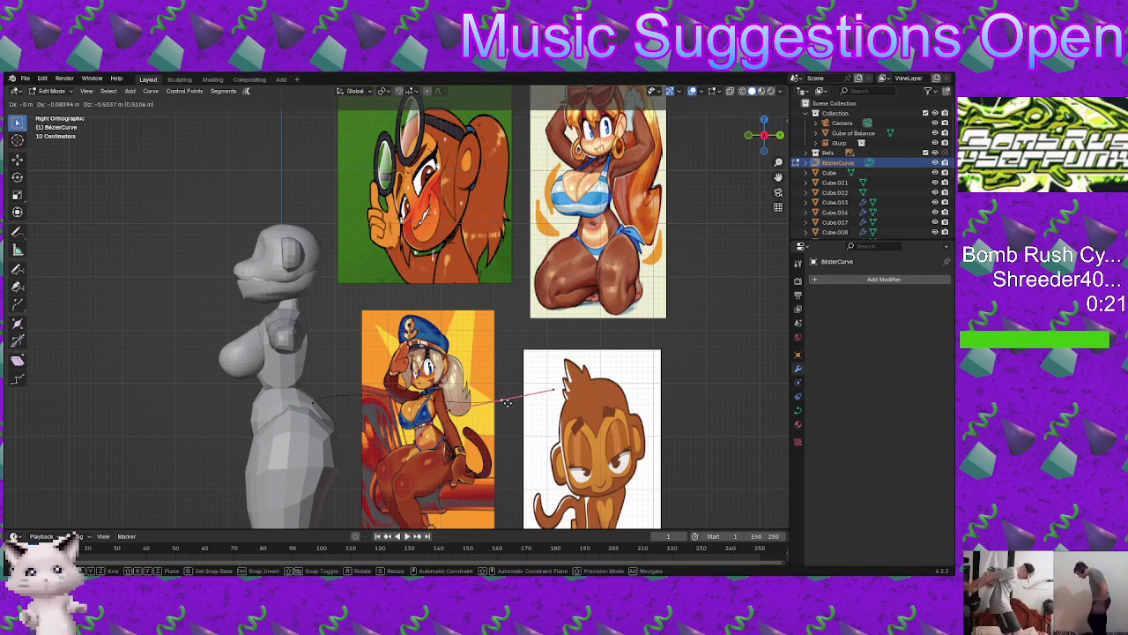
pyautogui.click(579, 423)
pyautogui.press('e')
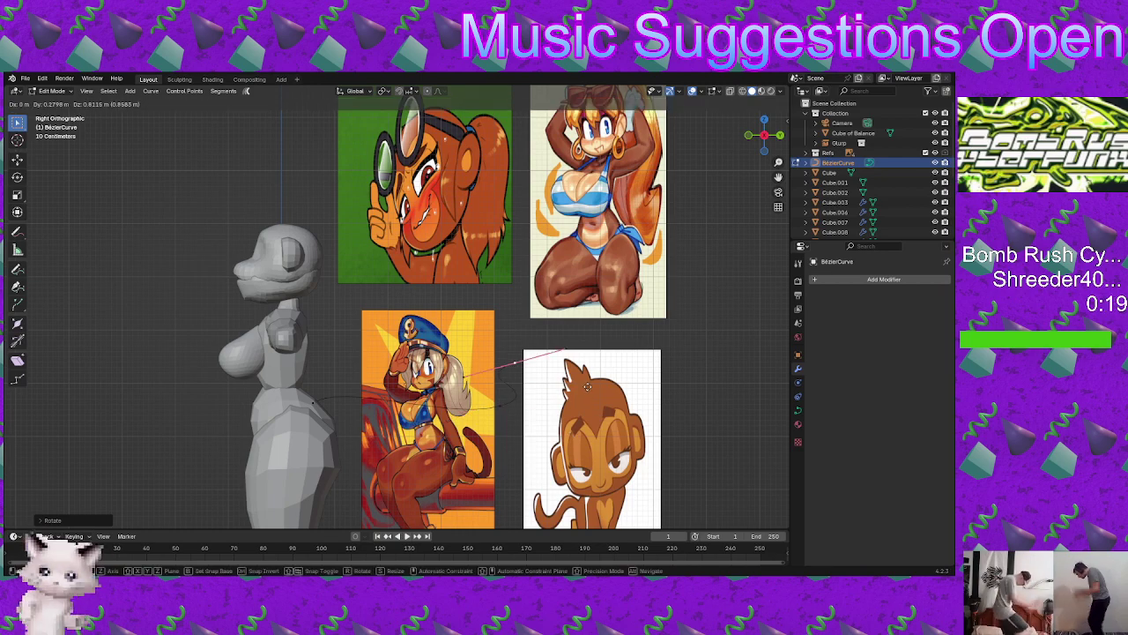
pyautogui.click(567, 365)
# Step: Rotate the tail's new end point and move it inward to form a curl at the tip
pyautogui.press('r')
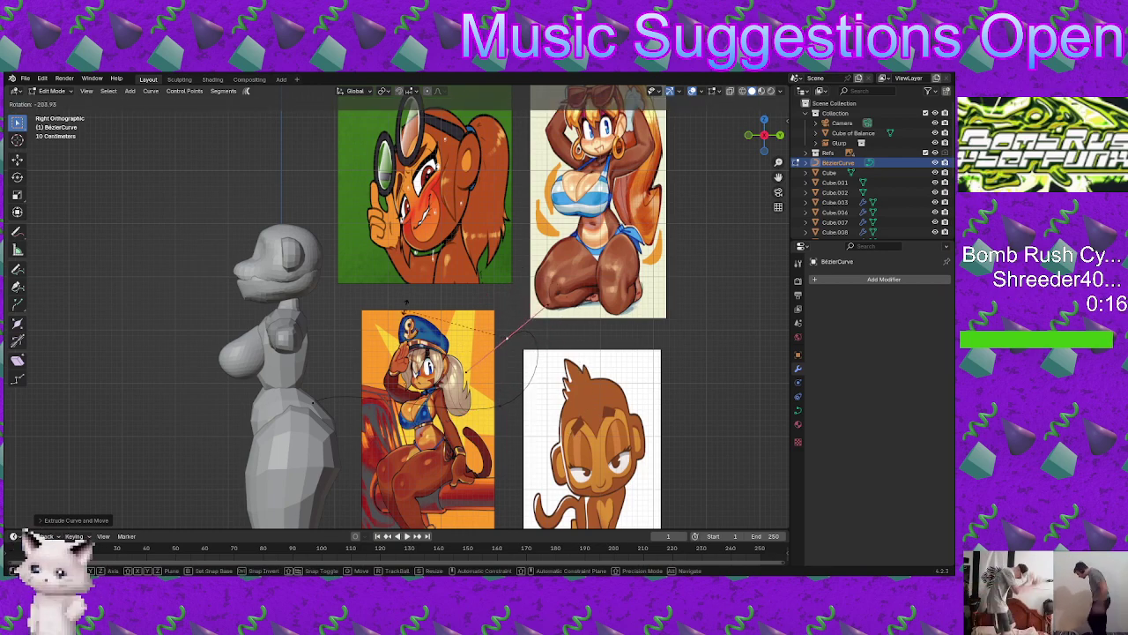
pyautogui.click(421, 293)
pyautogui.press('g')
pyautogui.click(614, 378)
pyautogui.press('r')
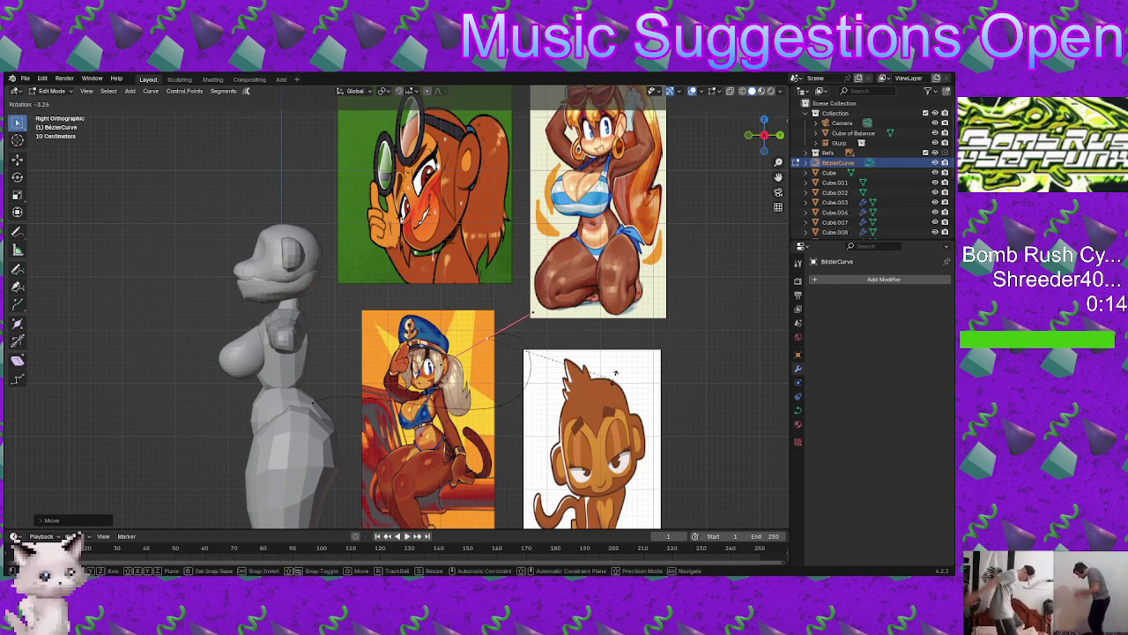
pyautogui.click(614, 368)
pyautogui.press('g')
pyautogui.click(573, 403)
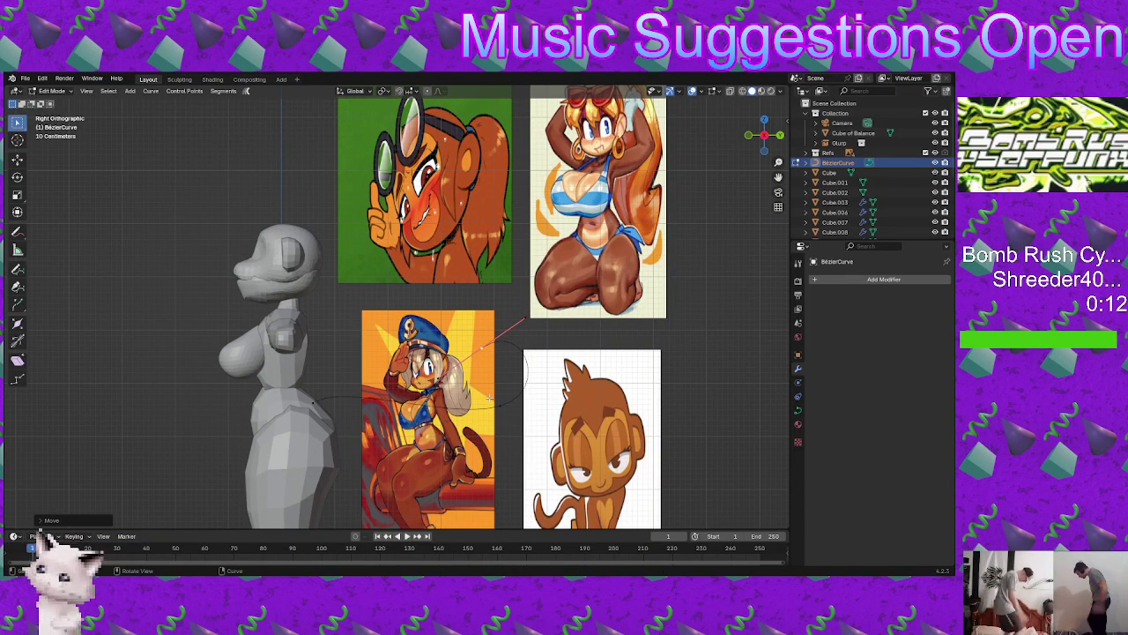
# Step: Return to Object Mode and give the tail curve a round bevel with a depth of 0.2 m
pyautogui.hotkey('ctrl', 'Tab')
pyautogui.click(411, 398)
pyautogui.moveTo(410, 397); pyautogui.dragTo(168, 421, button='middle')
pyautogui.click(798, 409)
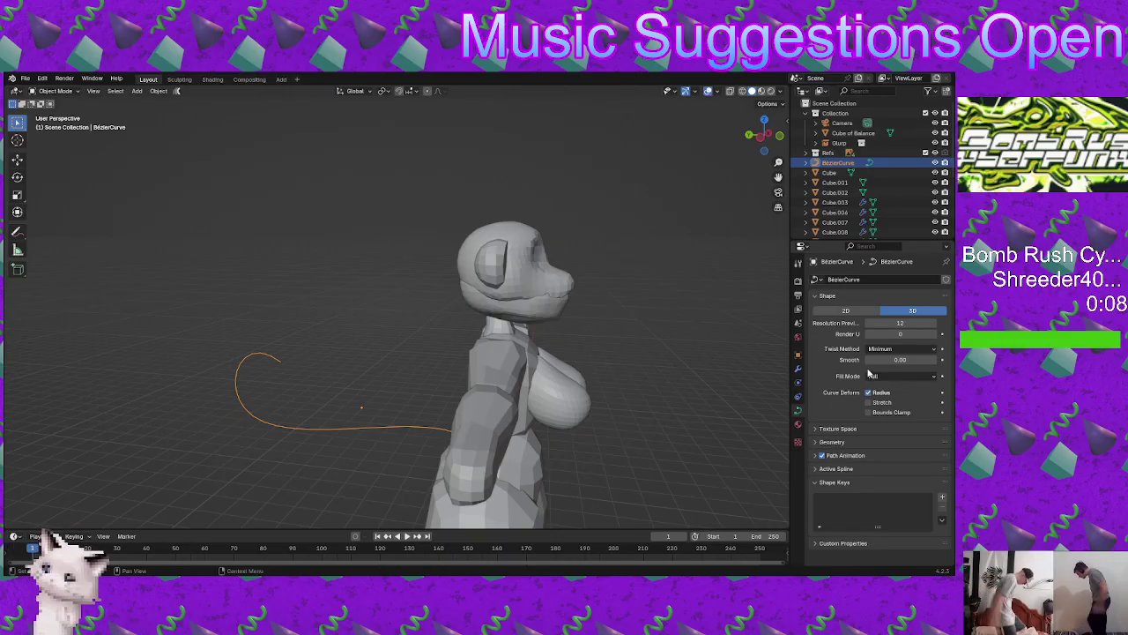
pyautogui.click(817, 442)
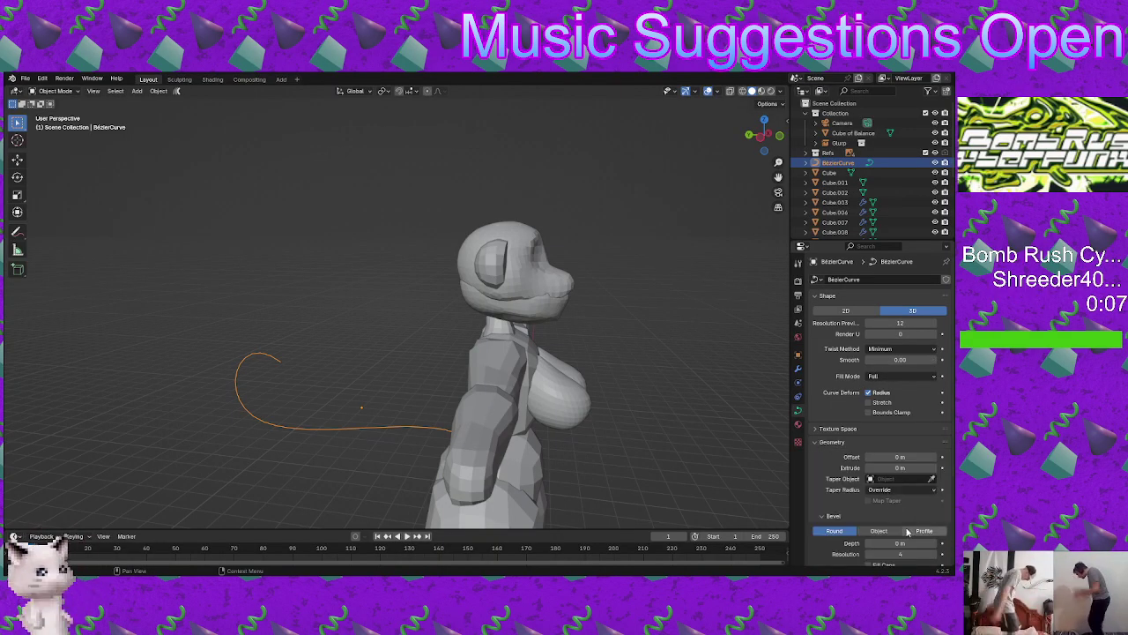
pyautogui.moveTo(936, 547); pyautogui.dragTo(938, 547)
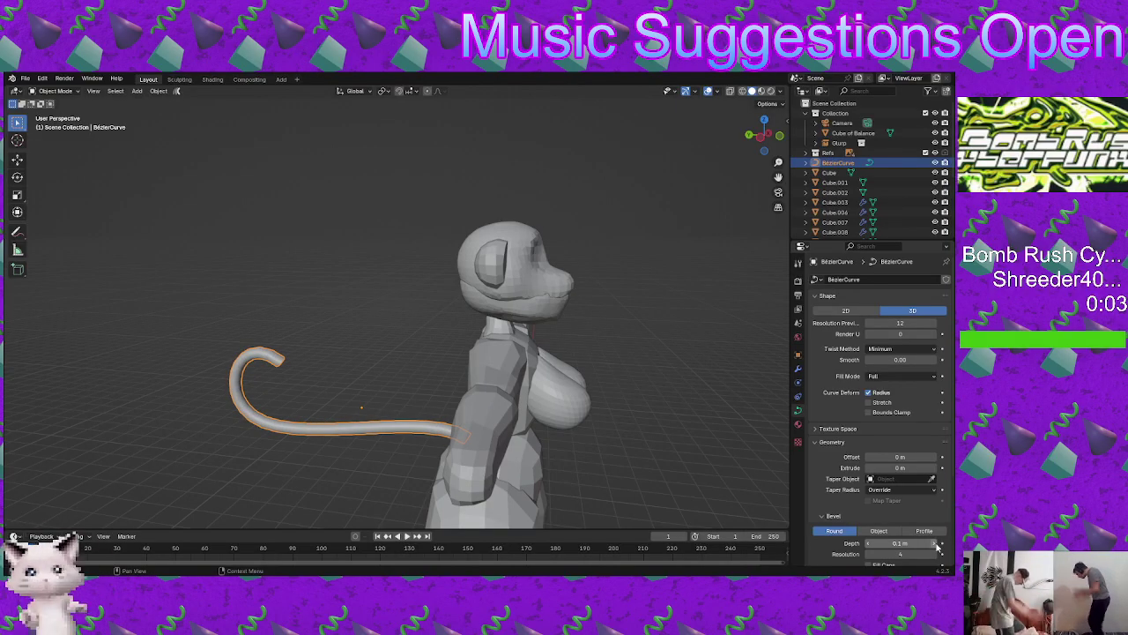
pyautogui.moveTo(403, 359); pyautogui.dragTo(656, 367, button='middle')
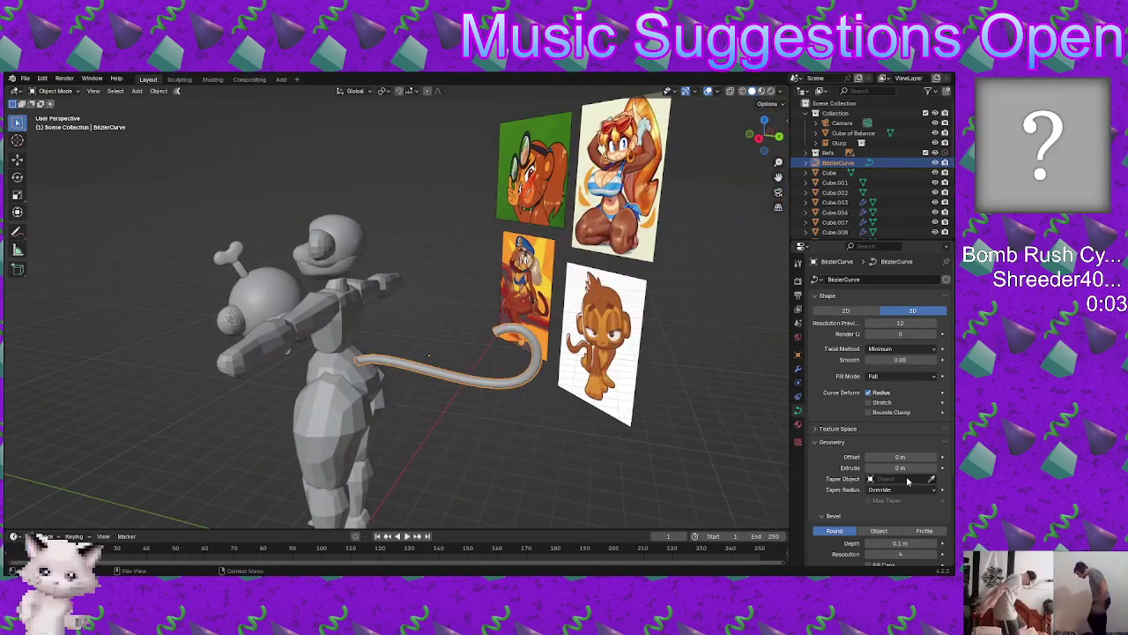
pyautogui.moveTo(934, 544)
pyautogui.mouseDown()
pyautogui.moveTo(949, 543)
pyautogui.moveTo(937, 547)
pyautogui.mouseUp()
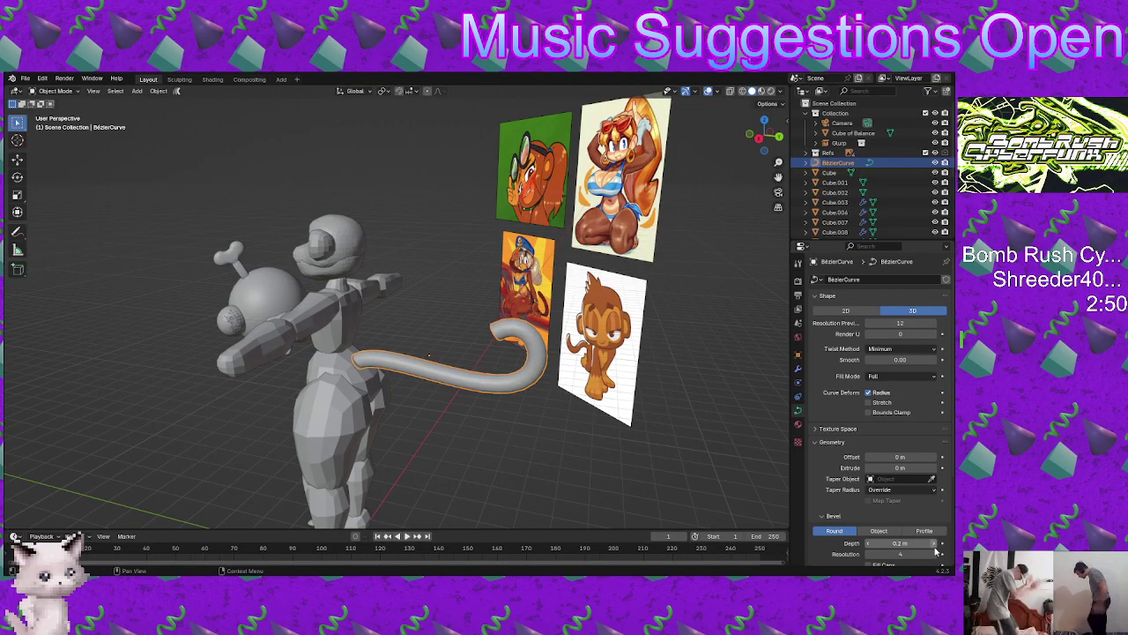
# Step: Enable Fill Caps on the tail curve, deselect everything and save the file
pyautogui.moveTo(449, 390)
pyautogui.mouseDown(button='middle')
pyautogui.moveTo(509, 393)
pyautogui.moveTo(449, 384)
pyautogui.mouseUp(button='middle')
pyautogui.click(509, 393)
pyautogui.click(450, 379)
pyautogui.scroll(-4, 785, 430)
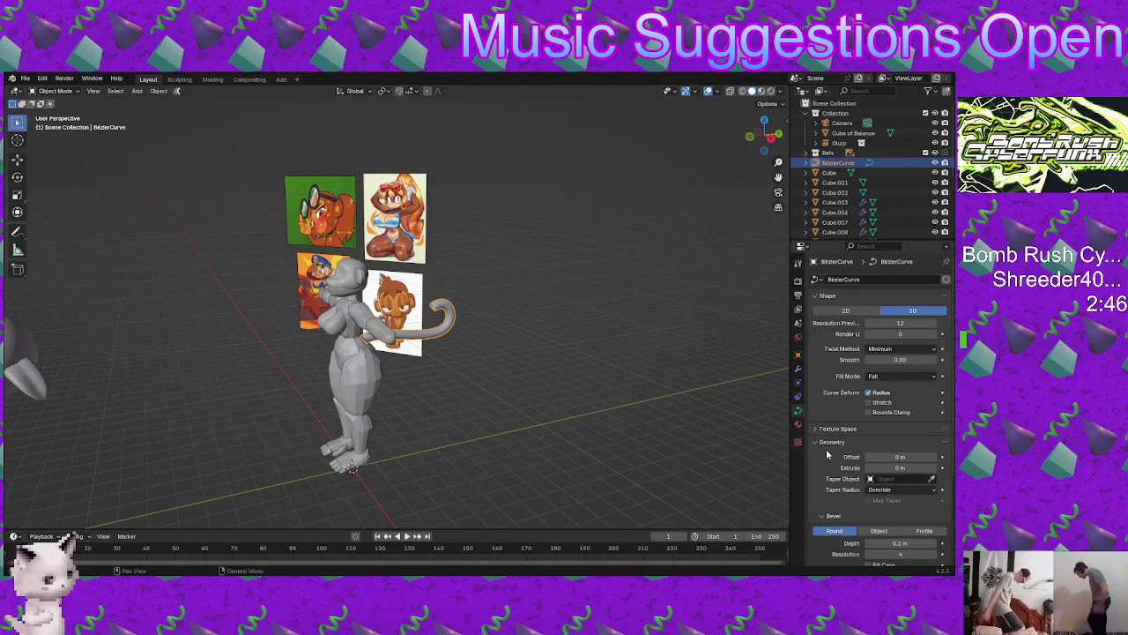
pyautogui.scroll(-3, 839, 484)
pyautogui.click(869, 486)
pyautogui.hotkey('alt', 'a')
pyautogui.moveTo(353, 327); pyautogui.dragTo(469, 331, button='middle')
pyautogui.scroll(3, 431, 365)
pyautogui.hotkey('ctrl', 's')
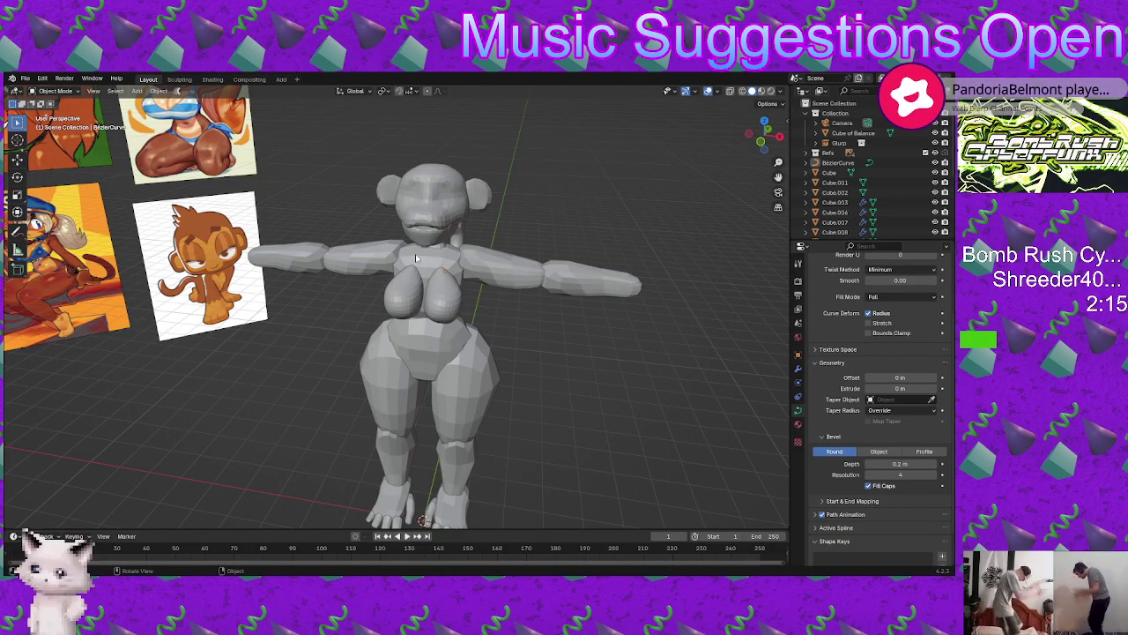
# Step: Add a cube mesh and move it out beside the character's feet, below the outstretched arm
pyautogui.moveTo(456, 229); pyautogui.dragTo(494, 229, button='middle')
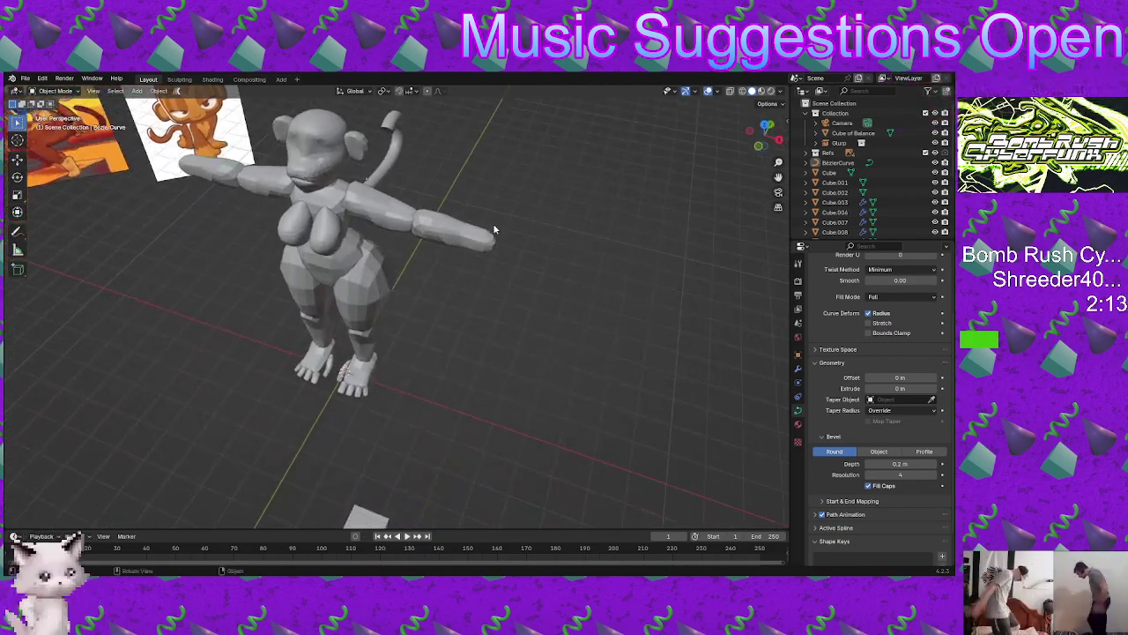
pyautogui.hotkey('shift', 'a')
pyautogui.moveTo(491, 216)
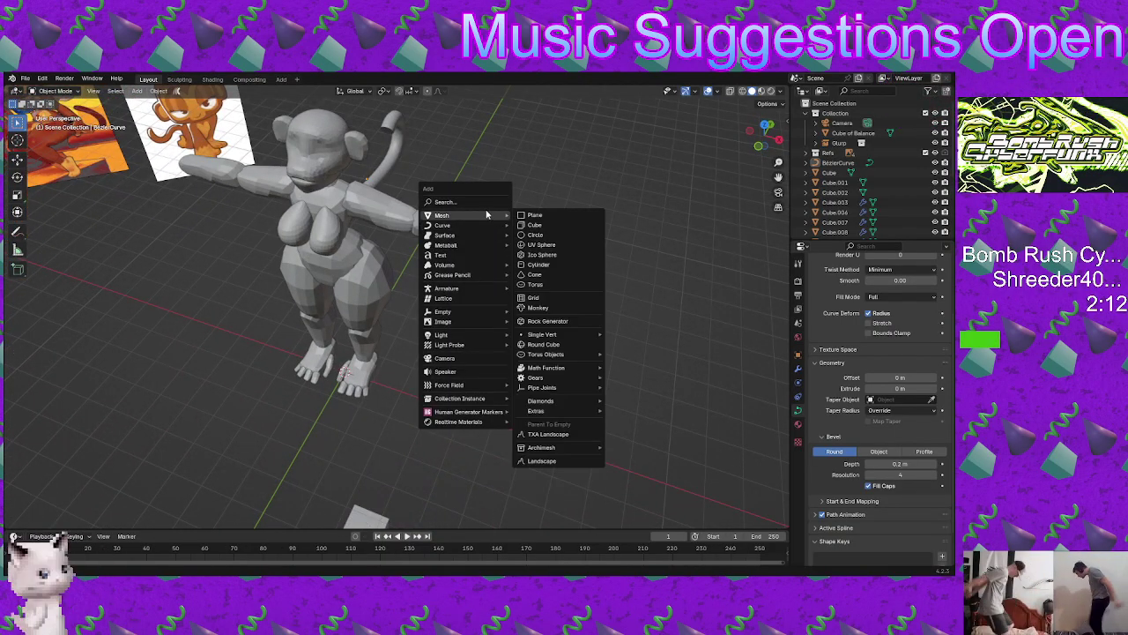
pyautogui.click(564, 231)
pyautogui.press('g')
pyautogui.click(692, 315)
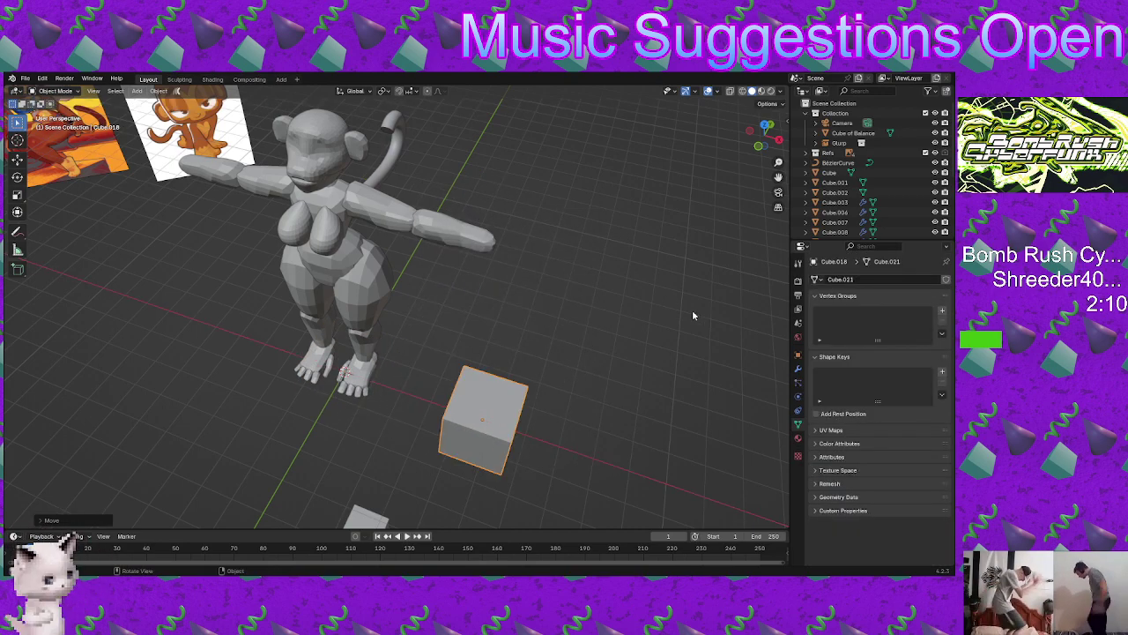
# Step: Add a Subdivision Surface modifier with viewport level 2 to the new cube and apply it
pyautogui.click(798, 381)
pyautogui.click(797, 369)
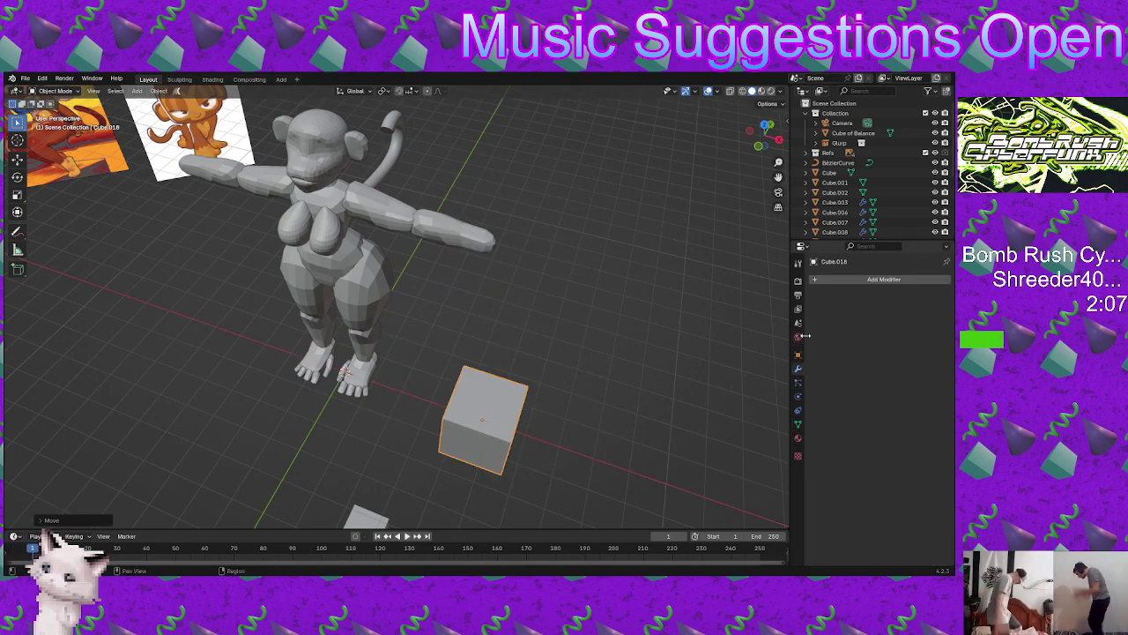
pyautogui.click(819, 281)
pyautogui.press('space')
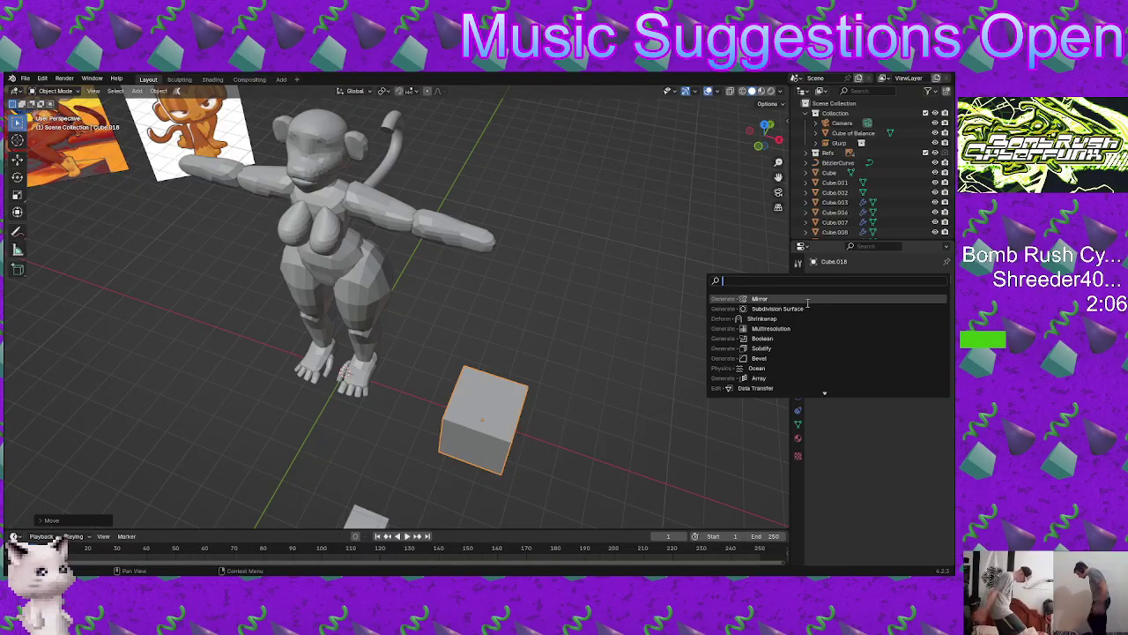
pyautogui.click(778, 309)
pyautogui.moveTo(723, 370); pyautogui.dragTo(716, 296, button='middle')
pyautogui.click(941, 325)
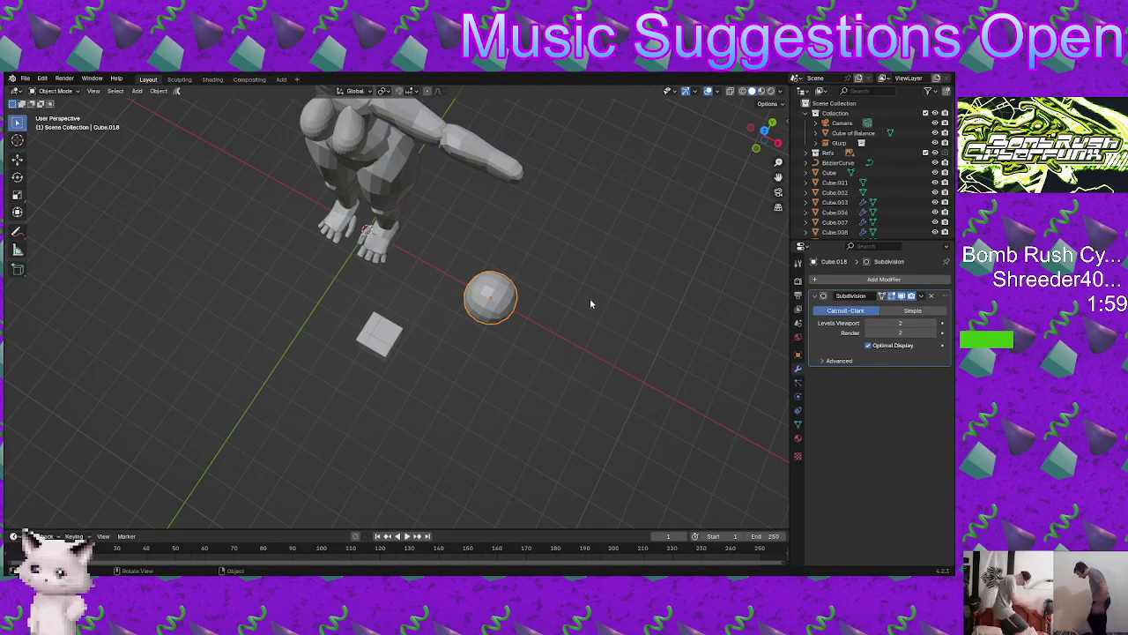
pyautogui.moveTo(590, 302); pyautogui.dragTo(599, 271, button='middle')
pyautogui.moveTo(495, 247); pyautogui.dragTo(496, 216, button='middle')
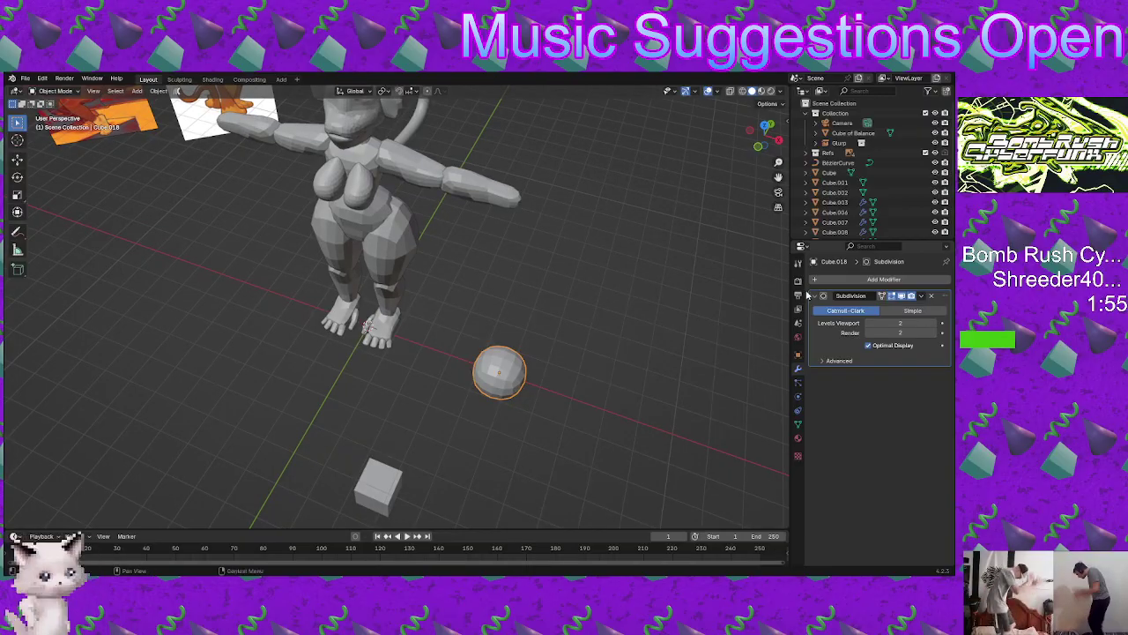
pyautogui.hotkey('ctrl', 'a')
# Step: Raise the rounded cube along Z to the end of the character's arm
pyautogui.moveTo(633, 342); pyautogui.dragTo(627, 305, button='middle')
pyautogui.press('g')
pyautogui.press('z')
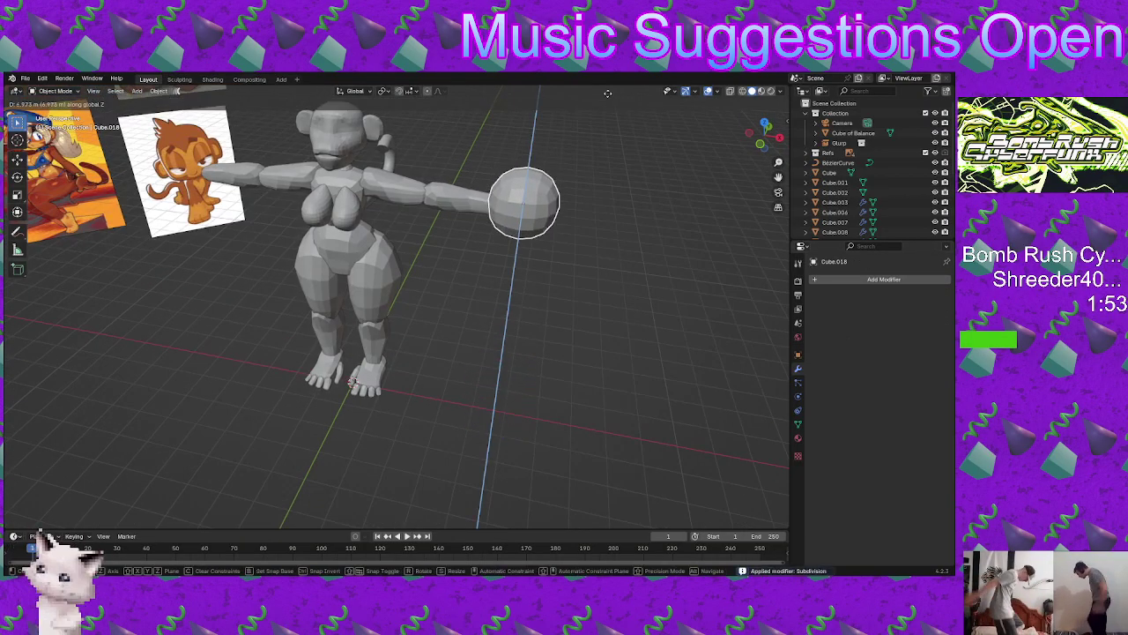
pyautogui.click(612, 149)
pyautogui.moveTo(612, 153); pyautogui.dragTo(610, 227, button='middle')
# Step: Add an X-axis Mirror modifier to the hand sphere with Cube of Balance as the mirror object
pyautogui.click(833, 280)
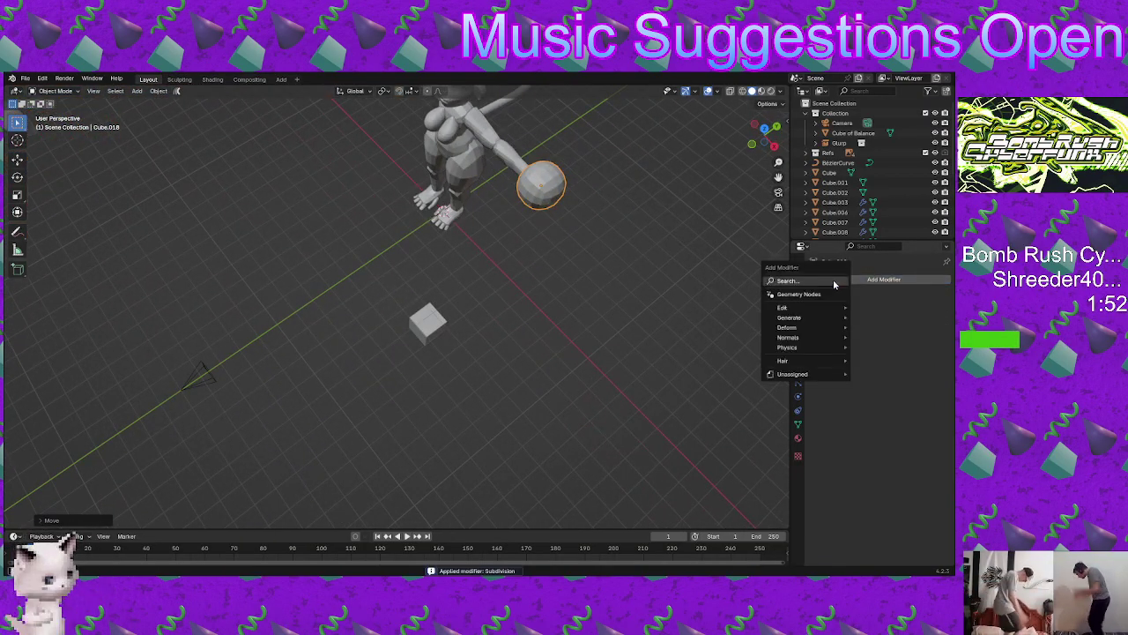
pyautogui.click(834, 280)
pyautogui.click(759, 309)
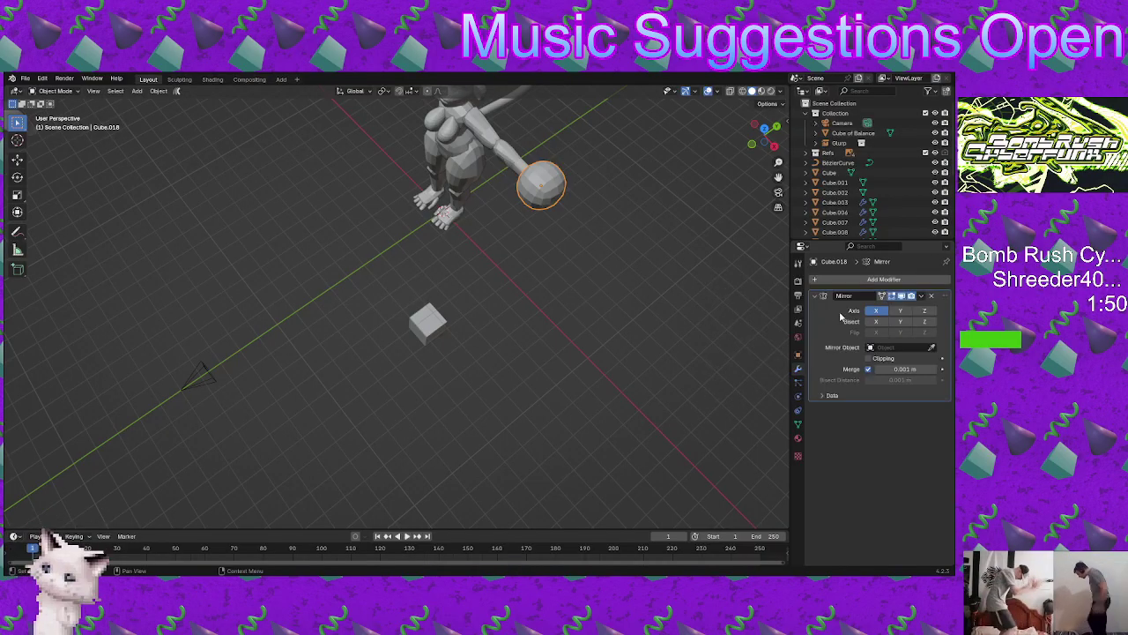
pyautogui.click(428, 319)
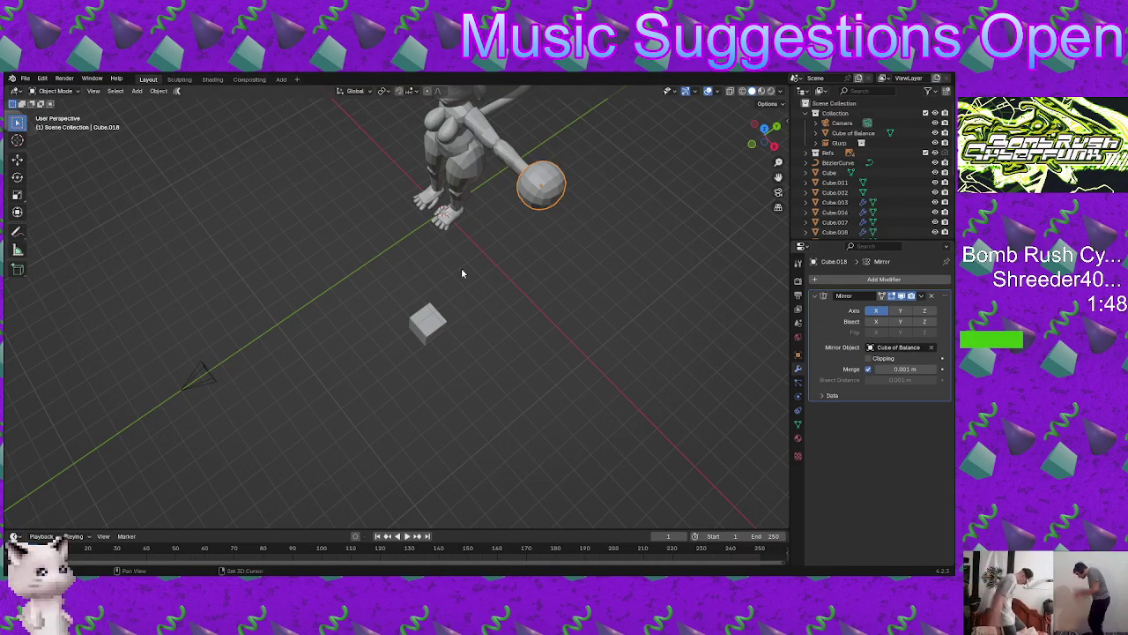
pyautogui.moveTo(461, 270); pyautogui.dragTo(432, 220, button='middle')
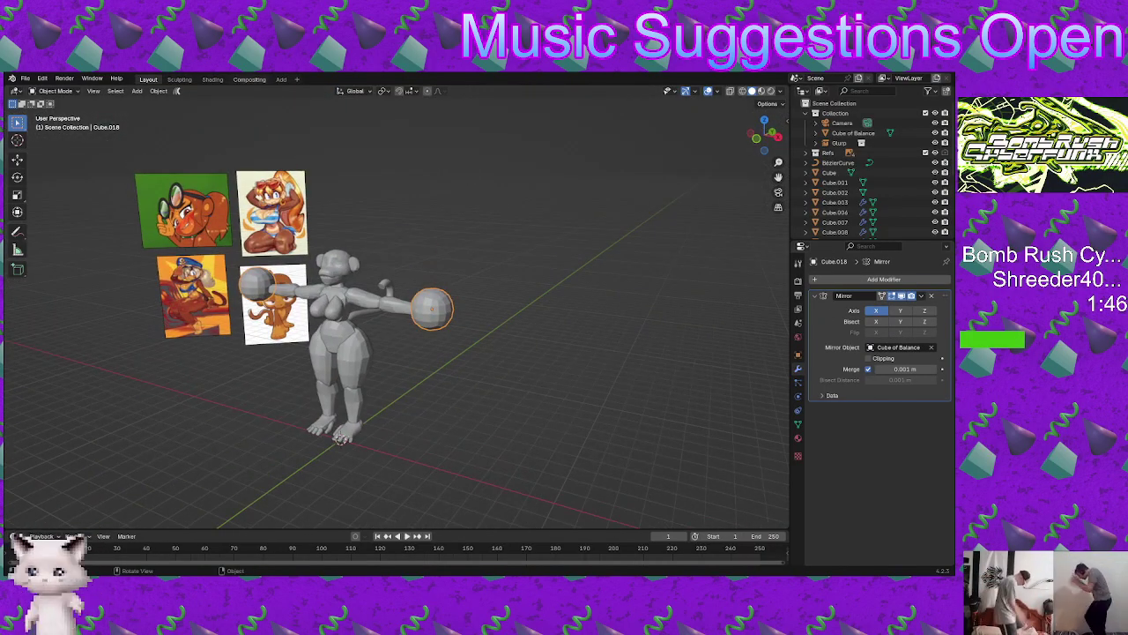
# Step: Switch to the Sculpting workspace and smooth the hand sphere down into a smaller, flatter hand block
pyautogui.click(188, 79)
pyautogui.moveTo(482, 273)
pyautogui.mouseDown(button='middle')
pyautogui.moveTo(512, 297)
pyautogui.moveTo(413, 263)
pyautogui.mouseUp(button='middle')
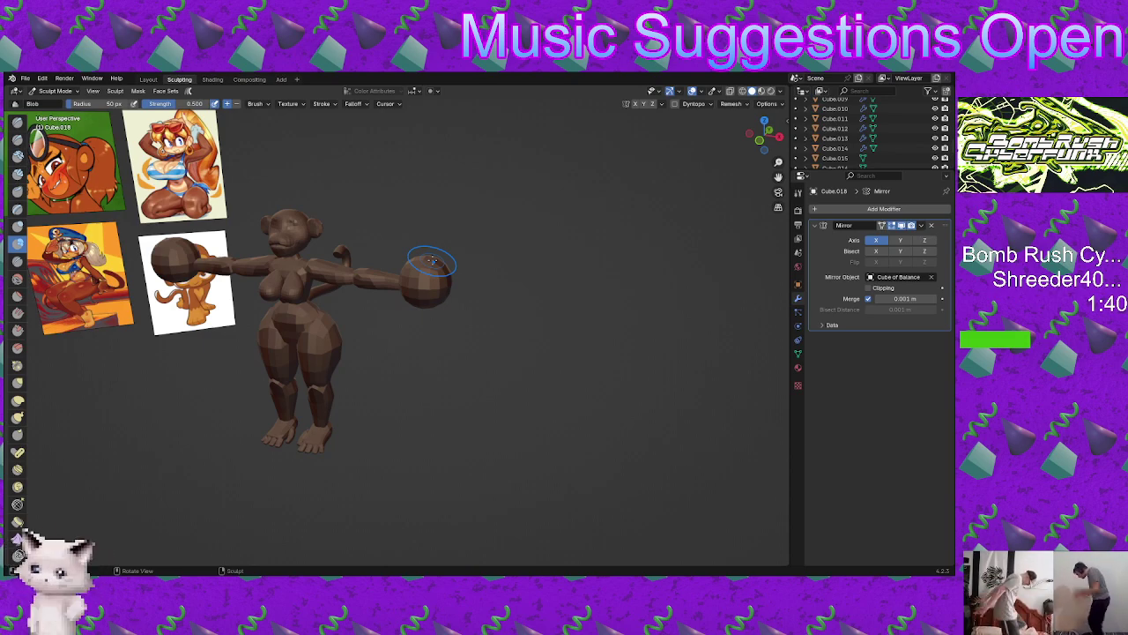
pyautogui.moveTo(471, 370); pyautogui.dragTo(446, 315, button='middle')
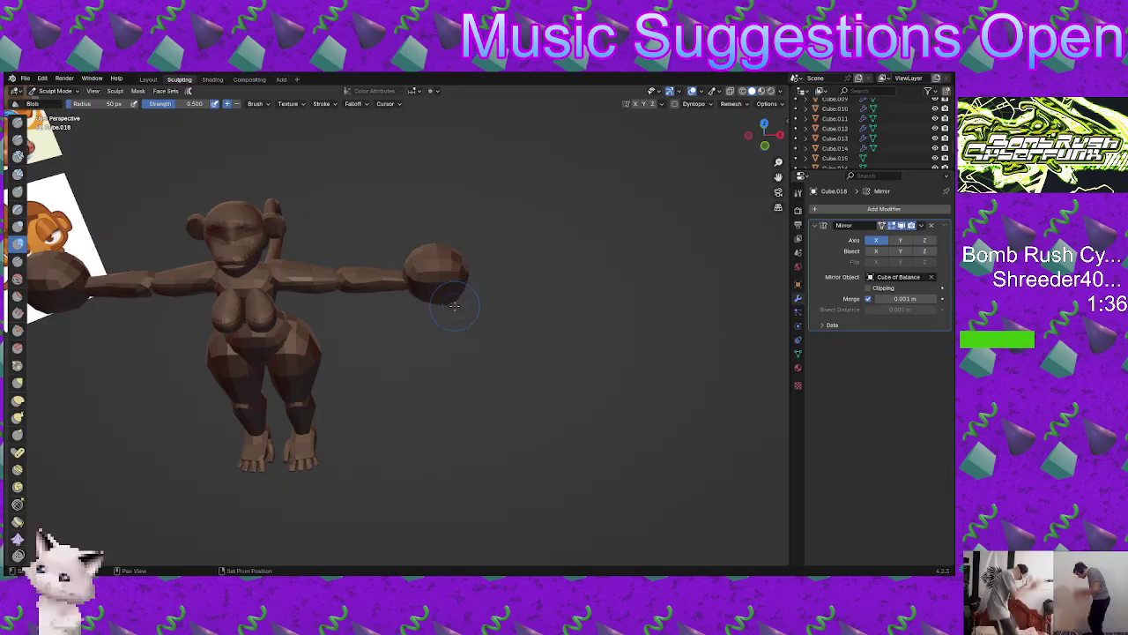
pyautogui.moveTo(455, 306); pyautogui.dragTo(441, 267, button='middle')
pyautogui.moveTo(449, 273); pyautogui.dragTo(430, 283)
pyautogui.moveTo(431, 283)
pyautogui.mouseDown(button='middle')
pyautogui.moveTo(439, 326)
pyautogui.moveTo(430, 284)
pyautogui.moveTo(436, 300)
pyautogui.moveTo(444, 267)
pyautogui.moveTo(431, 264)
pyautogui.moveTo(386, 309)
pyautogui.mouseUp(button='middle')
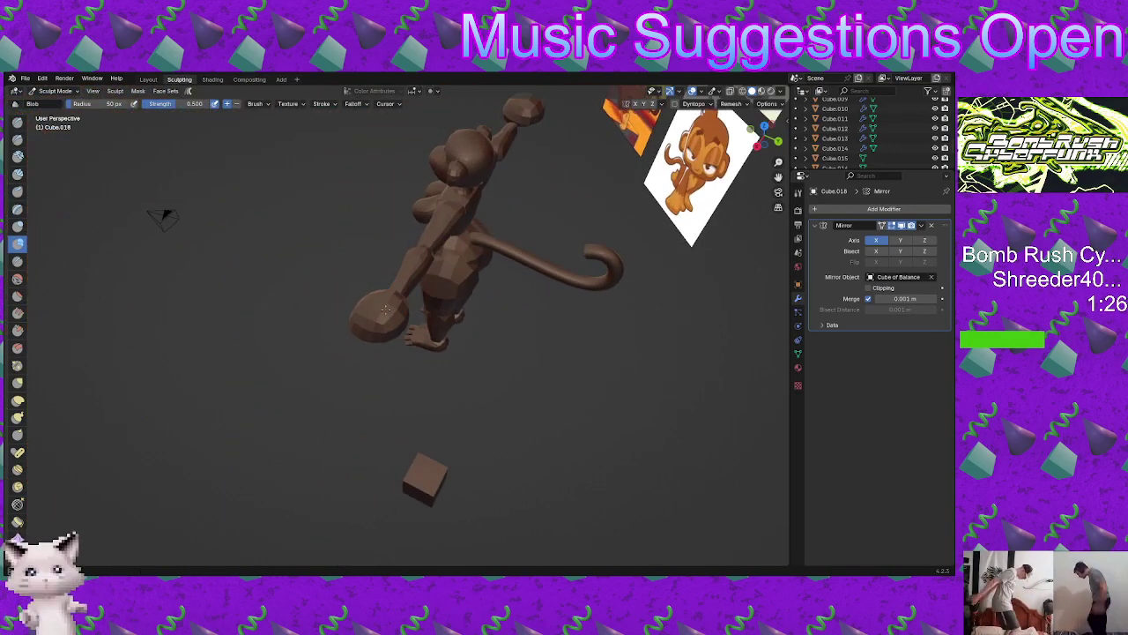
pyautogui.moveTo(385, 308)
pyautogui.keyDown('shift'); pyautogui.mouseDown()
pyautogui.moveTo(383, 330)
pyautogui.moveTo(397, 316)
pyautogui.mouseUp(); pyautogui.keyUp('shift')
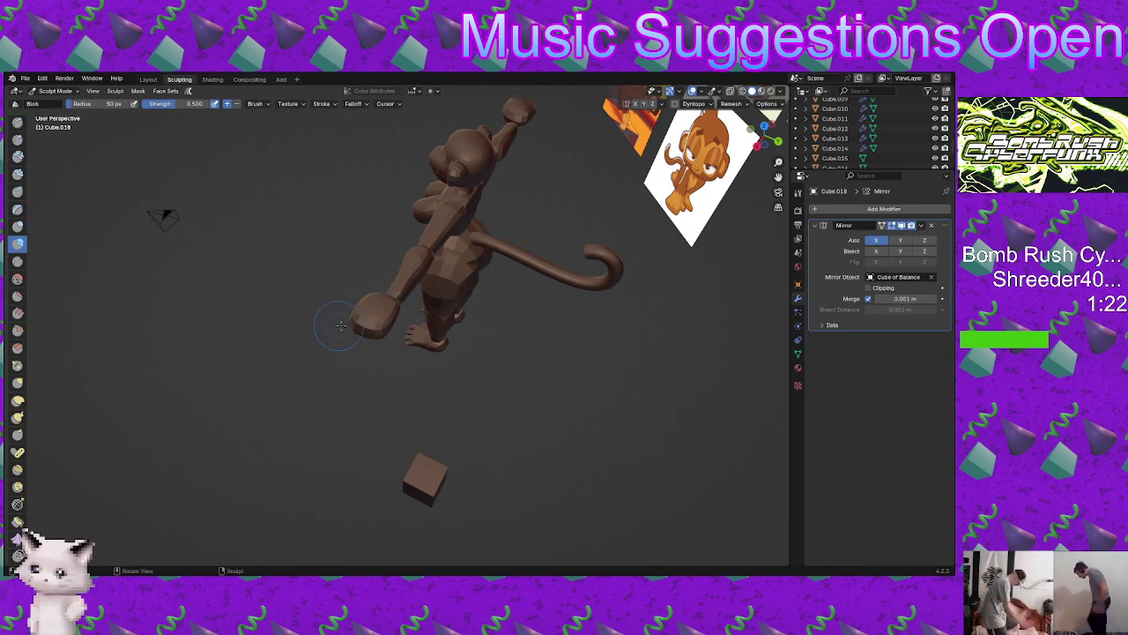
pyautogui.moveTo(322, 313); pyautogui.dragTo(415, 333, button='middle')
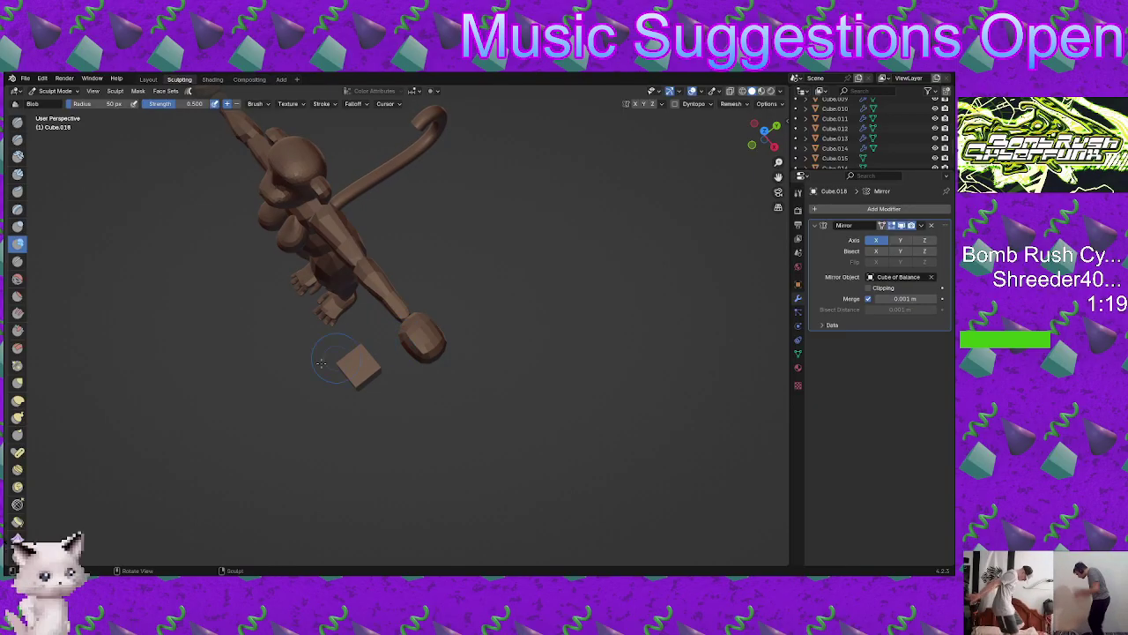
# Step: Choose the Elastic Deform brush and nudge the hand block toward the wrist in the front view
pyautogui.click(18, 399)
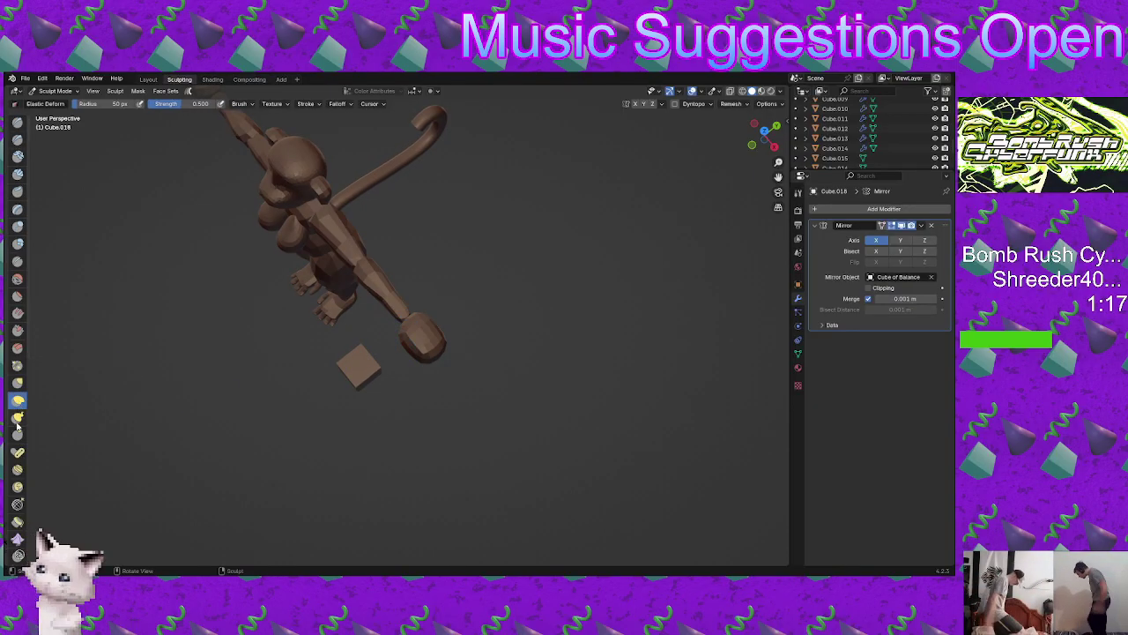
pyautogui.press('KP_1')
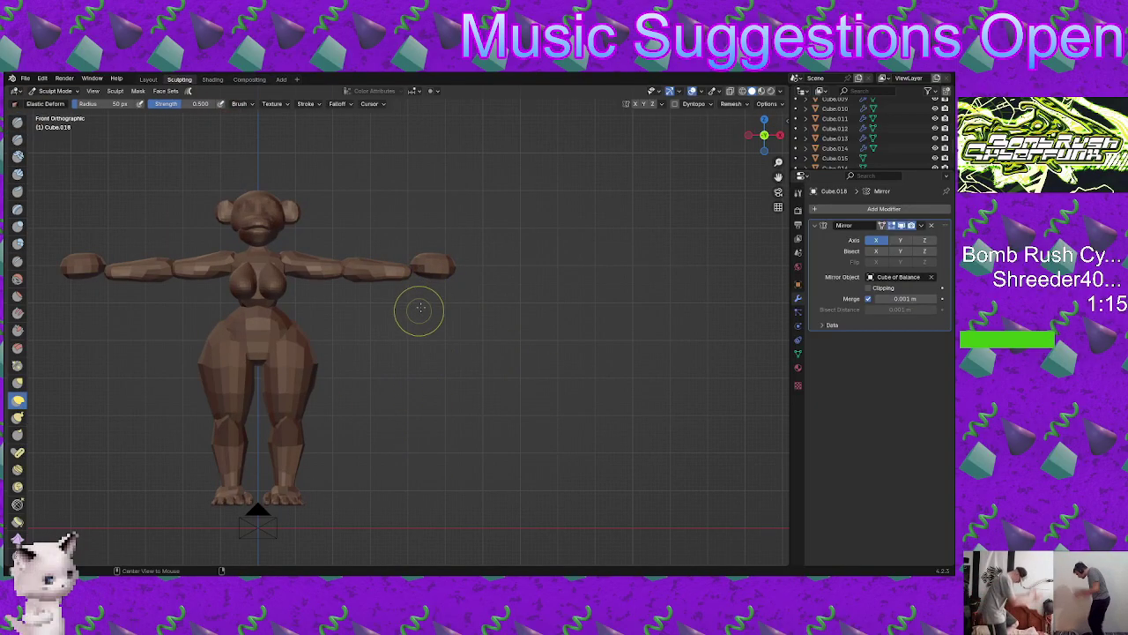
pyautogui.scroll(3, 403, 293)
pyautogui.moveTo(432, 231); pyautogui.dragTo(407, 257)
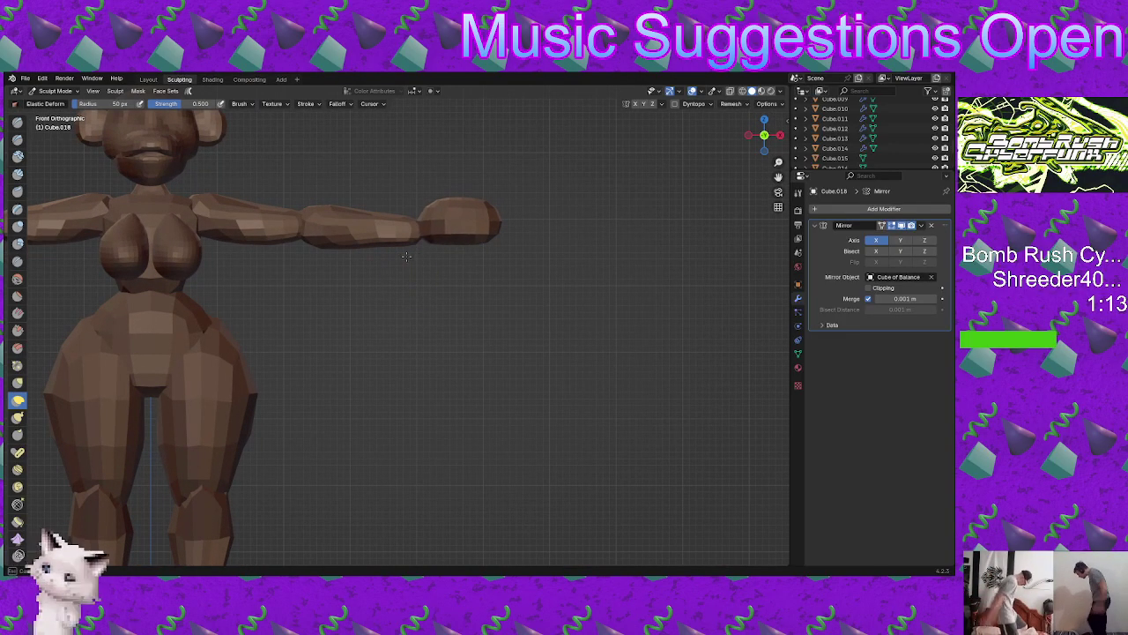
pyautogui.keyDown('shift'); pyautogui.moveTo(382, 329); pyautogui.dragTo(392, 375, button='middle'); pyautogui.keyUp('shift')
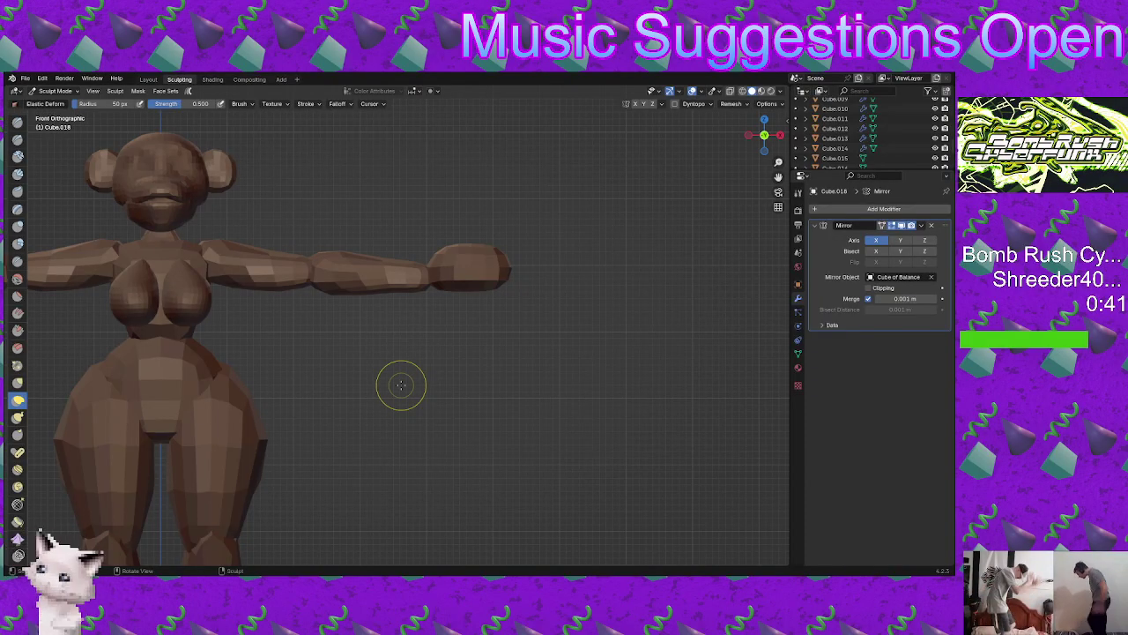
pyautogui.scroll(-3, 476, 305)
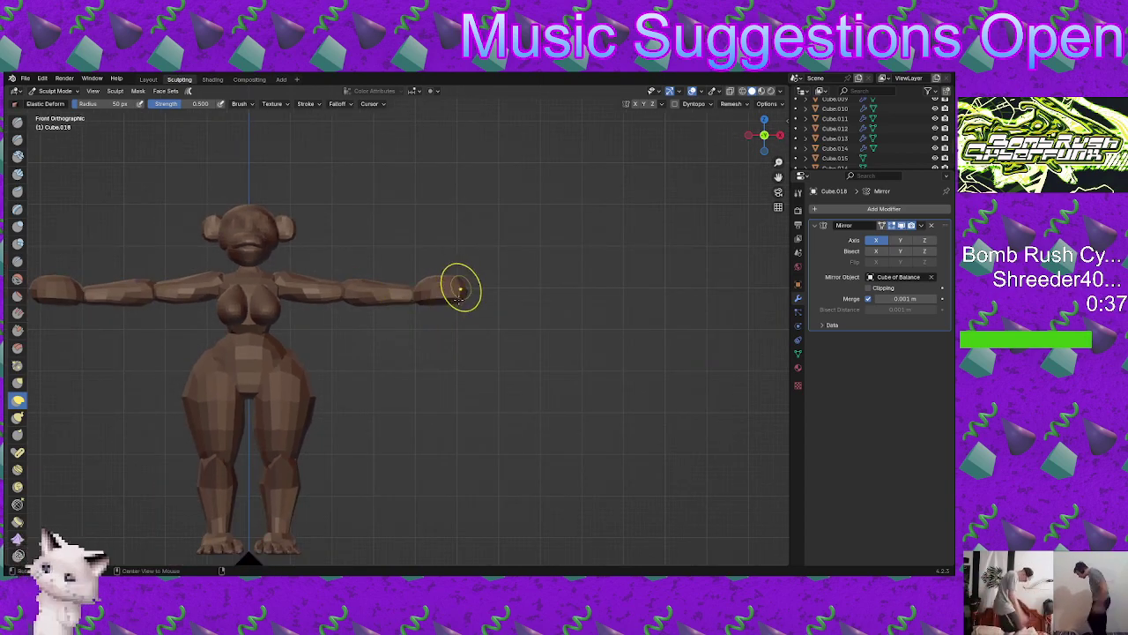
# Step: Push the hand block's outer end in toward the wrist and flatten its thickness with Elastic Deform
pyautogui.press('KP_7')
pyautogui.scroll(1, 441, 362)
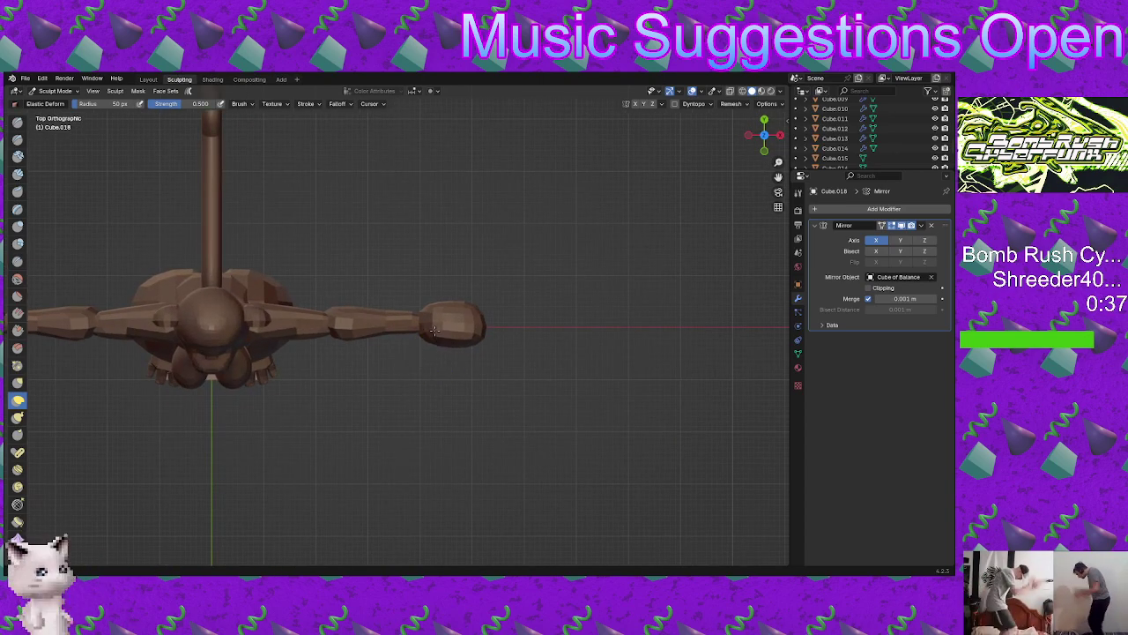
pyautogui.moveTo(475, 356); pyautogui.dragTo(455, 331)
pyautogui.moveTo(467, 334); pyautogui.dragTo(450, 332)
pyautogui.press('KP_1')
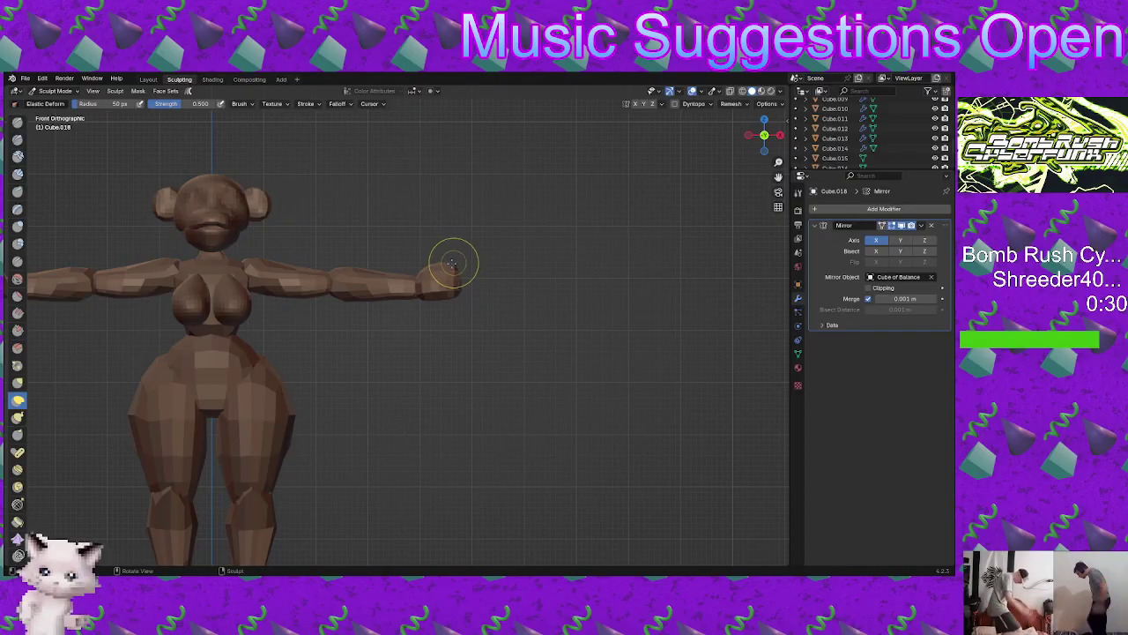
pyautogui.moveTo(453, 260); pyautogui.dragTo(445, 312, button='middle')
pyautogui.moveTo(444, 312); pyautogui.dragTo(448, 300)
# Step: Examine the hand's shape and proportions against the arm and body from the back, top, side and front
pyautogui.press('ctrl+KP_1')
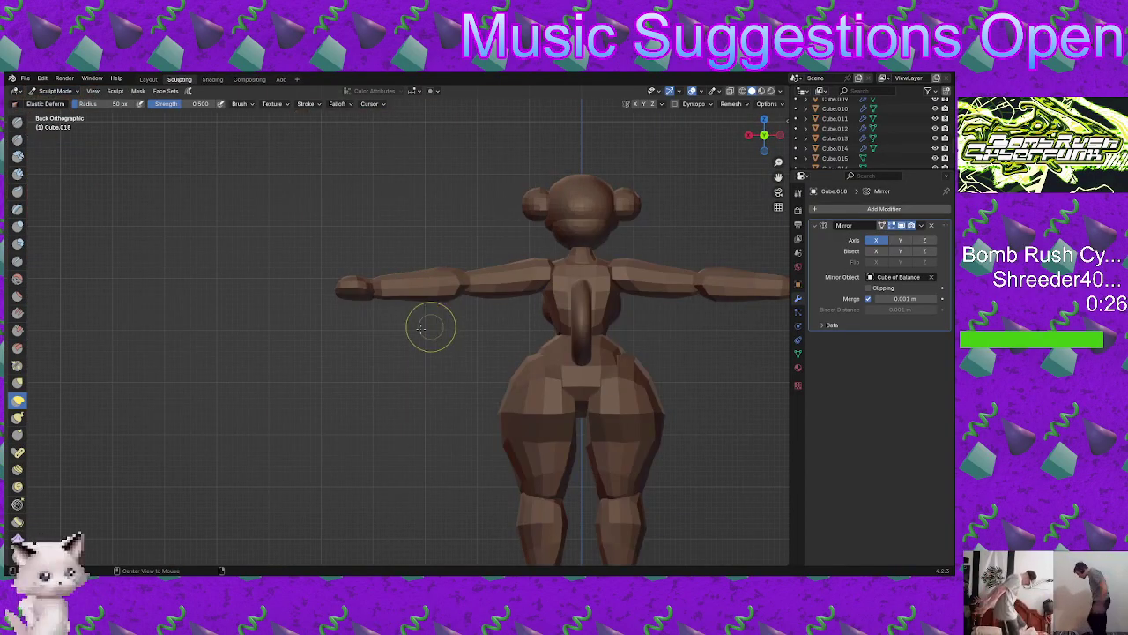
pyautogui.keyDown('alt'); pyautogui.moveTo(379, 272); pyautogui.dragTo(368, 375, button='middle'); pyautogui.keyUp('alt')
pyautogui.scroll(2, 372, 365)
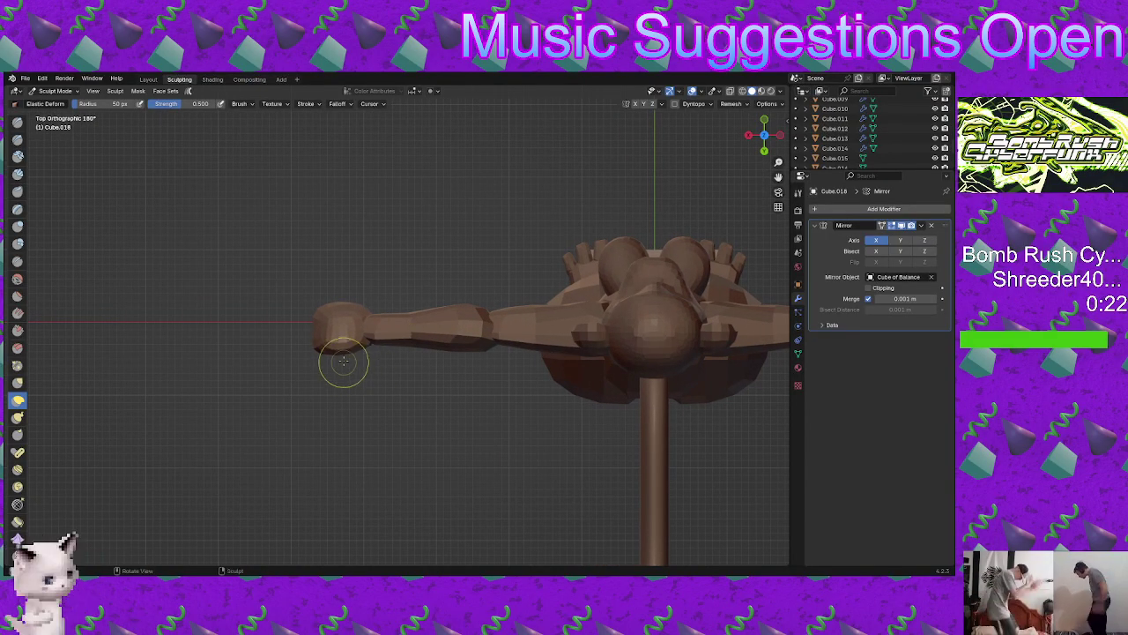
pyautogui.moveTo(352, 370); pyautogui.dragTo(418, 384, button='middle')
pyautogui.keyDown('ctrl'); pyautogui.moveTo(418, 384); pyautogui.dragTo(393, 335, button='middle'); pyautogui.keyUp('ctrl')
pyautogui.moveTo(362, 370); pyautogui.dragTo(481, 362, button='middle')
pyautogui.moveTo(481, 362); pyautogui.dragTo(537, 370, button='middle')
pyautogui.moveTo(506, 312); pyautogui.dragTo(568, 333, button='middle')
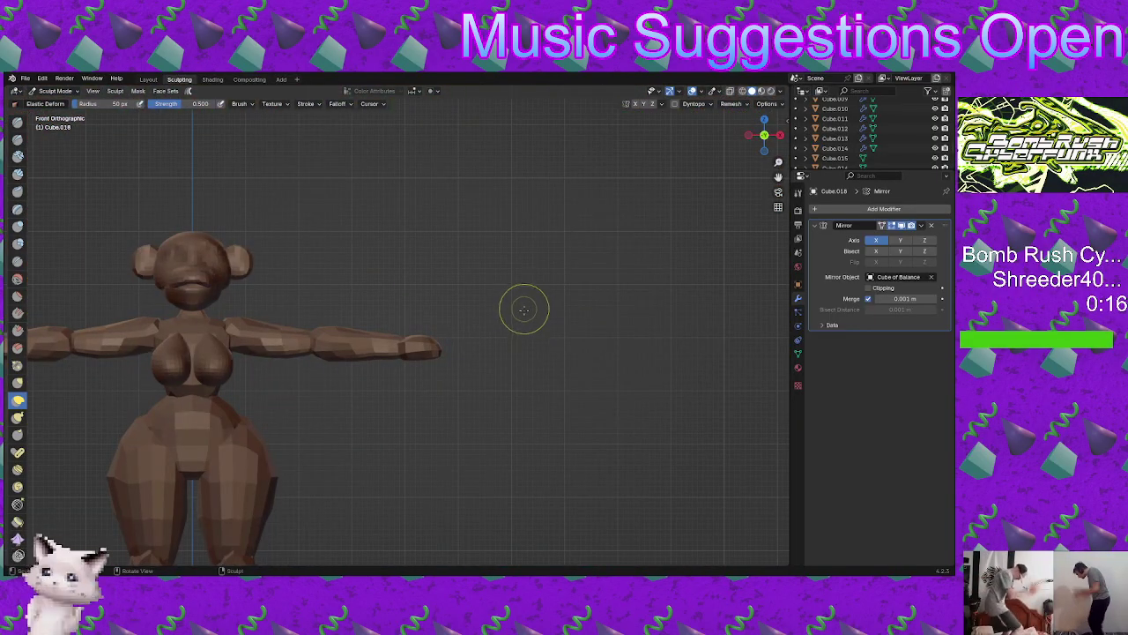
pyautogui.scroll(5, 468, 373)
pyautogui.moveTo(468, 373)
pyautogui.mouseDown(button='middle')
pyautogui.moveTo(403, 423)
pyautogui.moveTo(395, 447)
pyautogui.moveTo(461, 368)
pyautogui.moveTo(461, 403)
pyautogui.moveTo(456, 416)
pyautogui.moveTo(422, 317)
pyautogui.mouseUp(button='middle')
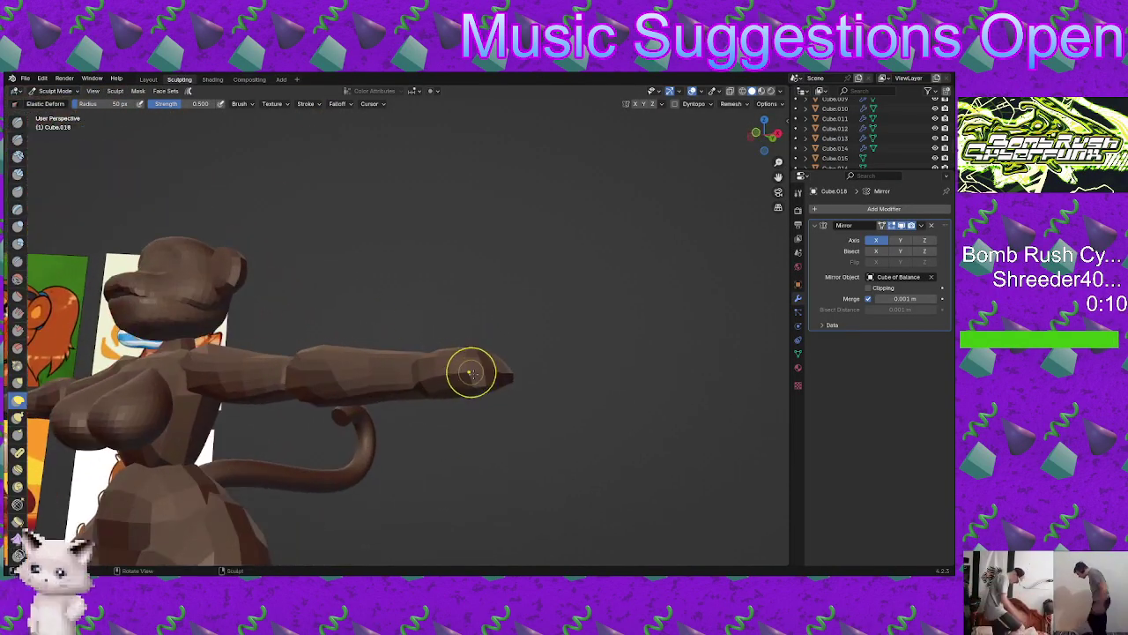
pyautogui.scroll(-3, 472, 398)
pyautogui.moveTo(471, 397)
pyautogui.mouseDown(button='middle')
pyautogui.moveTo(445, 416)
pyautogui.moveTo(452, 395)
pyautogui.mouseUp(button='middle')
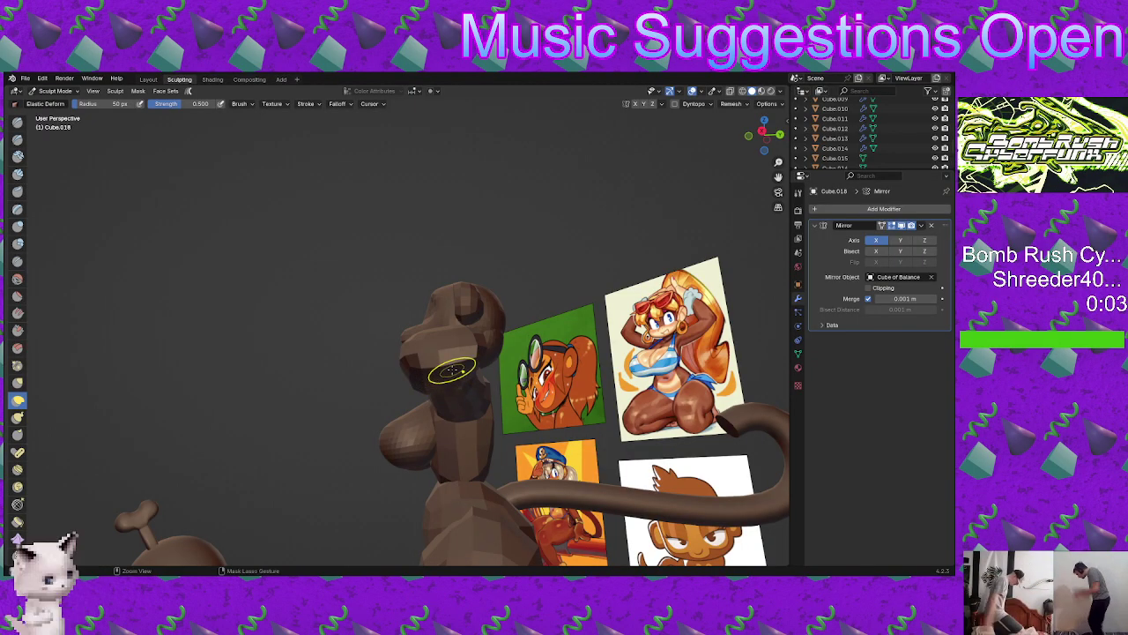
pyautogui.moveTo(464, 370)
pyautogui.mouseDown(button='middle')
pyautogui.moveTo(465, 453)
pyautogui.moveTo(459, 415)
pyautogui.moveTo(511, 423)
pyautogui.moveTo(573, 396)
pyautogui.mouseUp(button='middle')
pyautogui.moveTo(527, 443)
pyautogui.mouseDown(button='middle')
pyautogui.moveTo(495, 513)
pyautogui.moveTo(503, 433)
pyautogui.mouseUp(button='middle')
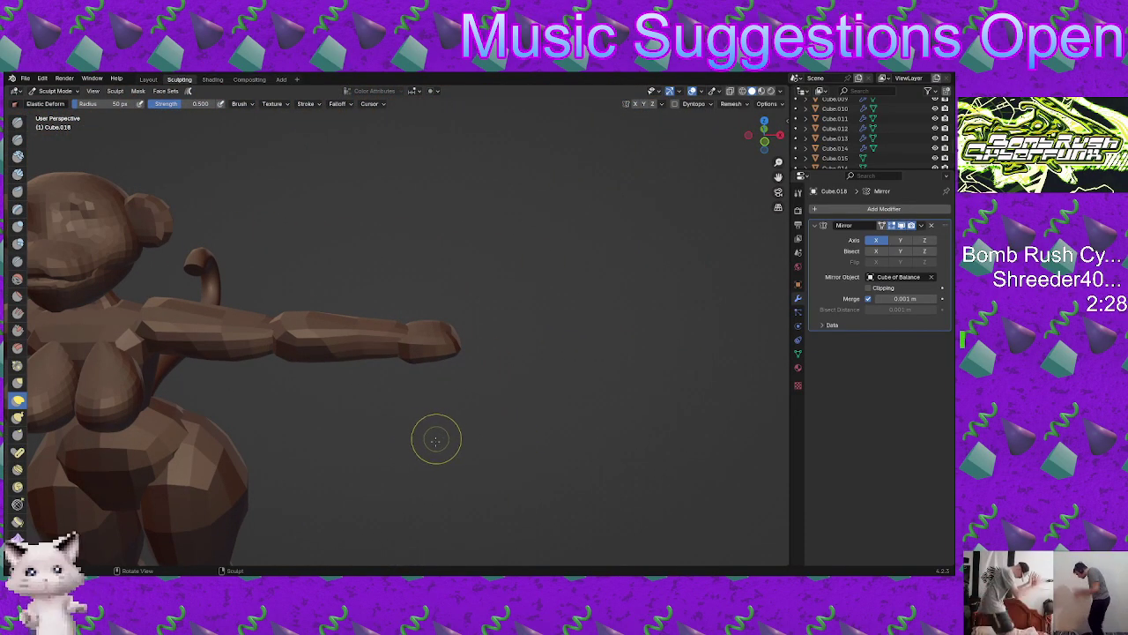
pyautogui.moveTo(521, 352)
pyautogui.mouseDown(button='middle')
pyautogui.moveTo(461, 411)
pyautogui.moveTo(529, 330)
pyautogui.mouseUp(button='middle')
pyautogui.keyDown('alt'); pyautogui.moveTo(379, 411); pyautogui.dragTo(152, 413, button='middle'); pyautogui.keyUp('alt')
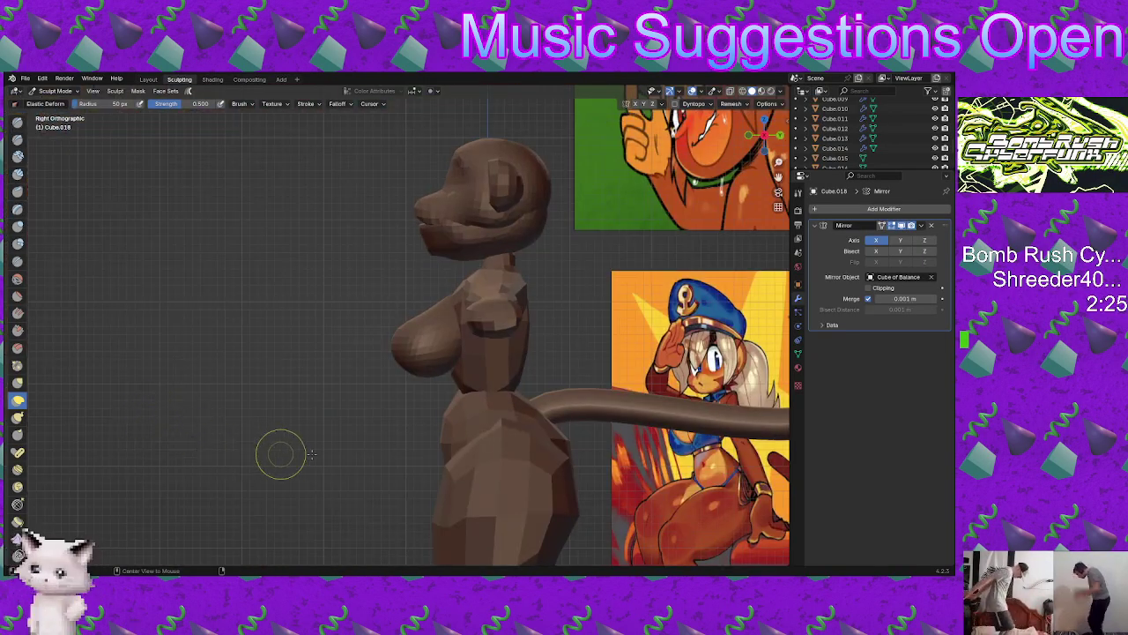
pyautogui.keyDown('alt'); pyautogui.moveTo(279, 453); pyautogui.dragTo(564, 423, button='middle'); pyautogui.keyUp('alt')
pyautogui.keyDown('shift'); pyautogui.moveTo(599, 347); pyautogui.dragTo(473, 365, button='middle'); pyautogui.keyUp('shift')
pyautogui.scroll(2, 473, 365)
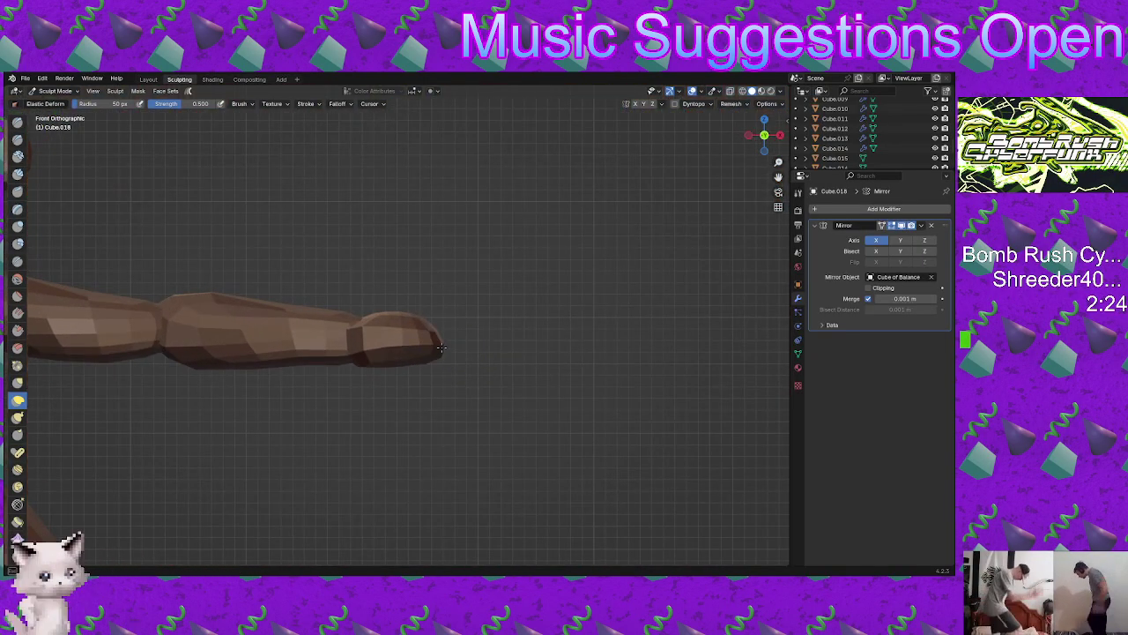
pyautogui.scroll(-2, 441, 365)
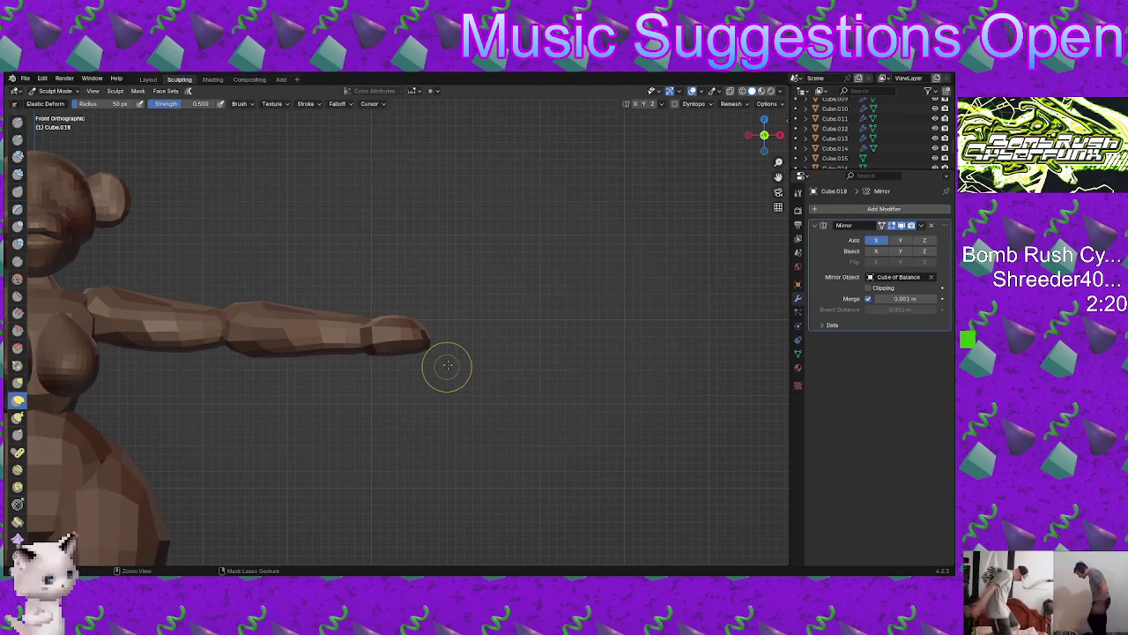
pyautogui.scroll(-2, 448, 365)
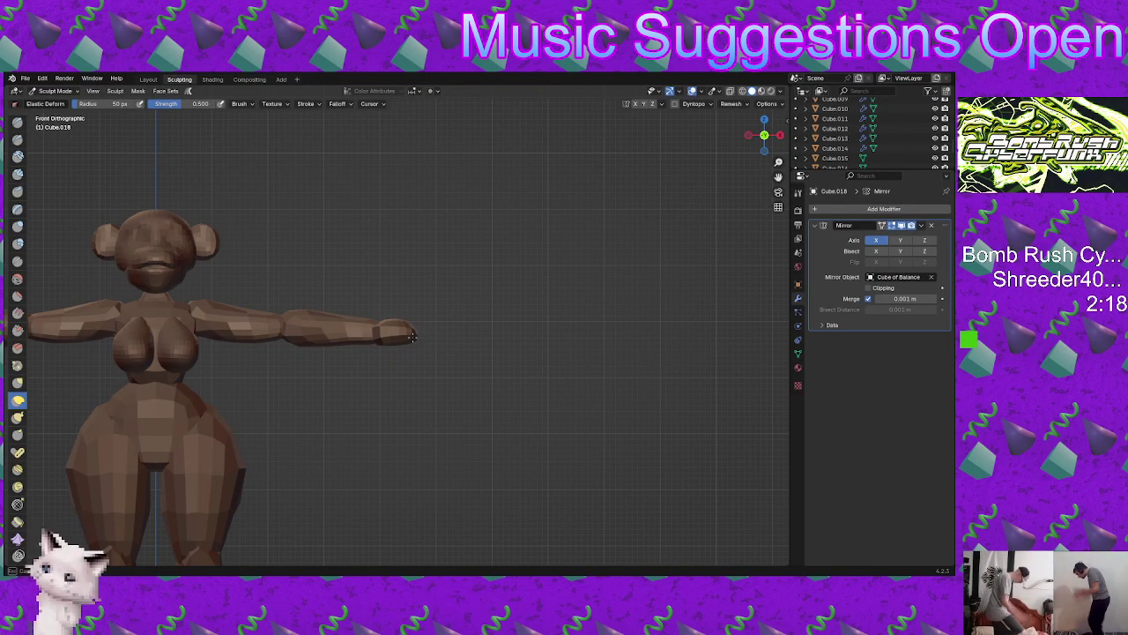
pyautogui.moveTo(421, 350)
pyautogui.mouseDown(button='middle')
pyautogui.moveTo(414, 378)
pyautogui.moveTo(516, 284)
pyautogui.moveTo(461, 347)
pyautogui.moveTo(347, 327)
pyautogui.moveTo(367, 378)
pyautogui.moveTo(437, 351)
pyautogui.moveTo(417, 407)
pyautogui.moveTo(462, 374)
pyautogui.moveTo(453, 344)
pyautogui.moveTo(478, 344)
pyautogui.moveTo(475, 334)
pyautogui.moveTo(447, 350)
pyautogui.moveTo(480, 371)
pyautogui.moveTo(453, 315)
pyautogui.moveTo(455, 385)
pyautogui.moveTo(446, 370)
pyautogui.moveTo(471, 302)
pyautogui.moveTo(410, 373)
pyautogui.moveTo(386, 335)
pyautogui.moveTo(497, 335)
pyautogui.mouseUp(button='middle')
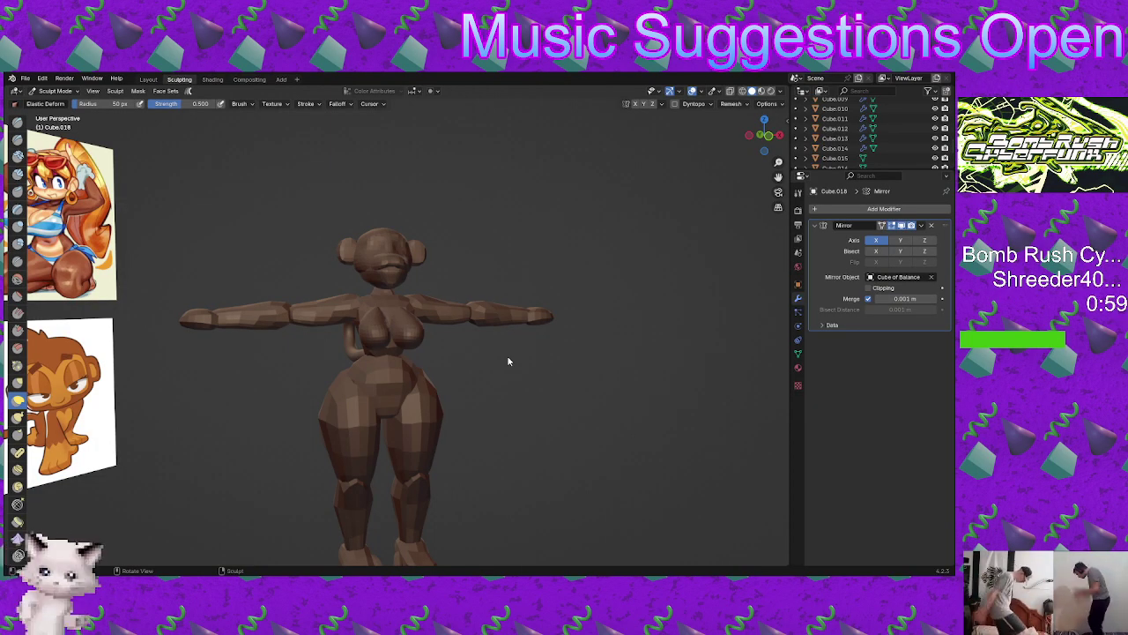
# Step: Return to the Layout workspace, duplicate the foot's inner big toe and raise the copy along Z to upper-body height
pyautogui.click(148, 79)
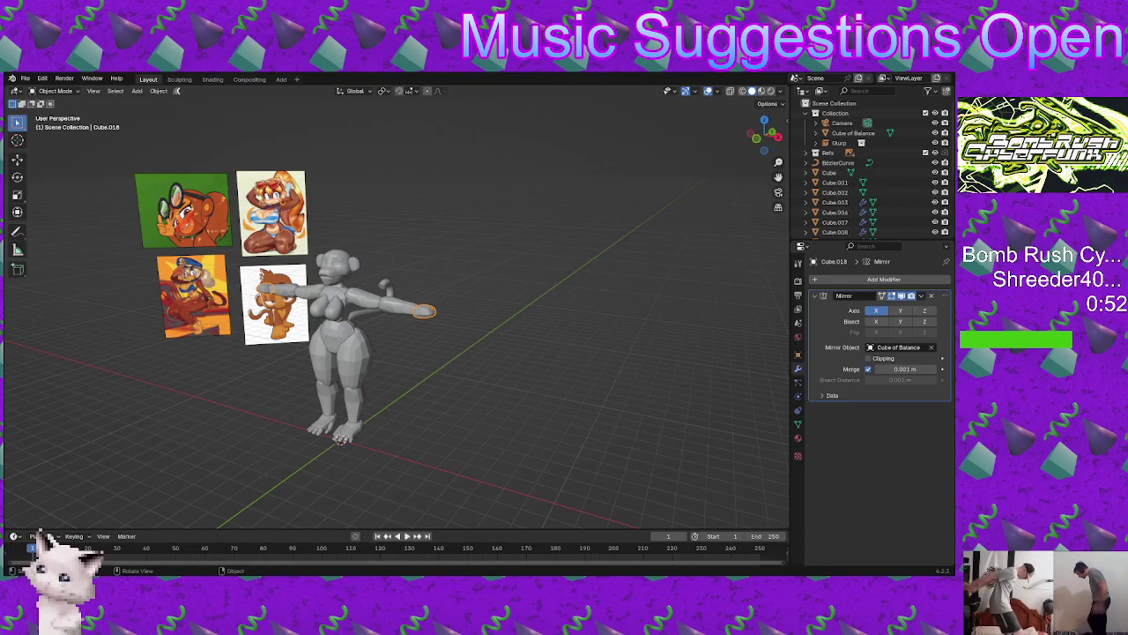
pyautogui.moveTo(550, 314); pyautogui.dragTo(526, 400, button='middle')
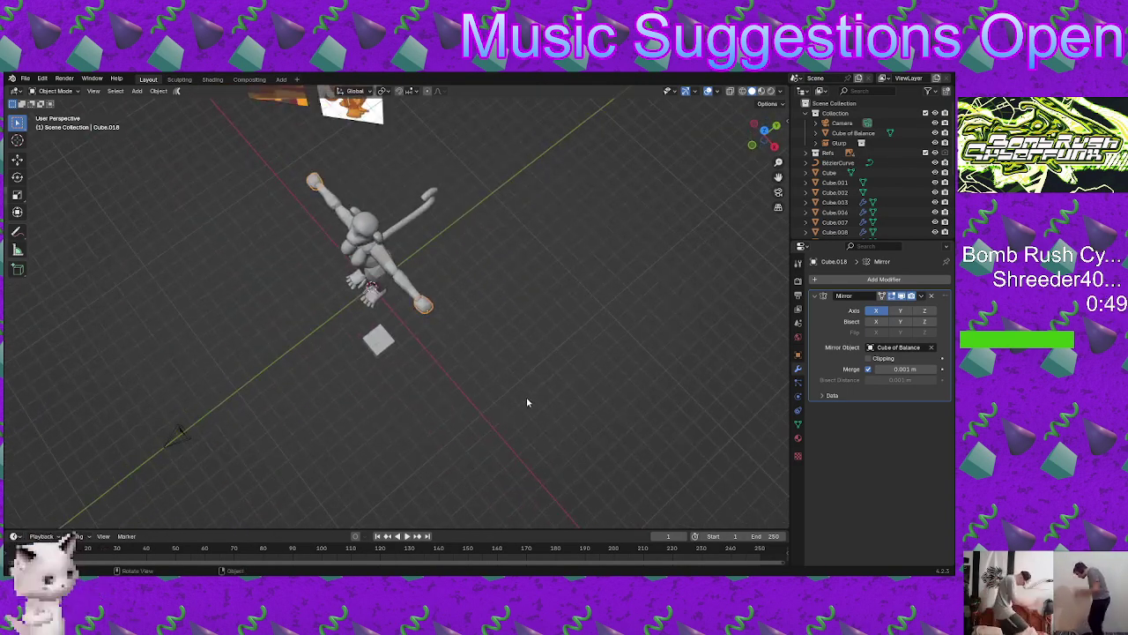
pyautogui.scroll(4, 387, 347)
pyautogui.moveTo(471, 339); pyautogui.dragTo(367, 393, button='middle')
pyautogui.press('g')
pyautogui.press('z')
pyautogui.click(346, 280)
pyautogui.click(363, 391)
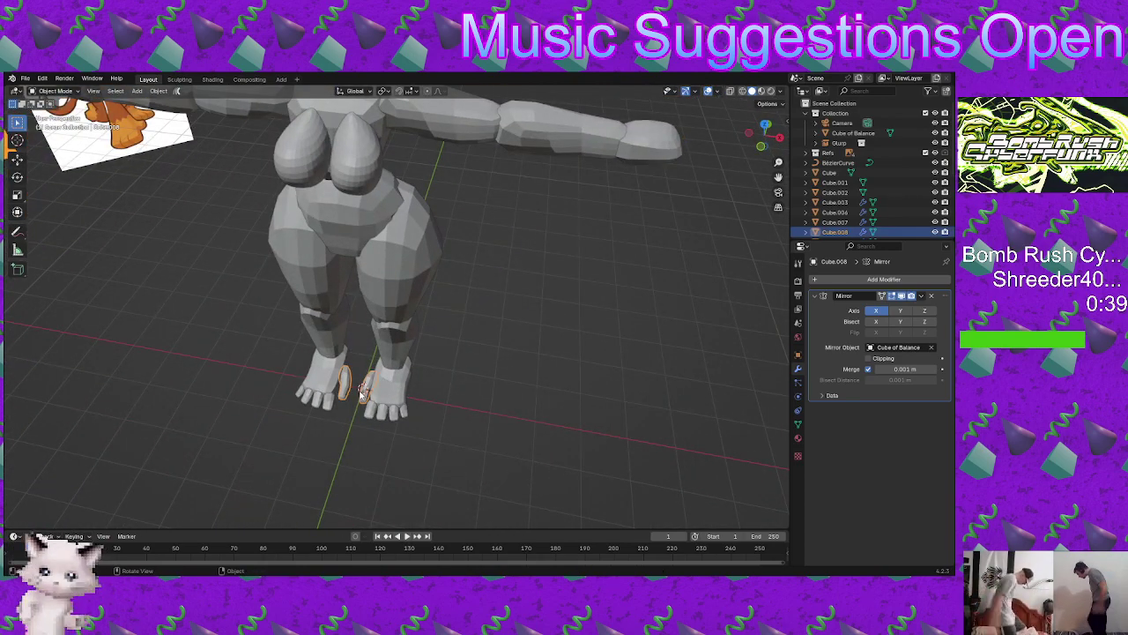
pyautogui.hotkey('shift', 'd')
pyautogui.press('z')
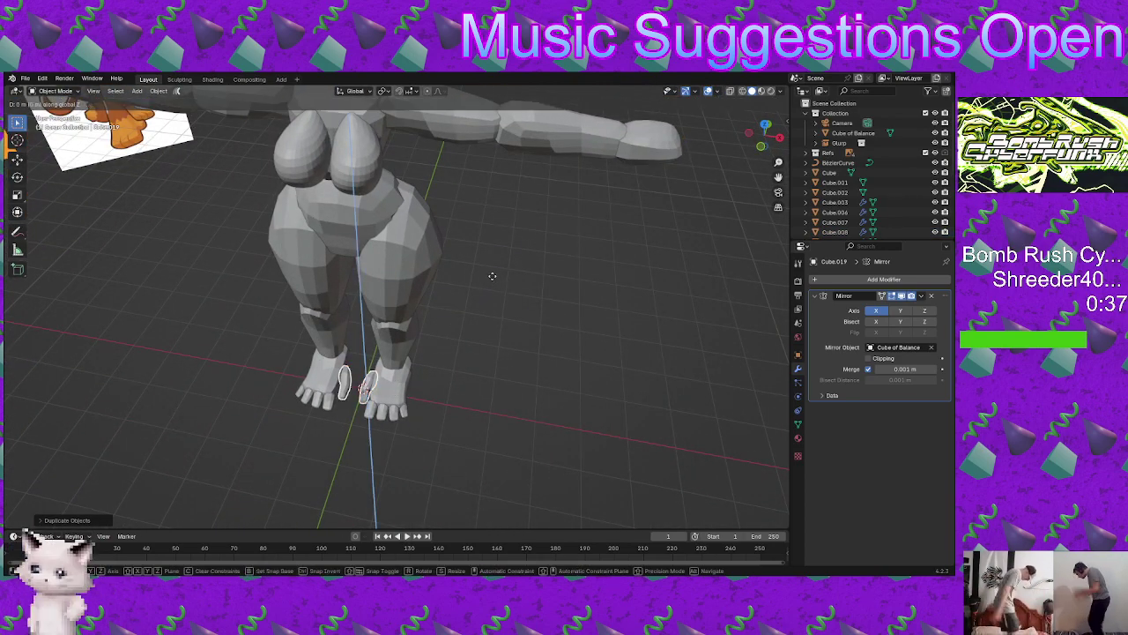
pyautogui.click(470, 244)
# Step: Rotate the duplicated toe 90° about the Z axis
pyautogui.moveTo(470, 244); pyautogui.dragTo(514, 279, button='middle')
pyautogui.press('r')
pyautogui.write('z')
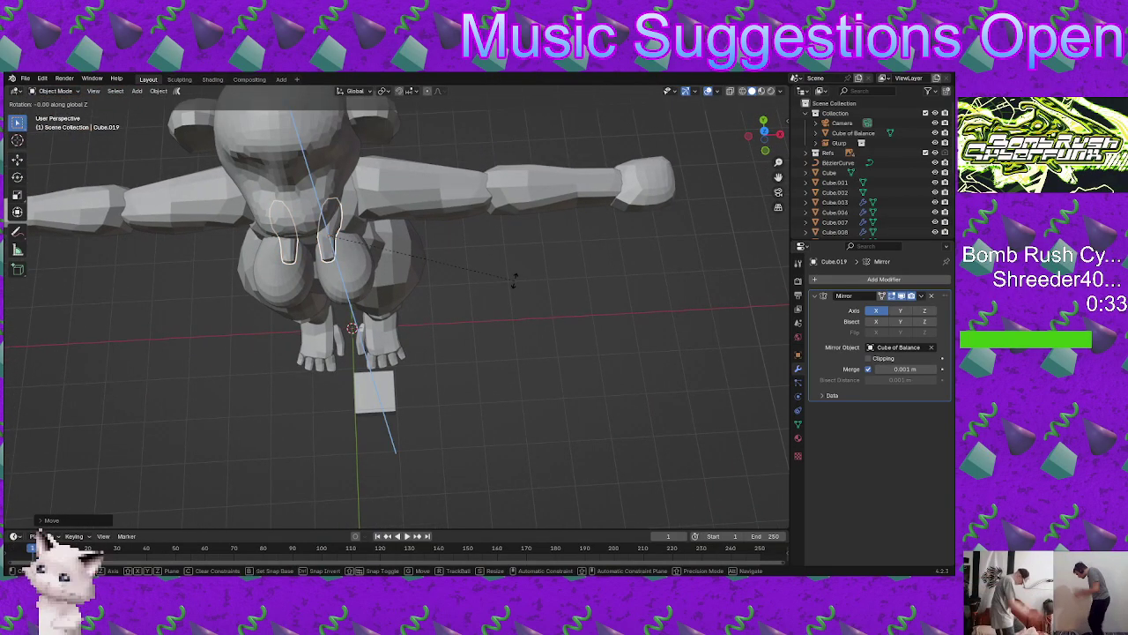
pyautogui.write('90')
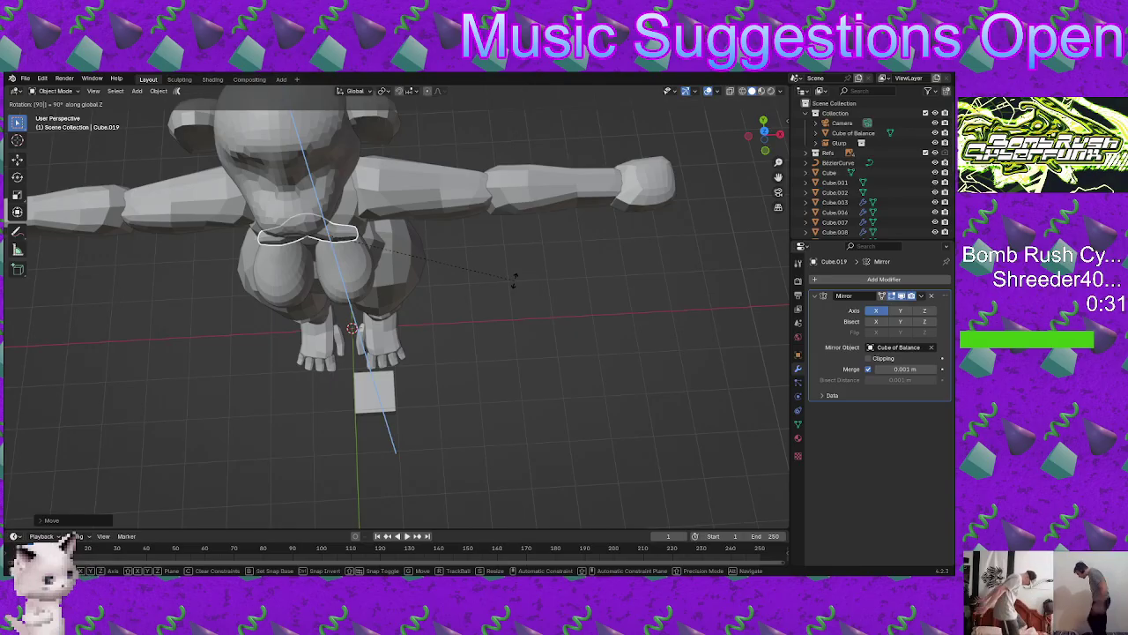
pyautogui.press('Return')
# Step: Move the duplicated toe along X, Z and Y to sit beside the hand at the arm's end
pyautogui.press('g')
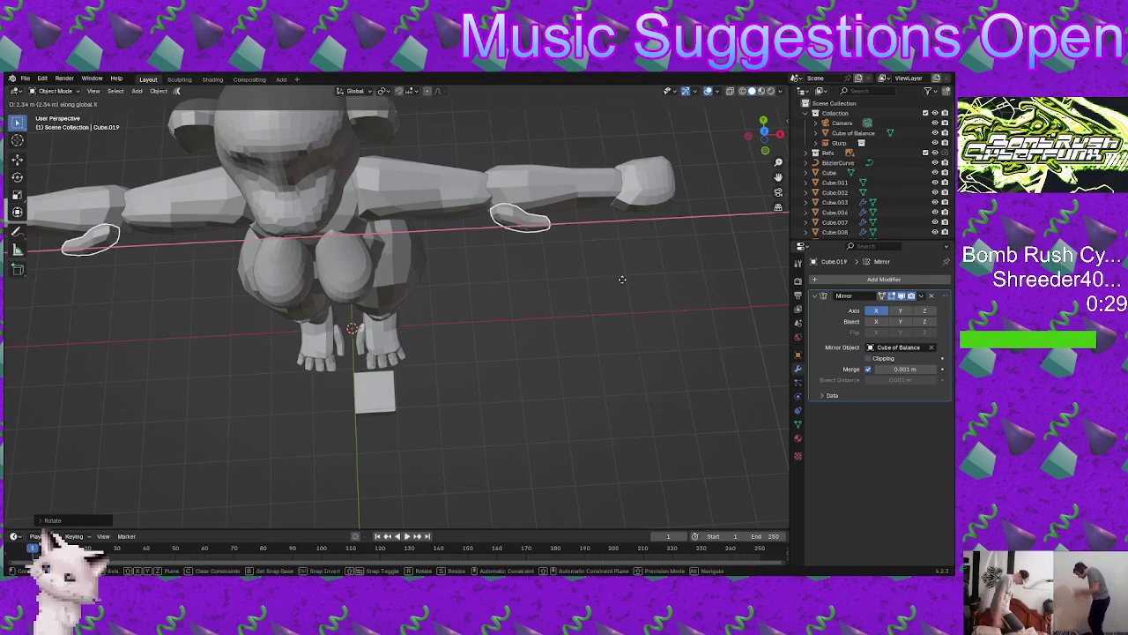
pyautogui.click(719, 249)
pyautogui.keyDown('shift'); pyautogui.moveTo(718, 249); pyautogui.dragTo(529, 408, button='middle'); pyautogui.keyUp('shift')
pyautogui.scroll(1, 553, 320)
pyautogui.press('g')
pyautogui.press('z')
pyautogui.click(547, 285)
pyautogui.press('g')
pyautogui.press('y')
pyautogui.click(524, 361)
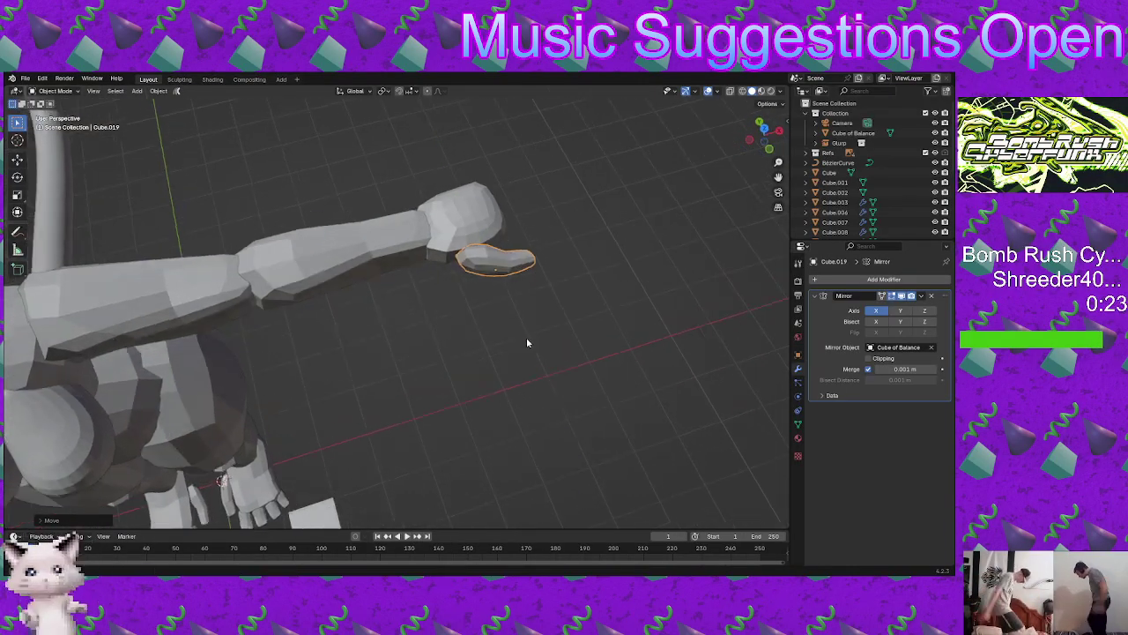
# Step: Fine-tune the thumb piece along Y and X so it rests against the hand's front side
pyautogui.moveTo(526, 343); pyautogui.dragTo(467, 374, button='middle')
pyautogui.press('g')
pyautogui.press('y')
pyautogui.click(503, 356)
pyautogui.press('g')
pyautogui.press('x')
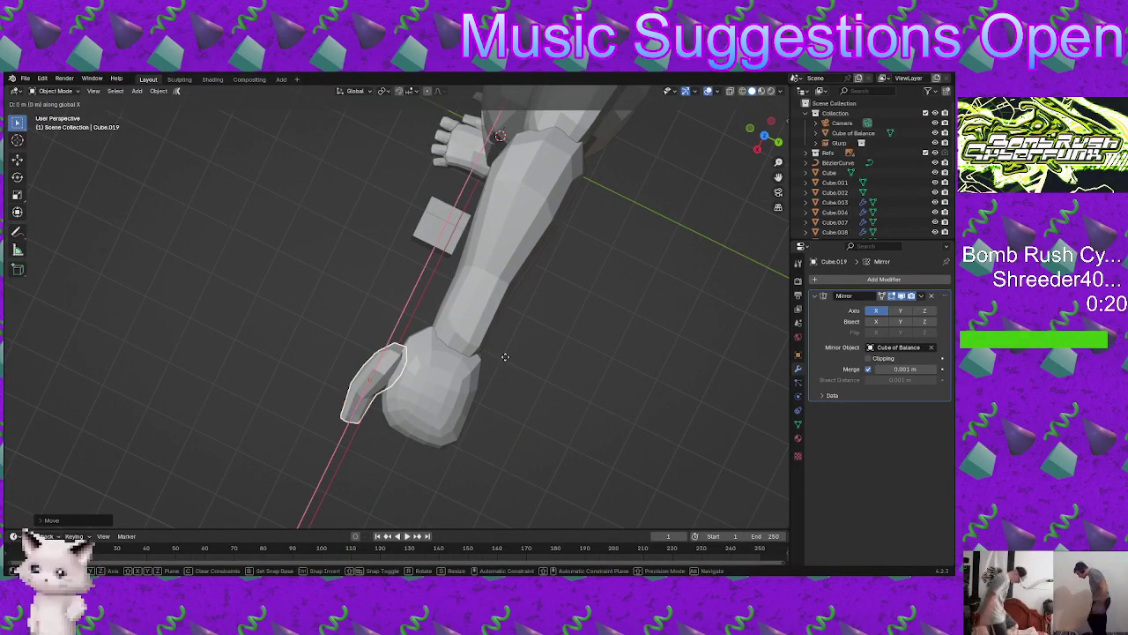
pyautogui.click(503, 353)
# Step: In the top view, angle the thumb piece away from the palm and reposition its base at the hand's edge
pyautogui.press('KP_7')
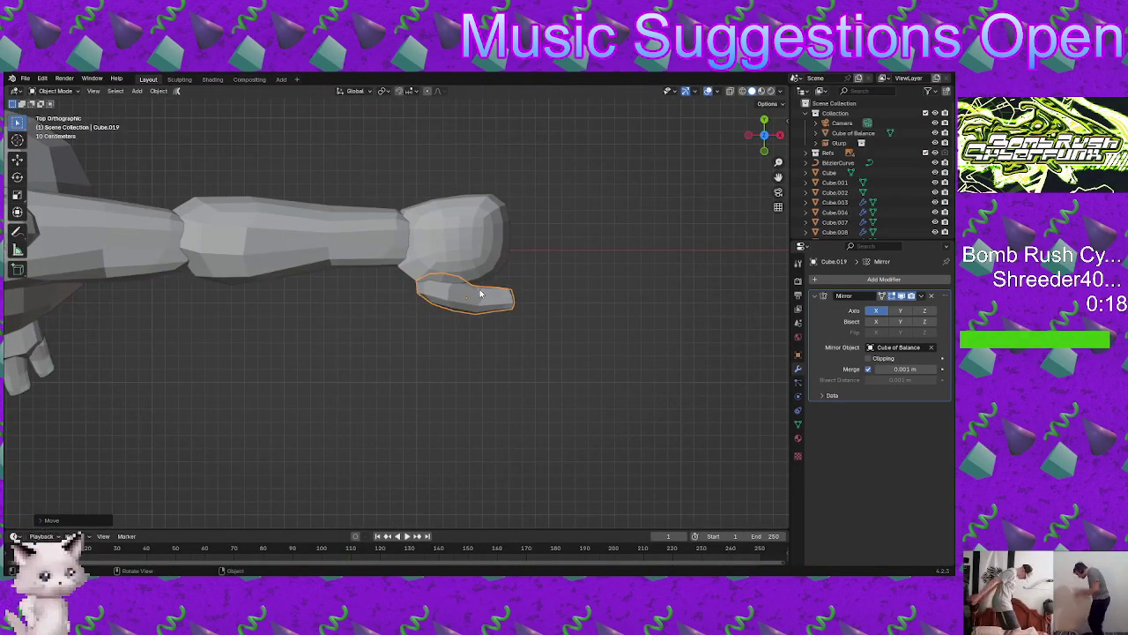
pyautogui.press('g')
pyautogui.click(556, 276)
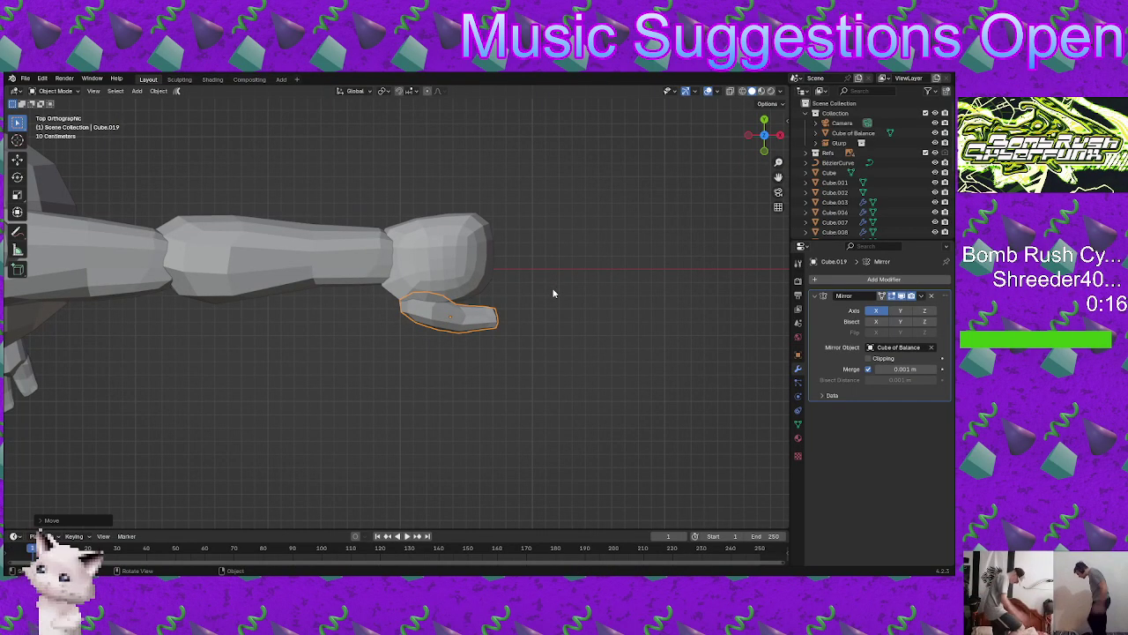
pyautogui.press('r')
pyautogui.click(555, 313)
pyautogui.press('g')
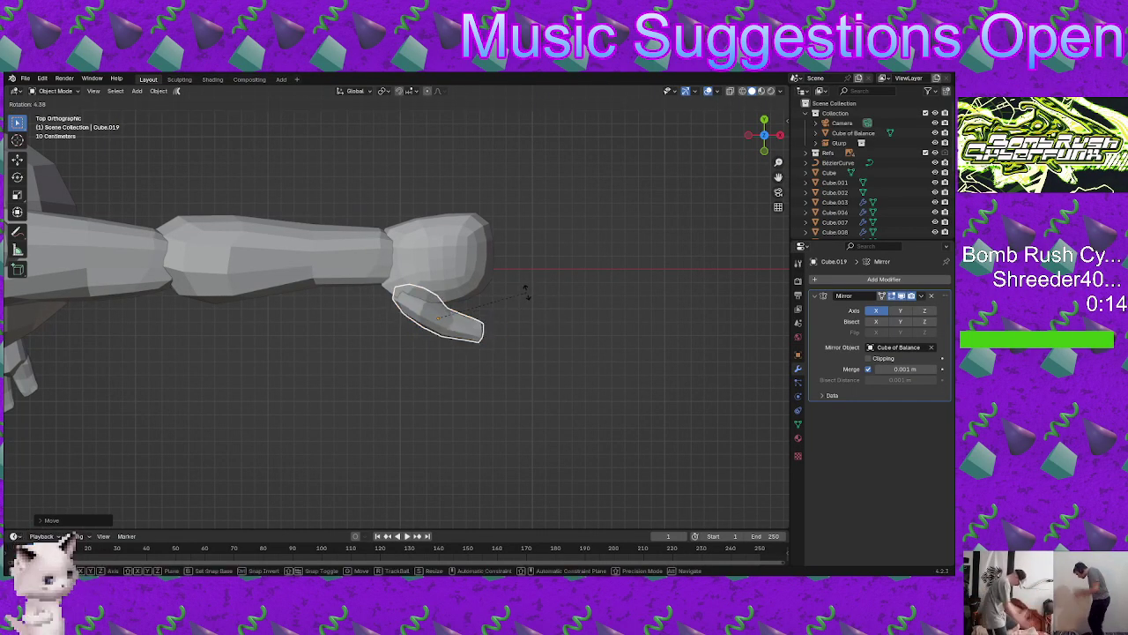
pyautogui.click(512, 305)
# Step: Duplicate the thumb in place and rotate the copy -90° about the X axis
pyautogui.moveTo(512, 305); pyautogui.dragTo(350, 379, button='middle')
pyautogui.keyDown('shift'); pyautogui.moveTo(608, 177); pyautogui.dragTo(413, 384, button='middle'); pyautogui.keyUp('shift')
pyautogui.click(465, 343)
pyautogui.hotkey('shift', 'd')
pyautogui.rightClick(429, 314)
pyautogui.write('r')
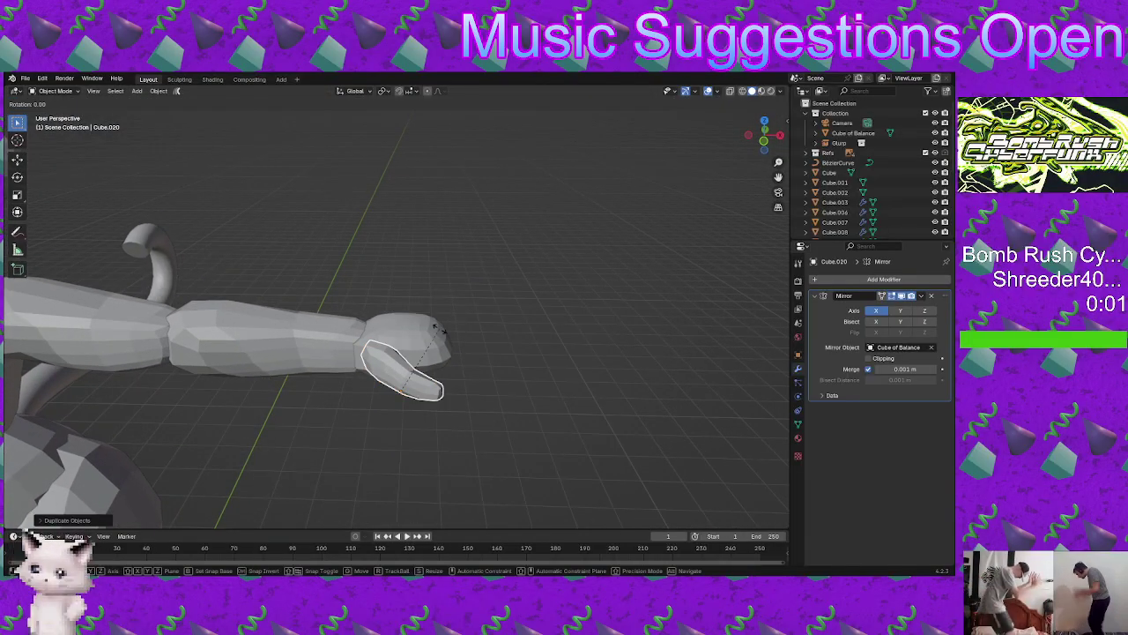
pyautogui.write('x90')
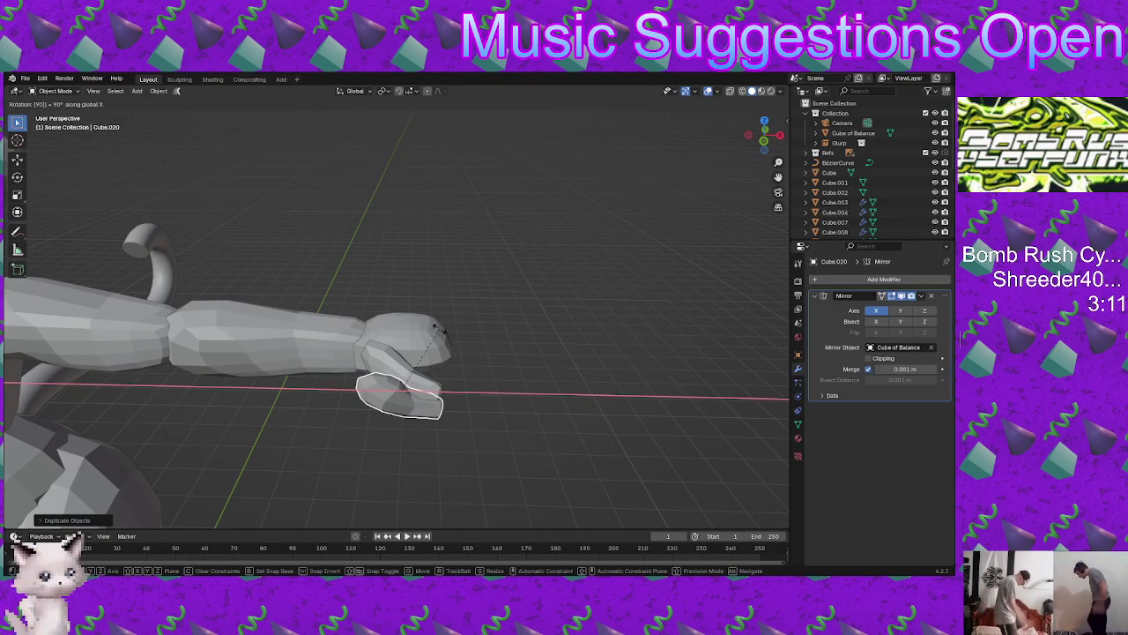
pyautogui.rightClick(439, 329)
pyautogui.write('rx')
pyautogui.write('-90')
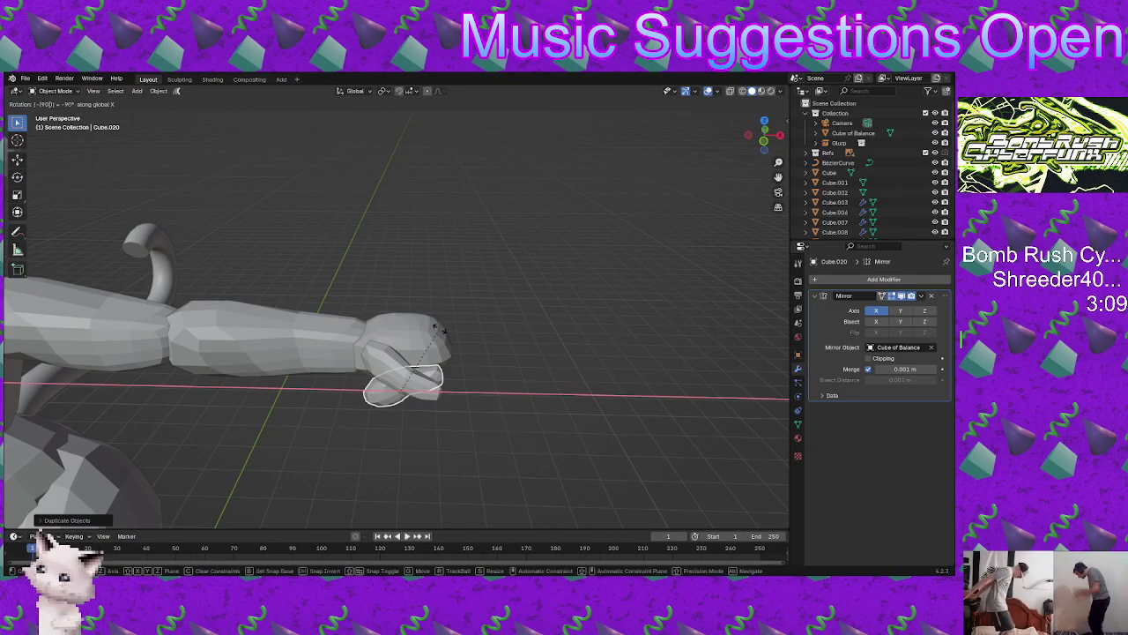
pyautogui.press('Return')
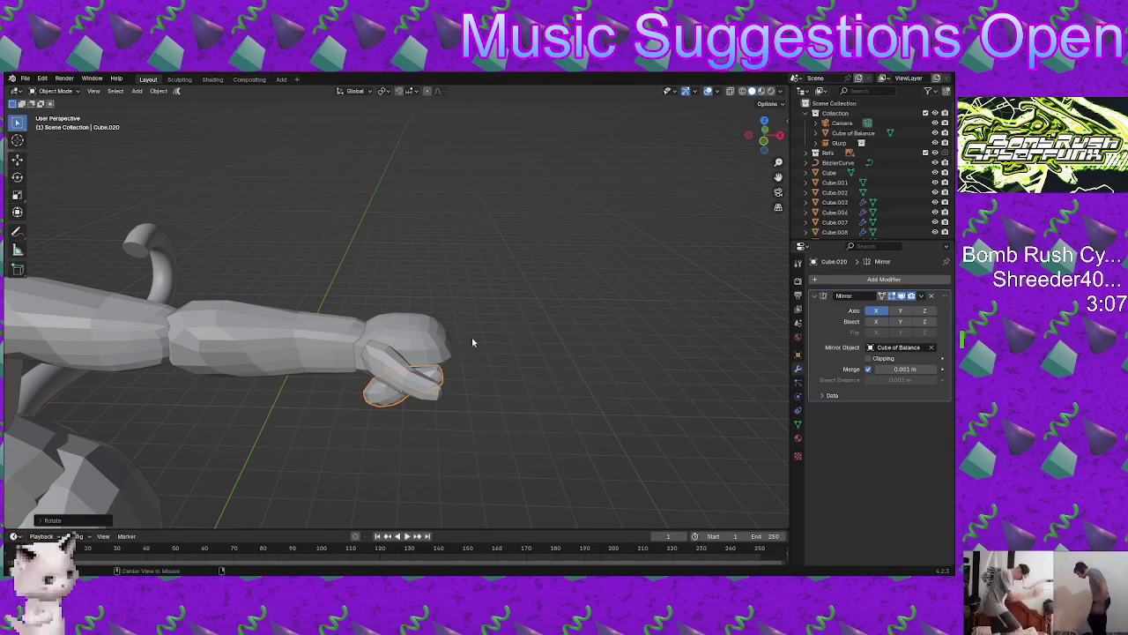
# Step: Rotate the copied digit in the front view to point outward along the hand with a slight downward tilt
pyautogui.keyDown('alt'); pyautogui.moveTo(471, 336); pyautogui.dragTo(417, 347, button='middle'); pyautogui.keyUp('alt')
pyautogui.press('r')
pyautogui.click(514, 478)
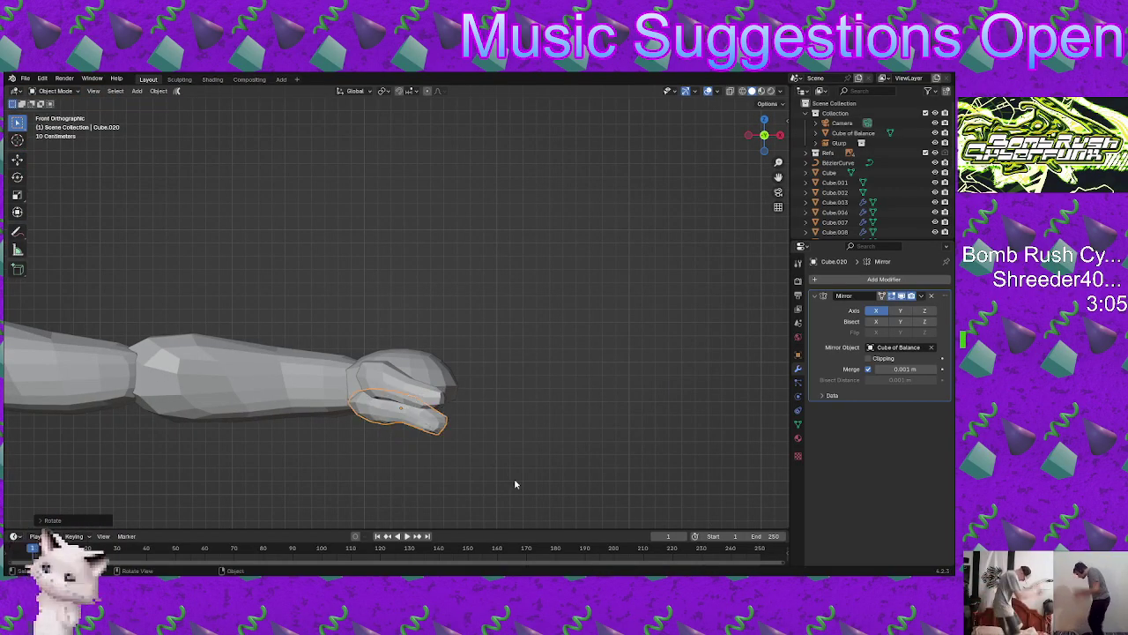
# Step: Move the copied digit to the fingertip end of the hand in the front view, level its tilt and scale it up slightly
pyautogui.press('g')
pyautogui.click(597, 446)
pyautogui.press('r')
pyautogui.click(609, 438)
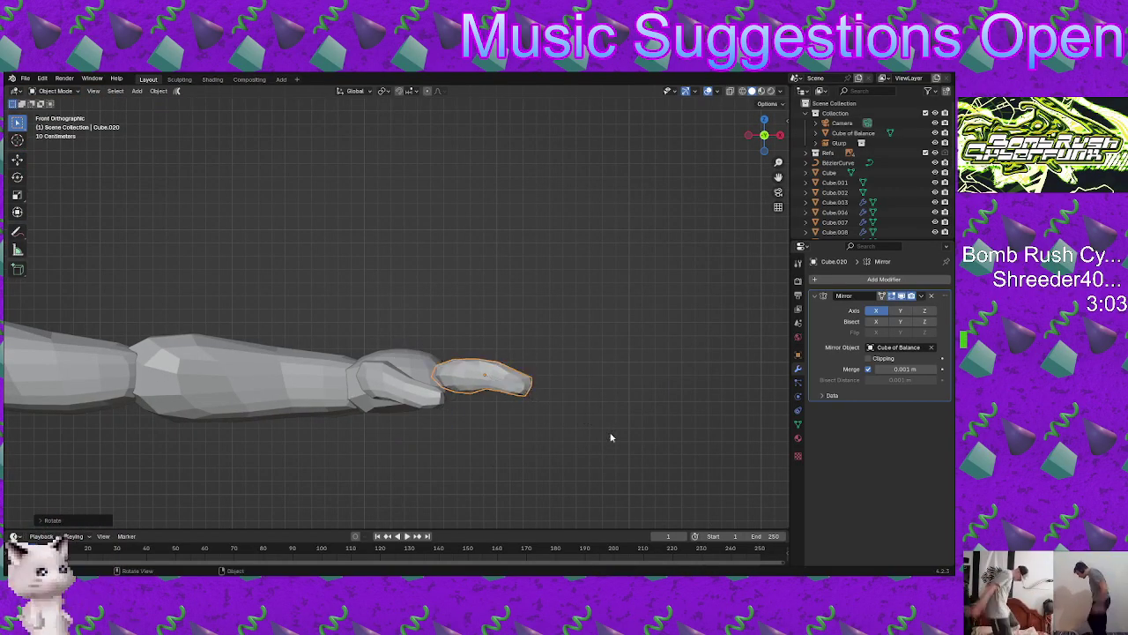
pyautogui.press('s')
pyautogui.click(650, 429)
# Step: In the top view, straighten the finger, move it to the hand's side opposite the thumb and scale it down
pyautogui.keyDown('alt'); pyautogui.moveTo(612, 441); pyautogui.dragTo(444, 448, button='middle'); pyautogui.keyUp('alt')
pyautogui.keyDown('shift'); pyautogui.moveTo(450, 268); pyautogui.dragTo(533, 366, button='middle'); pyautogui.keyUp('shift')
pyautogui.press('r')
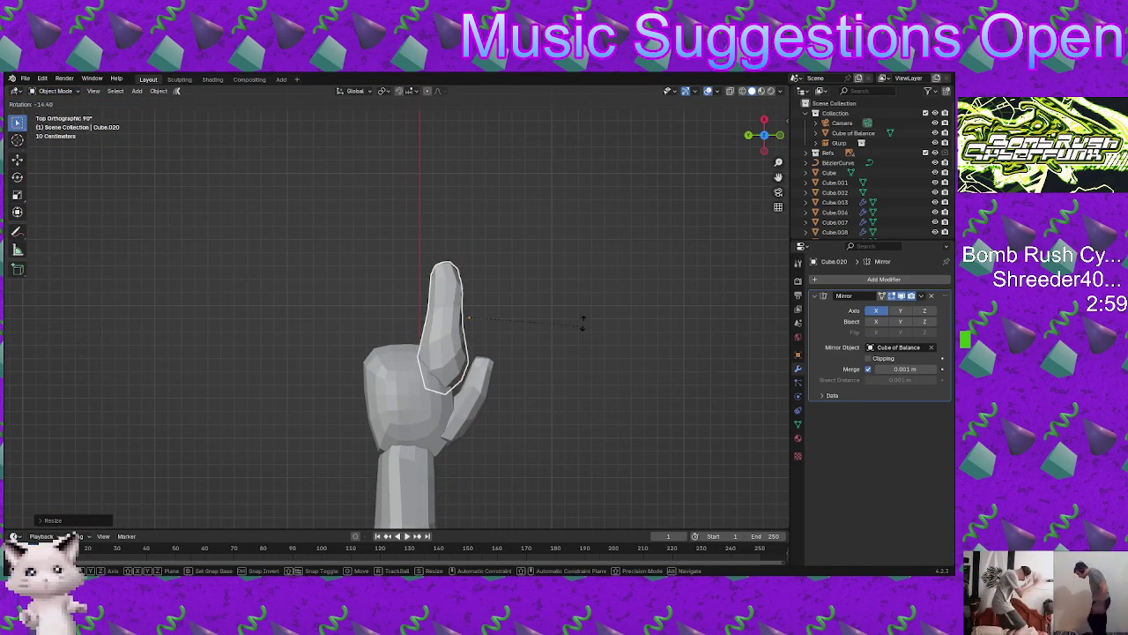
pyautogui.click(581, 308)
pyautogui.press('g')
pyautogui.click(503, 314)
pyautogui.press('s')
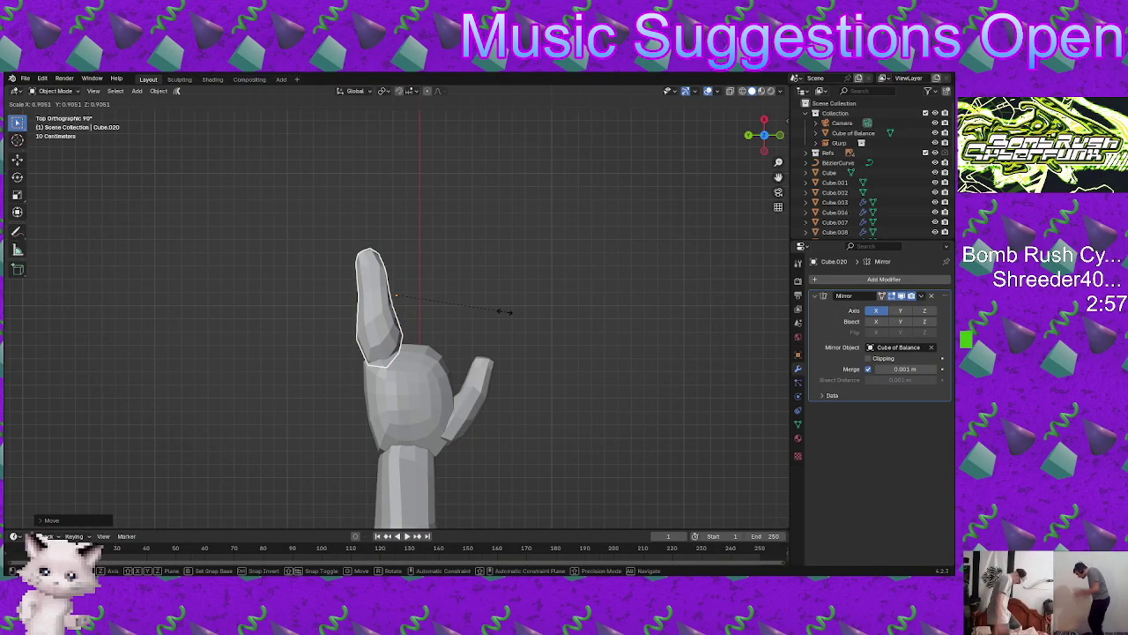
pyautogui.click(476, 313)
# Step: Seat the finger's base at the palm's outer corner and angle it slightly outward as the little finger
pyautogui.press('g')
pyautogui.click(455, 349)
pyautogui.press('r')
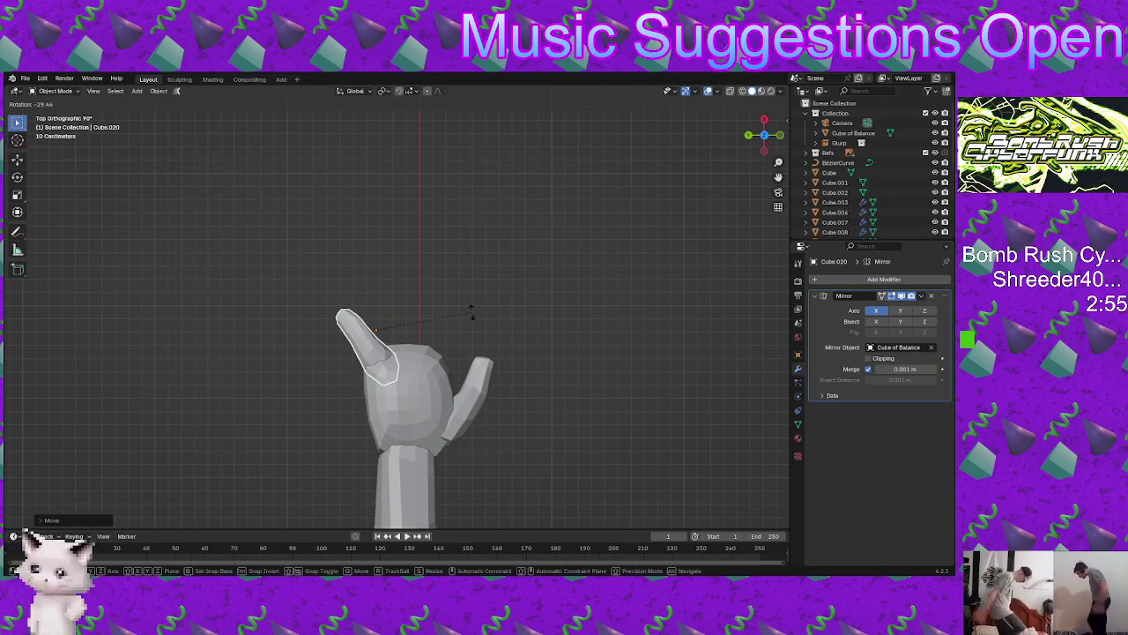
pyautogui.click(470, 312)
pyautogui.press('r')
pyautogui.click(484, 402)
pyautogui.press('g')
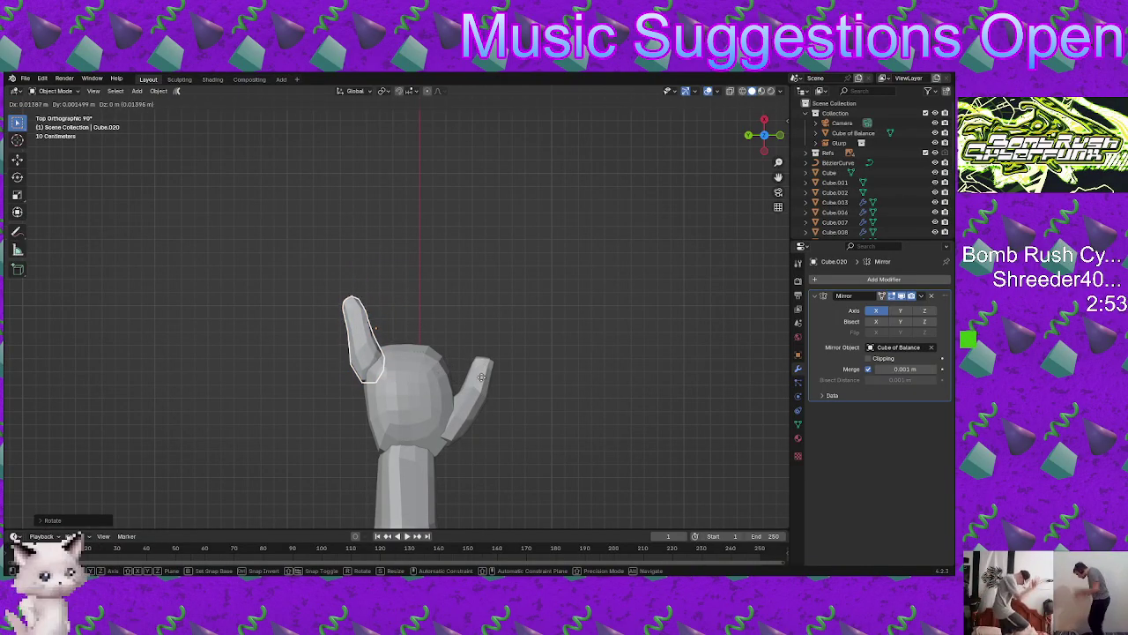
pyautogui.click(444, 341)
# Step: Duplicate the little finger, enlarge the copy and set it beside the original as the second finger
pyautogui.hotkey('shift', 'd')
pyautogui.click(495, 334)
pyautogui.press('s')
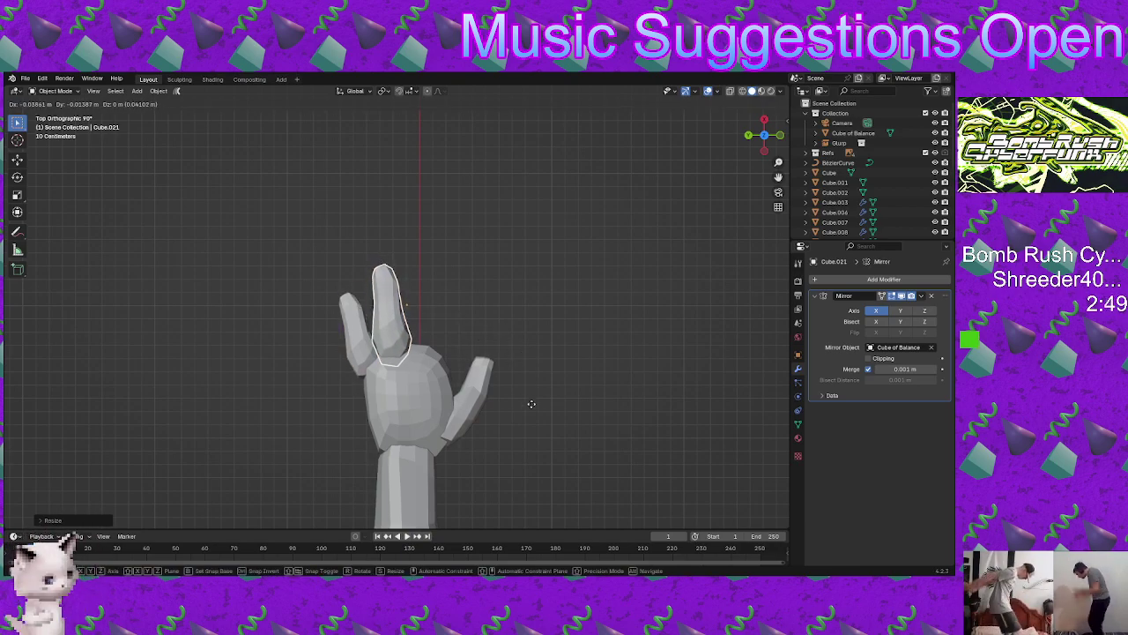
pyautogui.click(555, 441)
# Step: Duplicate the second finger, tilt the copy toward the thumb side, enlarge it slightly and seat it on the palm as the third finger
pyautogui.hotkey('shift', 'd')
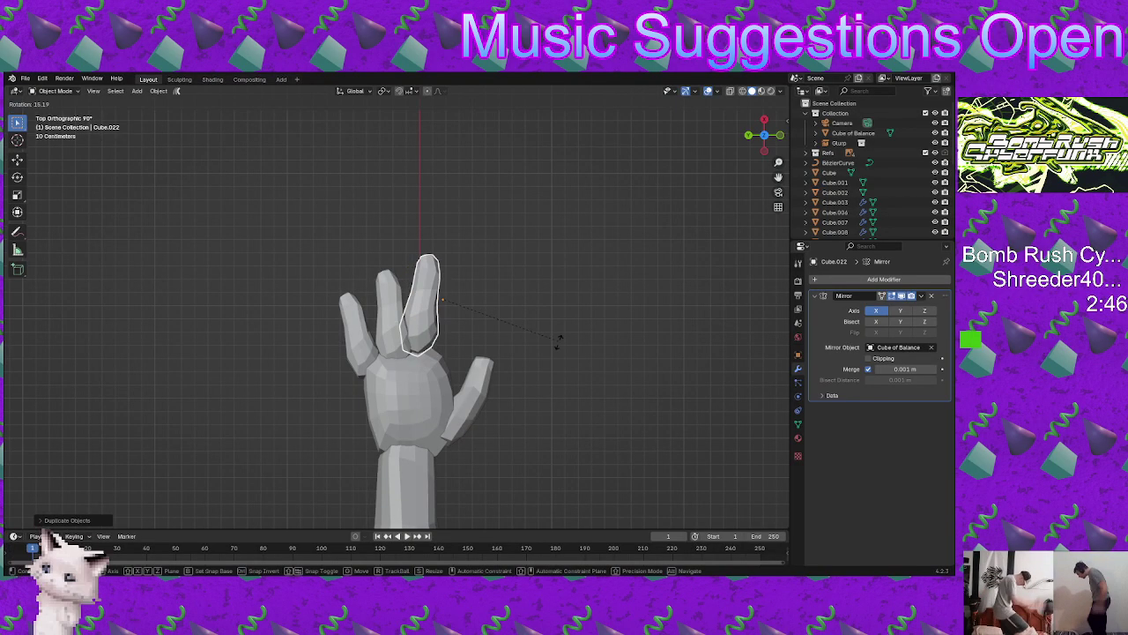
pyautogui.click(631, 401)
pyautogui.press('s')
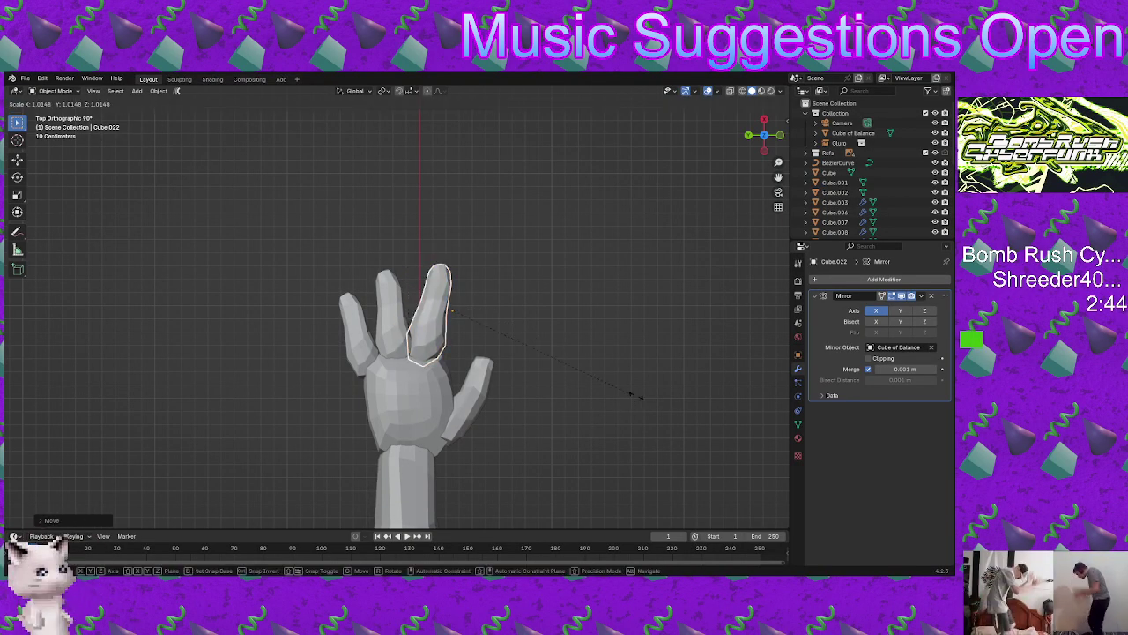
pyautogui.click(646, 390)
pyautogui.press('g')
pyautogui.click(665, 322)
pyautogui.press('r')
pyautogui.click(663, 328)
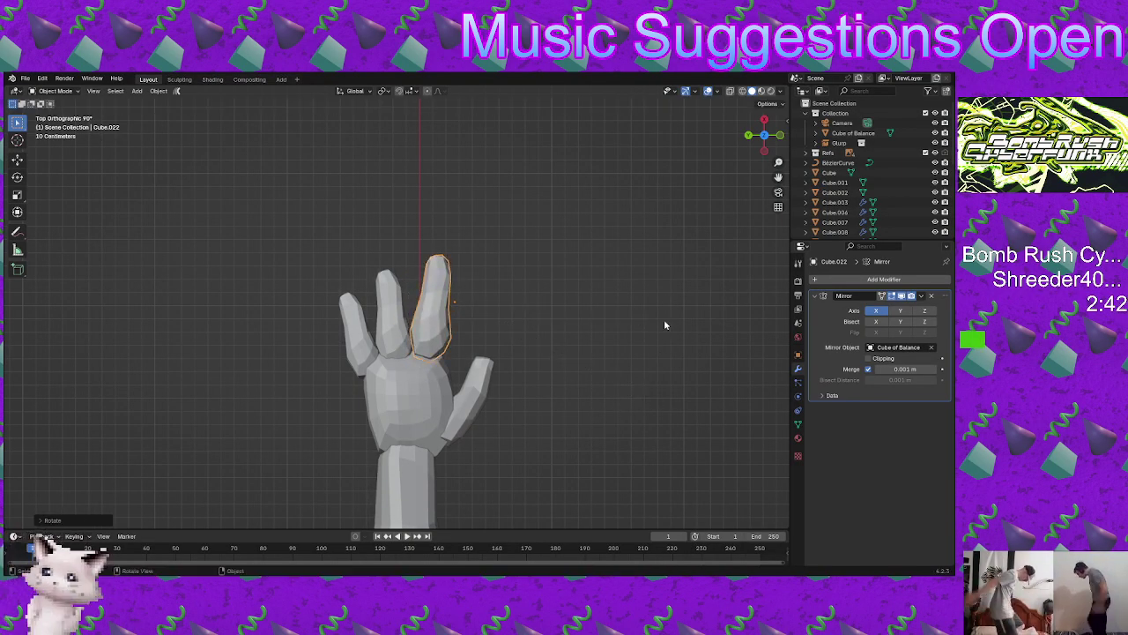
# Step: Duplicate the third finger, angling the copy outward on the thumb side as the fourth finger
pyautogui.hotkey('shift', 'd')
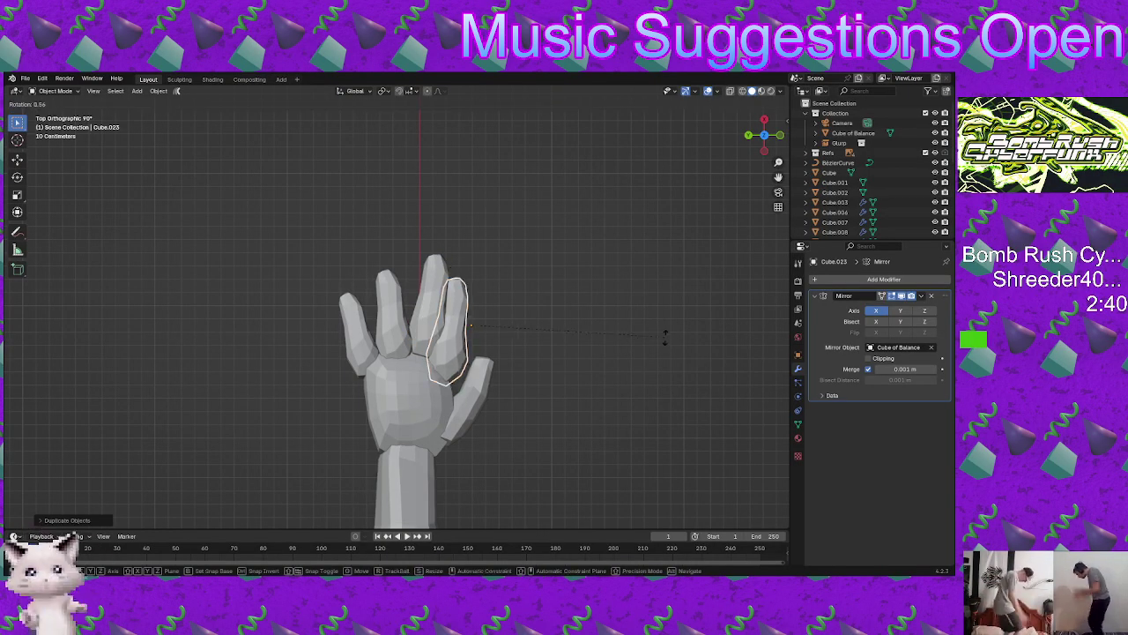
pyautogui.click(650, 382)
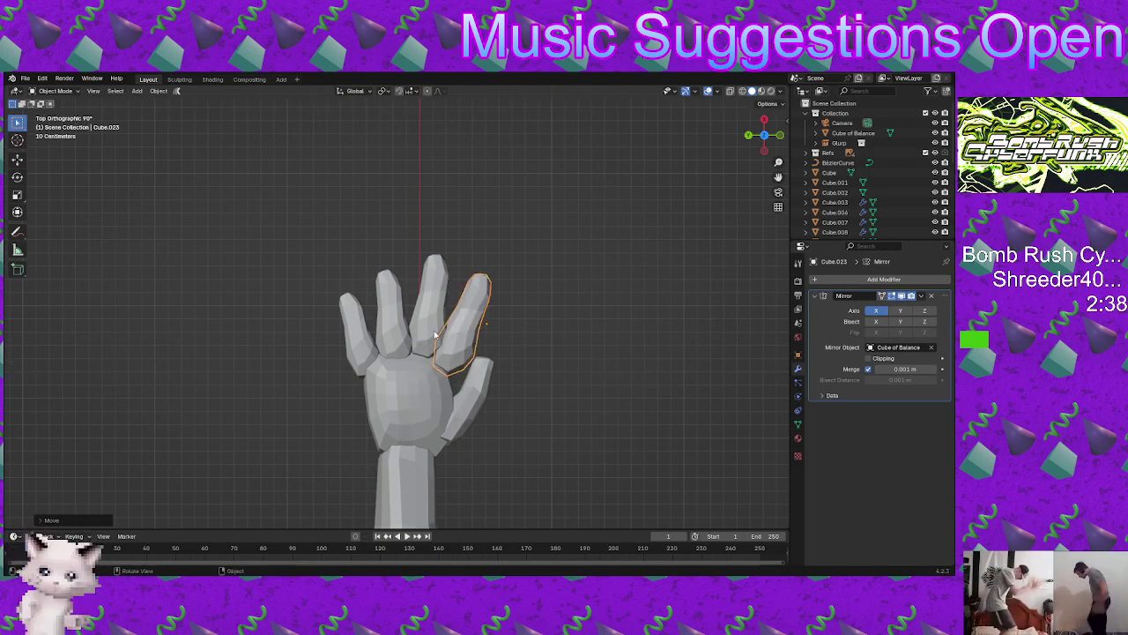
pyautogui.moveTo(502, 336); pyautogui.dragTo(421, 379, button='middle')
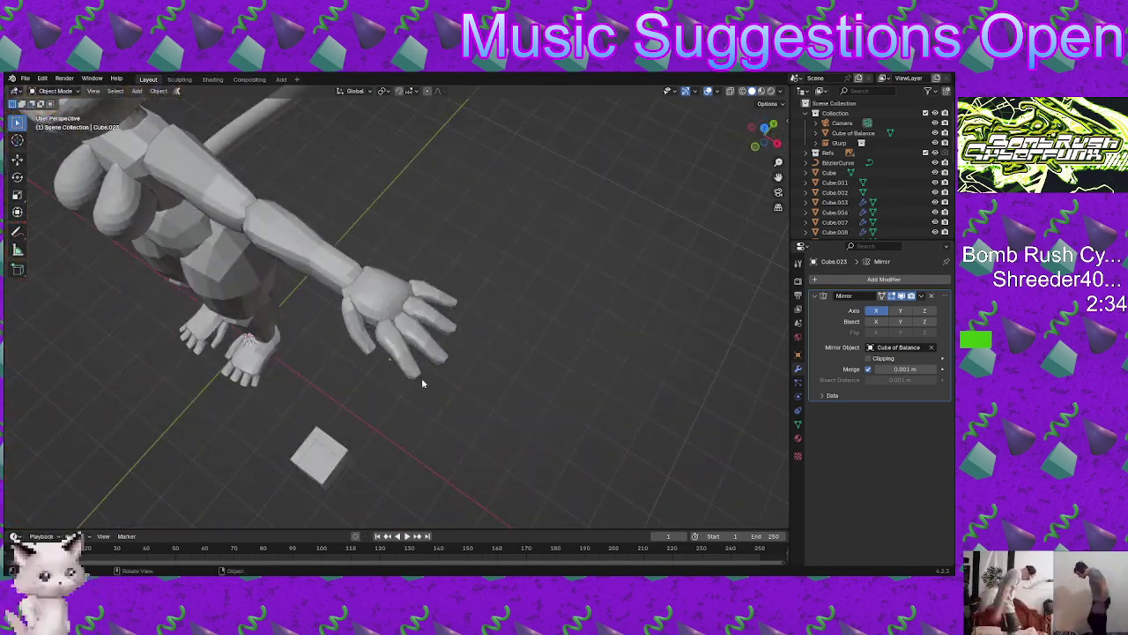
# Step: Delete the duplicated fingers so only the little finger and thumb stay on the hand
pyautogui.press('x')
pyautogui.click(417, 378)
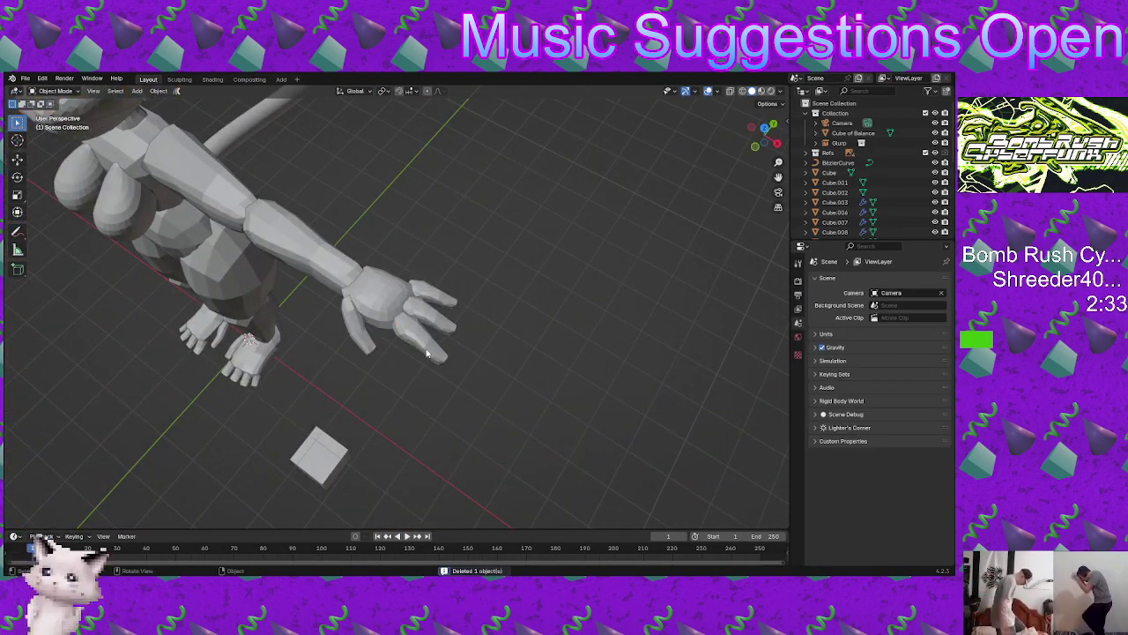
pyautogui.click(436, 303)
pyautogui.press('x')
# Step: Switch the little finger to Sculpt Mode and straighten and slim its outline with Elastic Deform in the top view
pyautogui.moveTo(438, 300); pyautogui.dragTo(484, 288, button='middle')
pyautogui.moveTo(254, 245); pyautogui.dragTo(344, 296, button='middle')
pyautogui.scroll(3, 344, 296)
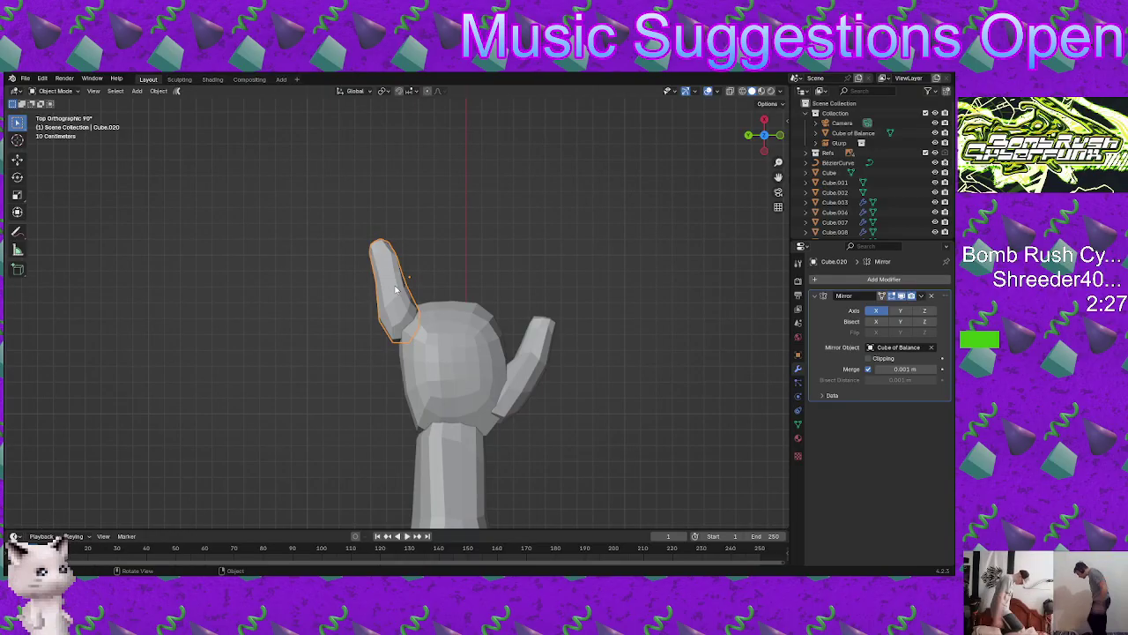
pyautogui.rightClick(395, 289)
pyautogui.hotkey('ctrl', 'Tab')
pyautogui.click(418, 275)
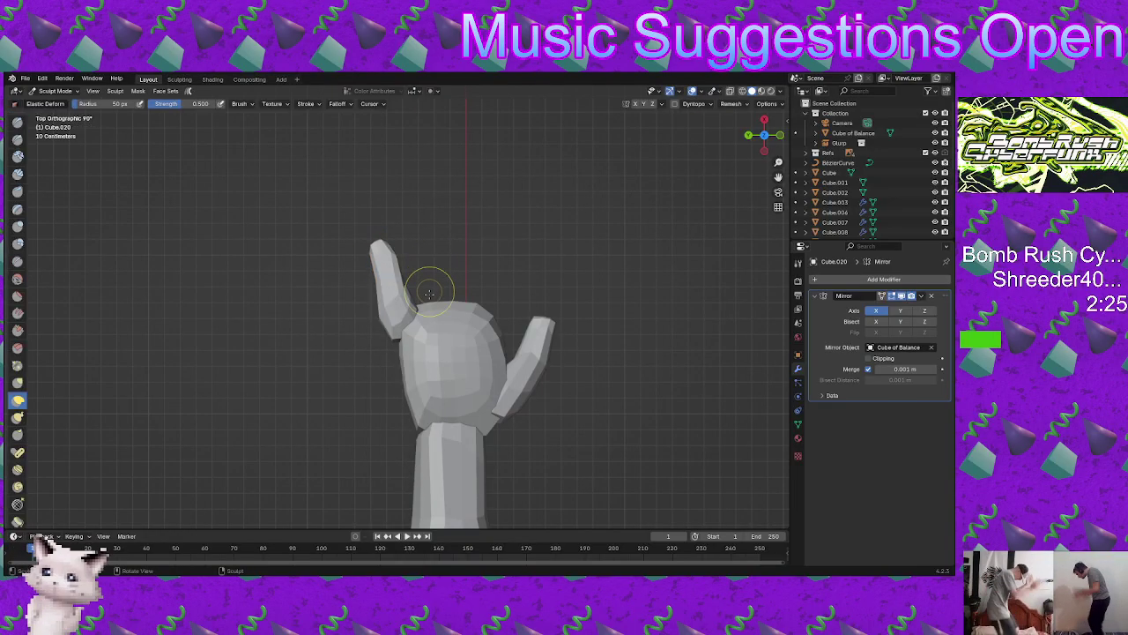
pyautogui.scroll(2, 429, 293)
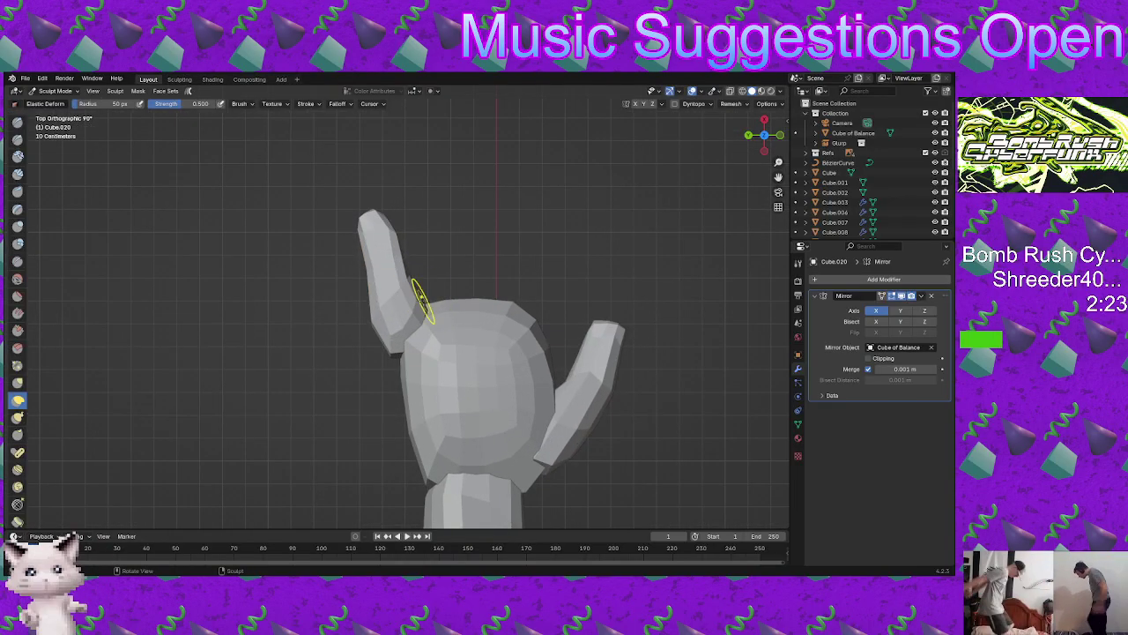
pyautogui.scroll(-2, 432, 308)
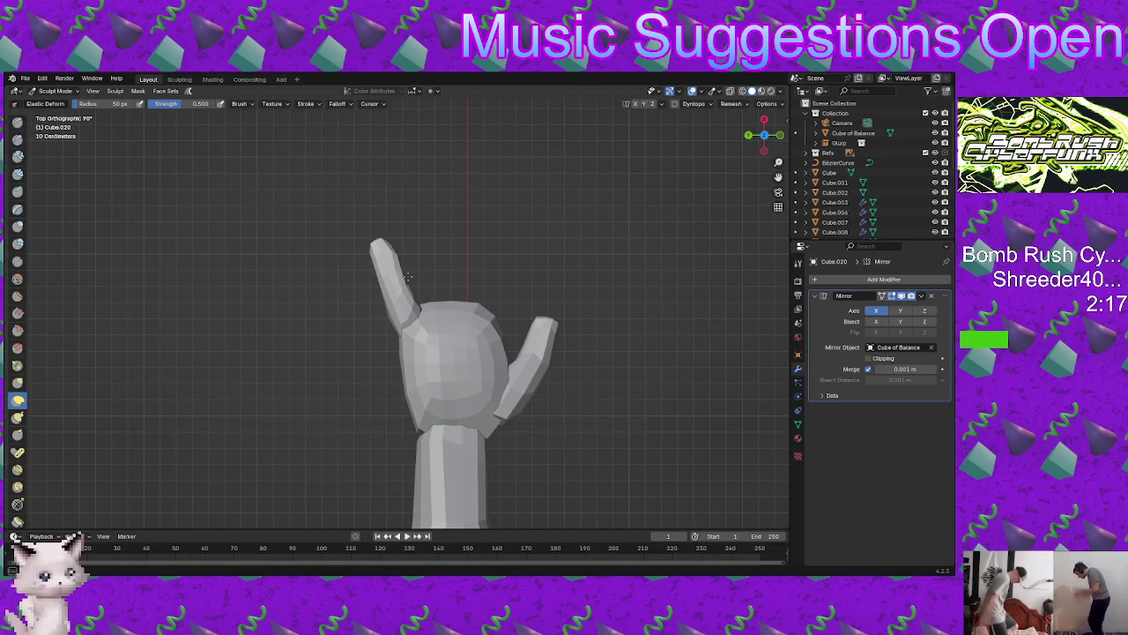
pyautogui.moveTo(408, 277); pyautogui.dragTo(414, 278)
pyautogui.scroll(2, 404, 256)
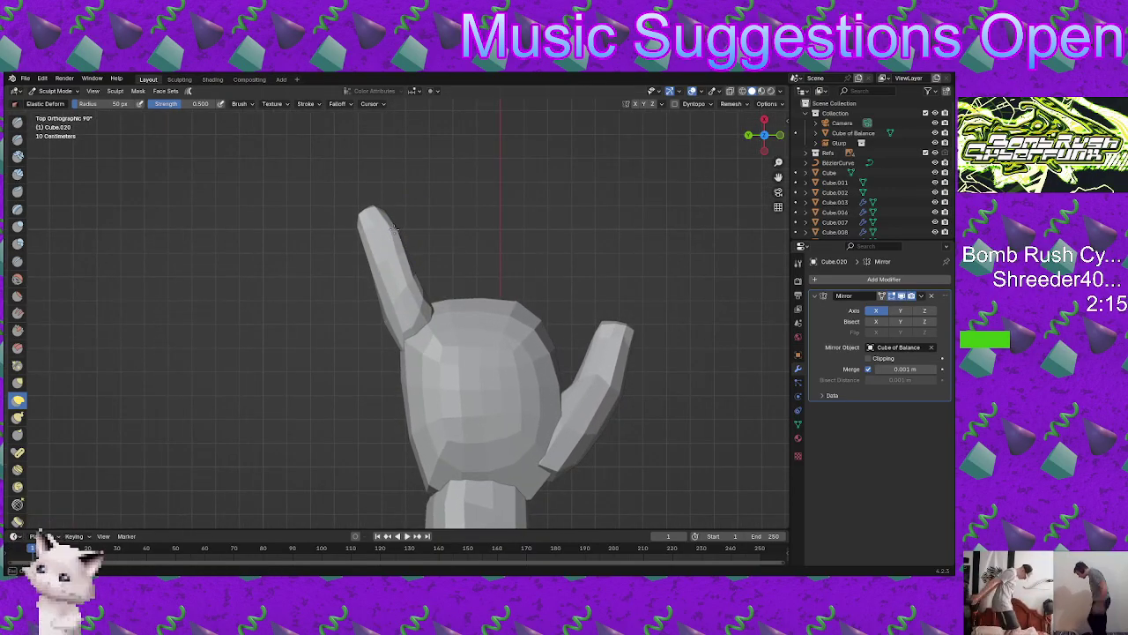
pyautogui.moveTo(414, 237)
pyautogui.keyDown('shift'); pyautogui.mouseDown(button='middle')
pyautogui.moveTo(428, 290)
pyautogui.moveTo(413, 274)
pyautogui.mouseUp(button='middle'); pyautogui.keyUp('shift')
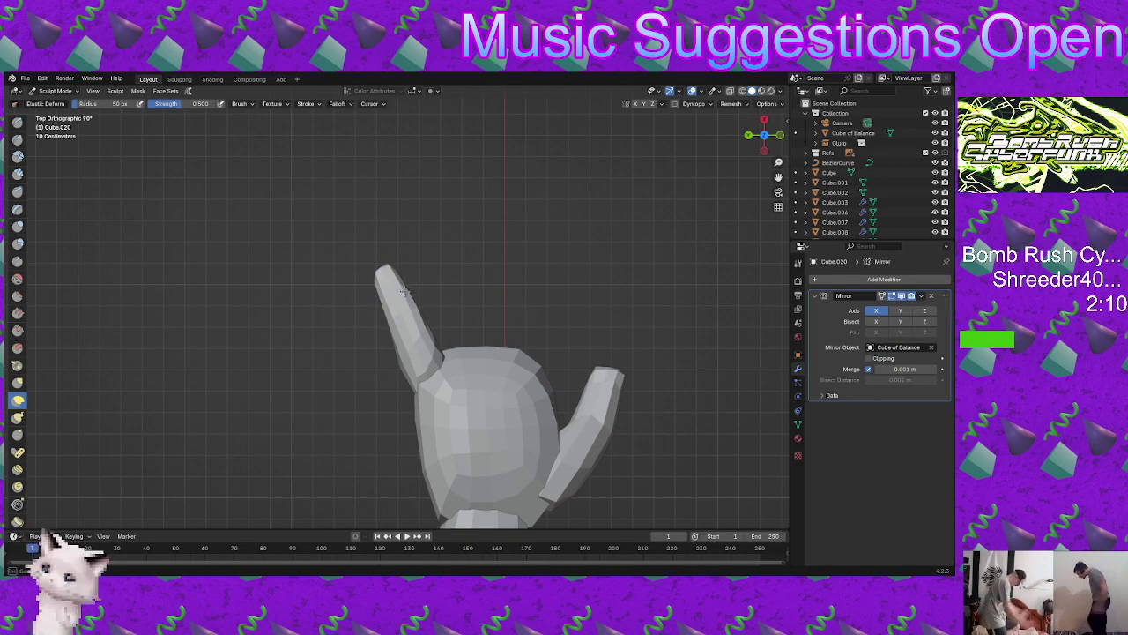
# Step: Sculpt the little finger's underside and tip from several angles with Elastic Deform to slim its profile
pyautogui.moveTo(417, 321)
pyautogui.mouseDown(button='middle')
pyautogui.moveTo(302, 284)
pyautogui.moveTo(273, 239)
pyautogui.moveTo(344, 346)
pyautogui.moveTo(385, 375)
pyautogui.mouseUp(button='middle')
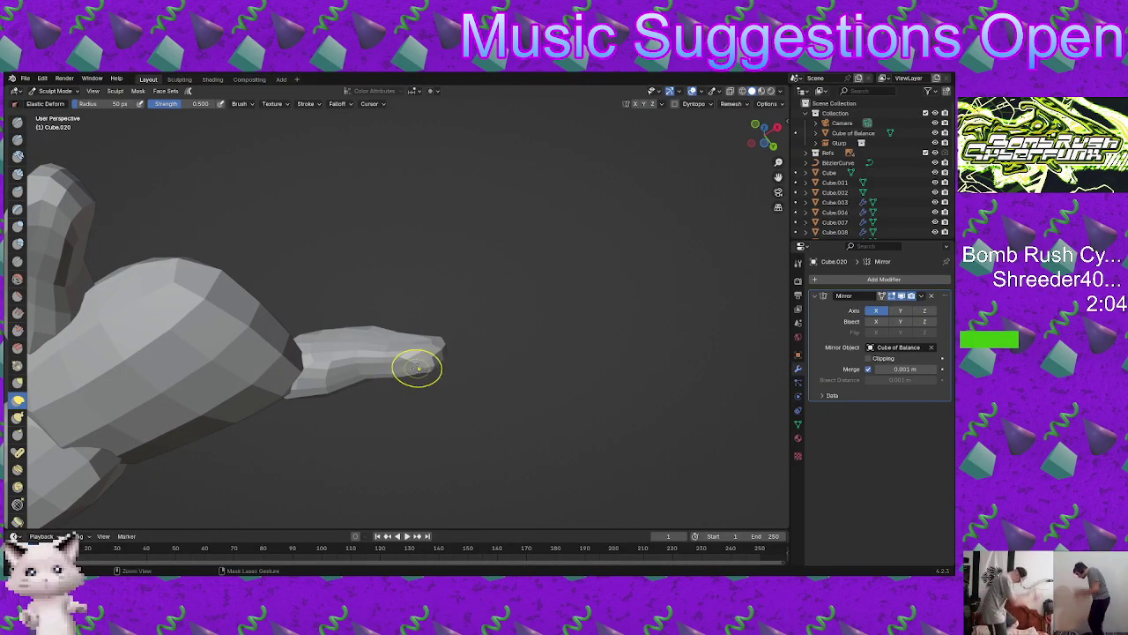
pyautogui.moveTo(407, 368); pyautogui.dragTo(409, 364)
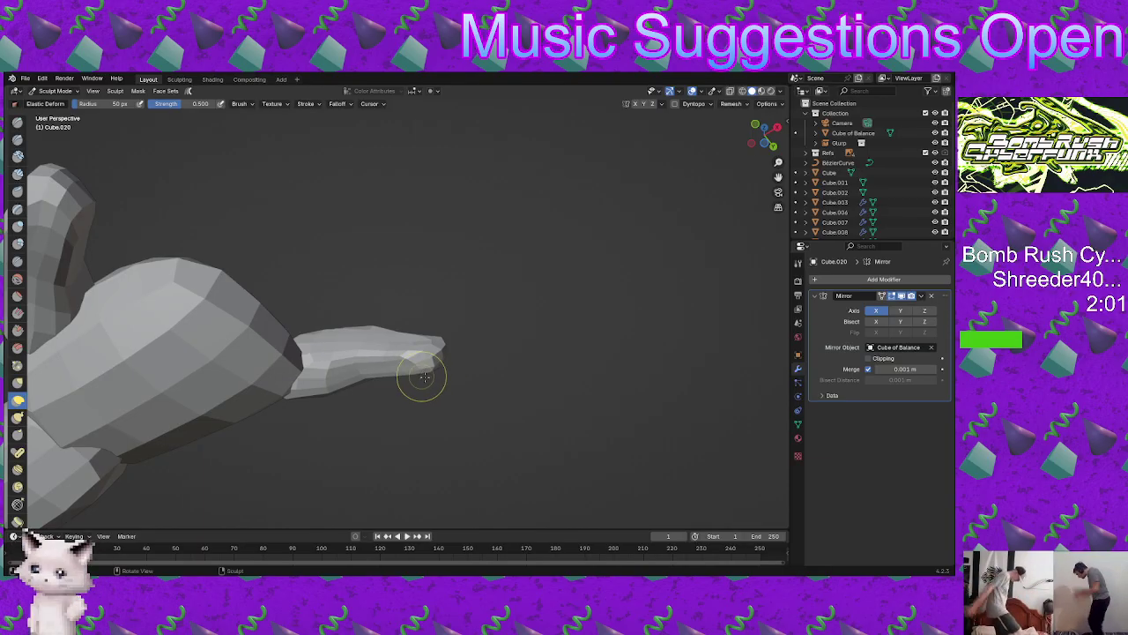
pyautogui.moveTo(424, 377); pyautogui.dragTo(297, 373, button='middle')
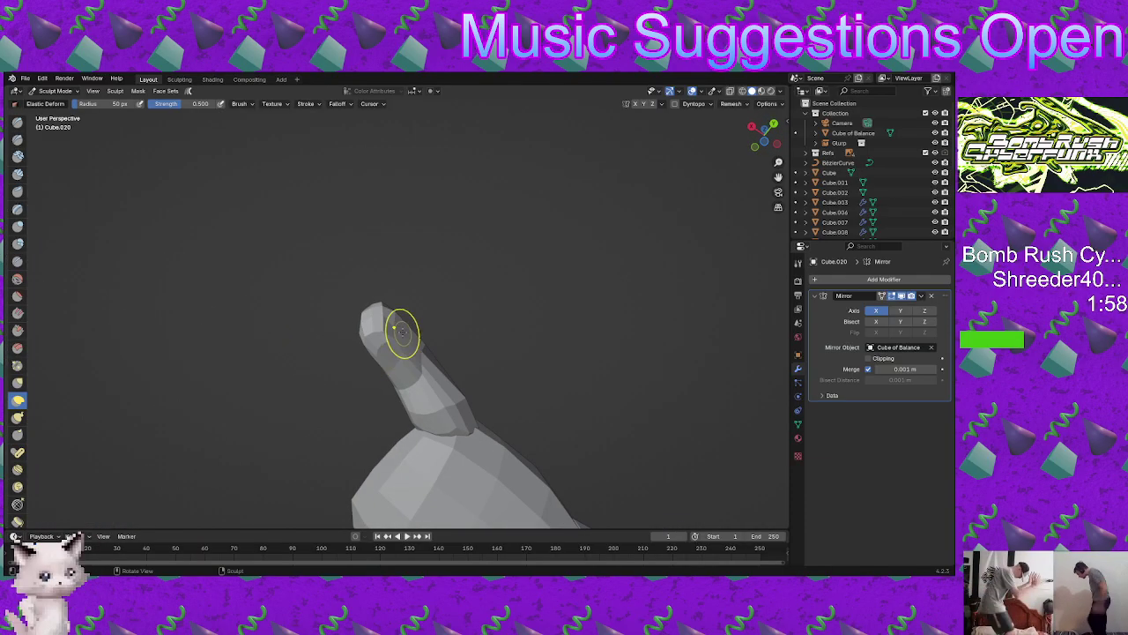
pyautogui.moveTo(400, 330); pyautogui.dragTo(398, 325)
pyautogui.moveTo(397, 340)
pyautogui.mouseDown(button='middle')
pyautogui.moveTo(391, 403)
pyautogui.moveTo(407, 428)
pyautogui.moveTo(390, 425)
pyautogui.moveTo(425, 402)
pyautogui.moveTo(522, 378)
pyautogui.mouseUp(button='middle')
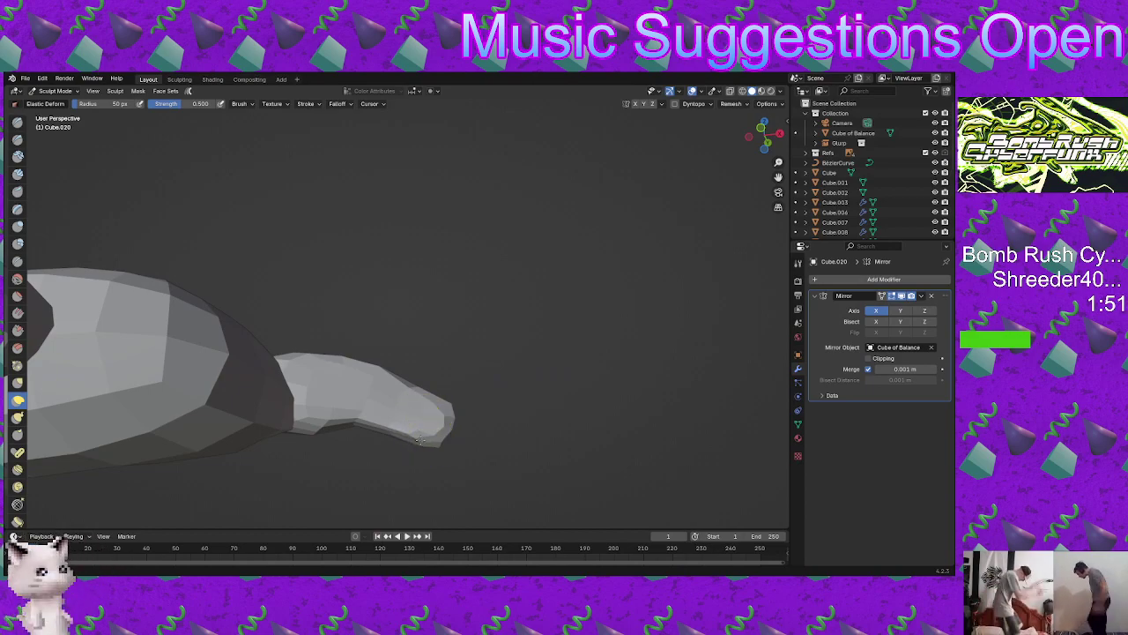
pyautogui.moveTo(419, 439)
pyautogui.keyDown('ctrl'); pyautogui.mouseDown(button='middle')
pyautogui.moveTo(415, 412)
pyautogui.moveTo(404, 420)
pyautogui.moveTo(416, 408)
pyautogui.moveTo(409, 460)
pyautogui.moveTo(412, 402)
pyautogui.moveTo(423, 413)
pyautogui.moveTo(429, 396)
pyautogui.moveTo(490, 419)
pyautogui.mouseUp(button='middle'); pyautogui.keyUp('ctrl')
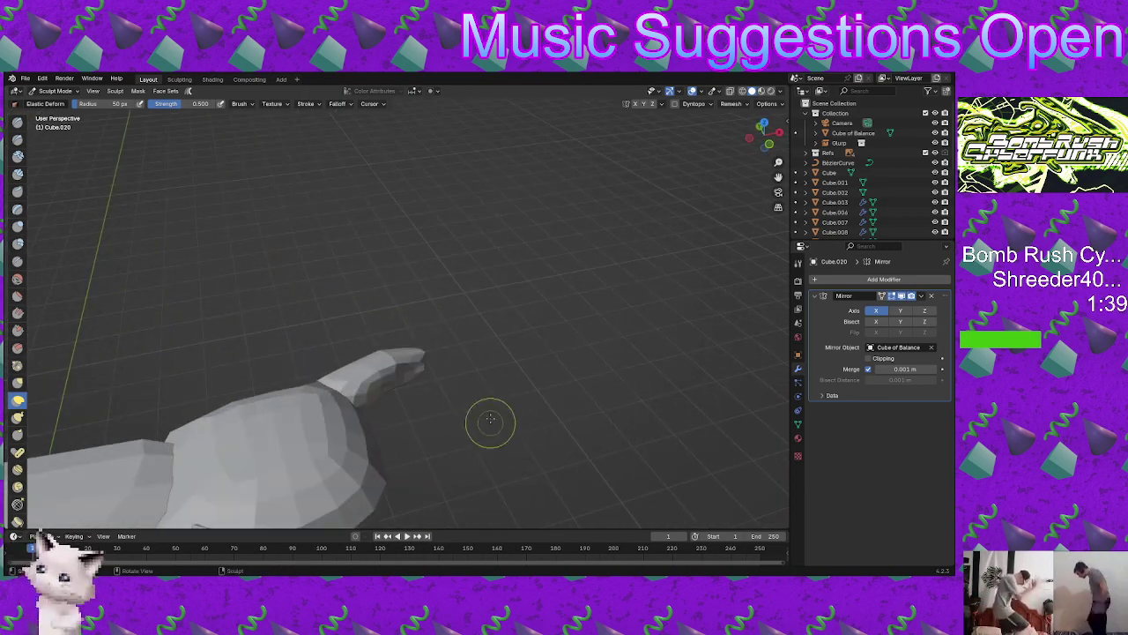
# Step: Return the little finger to Object Mode, then angle it further outward and reseat it at the palm's corner in the top view
pyautogui.keyDown('alt'); pyautogui.moveTo(399, 446); pyautogui.dragTo(490, 352, button='middle'); pyautogui.keyUp('alt')
pyautogui.keyDown('alt'); pyautogui.moveTo(447, 403); pyautogui.dragTo(437, 272, button='middle'); pyautogui.keyUp('alt')
pyautogui.scroll(-6, 469, 400)
pyautogui.scroll(-1, 431, 399)
pyautogui.keyDown('shift'); pyautogui.moveTo(437, 351); pyautogui.dragTo(439, 461, button='middle'); pyautogui.keyUp('shift')
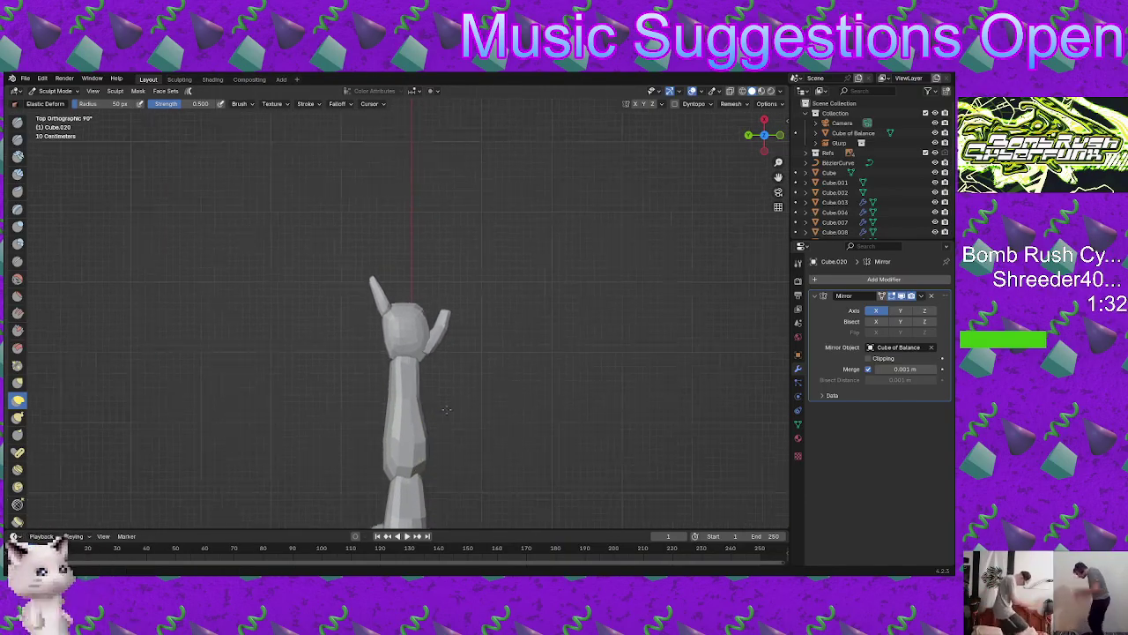
pyautogui.scroll(2, 427, 374)
pyautogui.keyDown('ctrl'); pyautogui.moveTo(439, 406); pyautogui.dragTo(425, 448, button='middle'); pyautogui.keyUp('ctrl')
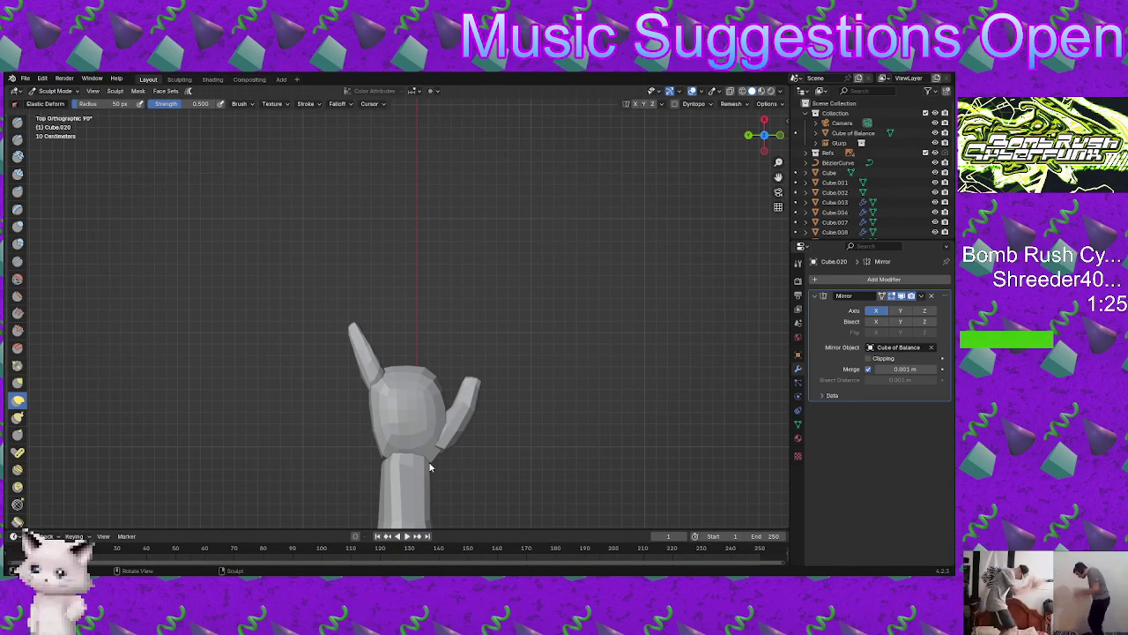
pyautogui.hotkey('ctrl', 'Tab')
pyautogui.click(388, 339)
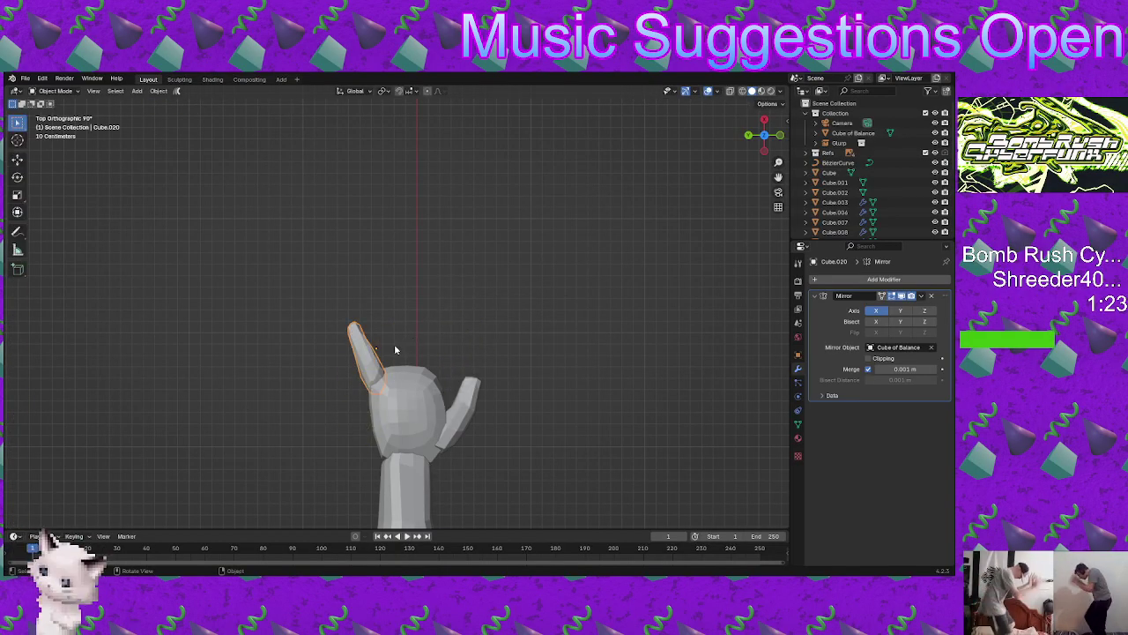
pyautogui.press('r')
pyautogui.click(534, 353)
pyautogui.press('g')
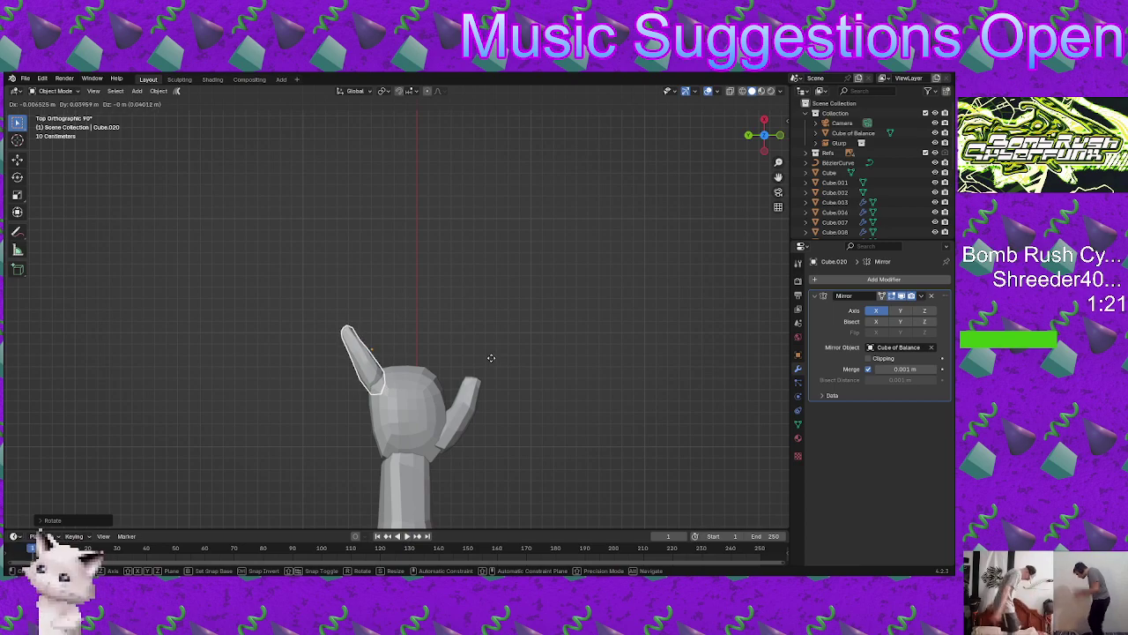
pyautogui.click(486, 364)
# Step: Duplicate the reshaped little finger, rotate the copy more upright, enlarge it and seat it next to the original on the palm
pyautogui.hotkey('shift', 'd')
pyautogui.press('r')
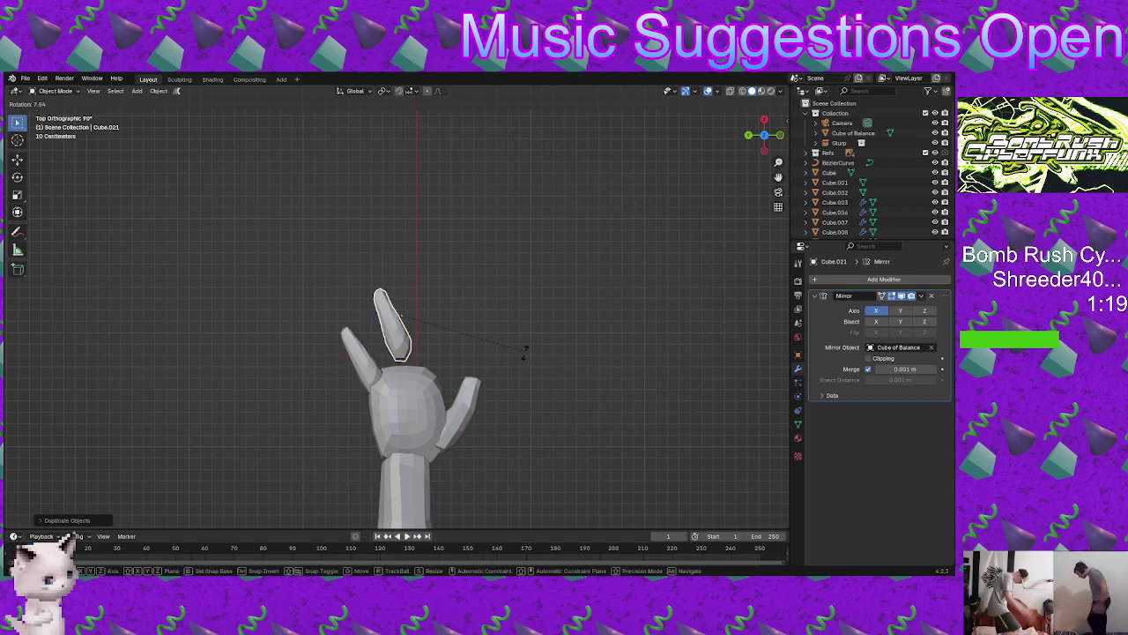
pyautogui.press('s')
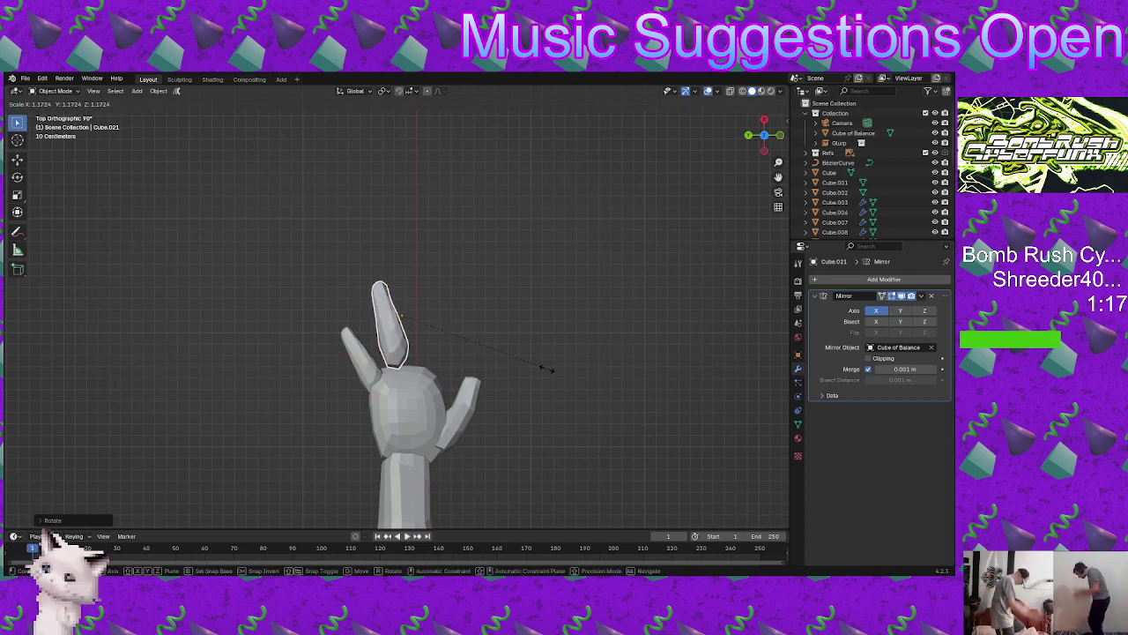
pyautogui.click(541, 374)
pyautogui.press('g')
pyautogui.click(530, 508)
pyautogui.press('r')
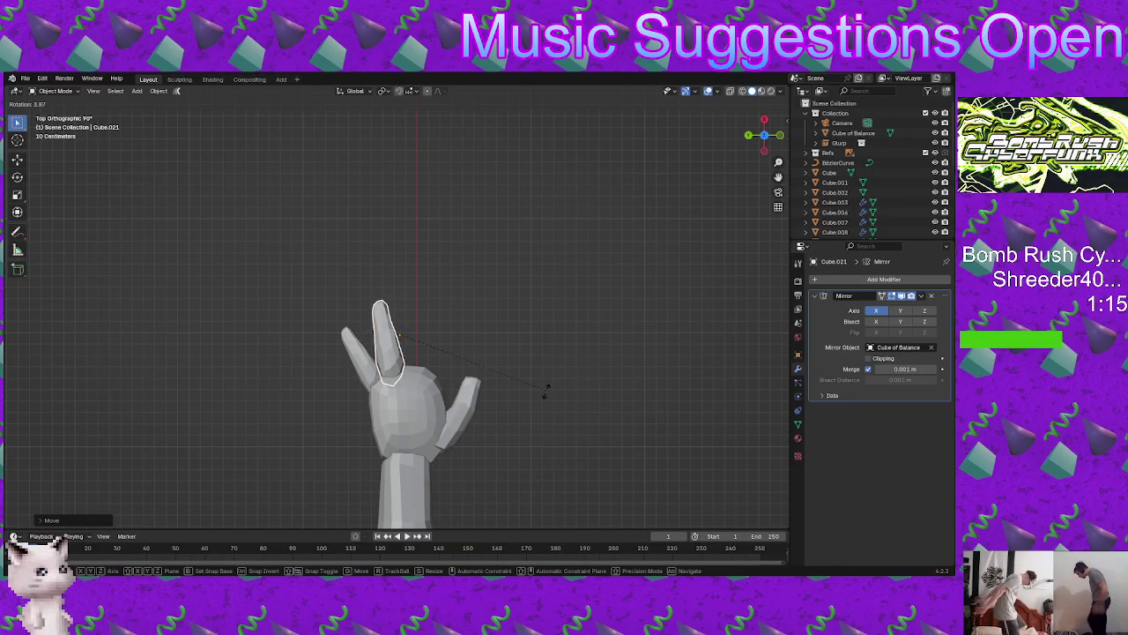
pyautogui.click(547, 392)
pyautogui.press('g')
pyautogui.click(581, 364)
# Step: Duplicate the second finger, tilt the copy toward the thumb, adjust its scale and seat it at the palm's thumb-side corner
pyautogui.hotkey('shift', 'd')
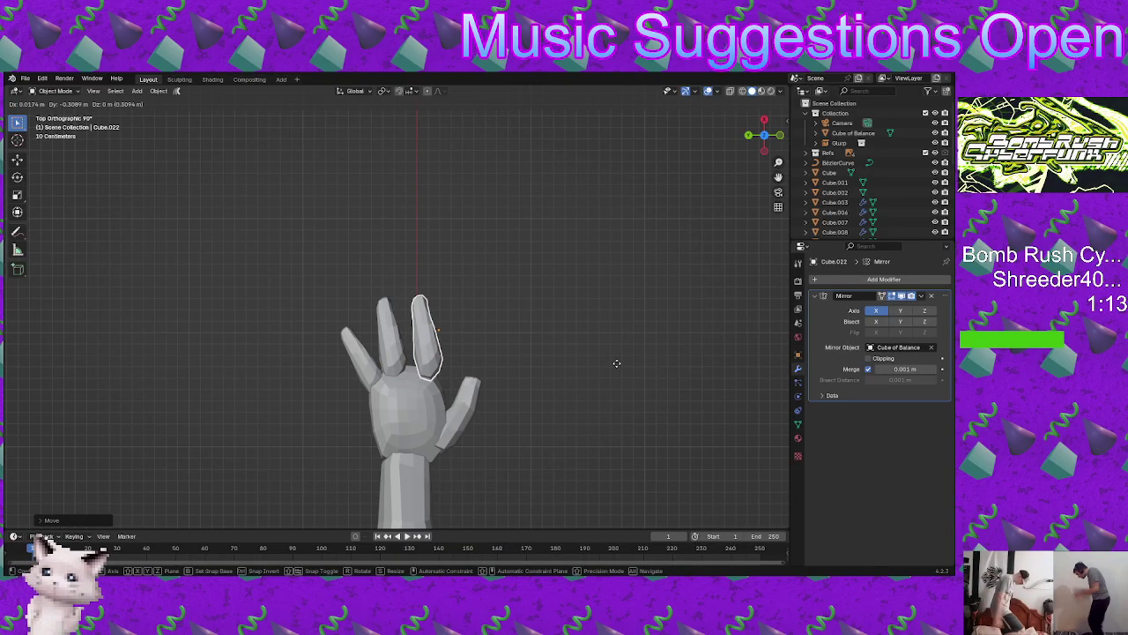
pyautogui.press('r')
pyautogui.click(615, 425)
pyautogui.press('g')
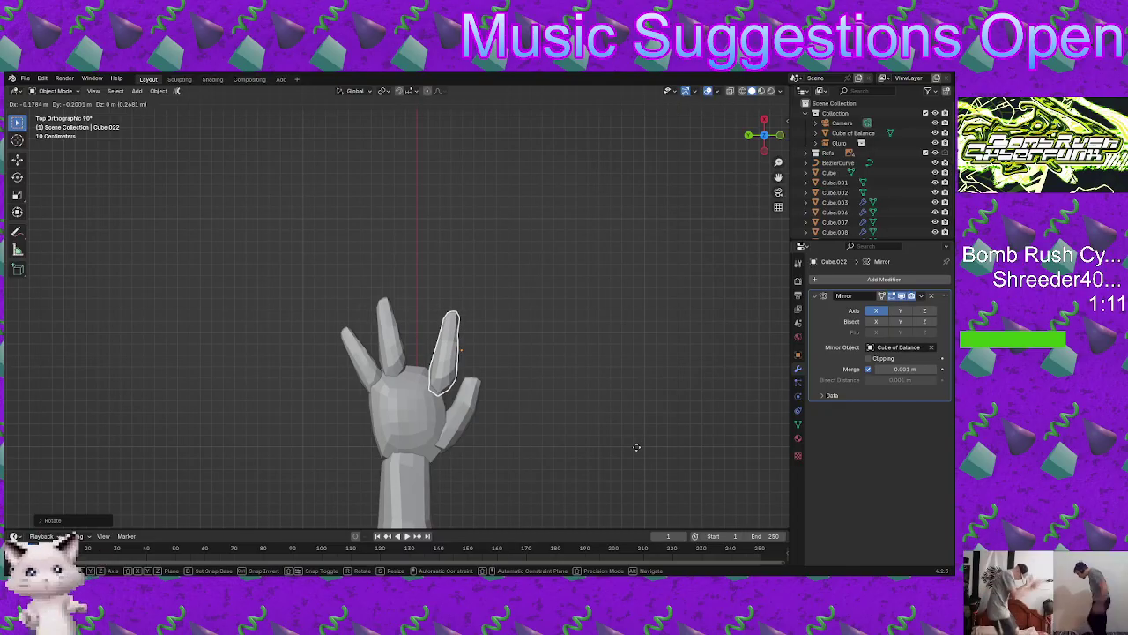
pyautogui.click(637, 448)
pyautogui.press('r')
pyautogui.click(617, 493)
pyautogui.press('s')
pyautogui.click(627, 487)
pyautogui.press('g')
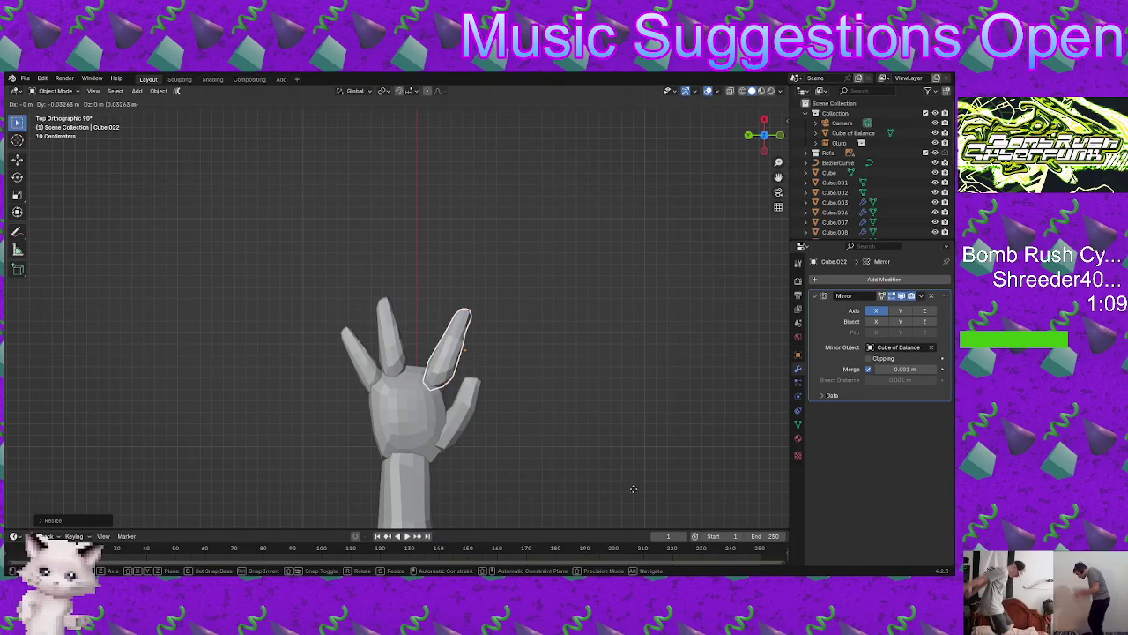
pyautogui.click(672, 499)
# Step: Duplicate the thumb-side finger, rotate the copy nearly upright, enlarge it slightly and seat it in the palm's remaining gap
pyautogui.hotkey('shift', 'd')
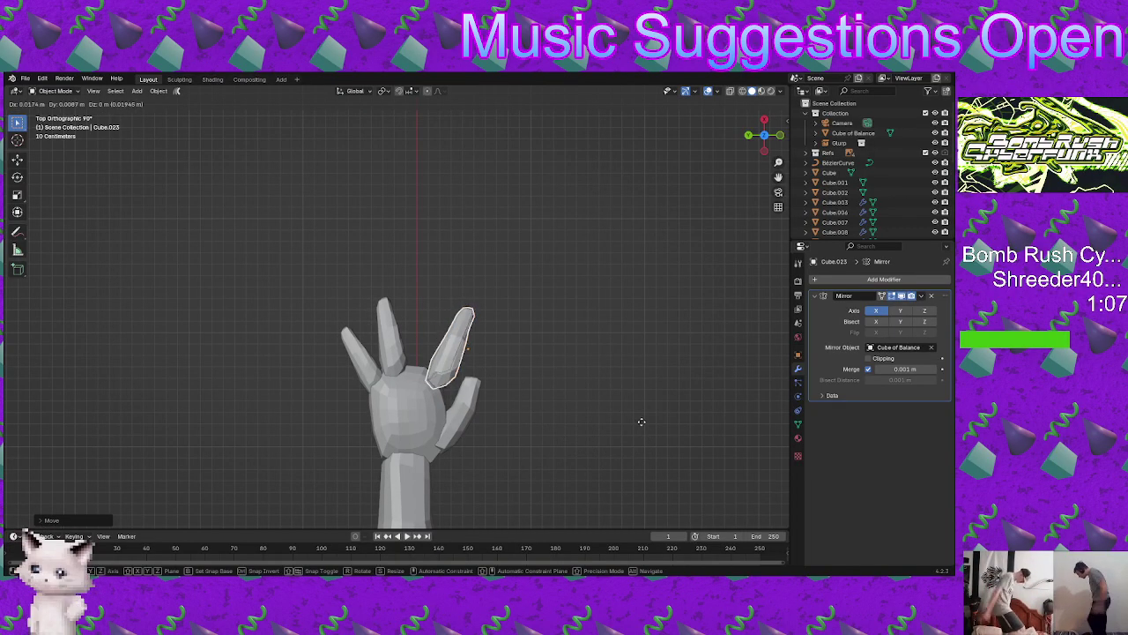
pyautogui.click(630, 407)
pyautogui.press('r')
pyautogui.click(641, 355)
pyautogui.press('s')
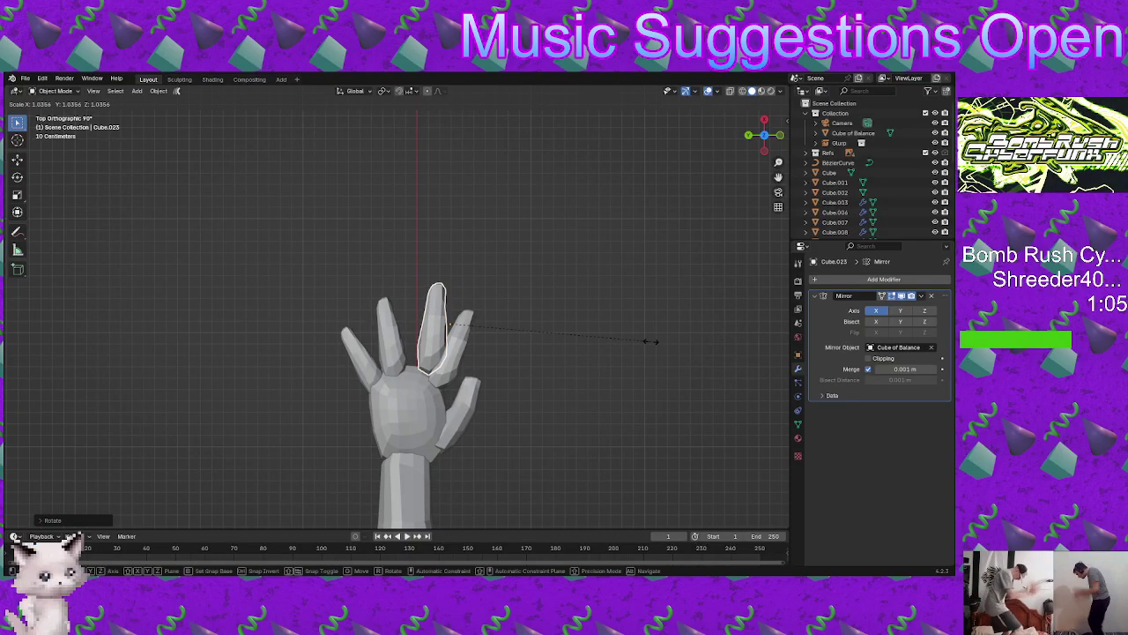
pyautogui.click(651, 344)
pyautogui.press('g')
pyautogui.click(567, 355)
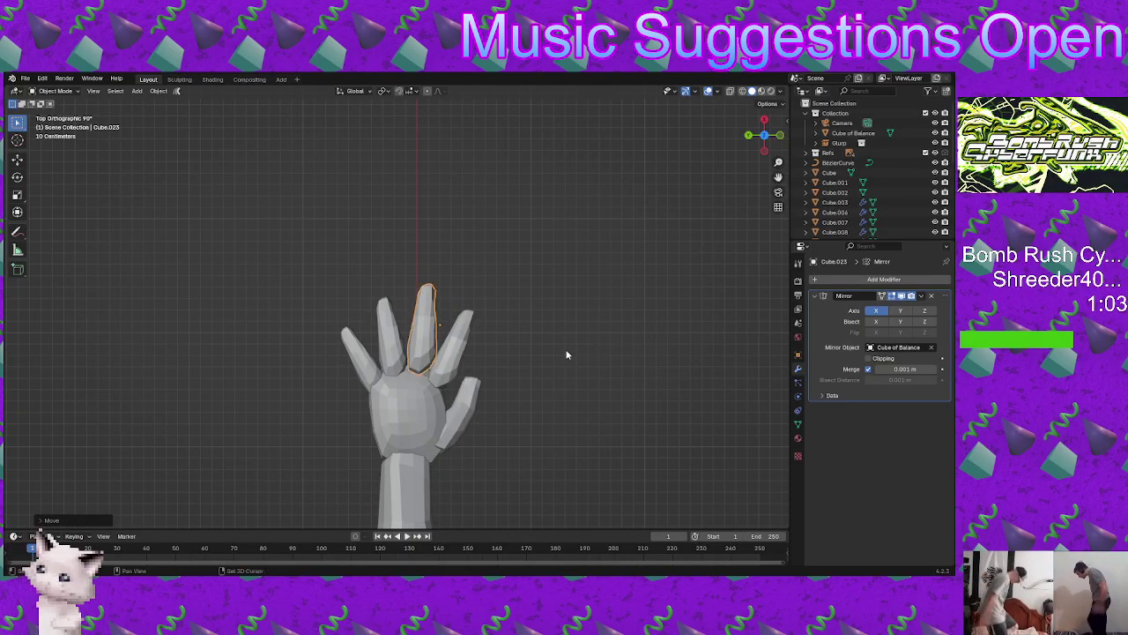
# Step: Examine the four-fingered hand from several angles and compare its proportions with the arm and the whole body
pyautogui.moveTo(532, 409); pyautogui.dragTo(343, 499, button='middle')
pyautogui.scroll(-5, 360, 330)
pyautogui.moveTo(360, 329); pyautogui.dragTo(463, 293, button='middle')
pyautogui.scroll(4, 482, 328)
pyautogui.keyDown('shift'); pyautogui.moveTo(512, 376); pyautogui.dragTo(443, 220, button='middle'); pyautogui.keyUp('shift')
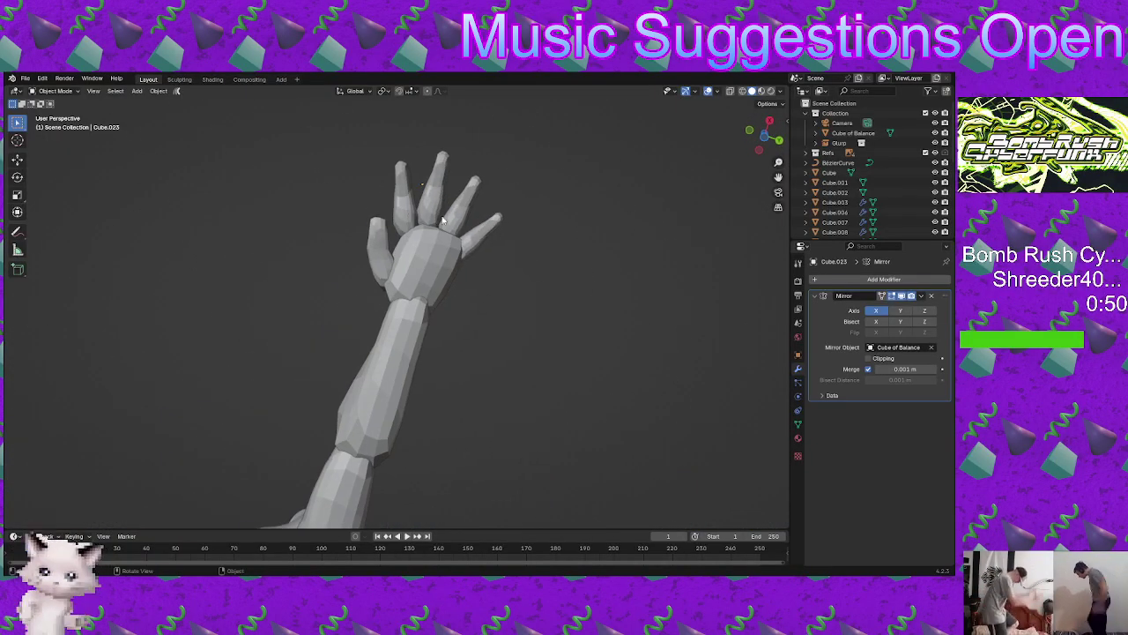
pyautogui.scroll(-8, 406, 301)
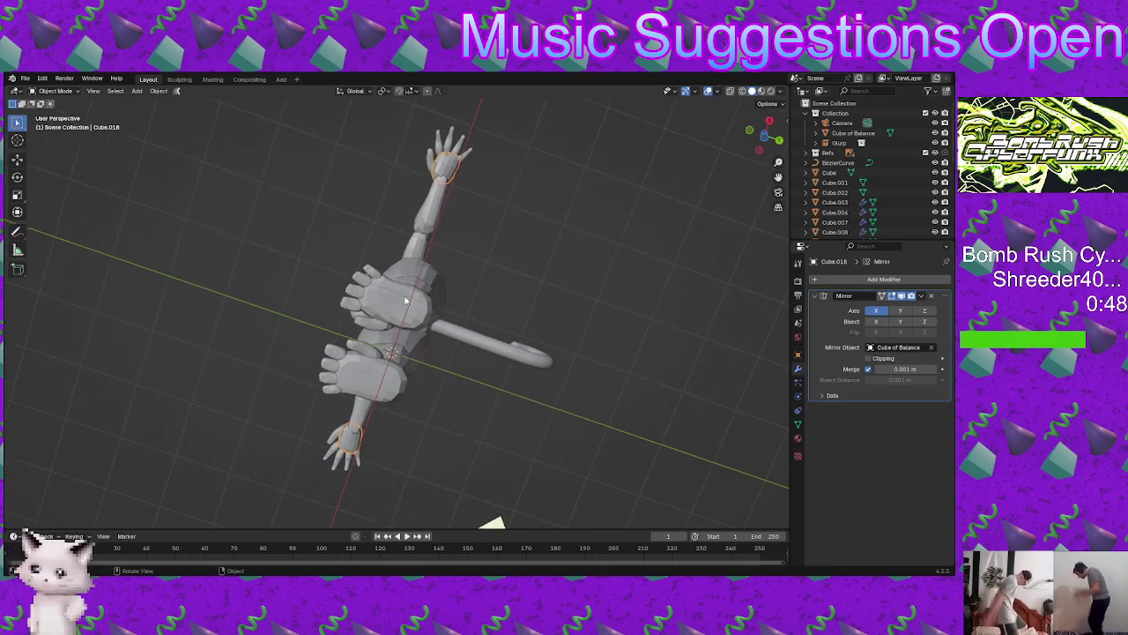
pyautogui.moveTo(411, 298); pyautogui.dragTo(447, 398, button='middle')
pyautogui.scroll(3, 421, 404)
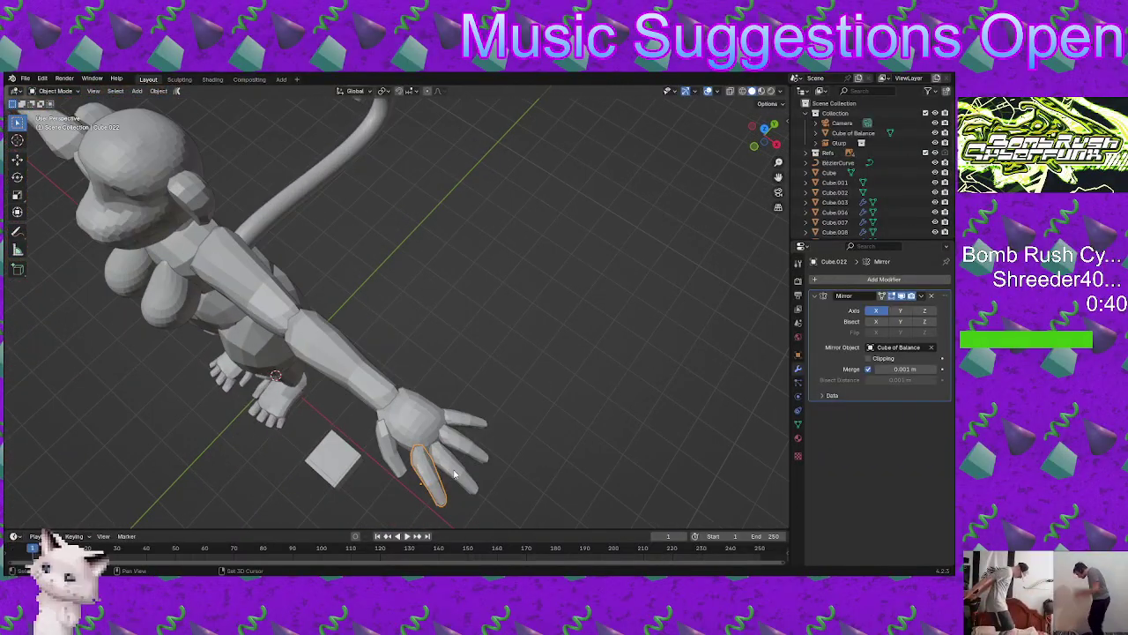
# Step: Select the four fingers on the palm and delete them, keeping the thumb
pyautogui.click(467, 427)
pyautogui.click(466, 438)
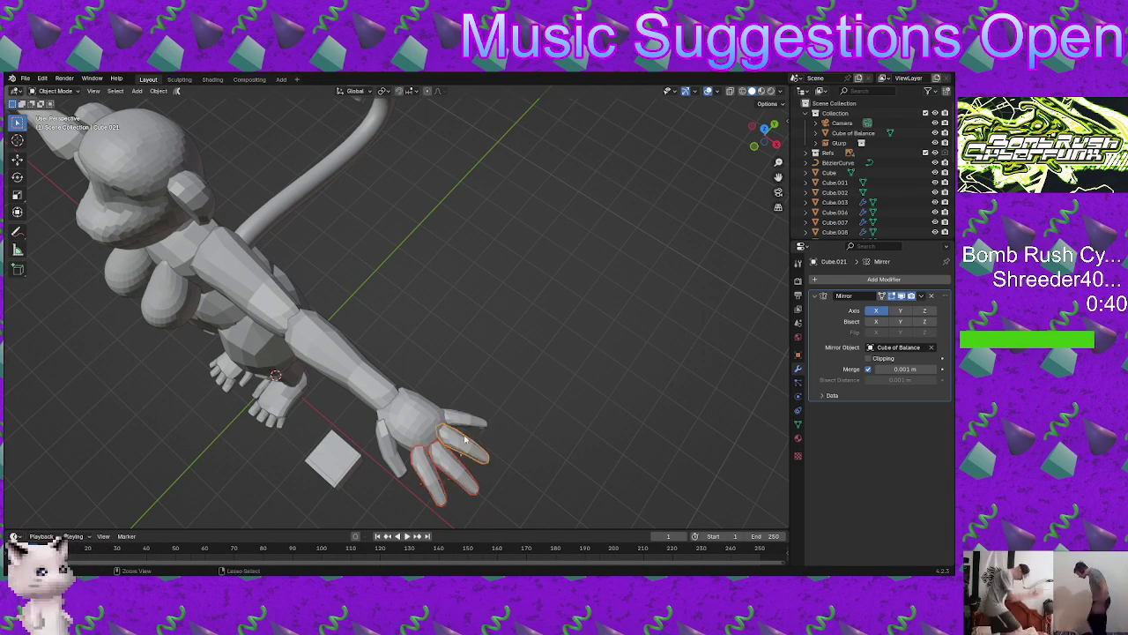
pyautogui.keyDown('shift'); pyautogui.click(472, 427); pyautogui.keyUp('shift')
pyautogui.press('x')
pyautogui.click(474, 422)
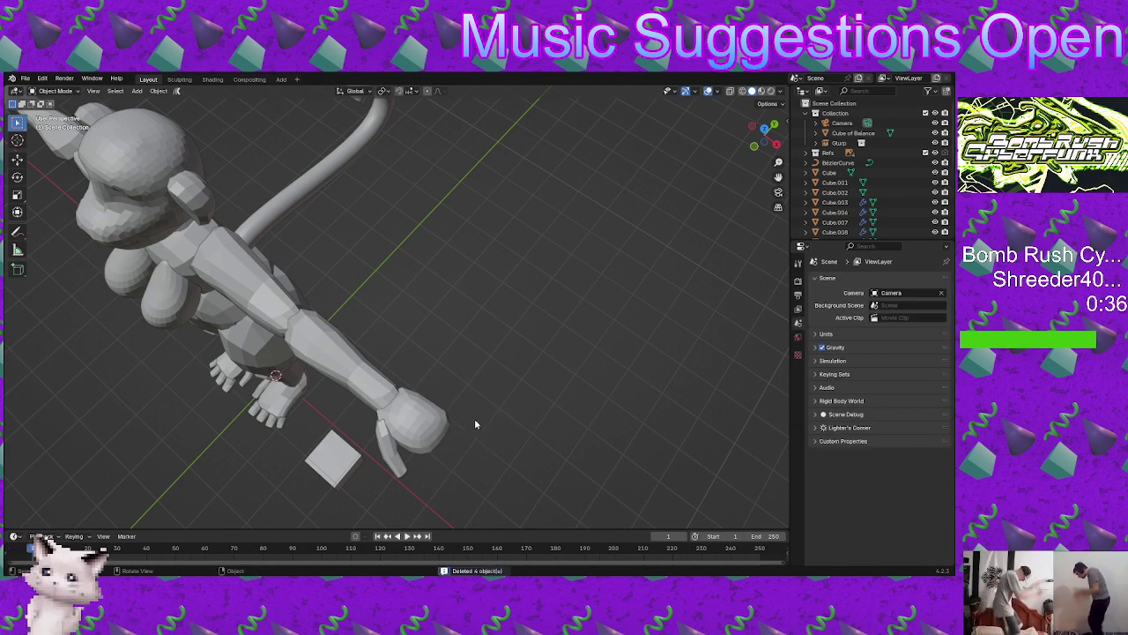
# Step: Select the head and open it for sculpting in the Sculpting workspace, with the face framed up close
pyautogui.moveTo(475, 424); pyautogui.dragTo(468, 384, button='middle')
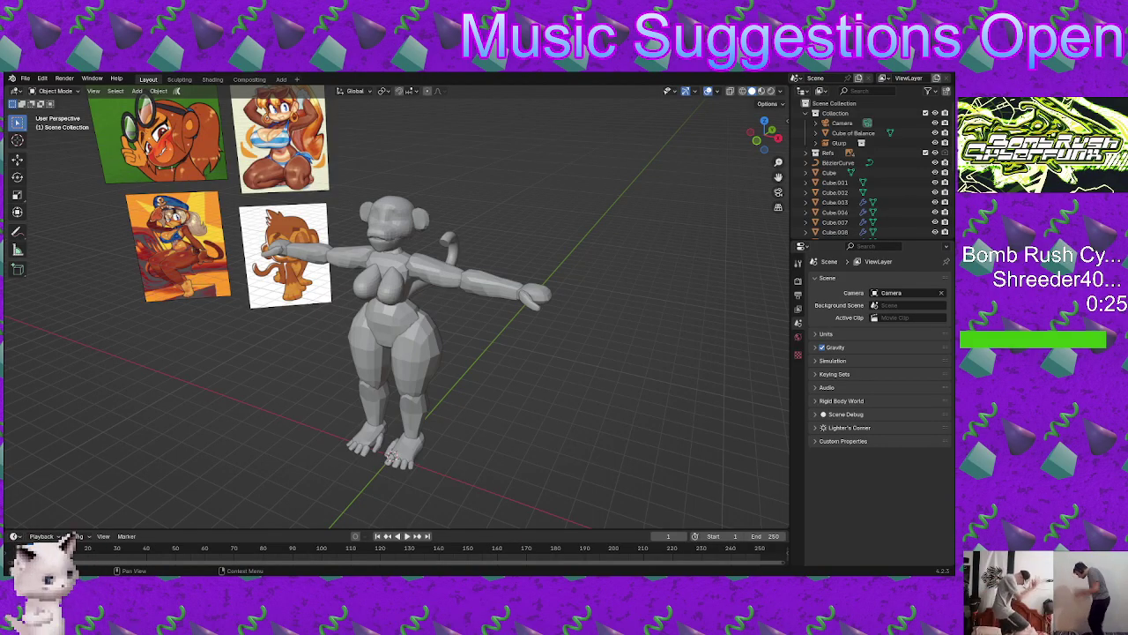
pyautogui.moveTo(391, 453); pyautogui.dragTo(504, 383, button='middle')
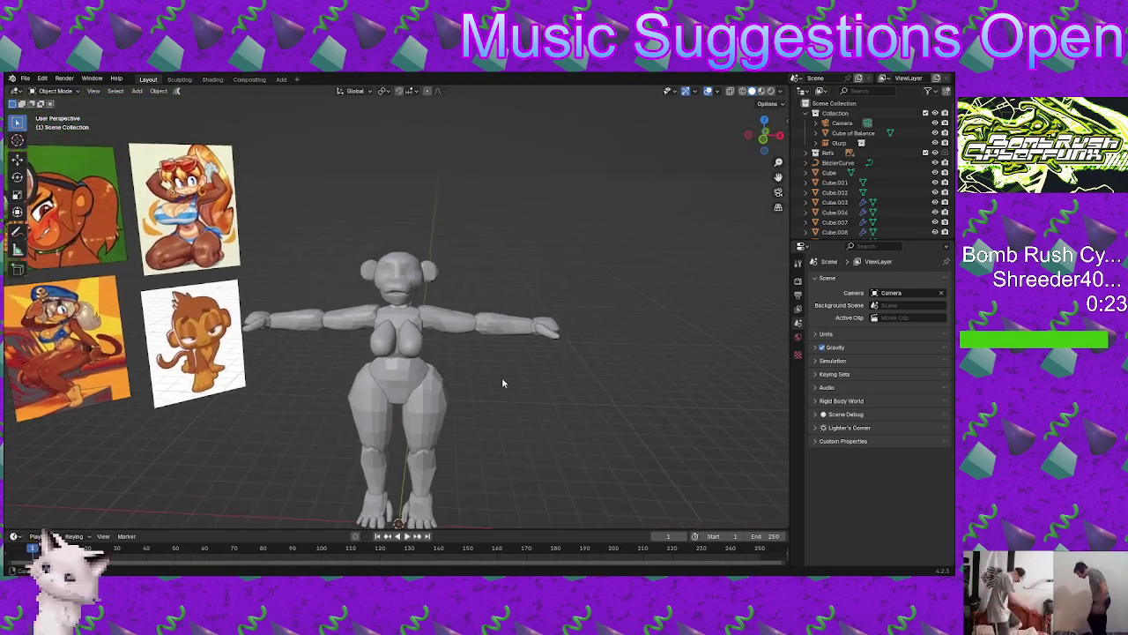
pyautogui.scroll(3, 513, 429)
pyautogui.moveTo(514, 429); pyautogui.dragTo(394, 304, button='middle')
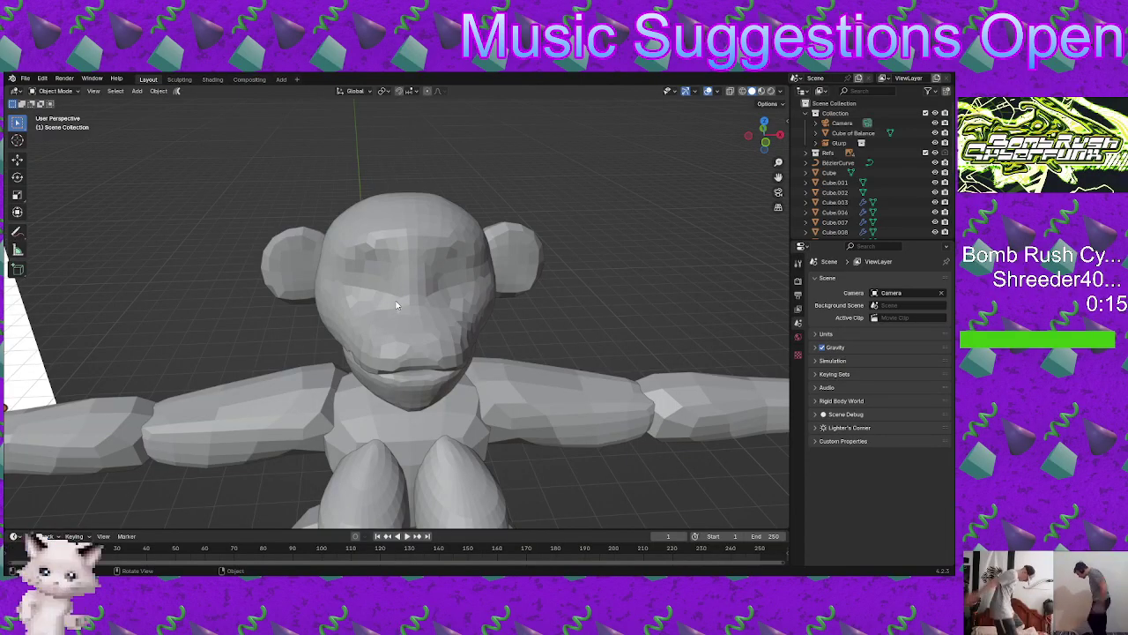
pyautogui.click(394, 304)
pyautogui.click(180, 80)
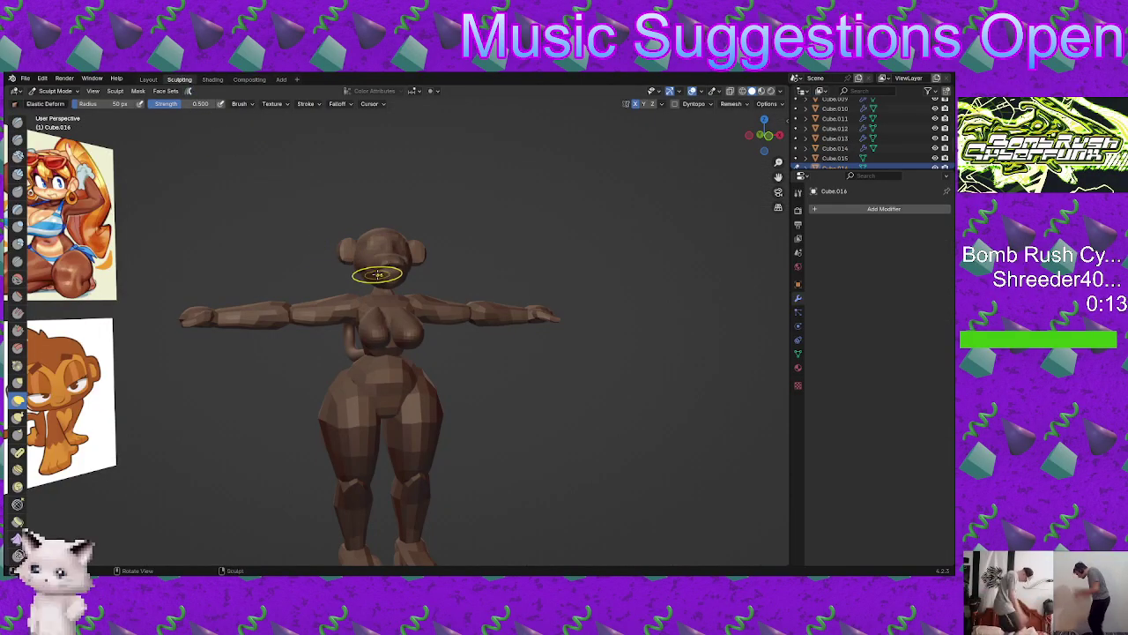
pyautogui.moveTo(377, 274)
pyautogui.mouseDown(button='middle')
pyautogui.moveTo(396, 283)
pyautogui.moveTo(418, 339)
pyautogui.moveTo(395, 353)
pyautogui.mouseUp(button='middle')
pyautogui.scroll(6, 418, 341)
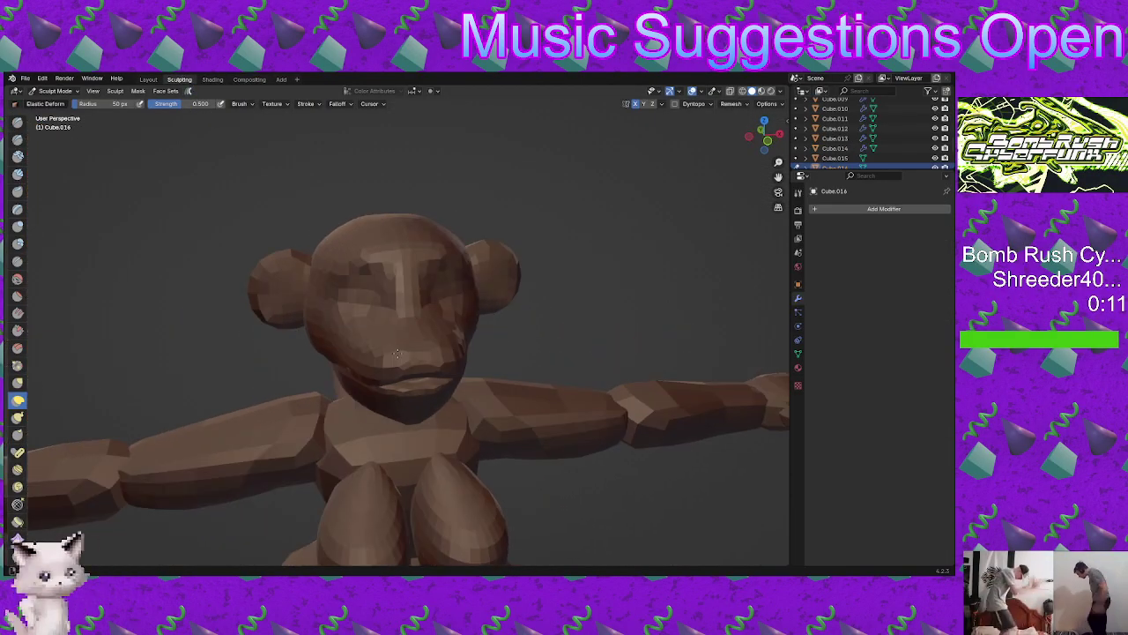
# Step: Examine the face's eye sockets, brow and muzzle from below, the front and above
pyautogui.scroll(1, 375, 307)
pyautogui.moveTo(371, 308); pyautogui.dragTo(370, 307)
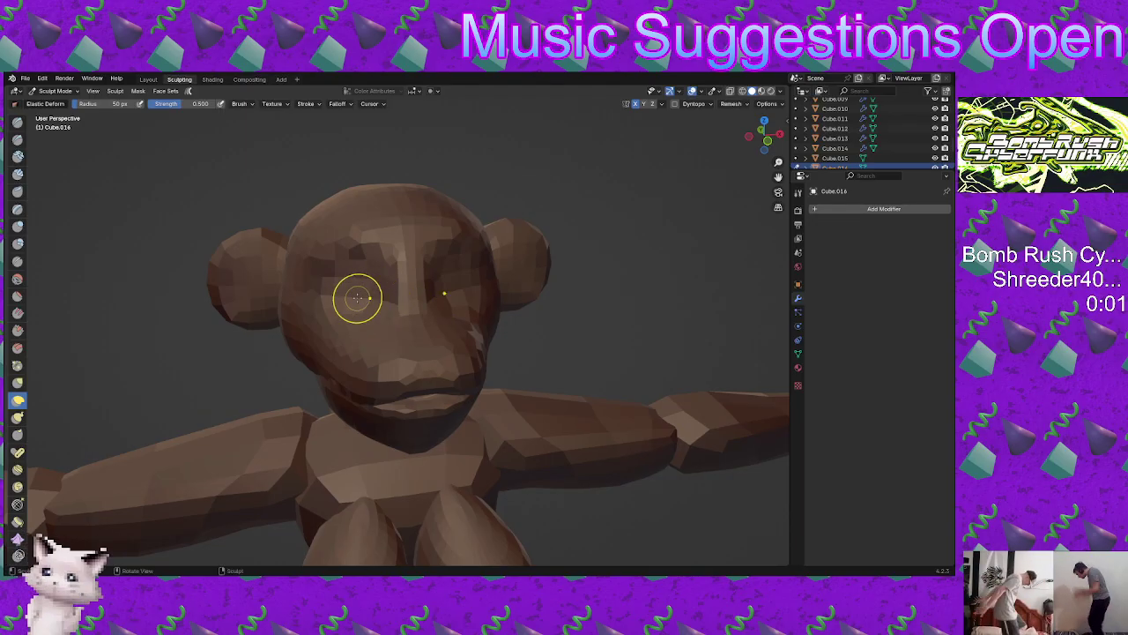
pyautogui.moveTo(365, 295); pyautogui.dragTo(340, 350, button='middle')
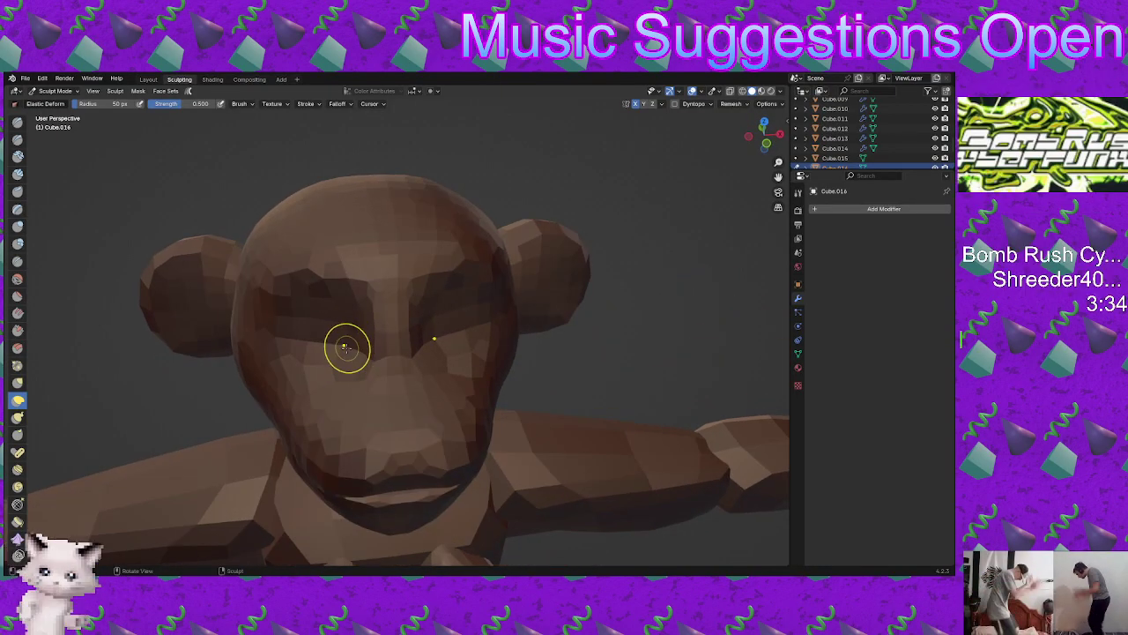
pyautogui.moveTo(371, 350); pyautogui.dragTo(431, 341, button='middle')
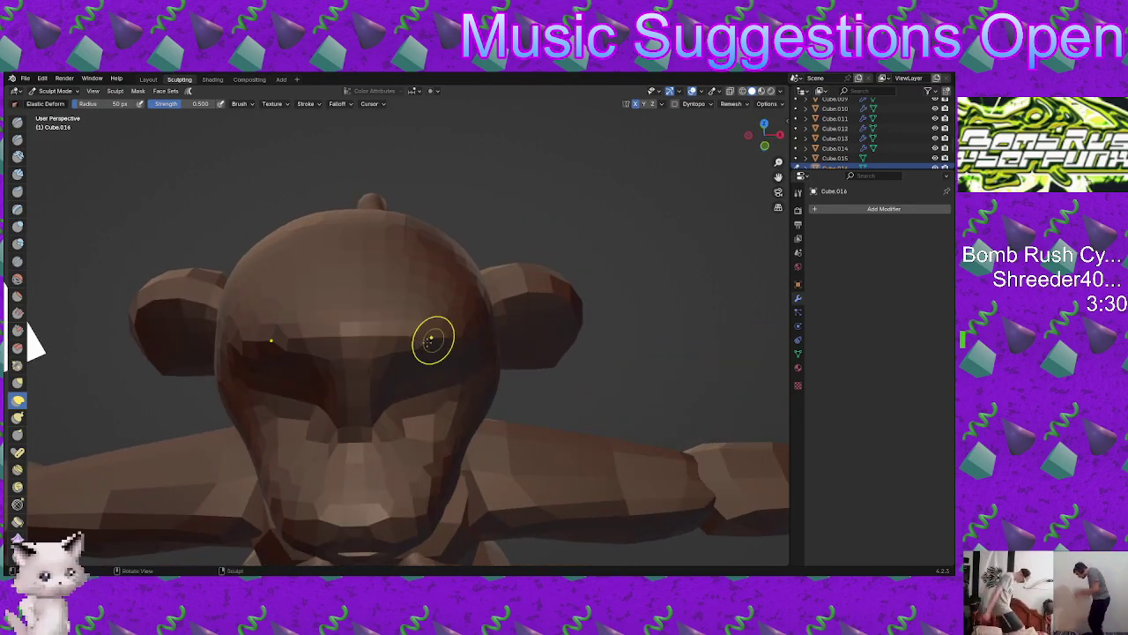
pyautogui.moveTo(317, 382)
pyautogui.mouseDown(button='middle')
pyautogui.moveTo(420, 347)
pyautogui.moveTo(391, 395)
pyautogui.moveTo(442, 369)
pyautogui.moveTo(410, 365)
pyautogui.moveTo(471, 352)
pyautogui.moveTo(395, 388)
pyautogui.moveTo(330, 382)
pyautogui.moveTo(322, 423)
pyautogui.moveTo(433, 386)
pyautogui.moveTo(319, 407)
pyautogui.mouseUp(button='middle')
# Step: Return the head to Object Mode, clear the selection and switch back to the Layout workspace
pyautogui.hotkey('ctrl', 'Tab')
pyautogui.scroll(-4, 373, 394)
pyautogui.hotkey('alt', 'a')
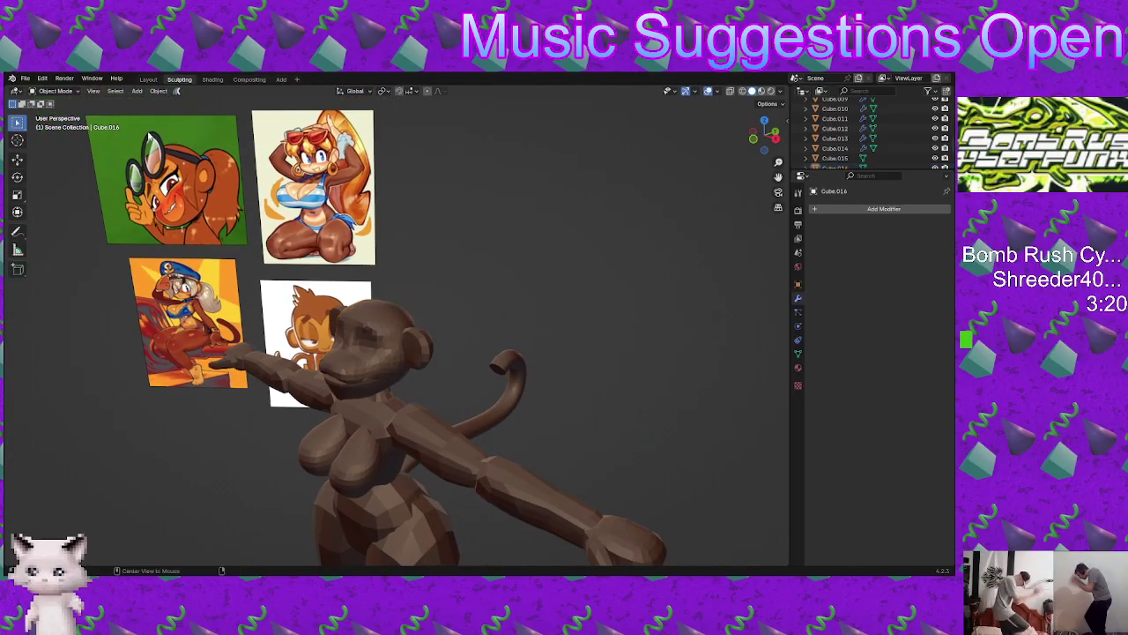
pyautogui.click(149, 80)
pyautogui.moveTo(388, 335); pyautogui.dragTo(418, 337, button='middle')
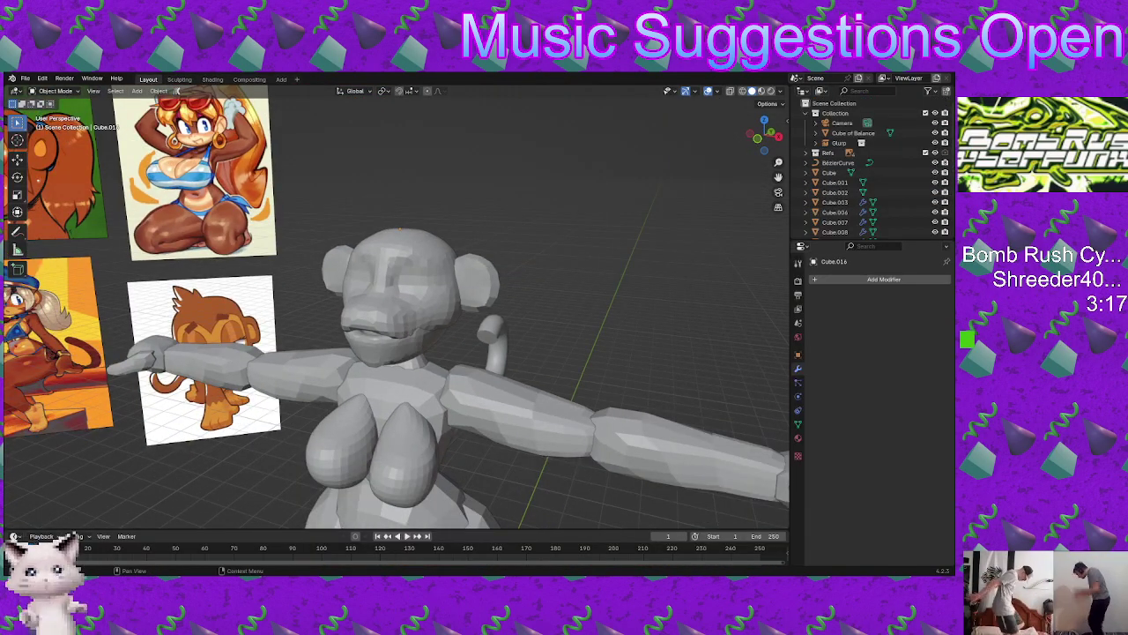